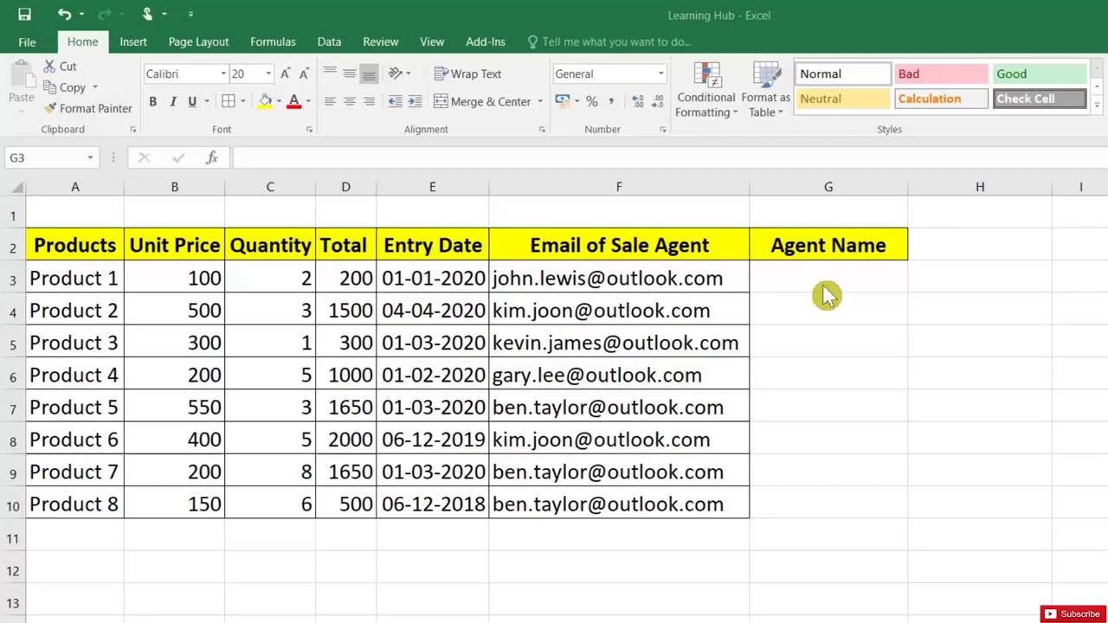
Enter the first agent's full name, taken from the e-mail beside it, in G3
left_click(822, 285)
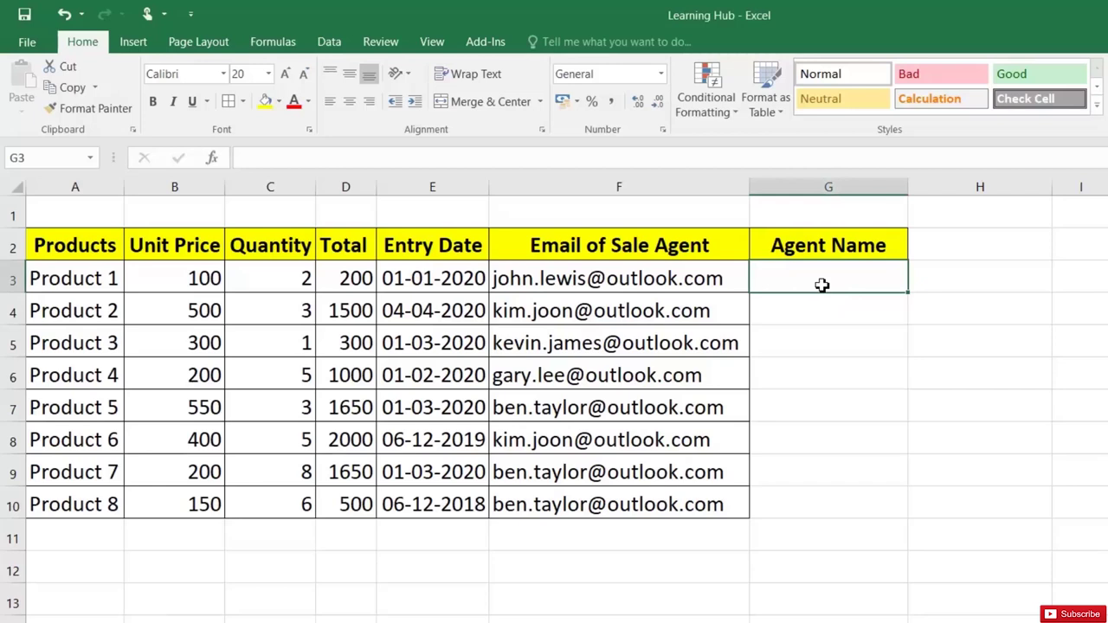
type("Jpo")
key("BackSpace")
key("BackSpace")
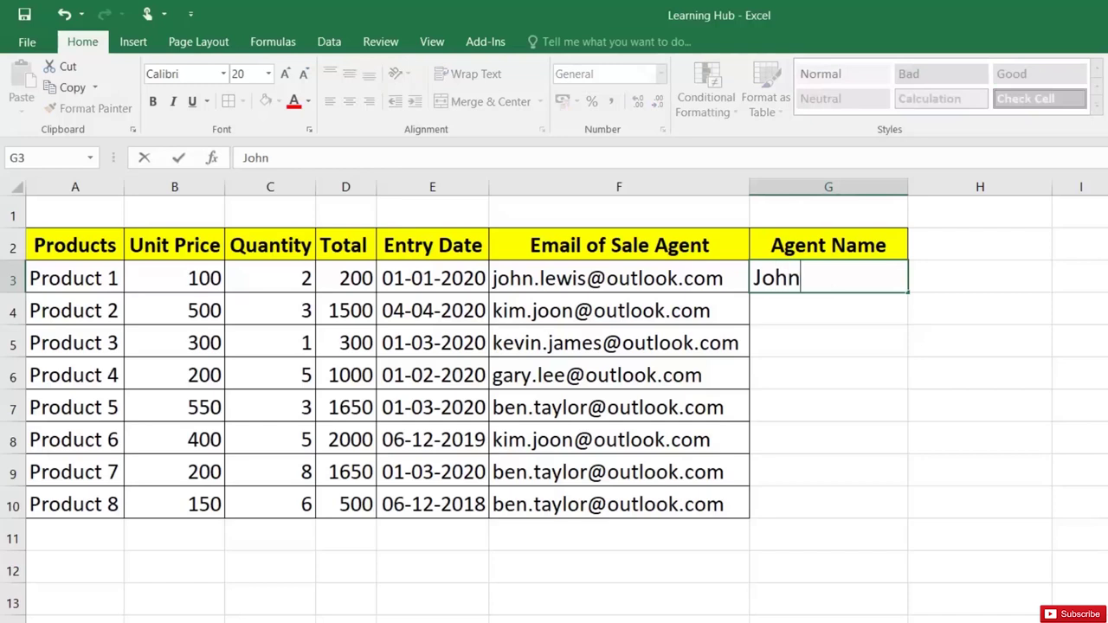
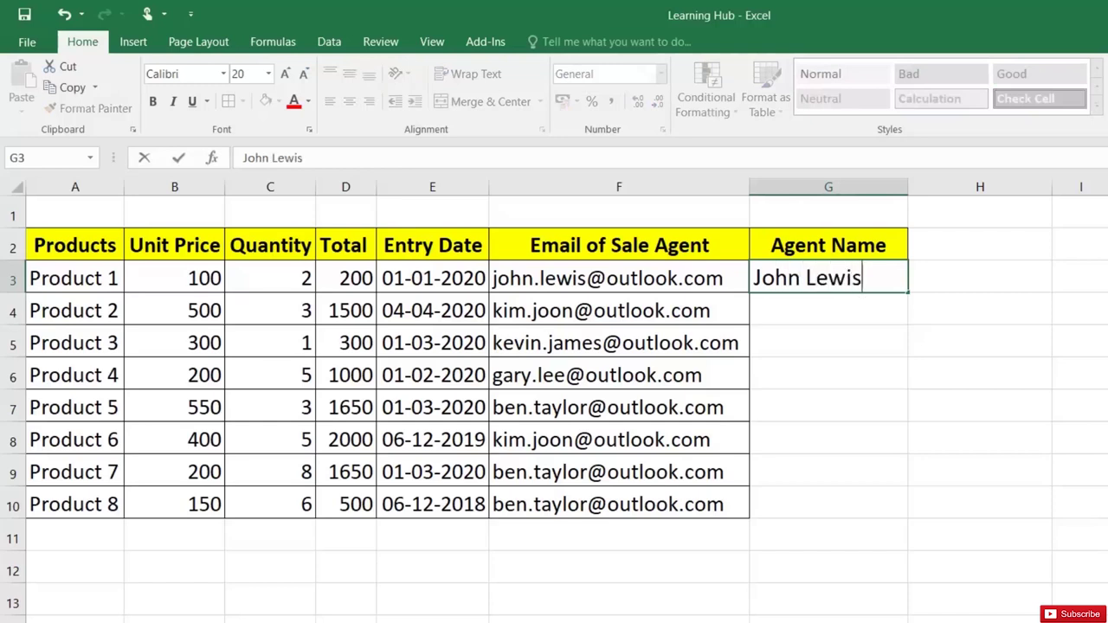
key("Return")
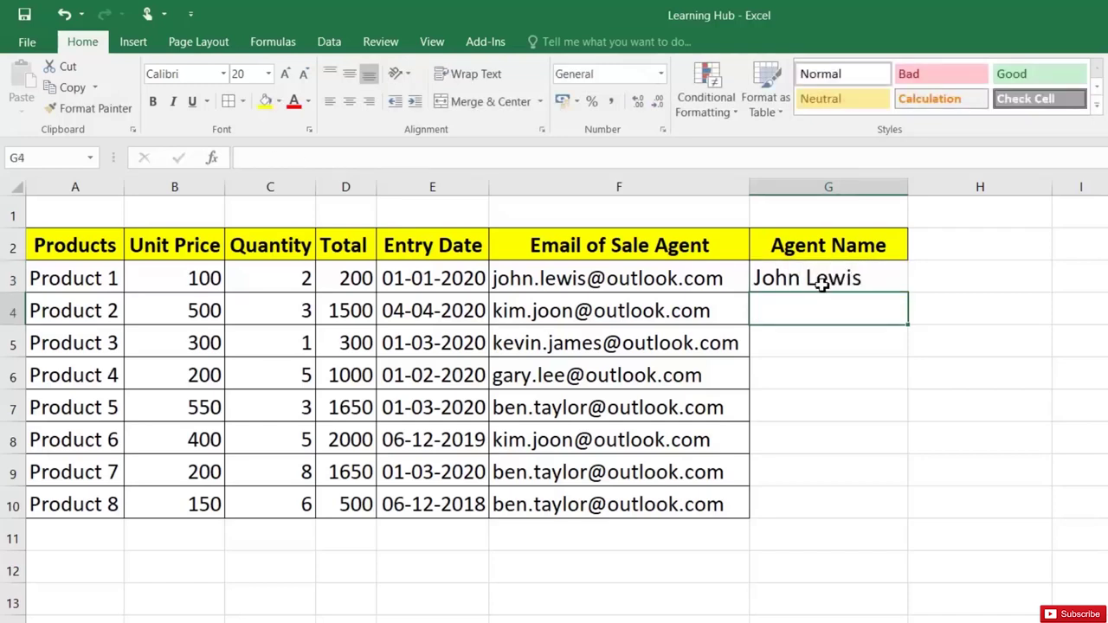
Flash Fill the Agent Name column, then clear the filled names from G4:G10
key("ctrl+e")
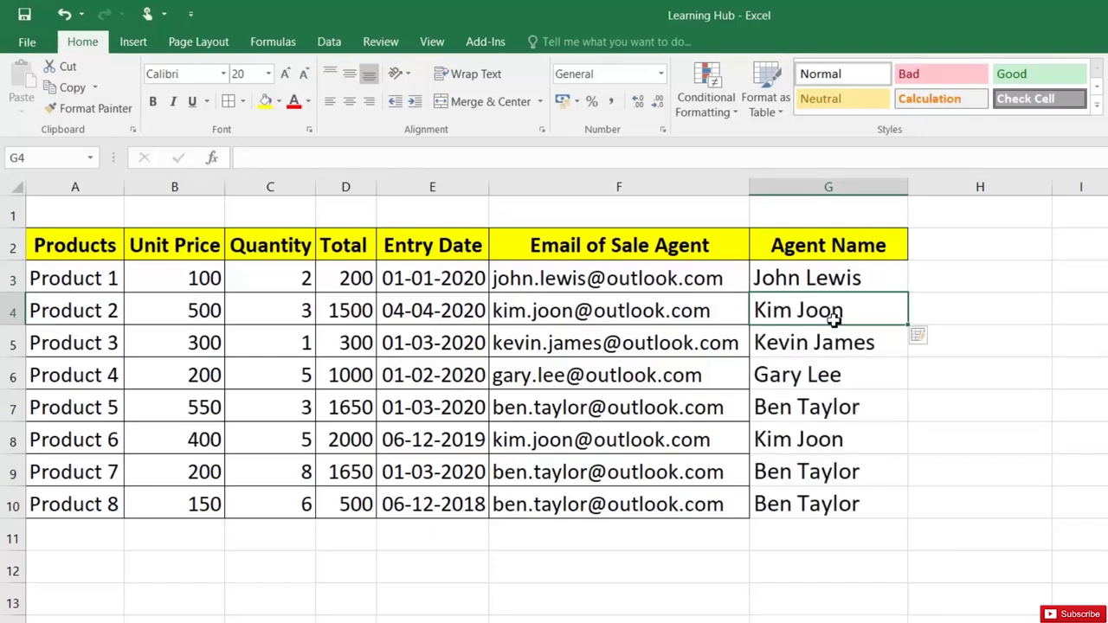
left_click(842, 314)
left_click_drag(842, 314, 838, 492)
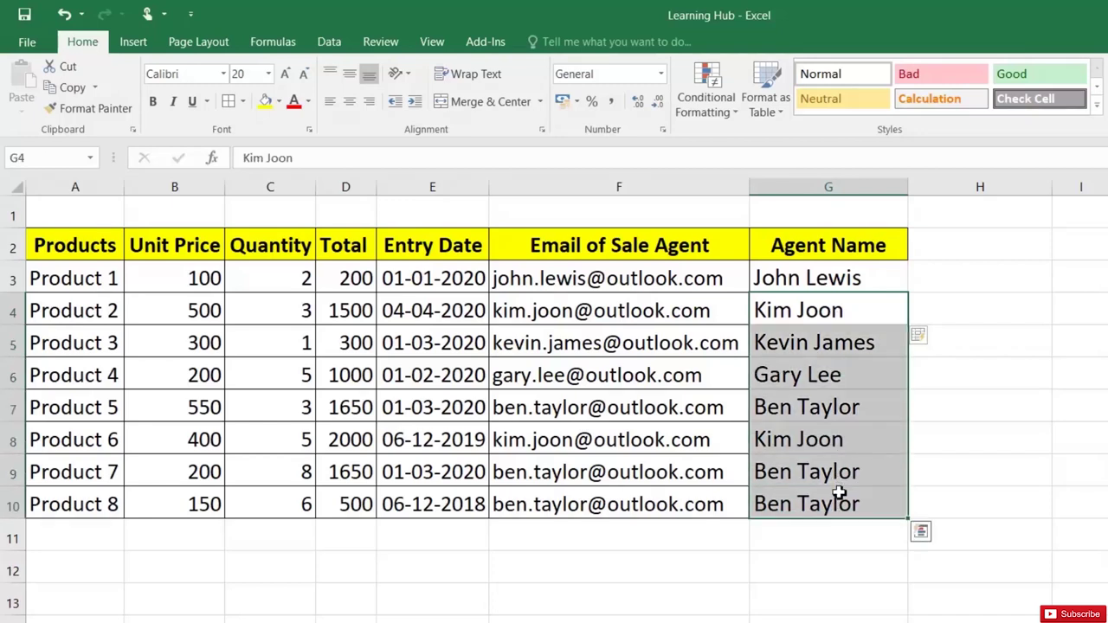
key("Delete")
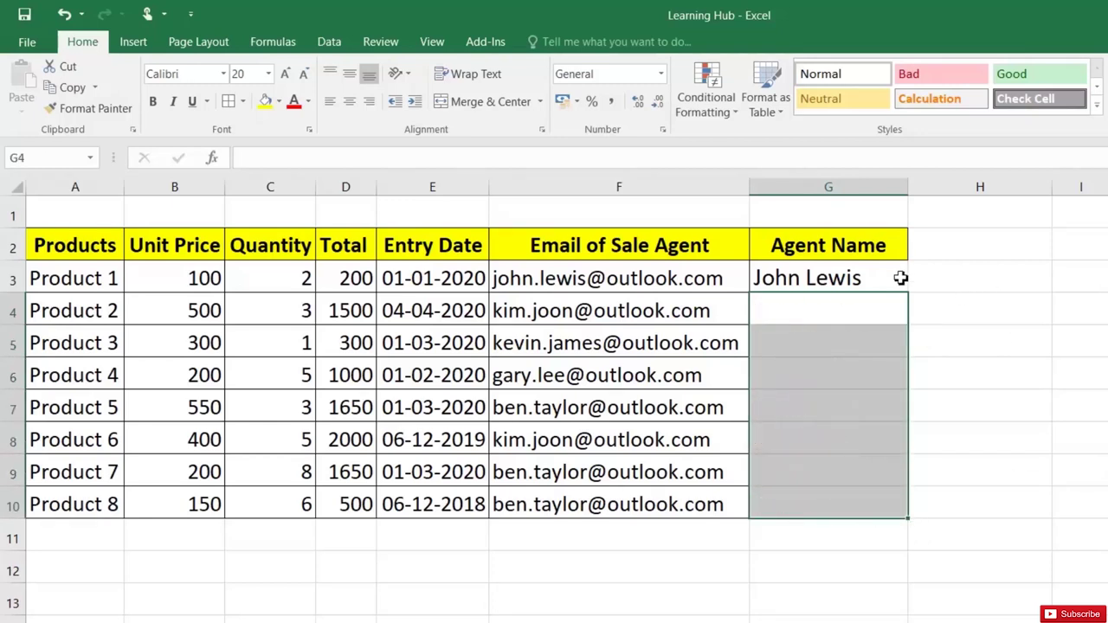
Extend G3 down to G10 and switch the fill to Flash Fill for each agent's full name
left_click(901, 278)
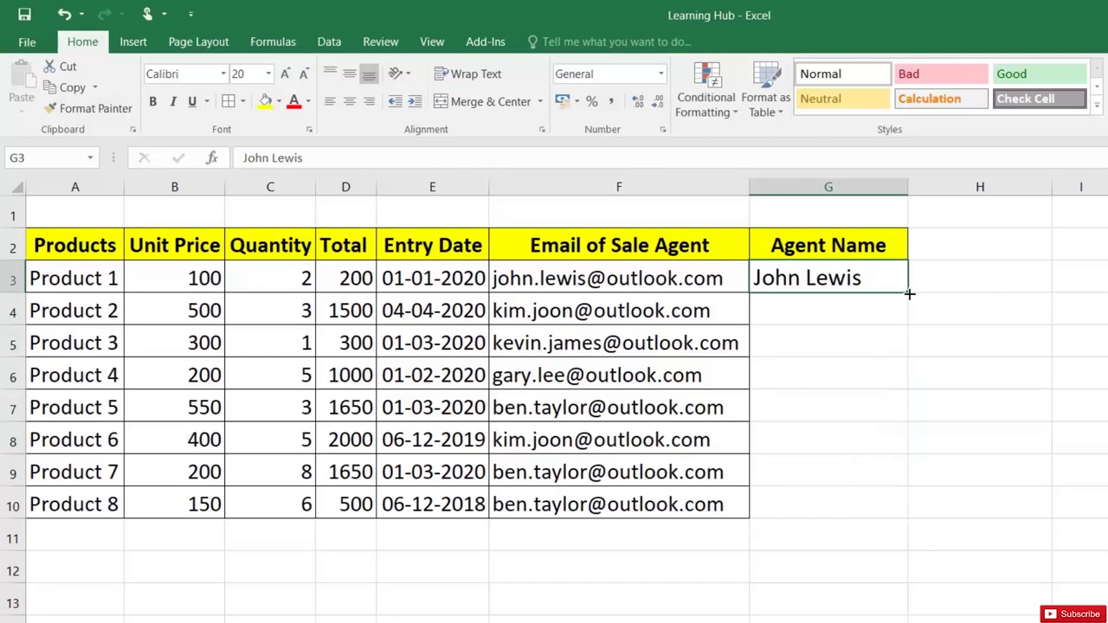
left_click_drag(909, 294, 910, 517)
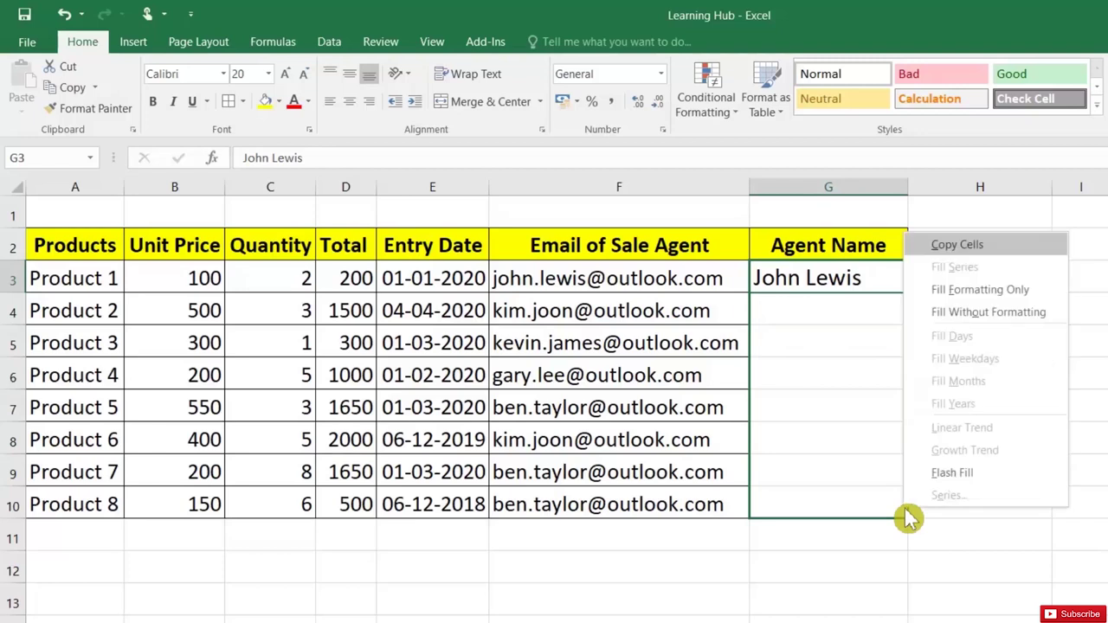
left_click(975, 482)
left_click(956, 289)
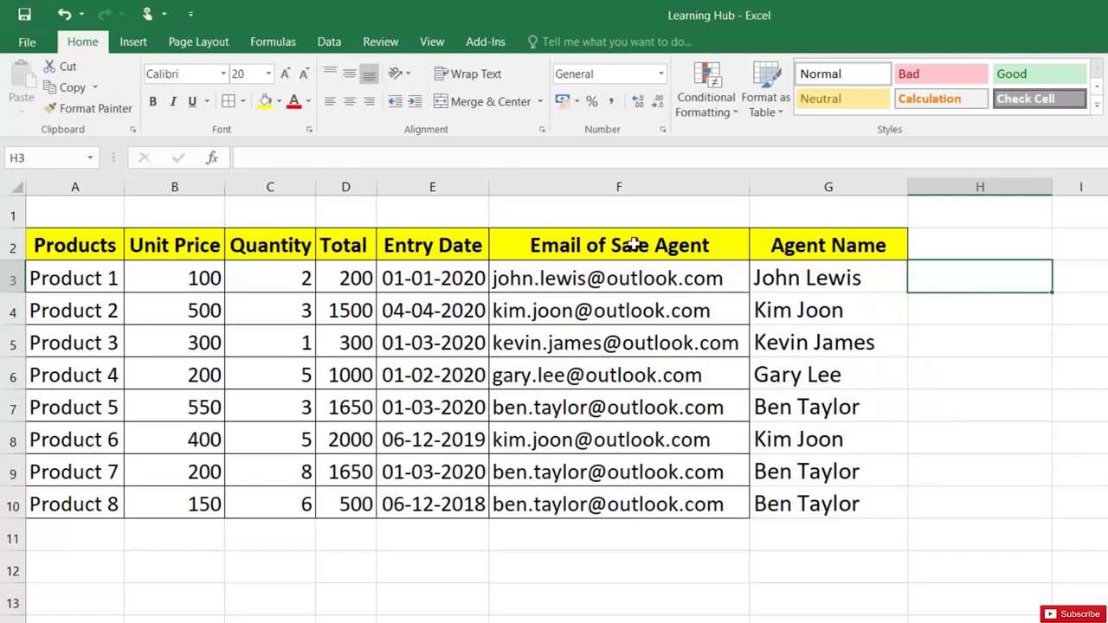
Enter 'Product 1 100' in H3 and Flash Fill product name plus unit price down column H
left_click(59, 270)
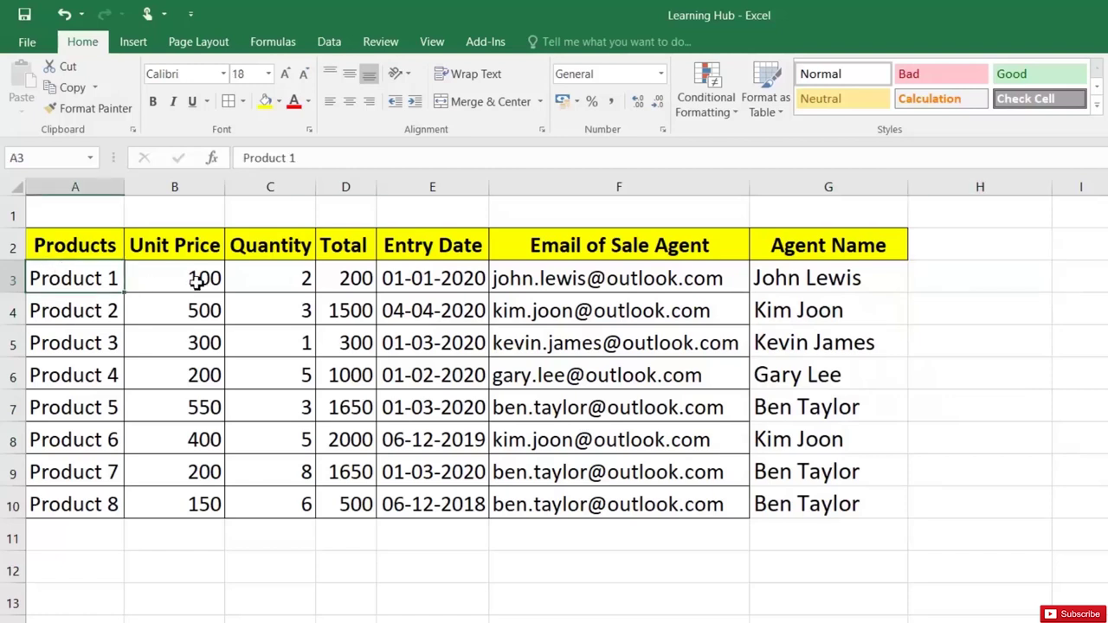
left_click(197, 282)
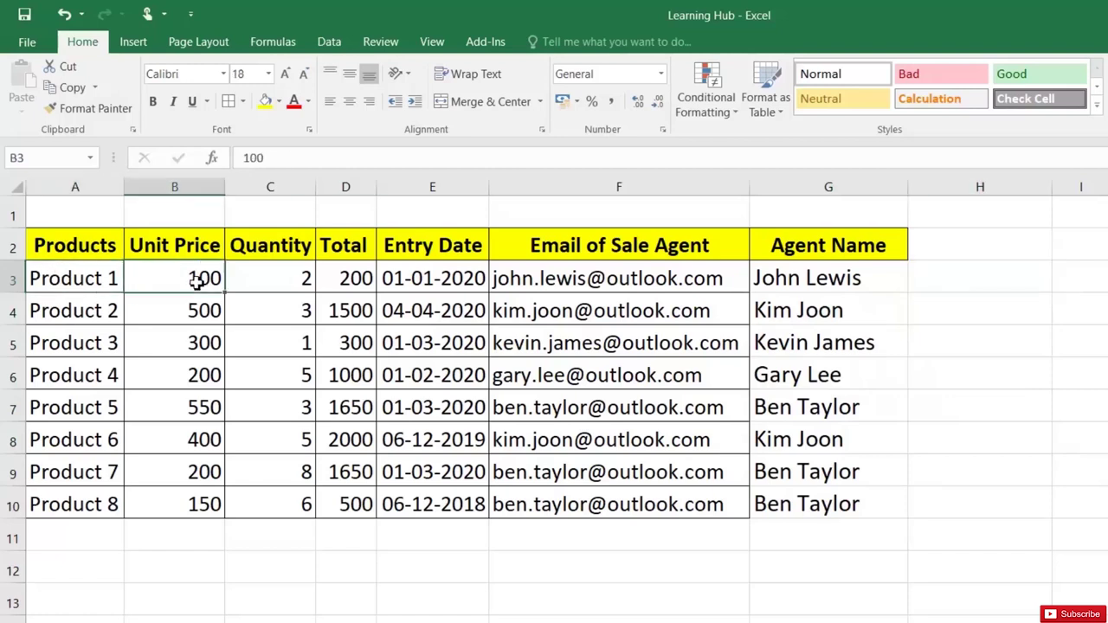
left_click(970, 279)
type("Product 1 1")
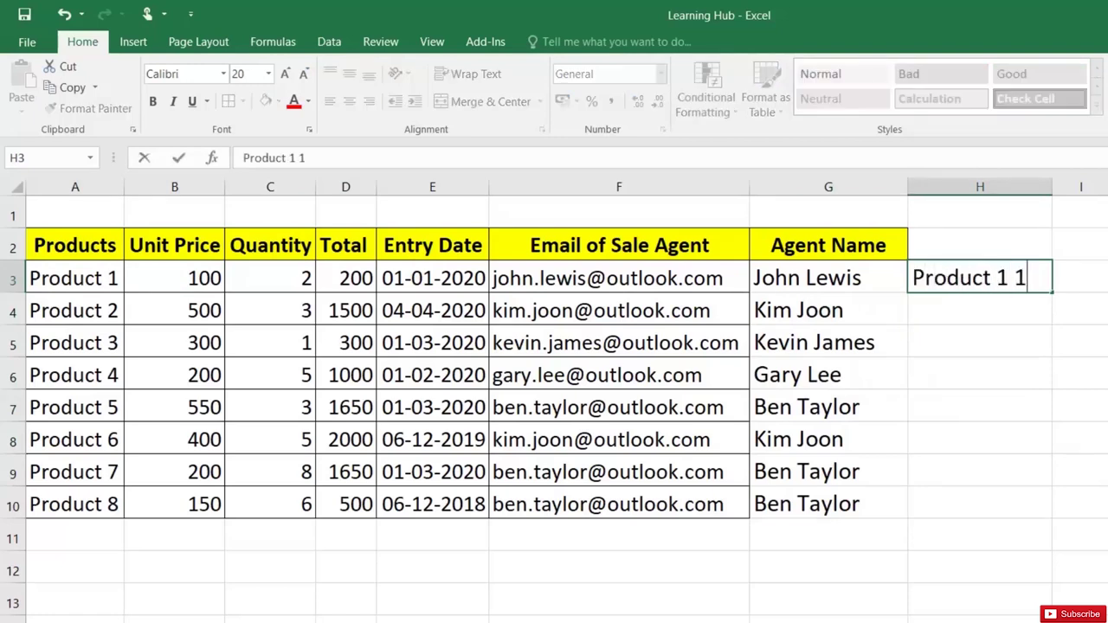
type("00")
key("Return")
key("ctrl+e")
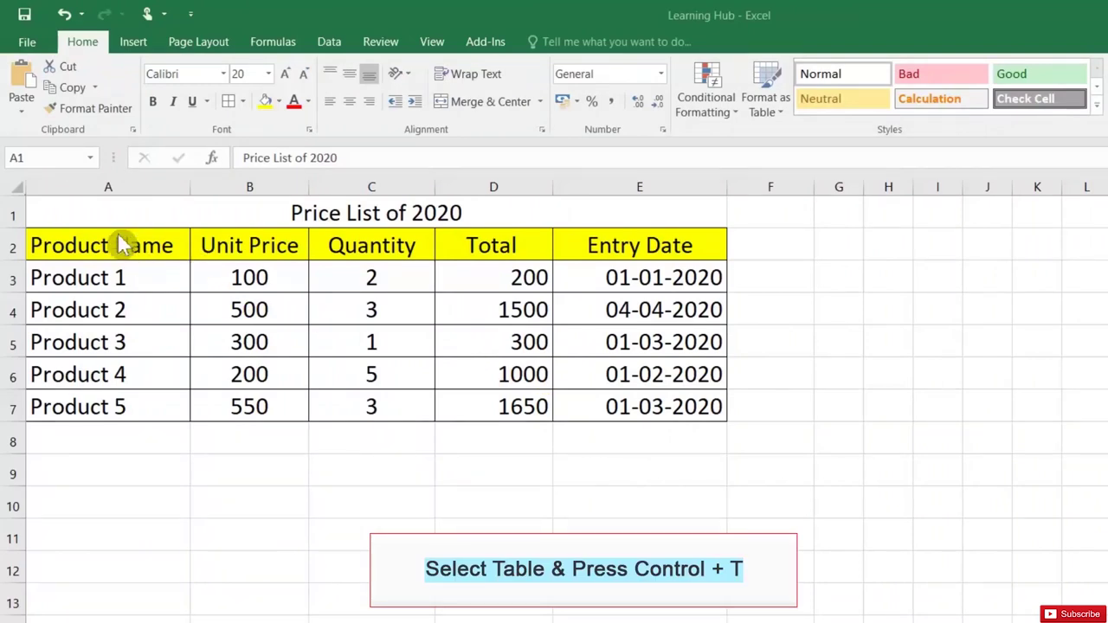
Convert the Price List of 2020 range A2:E7 into a table with headers
mouse_move(129, 255)
left_mouse_down()
mouse_move(567, 374)
mouse_move(587, 406)
left_mouse_up()
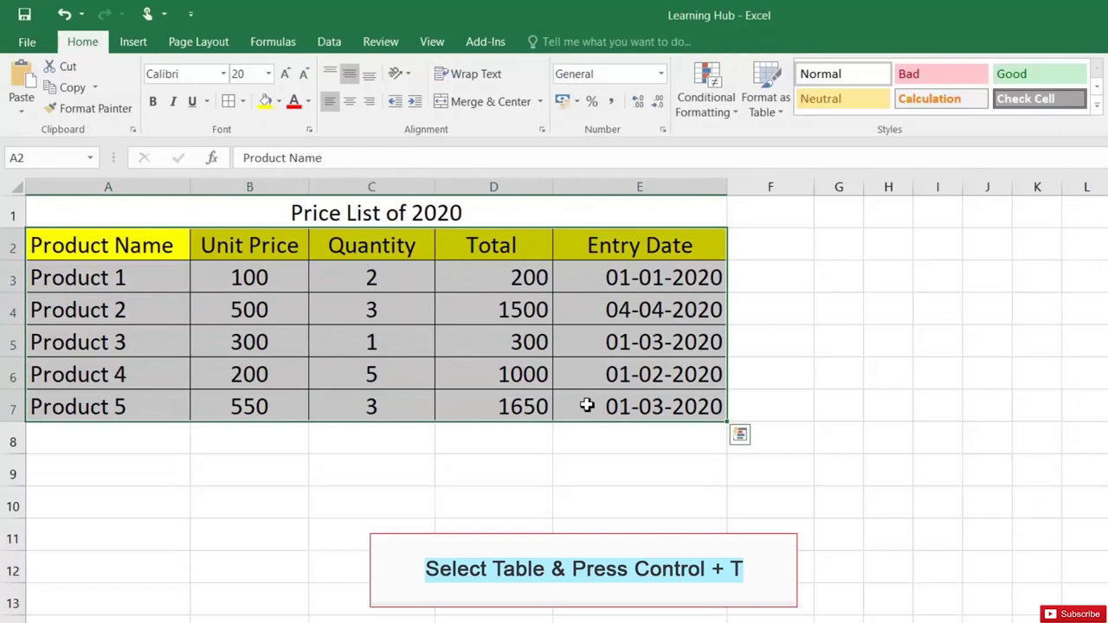
key("ctrl+t")
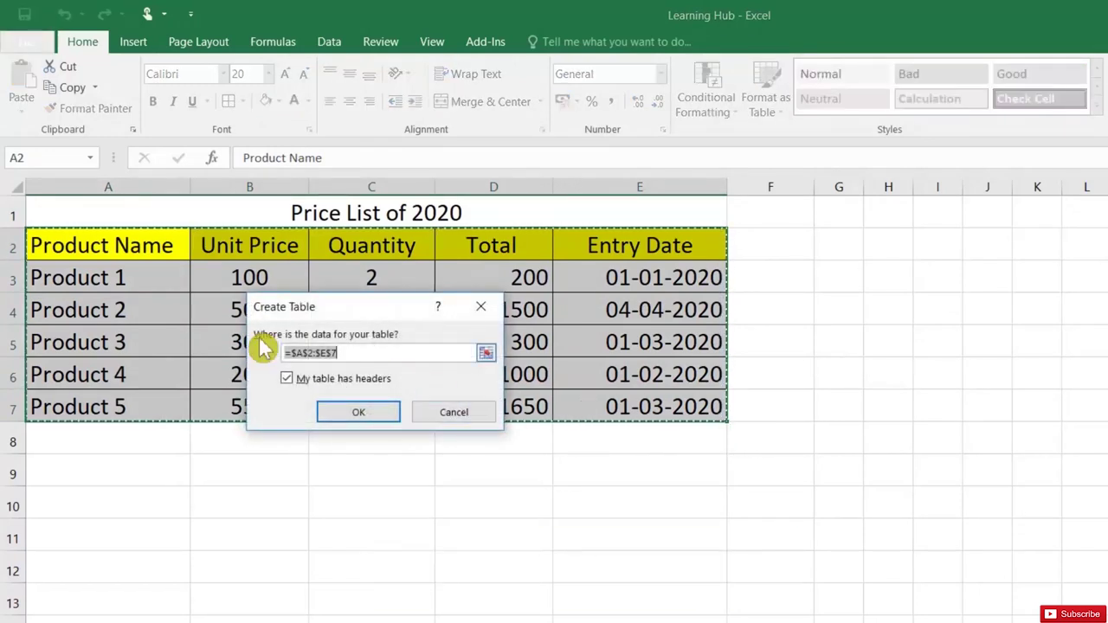
left_click(367, 400)
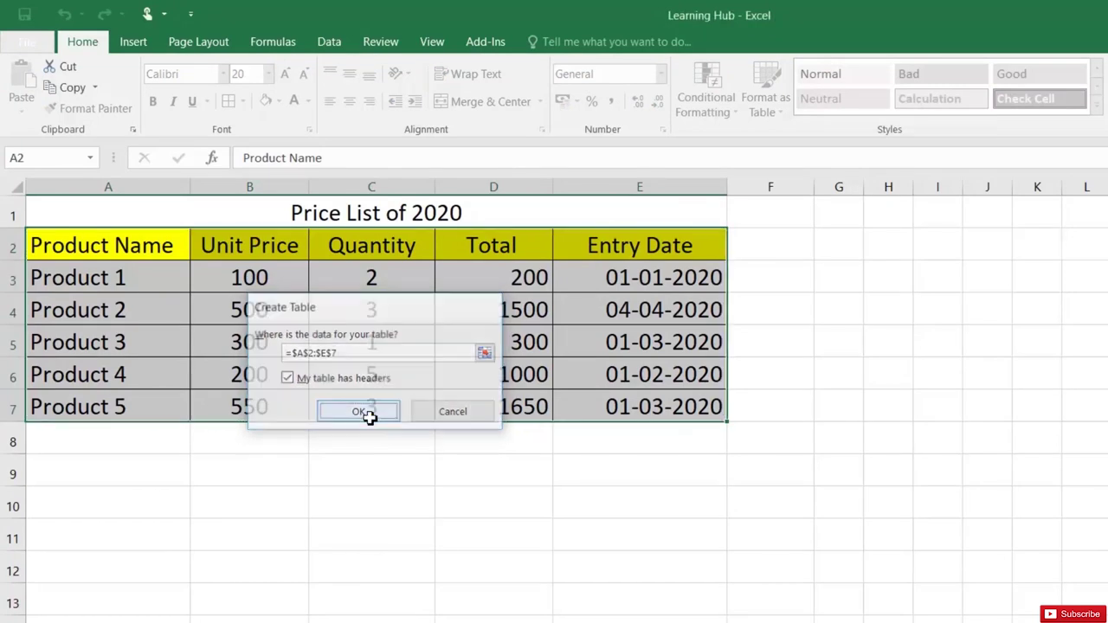
left_click(288, 363)
Make the table's header row text red
left_click_drag(79, 250, 684, 246)
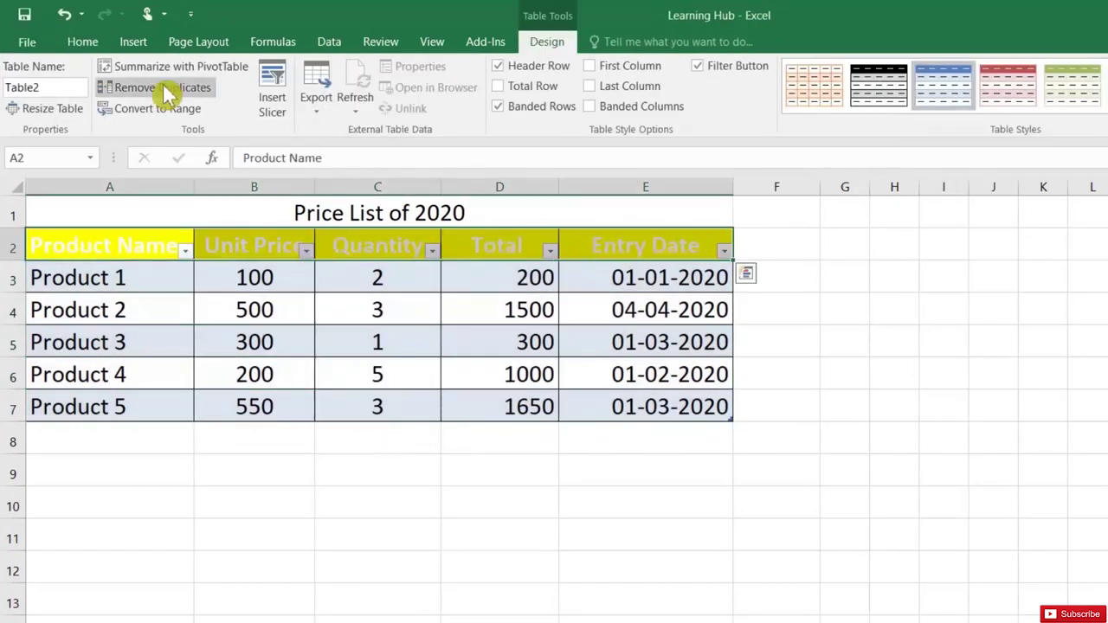
left_click(82, 42)
left_click(293, 107)
left_click(303, 303)
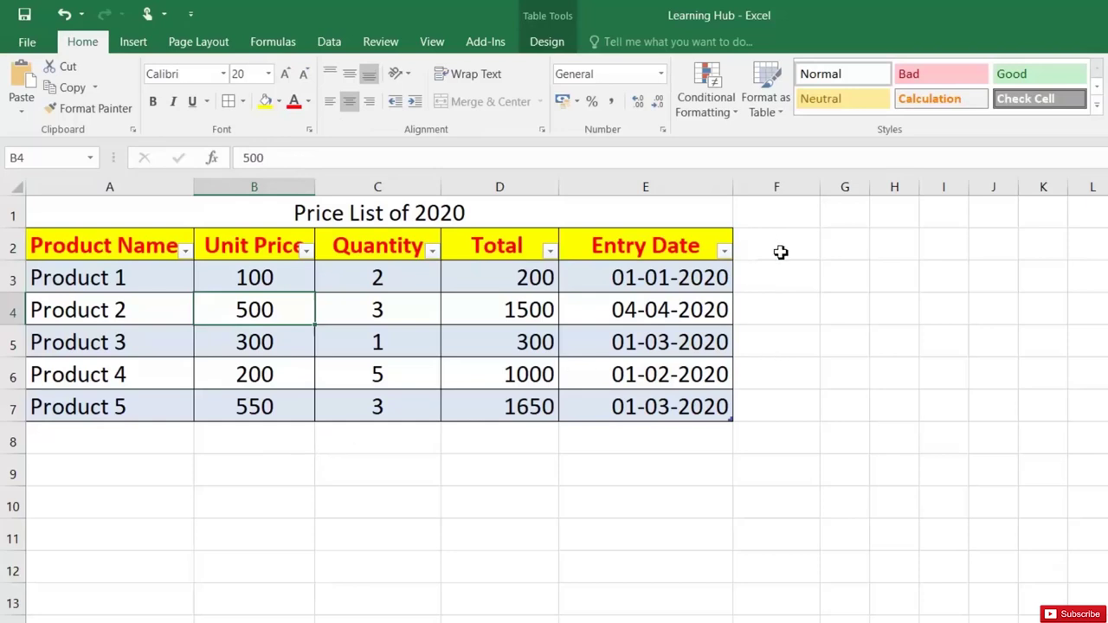
Add 'Product 6' in A8 to extend the table with a new row
left_click(782, 280)
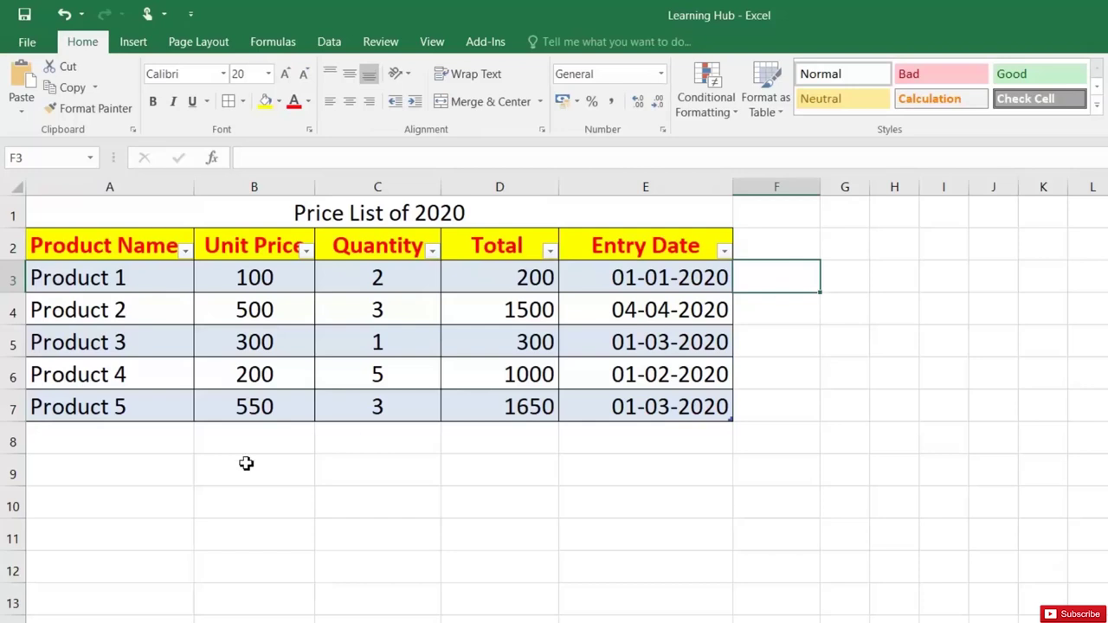
double_click(69, 432)
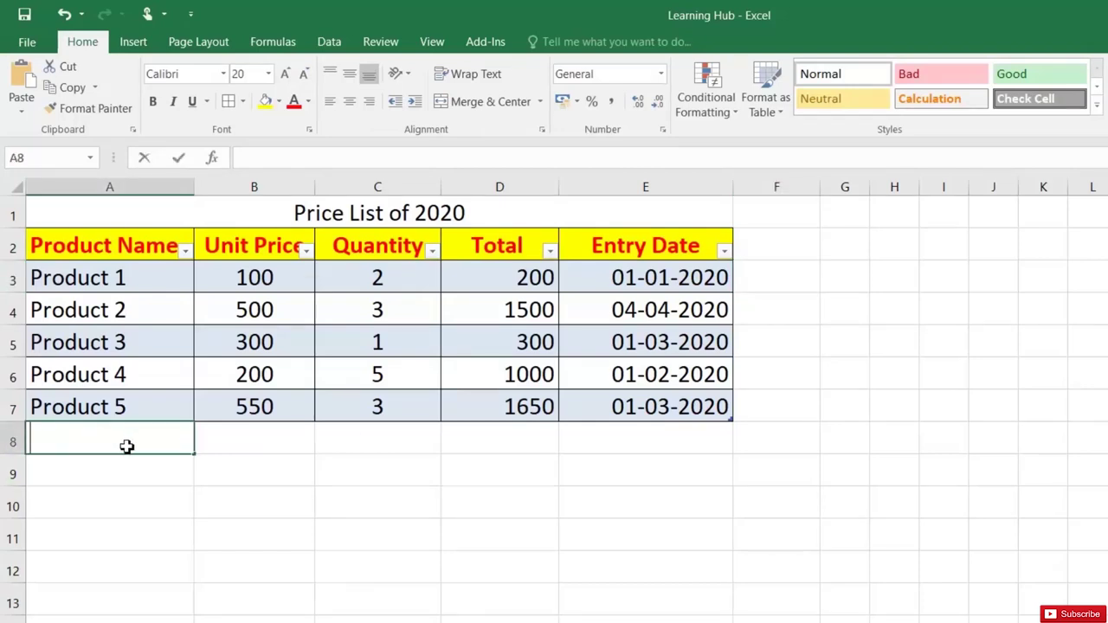
type("Product 6")
key("Return")
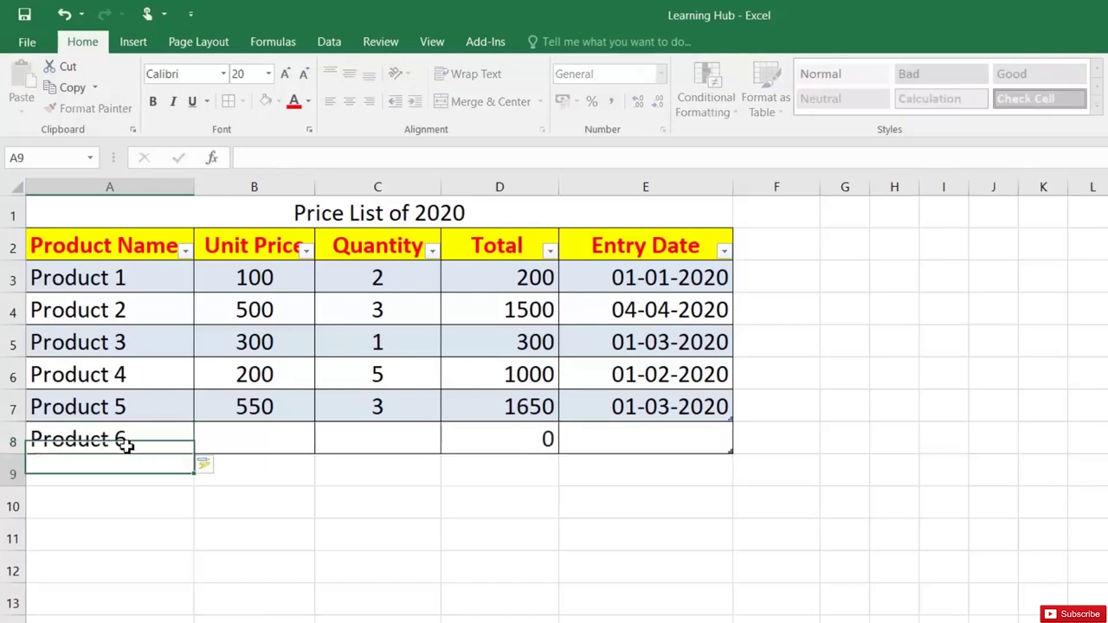
Give Product 6 unit price 400 and quantity 5, so its Total calculates 2000
key("Up")
key("Right")
type("400")
key("Return")
key("Up")
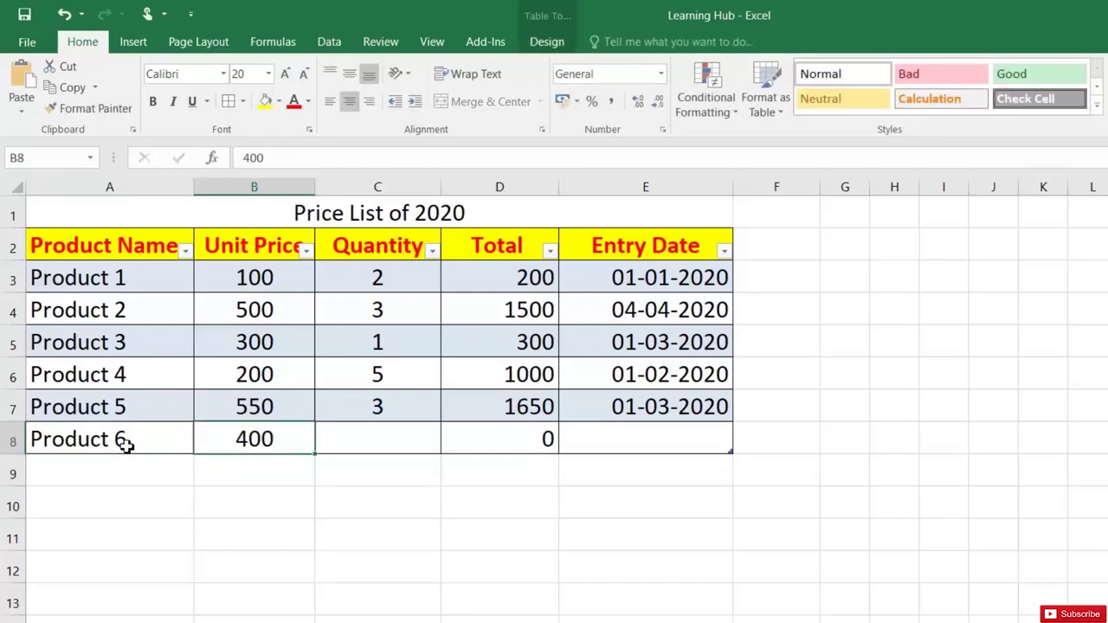
key("Right")
type("5")
key("Return")
key("Up")
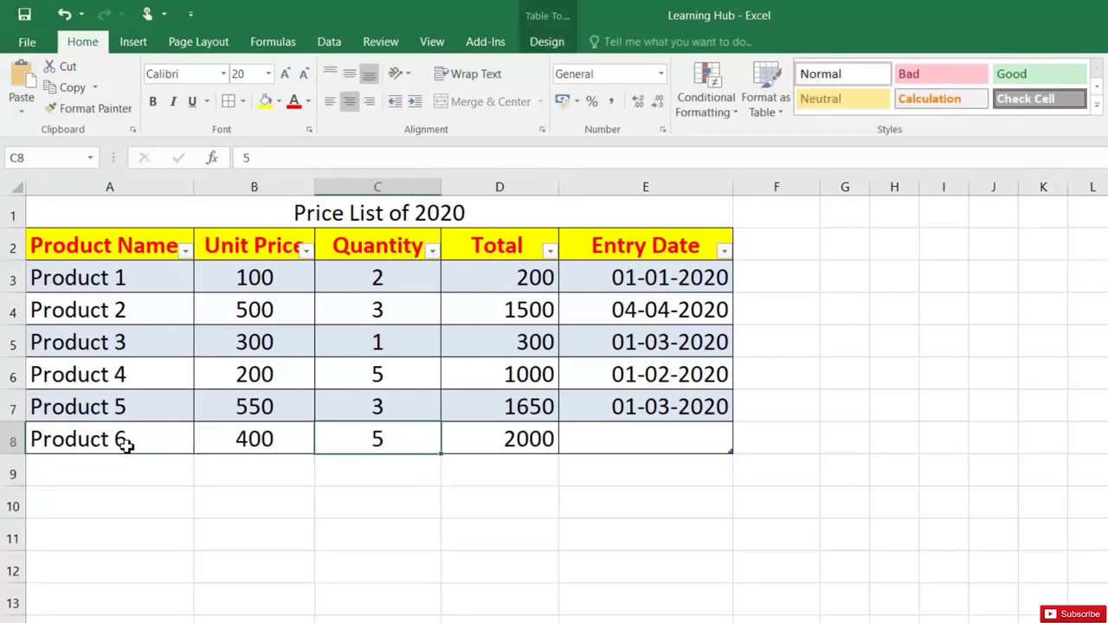
key("Right")
key("Up")
key("Down")
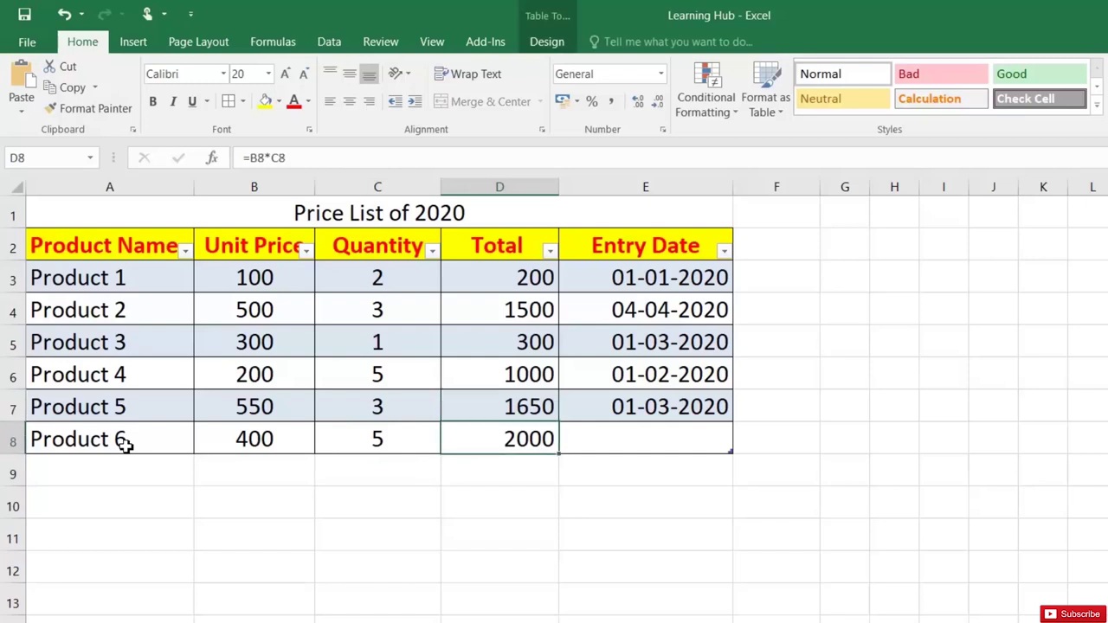
key("Right")
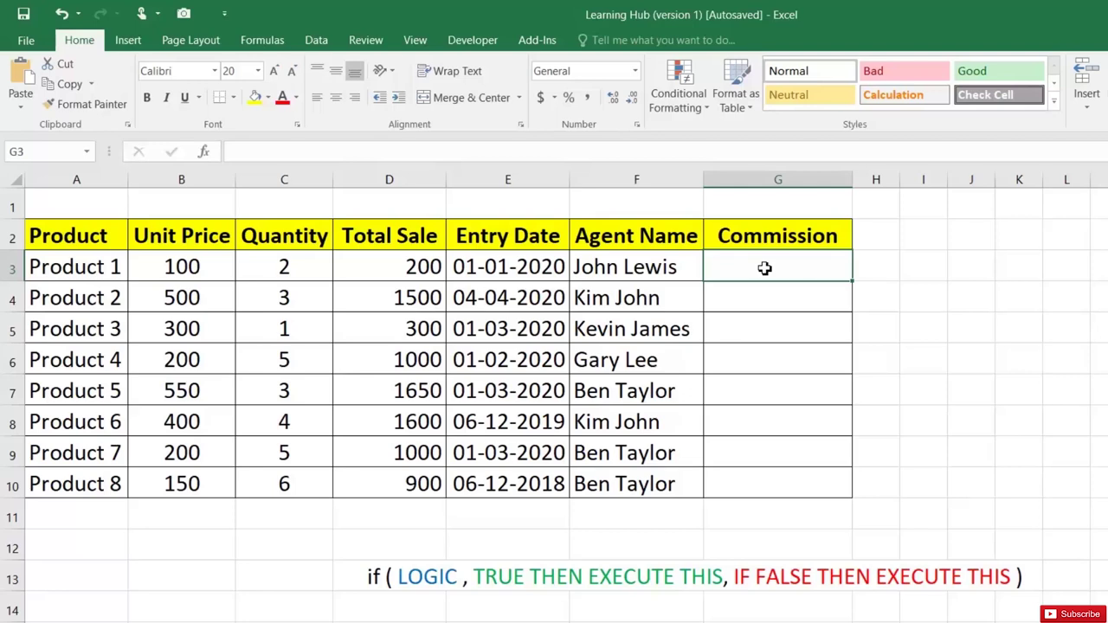
double_click(407, 579)
left_click_drag(397, 577, 1006, 577)
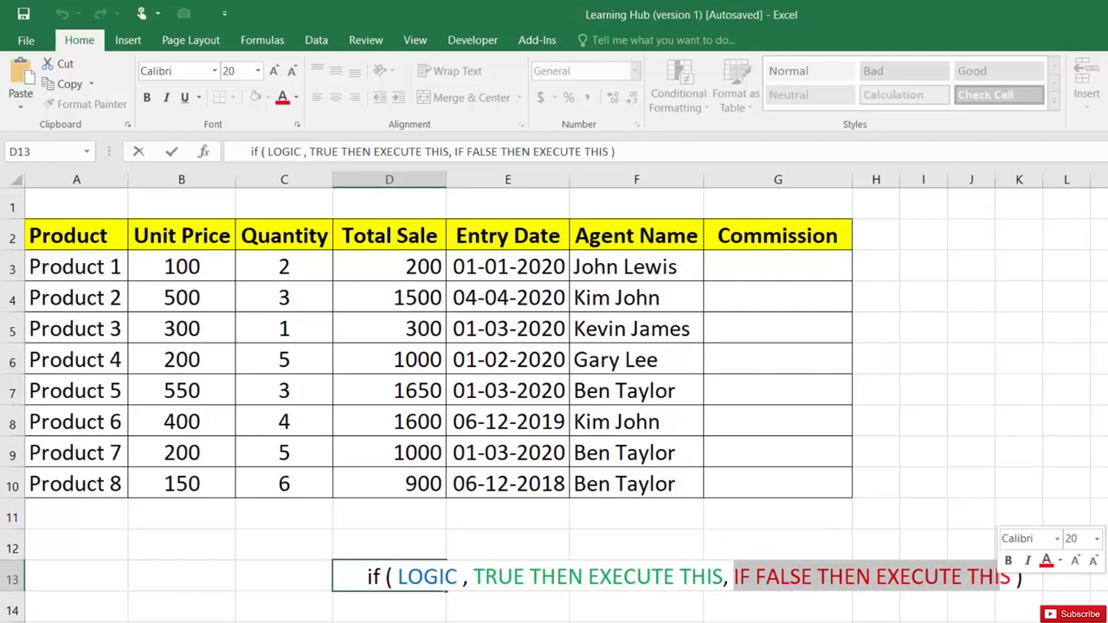
key("ctrl+Return")
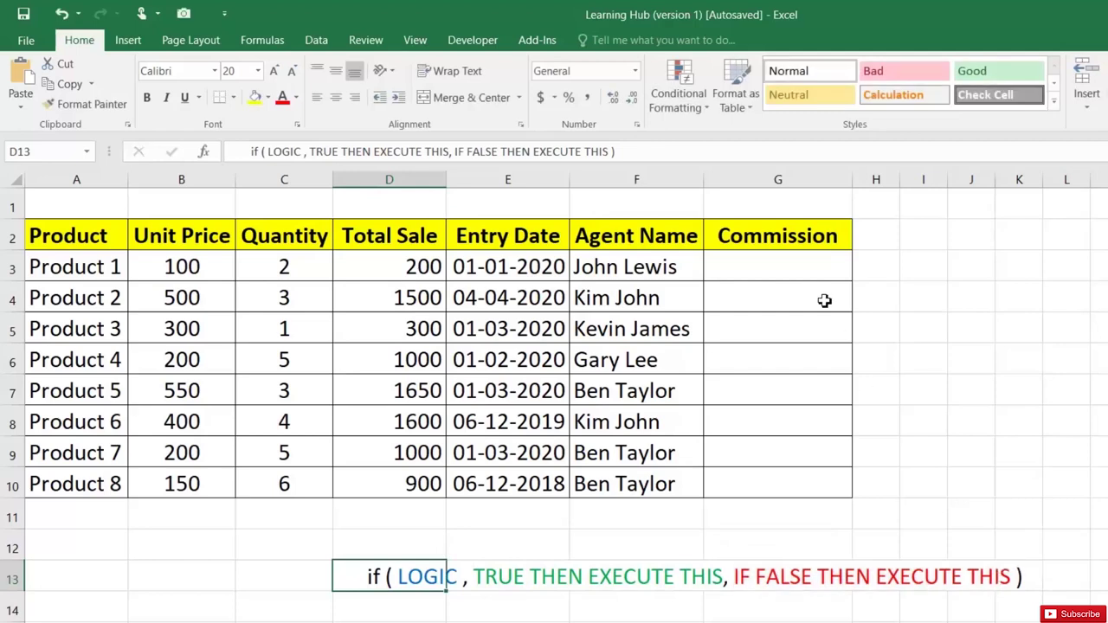
left_click(804, 268)
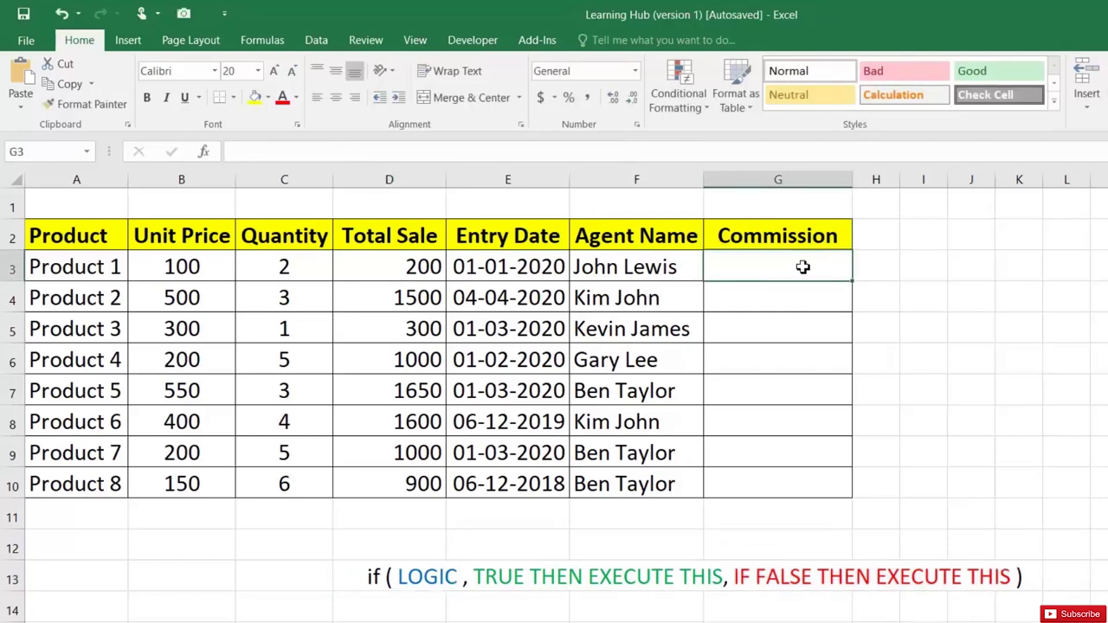
left_click(427, 270)
left_click(746, 276)
key("F2")
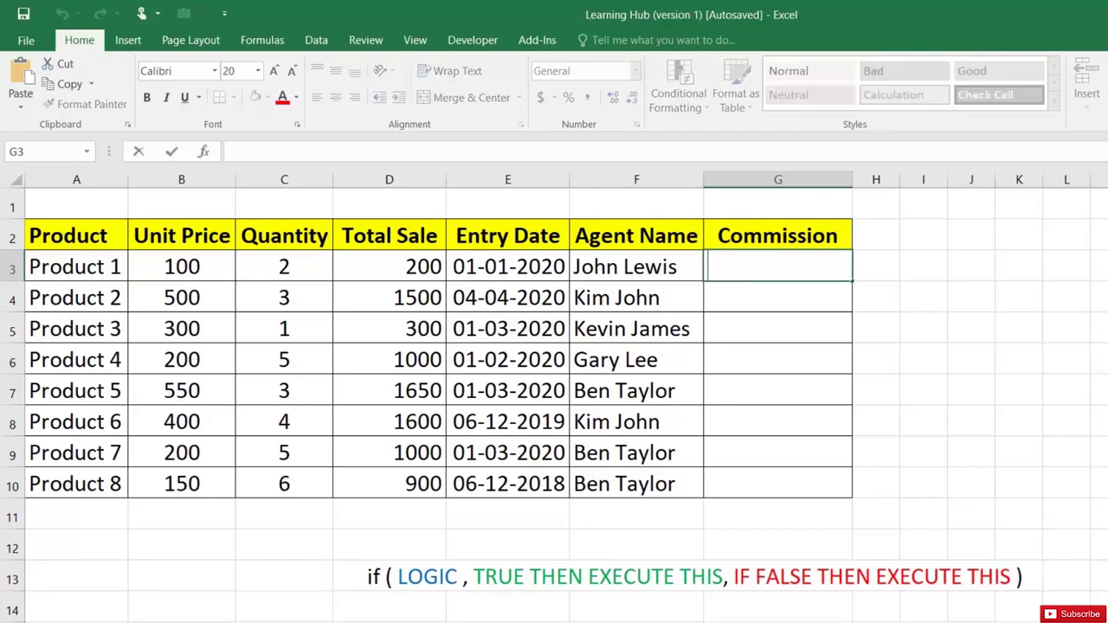
Start an IF formula in G3 testing whether Total Sale D3 is at most 1000
type("=if")
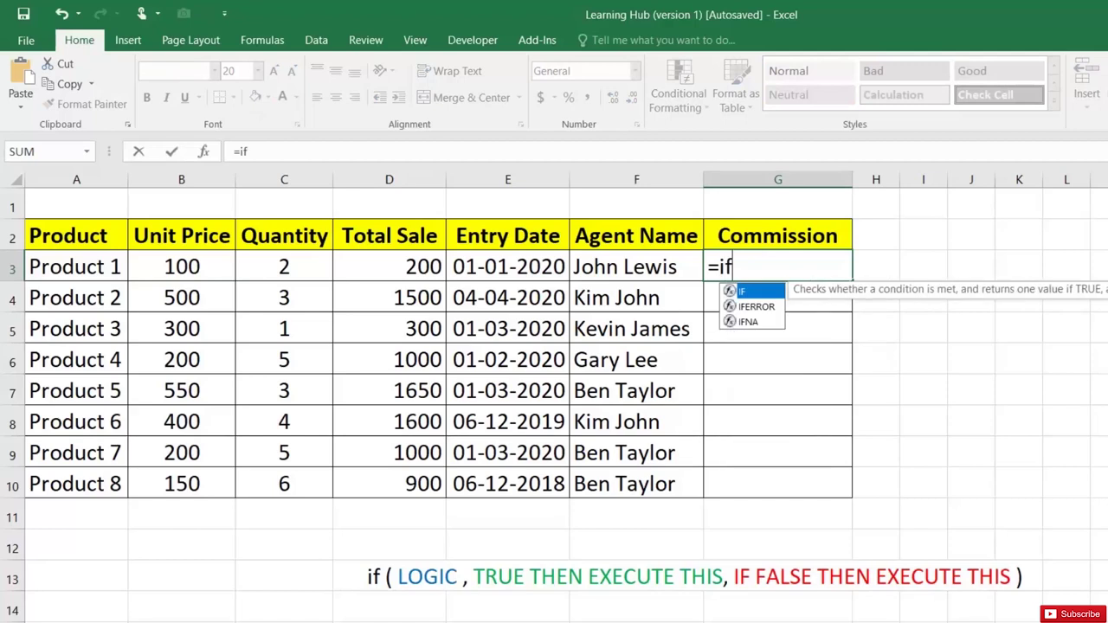
type("(")
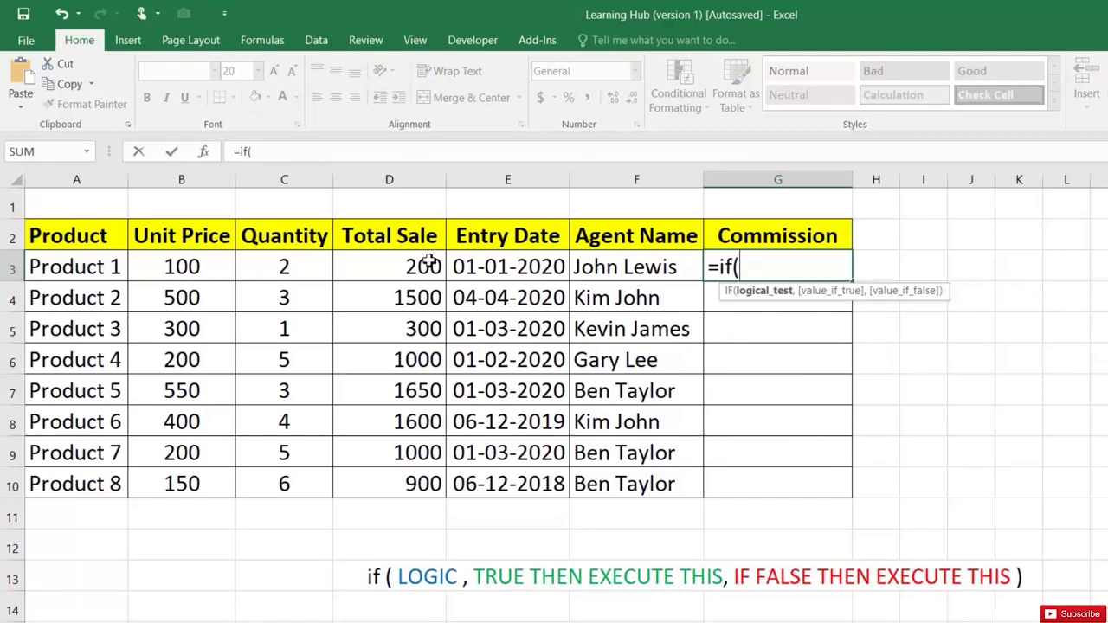
left_click(415, 270)
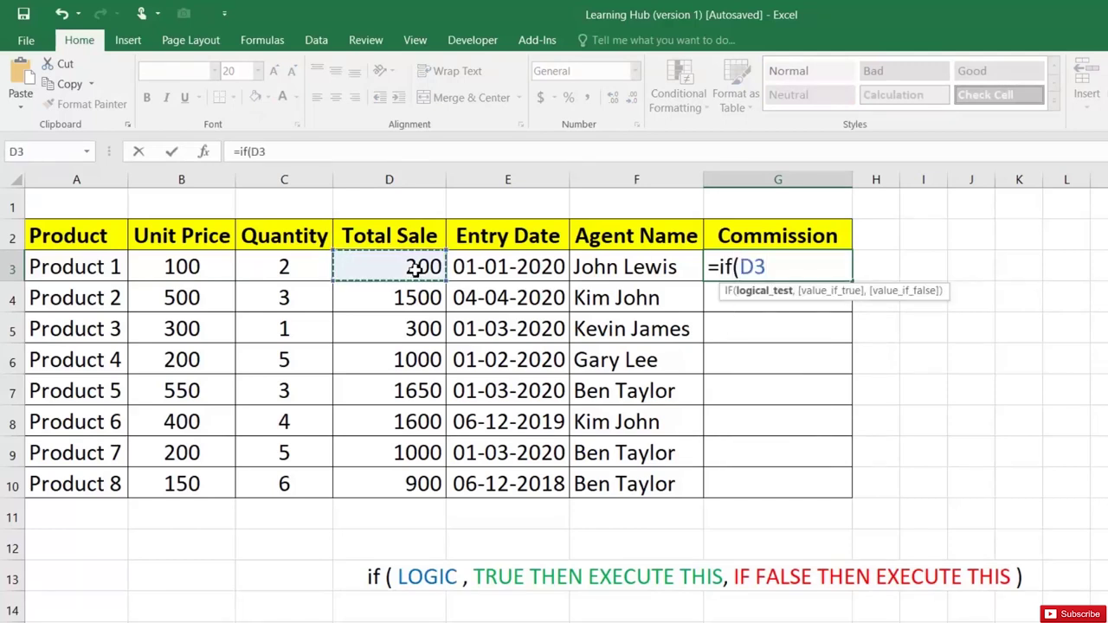
type(",")
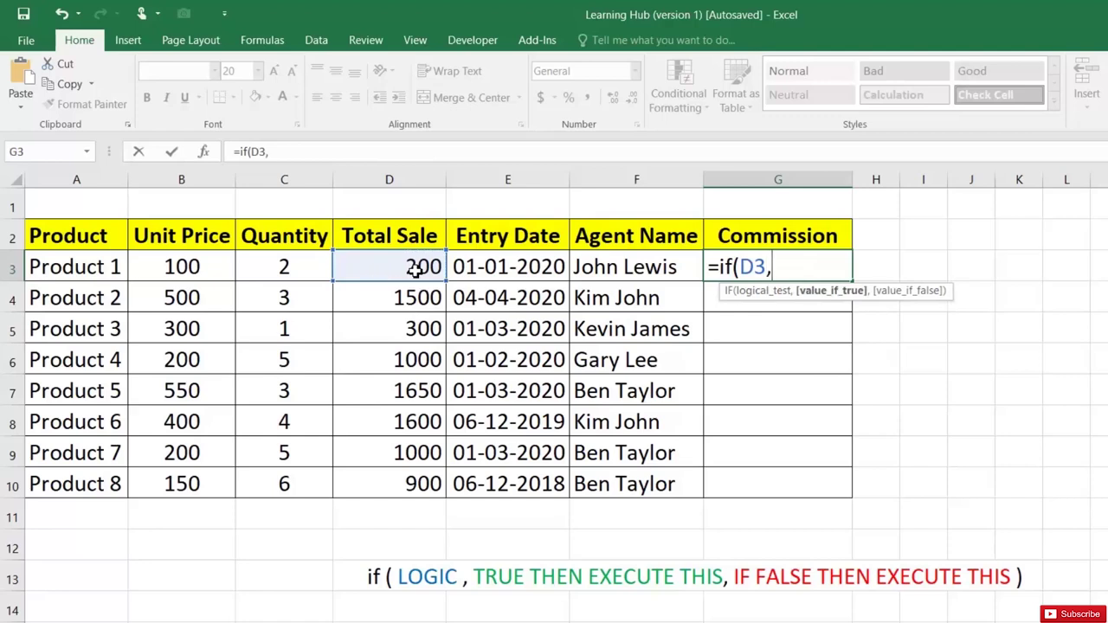
key("BackSpace")
type("<")
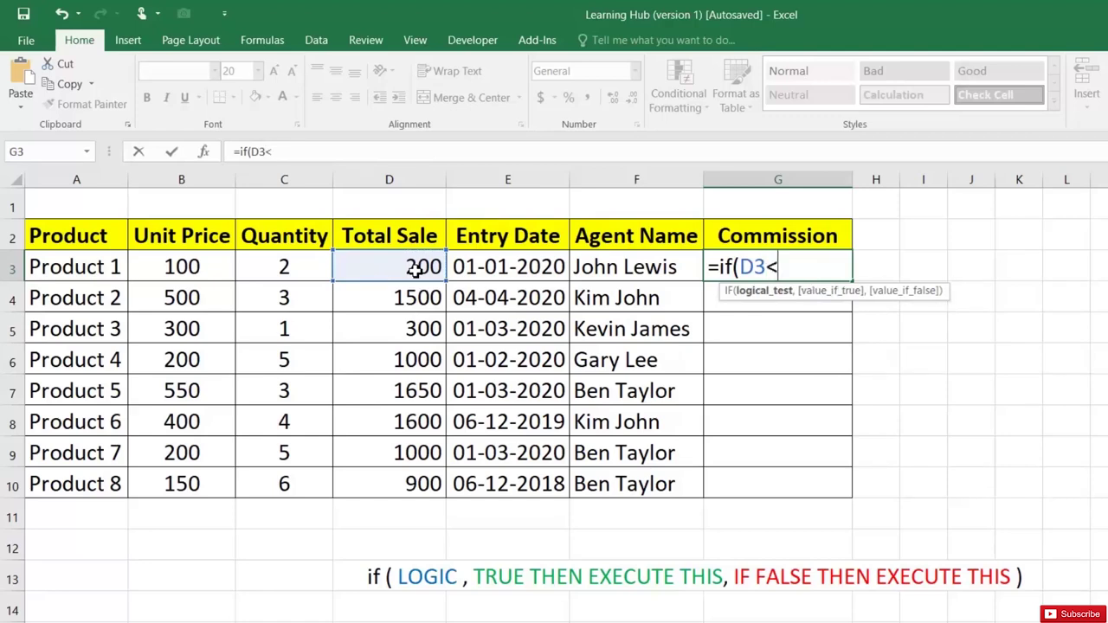
type("=1000")
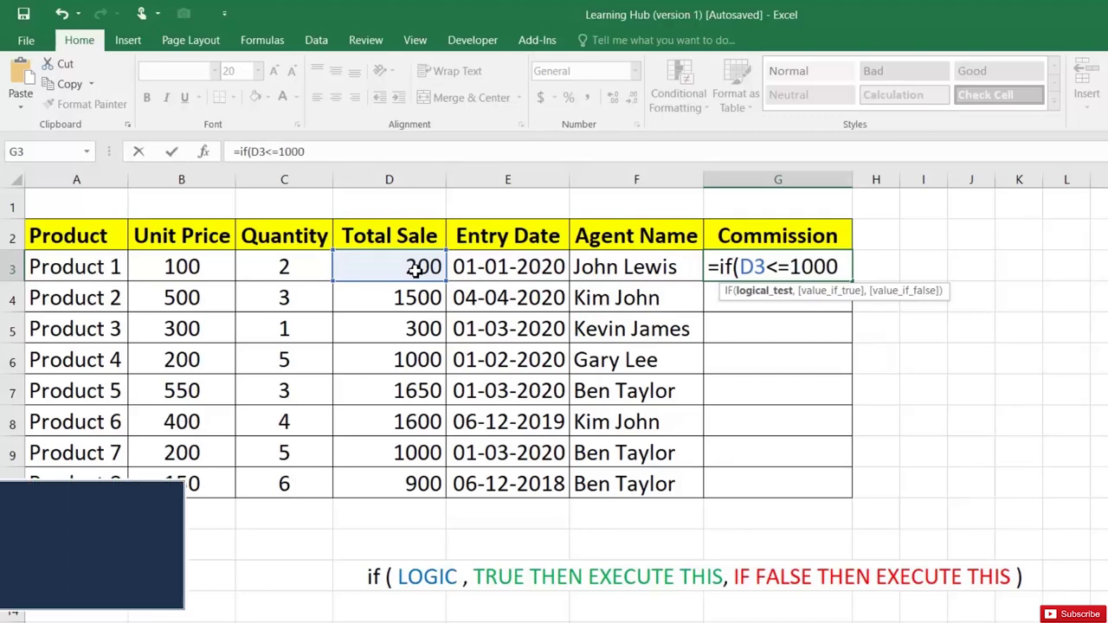
type(",")
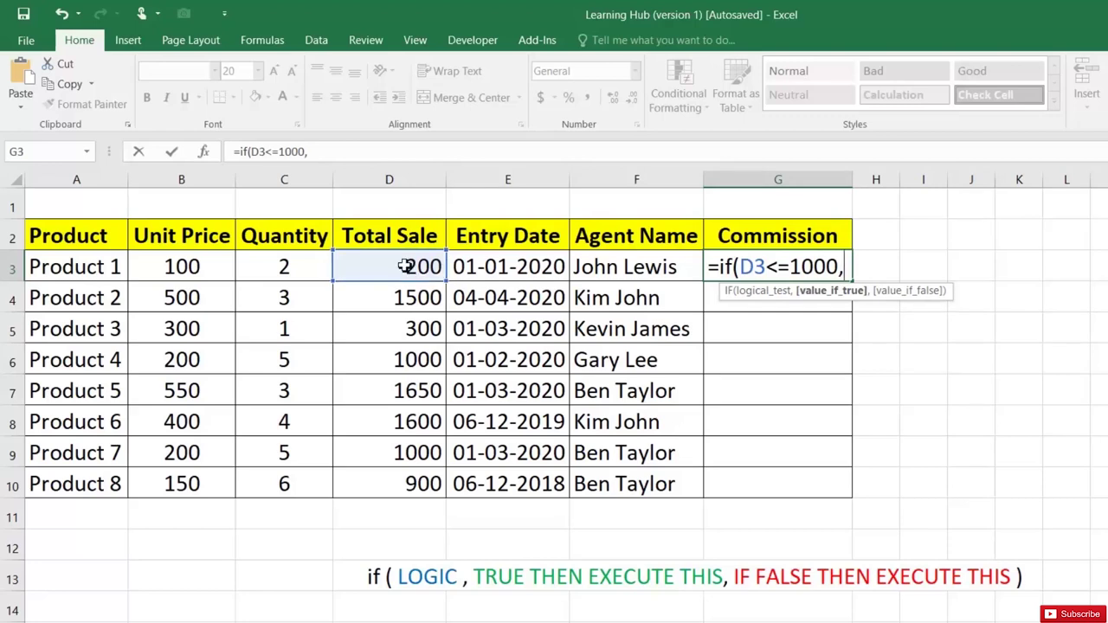
Complete the IF to return D3*0.1 when true and D3*0.2 otherwise, showing 20
left_click(405, 267)
type("*0.1")
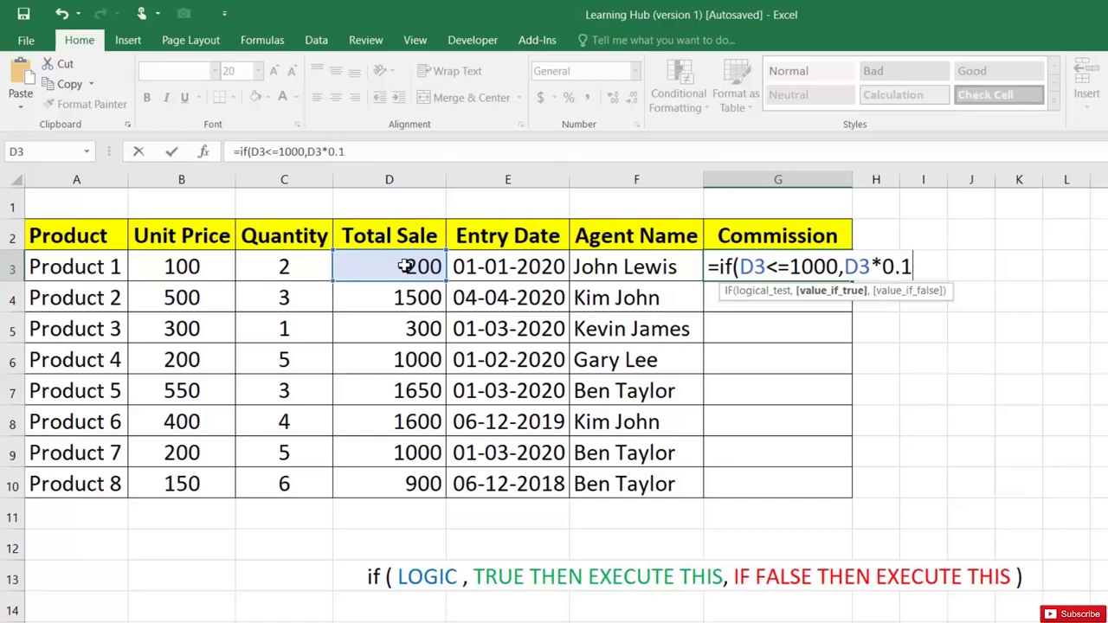
type(",")
left_click(385, 273)
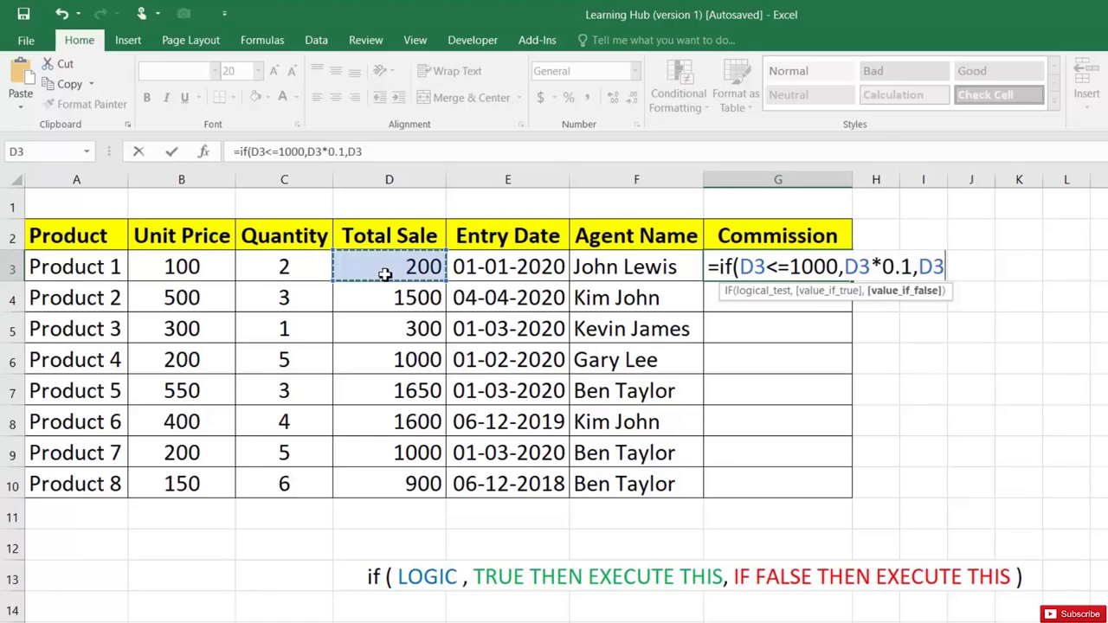
type("*0.2)")
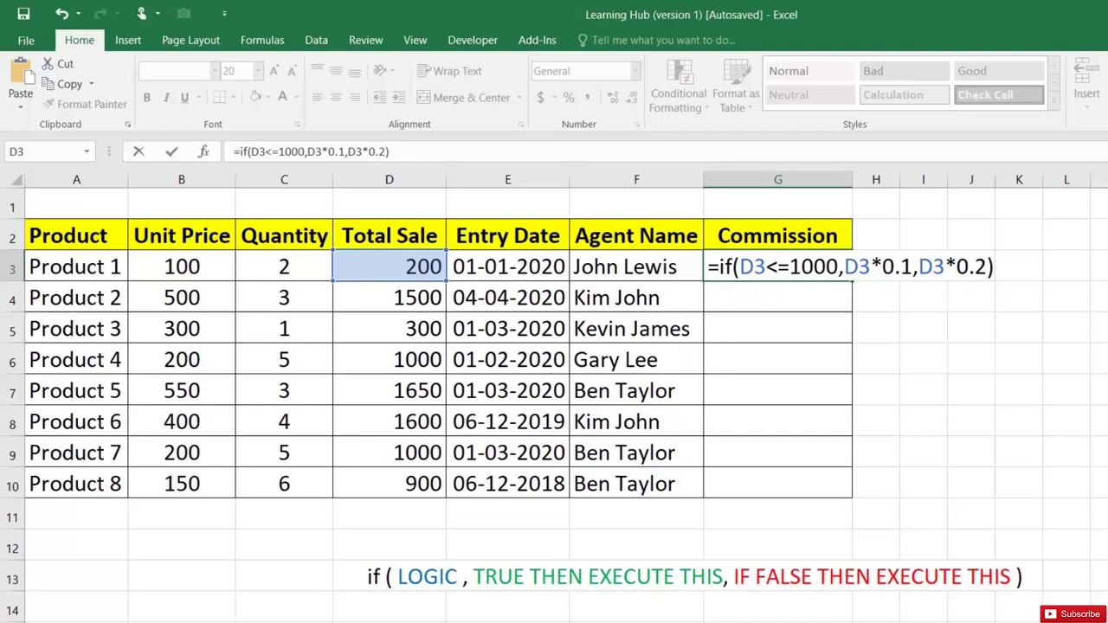
left_click_drag(740, 266, 838, 267)
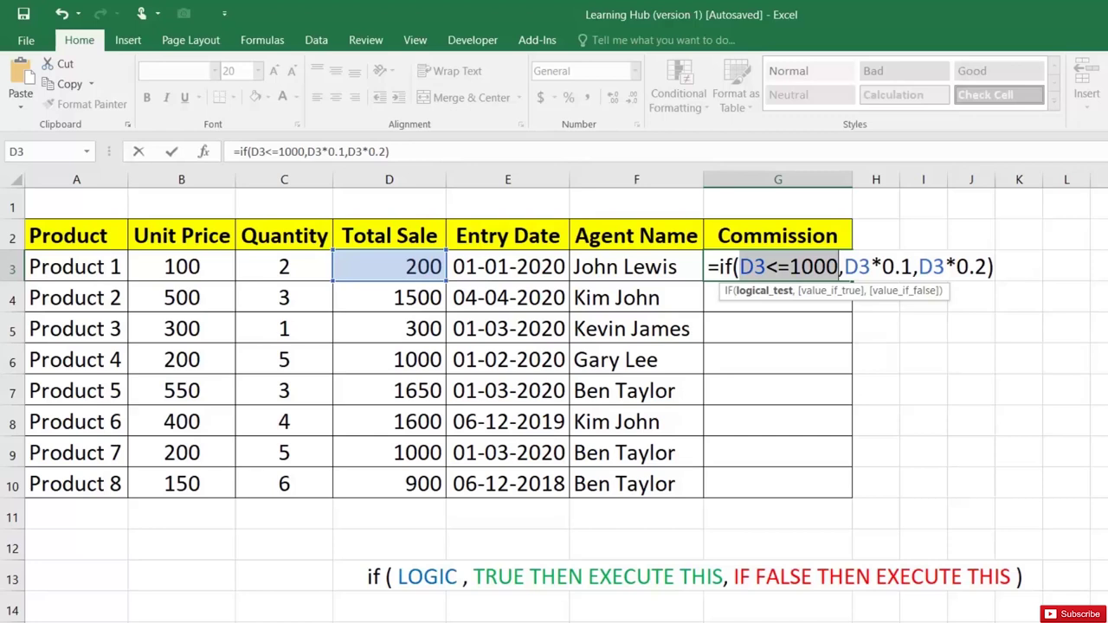
left_click_drag(913, 267, 844, 267)
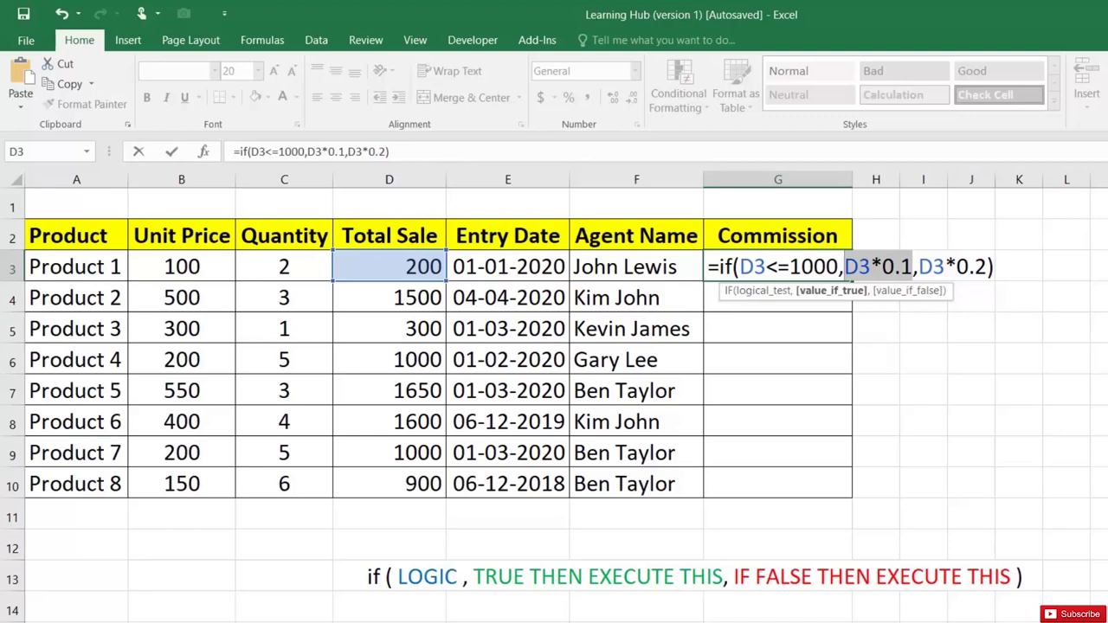
key("Return")
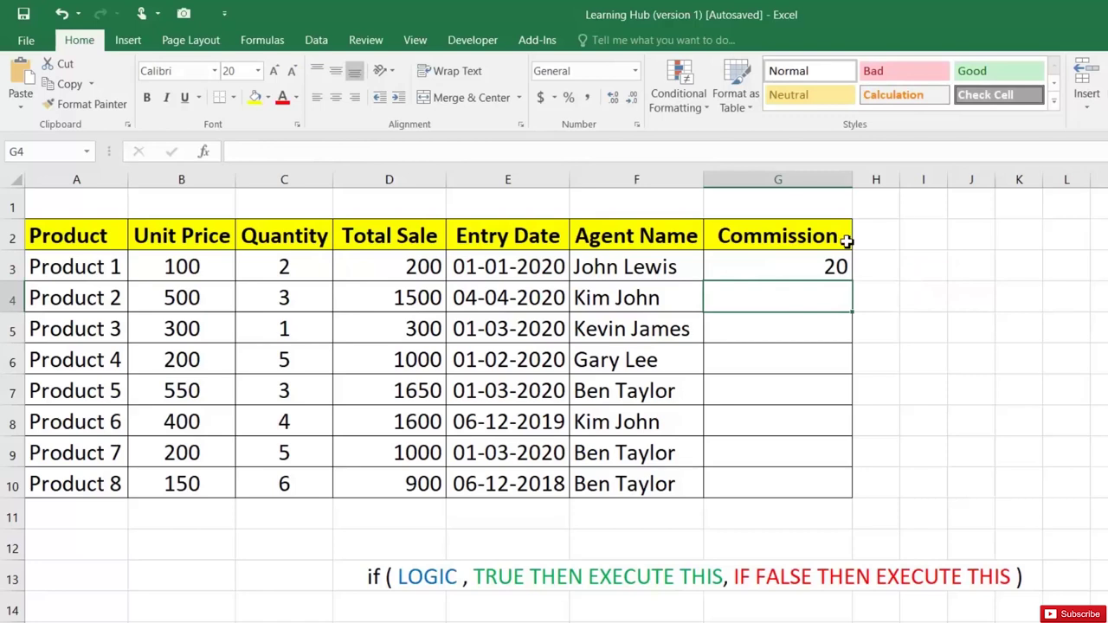
Copy the commission formula down to G10 and check the D and G formulas in rows 3, 4 and 9
left_click(840, 271)
left_click_drag(855, 282, 857, 489)
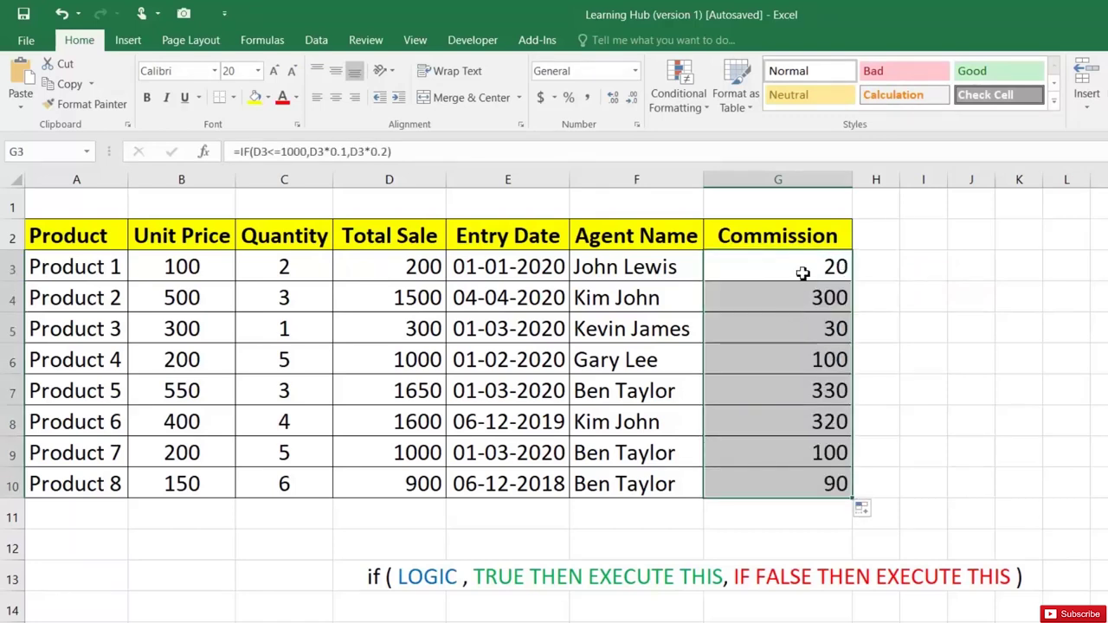
left_click(391, 268)
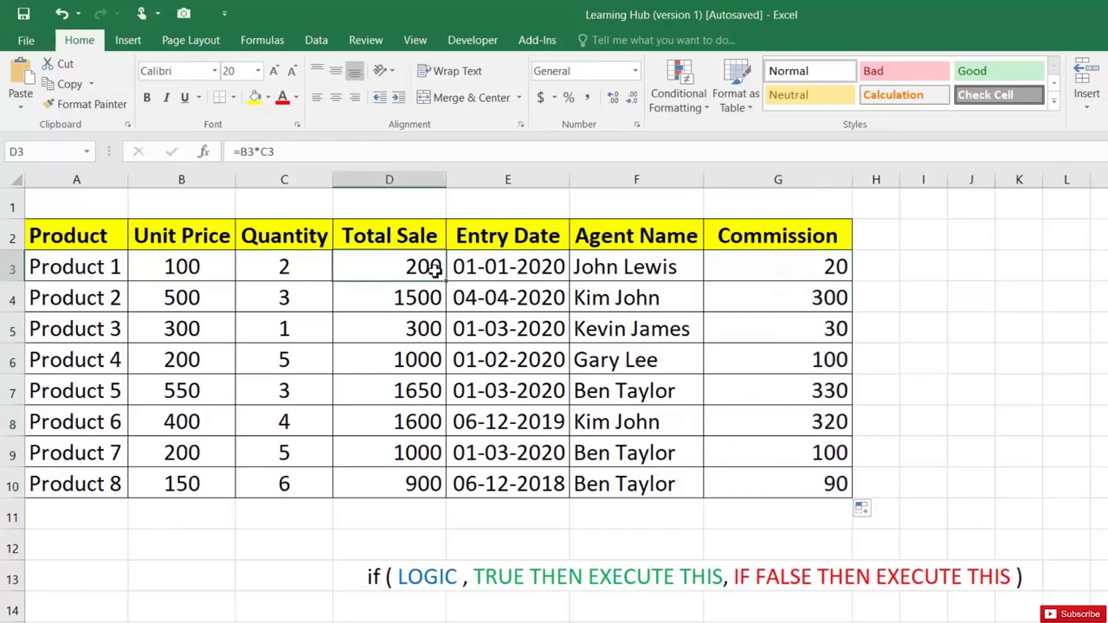
left_click(760, 265)
left_click(407, 297)
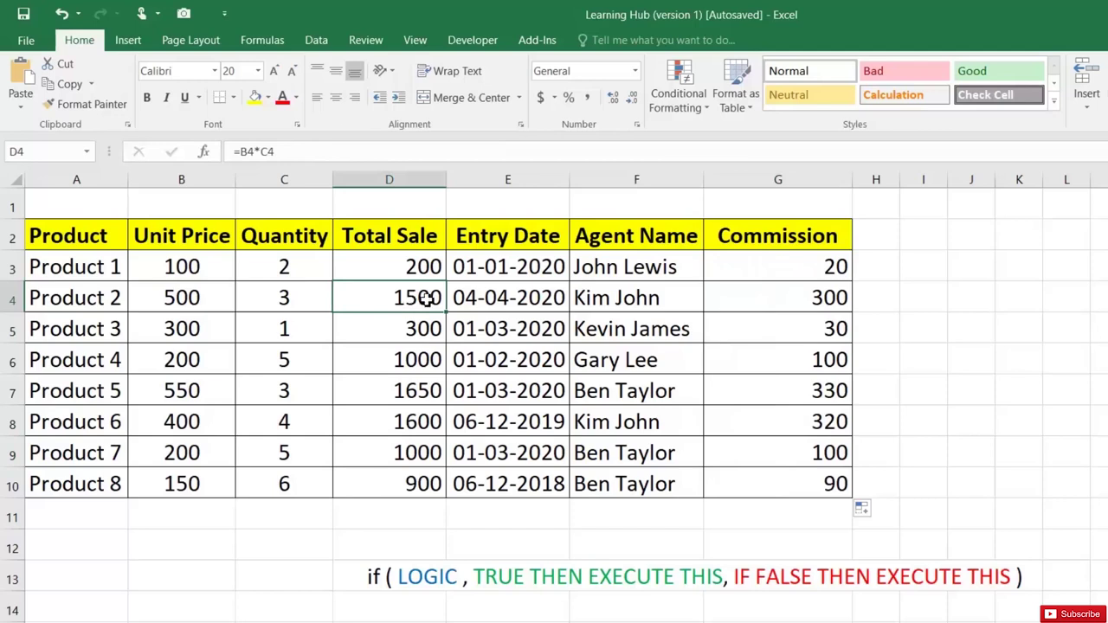
left_click(791, 303)
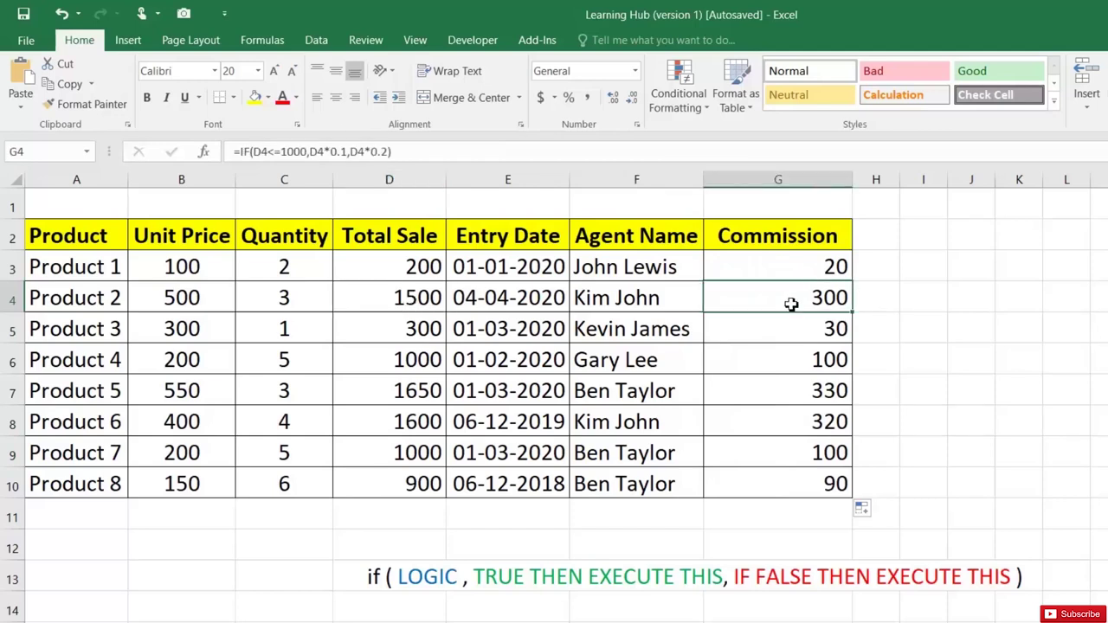
left_click(414, 456)
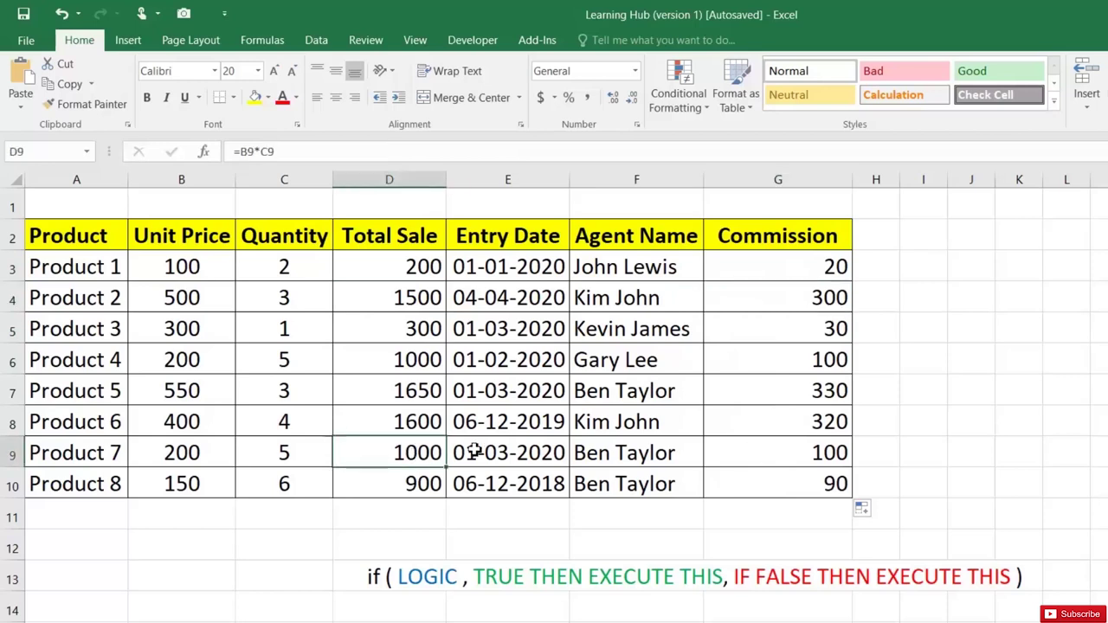
left_click(735, 448)
double_click(735, 447)
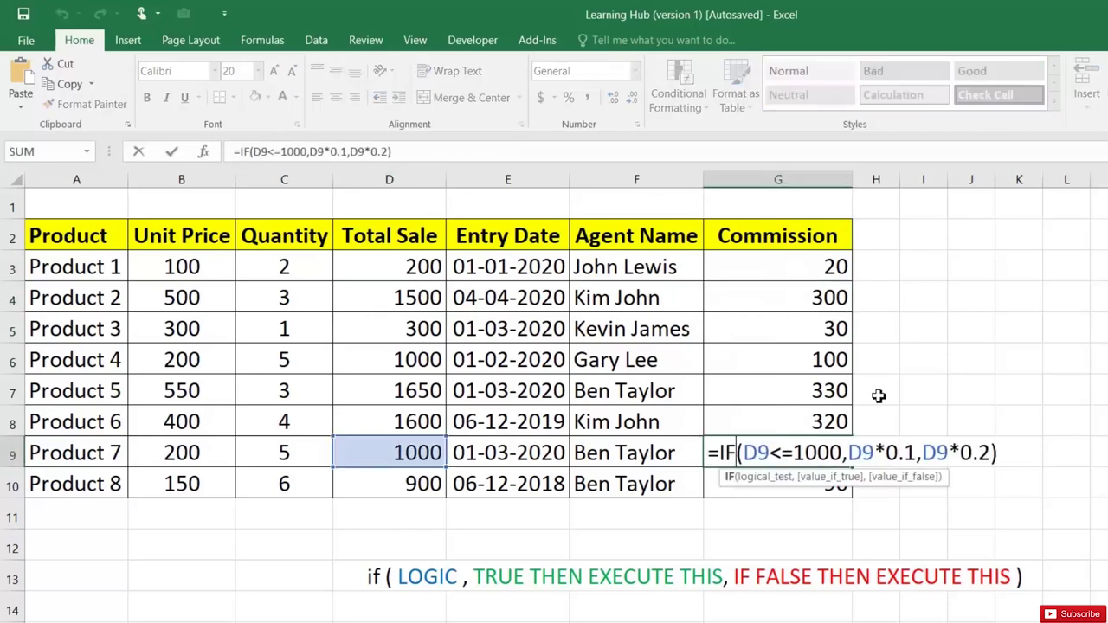
key("Escape")
left_click(805, 267)
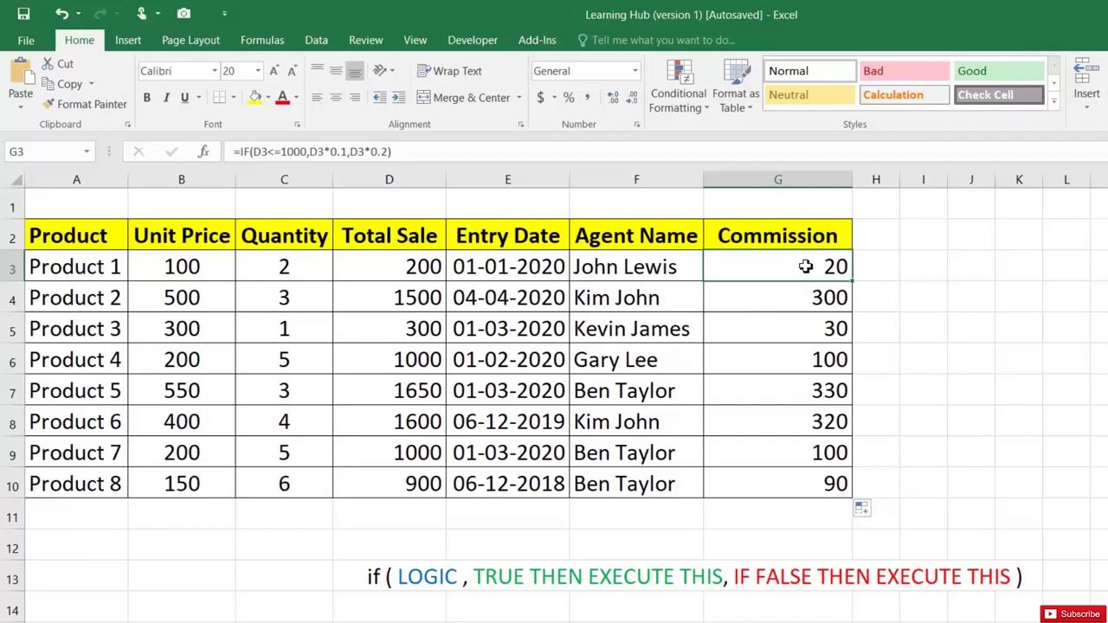
Change G3's formula to =IF(D3<=1000,"10%","20%") to show rates instead of amounts
double_click(805, 266)
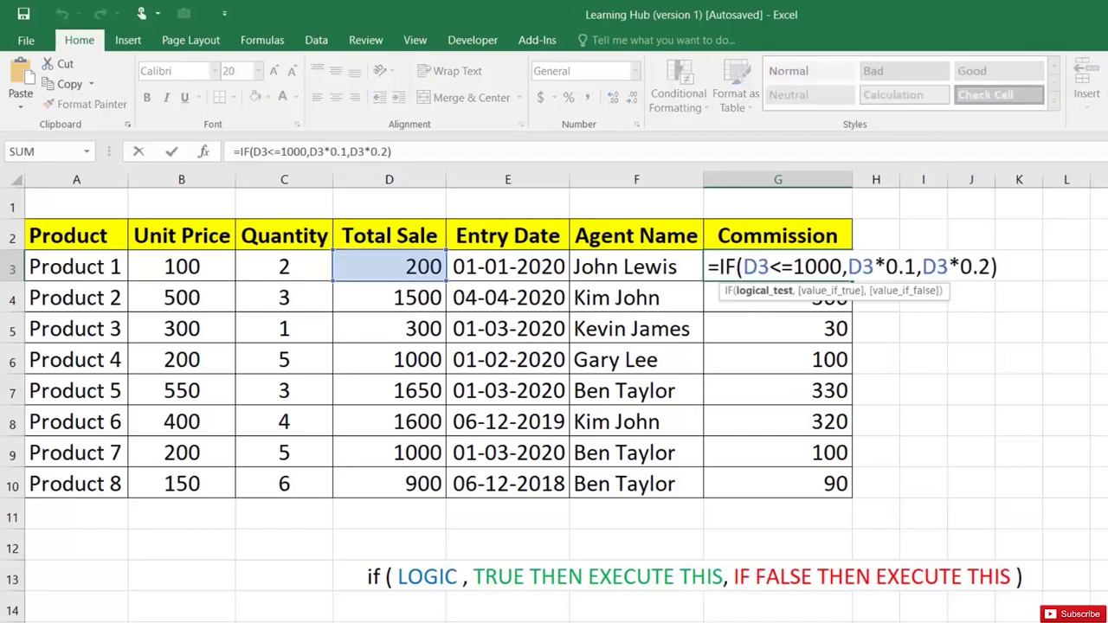
left_click_drag(848, 267, 916, 267)
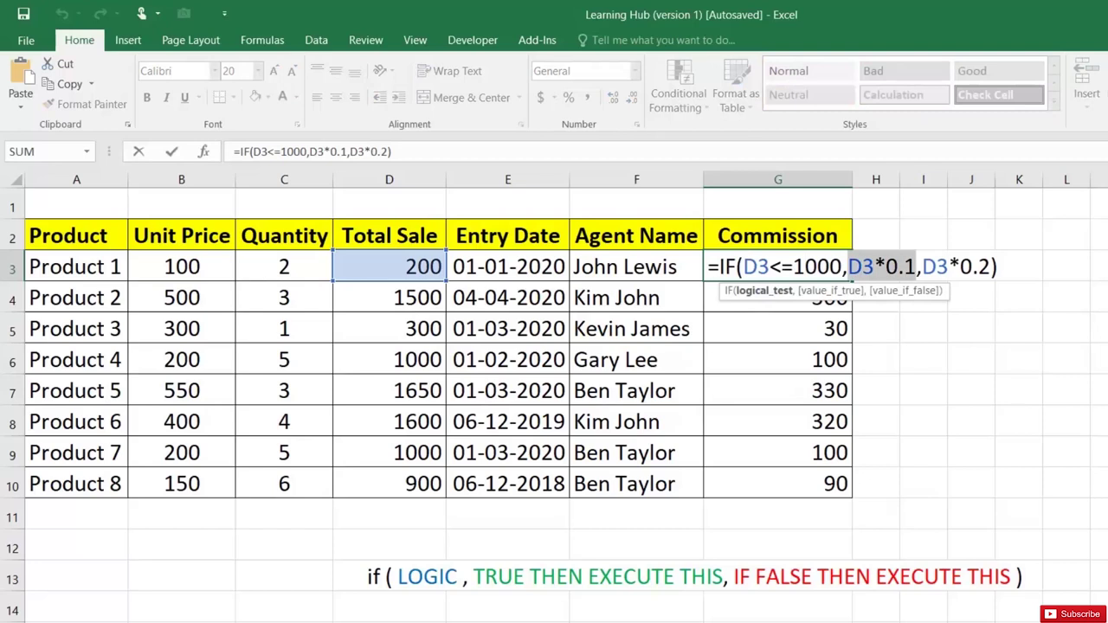
type("\"")
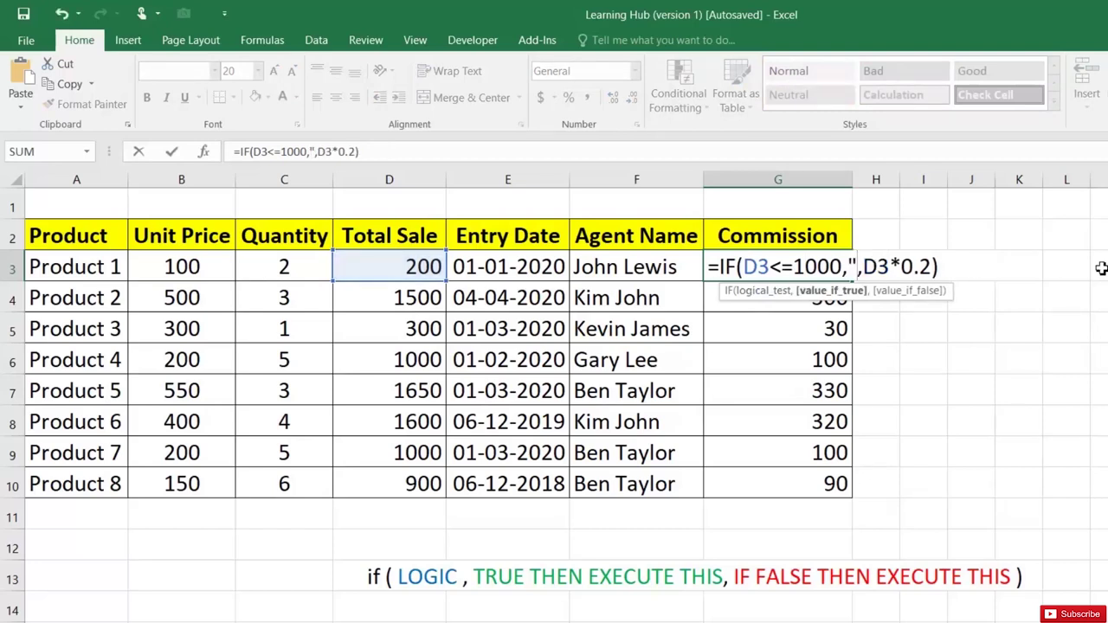
type("10%")
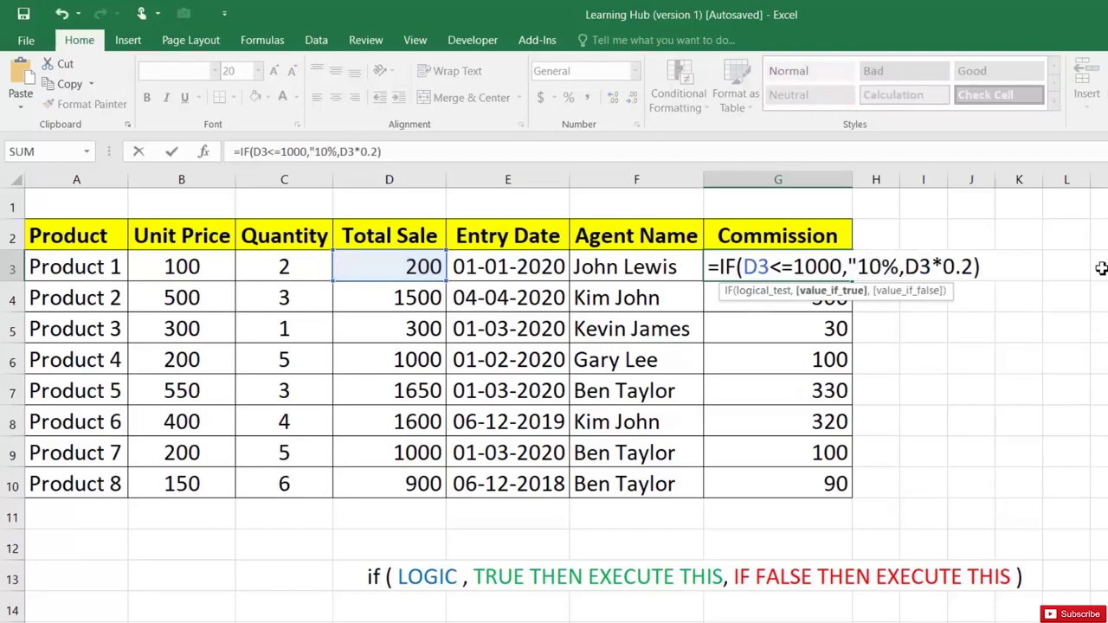
type("\"")
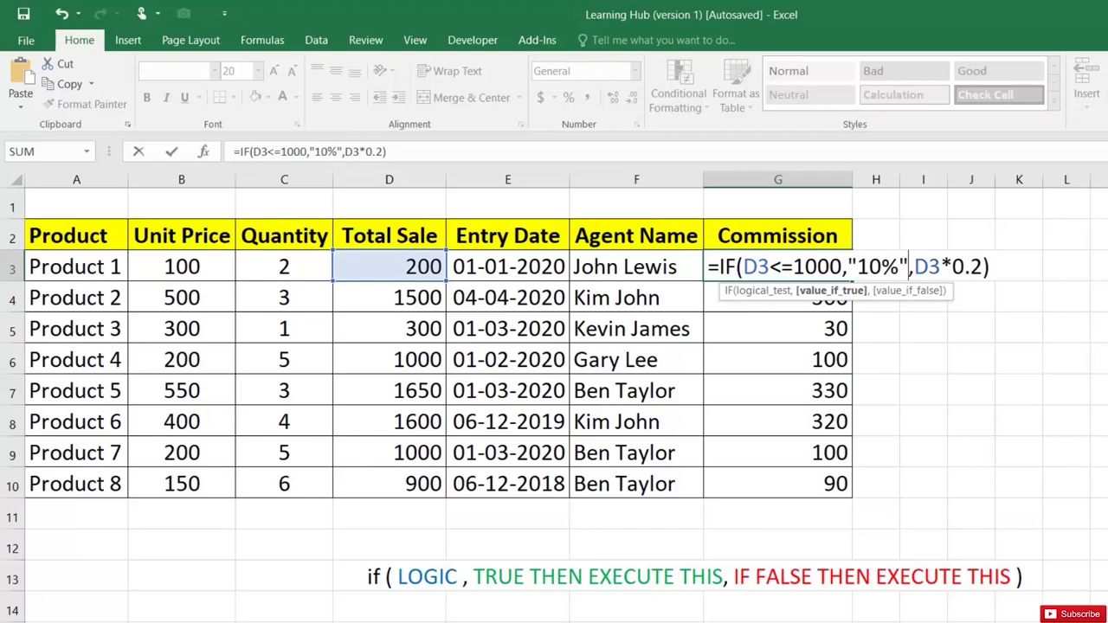
left_click_drag(915, 267, 984, 267)
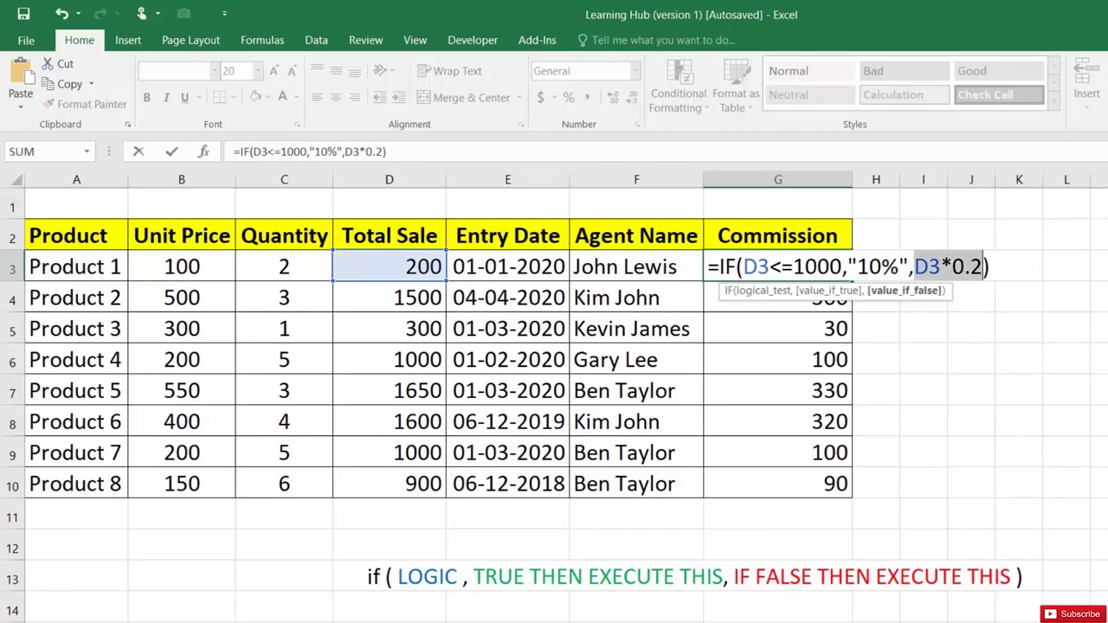
type("\"20")
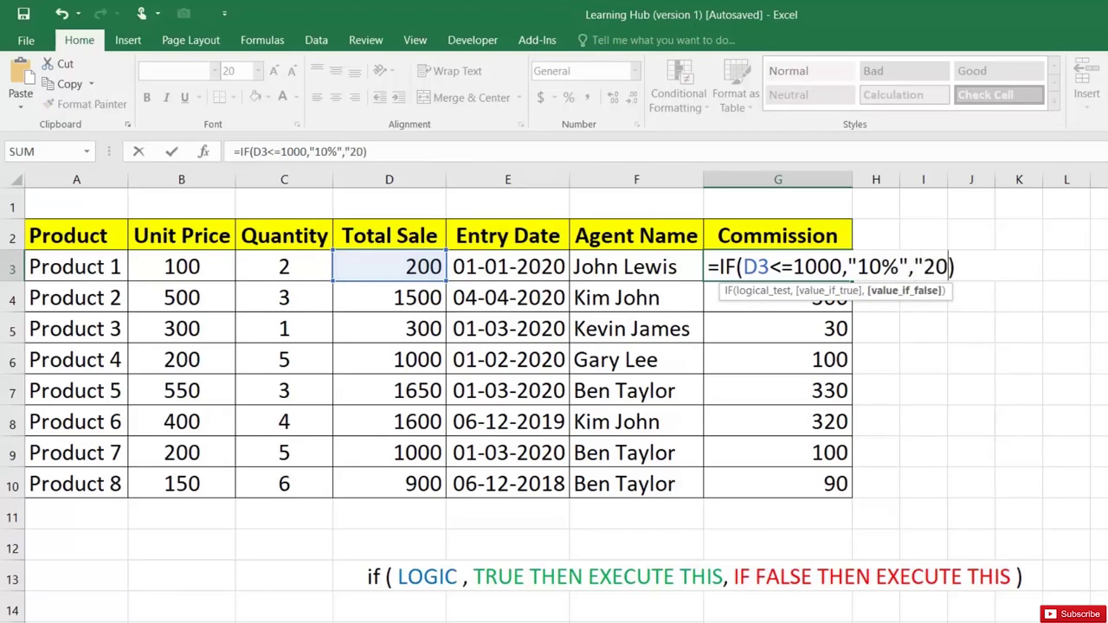
type("%\"")
key("Return")
Copy the rate formula down to G10 and check the results in G3, G4, G5 and G7
left_click(831, 259)
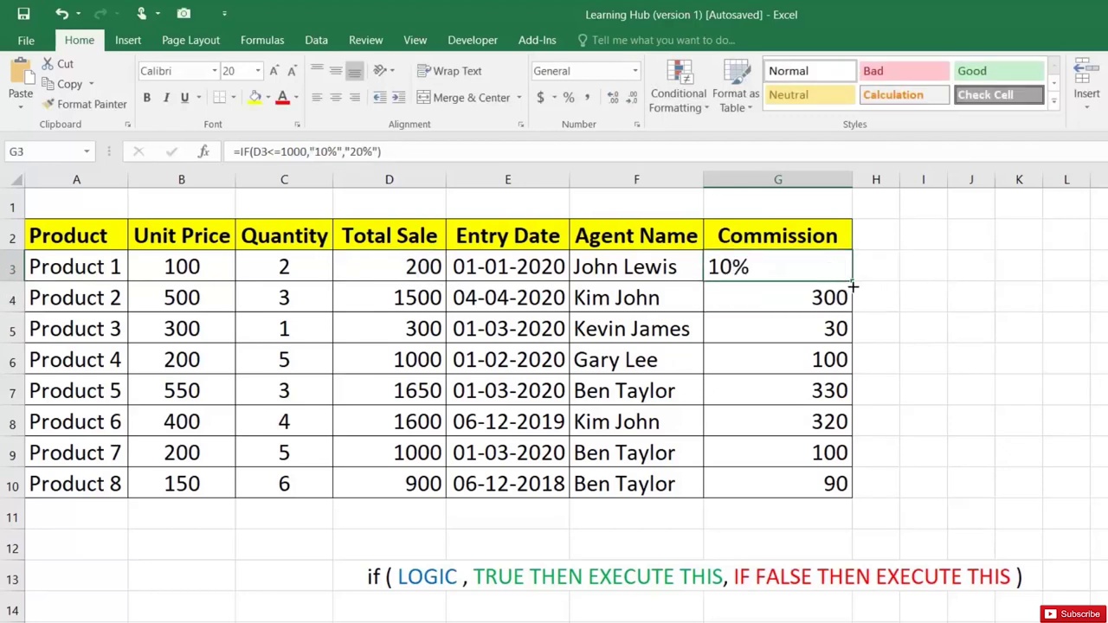
left_click_drag(853, 284, 853, 485)
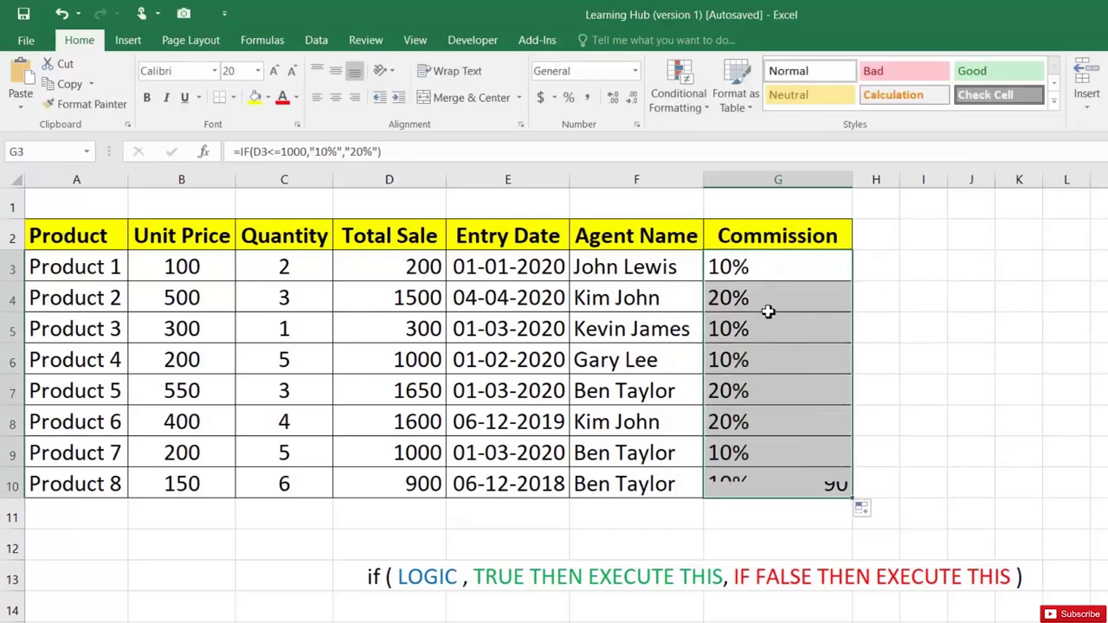
left_click(756, 278)
left_click(742, 300)
left_click(744, 329)
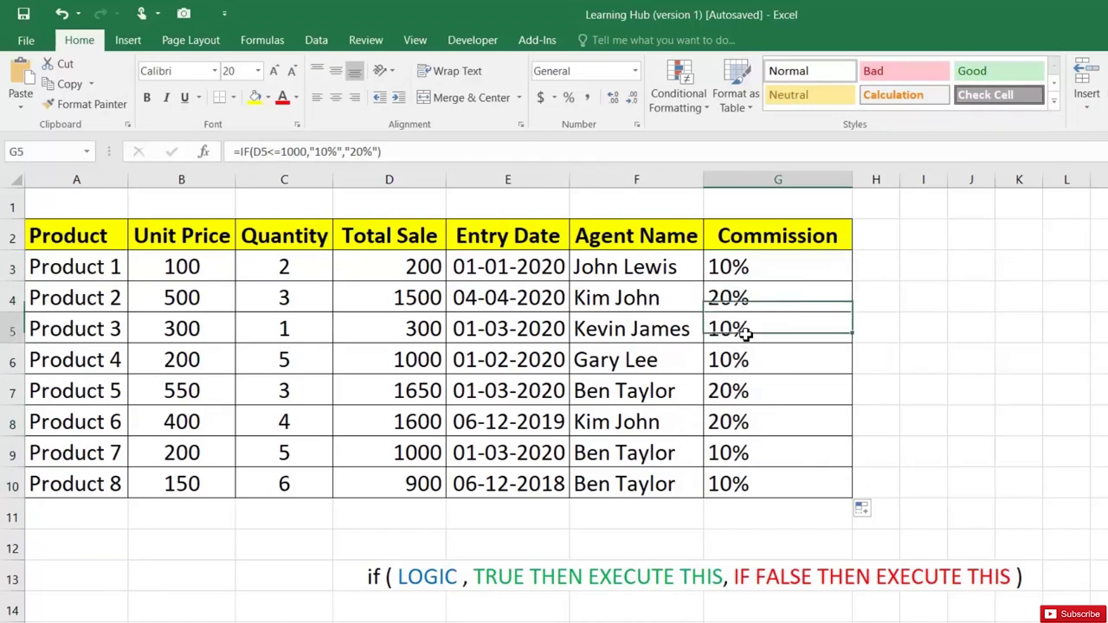
left_click(740, 391)
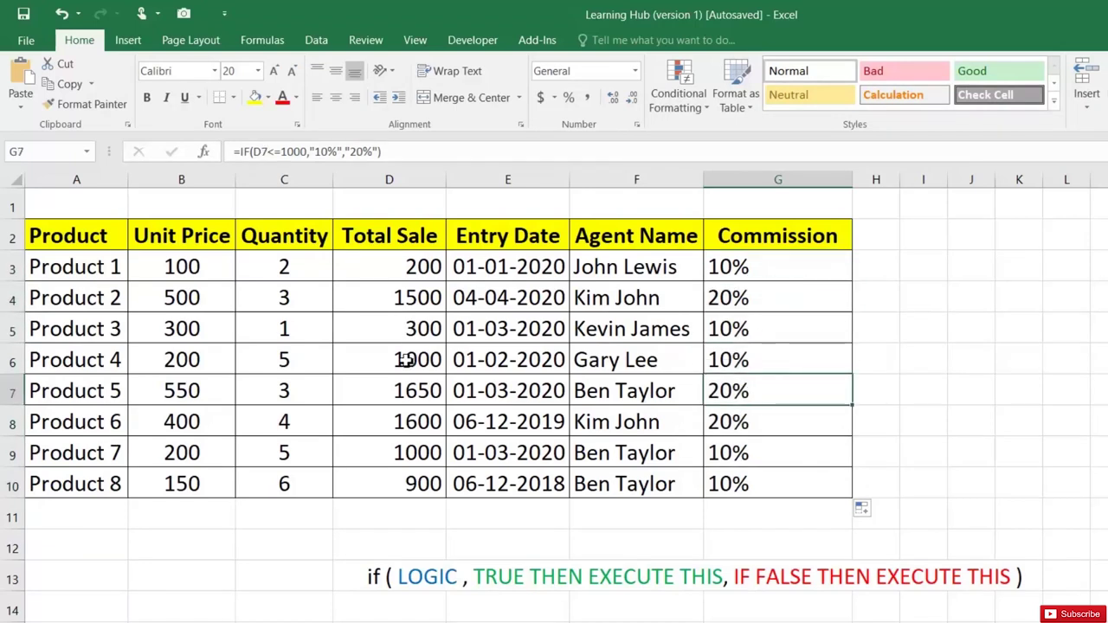
Set Product 7's Total Sale in D9 to 1200, turning its rate to 20%
left_click(410, 453)
key("F2")
key("Escape")
type("1200")
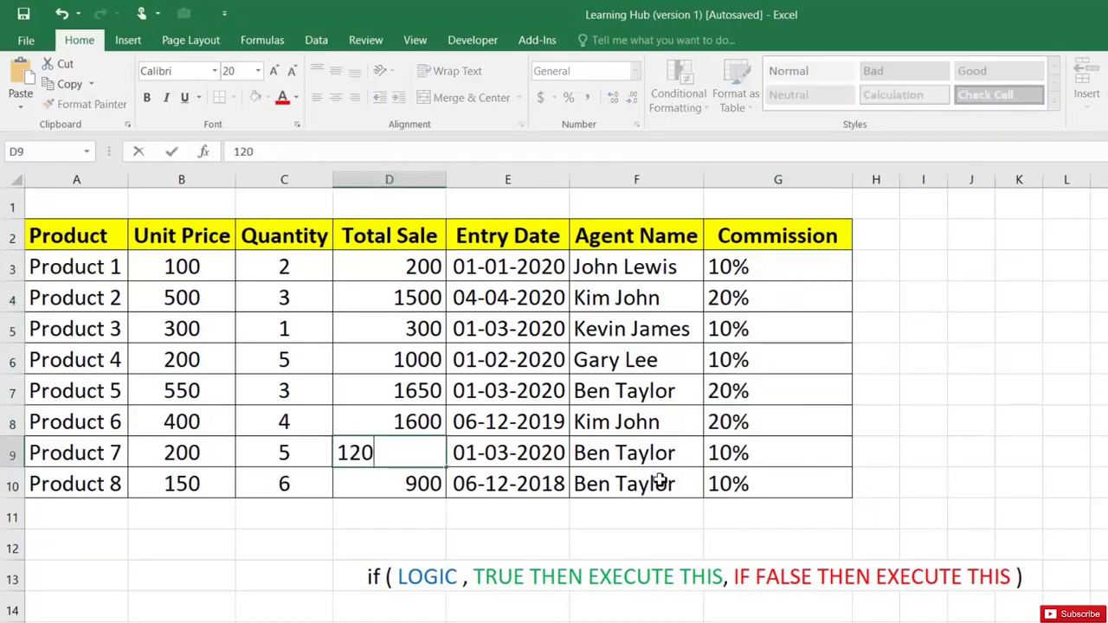
key("Return")
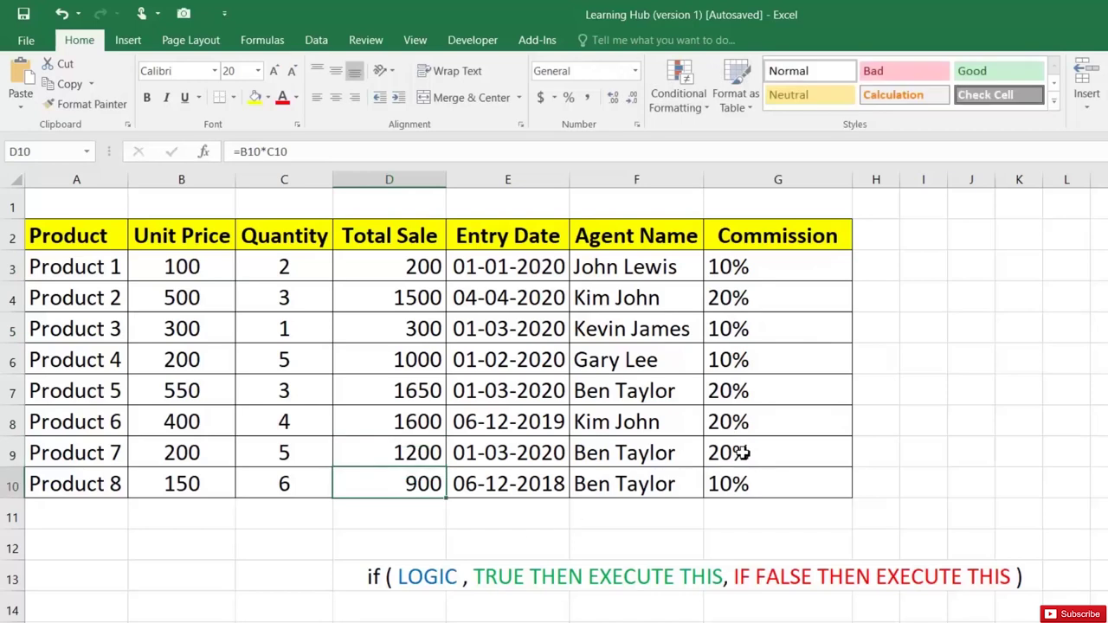
left_click(747, 457)
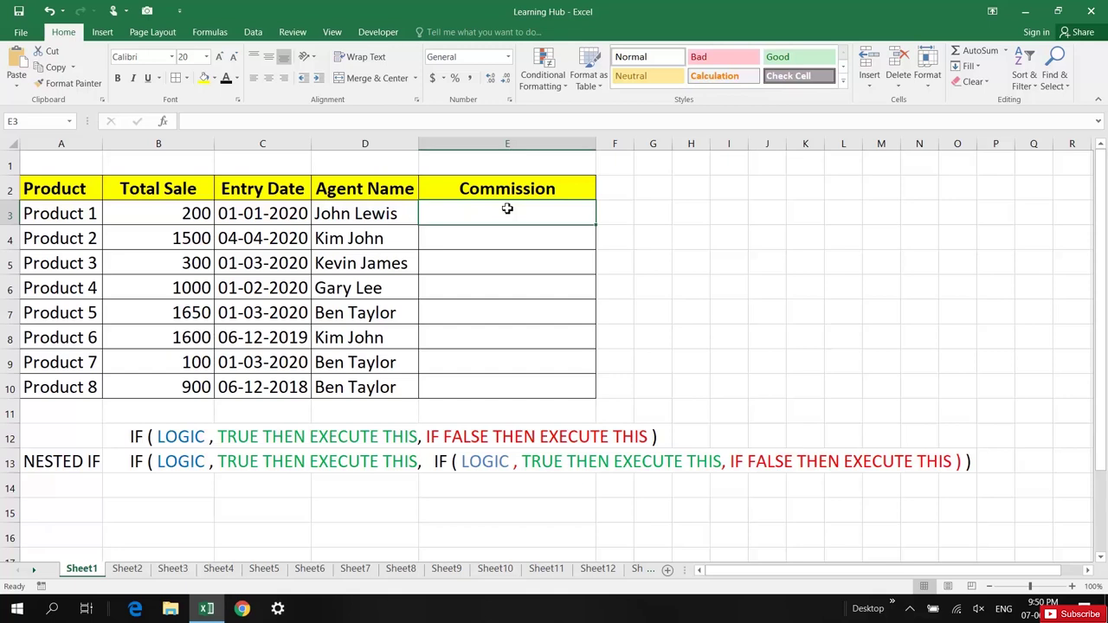
left_click(128, 436)
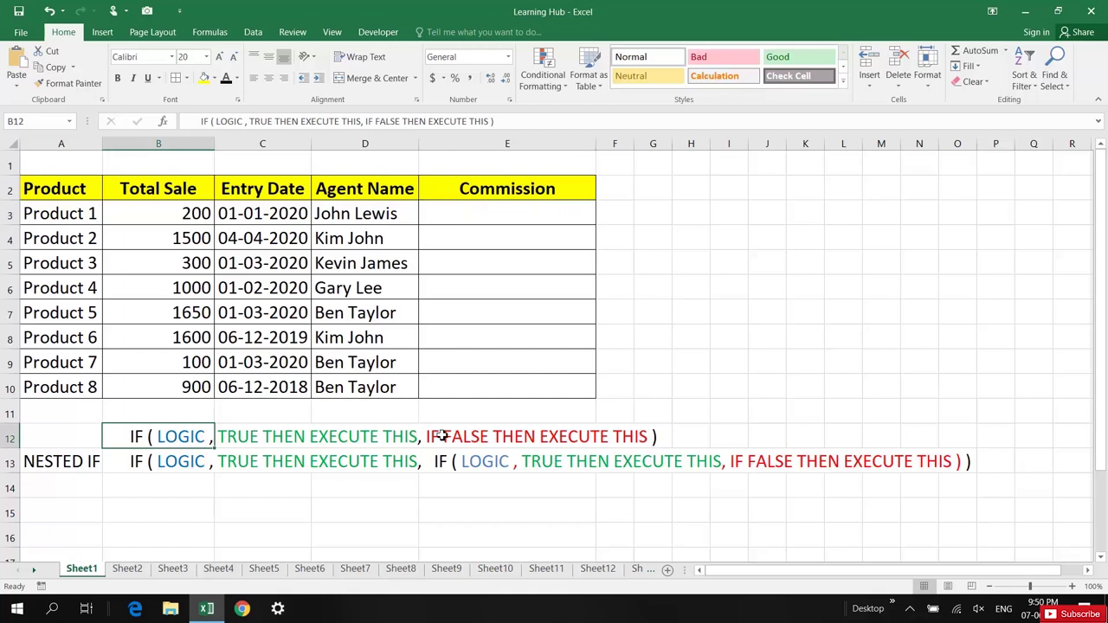
left_click(80, 468)
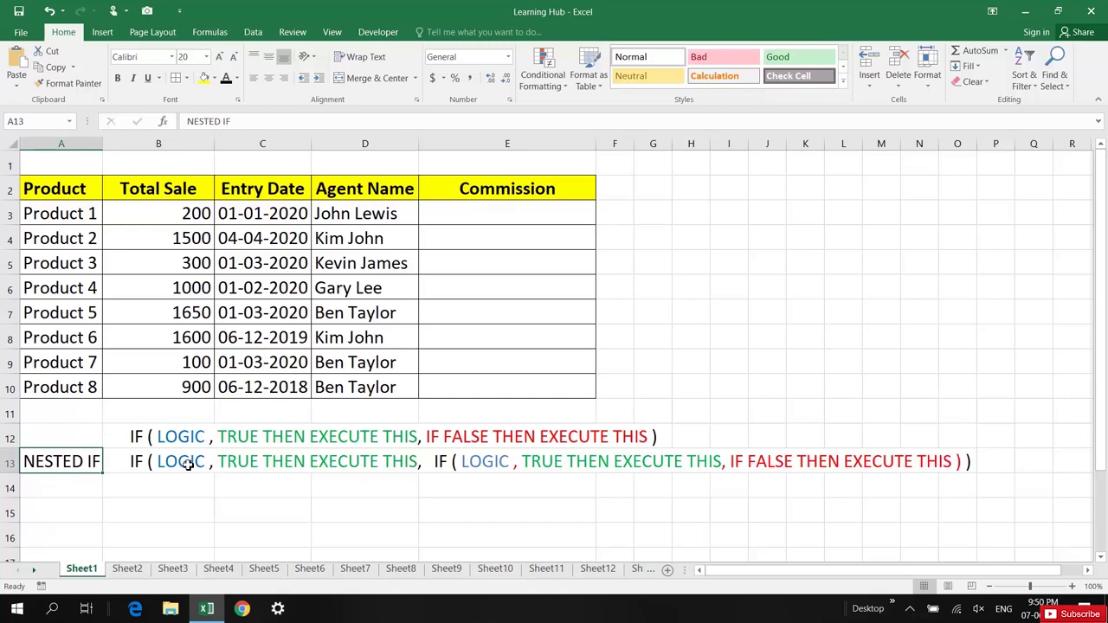
left_click(438, 461)
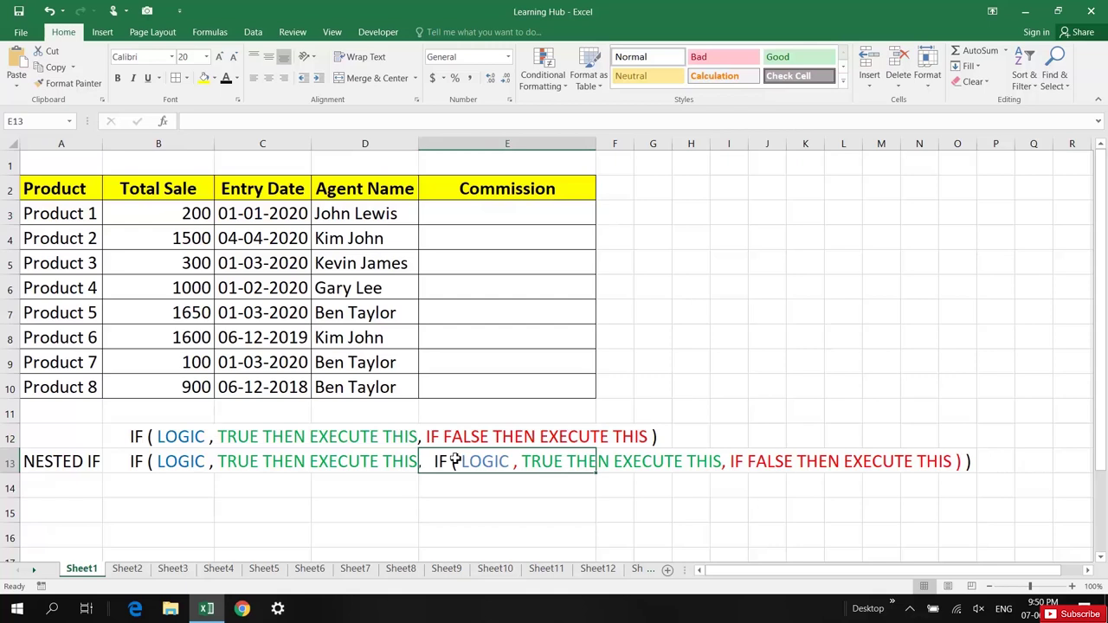
left_click(496, 218)
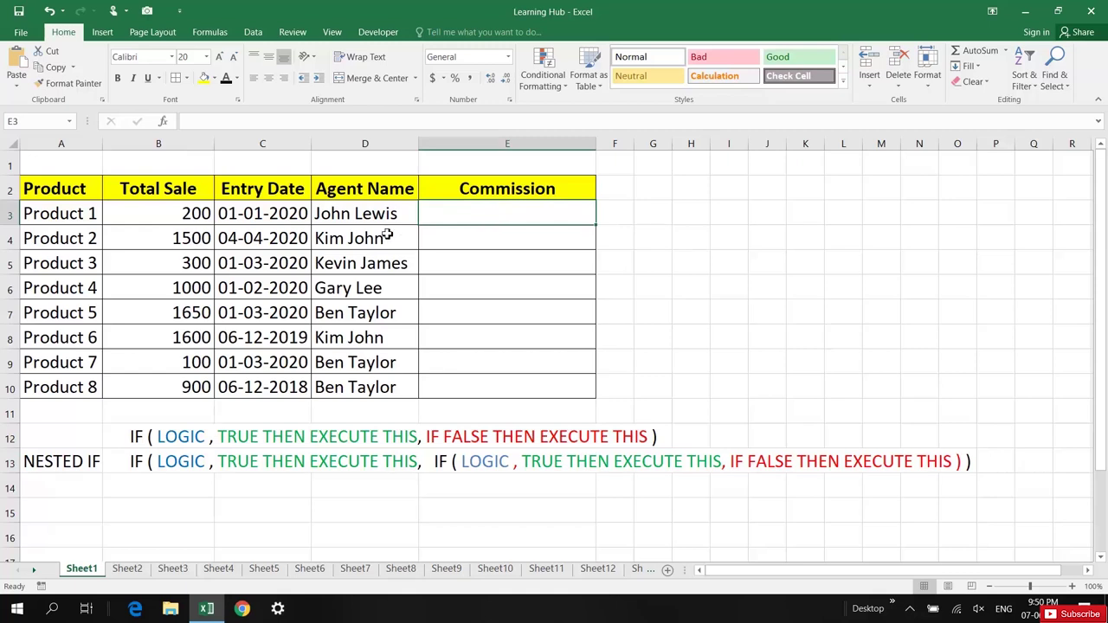
Enter =IF(B3>=1500,"40%","NEW FORMULA HERE") in E3, referencing B3's sale
type("=")
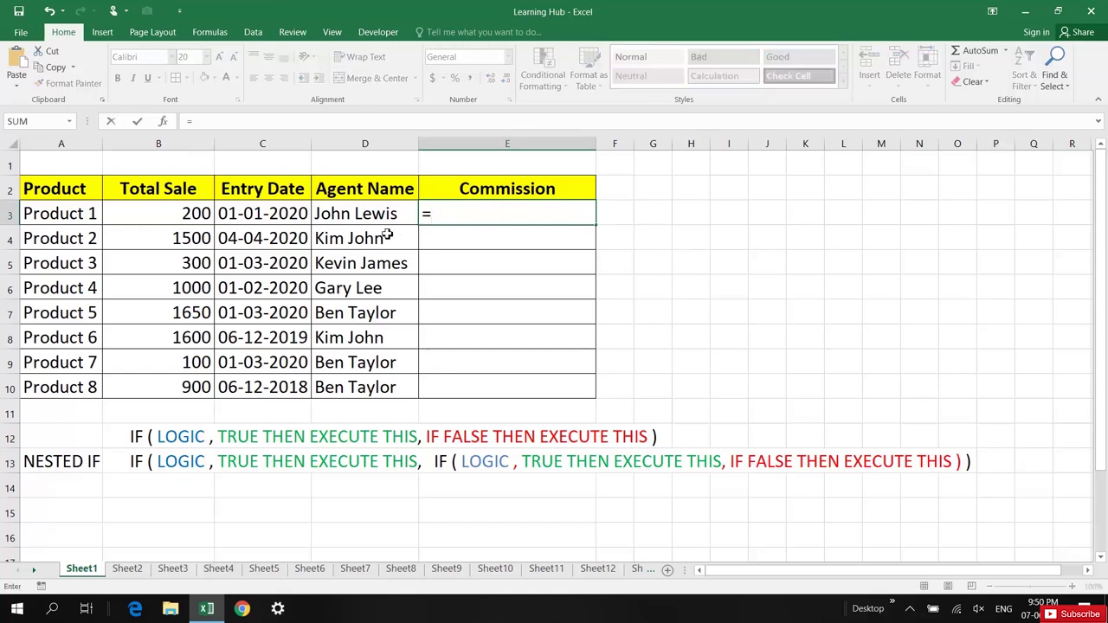
type("IF(")
left_click(201, 241)
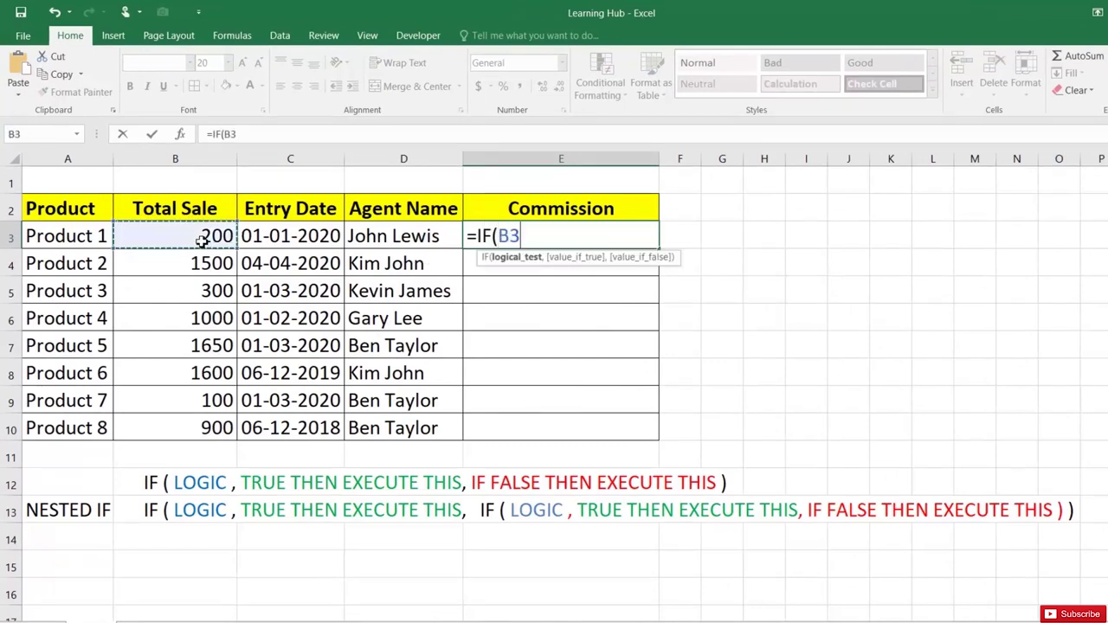
type(">=")
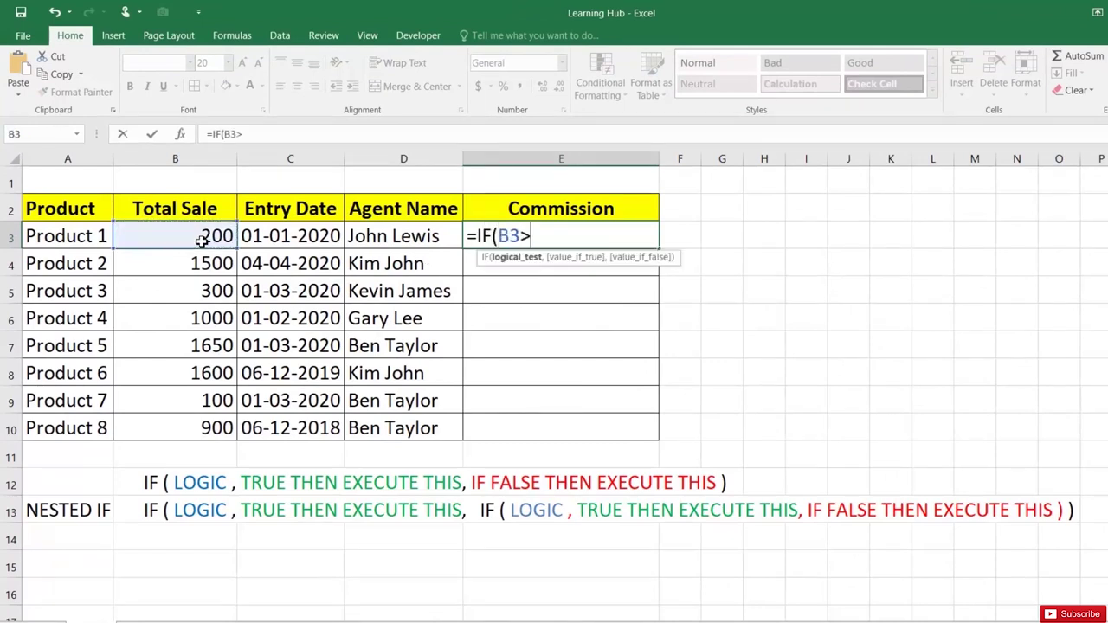
type("1500,\"40%\"")
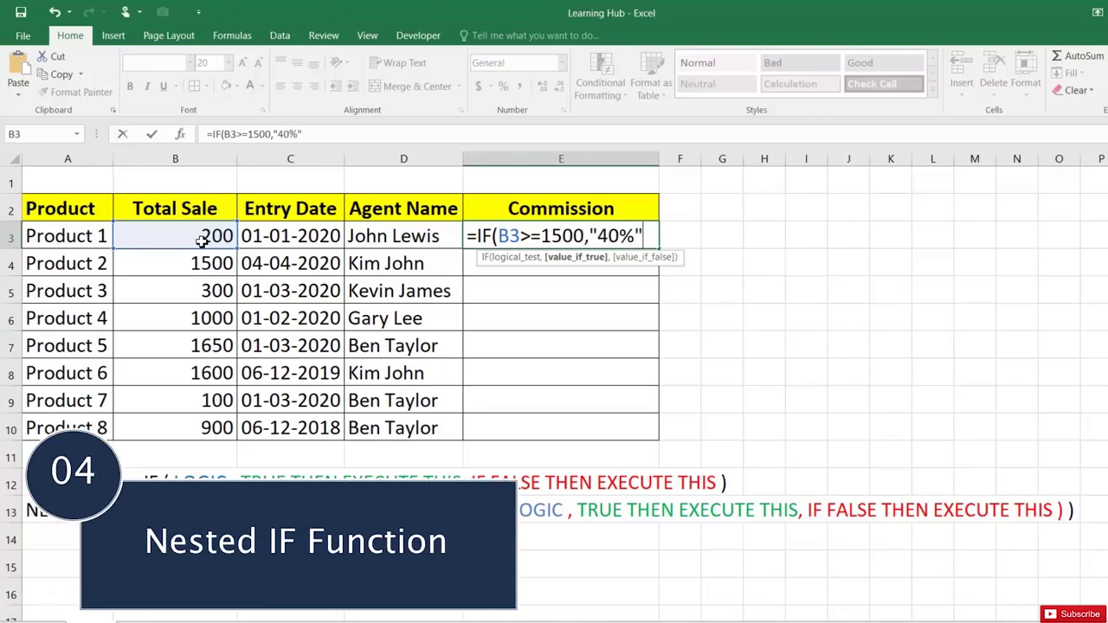
type(",\"")
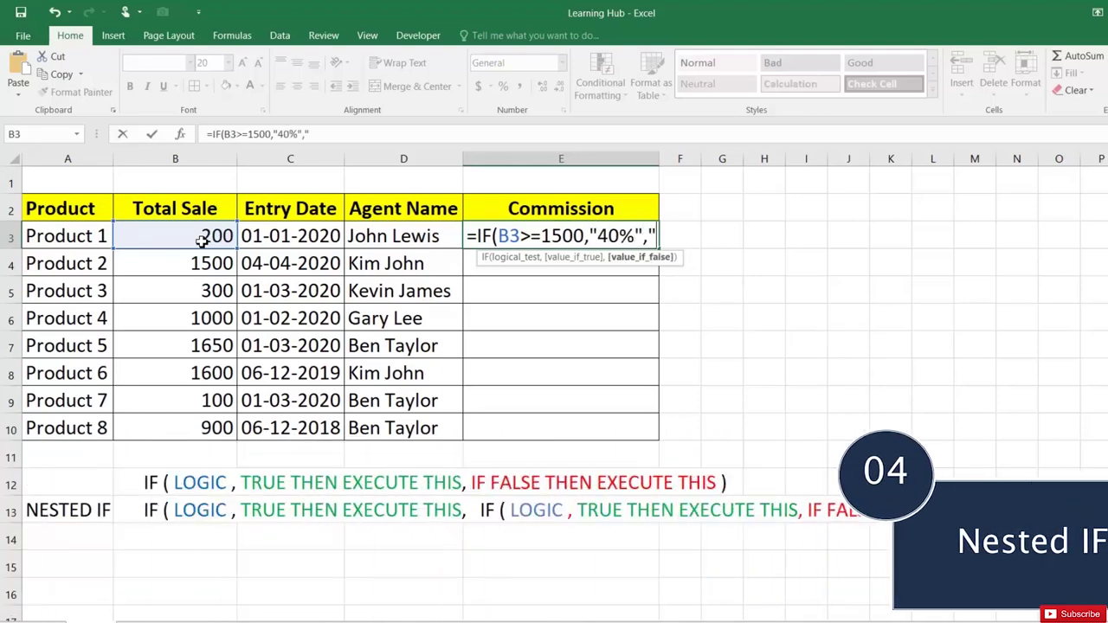
type("NEW FOR")
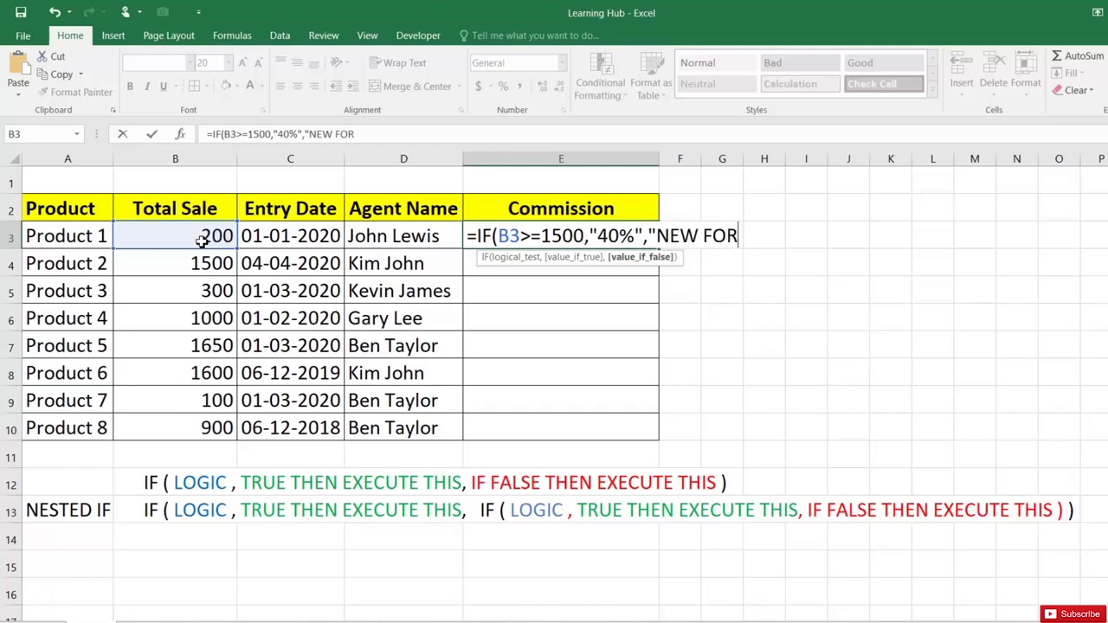
type("MULA HERE\")")
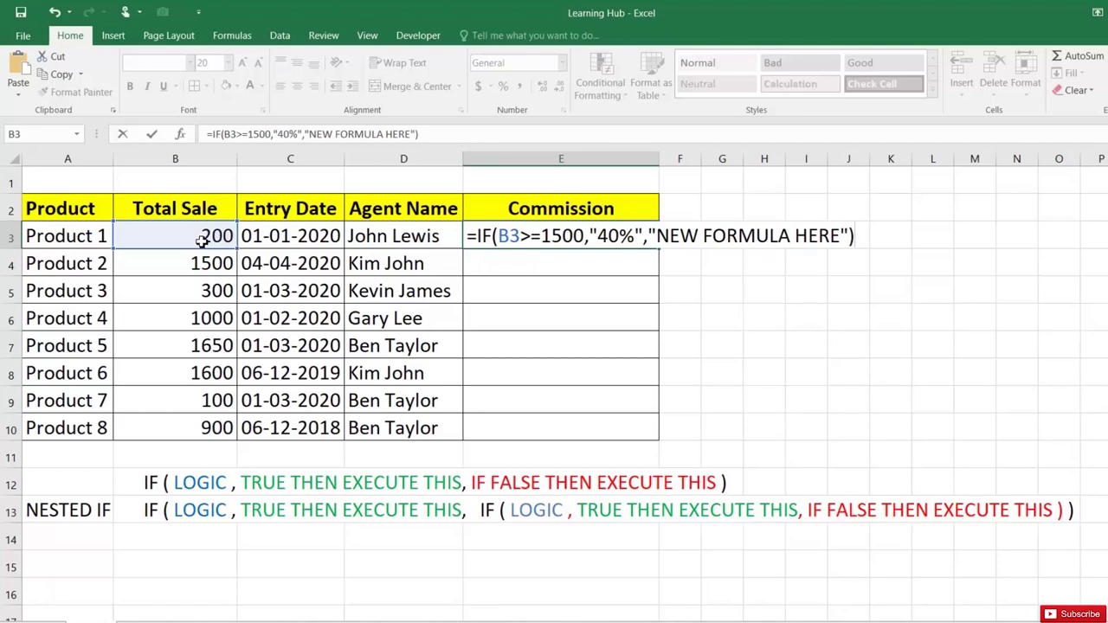
key("Return")
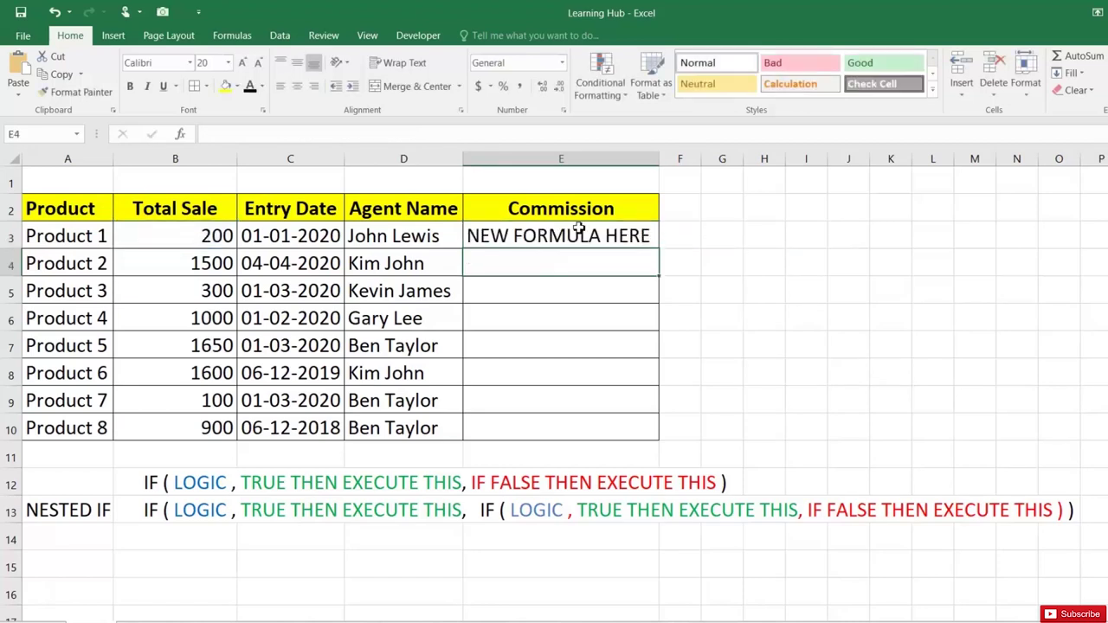
Copy the E3 formula down to E10 and check the 40% results for the 1650 and 1600 sales
left_click(615, 241)
left_click_drag(658, 249, 646, 430)
left_click(495, 264)
left_click(494, 356)
left_click(498, 368)
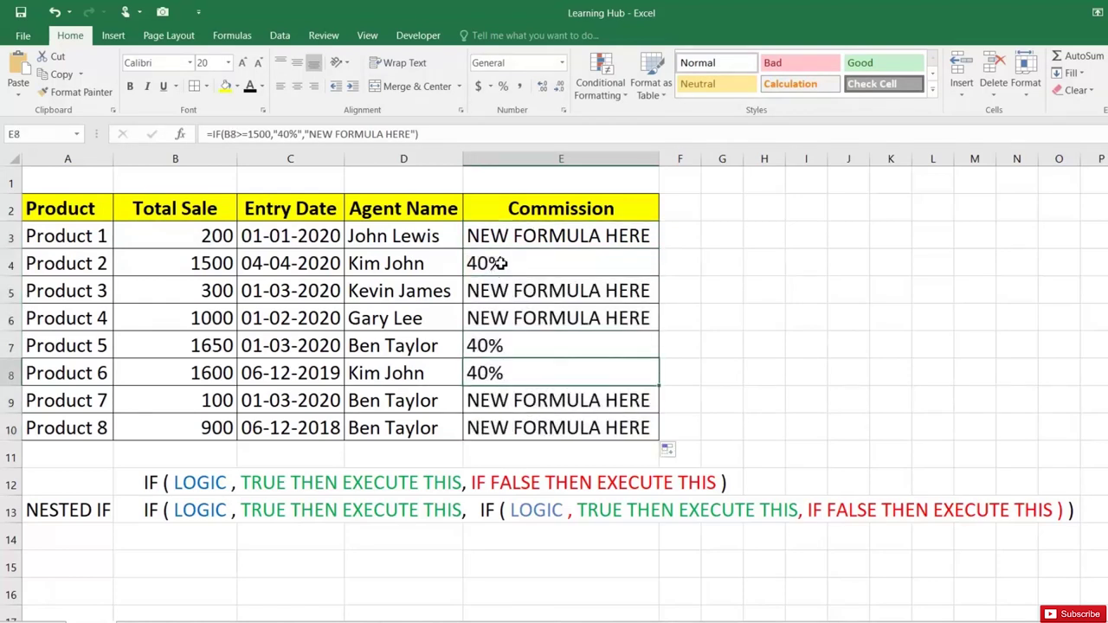
left_click(208, 264)
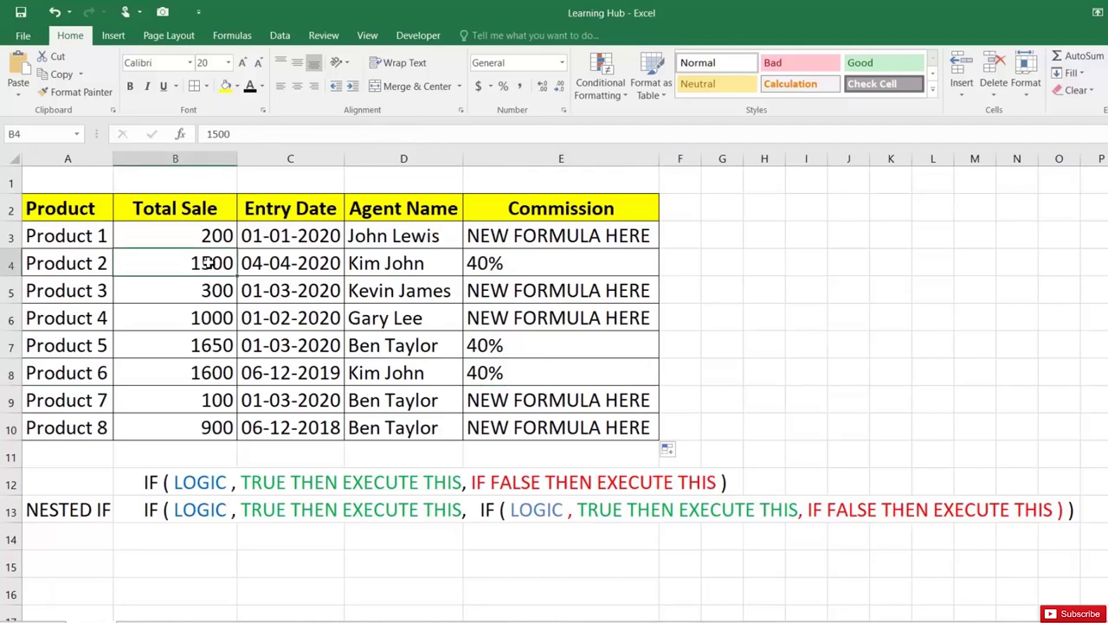
double_click(509, 264)
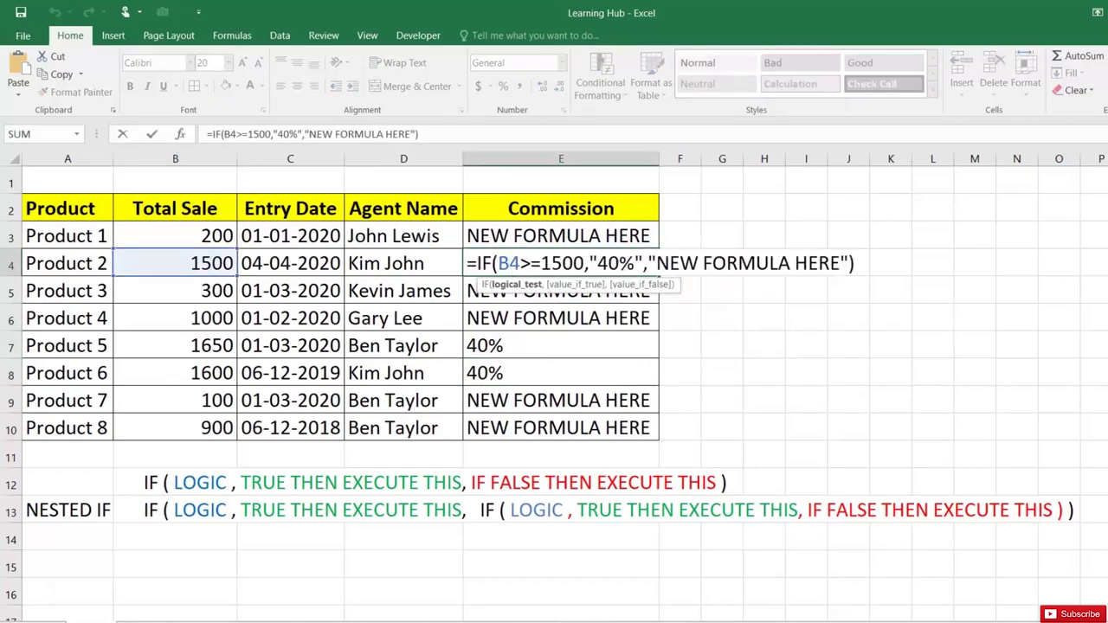
left_click(200, 344)
left_click_drag(201, 344, 199, 368)
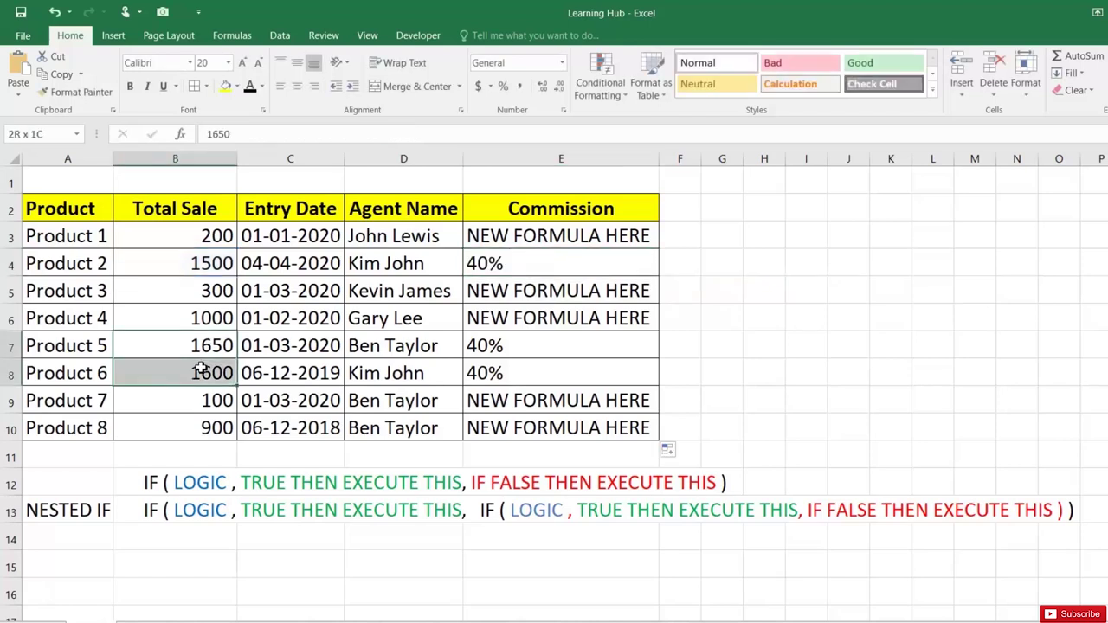
left_click(542, 343)
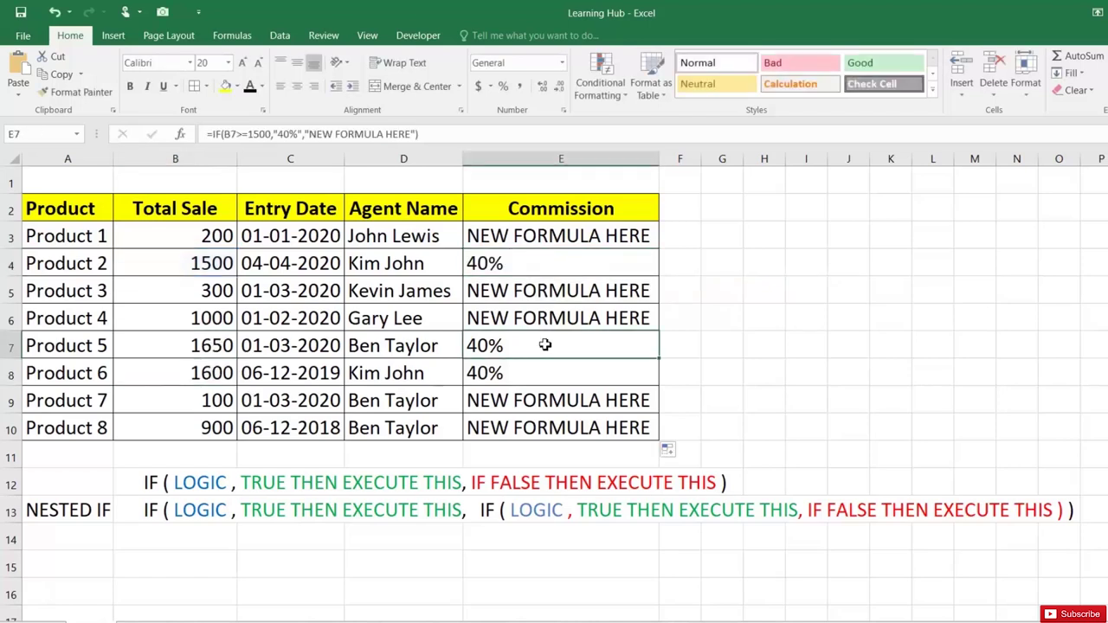
Copy the IF formula text from E3 and paste it into G7, G8 and G9
left_click(577, 235)
double_click(586, 235)
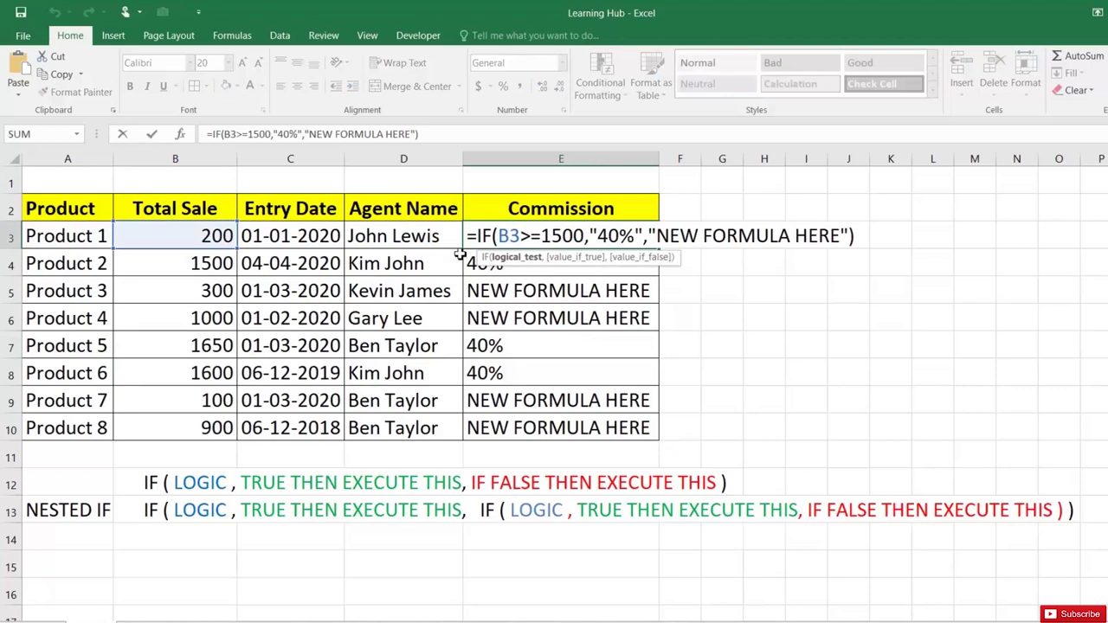
left_click_drag(477, 235, 856, 235)
key("ctrl+c")
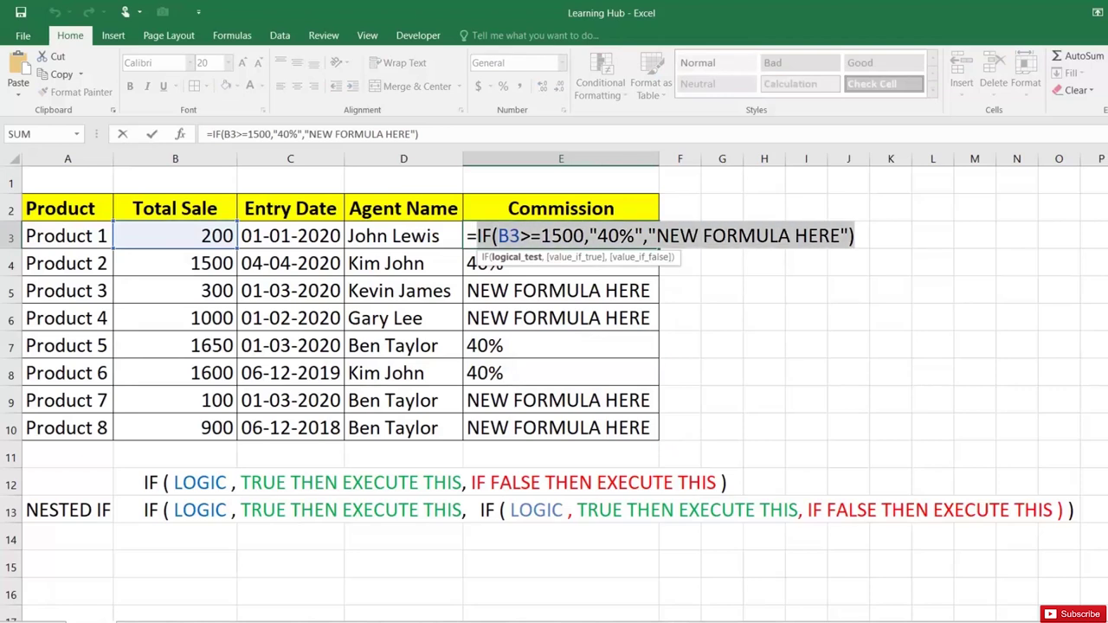
key("Return")
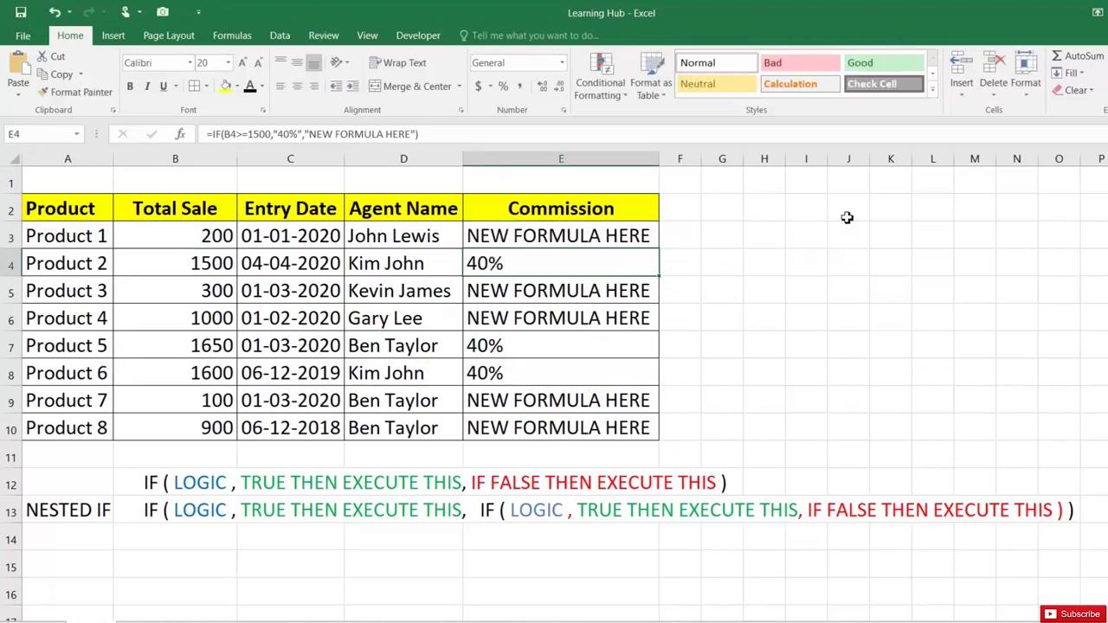
left_click(732, 351)
key("ctrl+v")
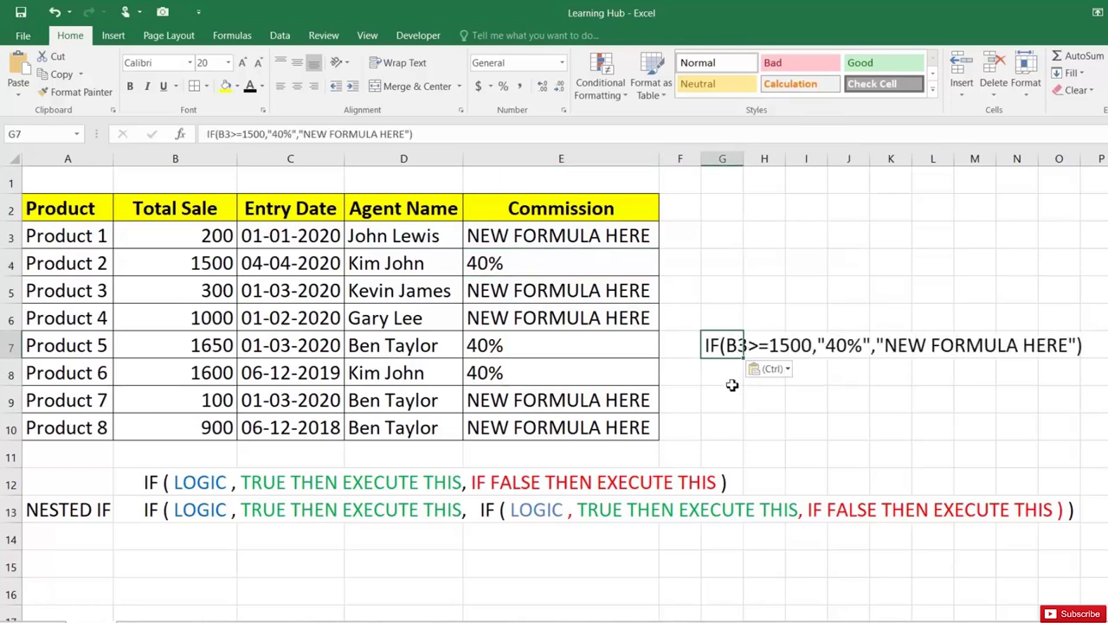
left_click(733, 374)
key("ctrl+v")
left_click(732, 400)
key("ctrl+v")
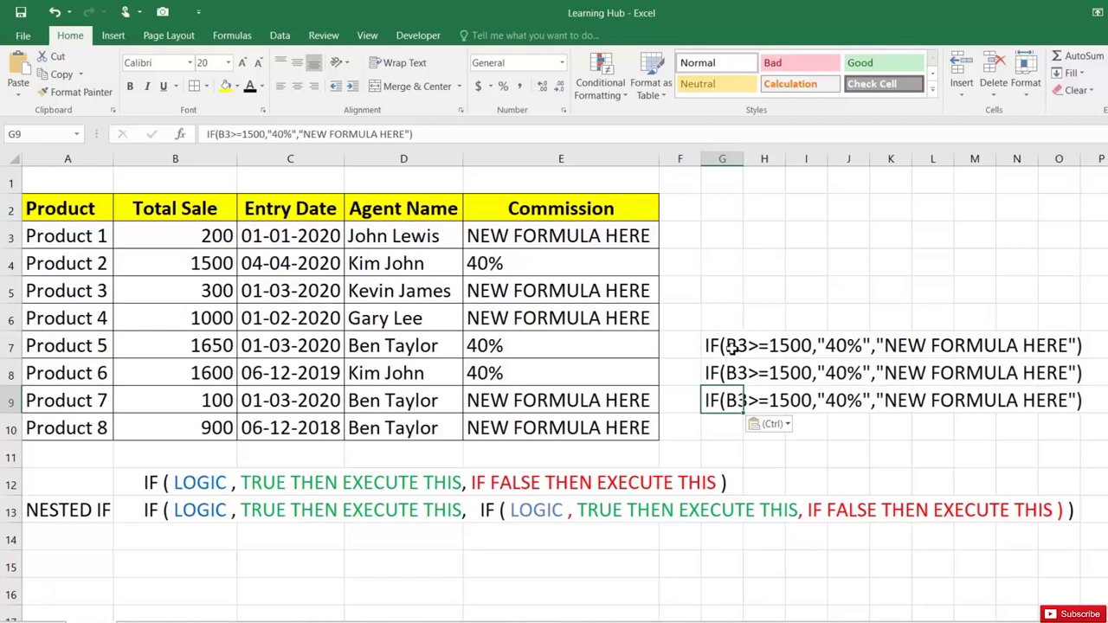
Edit G7's formula text so its threshold is 1000 and its value 30%
left_click(732, 345)
double_click(736, 346)
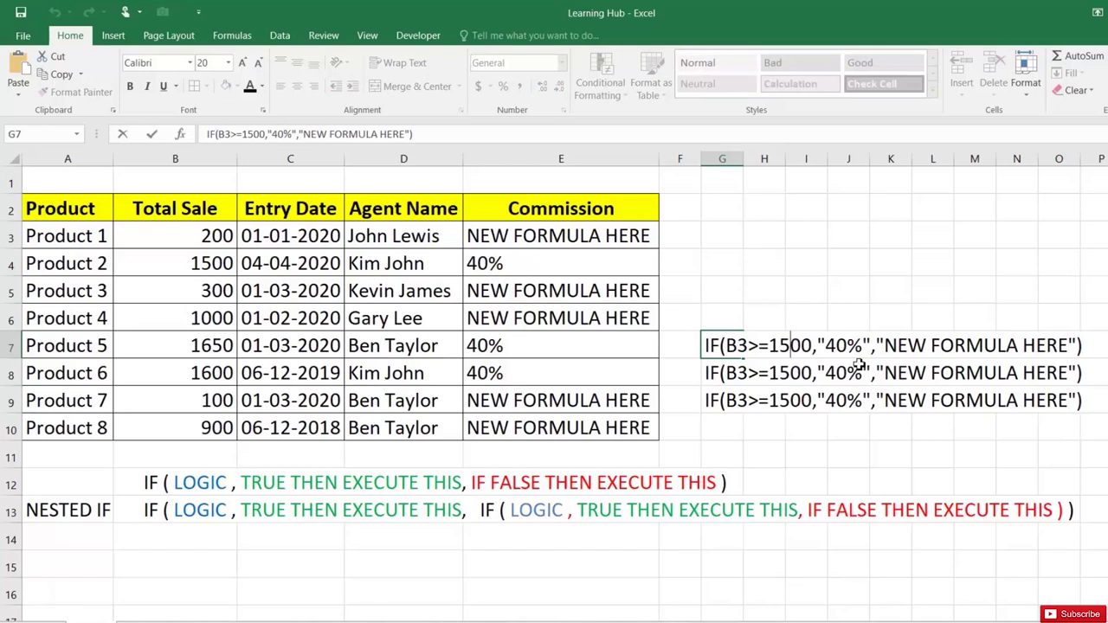
key("BackSpace")
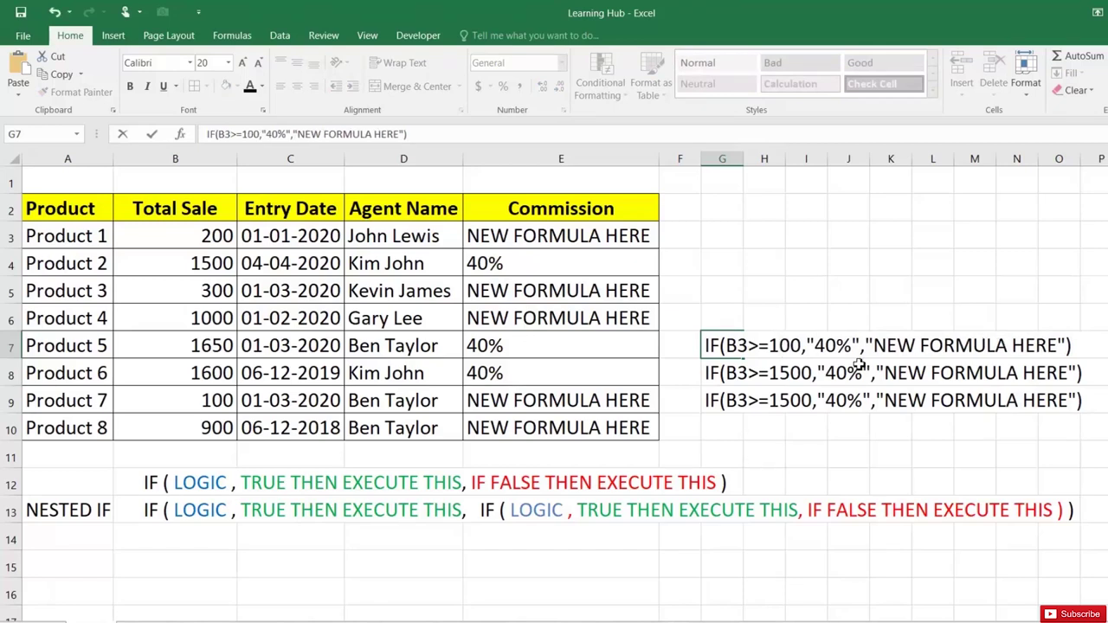
type("0")
key("Right")
key("Right")
key("Right")
key("Right")
key("Right")
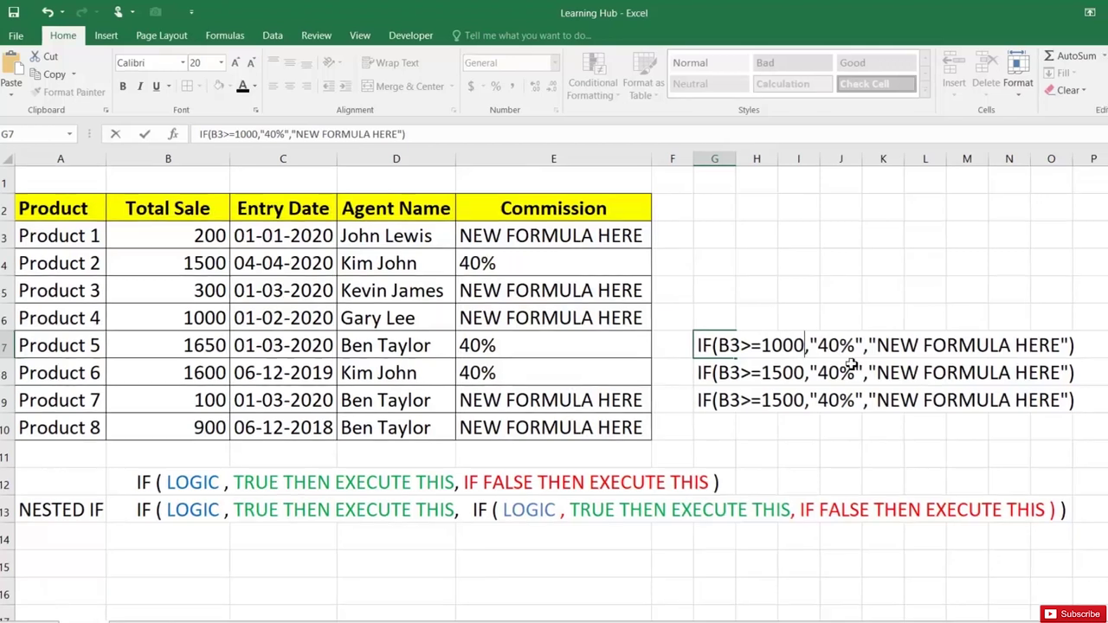
key("BackSpace")
type("3")
key("End")
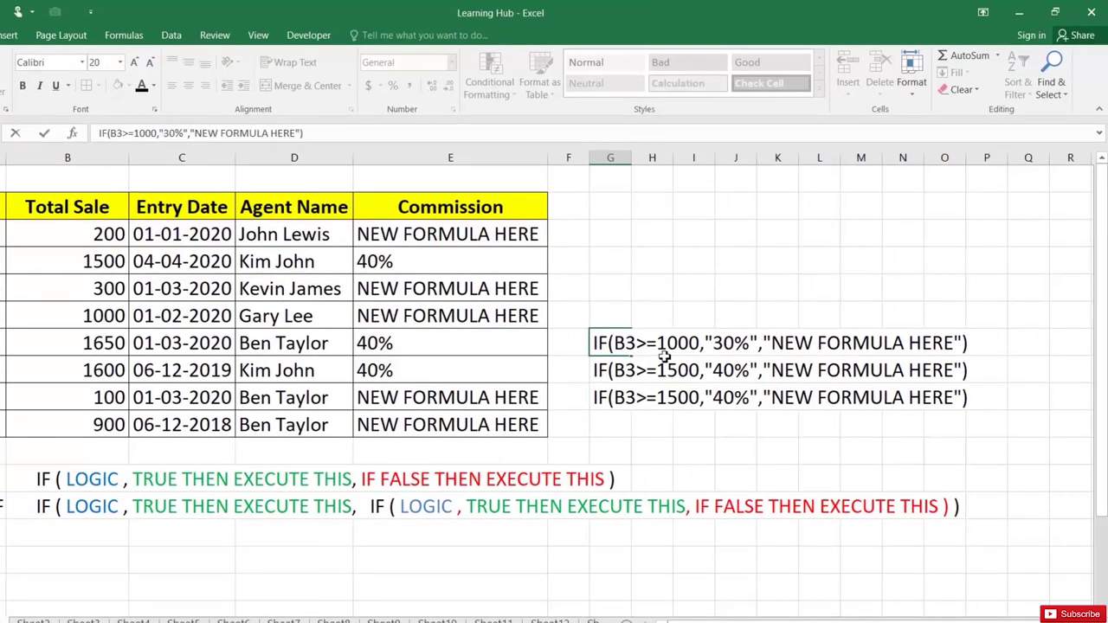
left_click(684, 374)
Edit G8's formula text so its threshold is 500 and its value 20%
left_click(635, 372)
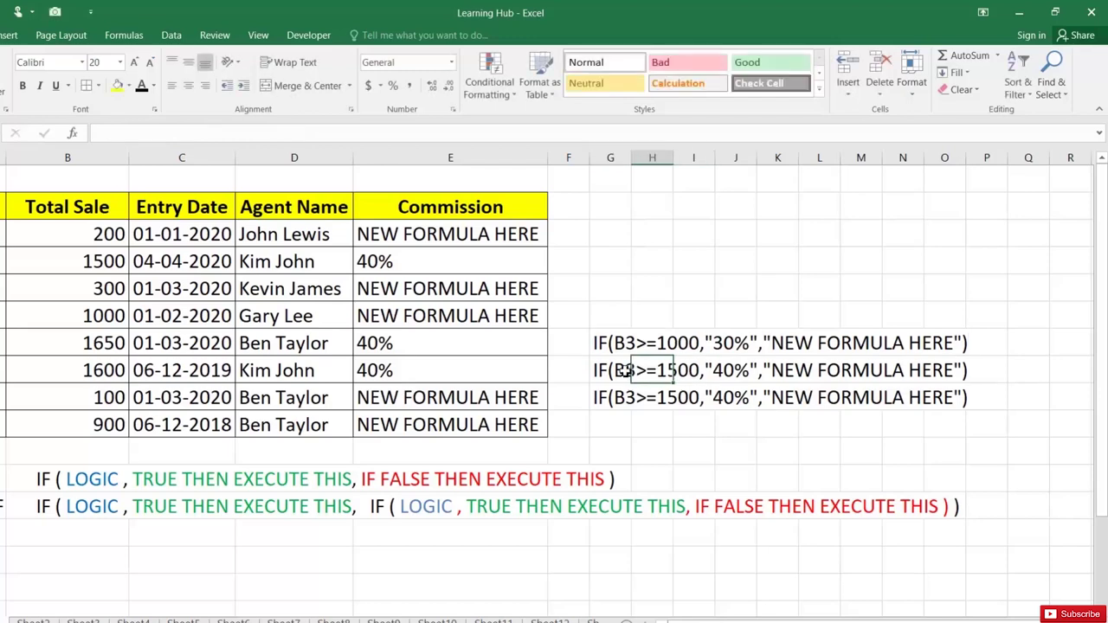
left_click(608, 370)
double_click(609, 371)
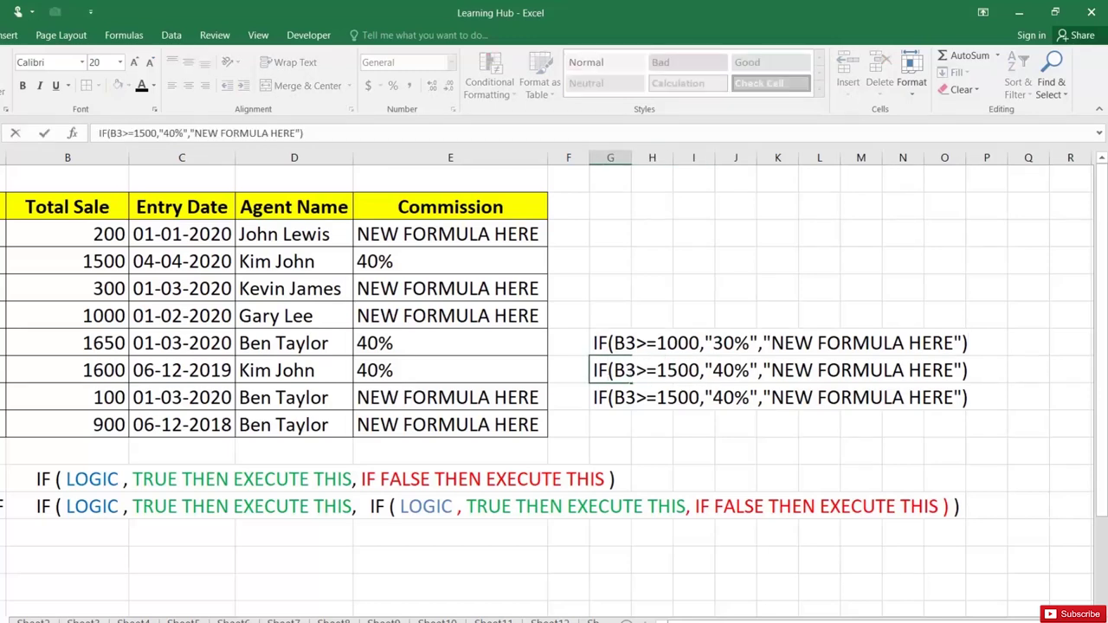
key("BackSpace")
key("BackSpace")
type("5")
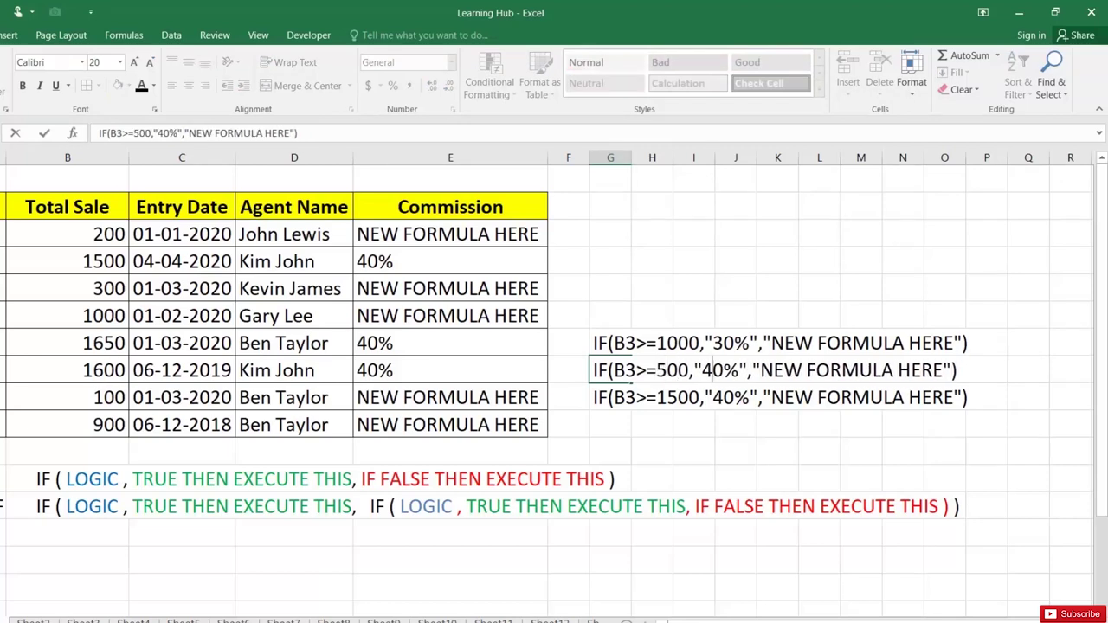
key("BackSpace")
type("2")
key("Escape")
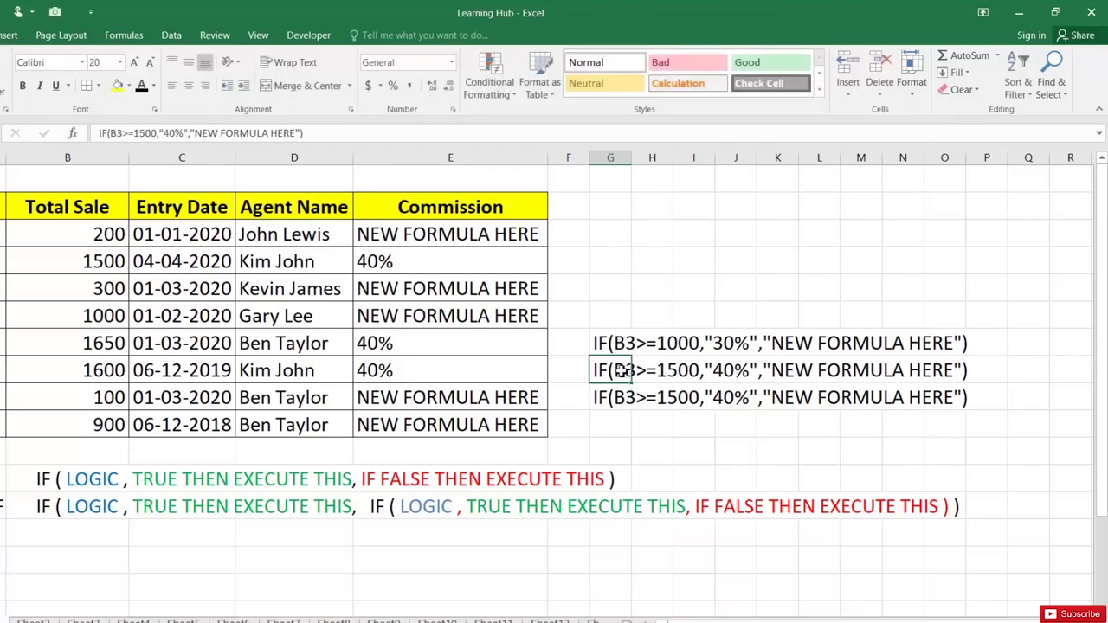
double_click(620, 371)
key("BackSpace")
key("Right")
key("Right")
key("Right")
key("Right")
key("Right")
key("BackSpace")
type("2")
key("Return")
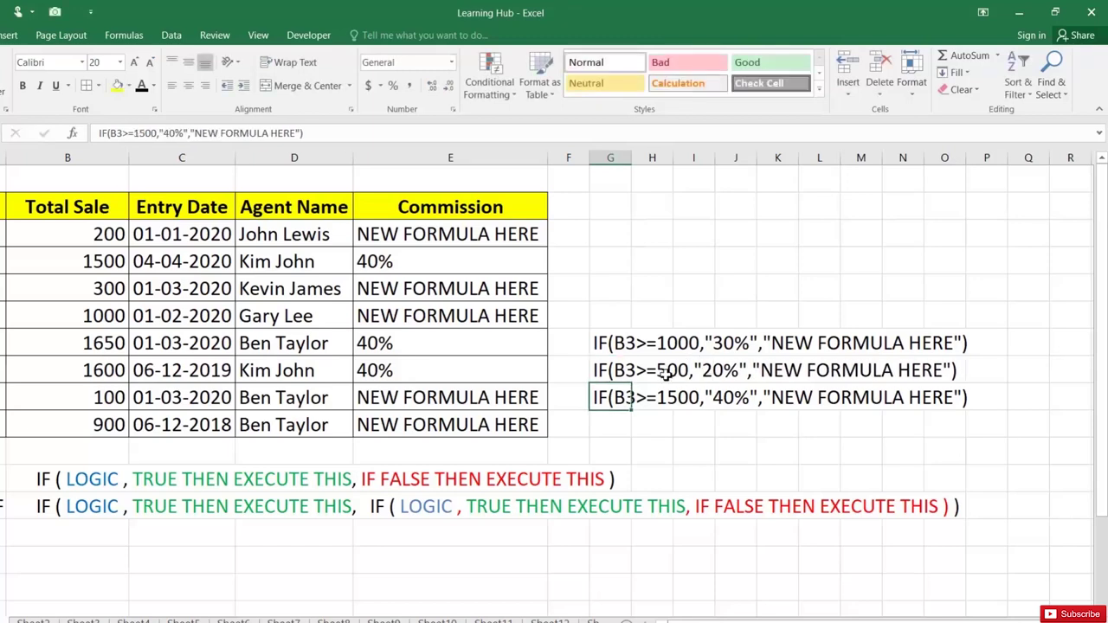
Edit G9's text to IF(B3>=200,"10%","ZERO"), replacing the placeholder with ZERO
double_click(677, 397)
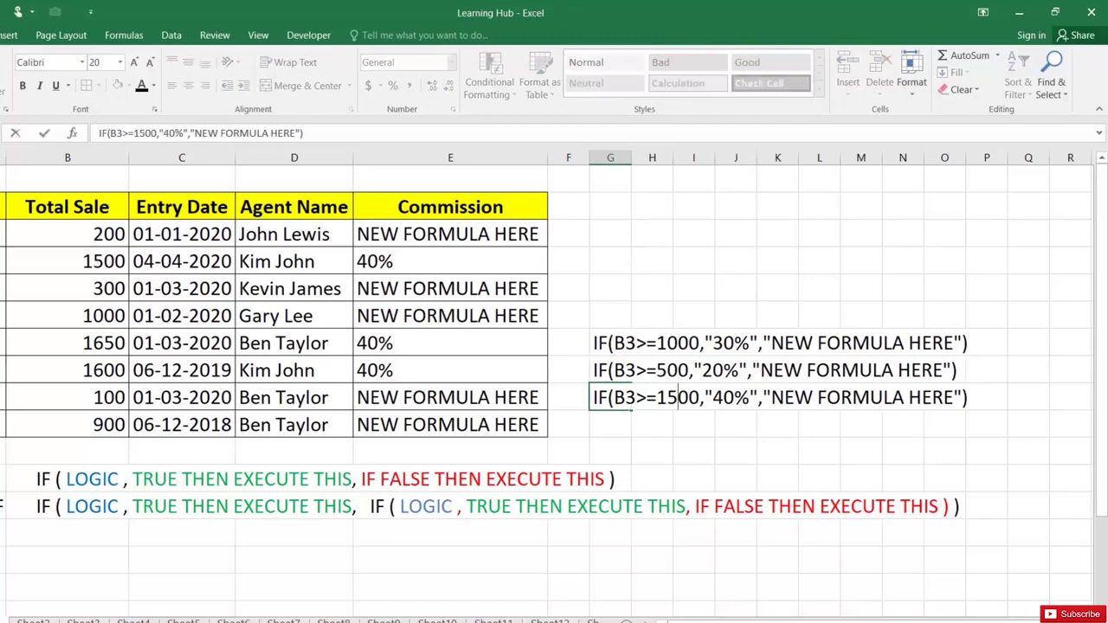
key("BackSpace")
key("BackSpace")
type("2")
key("Right")
key("Right")
key("Right")
key("Right")
key("Right")
key("BackSpace")
type("1")
key("Right")
key("Right")
key("Right")
key("Right")
key("Left")
key("Left")
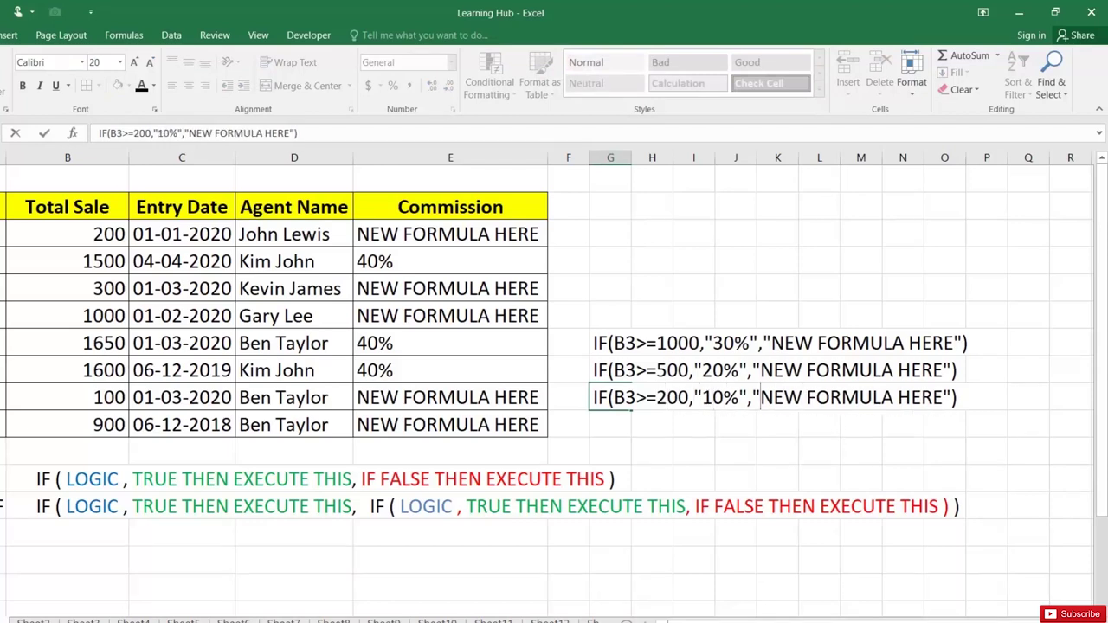
type("ZERO")
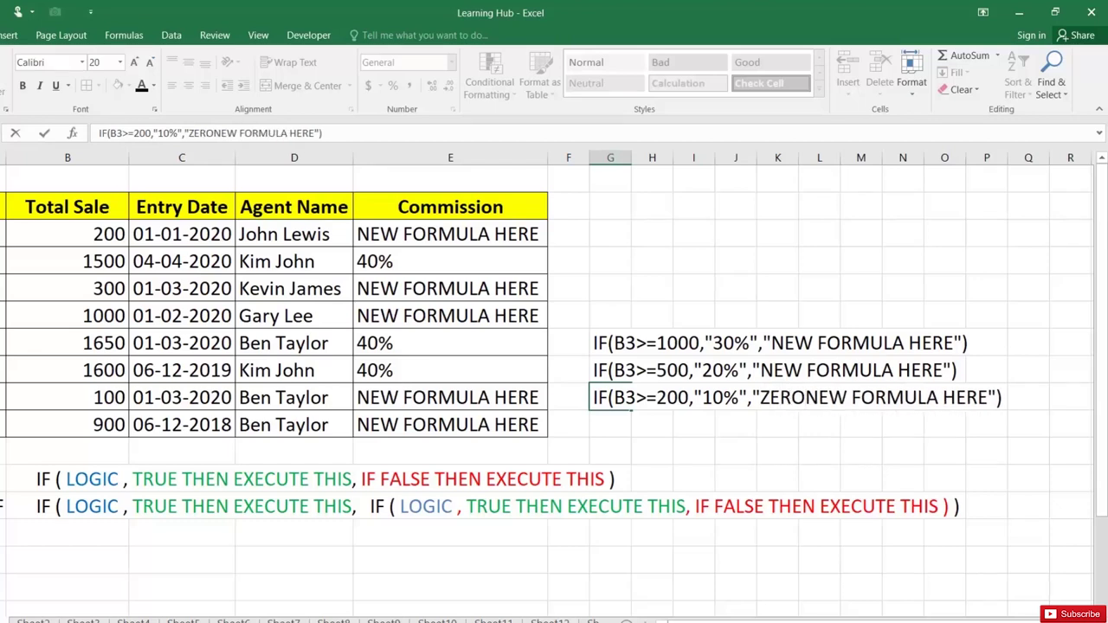
key("Delete")
key("Delete")
key("Delete")
key("Delete")
key("Delete")
key("Delete")
key("Delete")
key("Delete")
key("Delete")
key("Delete")
key("Delete")
key("Delete")
key("Delete")
key("Delete")
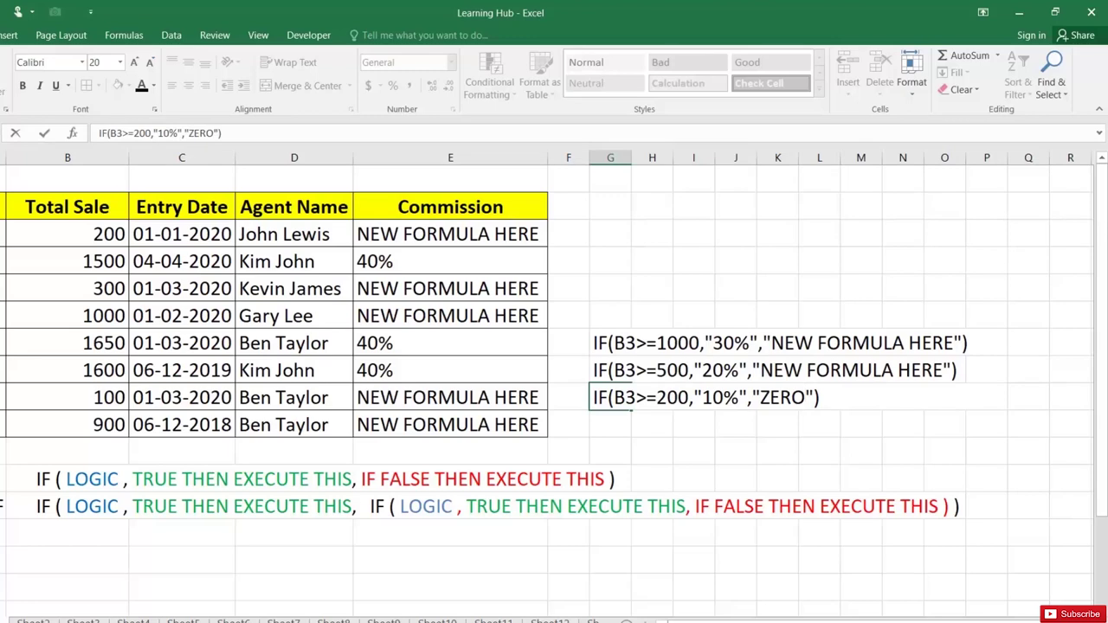
key("Return")
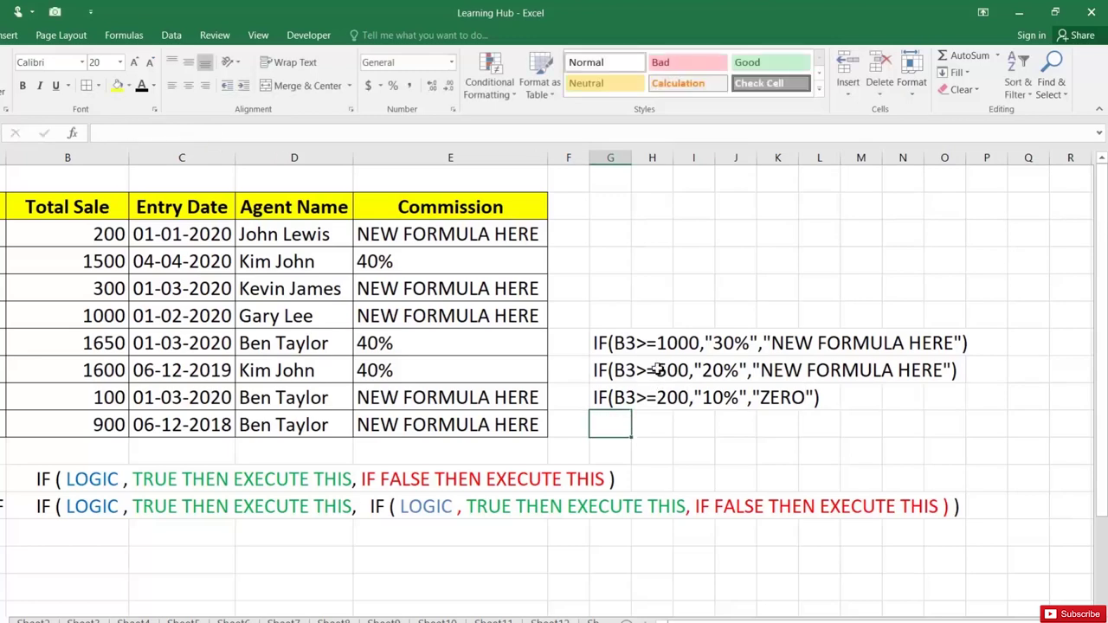
Replace E3's NEW FORMULA HERE placeholder with G6's IF(B3>=1000,"30%",…) text
double_click(600, 345)
left_click_drag(594, 343, 968, 343)
key("ctrl+c")
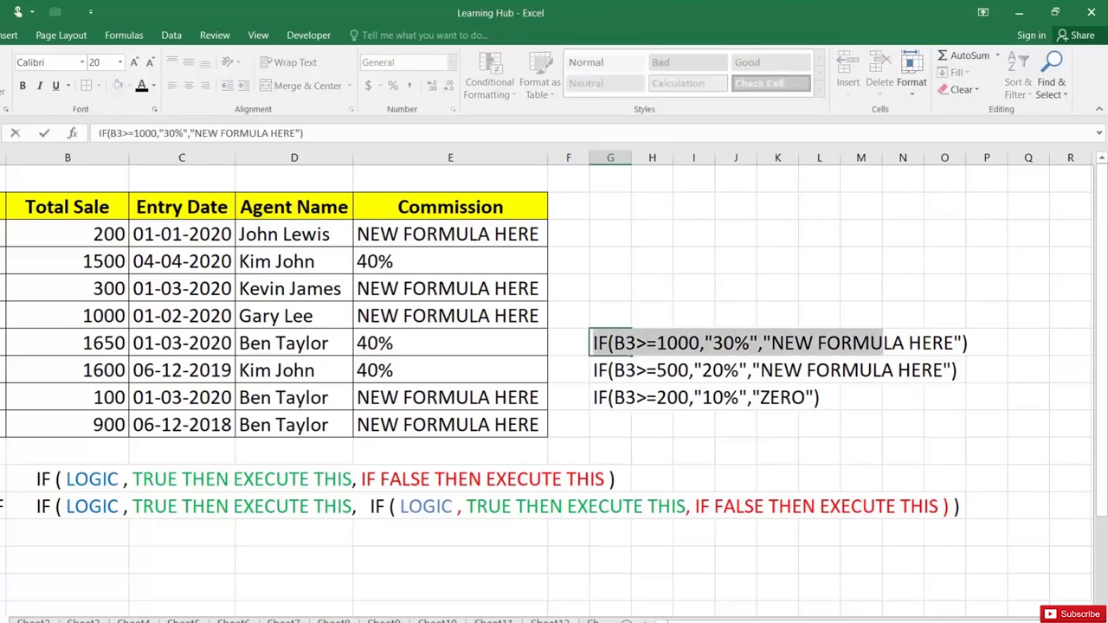
key("Return")
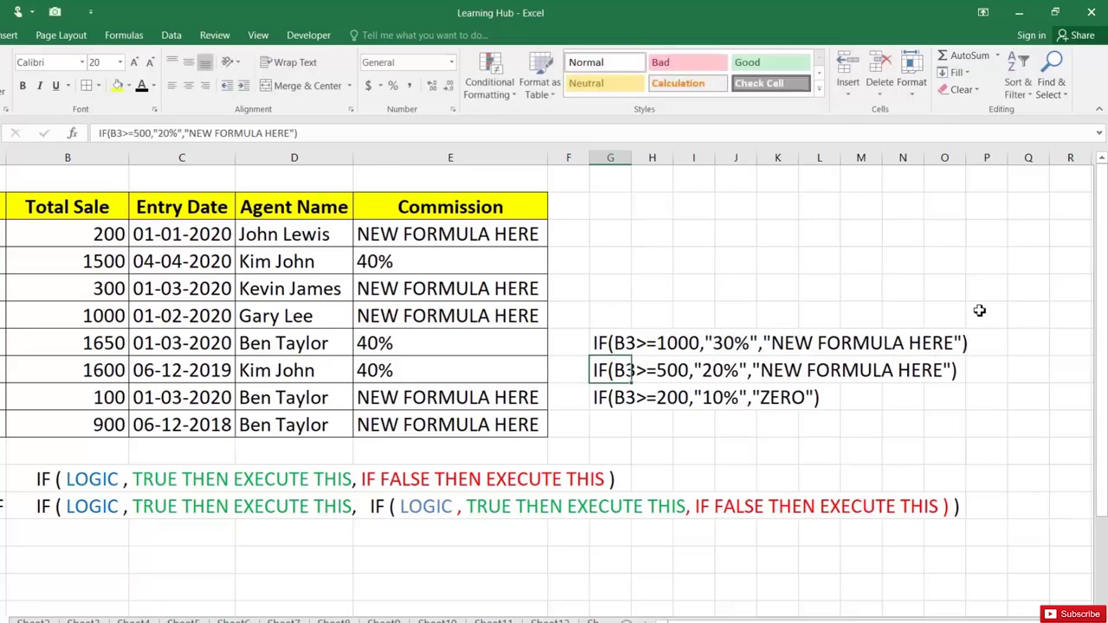
left_click(501, 233)
double_click(499, 234)
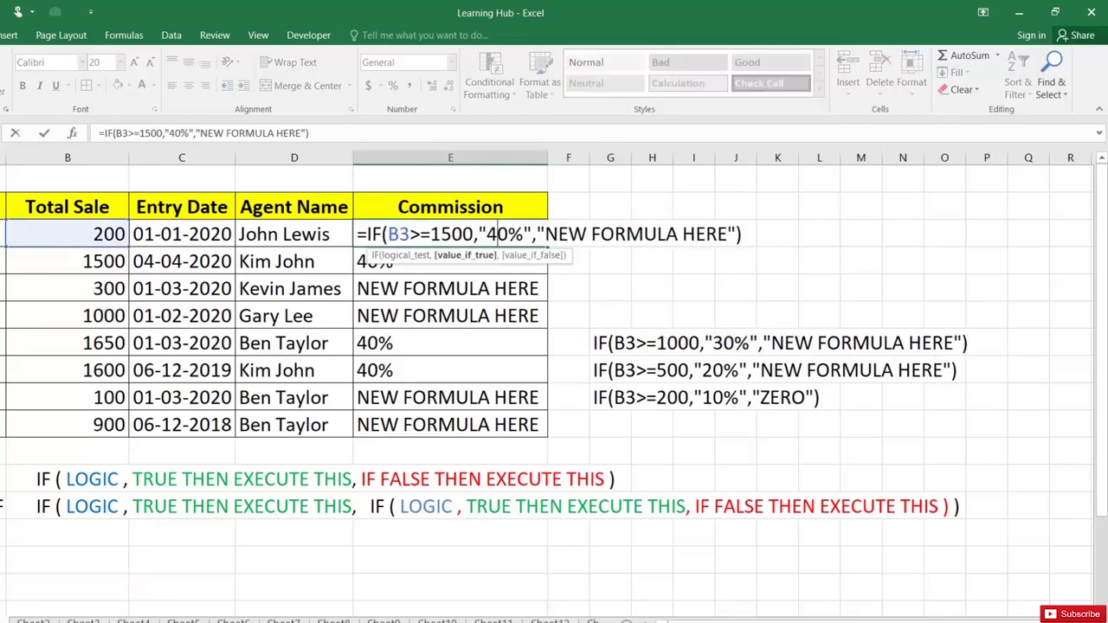
left_click_drag(537, 234, 736, 233)
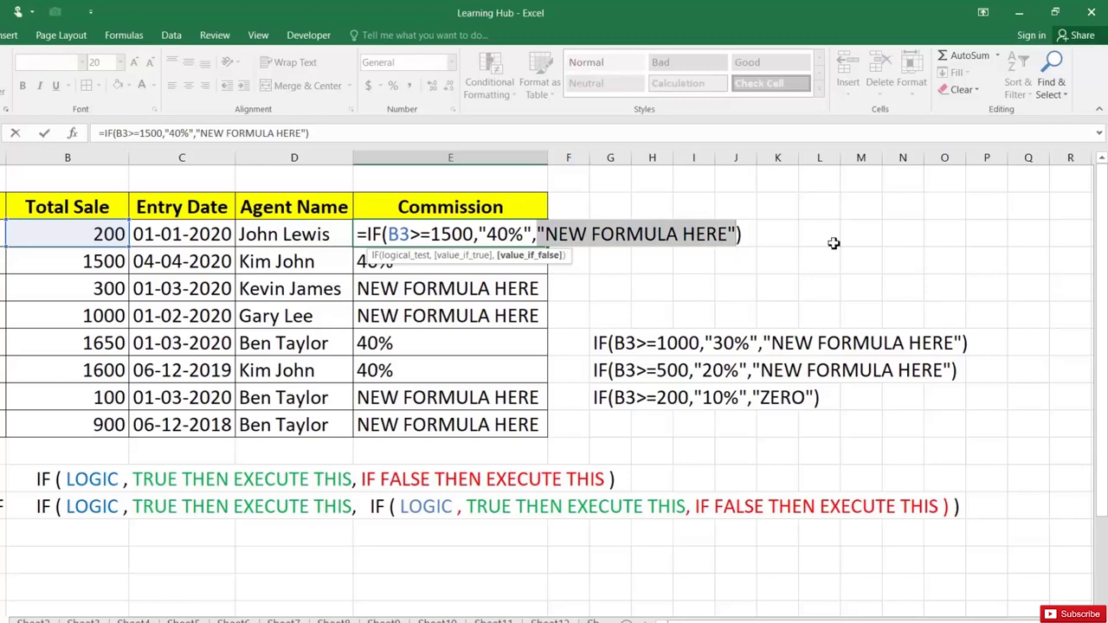
key("Delete")
key("BackSpace")
type(",")
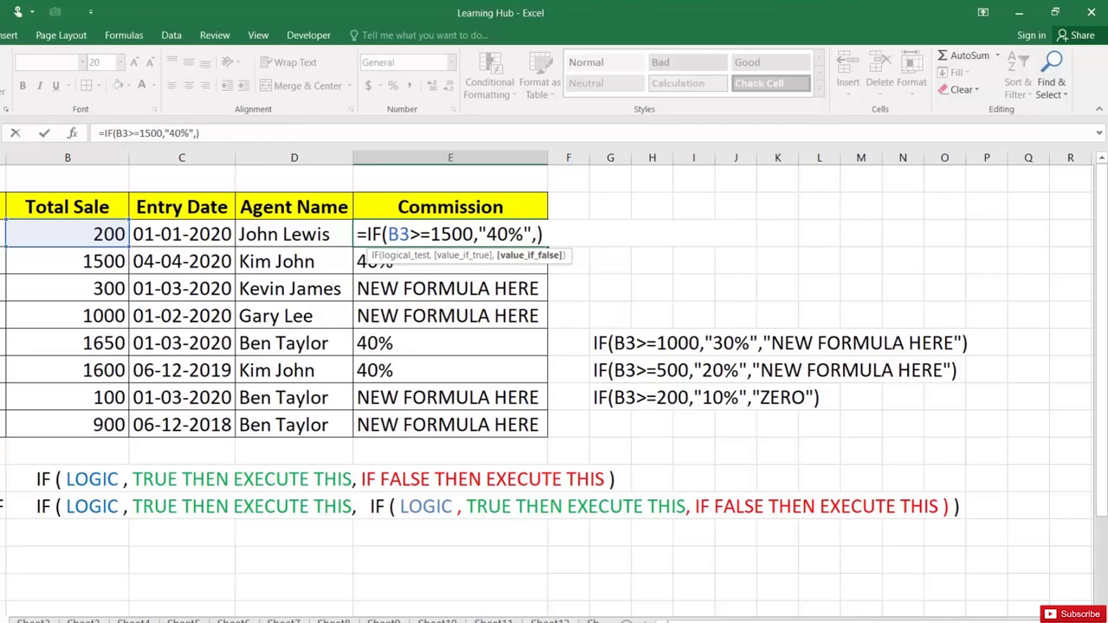
key("ctrl+v")
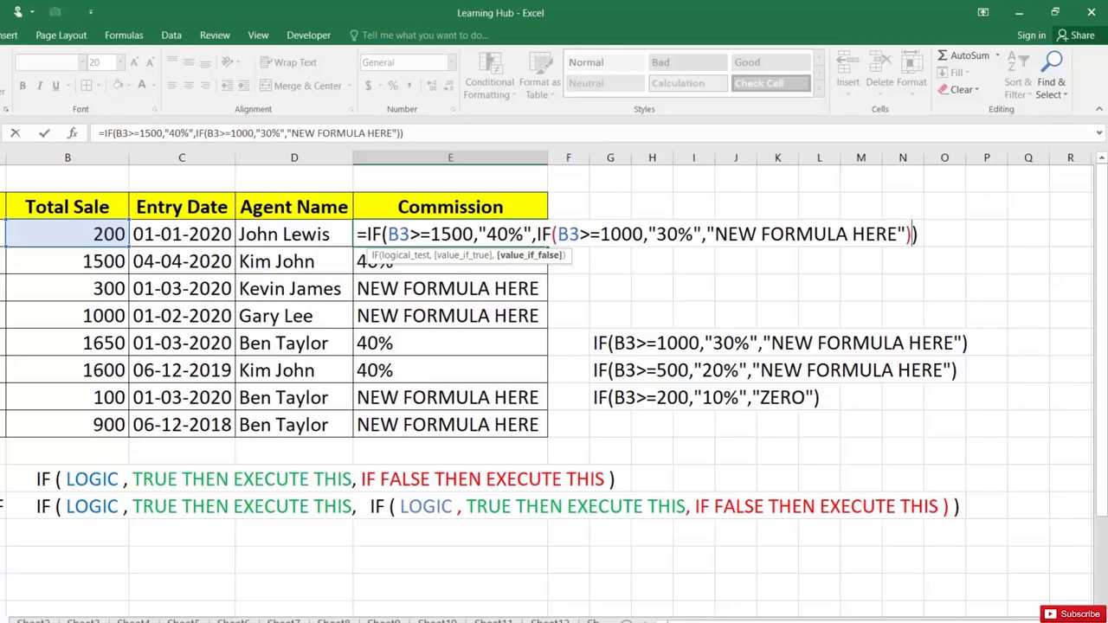
key("Return")
Fill the two-level Commission formula from E3 down to E10
left_click(535, 232)
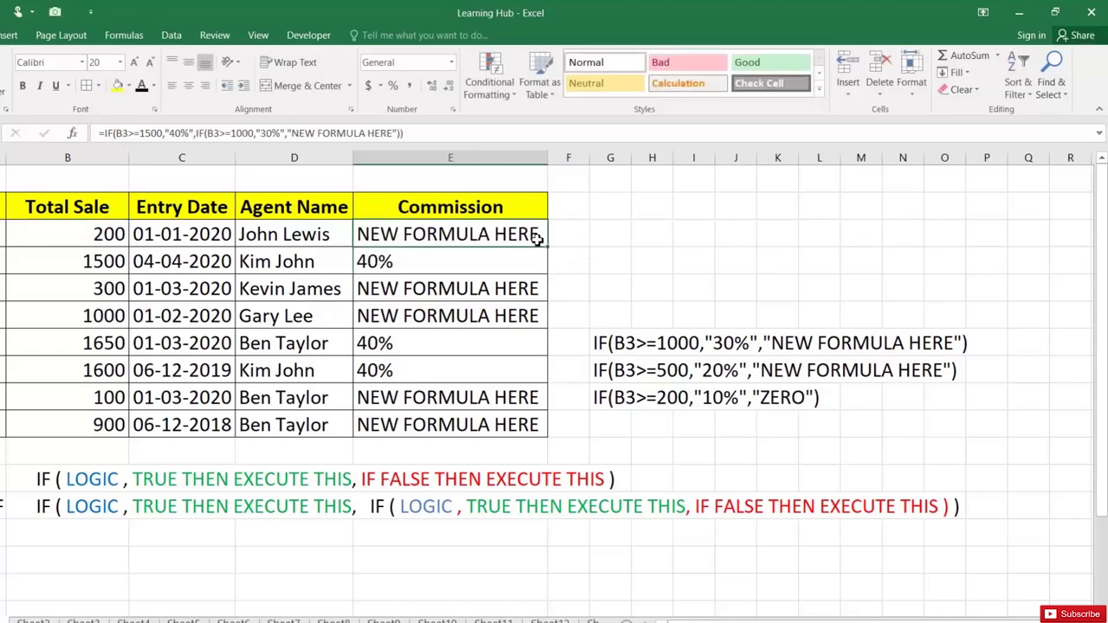
double_click(548, 248)
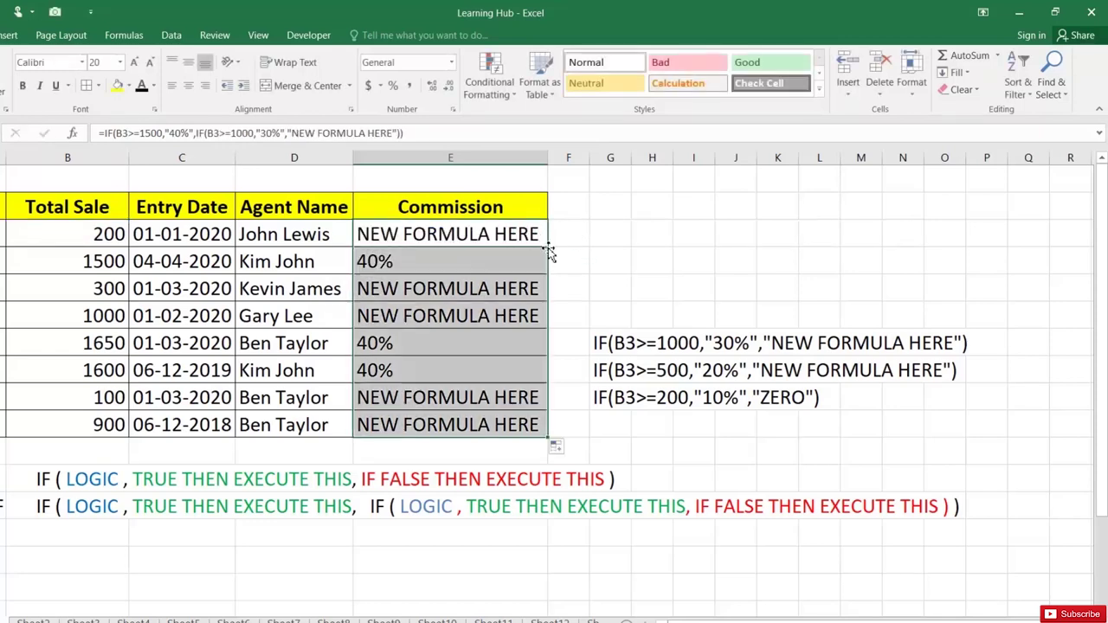
left_click(383, 318)
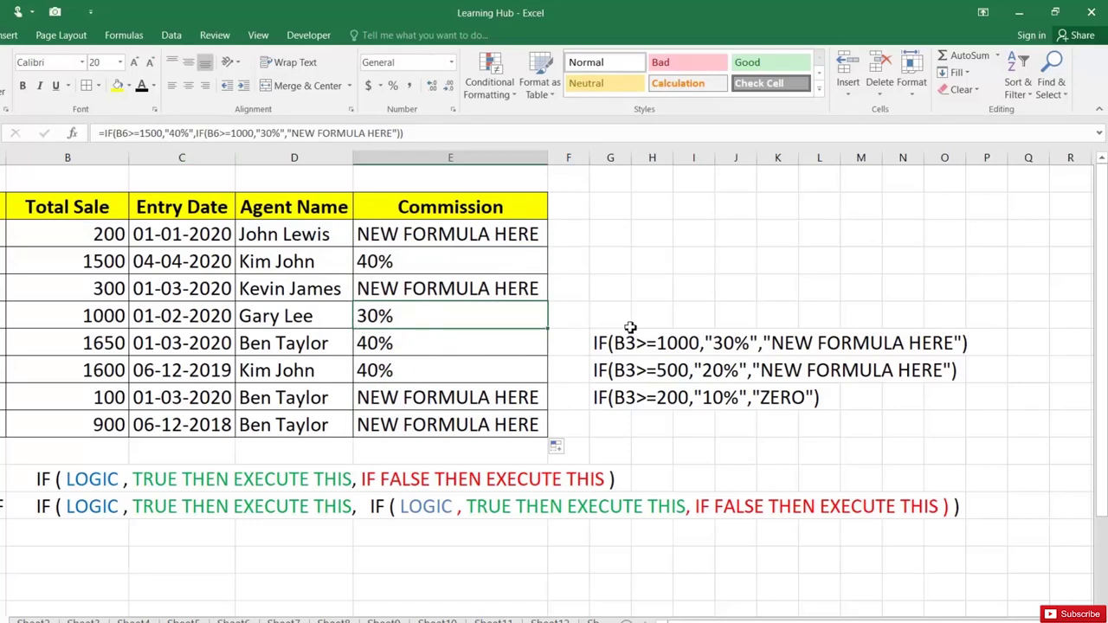
Paste G8's IF(B3>=500,"20%",…) text over the placeholder in E3's formula
left_click(606, 371)
double_click(606, 371)
left_click_drag(606, 371, 968, 349)
key("ctrl+c")
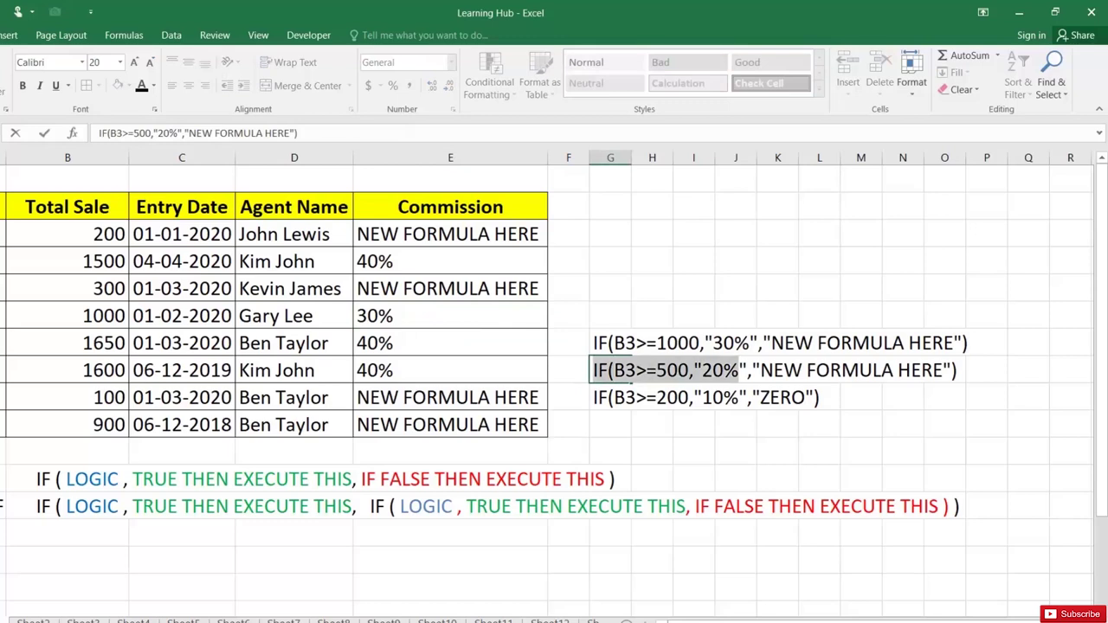
key("Return")
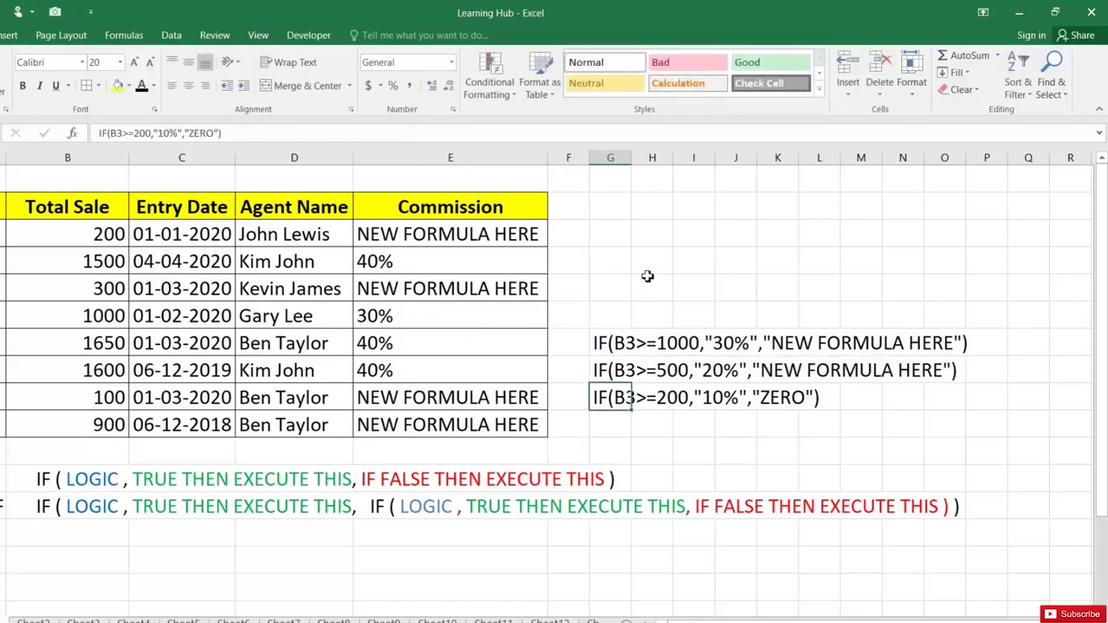
double_click(509, 239)
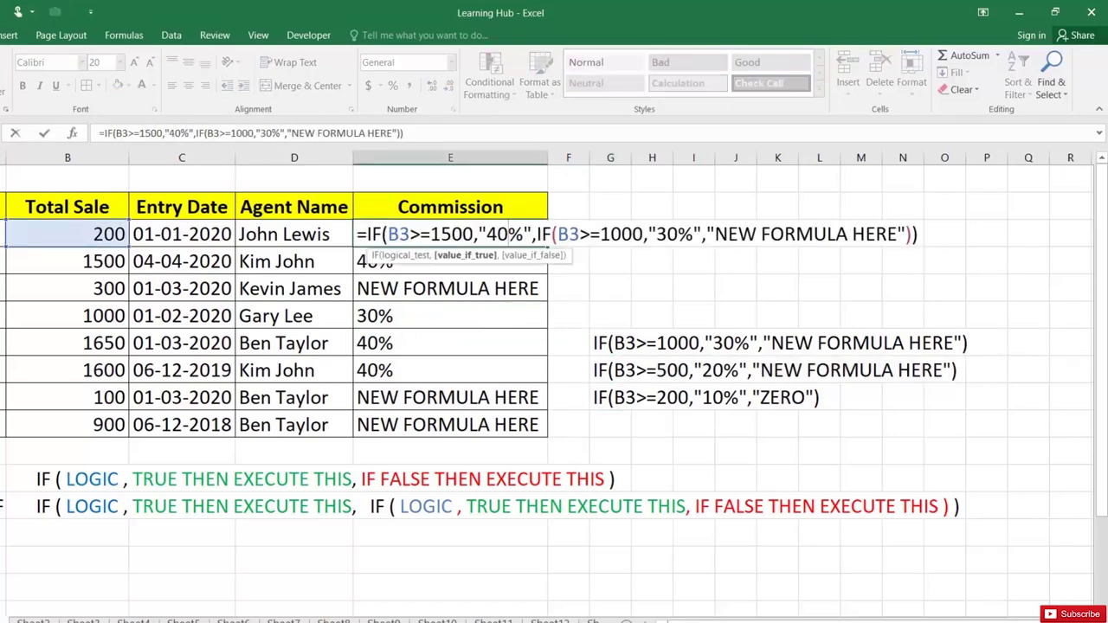
left_click(716, 234)
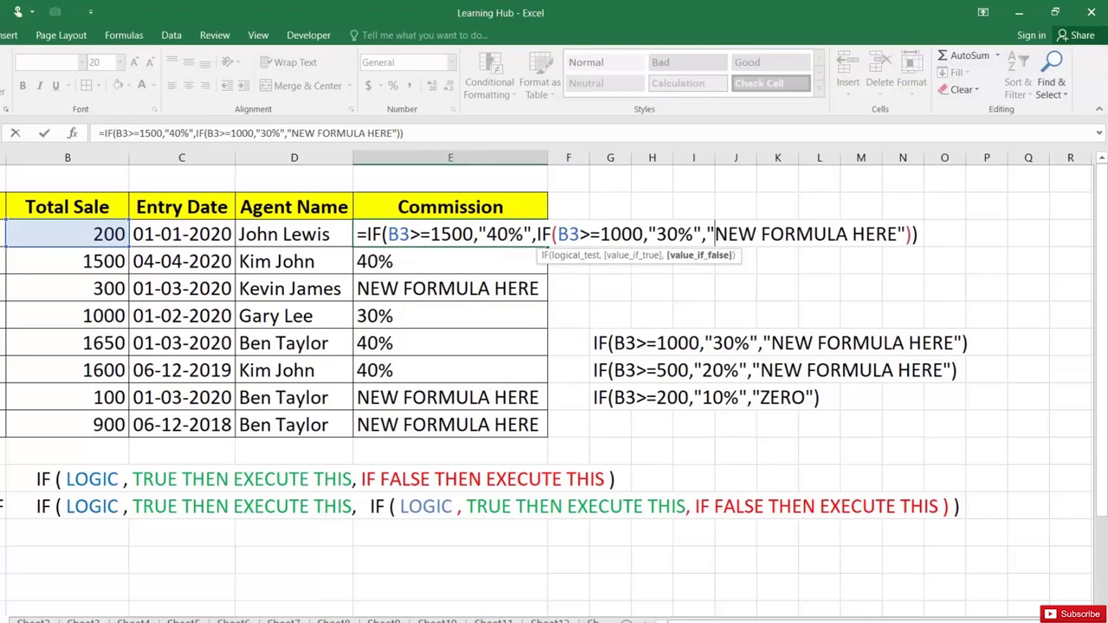
left_click_drag(706, 233, 906, 234)
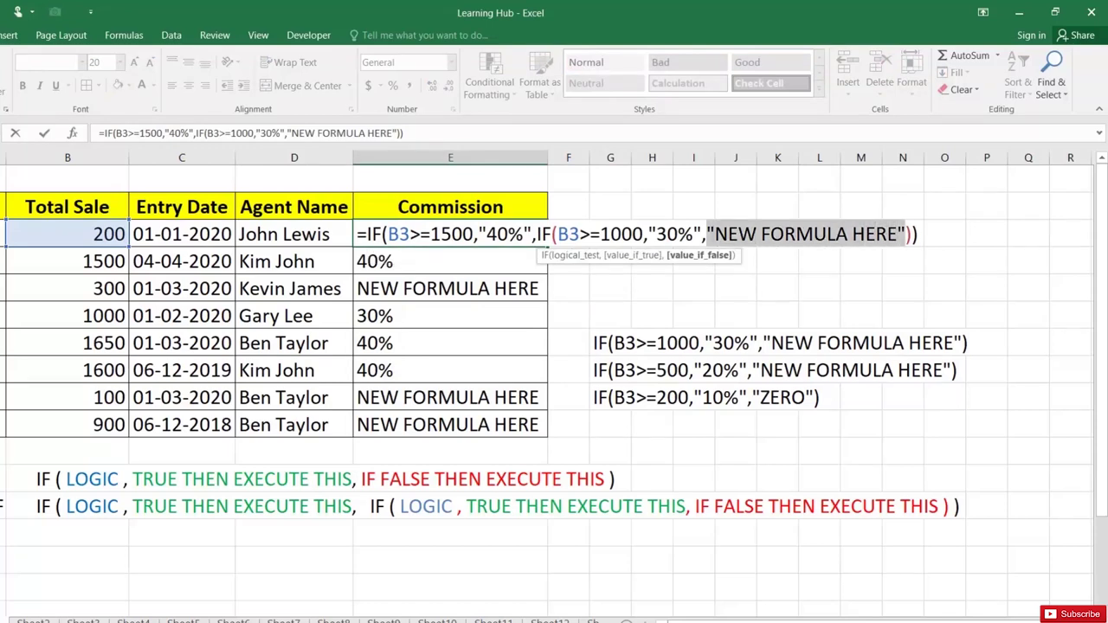
key("ctrl+v")
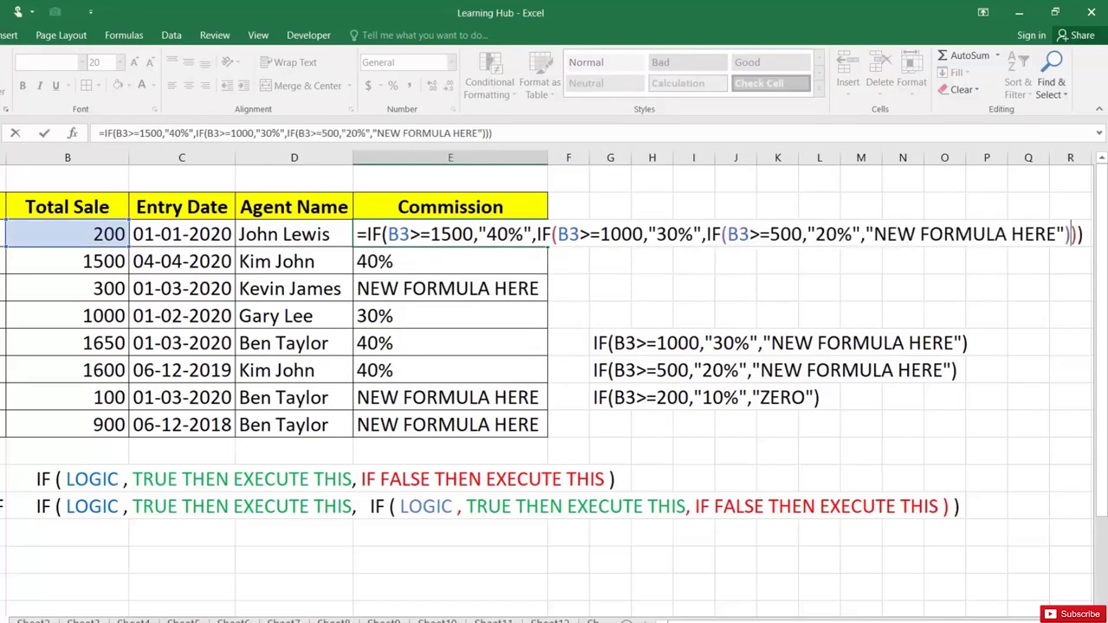
key("Return")
Fill the three-level Commission formula from E3 down to E10
left_click(542, 234)
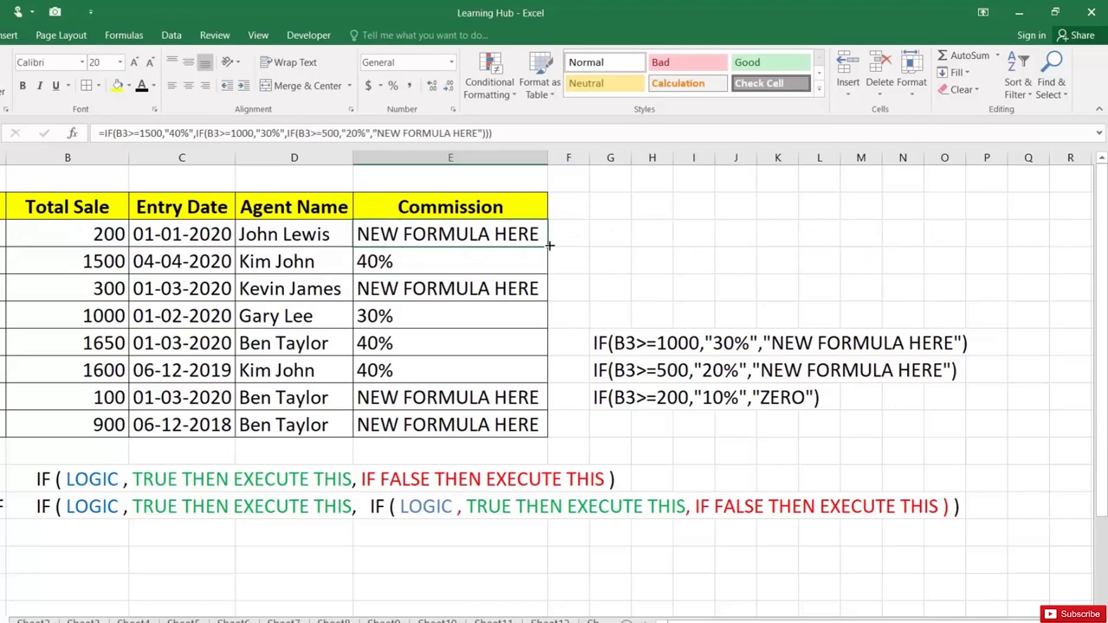
double_click(549, 247)
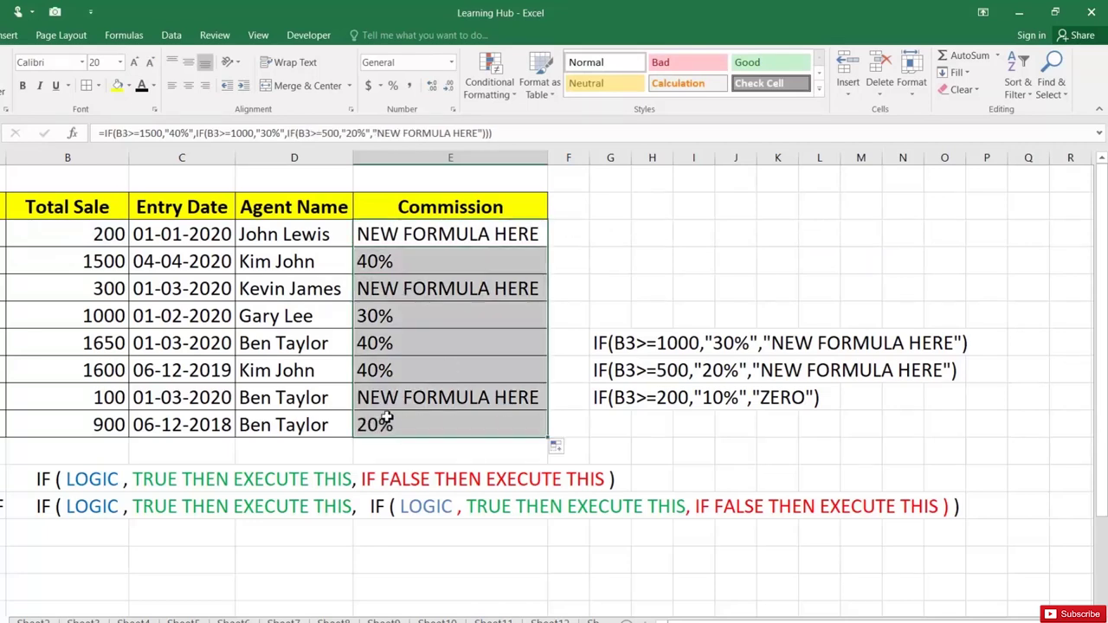
left_click(90, 430)
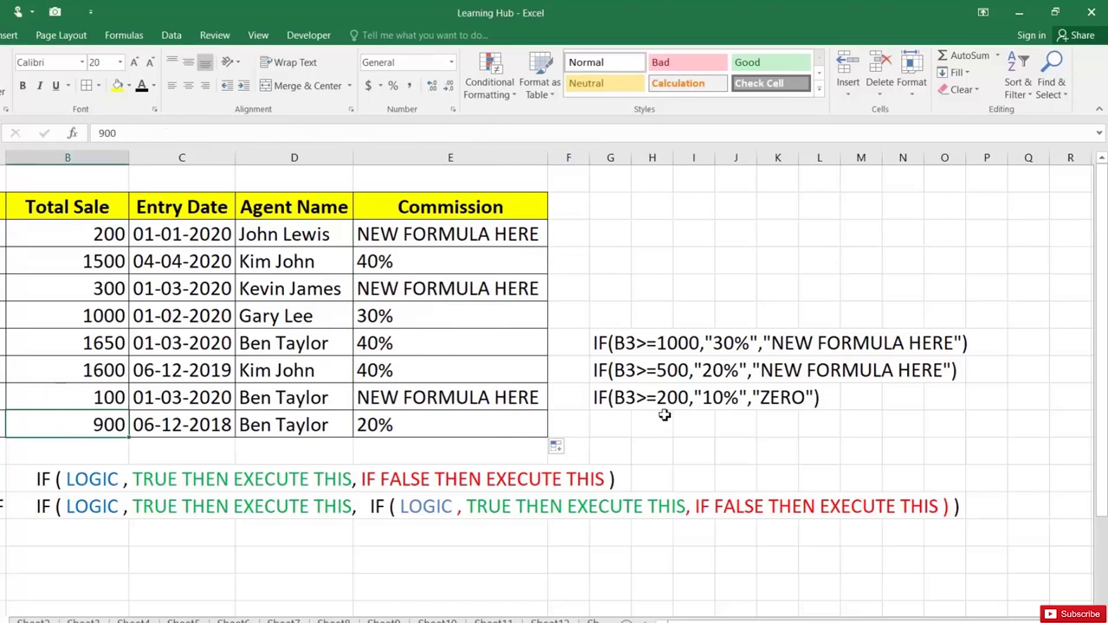
Paste G9's IF(B3>=200,"10%","ZERO") text over the last placeholder in E3's formula
double_click(620, 394)
left_click_drag(594, 398, 820, 398)
key("ctrl+c")
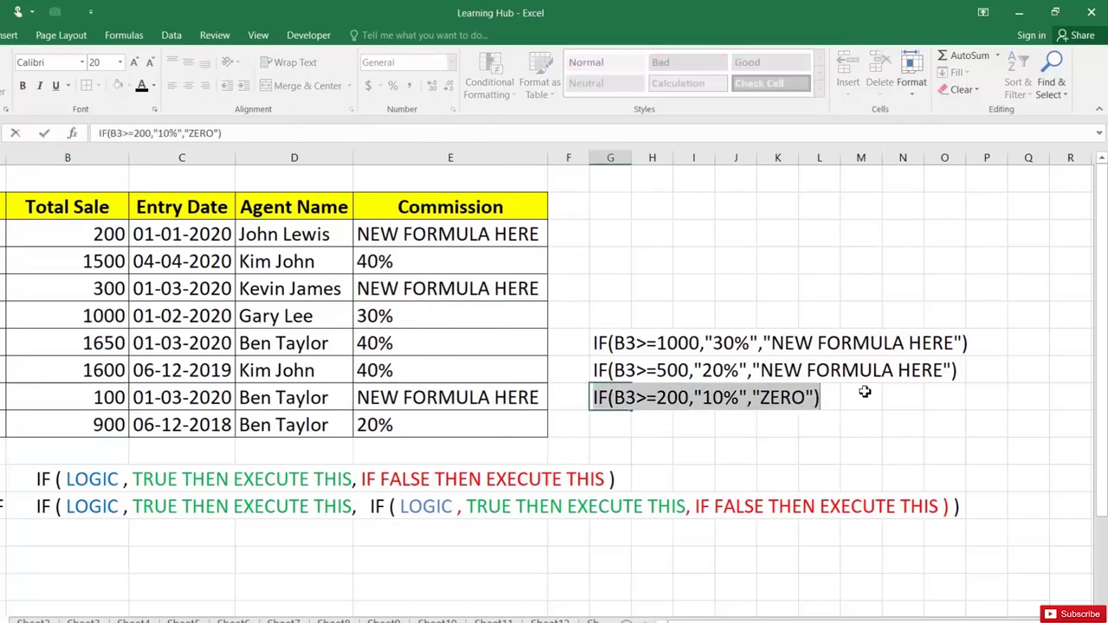
key("Return")
double_click(511, 234)
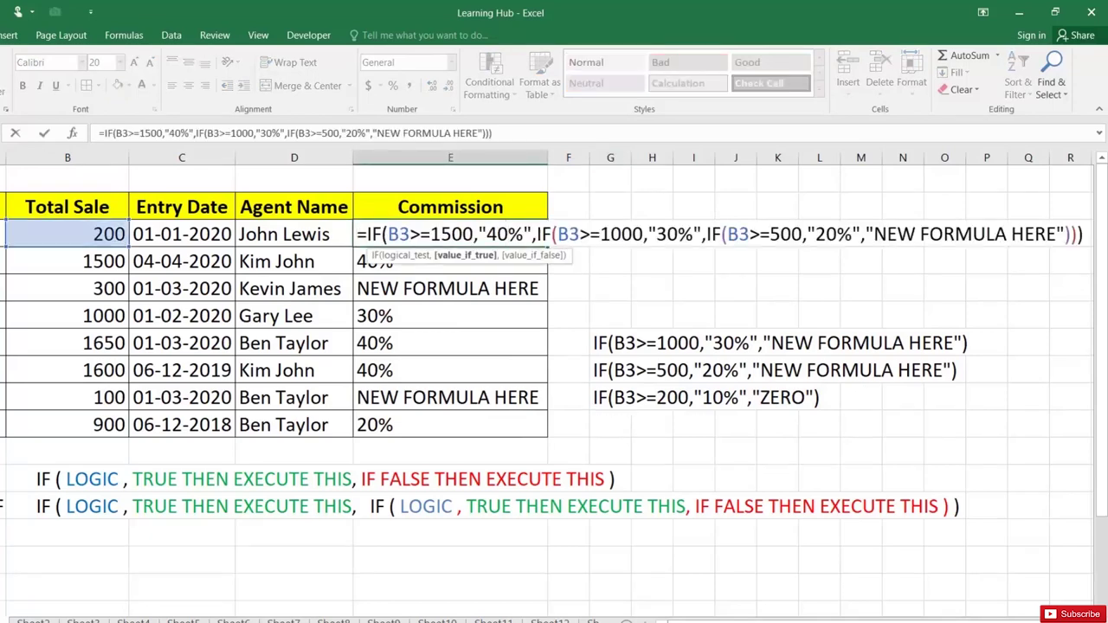
left_click_drag(867, 234, 1065, 234)
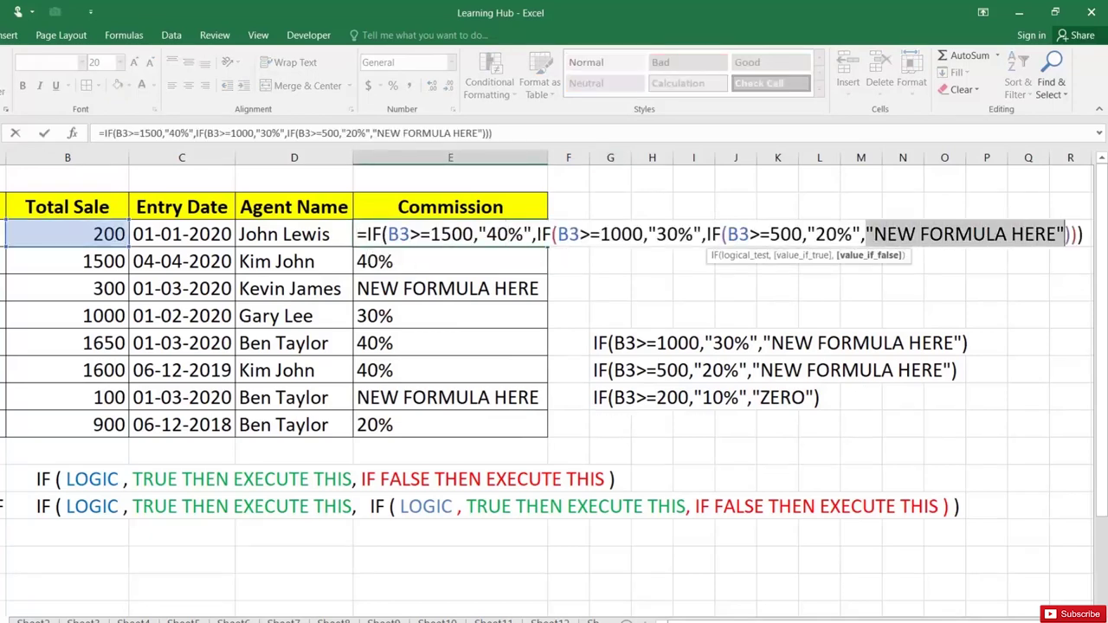
key("ctrl+v")
key("Return")
Fill the four-level Commission formula from E3 down to E10
left_click(511, 234)
double_click(546, 247)
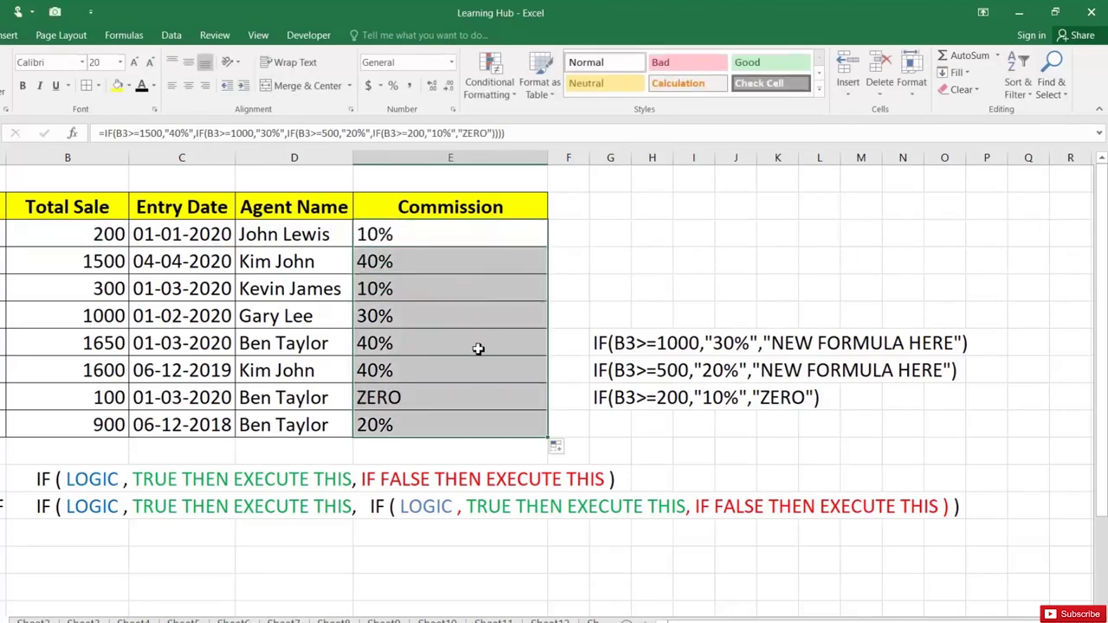
left_click(426, 394)
Review the nested IF in E3 and E9, highlighting each level's condition
left_click(383, 242)
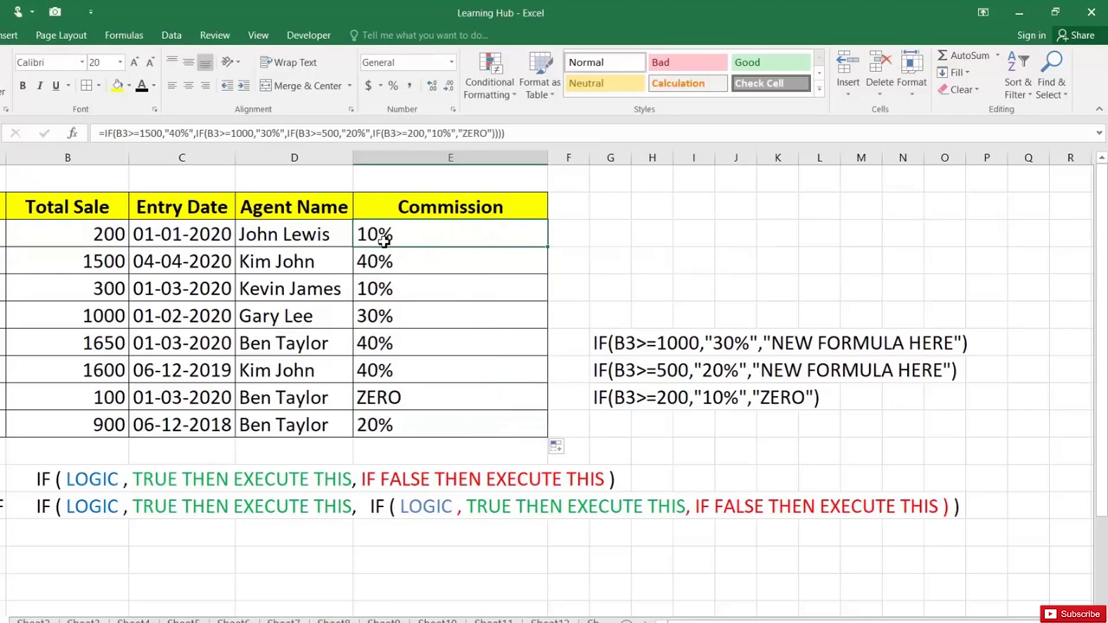
left_click(78, 233)
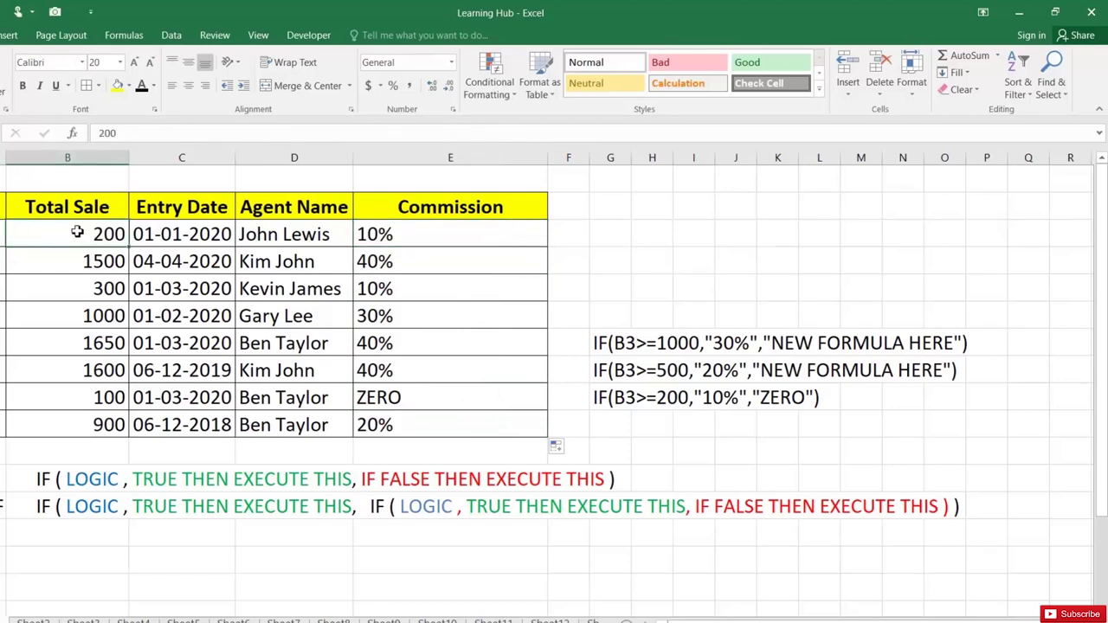
double_click(416, 226)
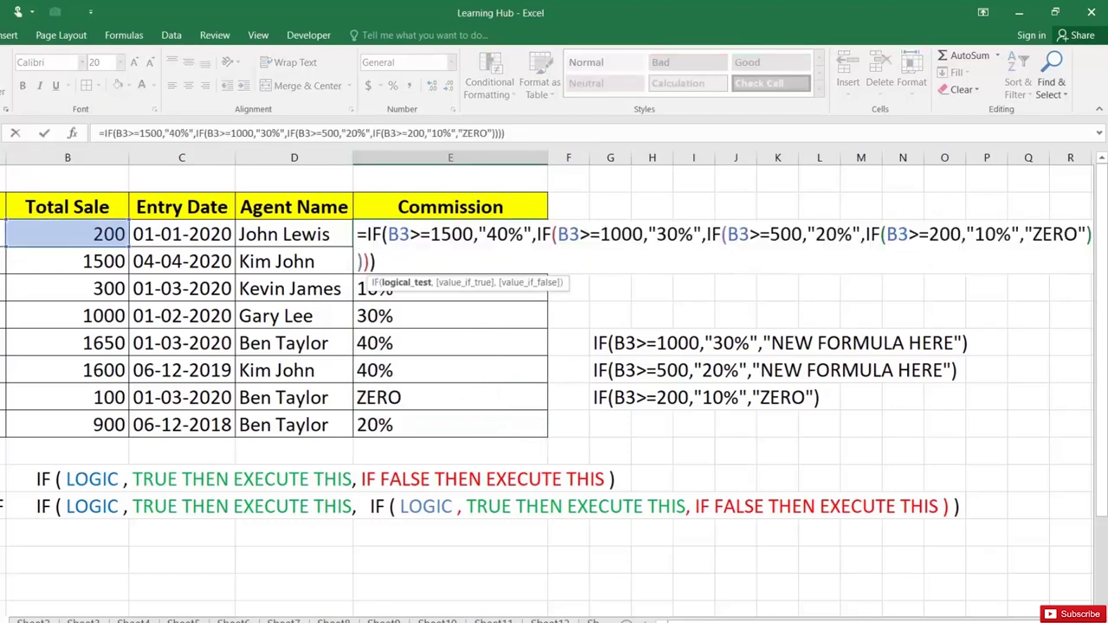
double_click(946, 234)
key("Escape")
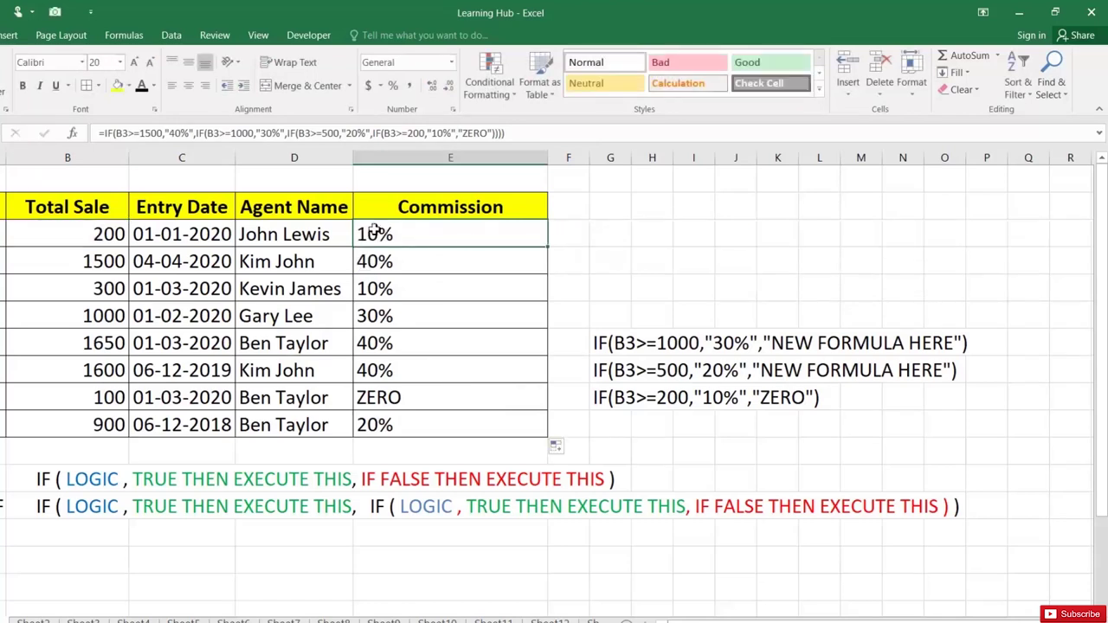
double_click(388, 234)
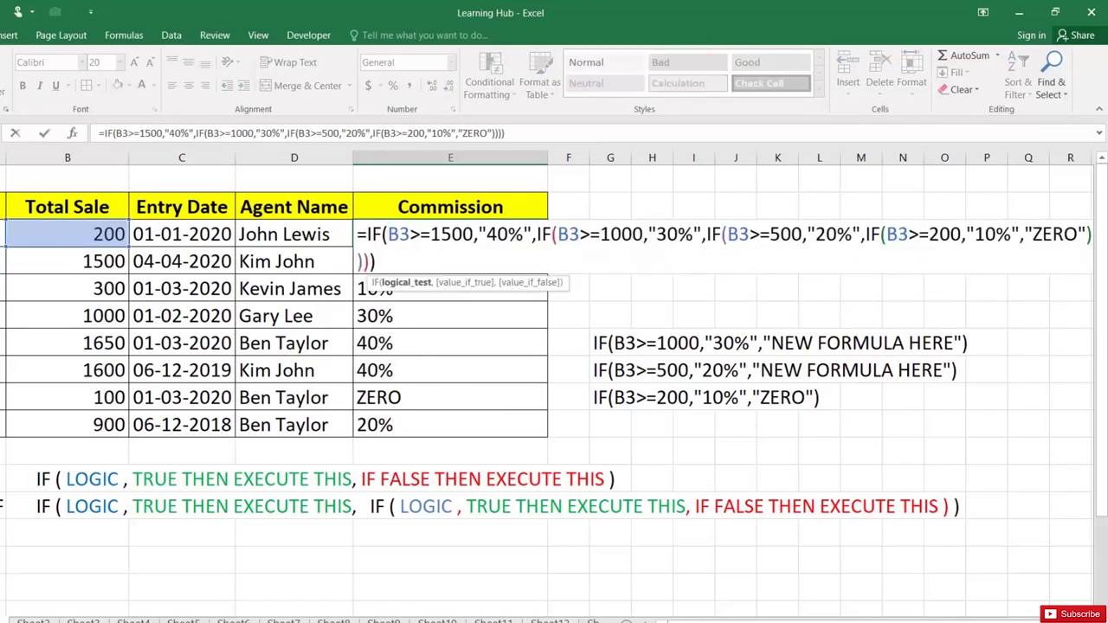
left_click_drag(387, 234, 474, 233)
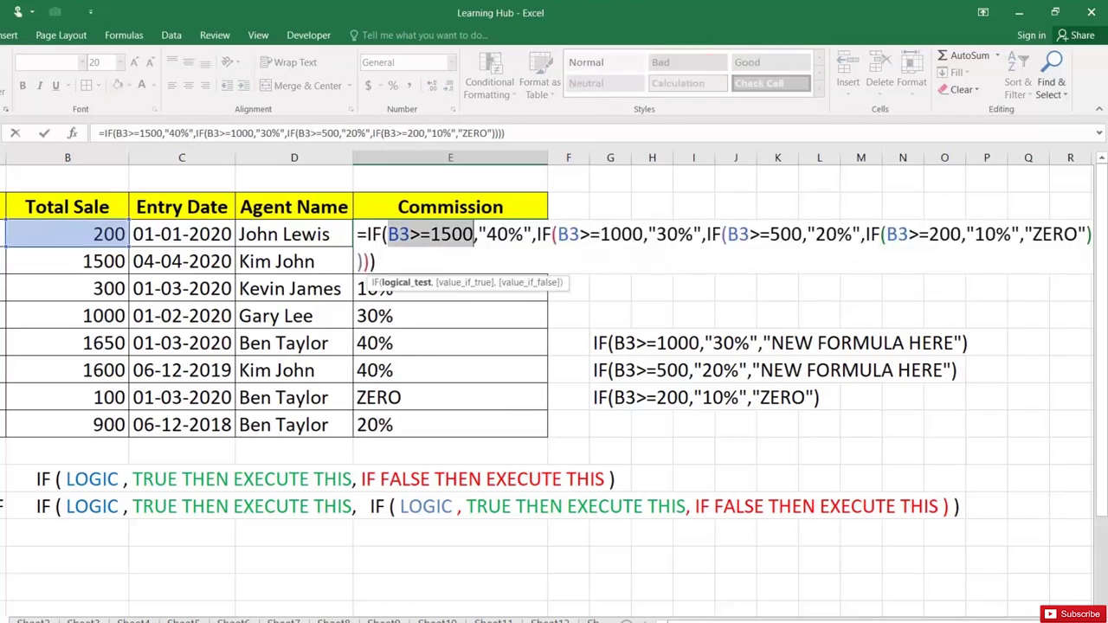
left_click_drag(542, 234, 622, 234)
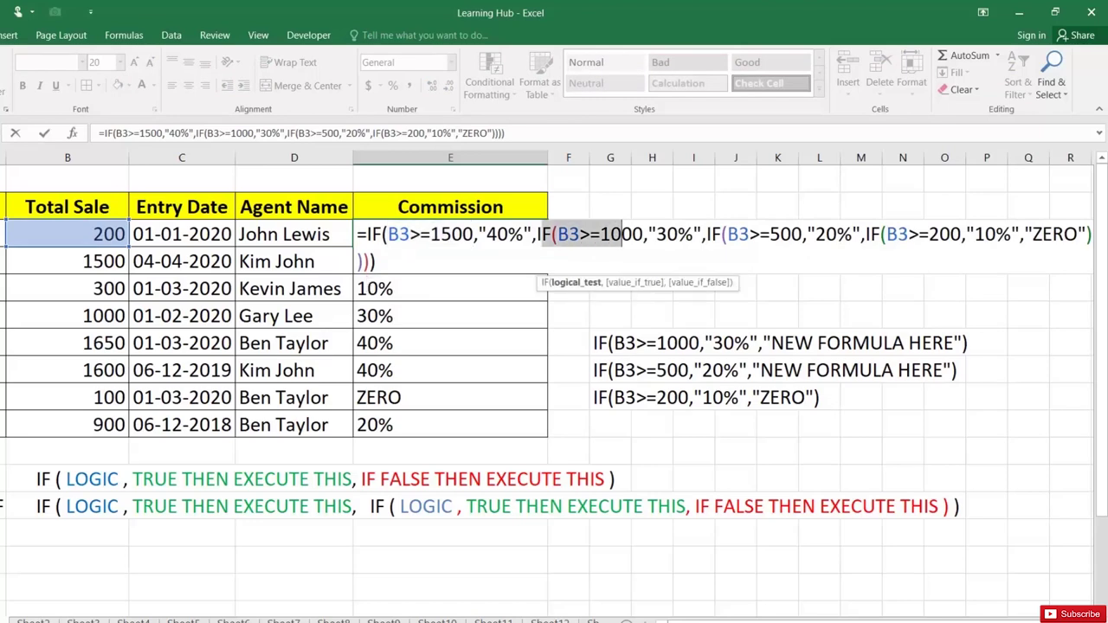
left_click_drag(694, 234, 781, 234)
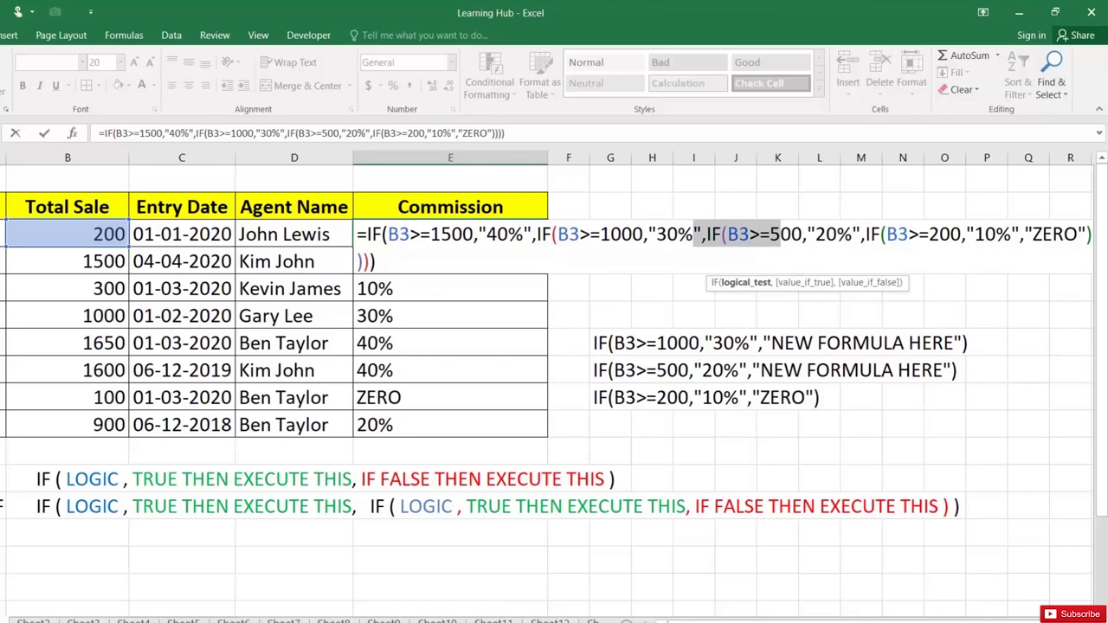
left_click(837, 233)
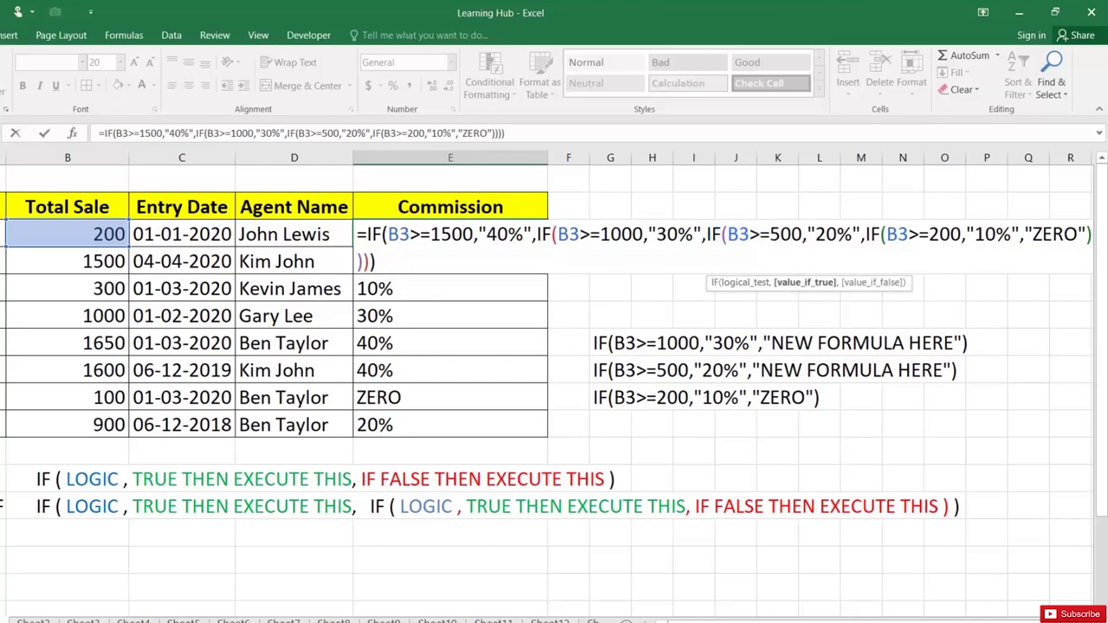
left_click_drag(867, 234, 939, 234)
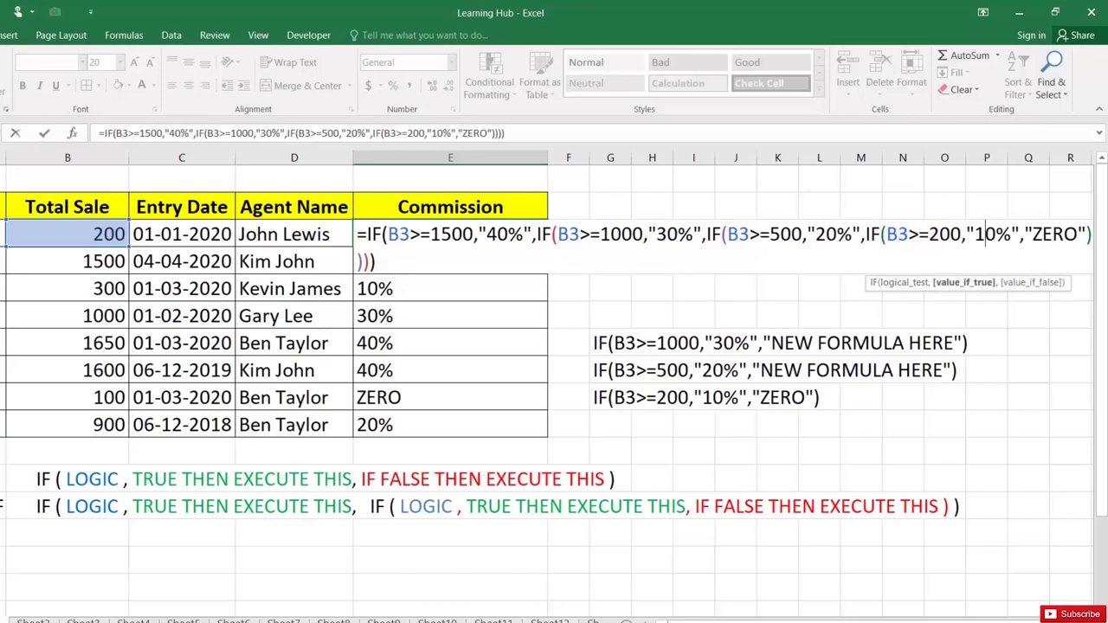
key("Return")
double_click(409, 398)
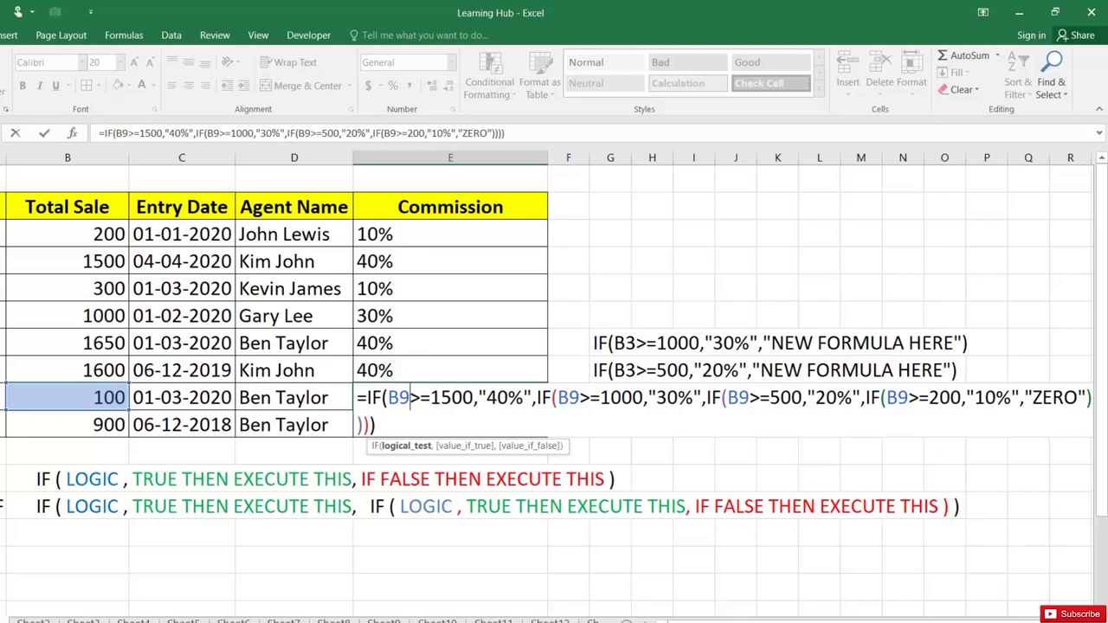
key("Return")
key("Up")
key("Up")
key("Up")
key("Up")
key("Up")
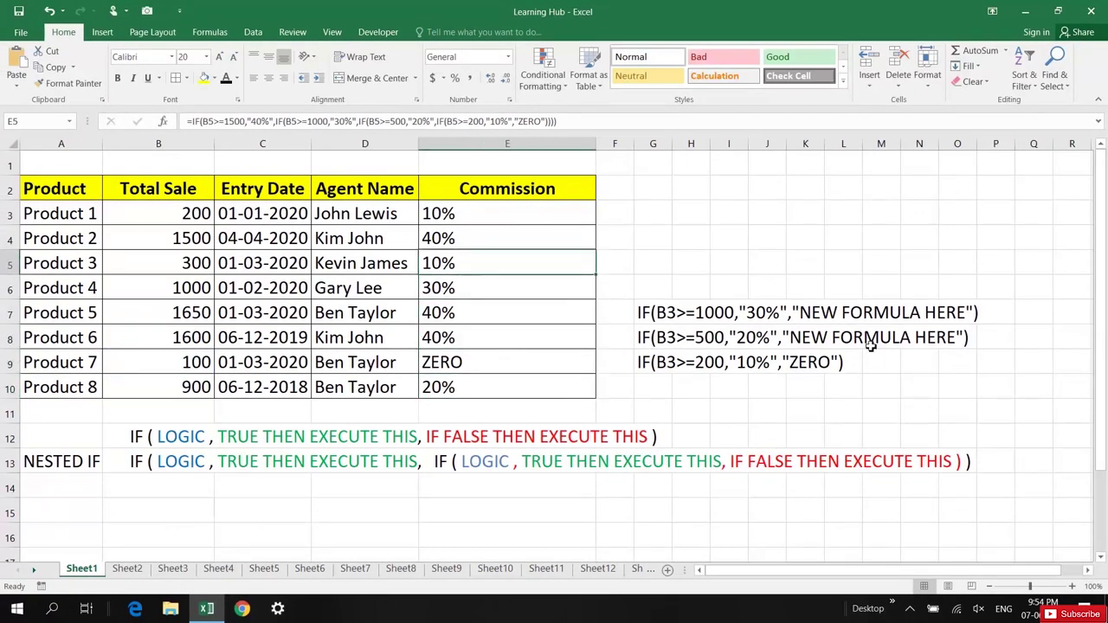
Select cell E3 to view its Commission formula
left_click(563, 213)
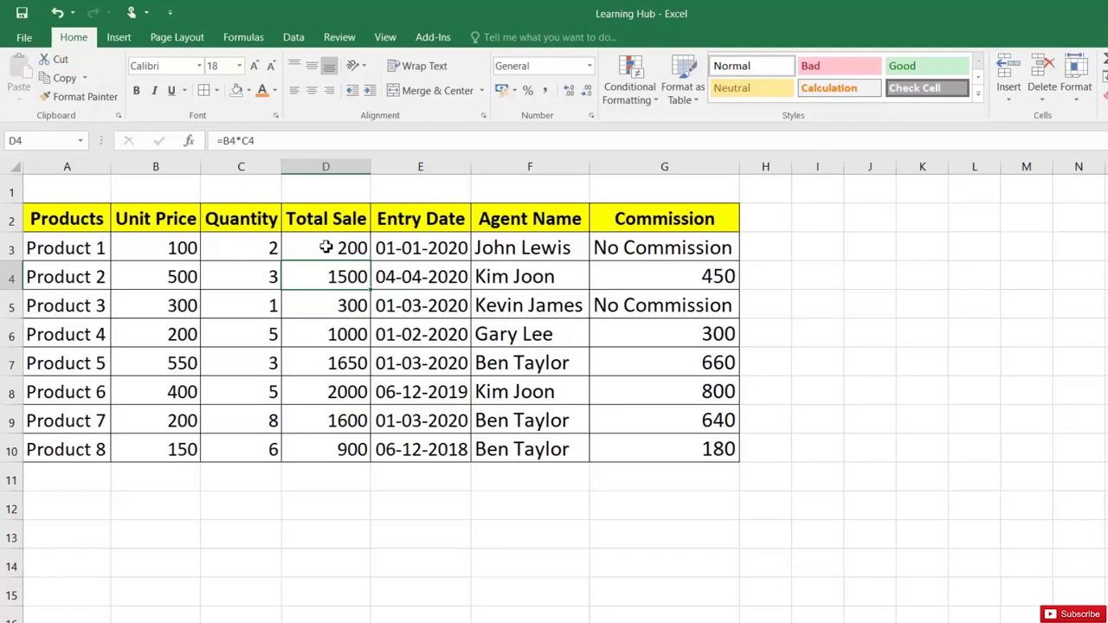
Give Total Sale D3:D10 and Commission G3:G10 a light grey fill
left_click(326, 248)
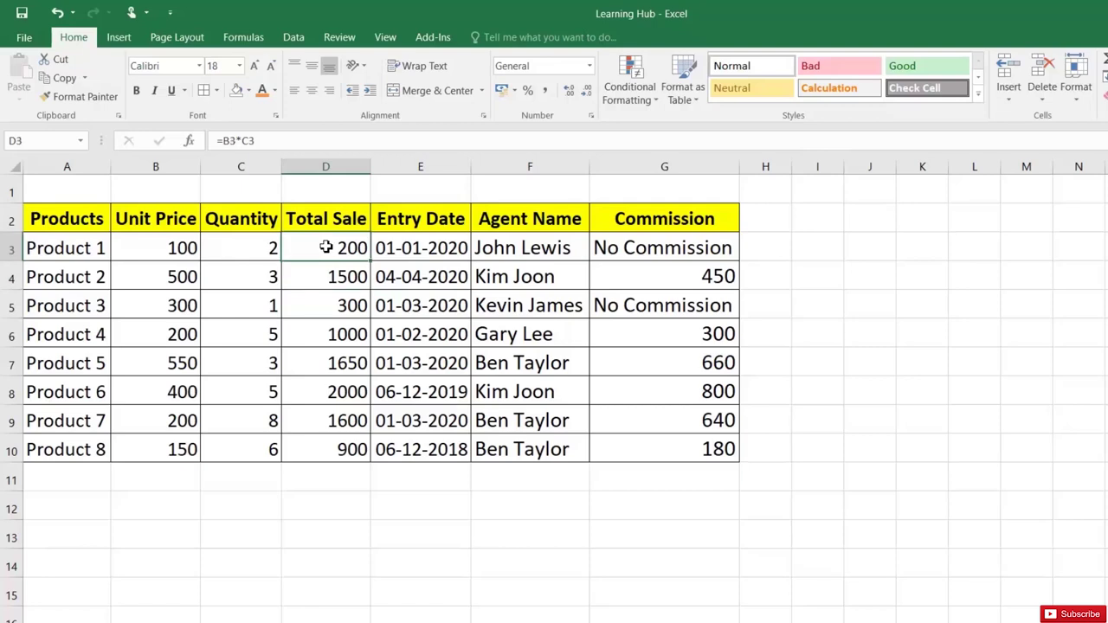
left_click_drag(326, 247, 329, 451)
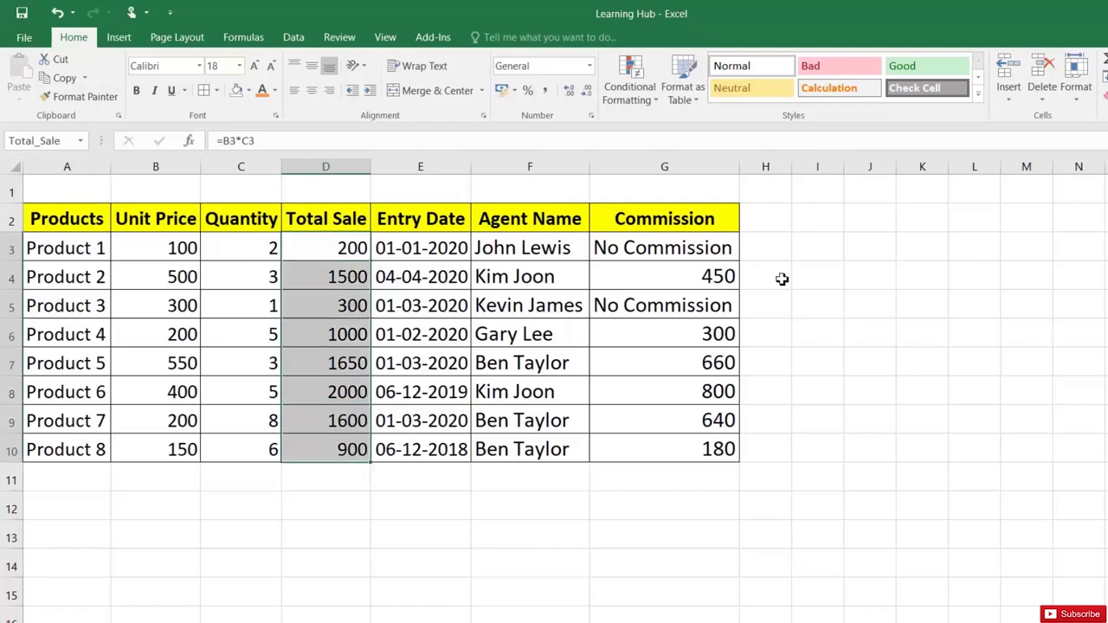
left_click_drag(710, 247, 708, 438)
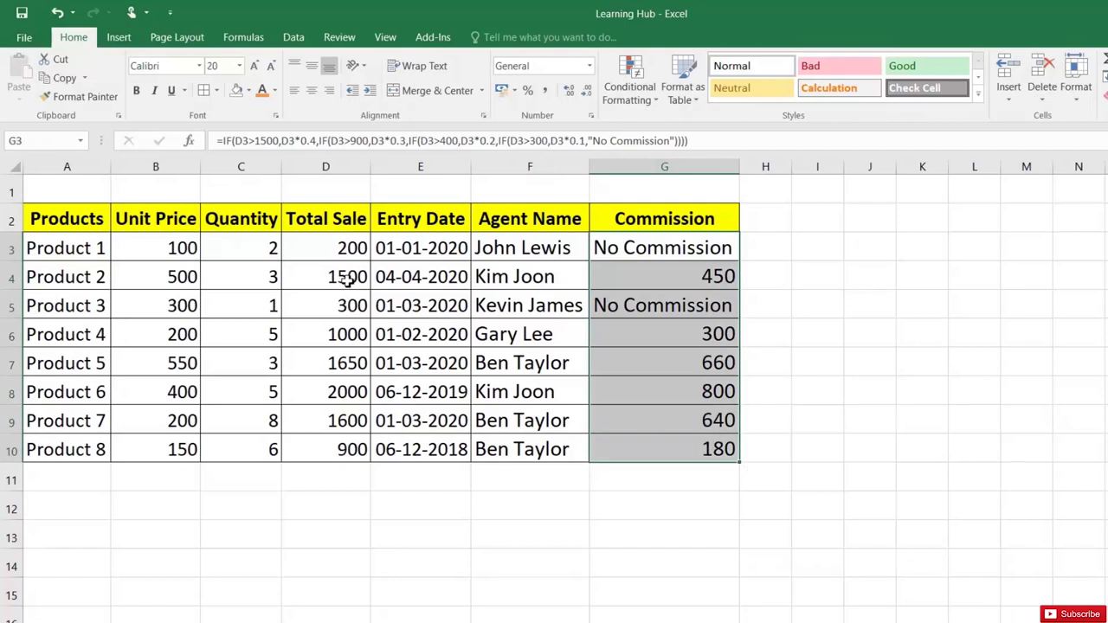
left_click_drag(352, 247, 355, 446)
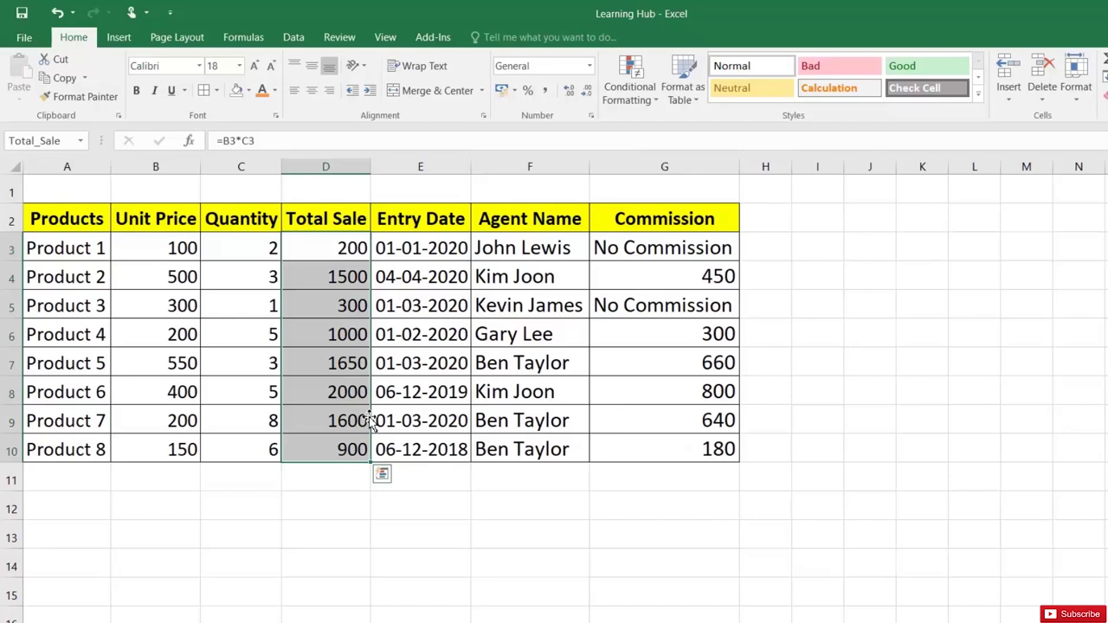
left_click(250, 92)
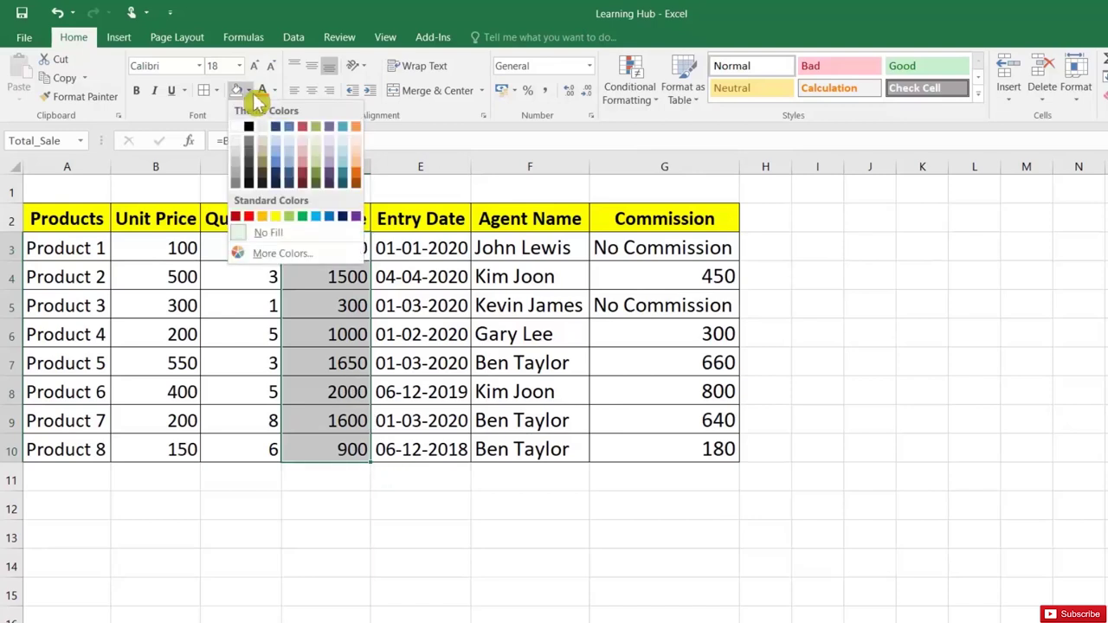
left_click(238, 155)
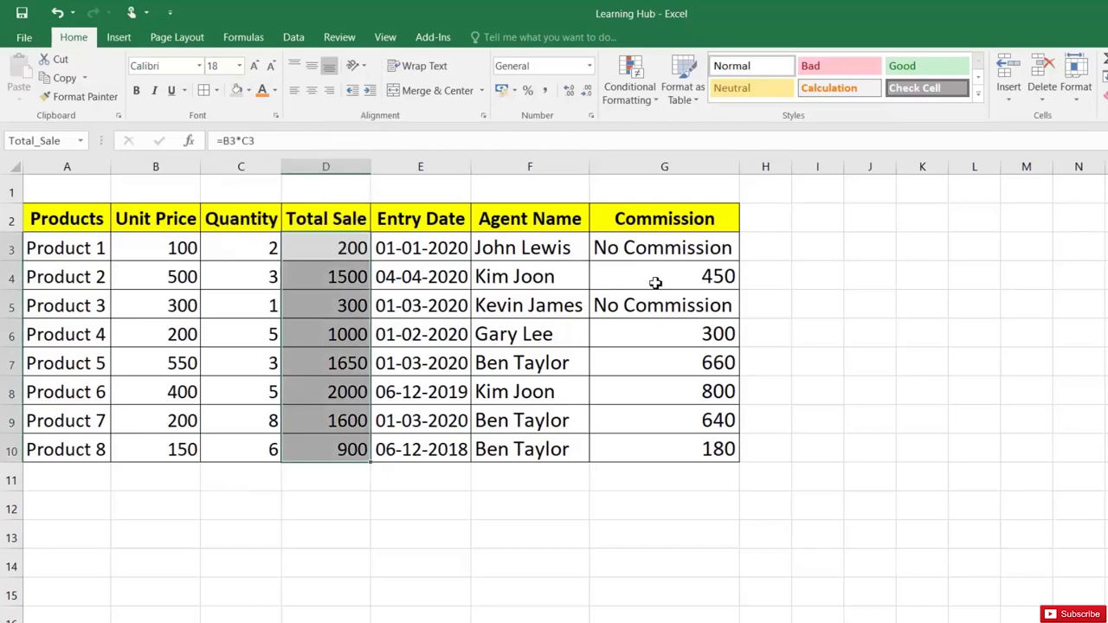
left_click_drag(664, 250, 663, 448)
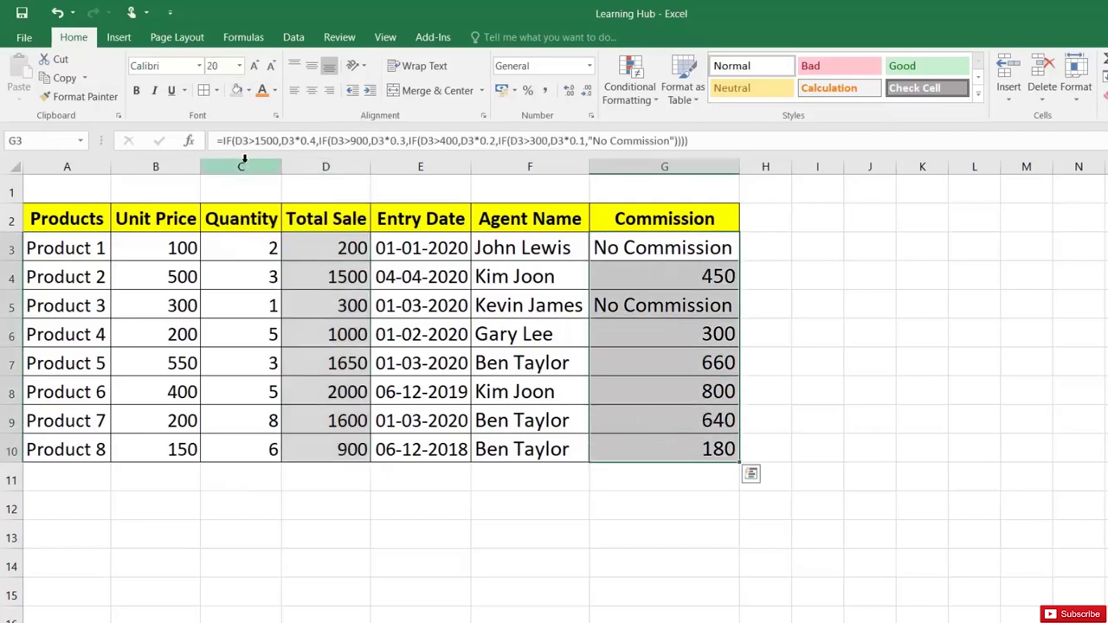
left_click(237, 90)
left_click(235, 241)
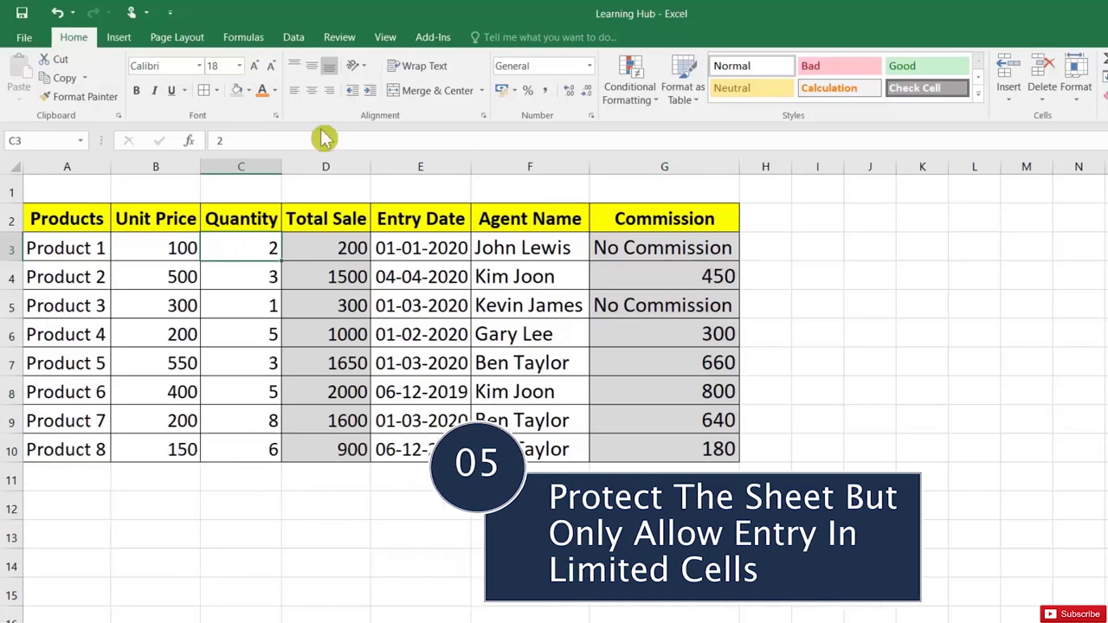
Start a new editable range via Allow Users to Edit Ranges, then clear its cell reference
left_click(340, 39)
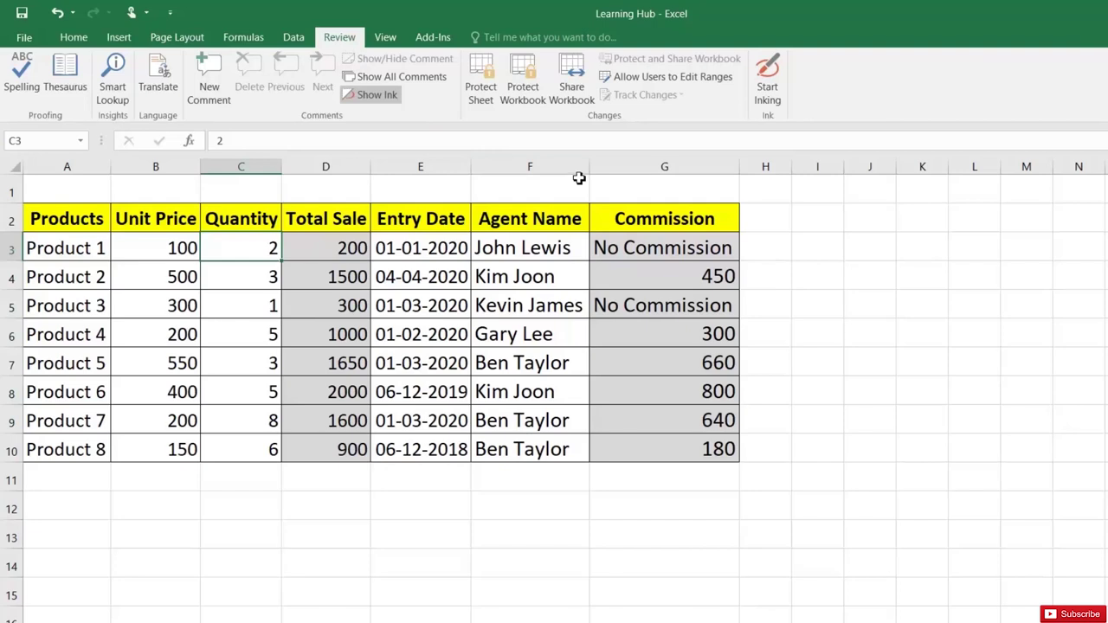
left_click(689, 80)
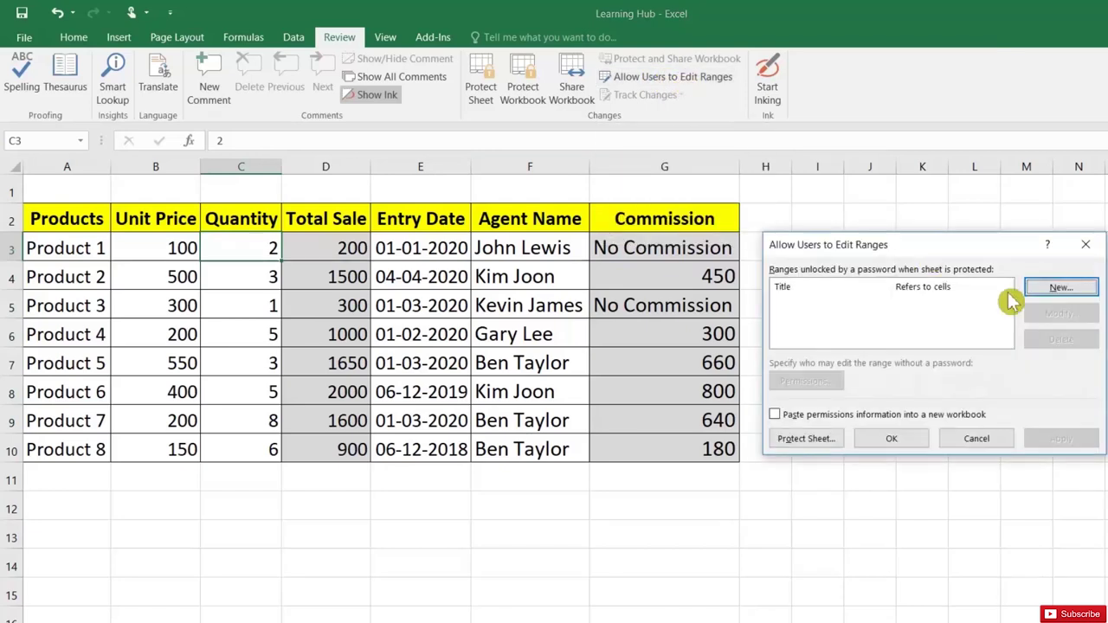
left_click(1060, 290)
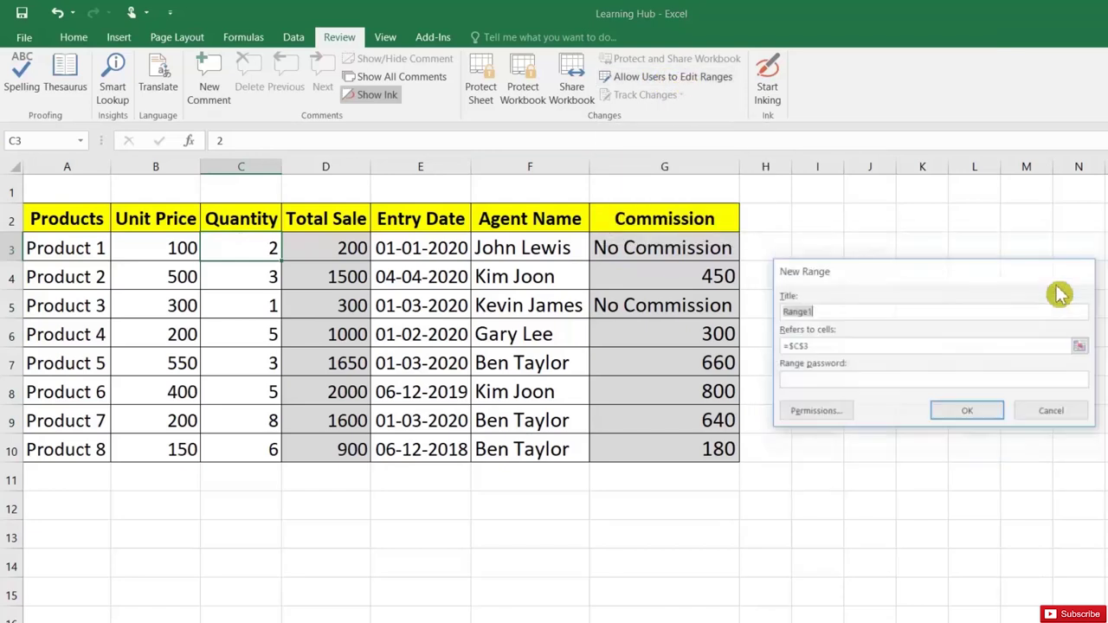
left_click(1081, 347)
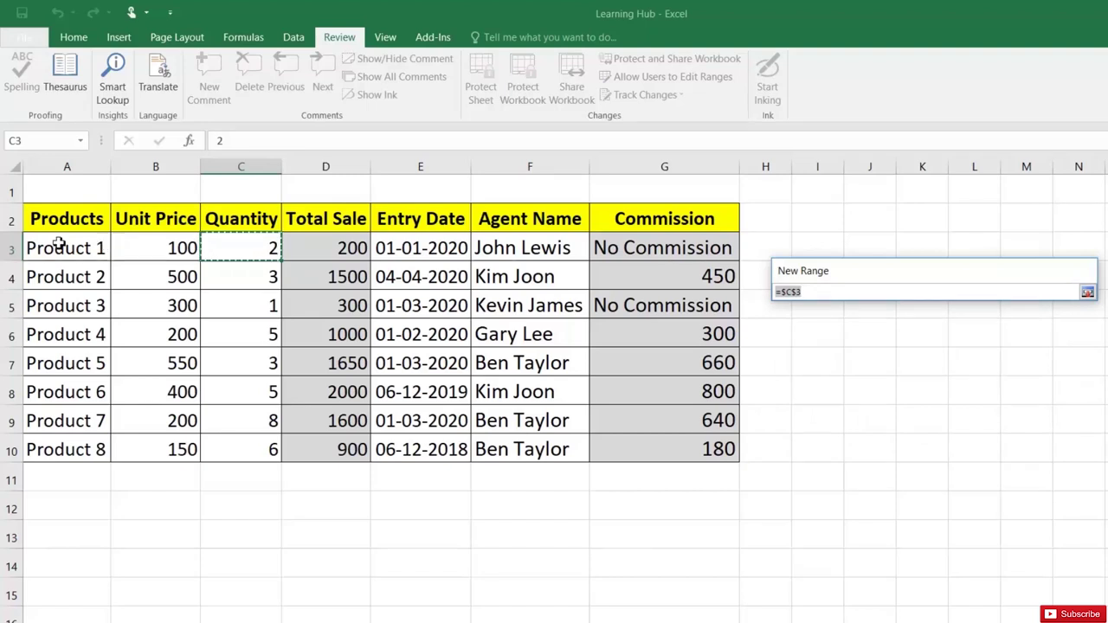
mouse_move(60, 245)
left_mouse_down()
mouse_move(237, 426)
mouse_move(237, 442)
left_mouse_up()
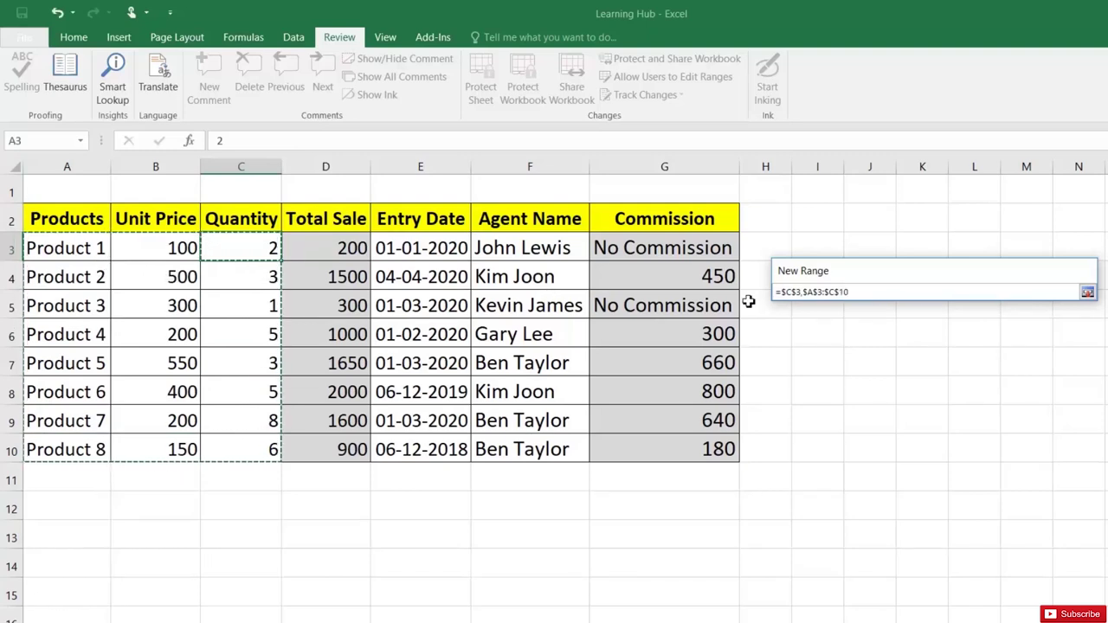
left_click_drag(425, 250, 497, 443)
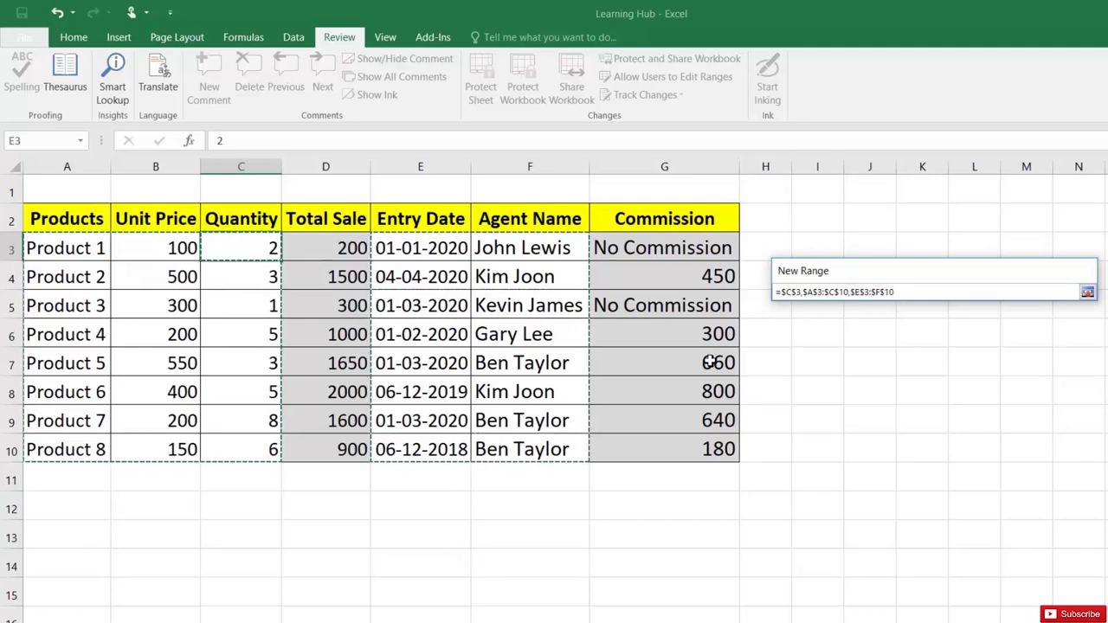
left_click_drag(894, 292, 779, 291)
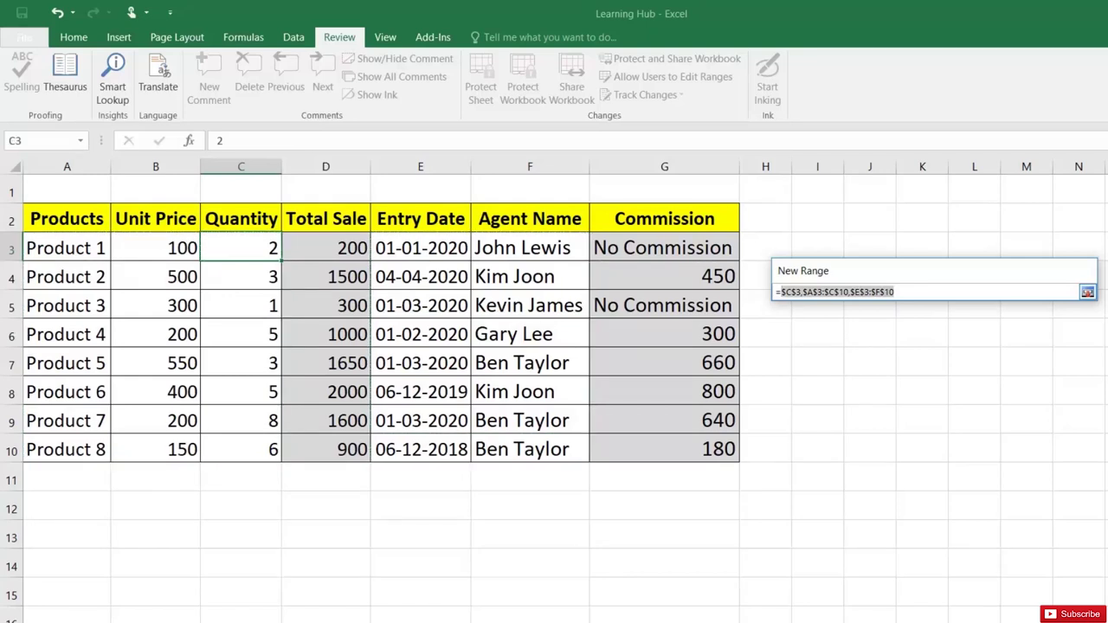
left_click(790, 292)
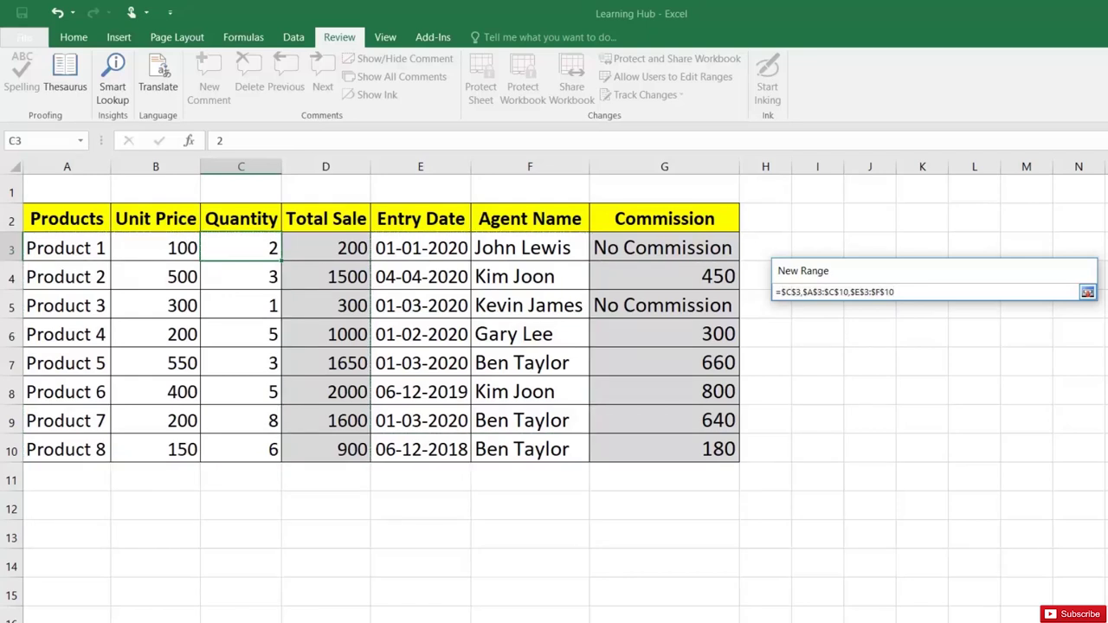
left_click_drag(894, 292, 777, 292)
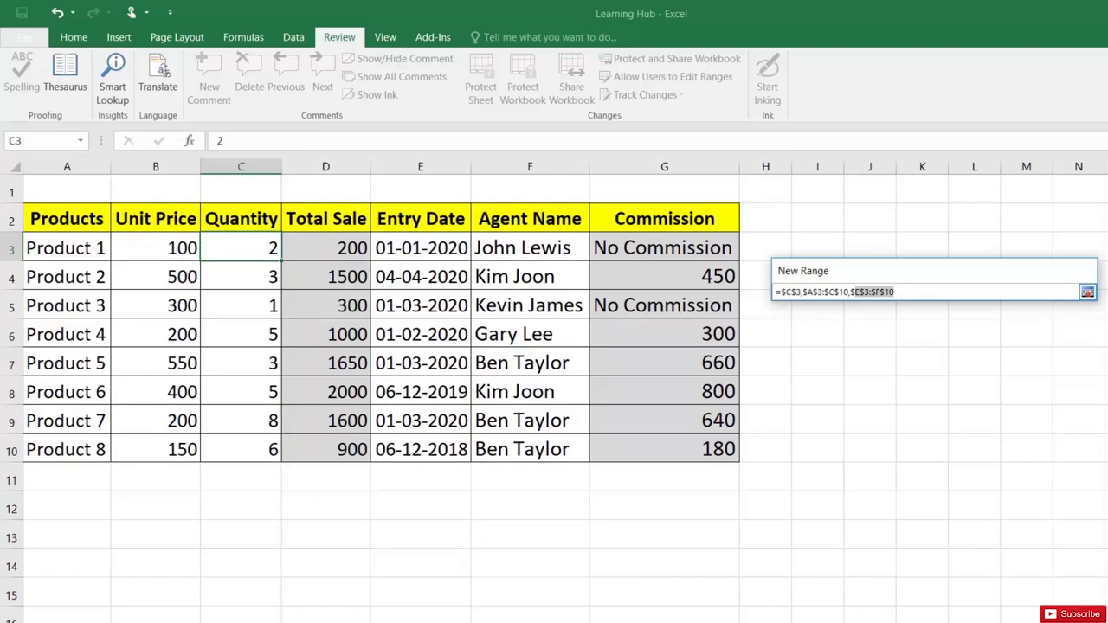
key("BackSpace")
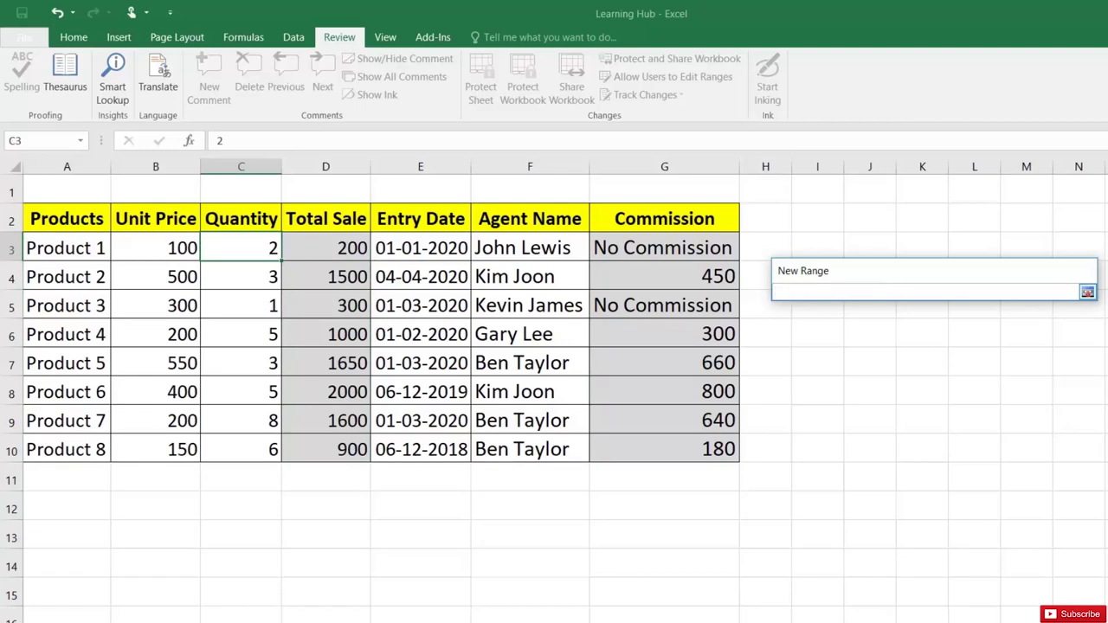
Save editable range Range1 covering A3:C10 and E3:F10 and apply it
left_click(1087, 291)
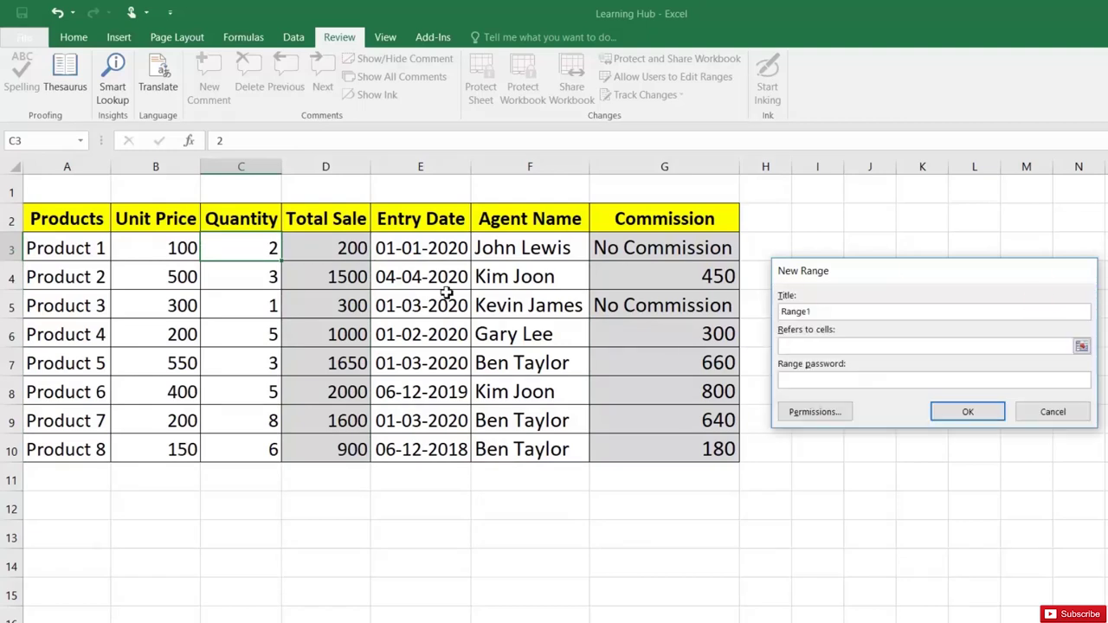
mouse_move(61, 249)
left_mouse_down()
mouse_move(164, 309)
mouse_move(251, 442)
left_mouse_up()
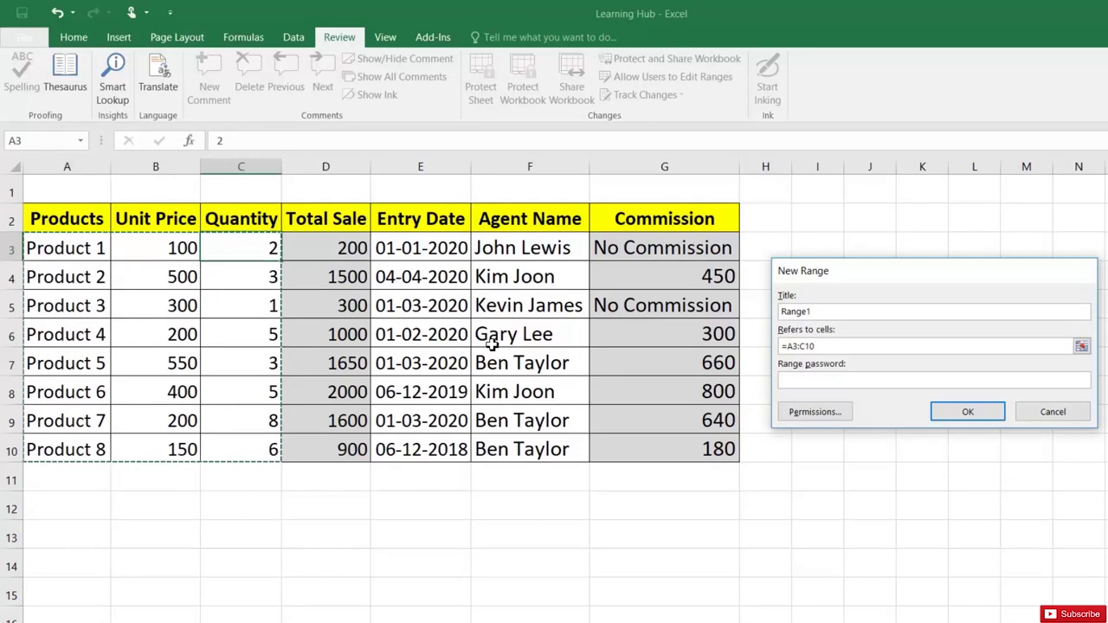
mouse_move(441, 251)
left_mouse_down()
mouse_move(517, 421)
mouse_move(515, 440)
left_mouse_up()
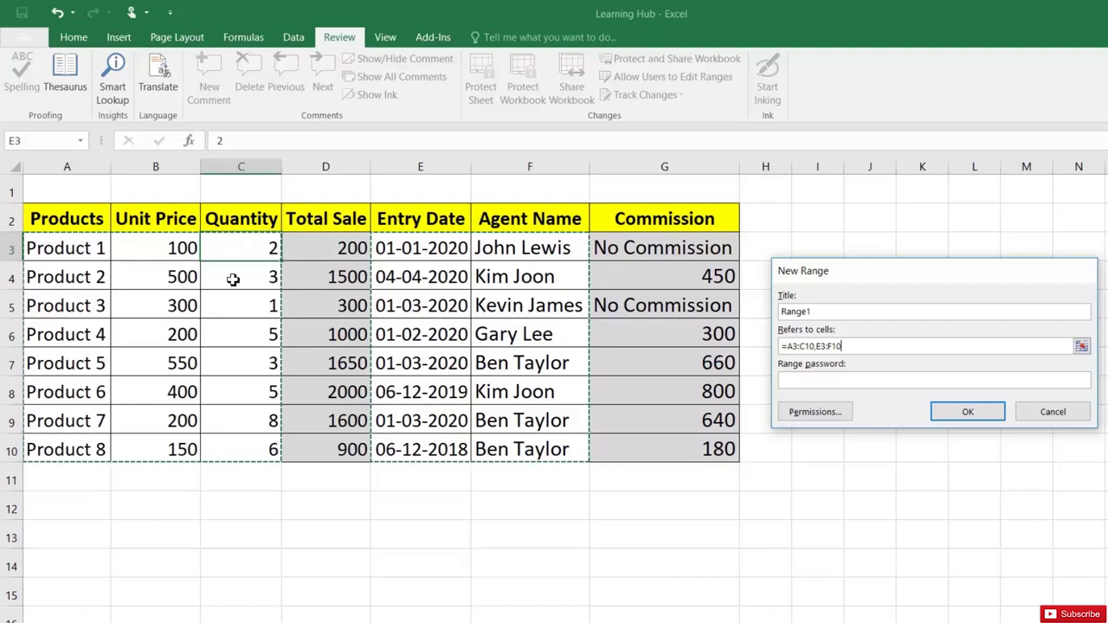
left_click(974, 412)
left_click(1060, 440)
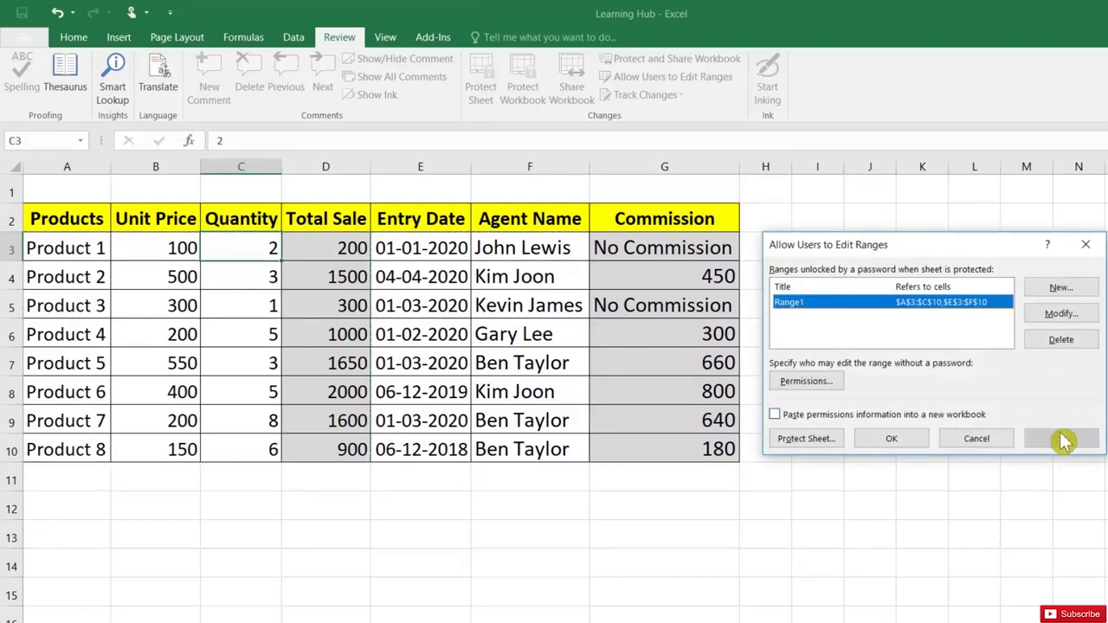
left_click(923, 440)
left_click(445, 282)
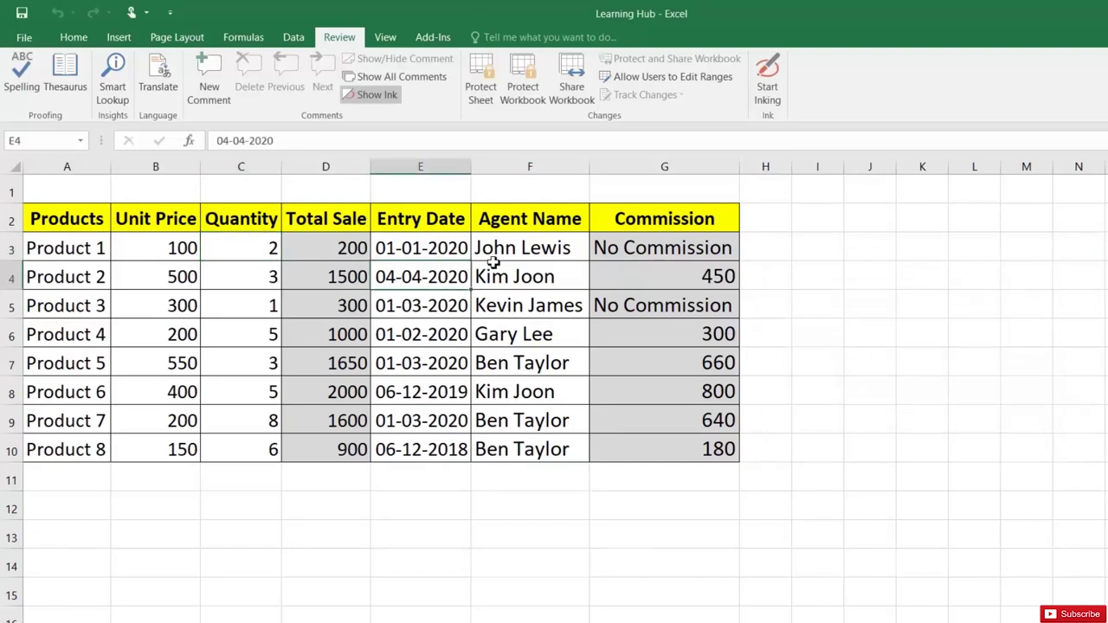
Protect the sheet with an unprotect password, entering and confirming it
left_click(482, 92)
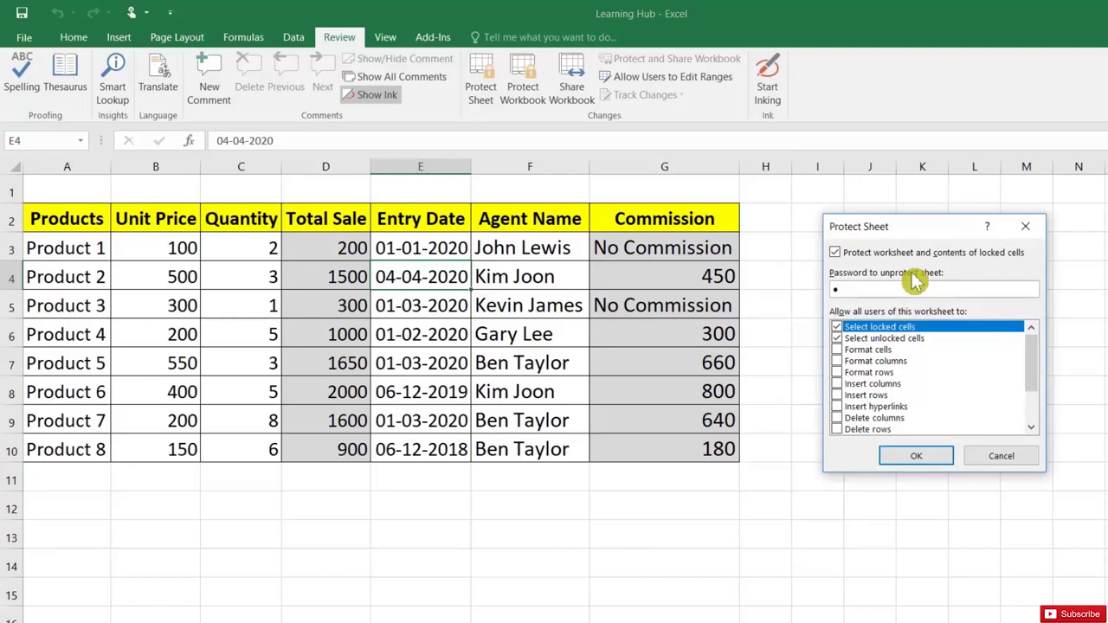
left_click(923, 458)
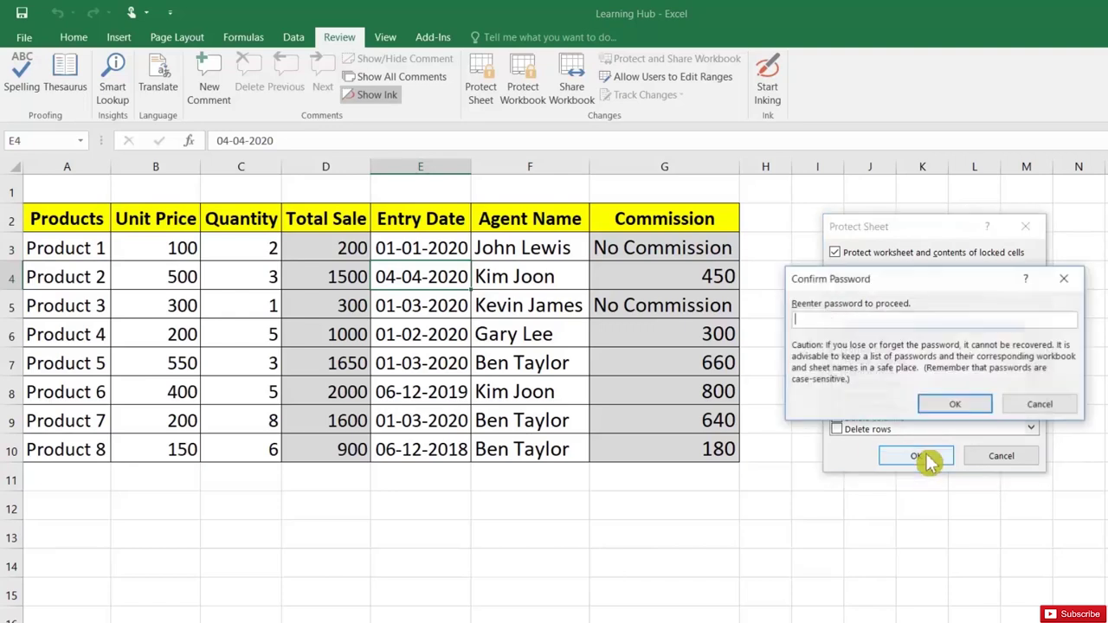
type("1")
left_click(946, 407)
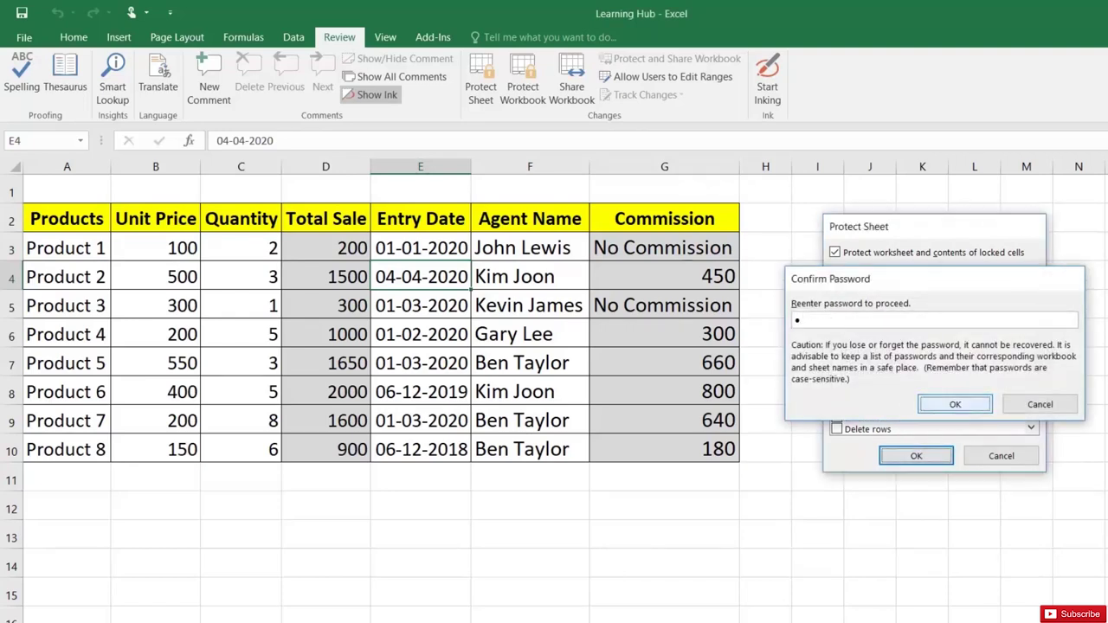
Try editing the locked Total Sale and Commission formulas in D4, D6 and G5, dismissing each protection warning
left_click(477, 316)
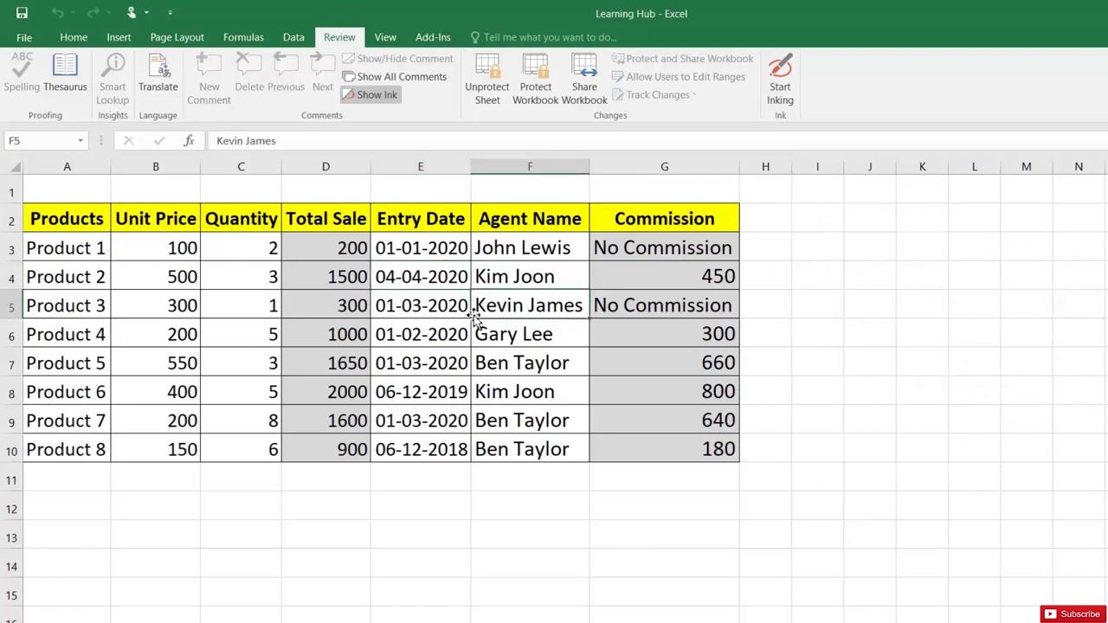
double_click(307, 277)
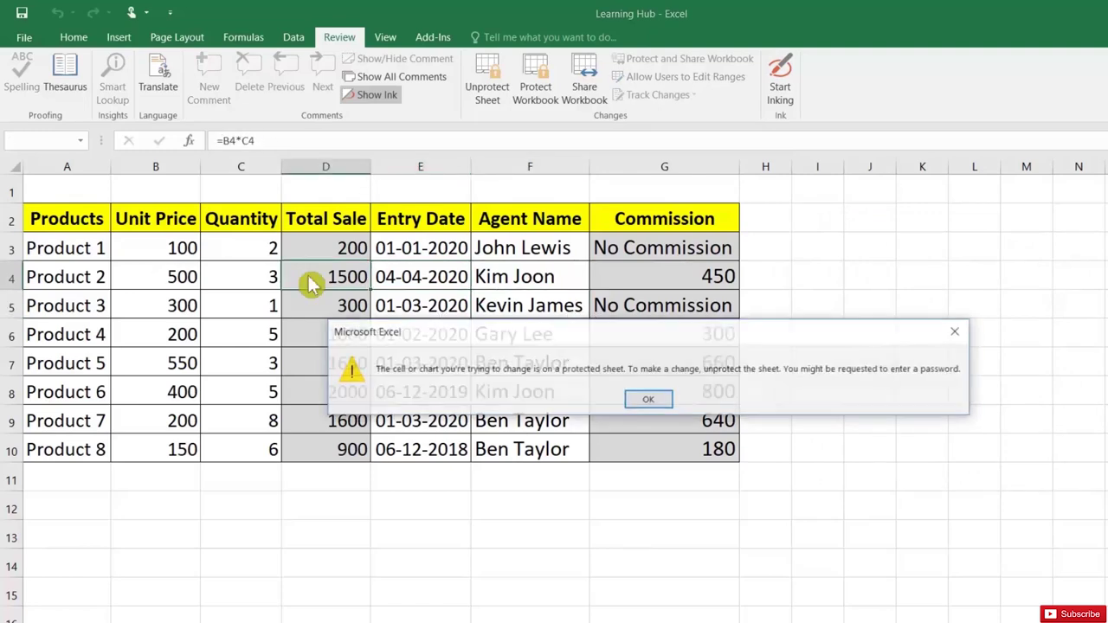
left_click(648, 400)
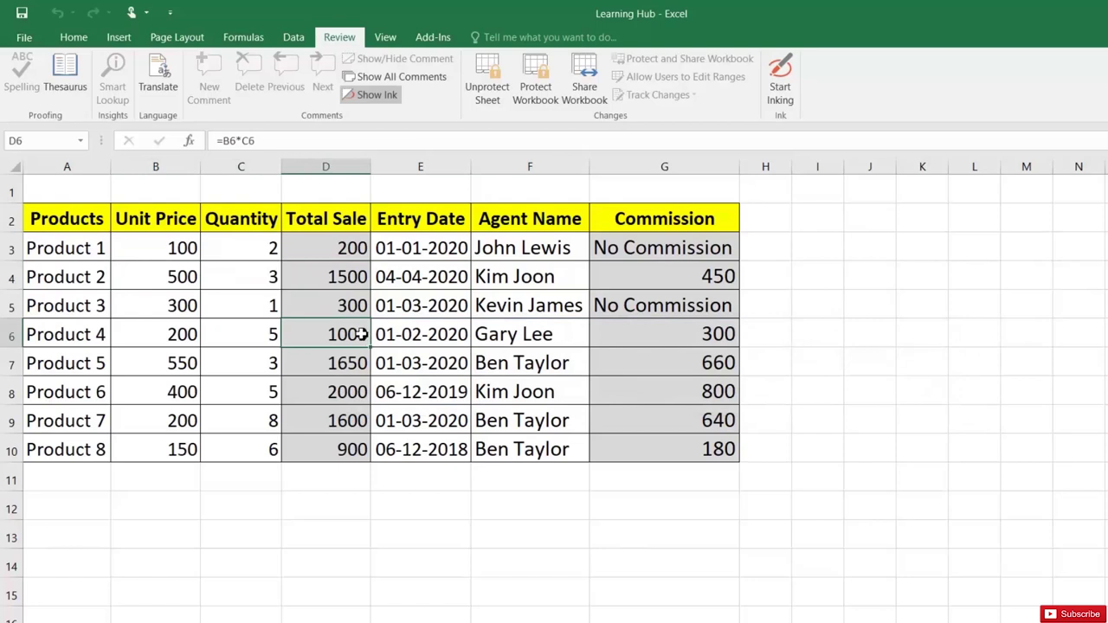
double_click(360, 336)
left_click(649, 398)
left_click(680, 305)
double_click(680, 305)
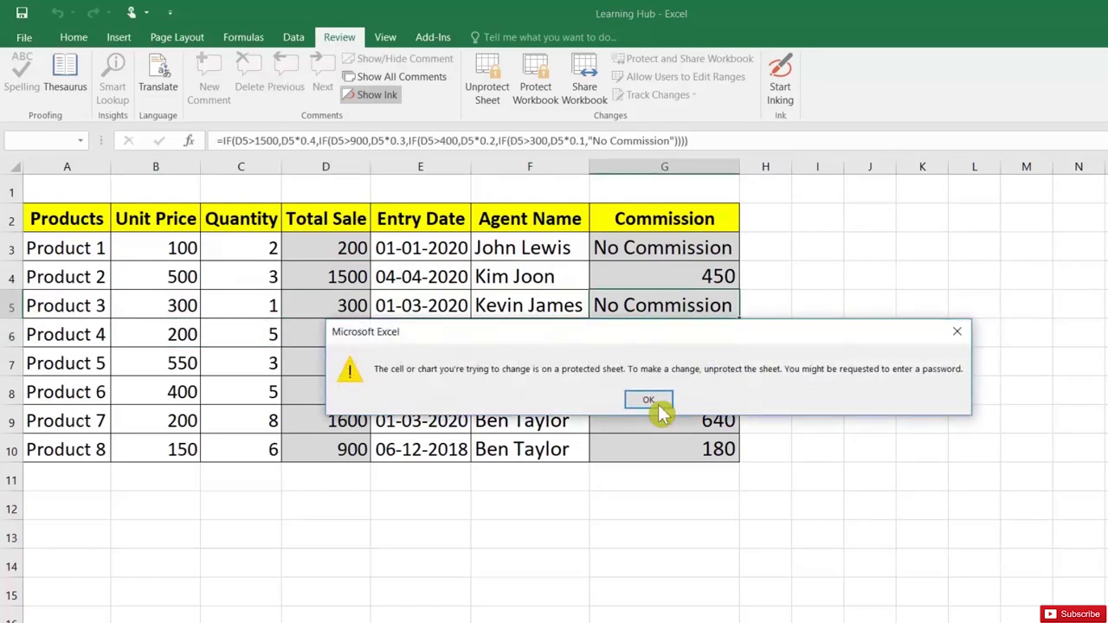
left_click(660, 402)
Clear the data from E3:F10 and A3:C10
mouse_move(401, 251)
left_mouse_down()
mouse_move(519, 421)
mouse_move(517, 444)
left_mouse_up()
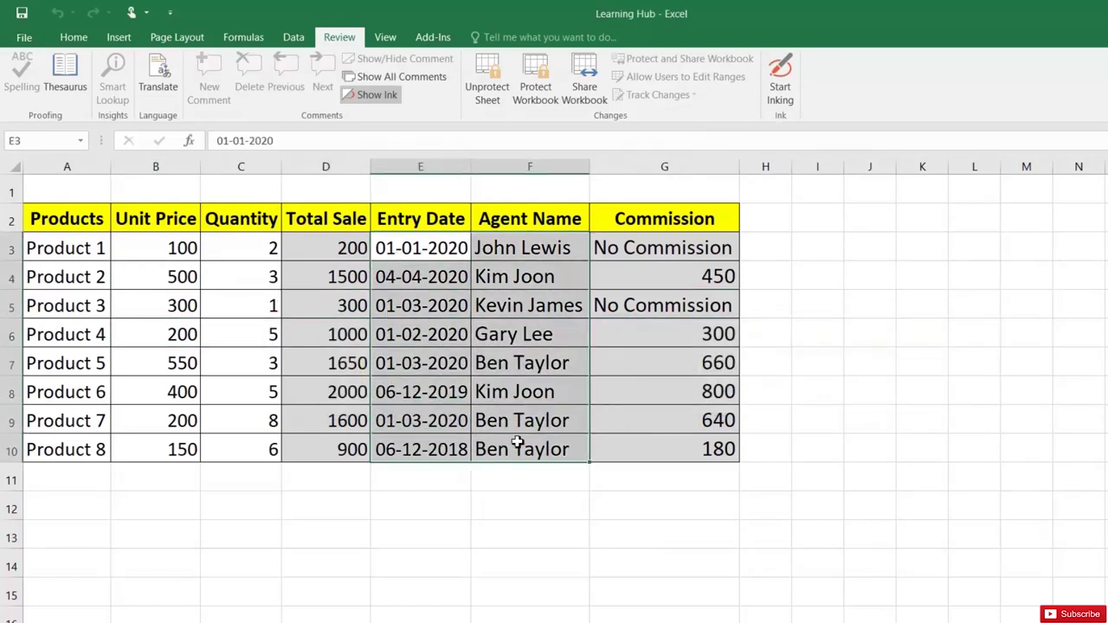
key("Delete")
mouse_move(79, 248)
left_mouse_down()
mouse_move(208, 445)
mouse_move(226, 430)
left_mouse_up()
key("Delete")
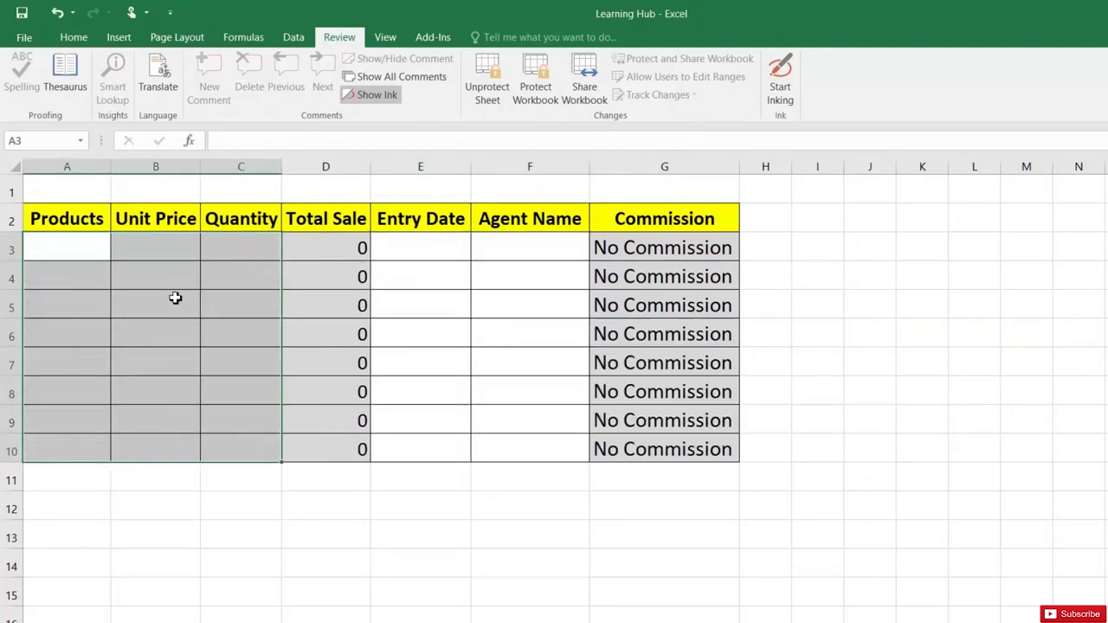
Enter Product 10, unit price 10 and quantity 20 in A3:C3
left_click(56, 253)
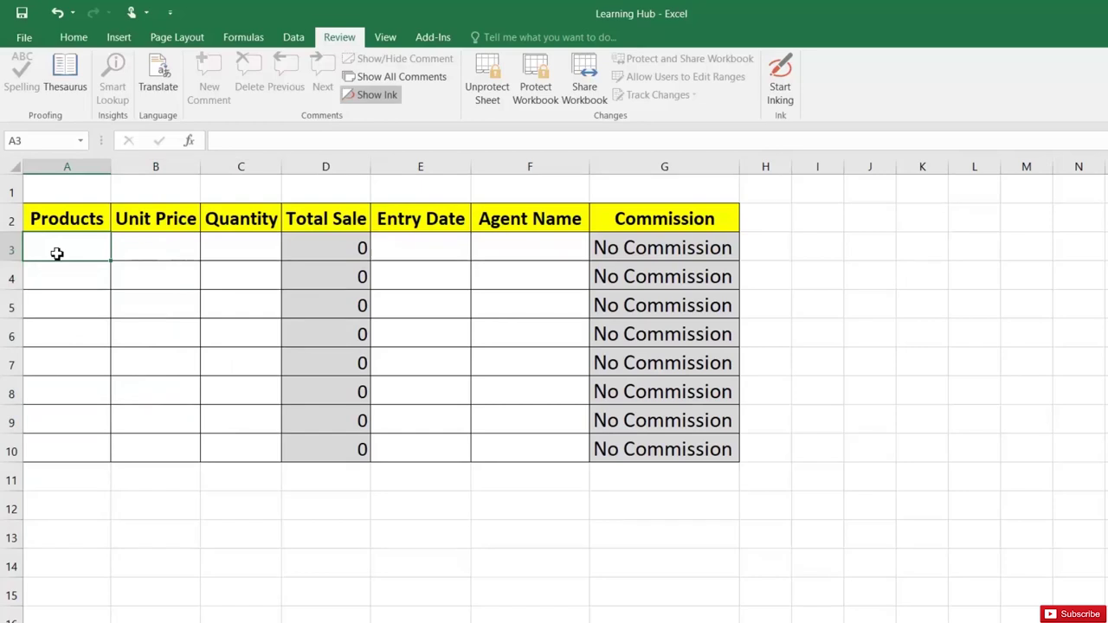
type("Product 1")
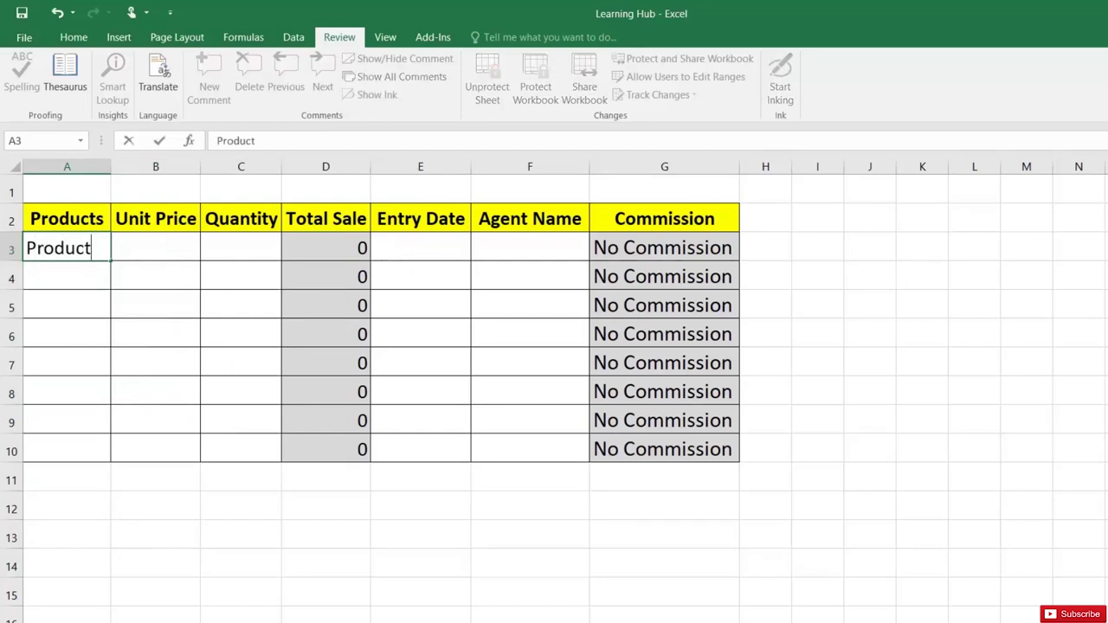
type("0")
key("Return")
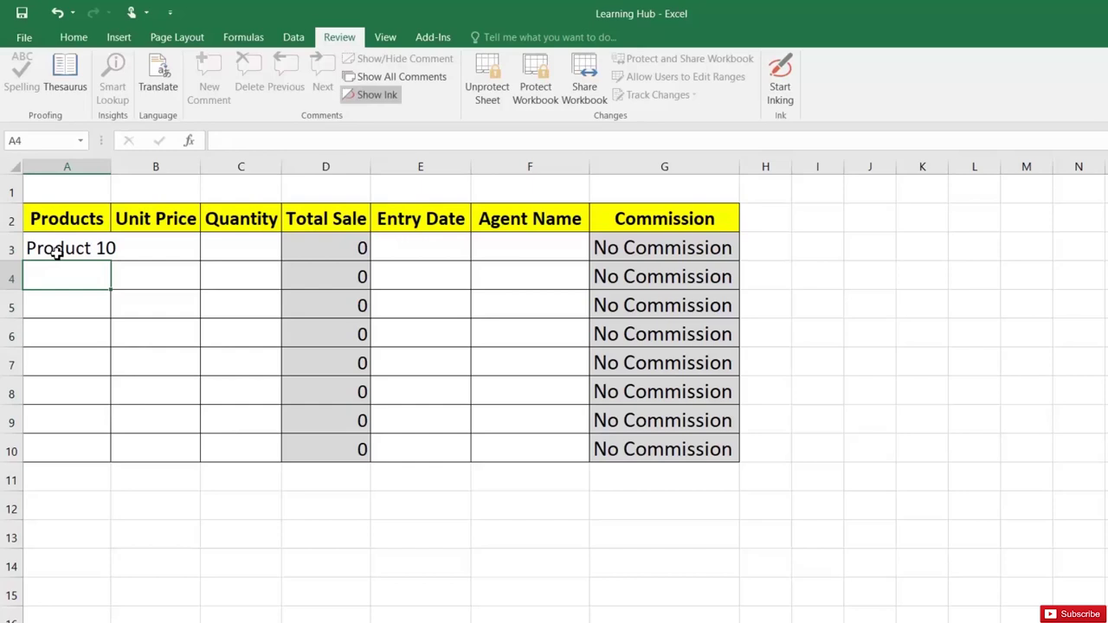
key("Up")
key("Right")
type("10")
key("Return")
key("Up")
key("Right")
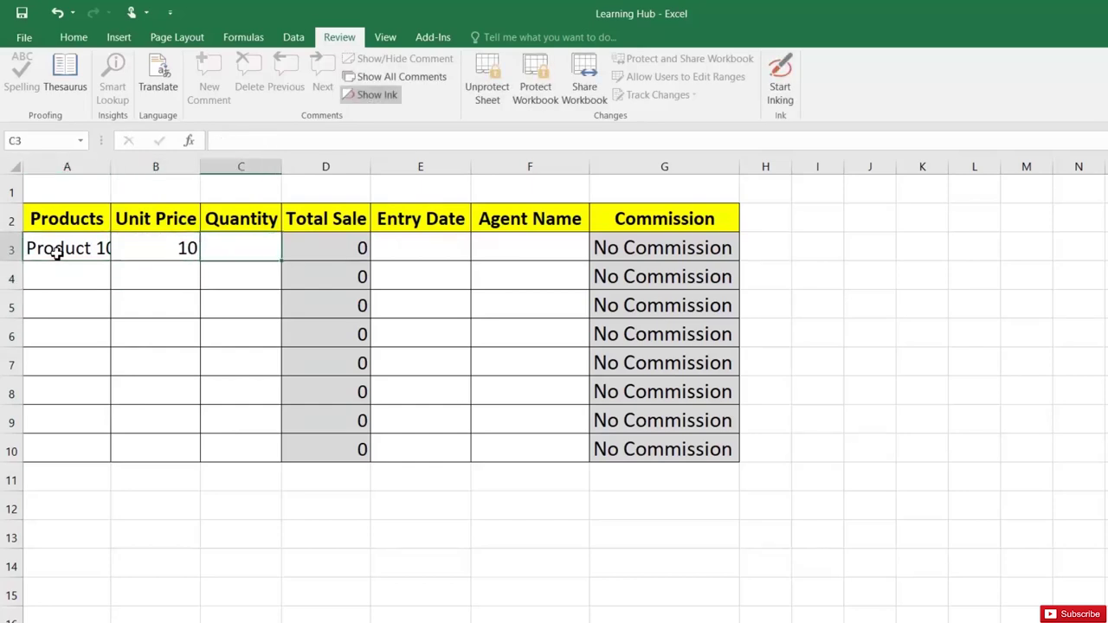
type("20")
key("Return")
key("Up")
Enter date 02-06-2020 and an agent name in row 3, then correct the unit price to 100
key("Right")
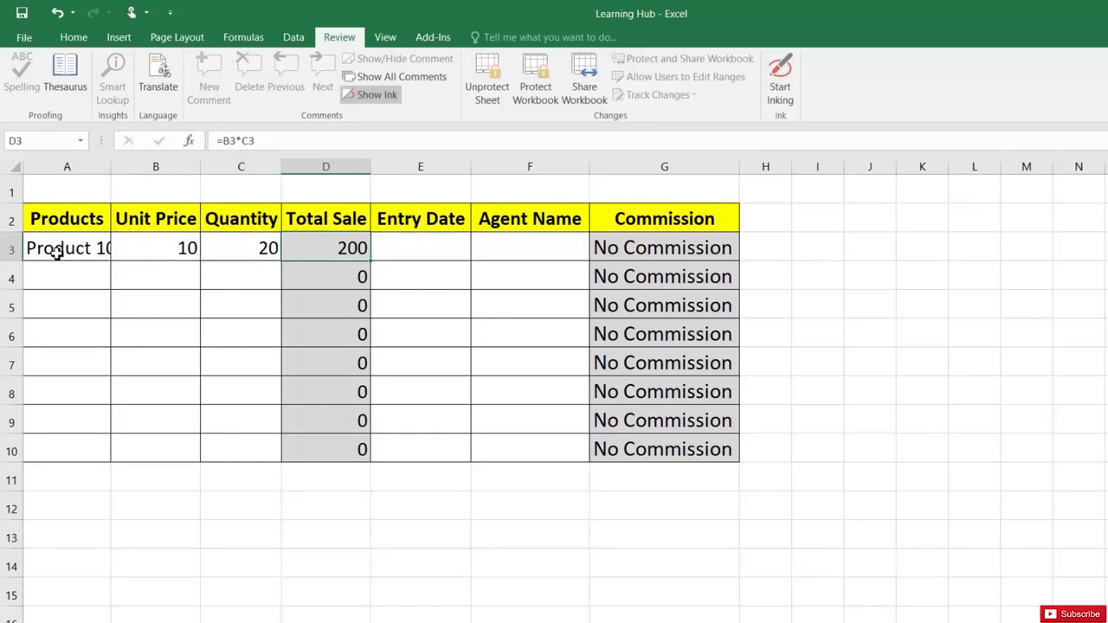
key("Right")
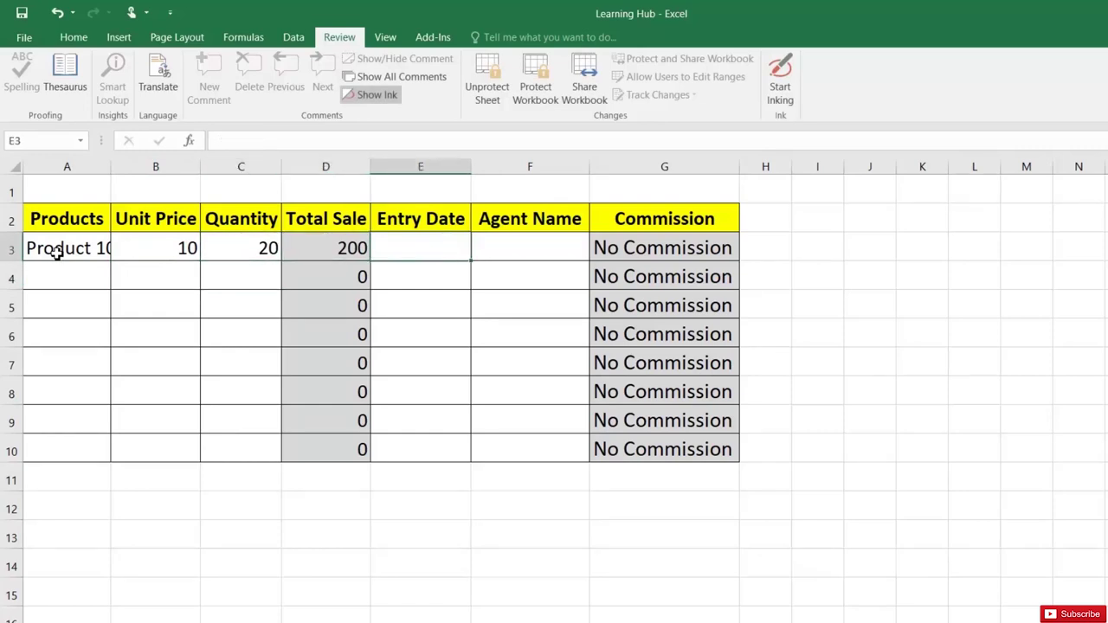
type("02-0")
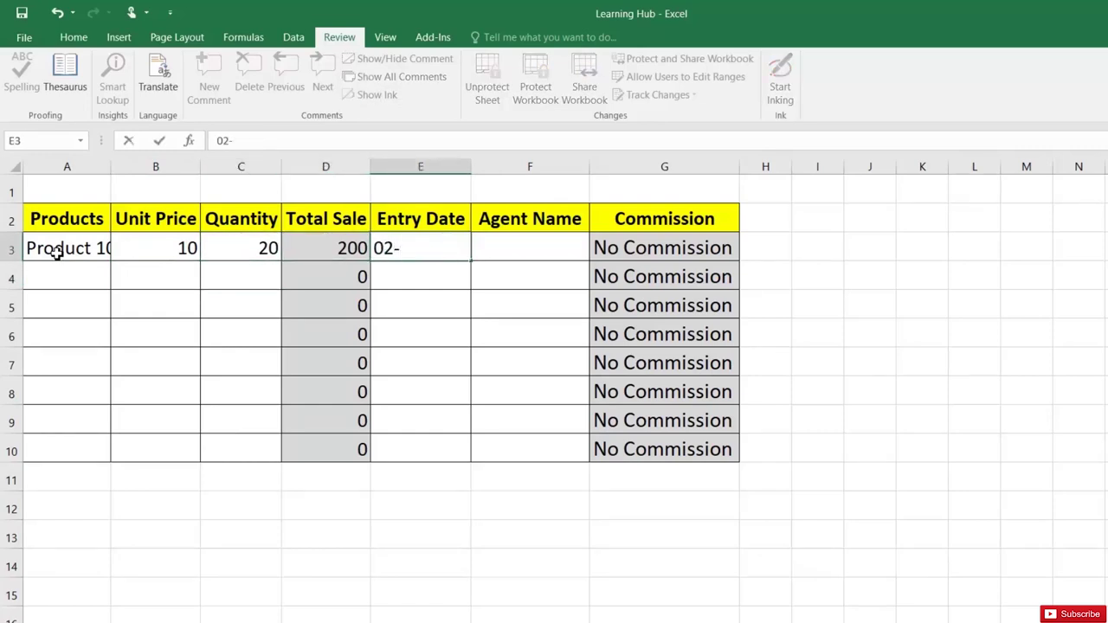
type("6-2020")
key("Return")
key("Up")
key("Right")
type("John")
key("Return")
key("Up")
key("Left")
key("Left")
key("Left")
key("Left")
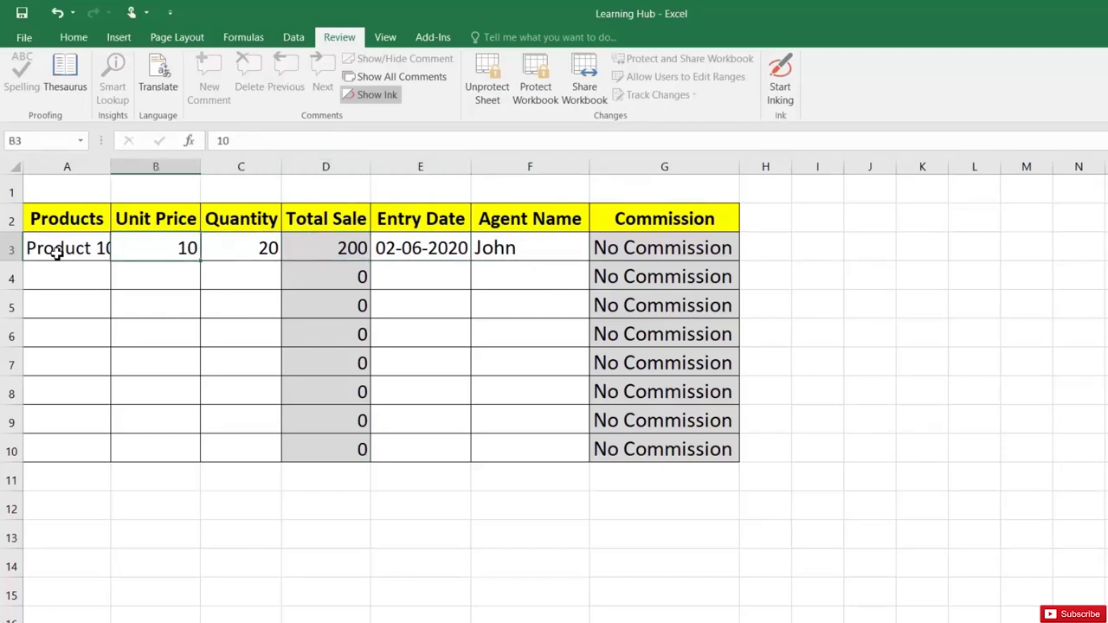
type("100")
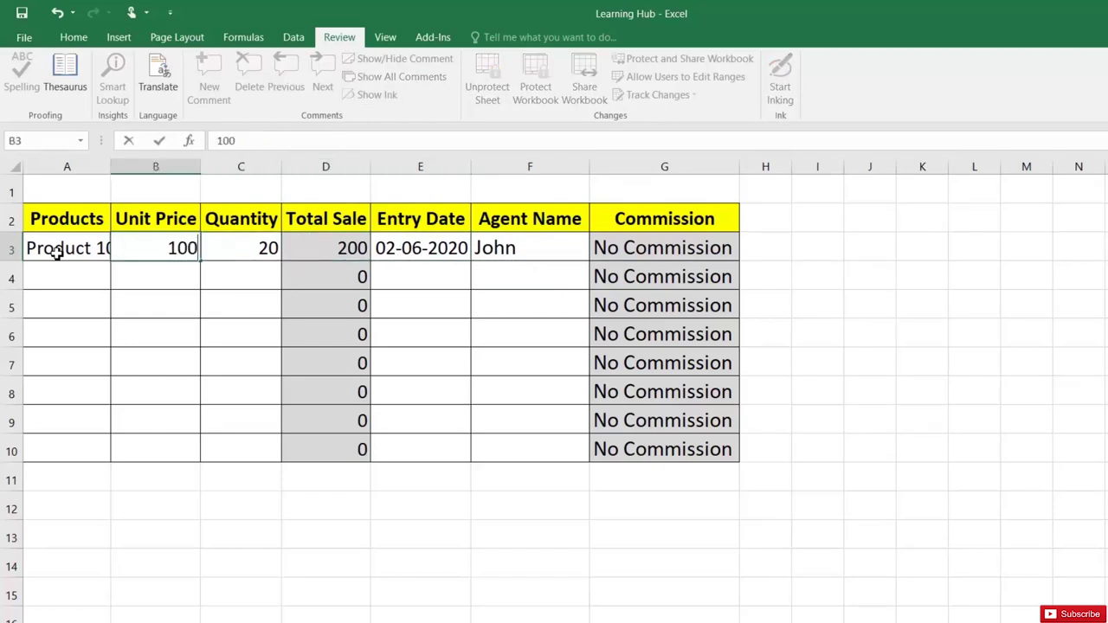
key("Return")
key("Up")
key("Right")
key("Right")
key("Right")
key("Right")
key("Right")
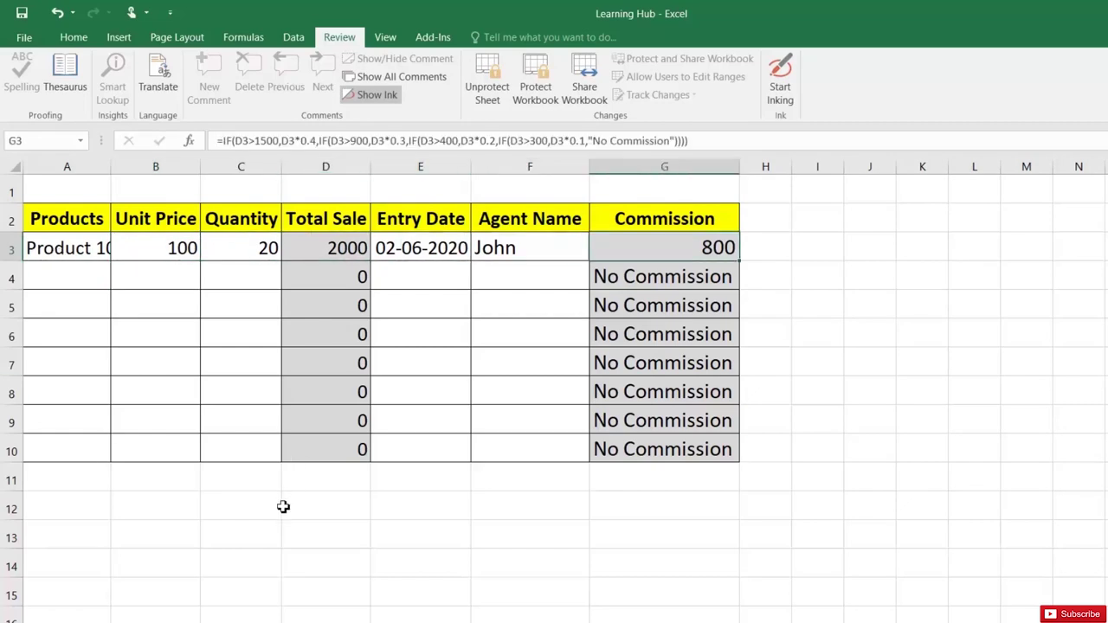
Try editing locked cells below and right of the table, dismissing the protection warnings
left_click(228, 489)
double_click(75, 483)
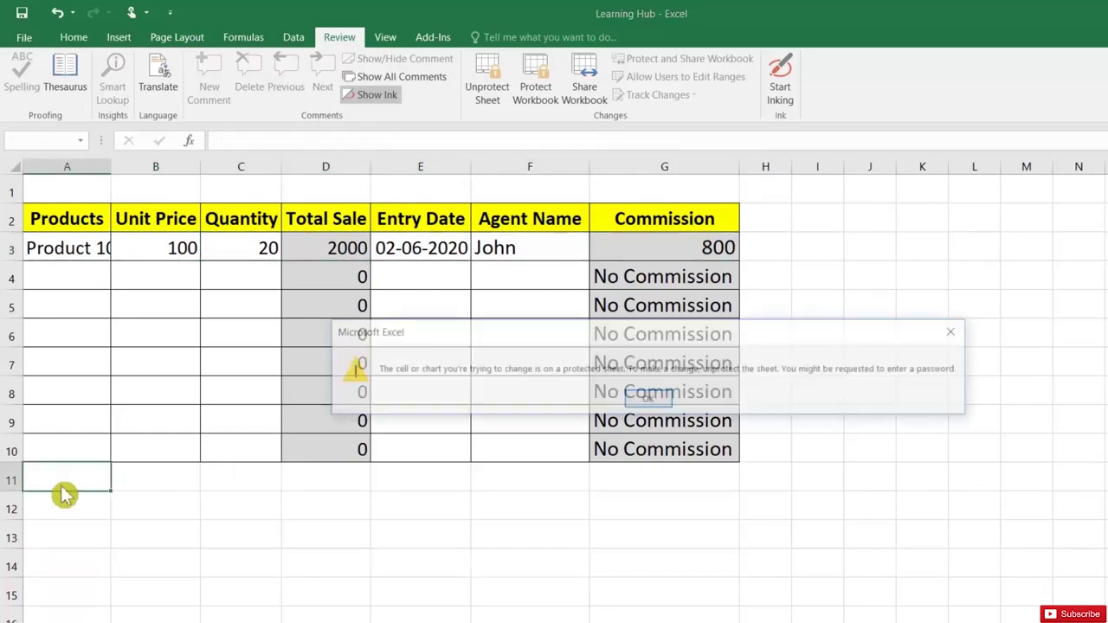
left_click(645, 400)
left_click(836, 260)
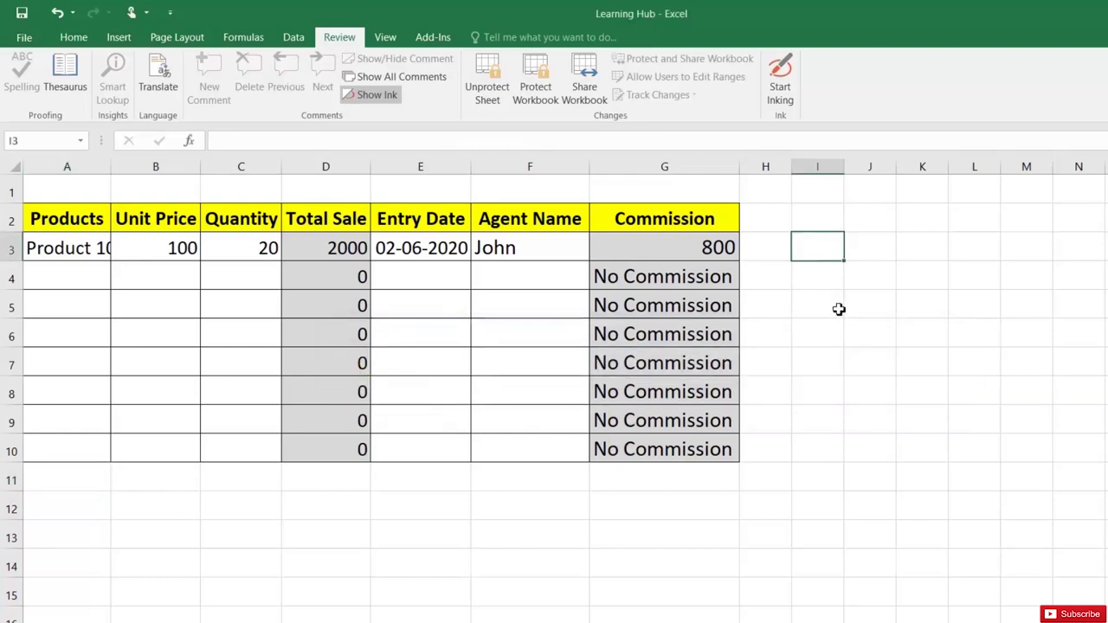
double_click(840, 368)
left_click(648, 401)
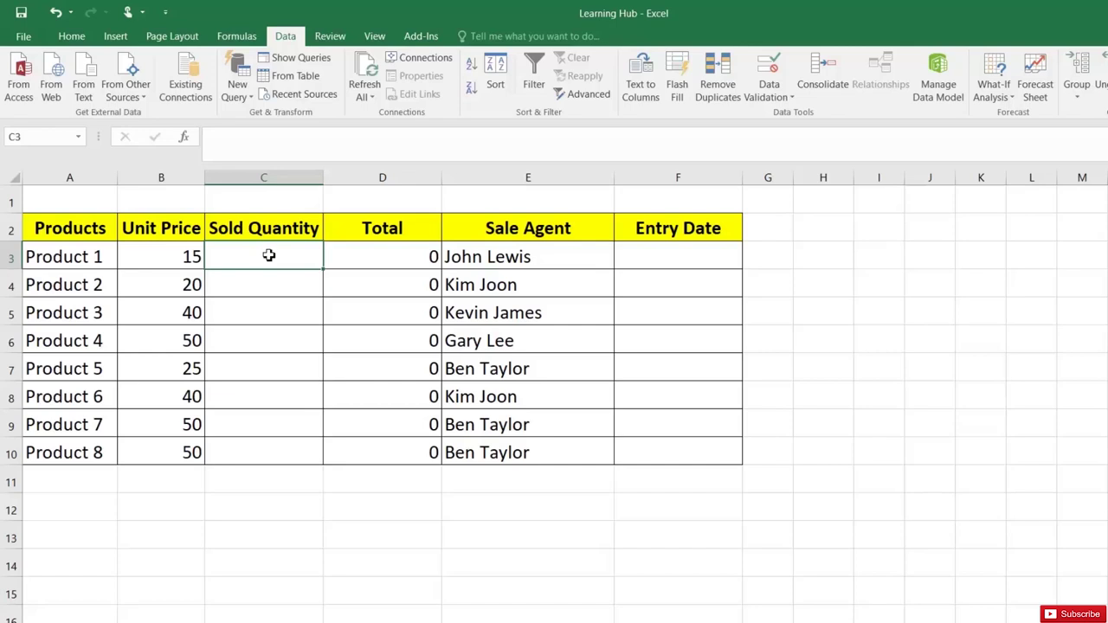
Enter test text 'dddd' in C3, 'dfsdfs' in F3 and 'd' in F6
left_click(688, 267)
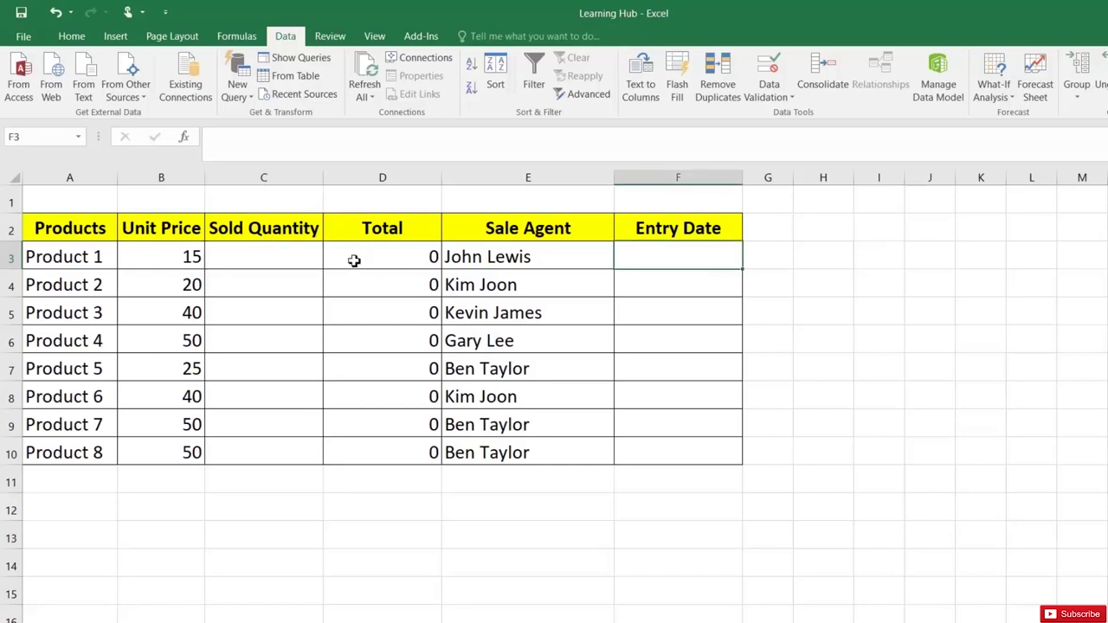
left_click(301, 260)
type("dddd")
key("Return")
left_click(640, 254)
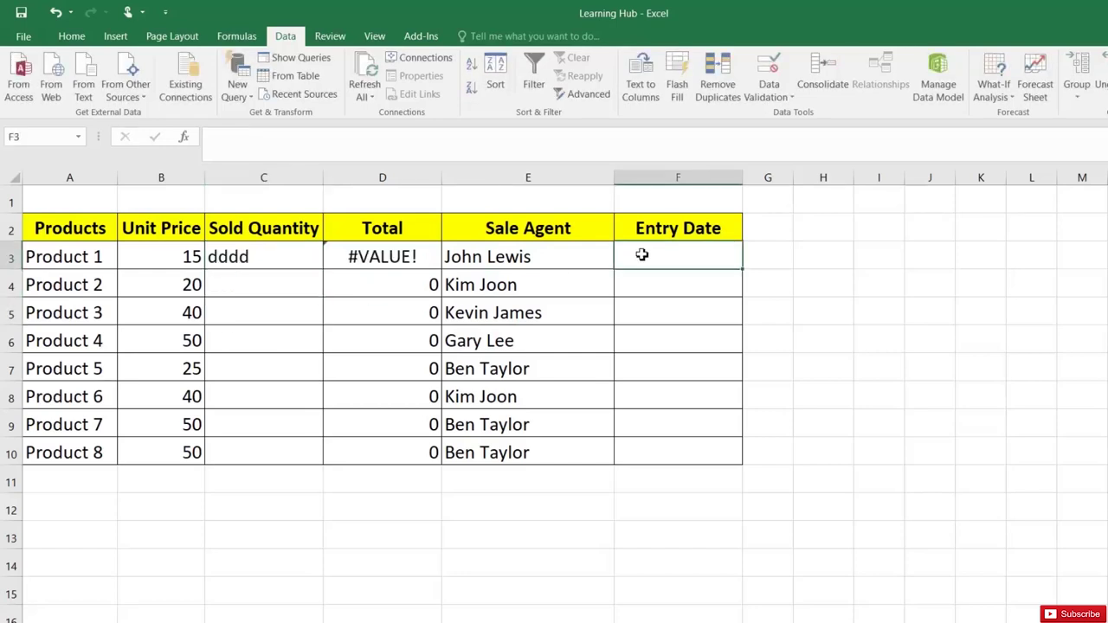
type("dfsdfs")
key("Return")
left_click(680, 340)
type("d")
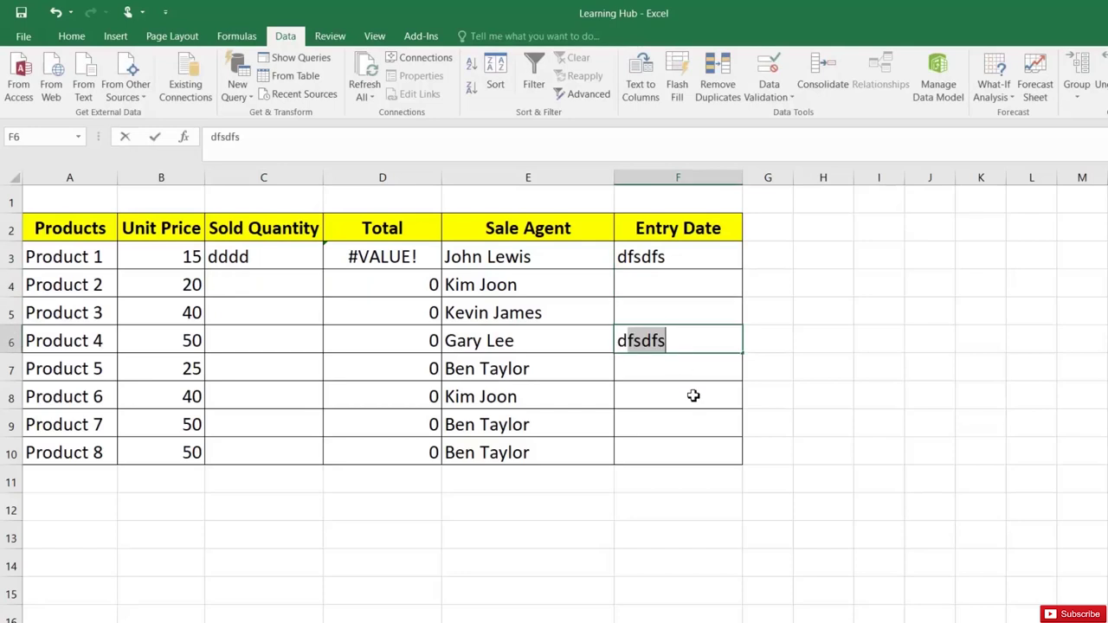
key("Return")
Delete the test entries, then select C3:C9 and F3:F9 and return to C3
left_click_drag(650, 262, 650, 343)
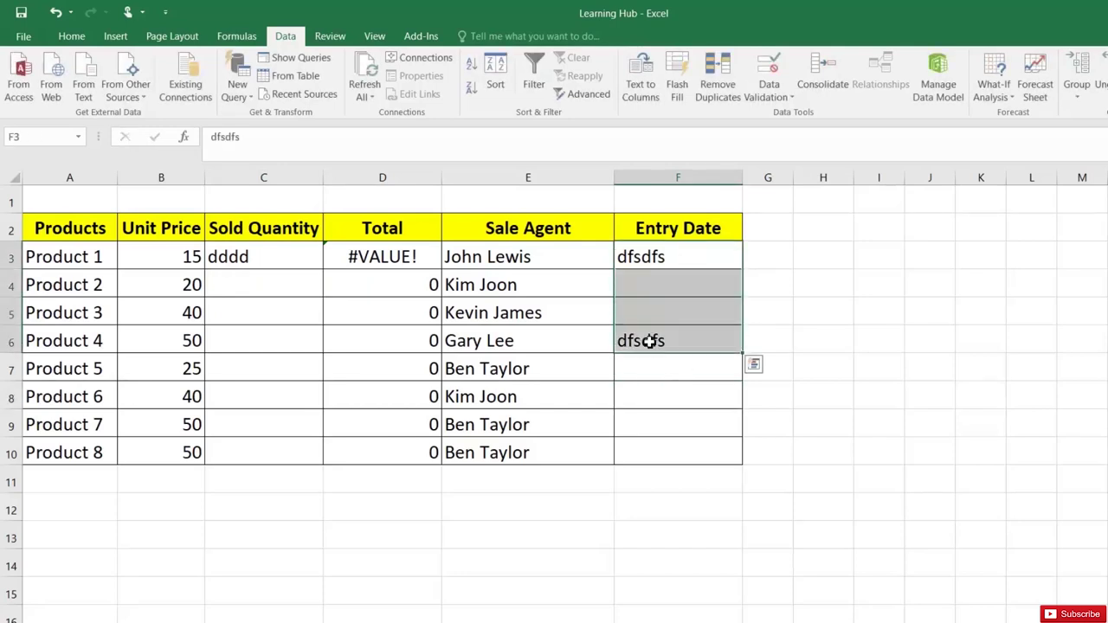
key("Delete")
left_click(272, 275)
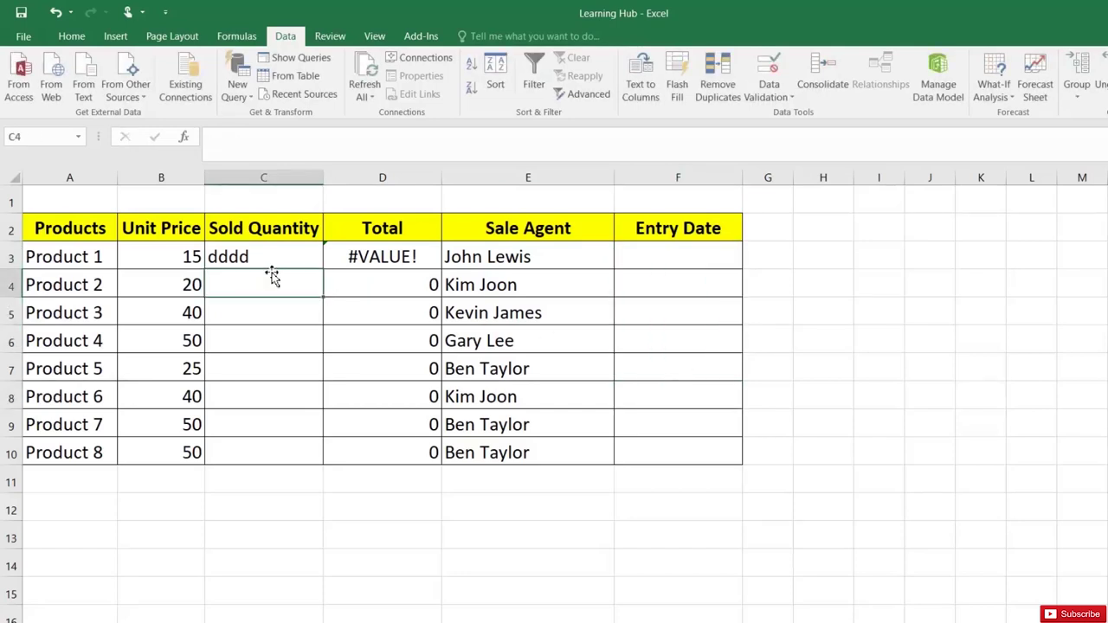
left_click(269, 253)
key("Delete")
left_click_drag(269, 255, 269, 279)
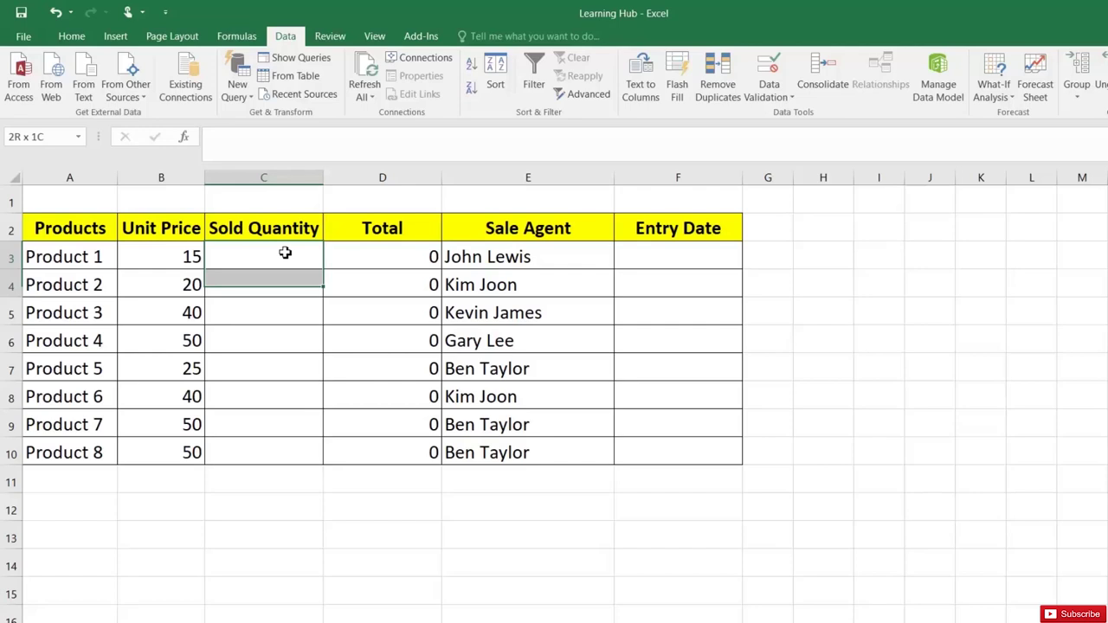
left_click_drag(287, 253, 289, 419)
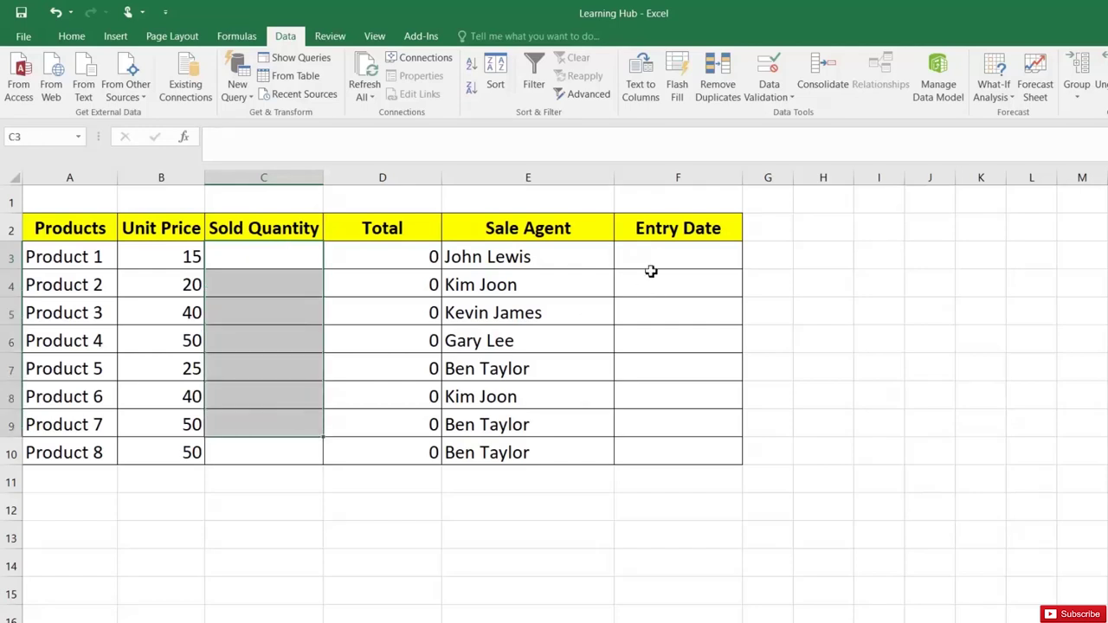
left_click_drag(651, 271, 655, 417)
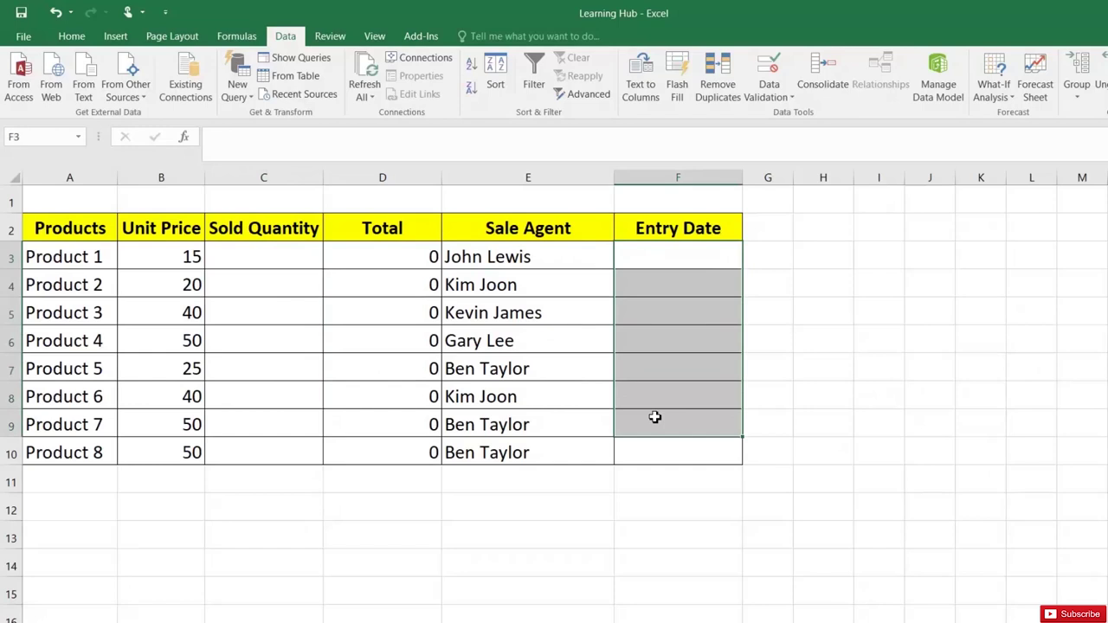
left_click(246, 260)
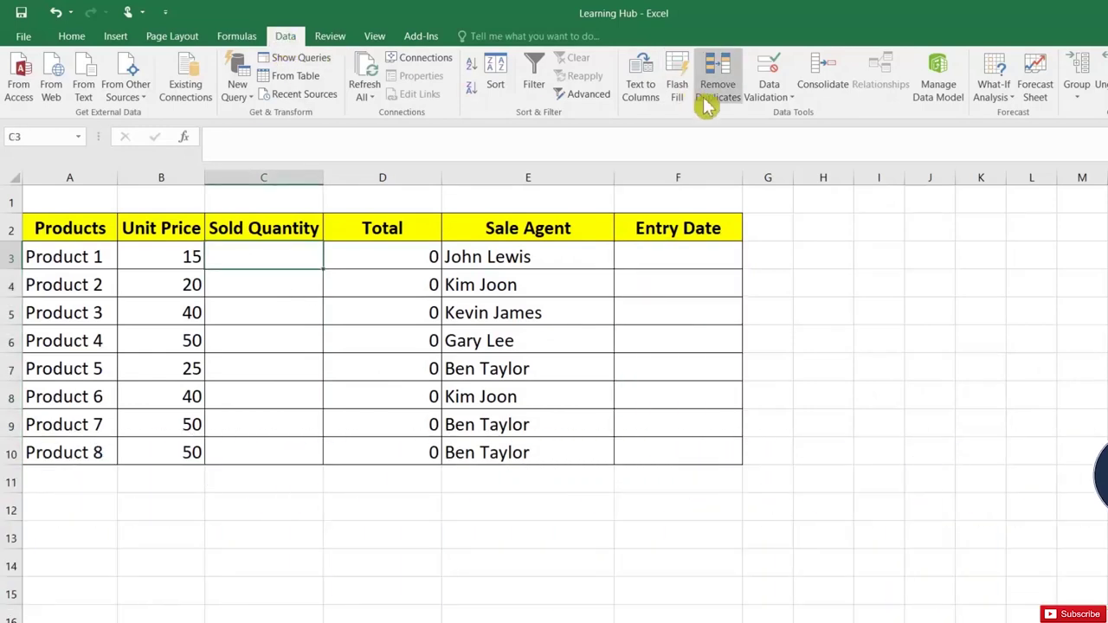
Restrict C3 to whole numbers from 0 to 1000, with Ignore blank unchecked
left_click(779, 100)
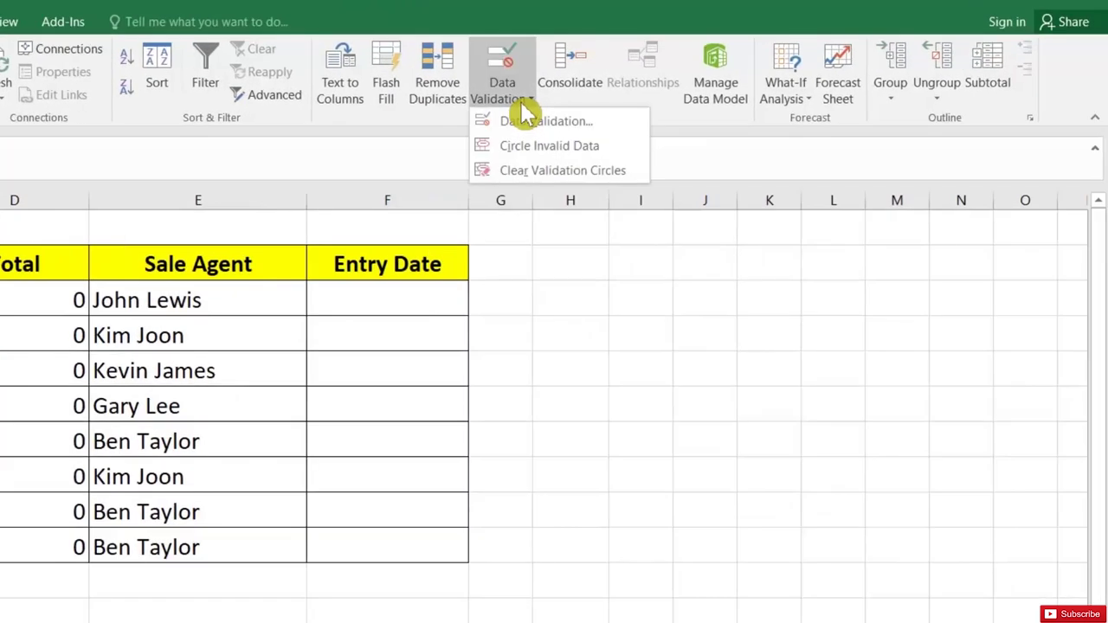
left_click(530, 127)
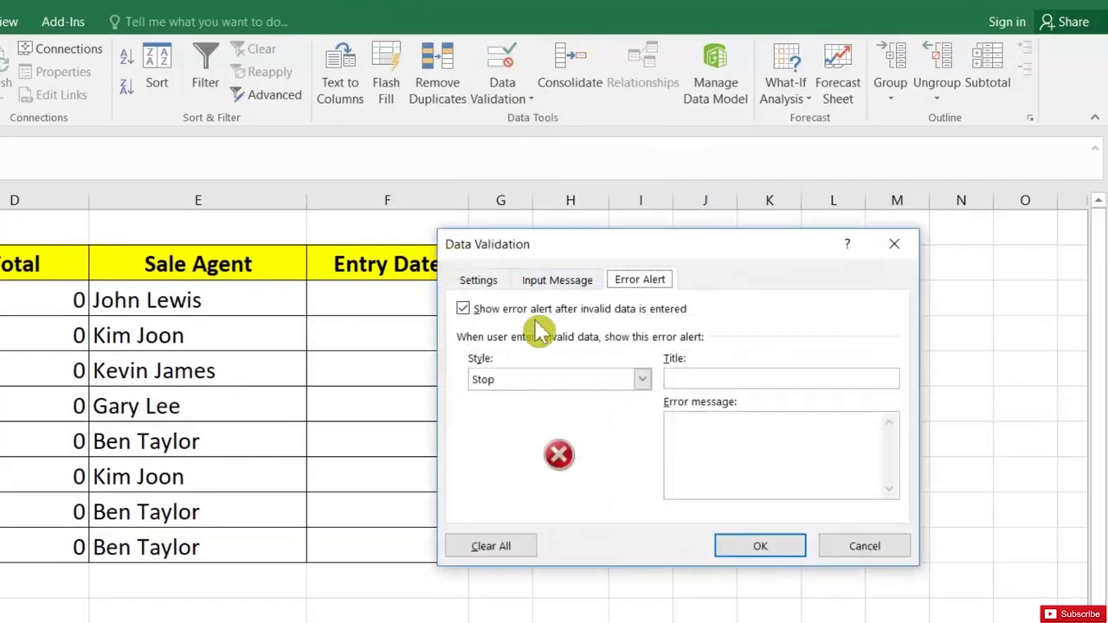
left_click(482, 282)
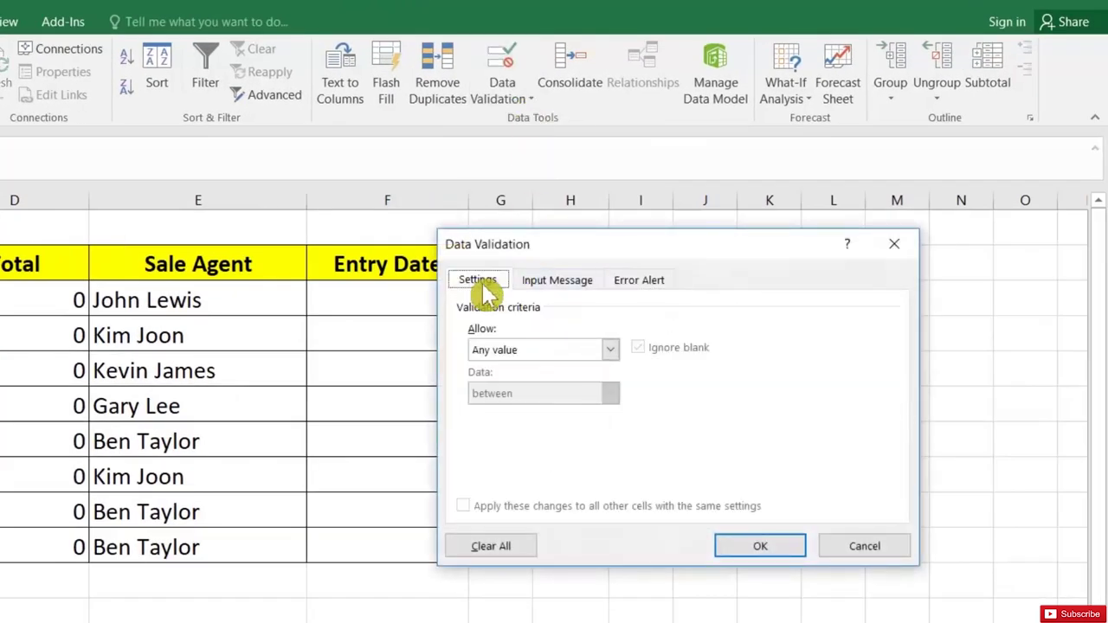
left_click(537, 352)
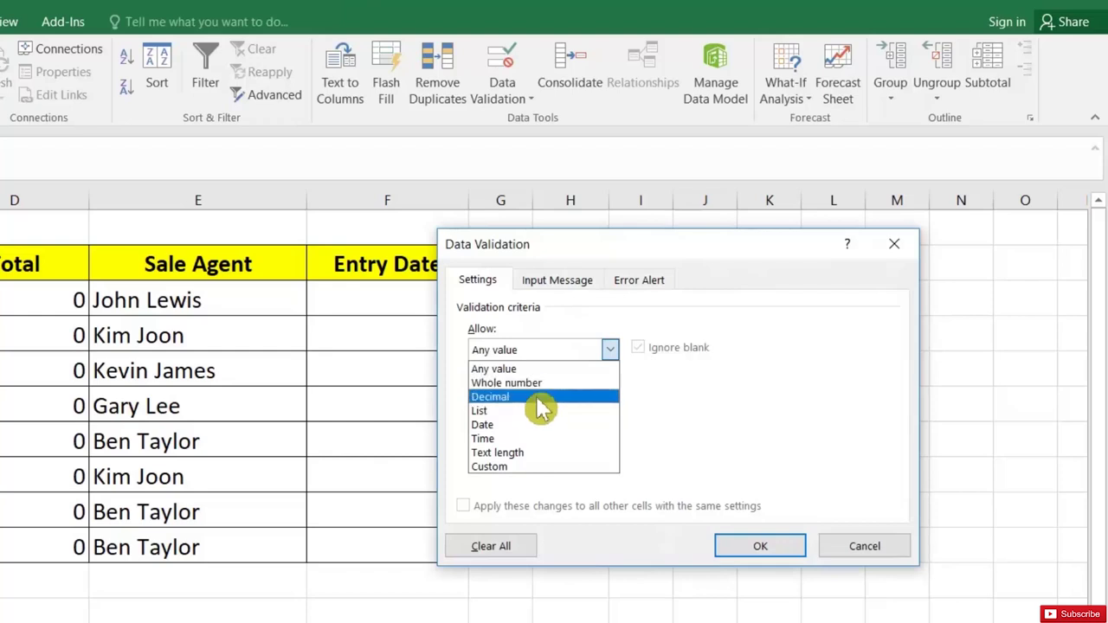
left_click(542, 386)
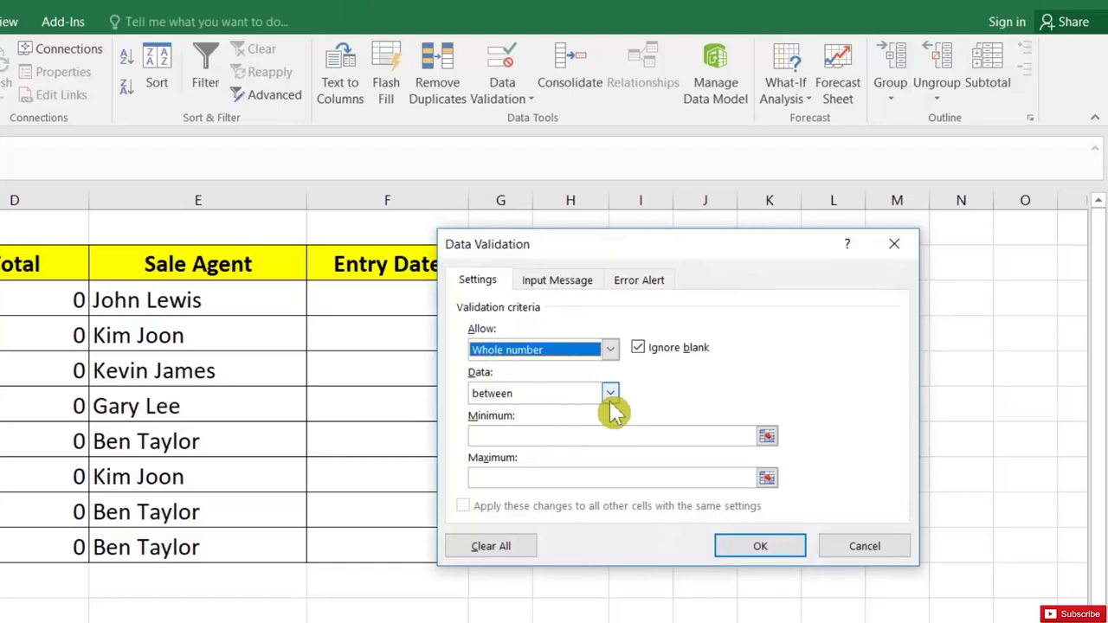
left_click(569, 435)
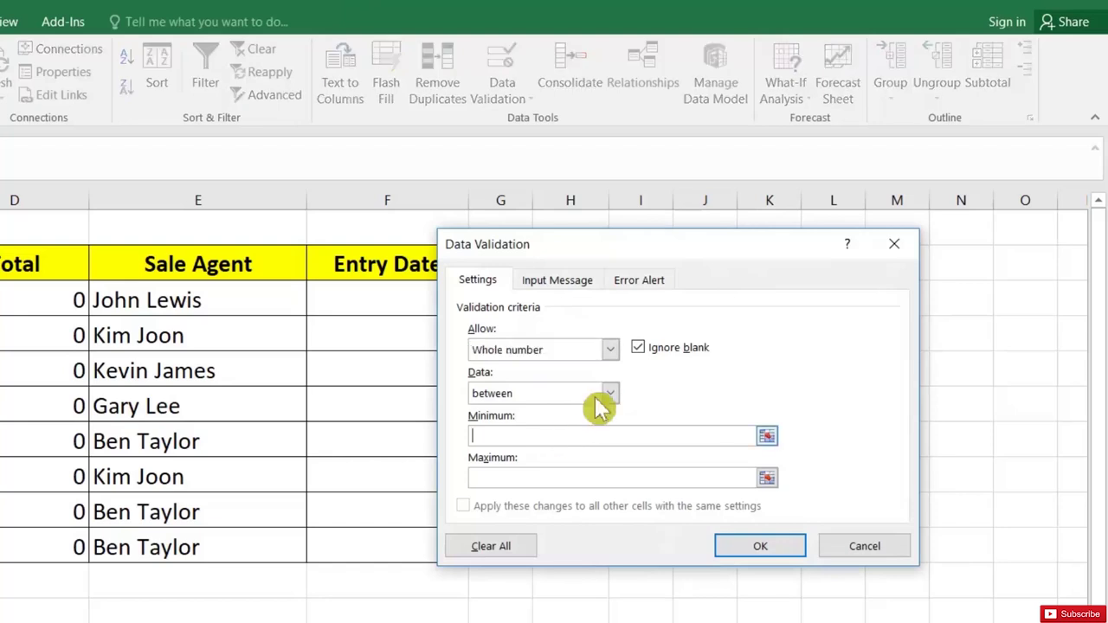
left_click(638, 347)
left_click(537, 435)
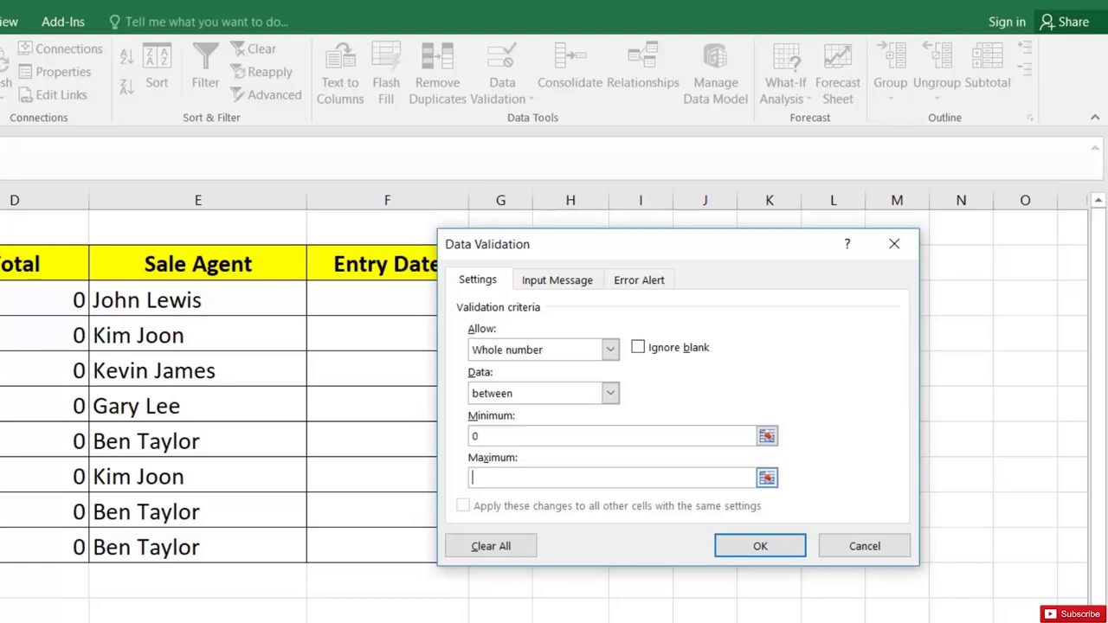
left_click(612, 478)
type("1000")
left_click(740, 552)
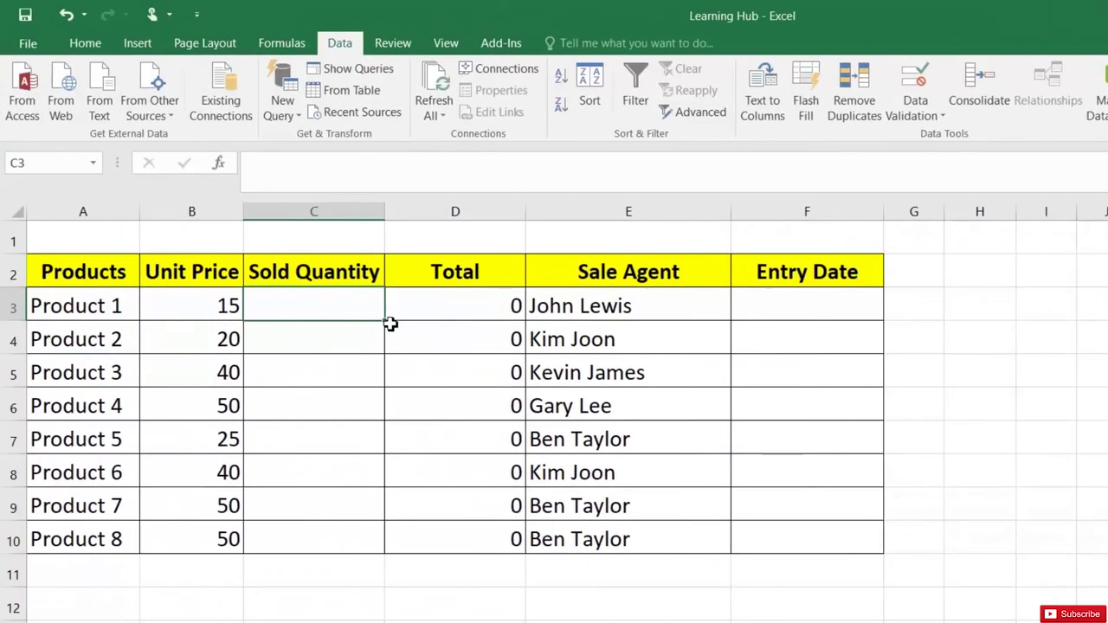
Fill the quantity rule down to C10 and restrict F3:F10 to dates 01-01-2020 to 31-12-2020
left_click_drag(383, 324, 363, 539)
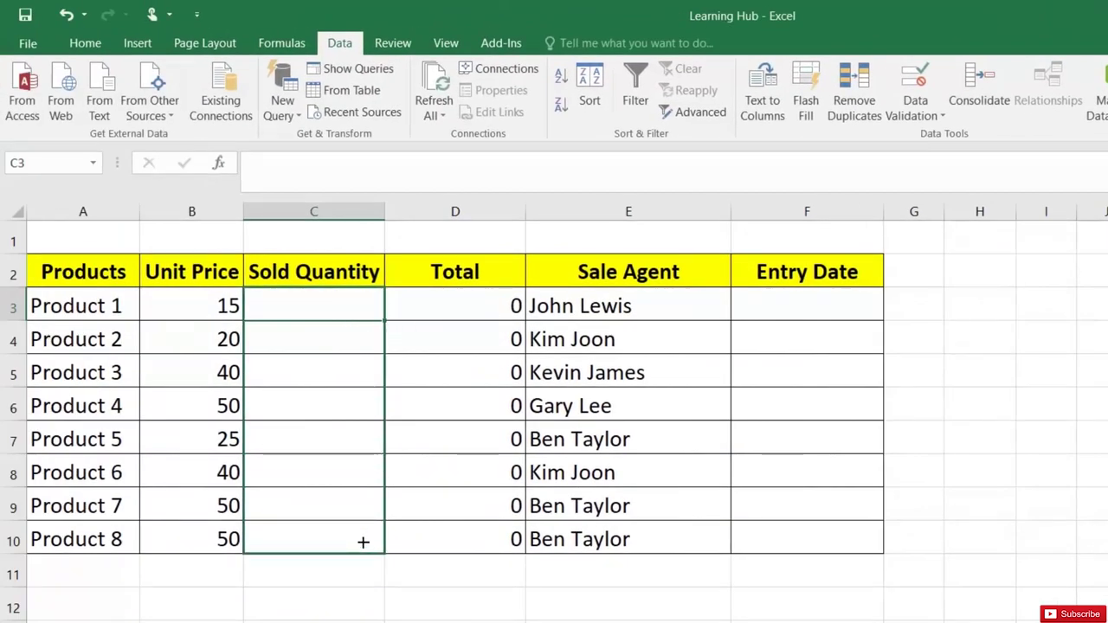
left_click(806, 304)
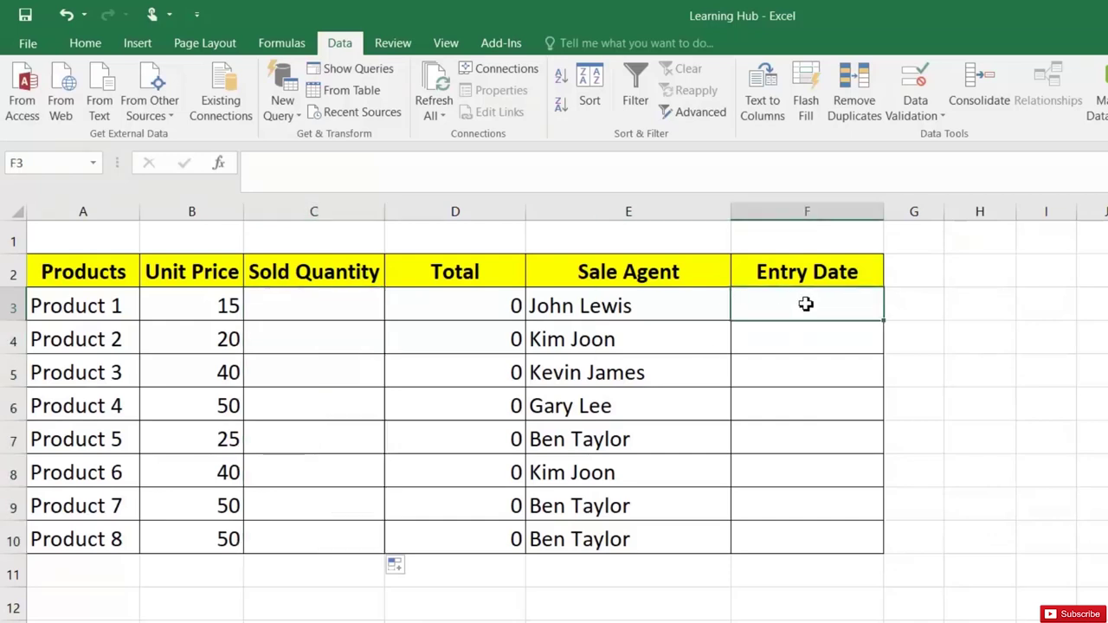
left_click(905, 121)
left_click(940, 136)
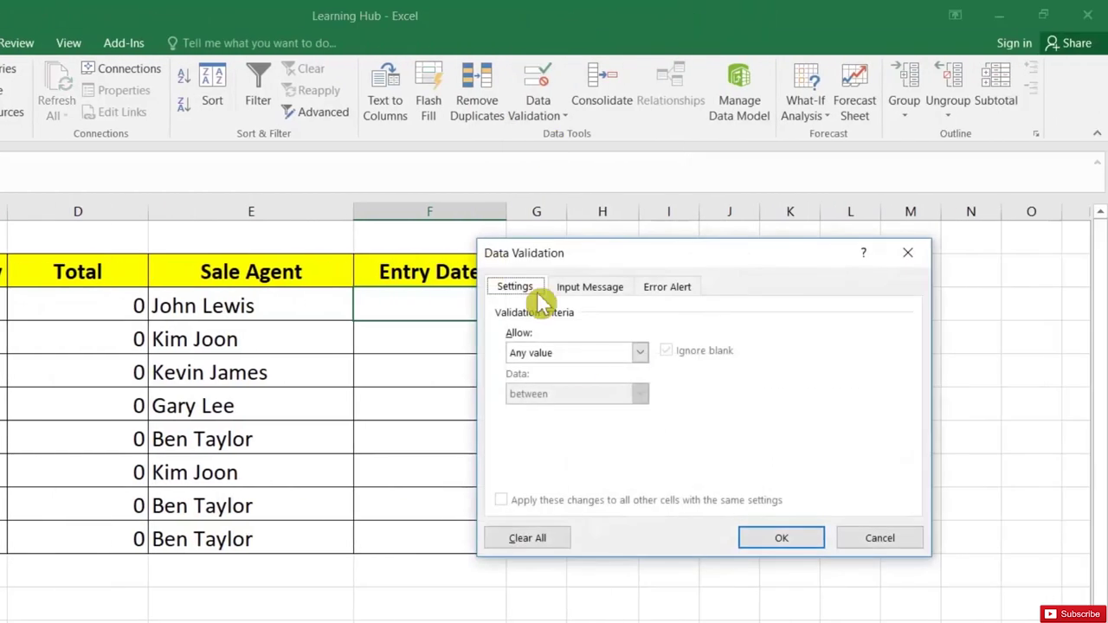
left_click(594, 355)
left_click(572, 425)
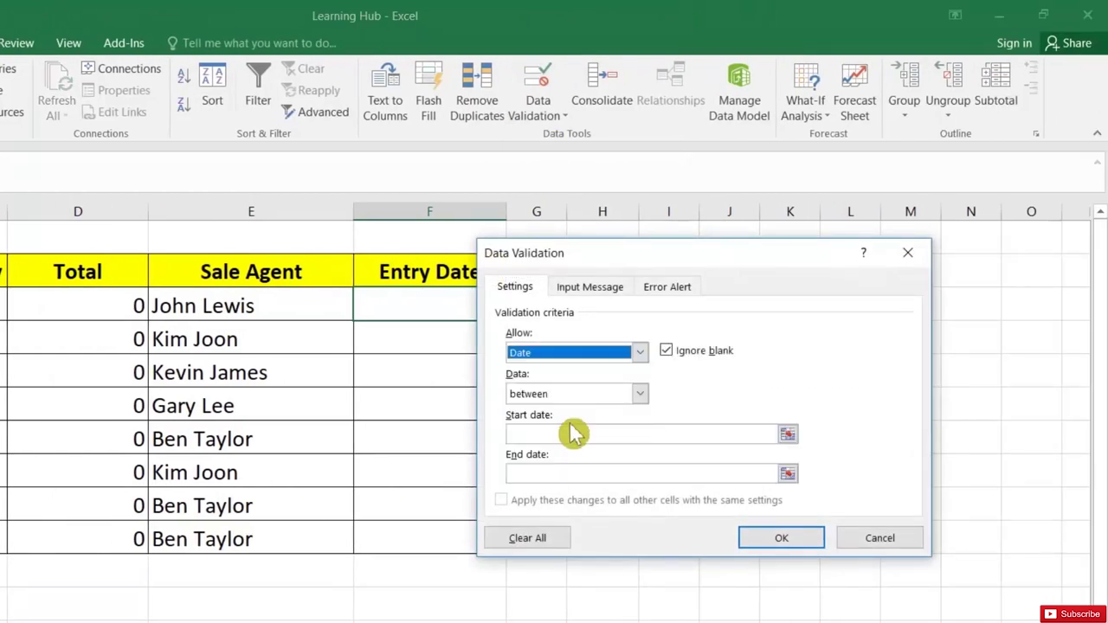
left_click(606, 433)
type("01-01-2020")
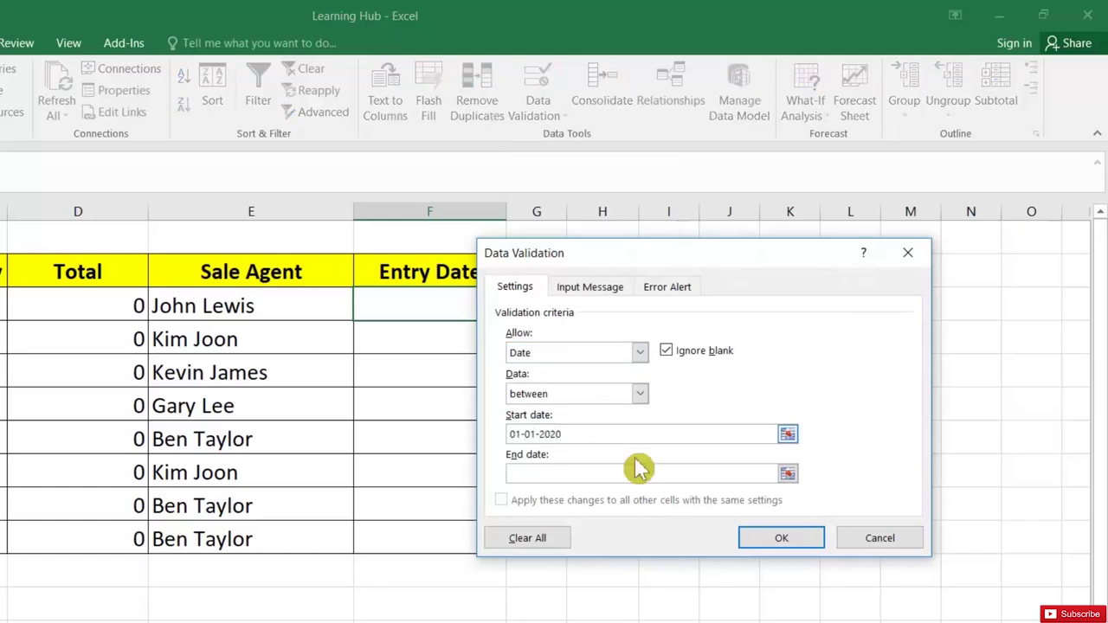
left_click(638, 472)
type("31-12")
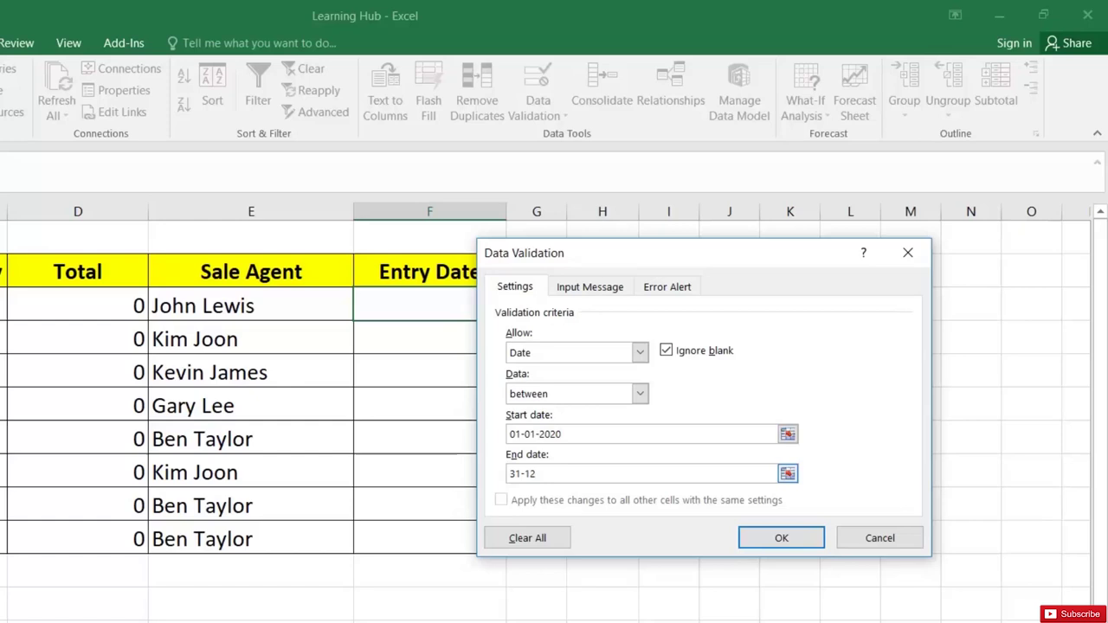
type("-2020")
left_click(778, 538)
left_click_drag(823, 298, 821, 512)
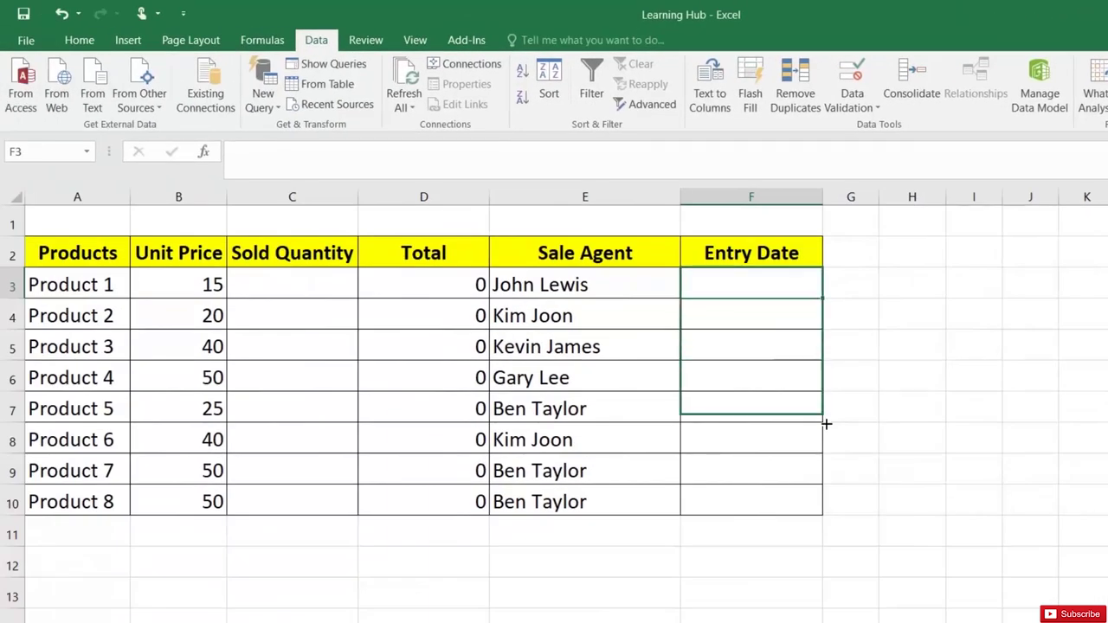
left_click(314, 291)
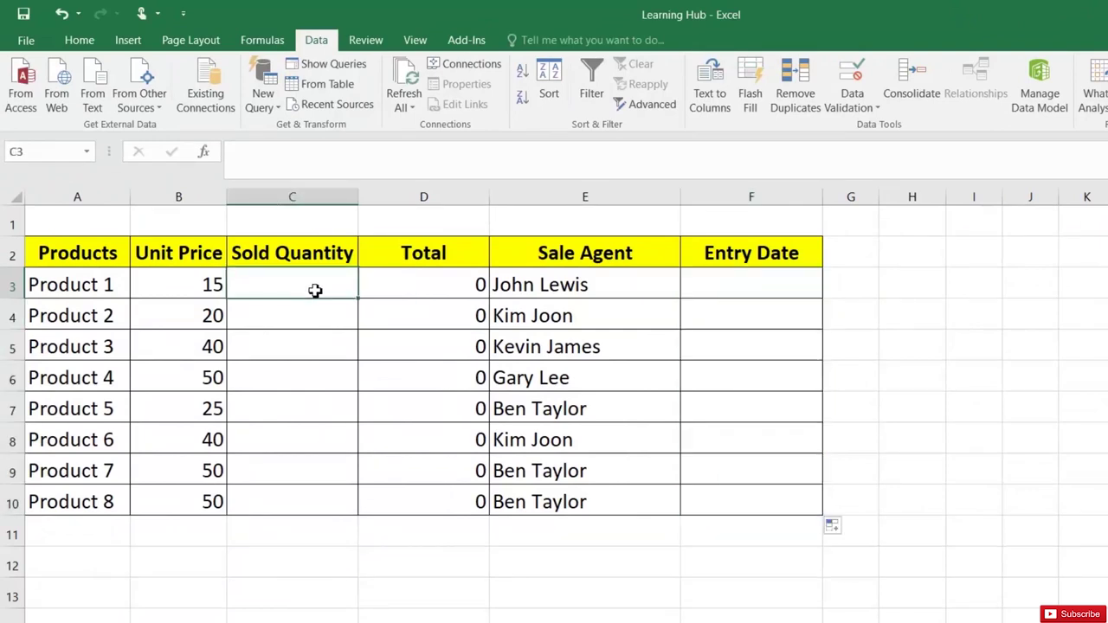
Test the quantity rule in C3 with text, a date and 22.22, cancelling rejected entries
type("dfsd")
key("Return")
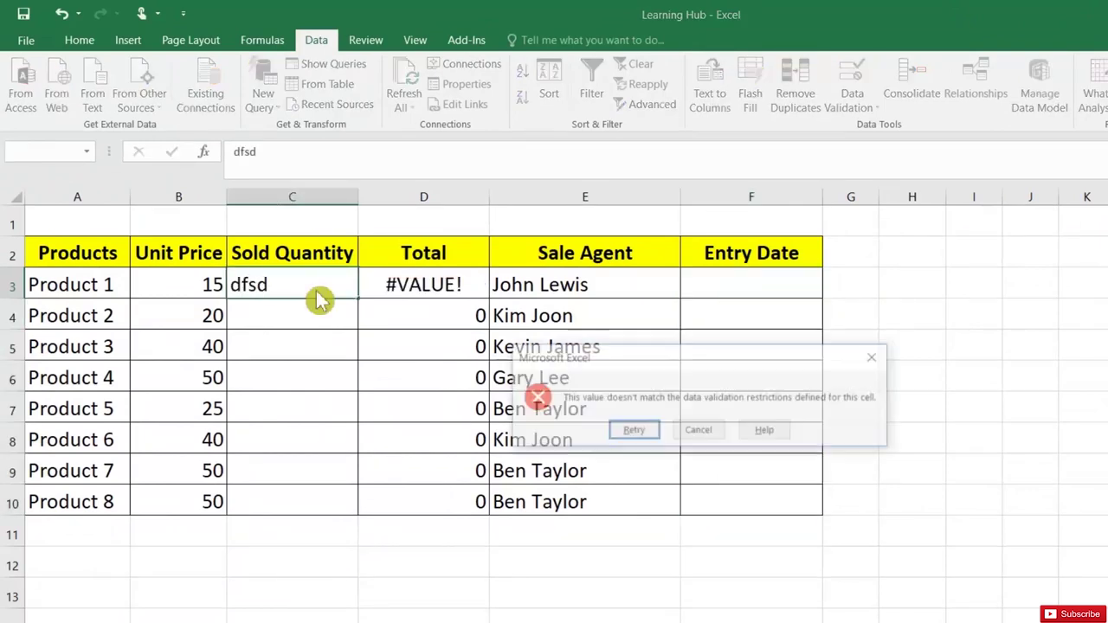
left_click(699, 430)
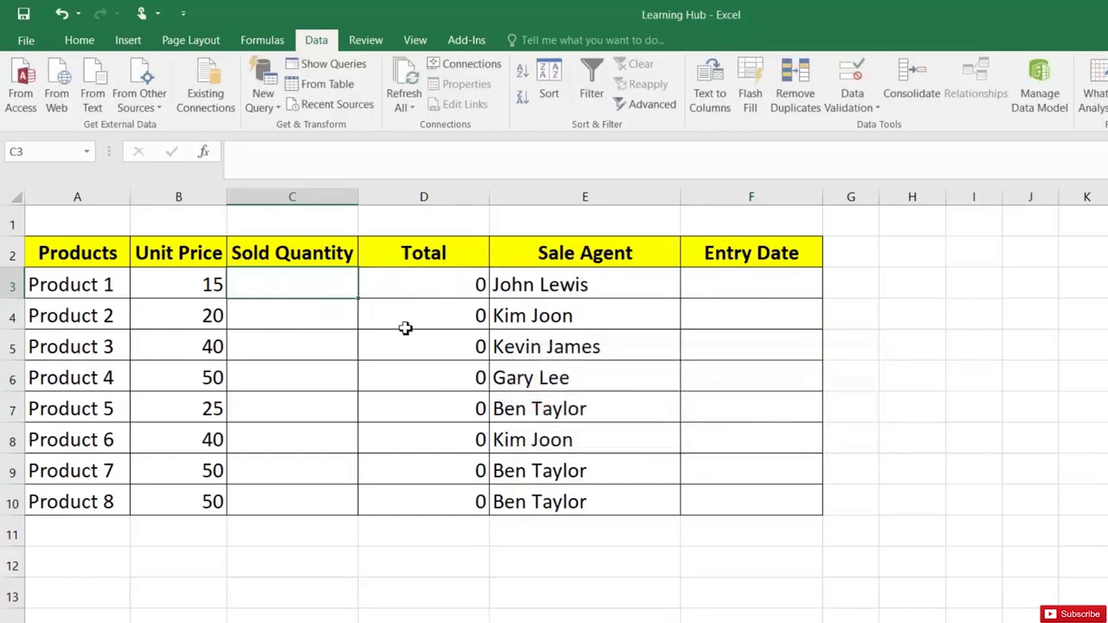
type("12-12-")
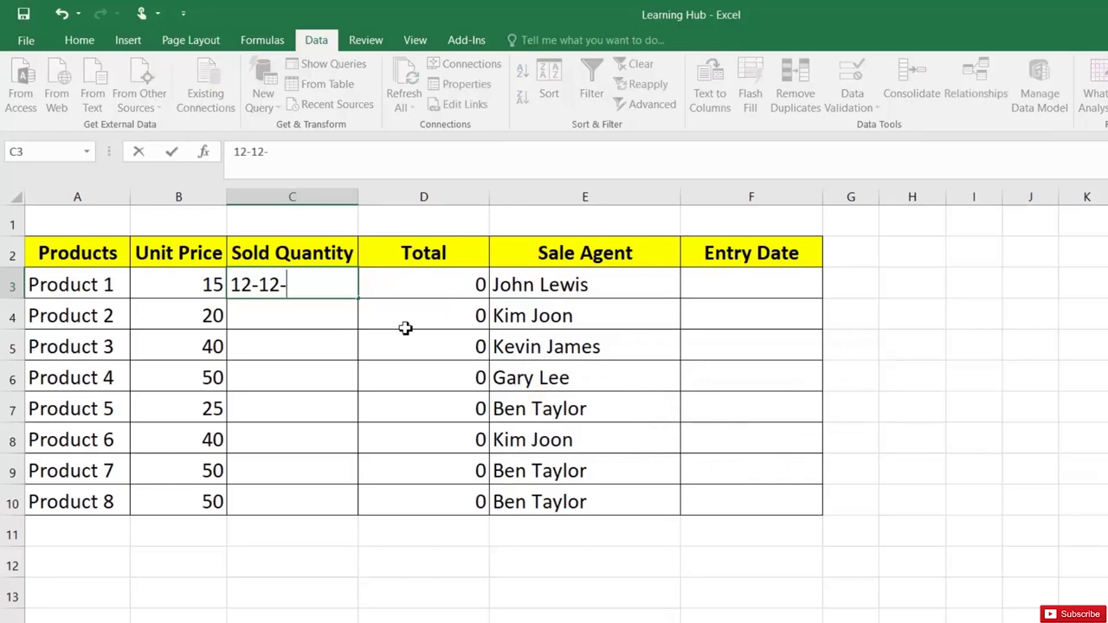
type("2020")
key("Return")
key("Return")
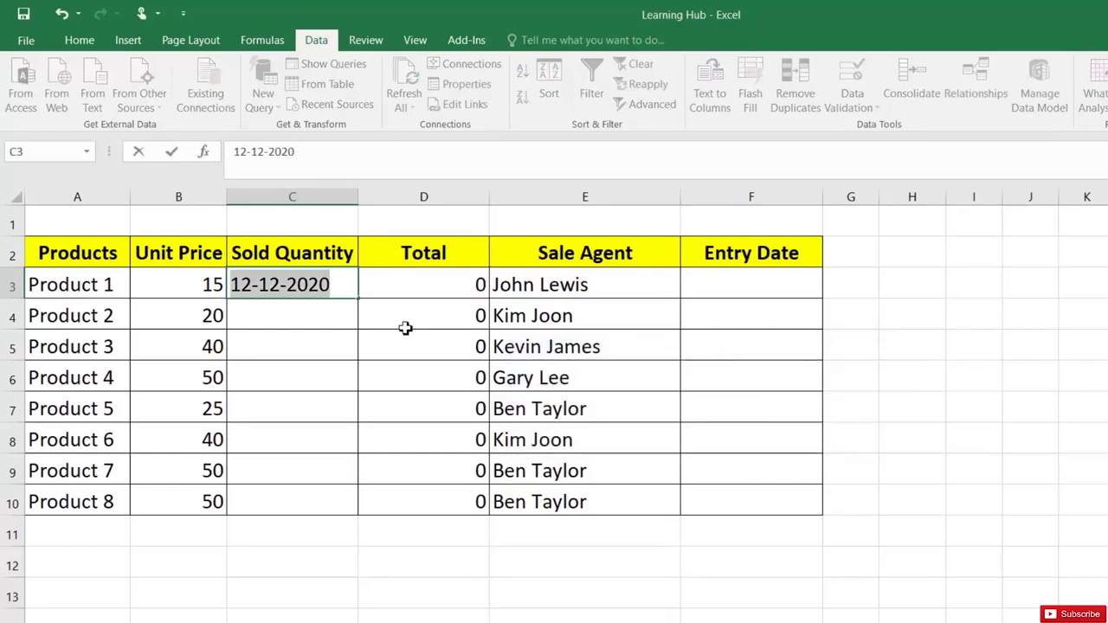
type("22")
key("Return")
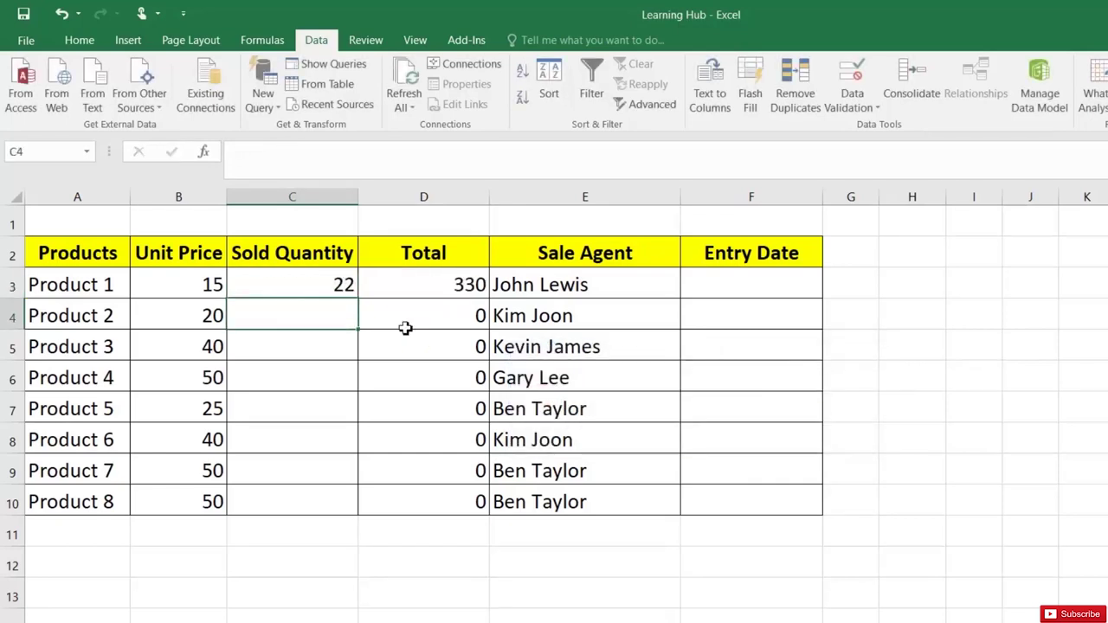
key("Up")
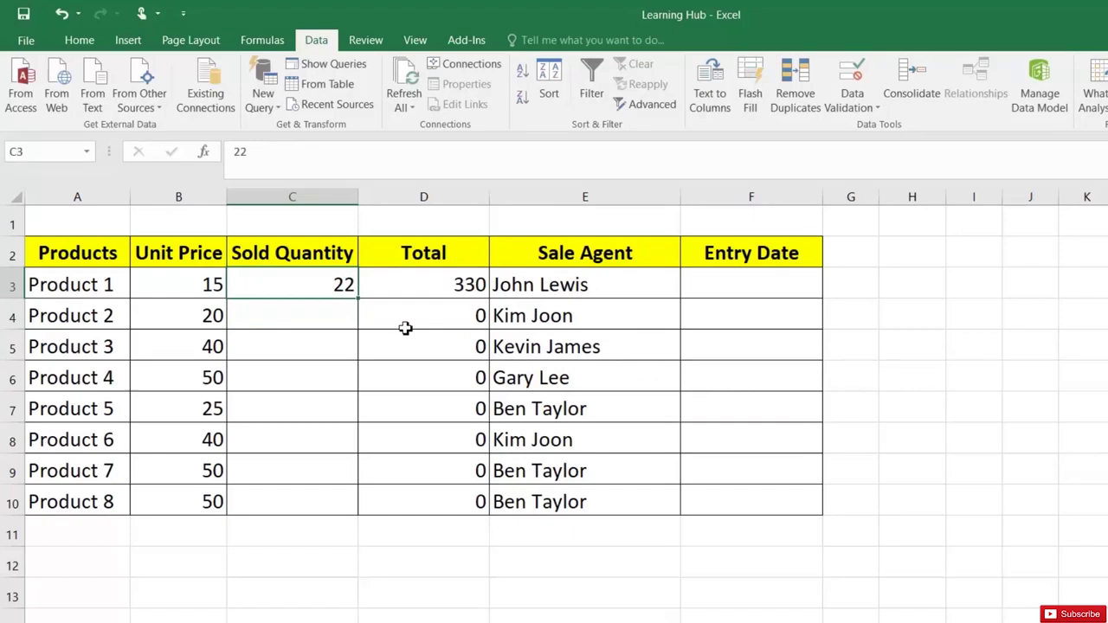
type("22.")
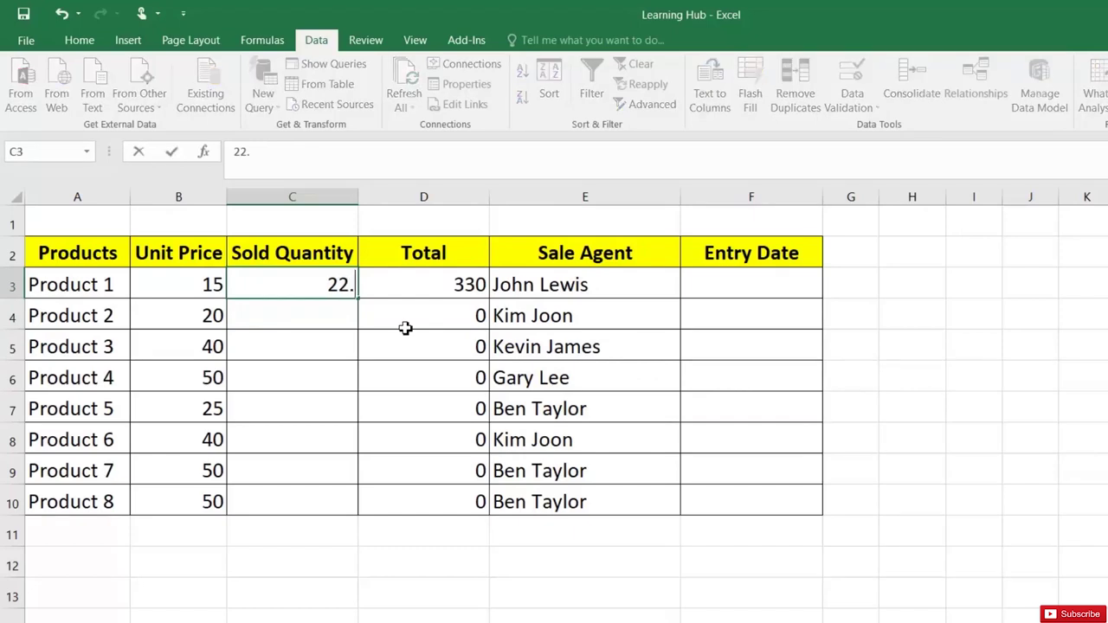
type("22")
key("Return")
key("Tab")
key("Return")
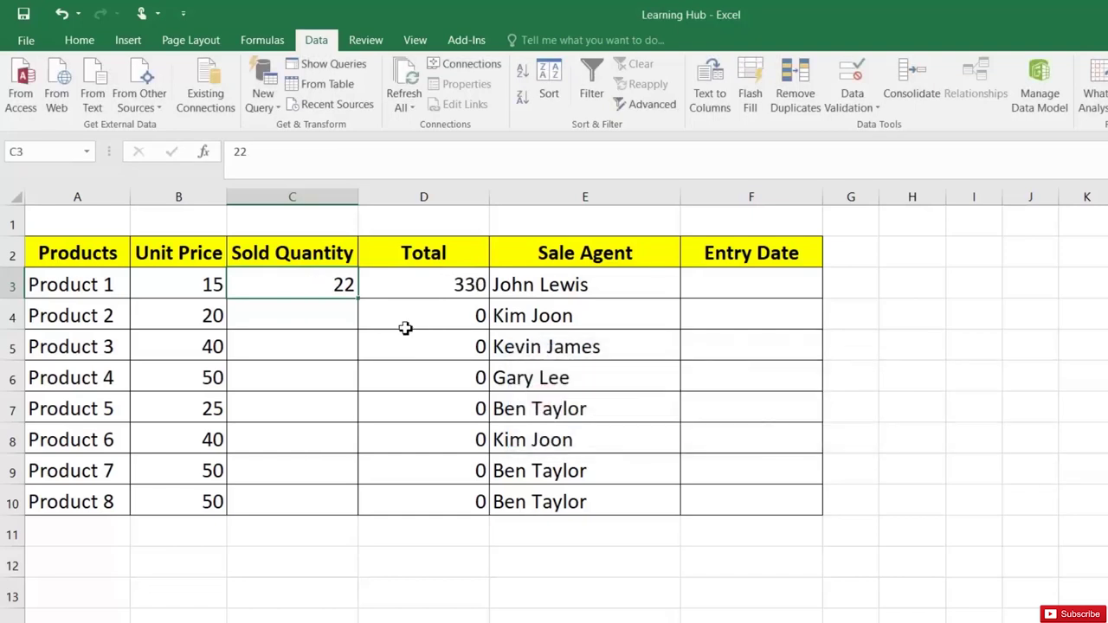
Test the upper limit with 1011, then enter quantities 33, 344 and 434 in C3:C5
key("F2")
key("BackSpace")
key("BackSpace")
type("101")
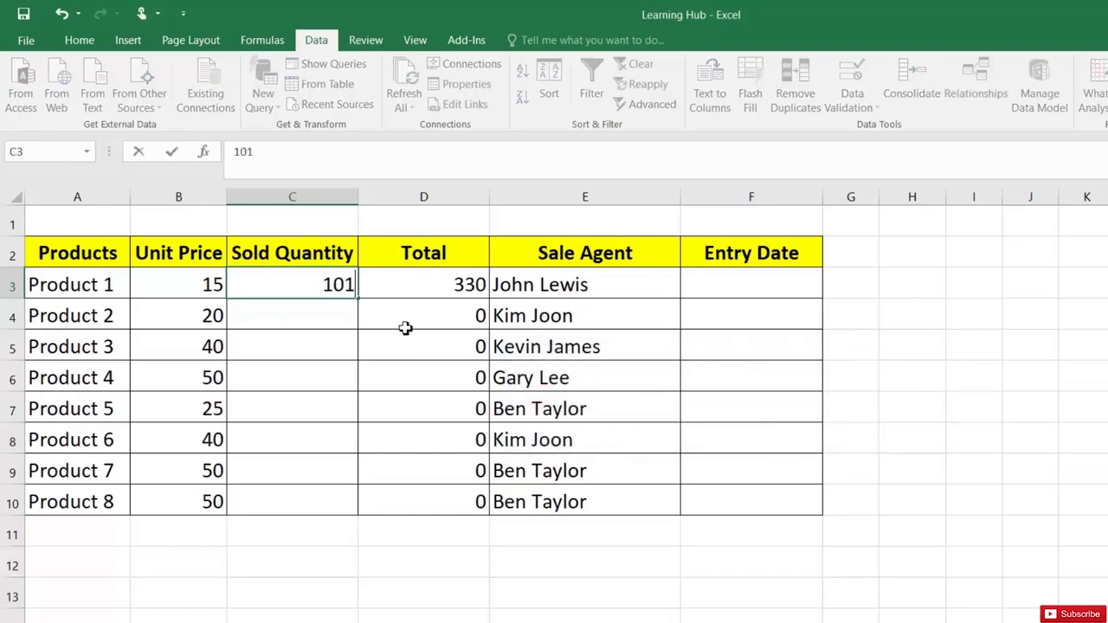
type("1")
key("Return")
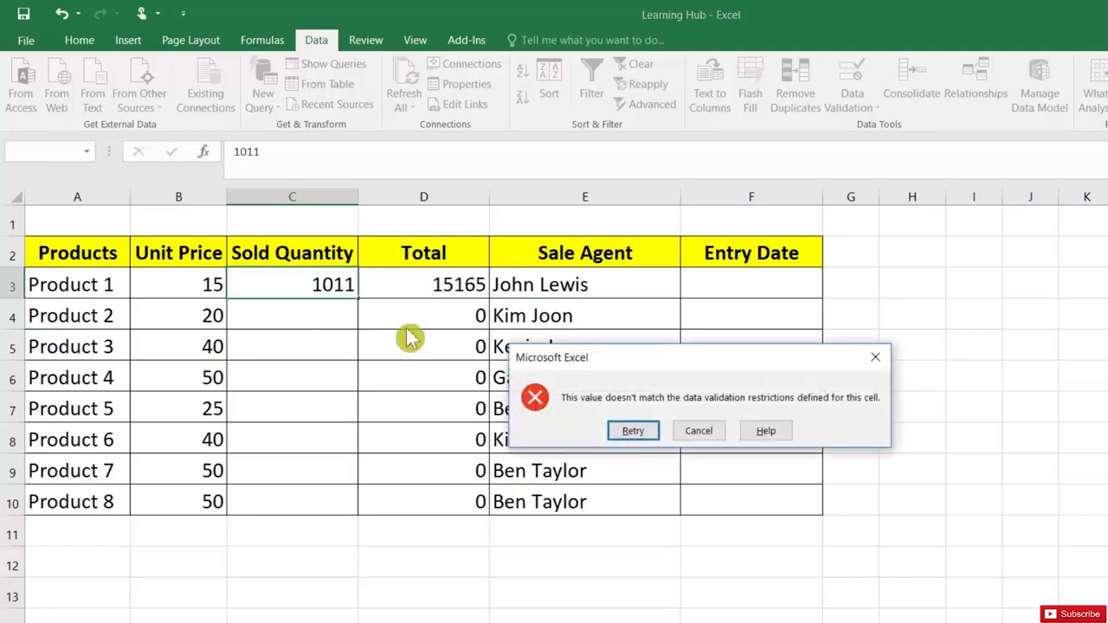
left_click(695, 435)
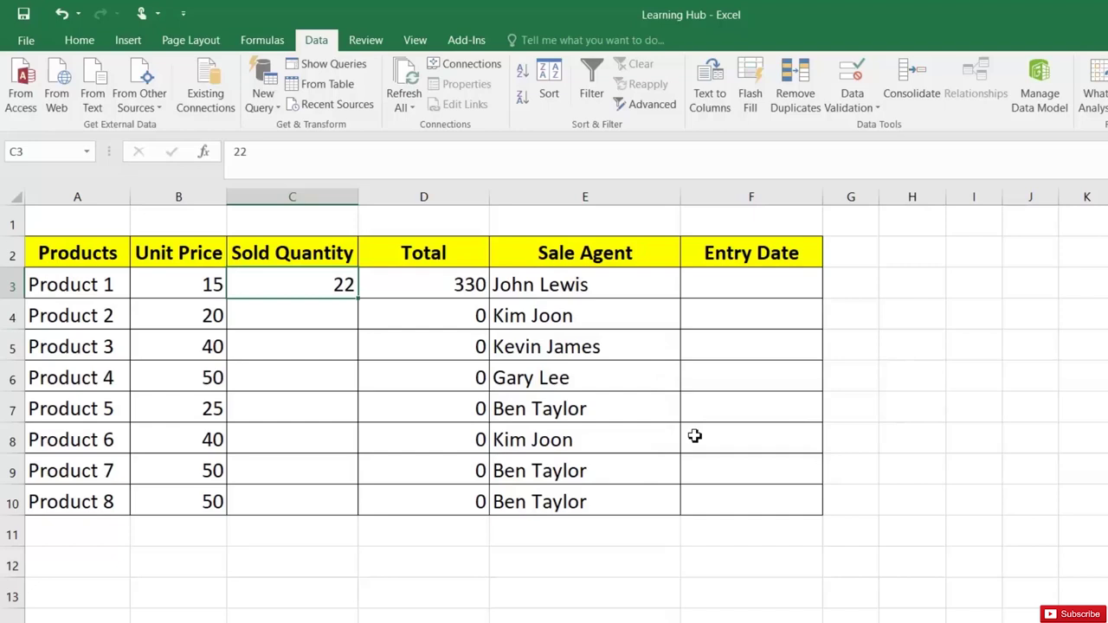
type("3")
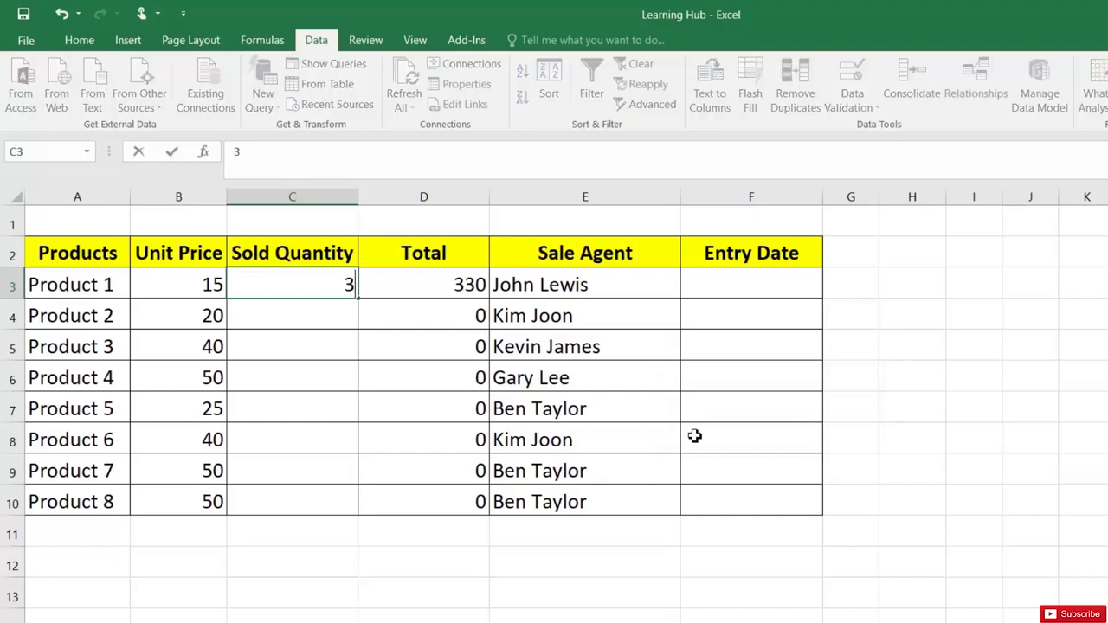
type("3")
key("Return")
type("344")
key("Return")
type("434")
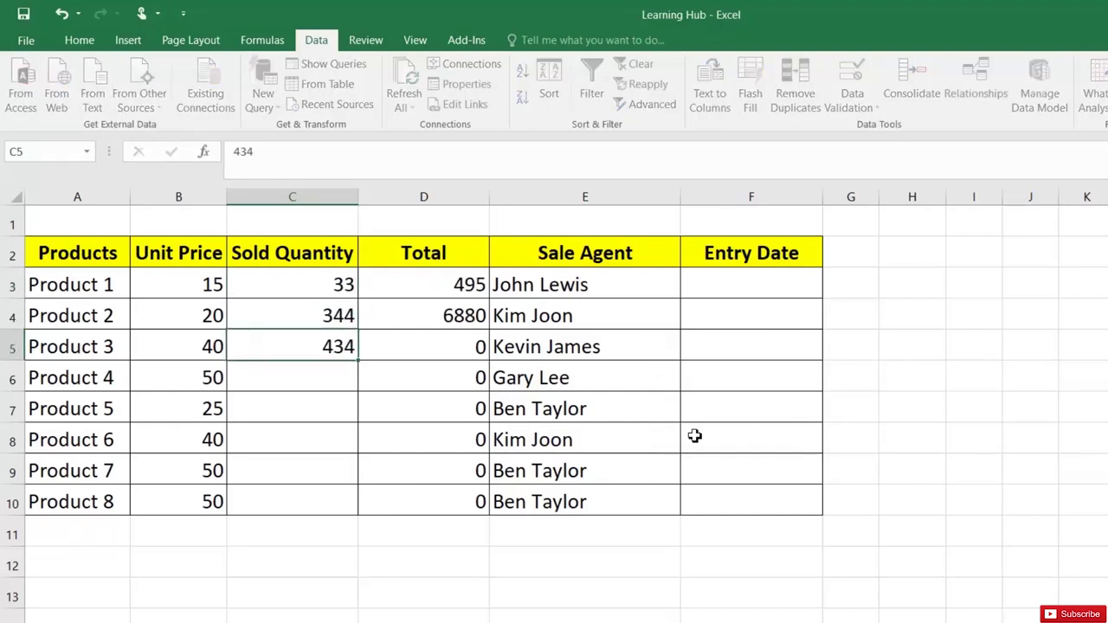
key("Return")
Test the date rule in F3 with 'test', 33, 2019 and 2021 dates, keeping 02-02-2020
left_click(747, 292)
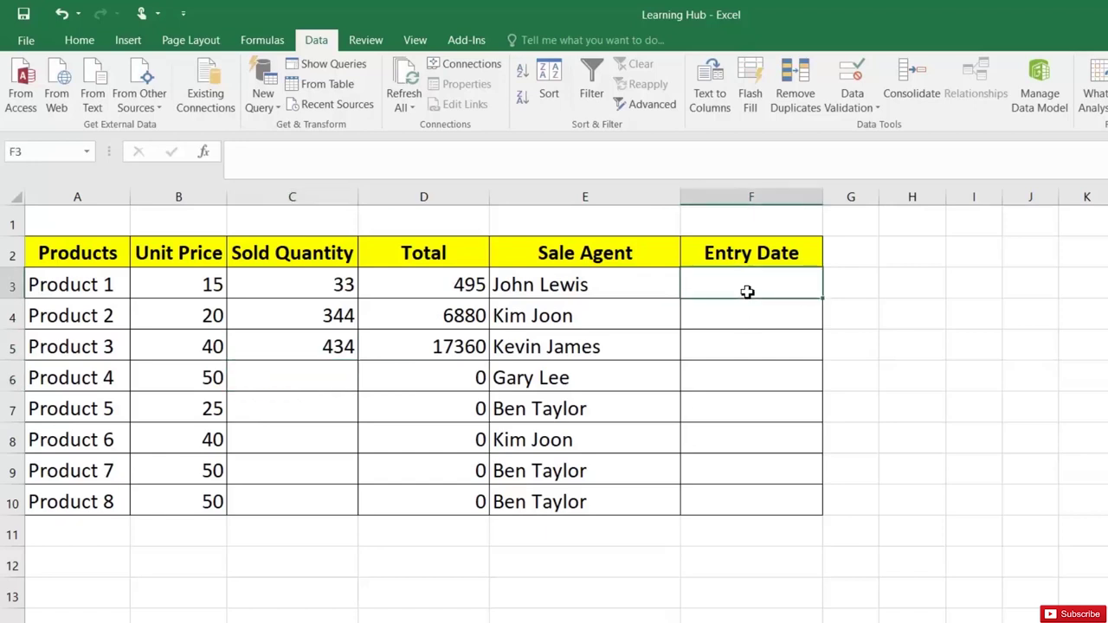
type("test")
key("Return")
key("Return")
type("33")
key("Return")
key("Return")
type("02-02-2020")
key("Return")
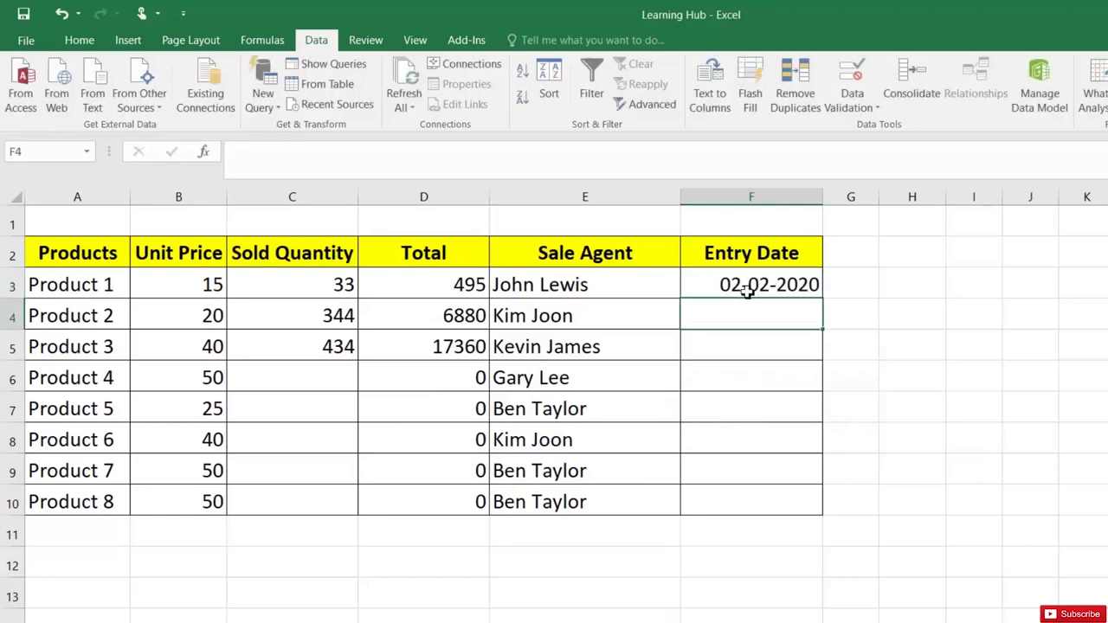
type("01-01-201")
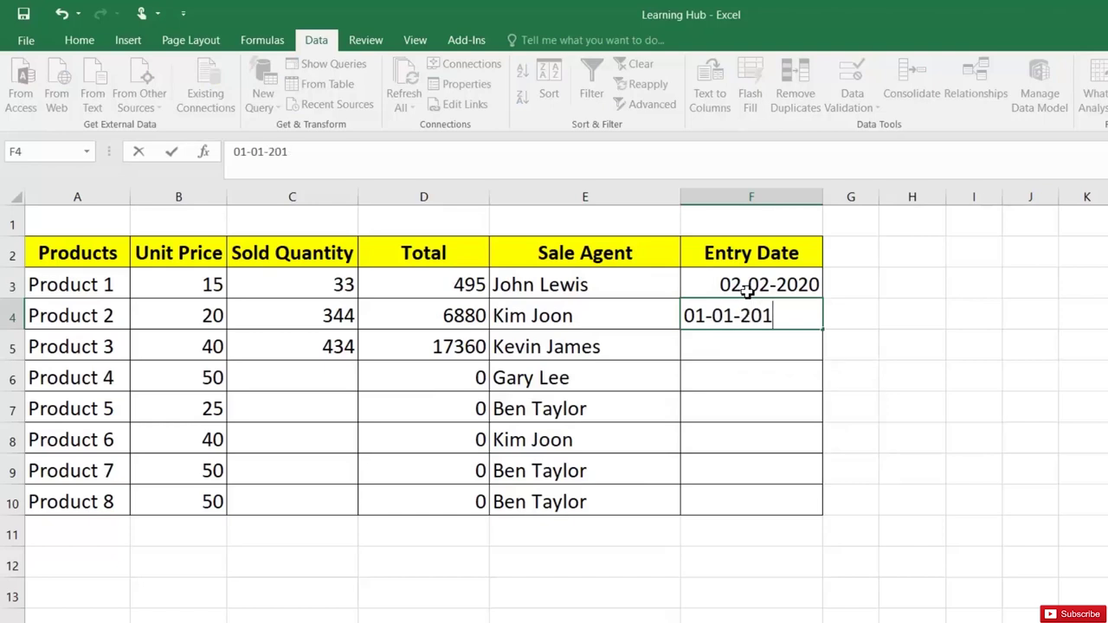
type("9")
key("Return")
key("Return")
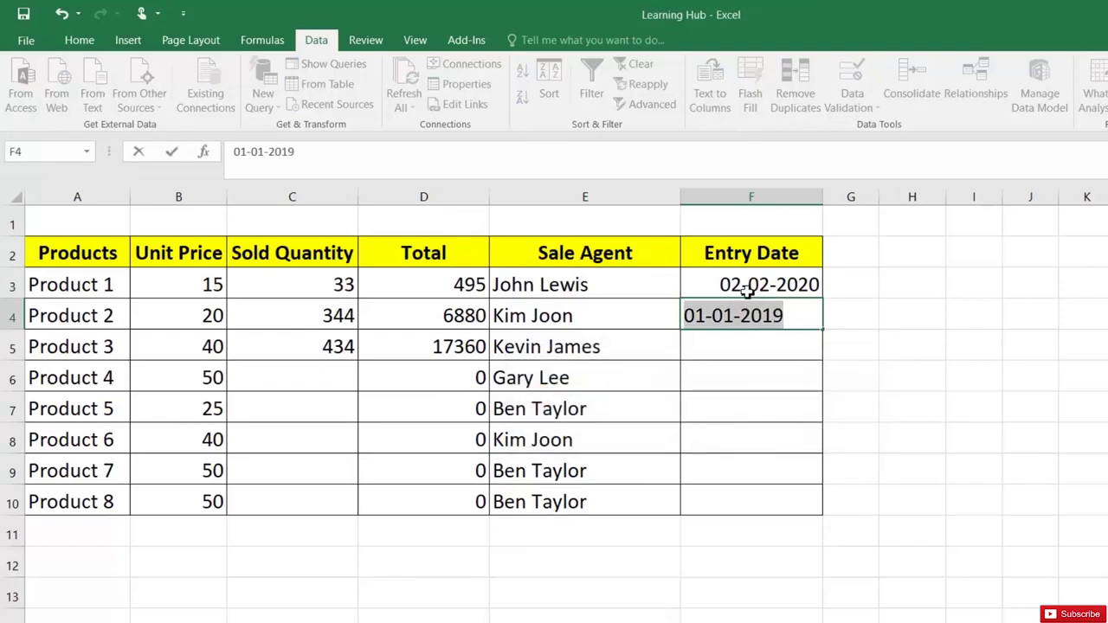
key("End")
key("BackSpace")
key("BackSpace")
type("21")
key("Return")
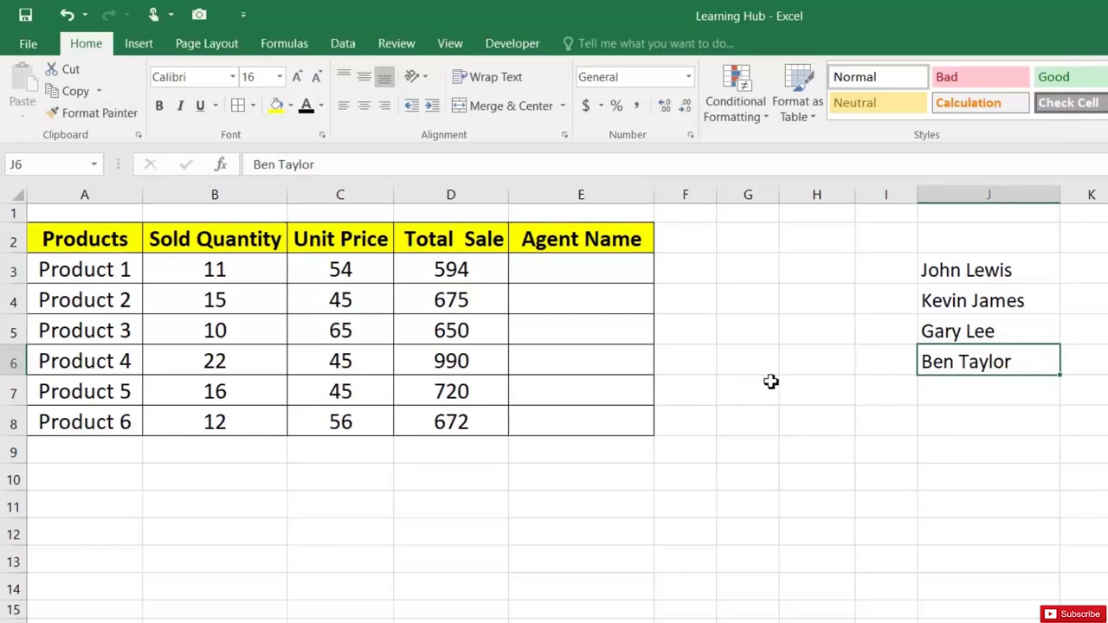
Check the agent names in J3:J6, then enter test text ADFAD in E3 and delete it
left_click(558, 270)
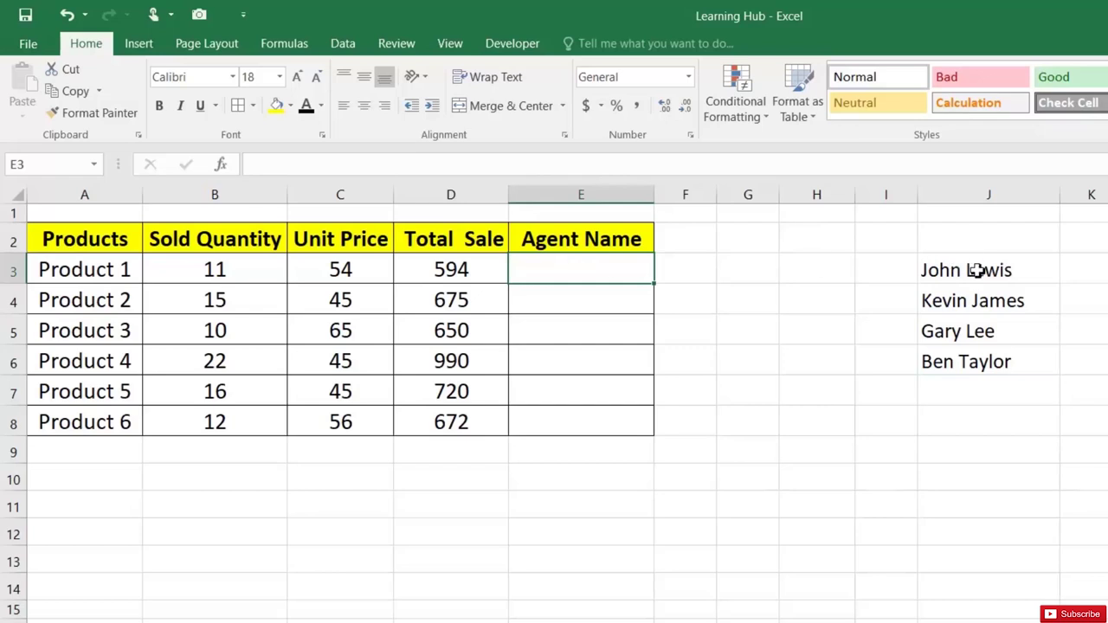
left_click_drag(981, 272, 984, 362)
left_click(603, 274)
type("ADFAD")
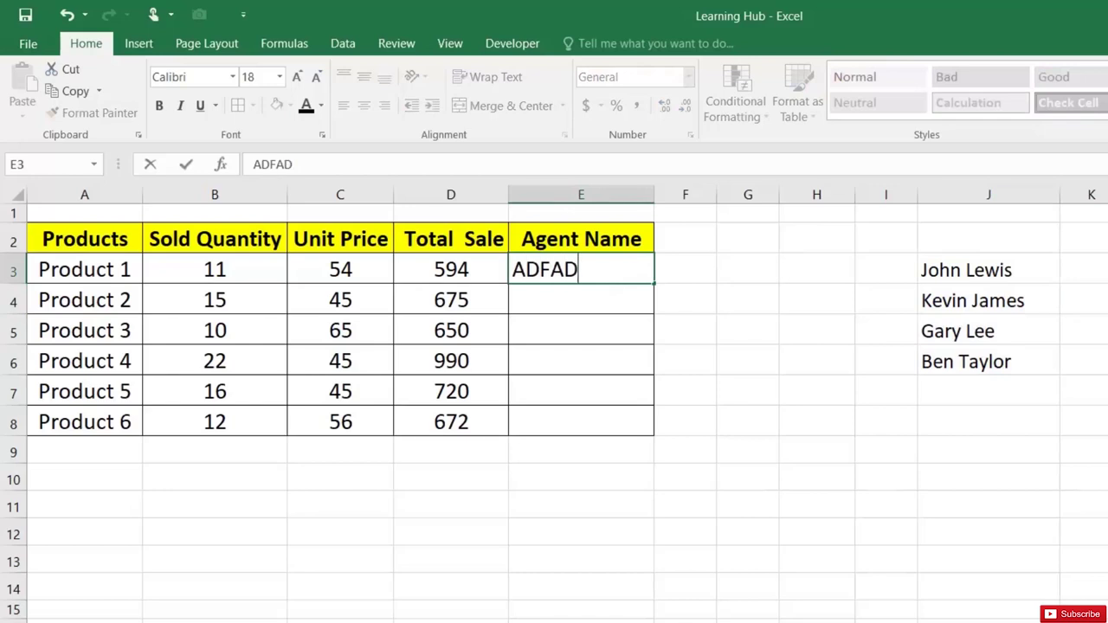
key("Return")
left_click(604, 273)
key("Delete")
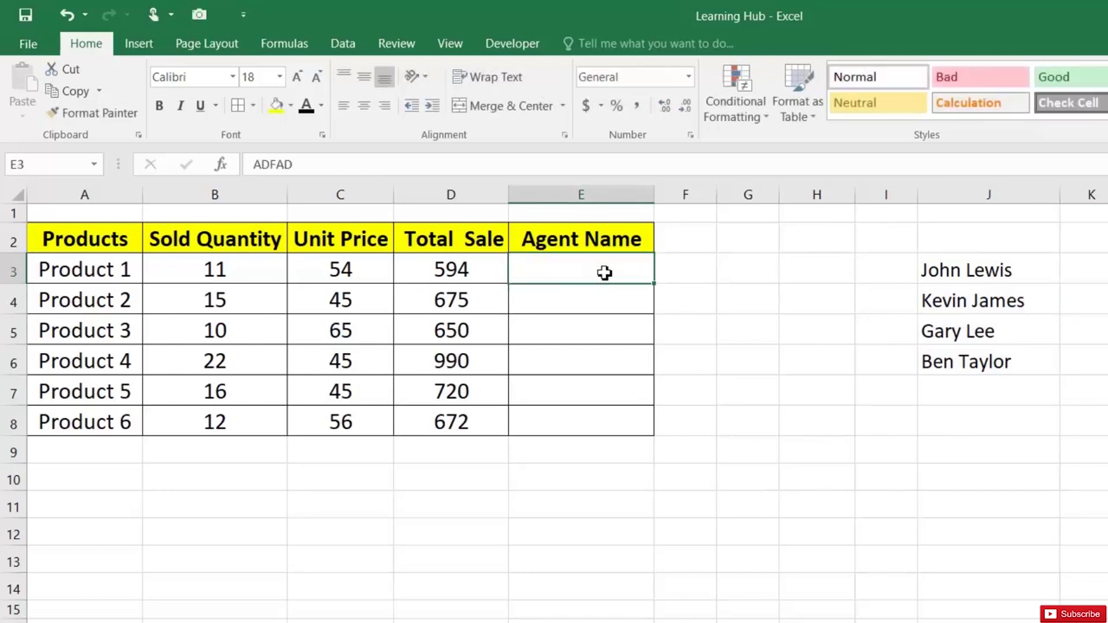
Select the Agent Name cells E3:E8, then E3, and bring up the Data ribbon
left_click_drag(574, 272, 570, 413)
left_click(566, 276)
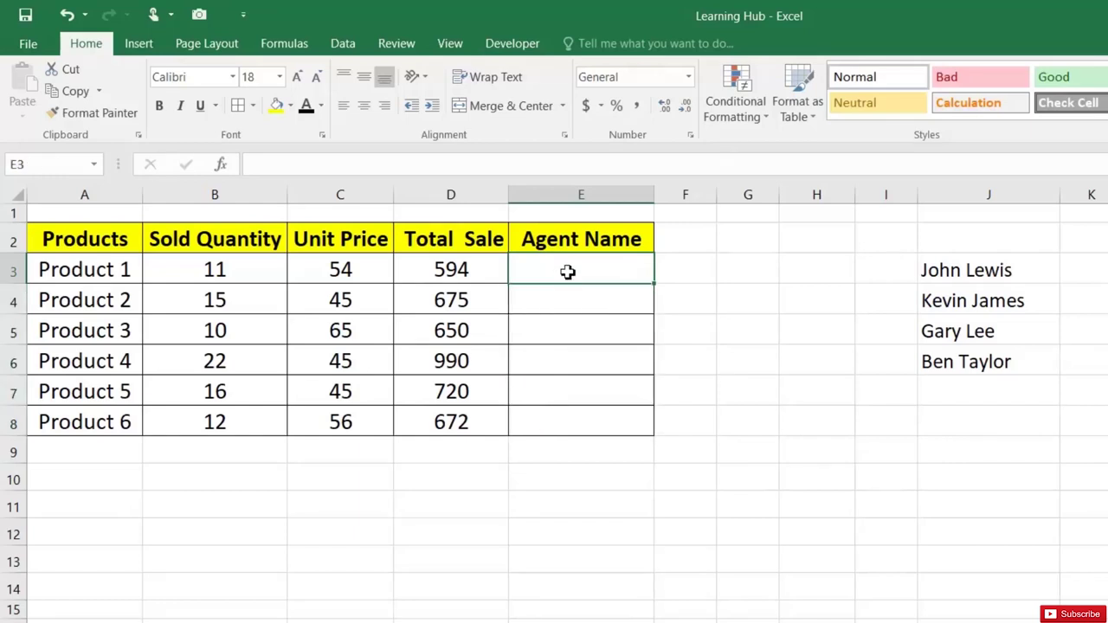
left_click(358, 45)
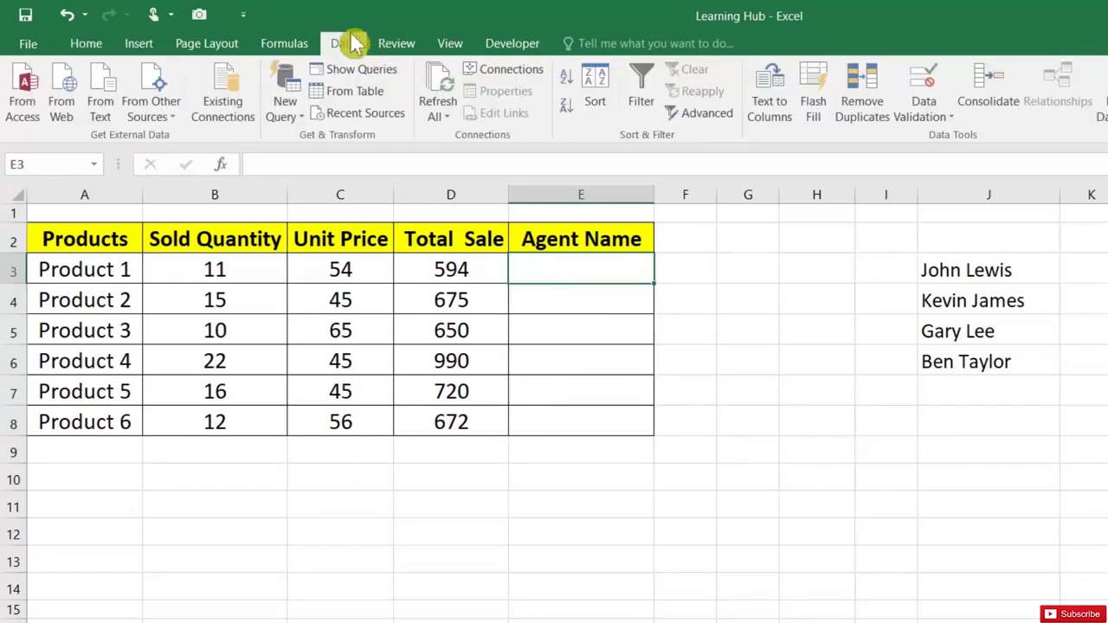
Give E3 a List validation sourced from =$J$3:$J$6, with Ignore blank unchecked
left_click(939, 130)
left_click(956, 139)
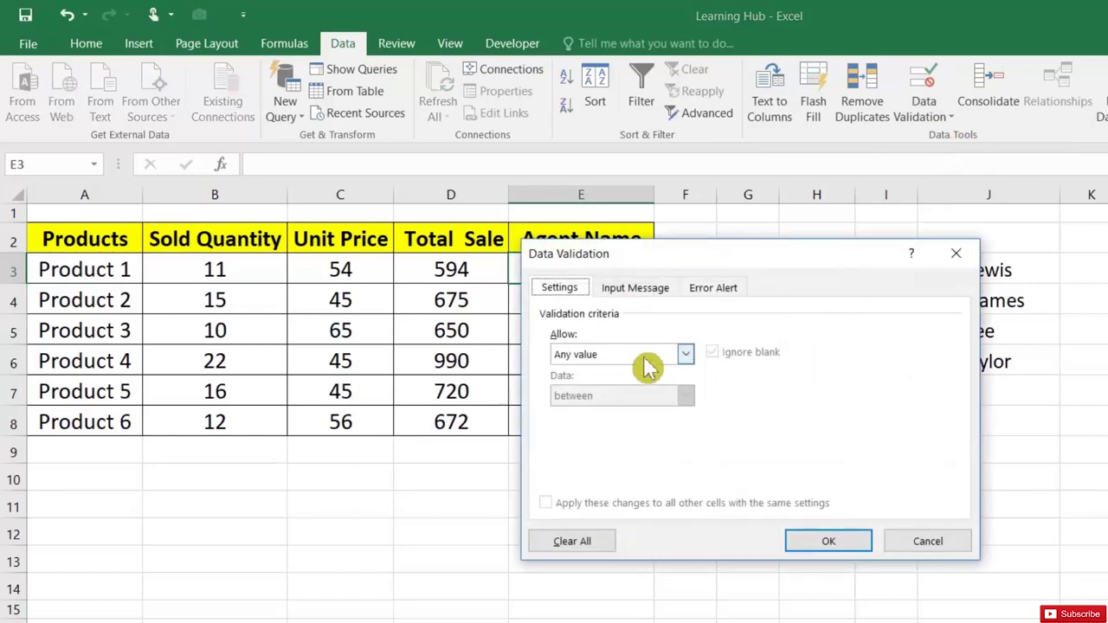
left_click(648, 356)
left_click(618, 413)
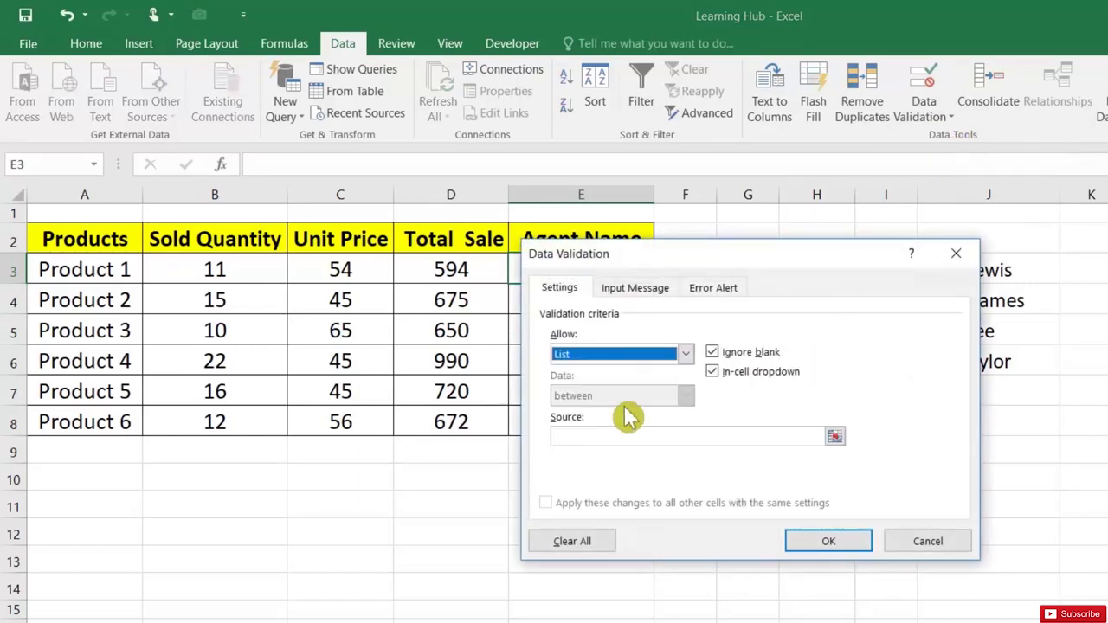
left_click(719, 353)
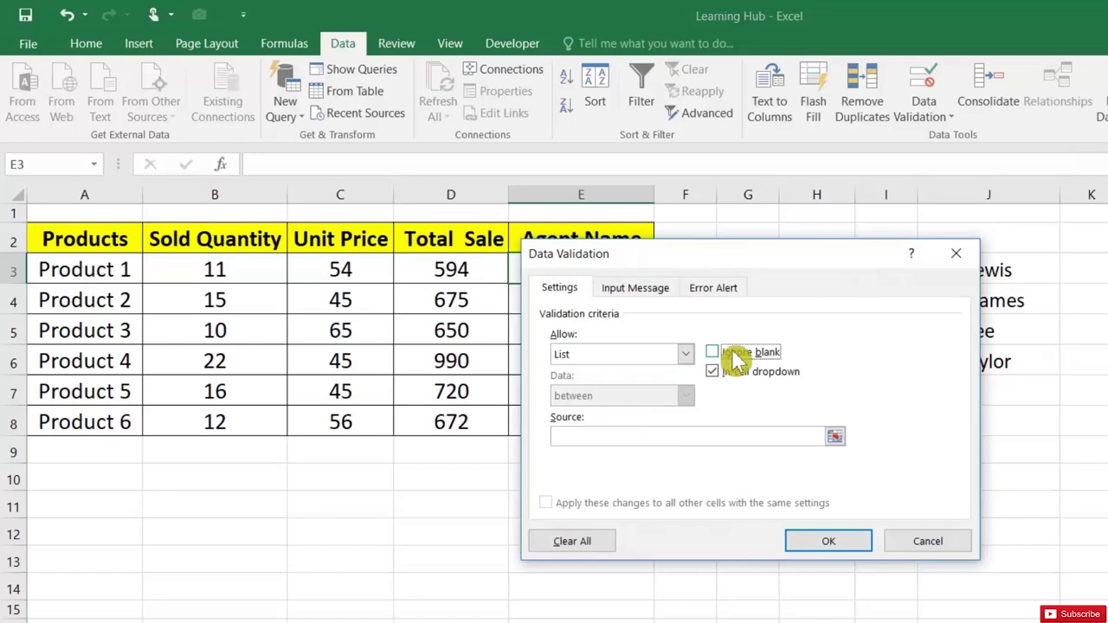
left_click(836, 439)
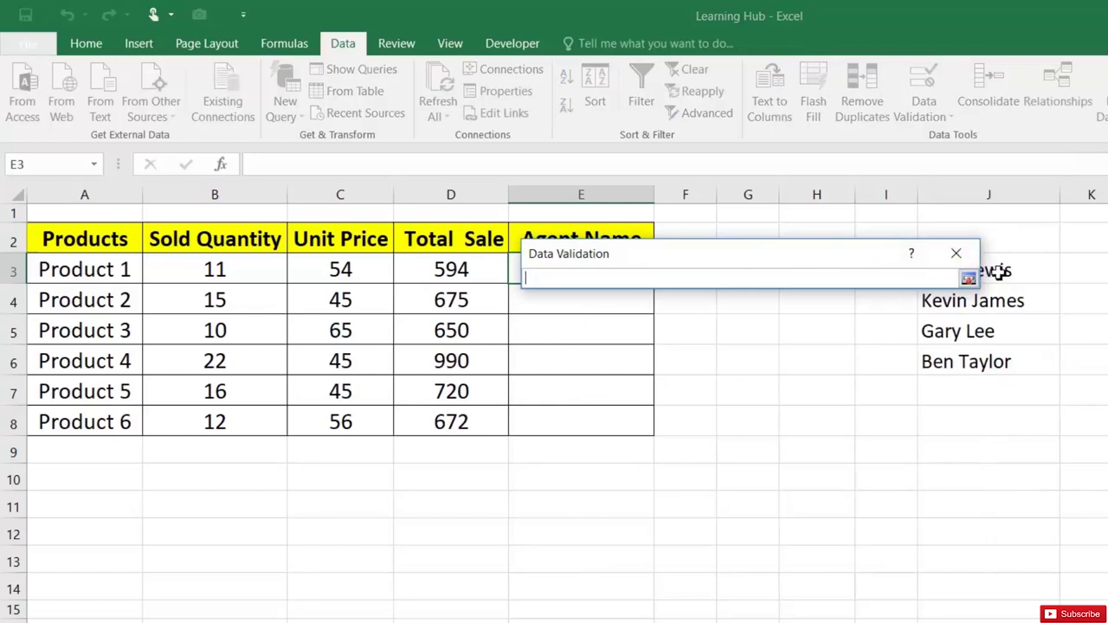
left_click_drag(886, 256, 808, 255)
left_click(948, 279)
left_click_drag(951, 284, 935, 361)
left_click(890, 275)
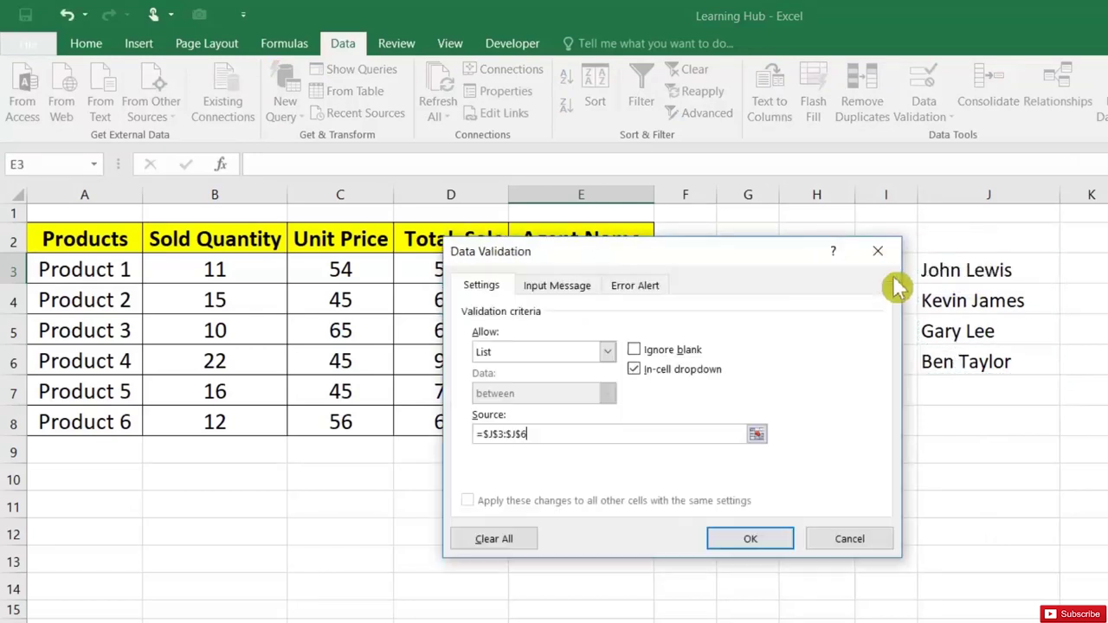
left_click(750, 538)
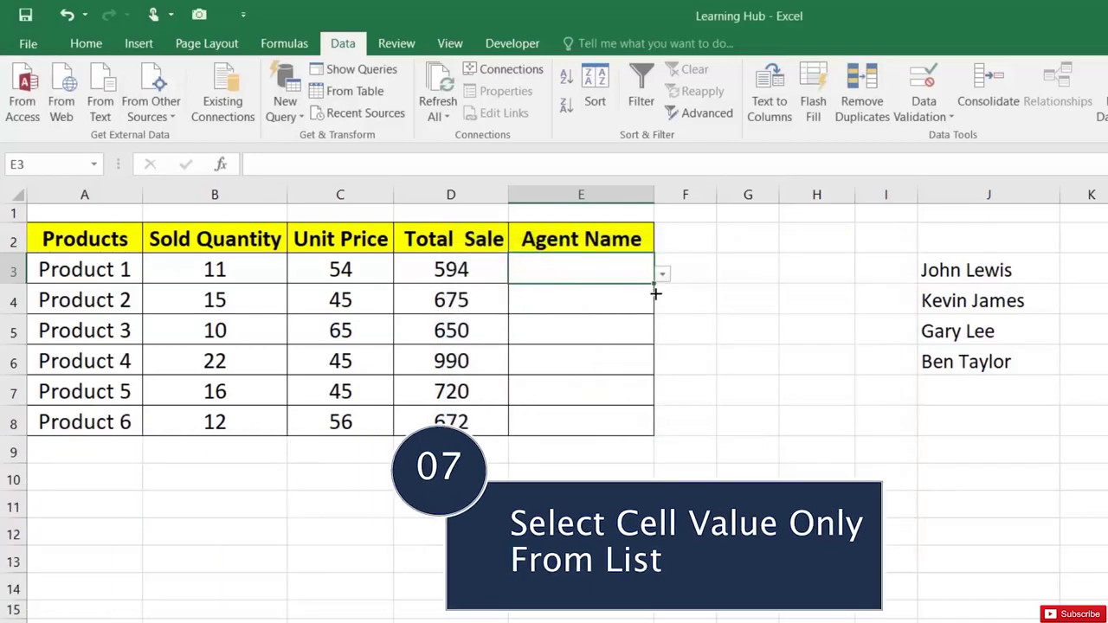
Fill E3's dropdown rule down to E8 and confirm an invalid entry 'DFADS' is rejected
left_click_drag(655, 294, 656, 425)
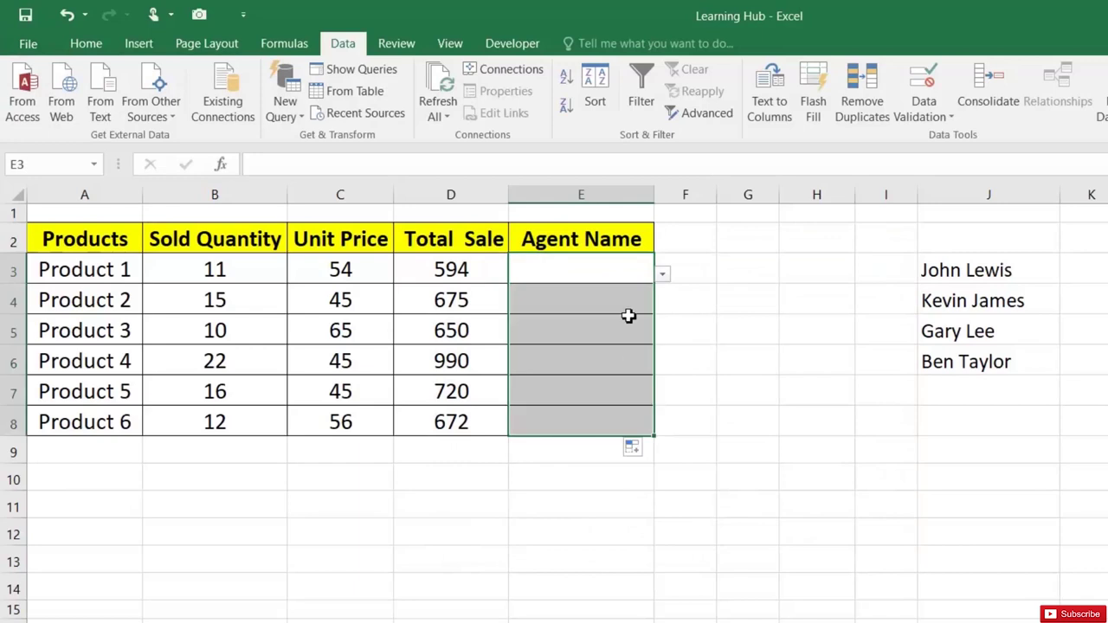
left_click(630, 270)
type("DFADS")
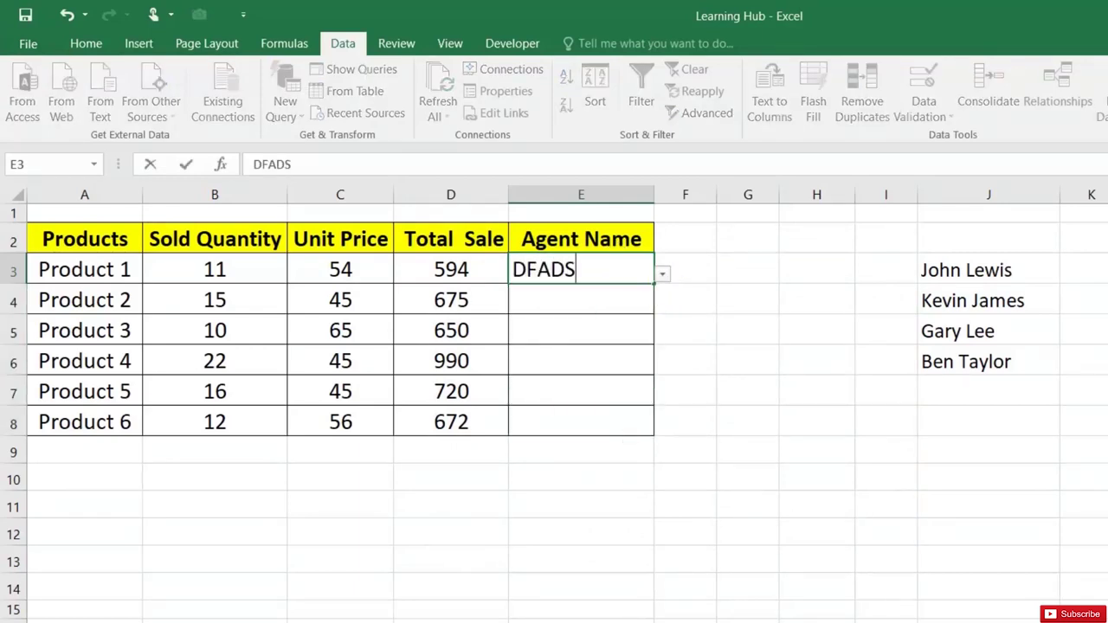
key("Return")
key("Escape")
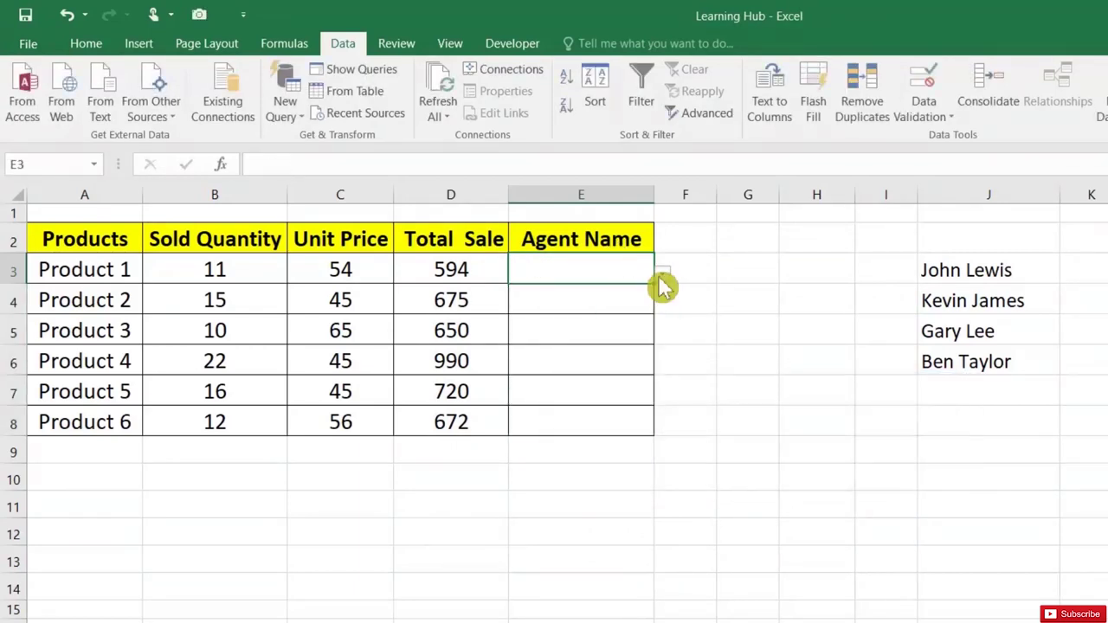
left_click(662, 273)
left_click(625, 291)
left_click(631, 302)
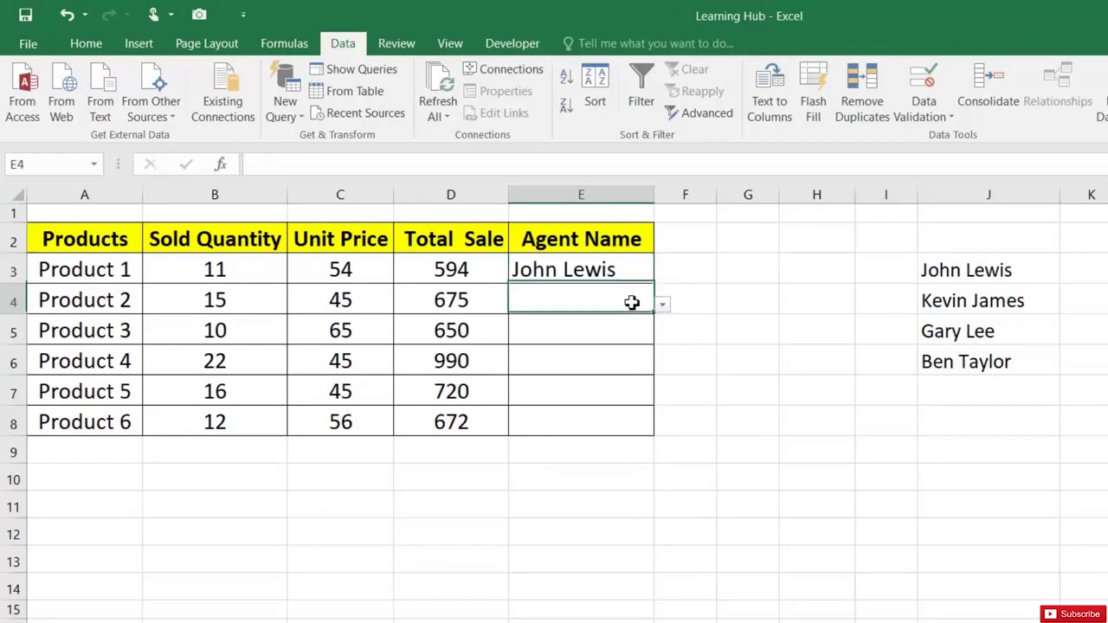
left_click(662, 305)
left_click(627, 335)
left_click(626, 330)
left_click(661, 334)
left_click(625, 380)
left_click(619, 391)
left_click(662, 395)
left_click(616, 424)
left_click(623, 362)
left_click(661, 365)
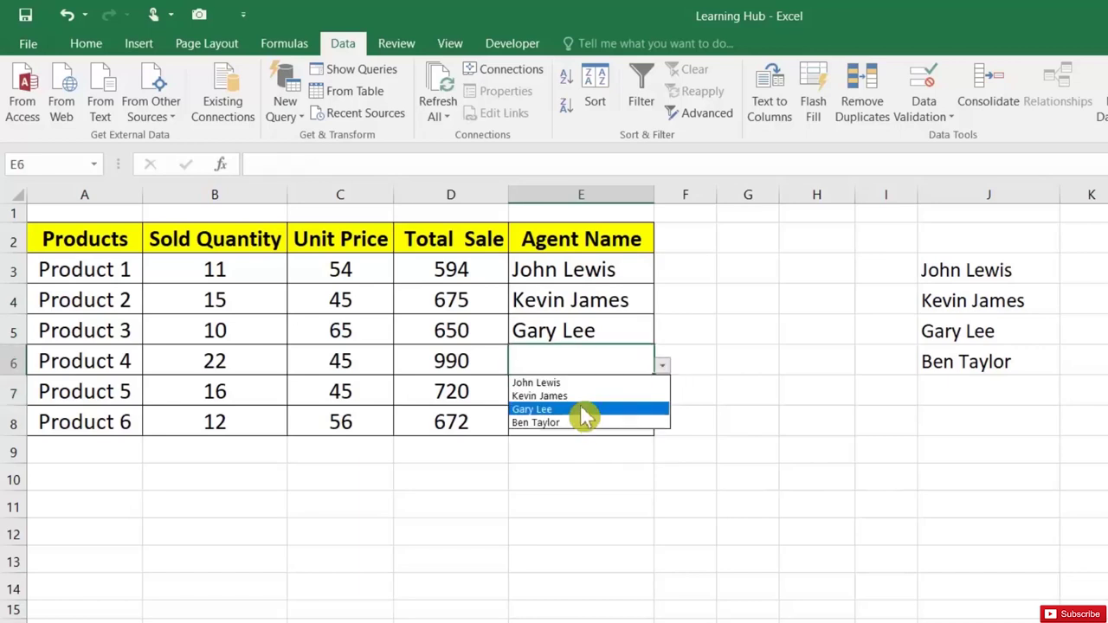
left_click(599, 413)
left_click(601, 419)
left_click(662, 426)
left_click(637, 454)
scroll(309, 396, "right", 3)
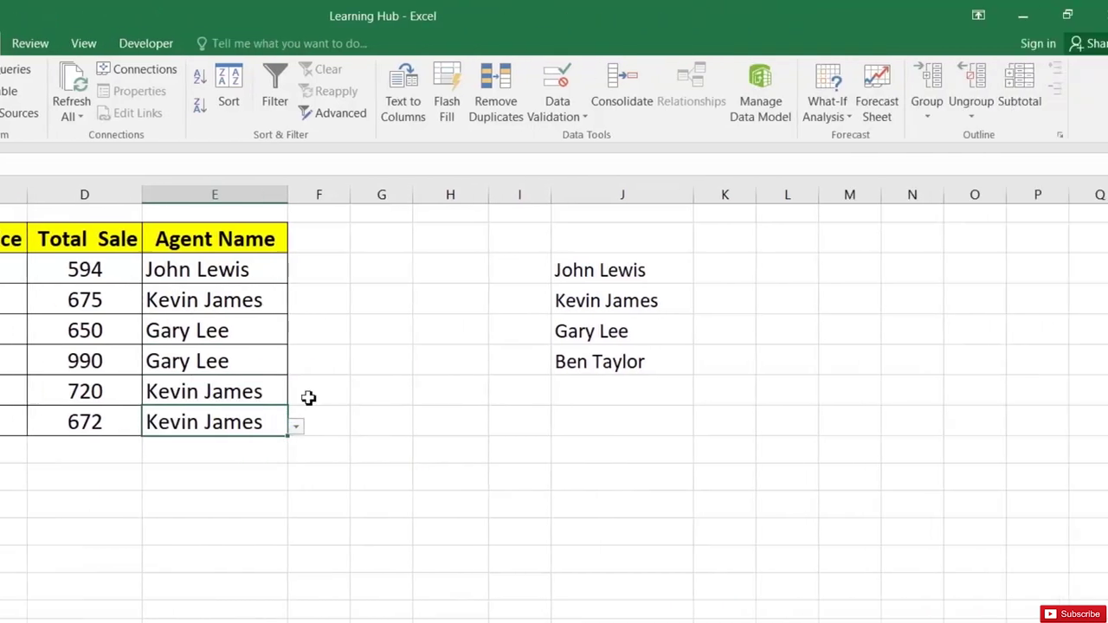
left_click_drag(541, 278, 541, 362)
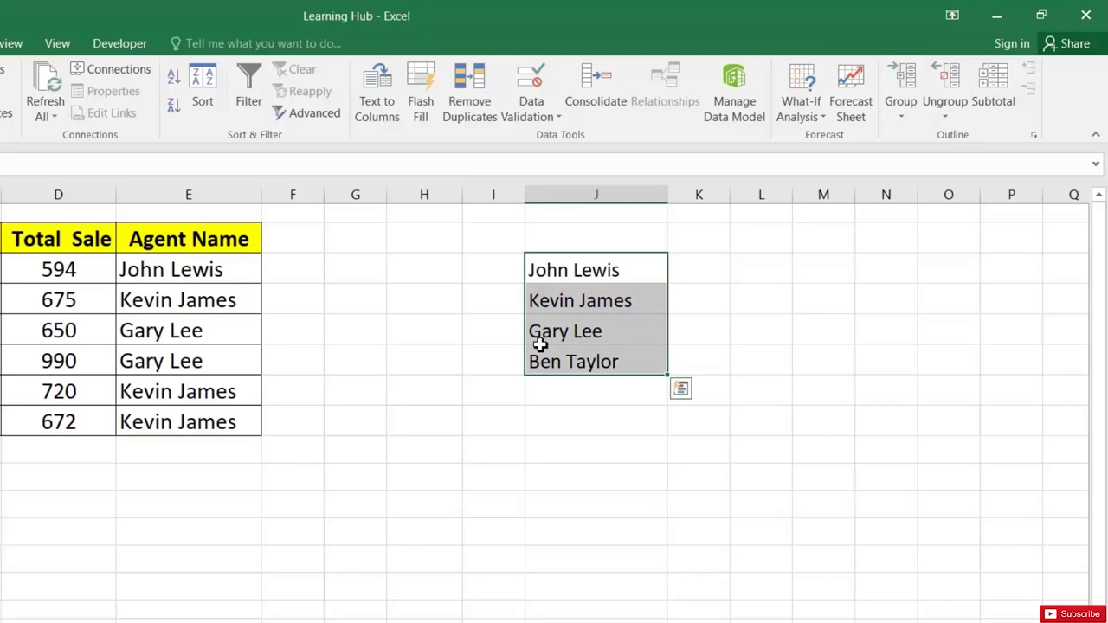
right_click(562, 294)
left_click(589, 329)
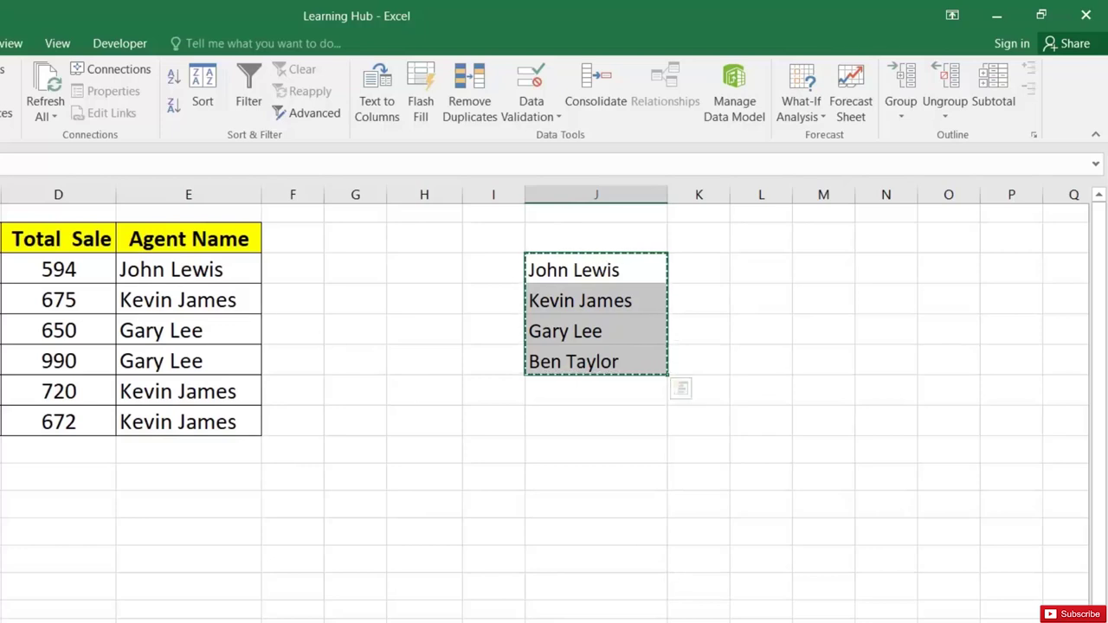
Paste the agent names into XFC2 at the sheet's last column
left_click(636, 213)
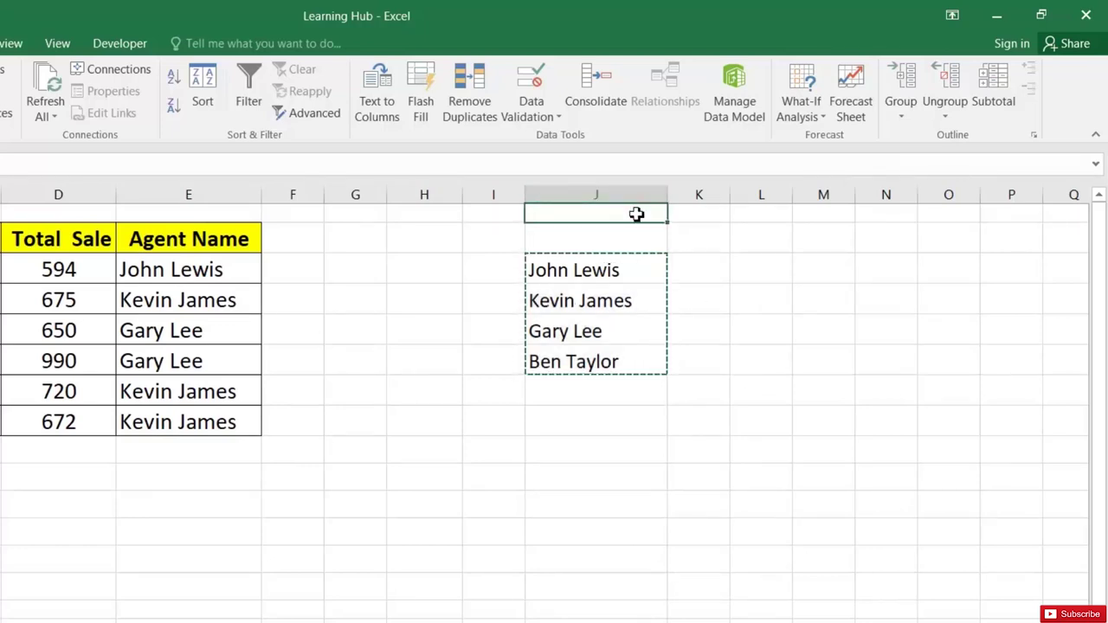
key("ctrl+Right")
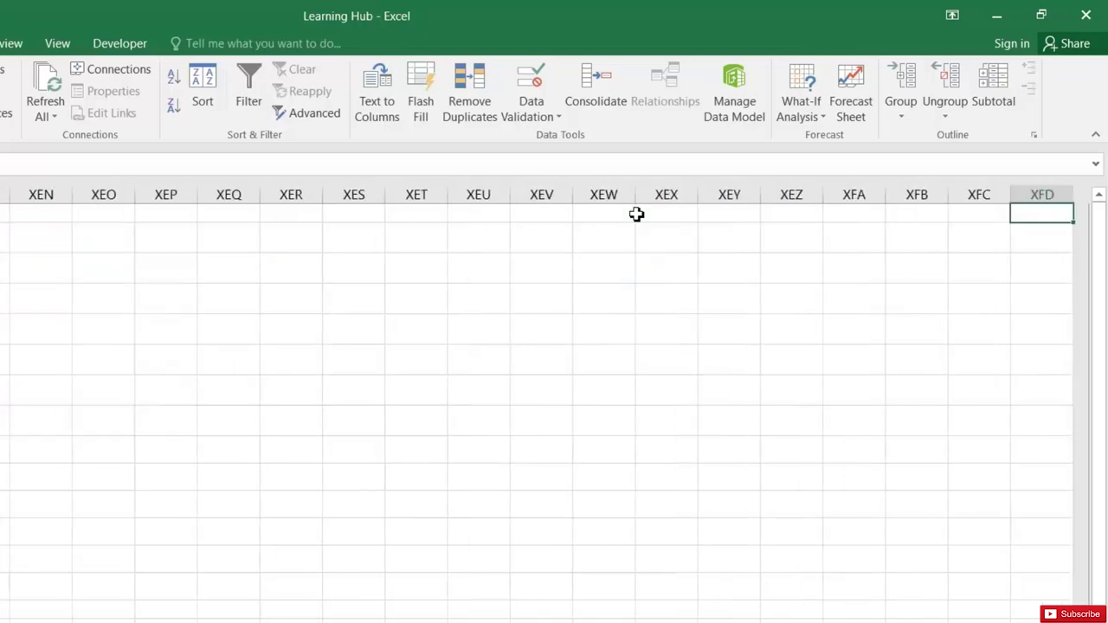
right_click(959, 218)
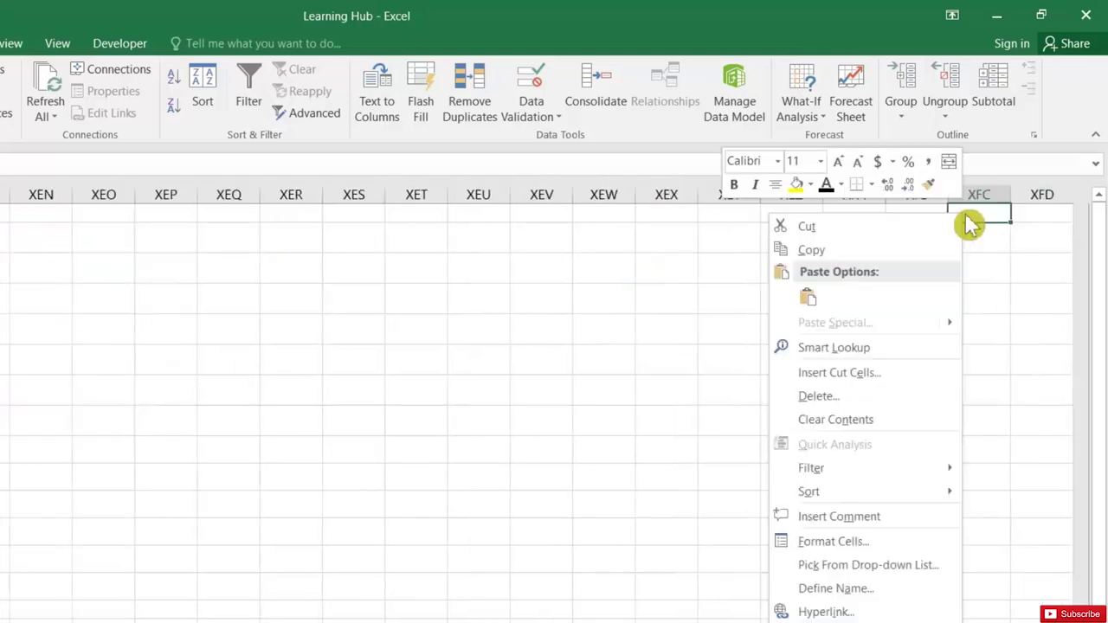
left_click(808, 297)
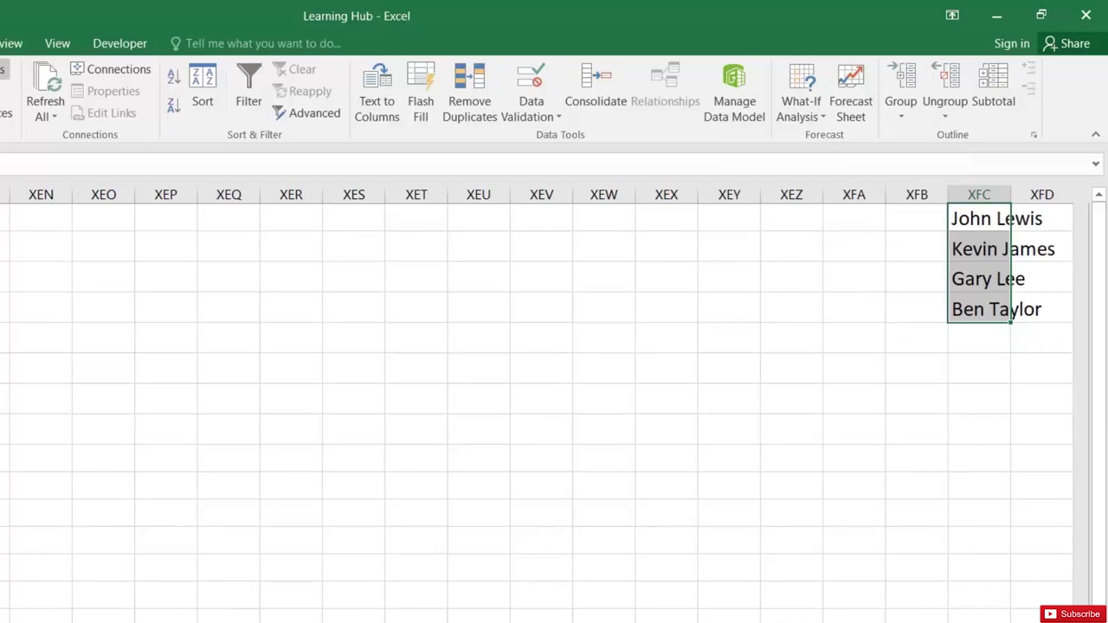
Make the pasted names white so they look blank, then return to cell A1
key("alt+h")
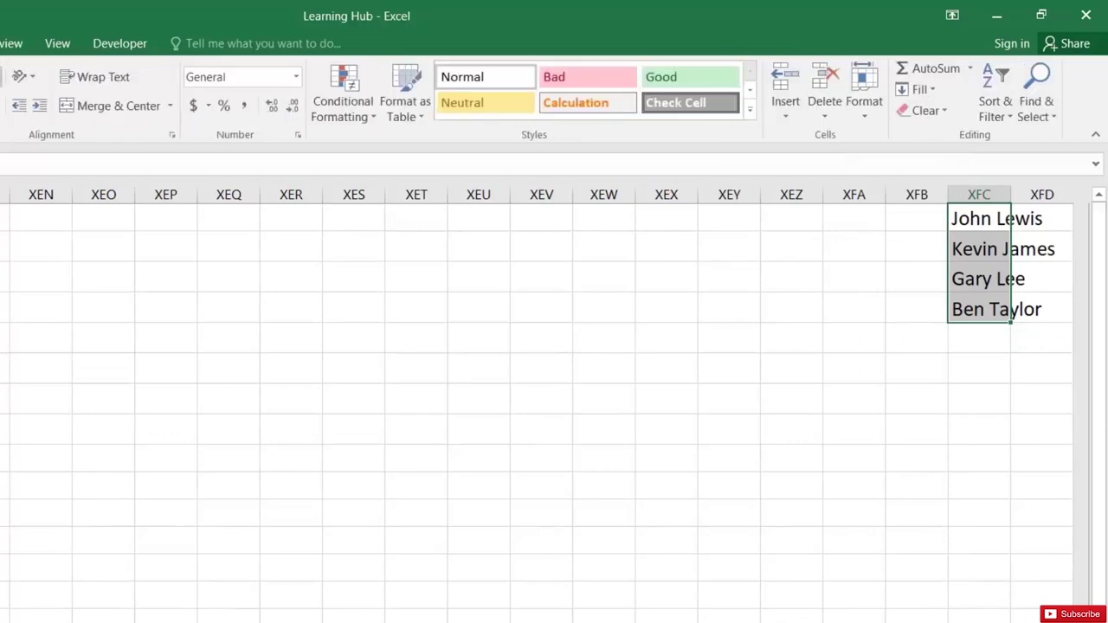
left_click(60, 97)
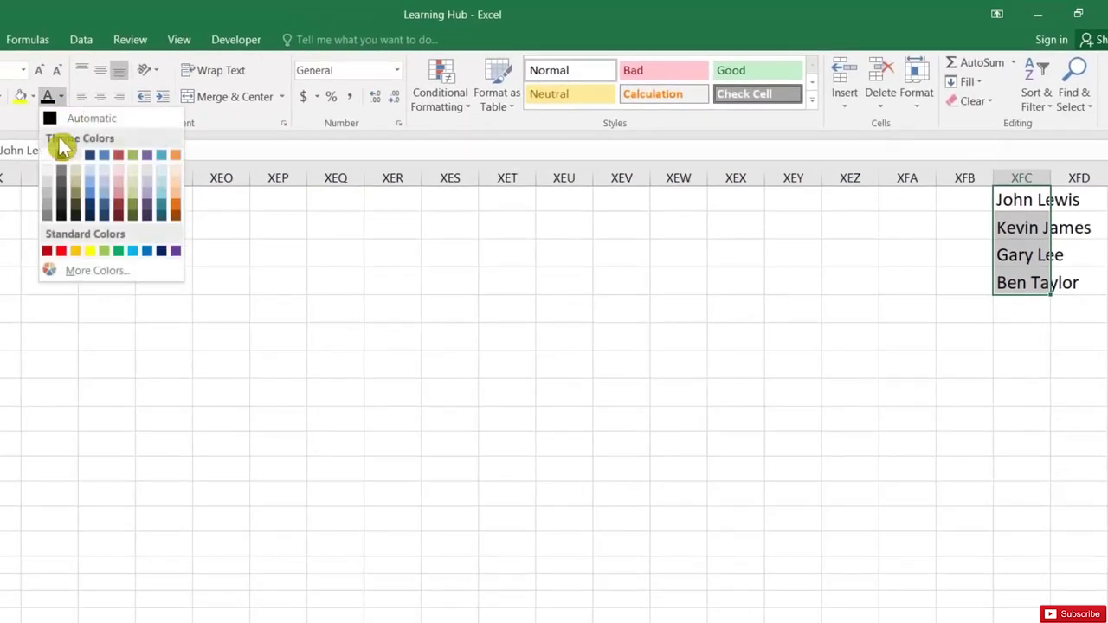
left_click(53, 160)
left_click(940, 228)
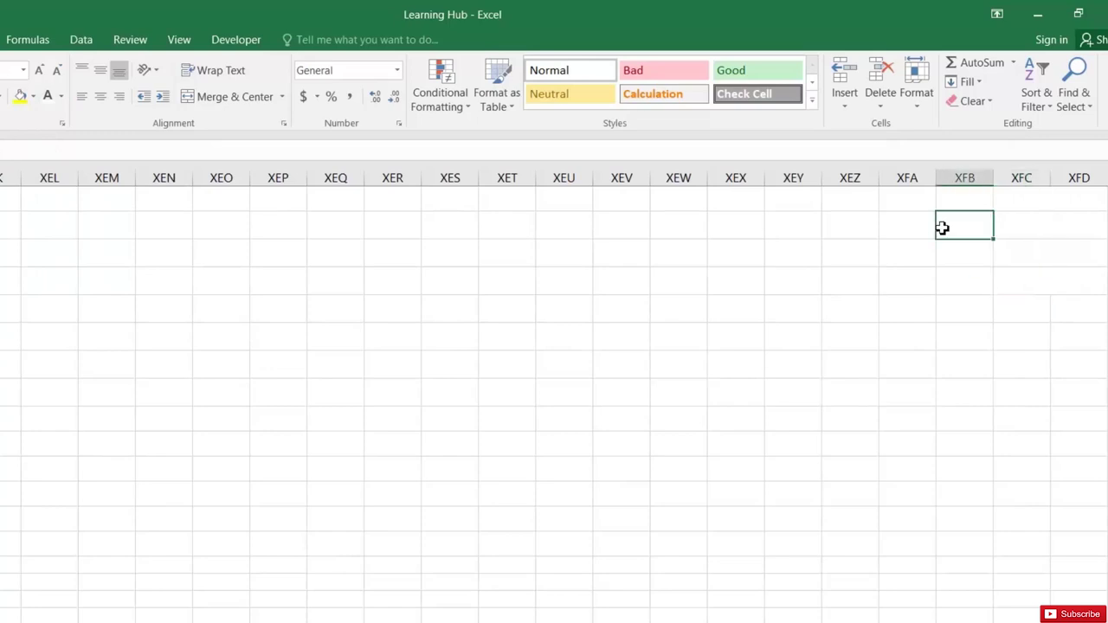
key("ctrl+Home")
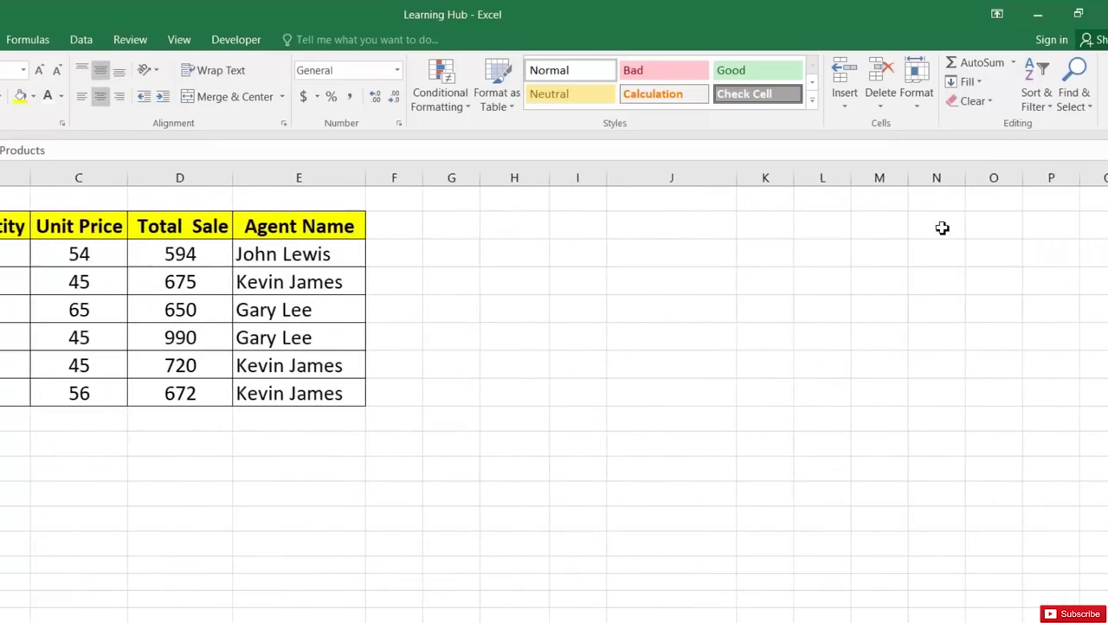
left_click(302, 292)
left_click(373, 286)
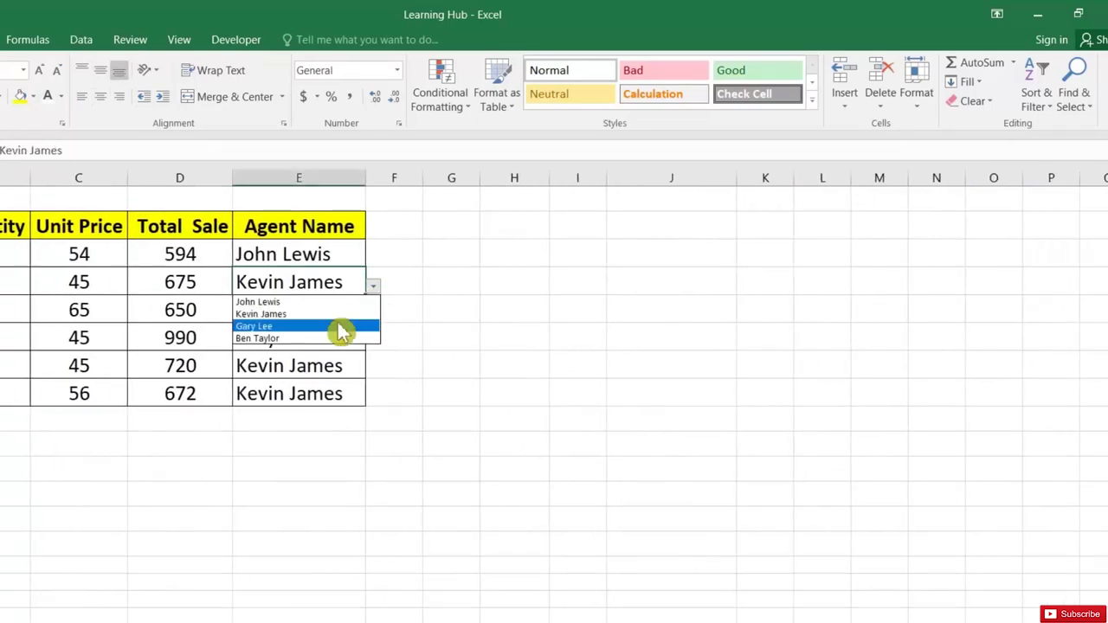
left_click(339, 326)
left_click(340, 319)
left_click(606, 315)
left_click(549, 329)
left_click(544, 260)
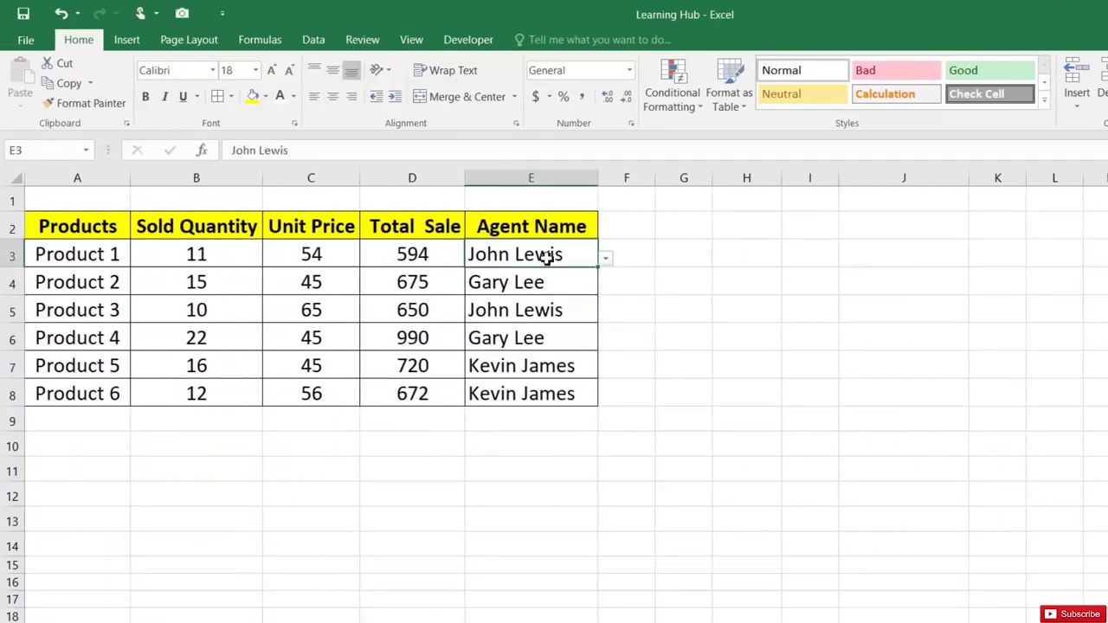
left_click(606, 258)
left_click(527, 310)
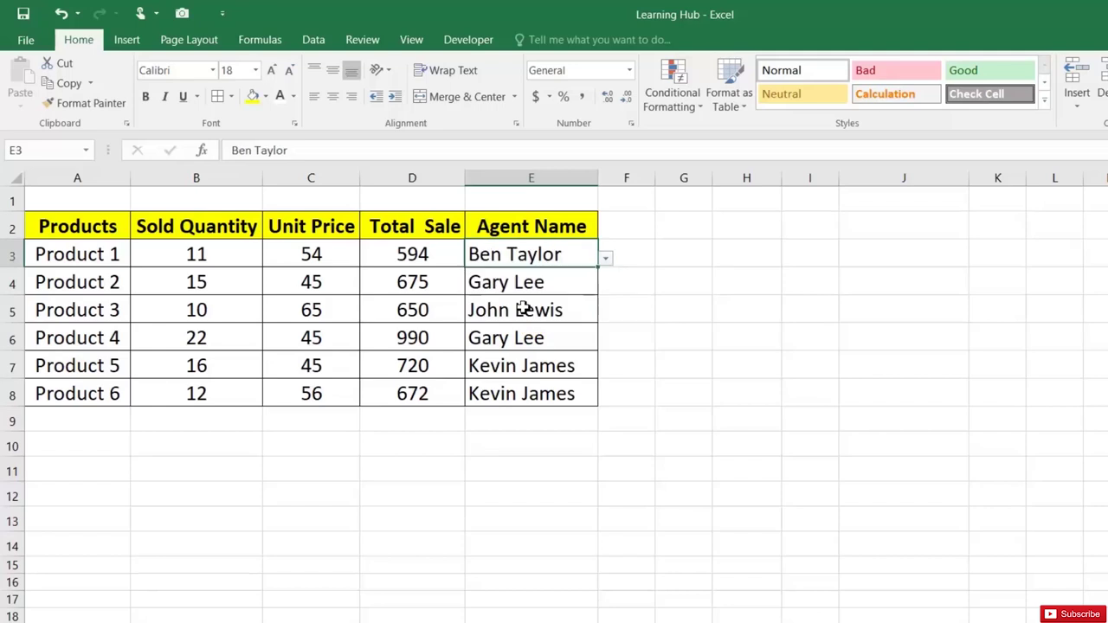
left_click(529, 288)
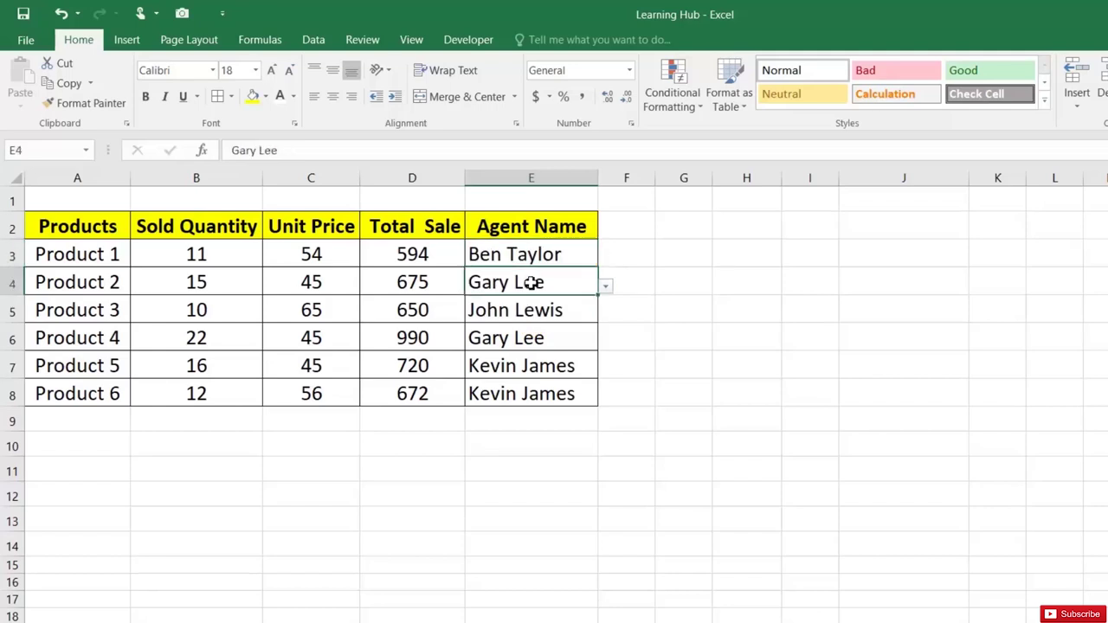
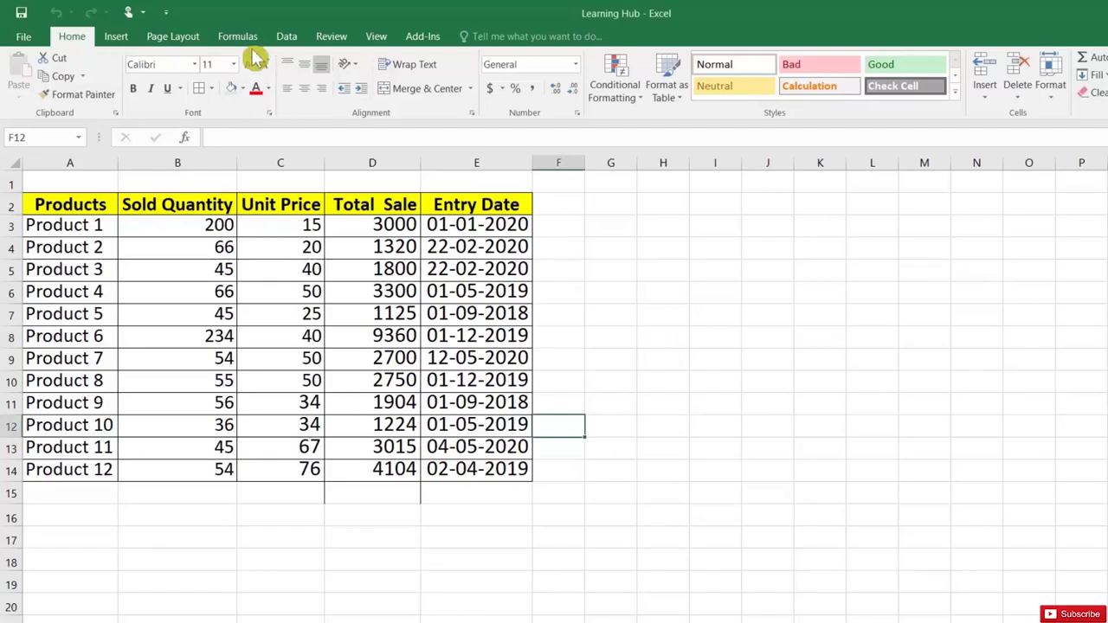
Open two more windows of the Learning Hub workbook and cycle through all three
left_click(375, 39)
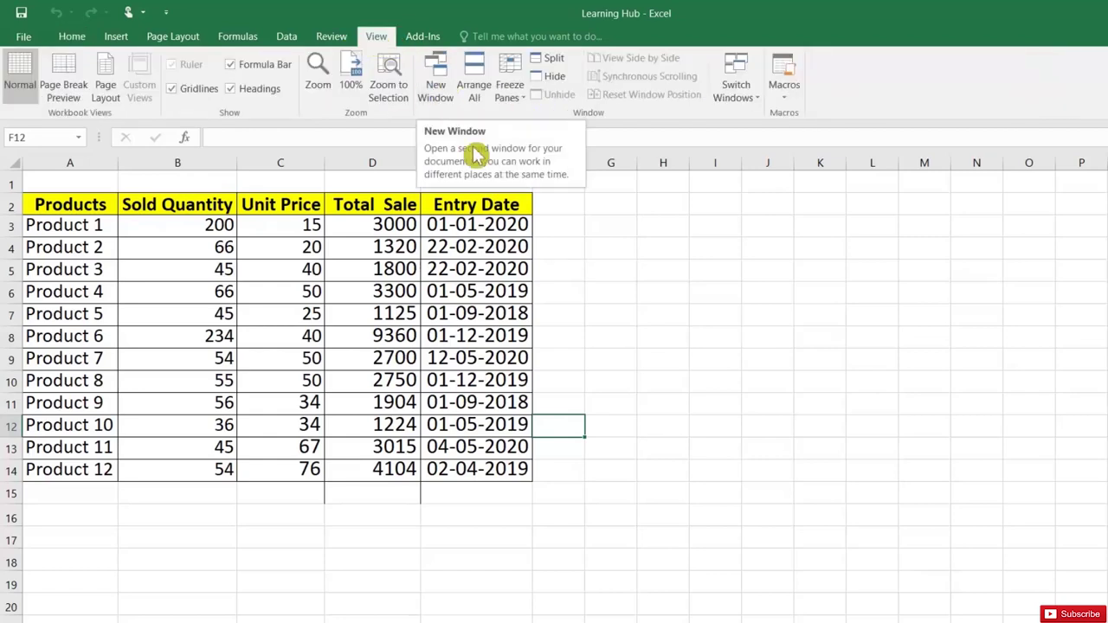
left_click(448, 92)
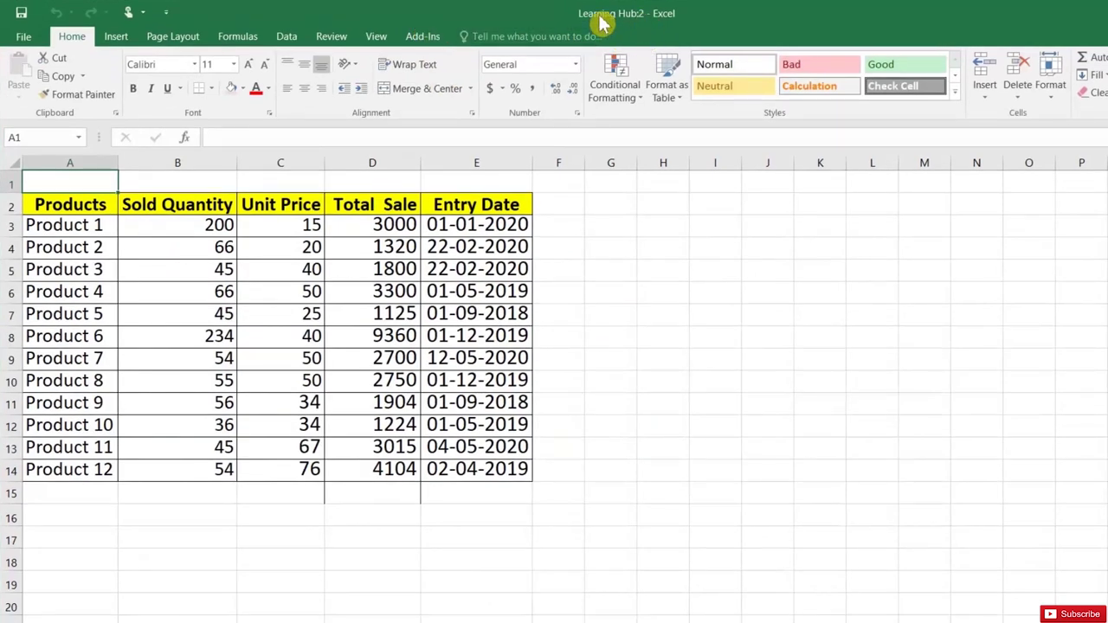
left_click(374, 36)
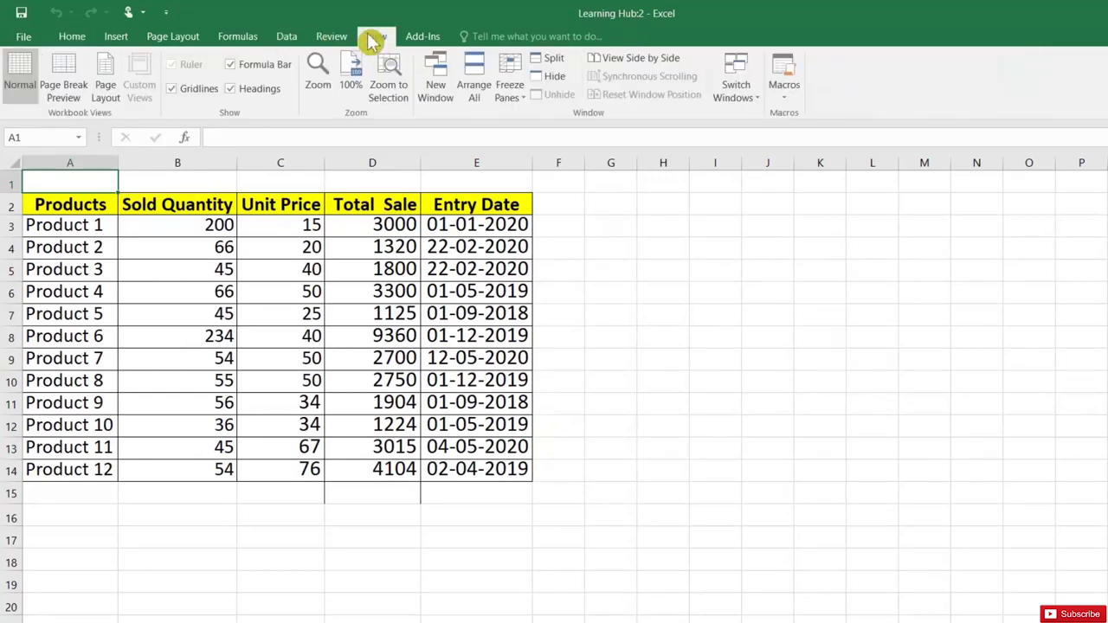
left_click(437, 97)
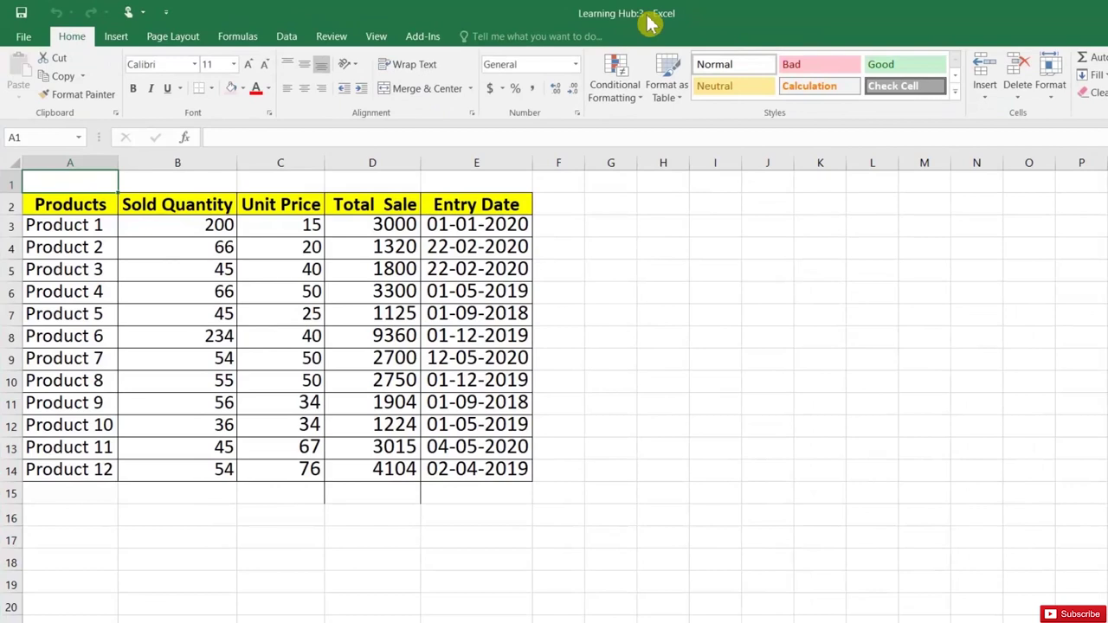
key("alt+Tab")
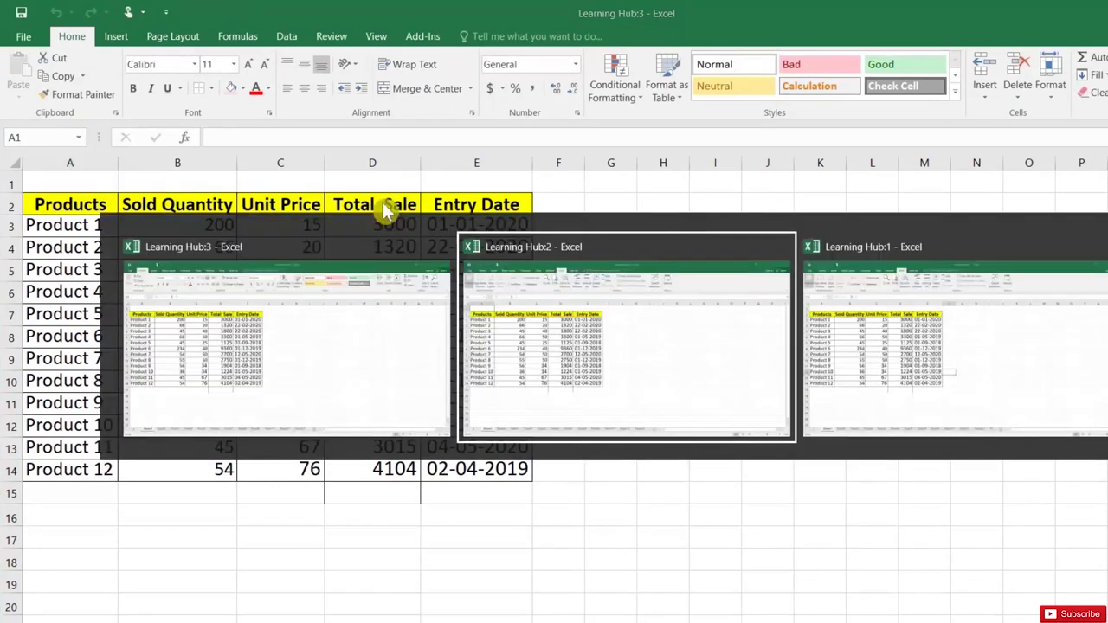
key("Tab")
key("Tab")
key("Tab")
key("Tab")
key("Tab")
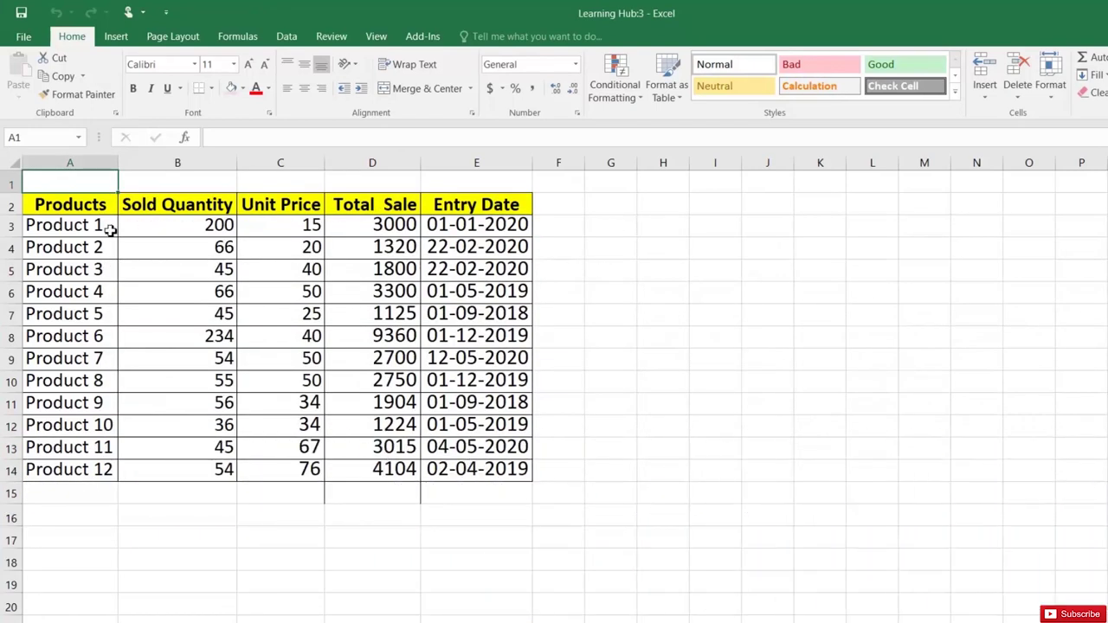
AutoSum the Total Sale column into D15, giving 35602
left_click(387, 495)
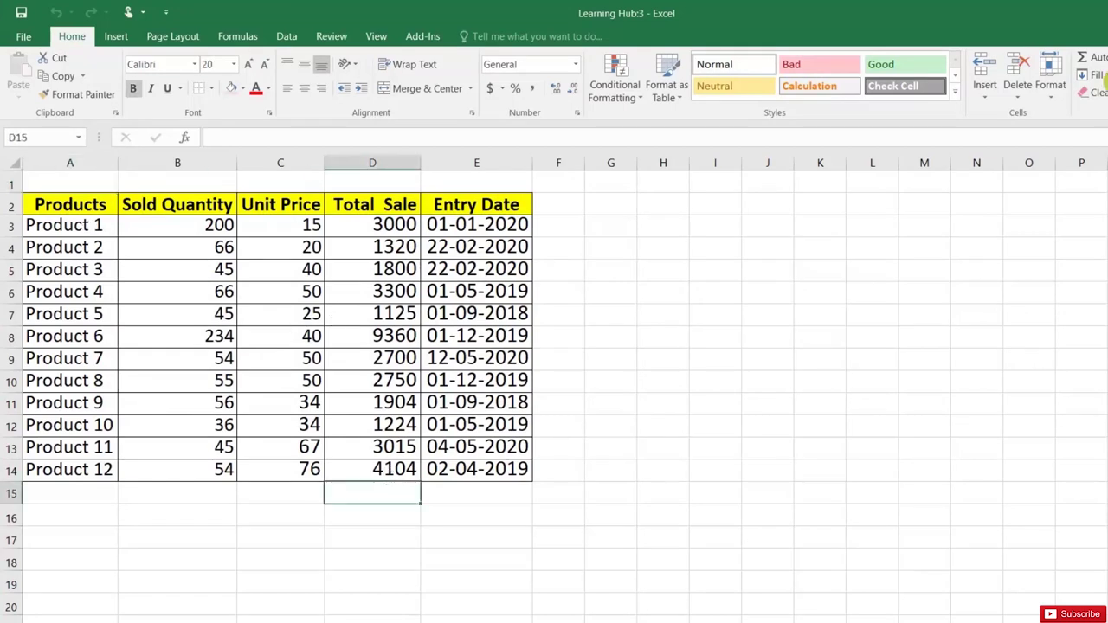
left_click(1087, 63)
left_click(1087, 62)
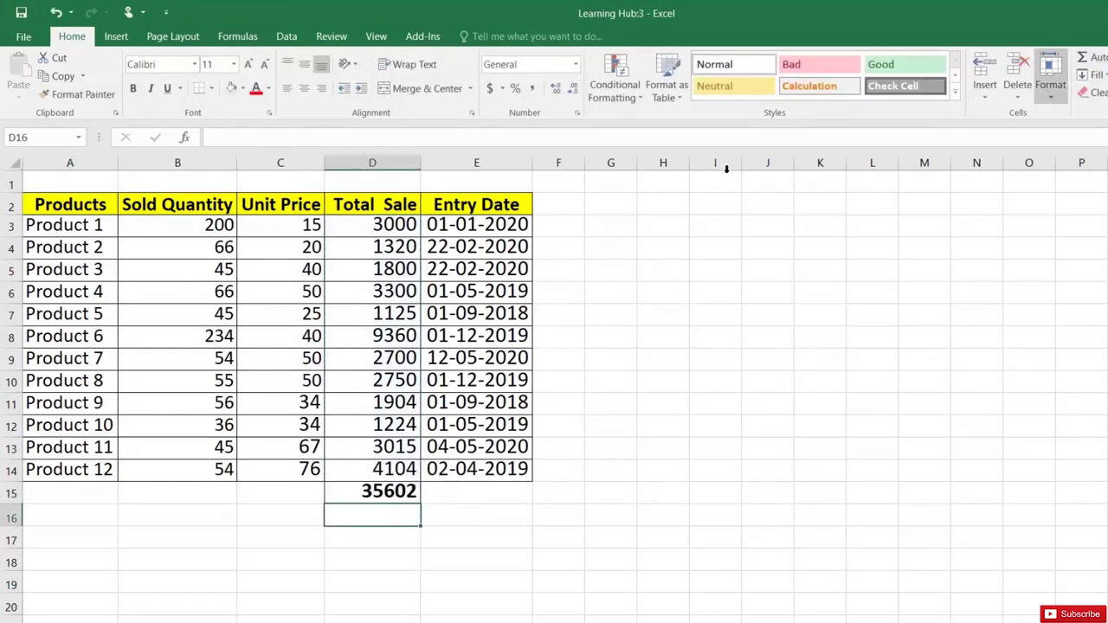
Give the product data cells A3:E14 a grey-tan fill
mouse_move(81, 224)
left_mouse_down()
mouse_move(442, 357)
mouse_move(511, 472)
left_mouse_up()
left_click(243, 88)
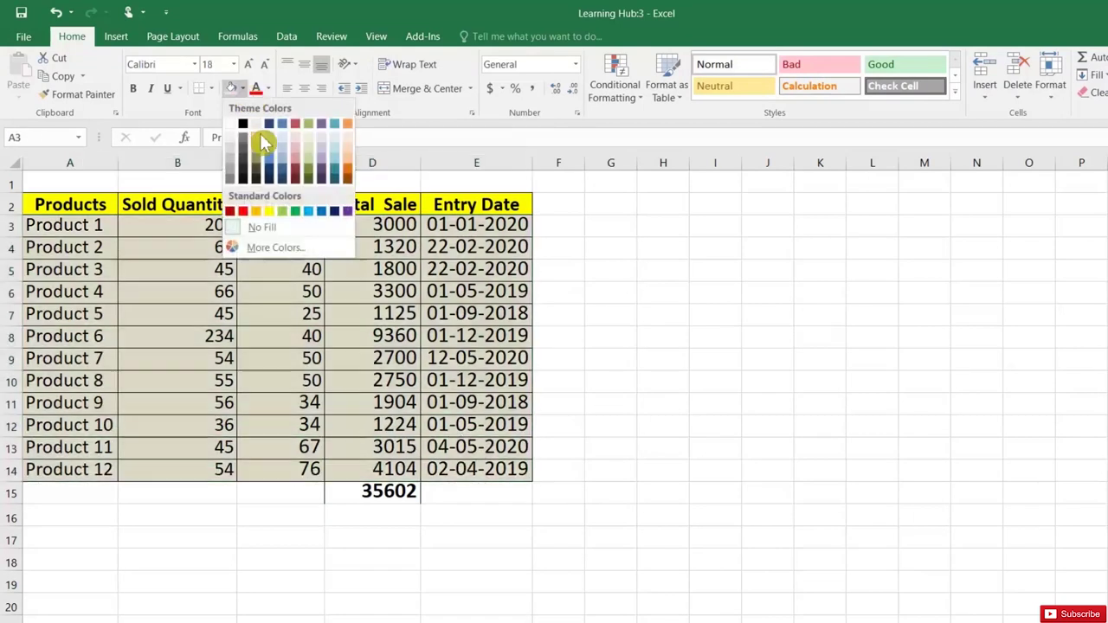
left_click(260, 134)
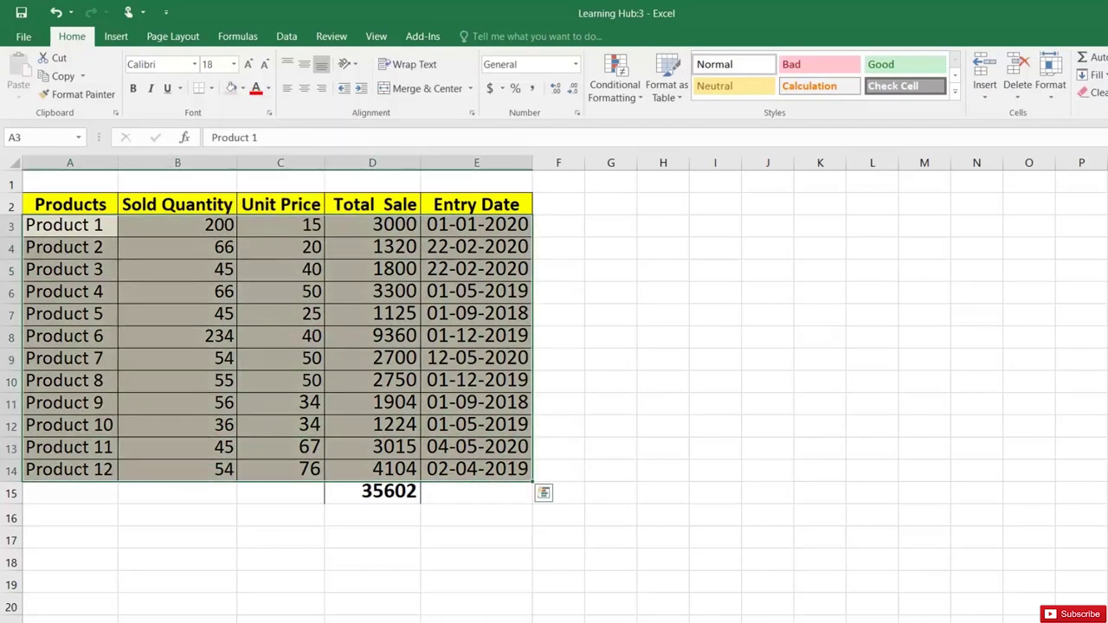
Check the shaded table in the Learning Hub:2 window, then return to window 3
left_click(260, 593)
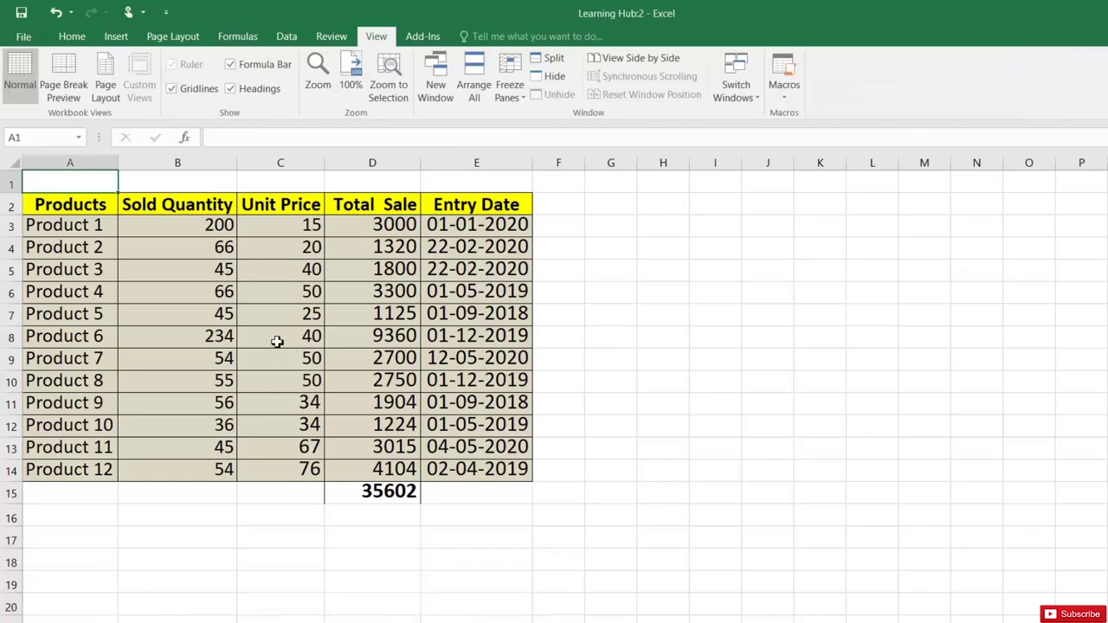
left_click(278, 342)
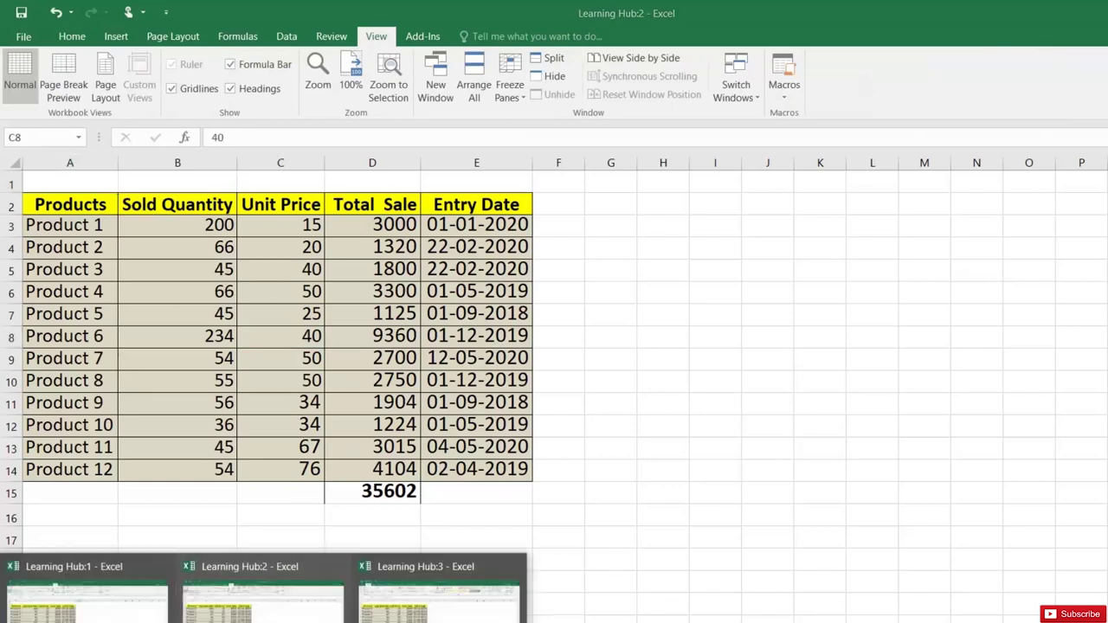
left_click(437, 606)
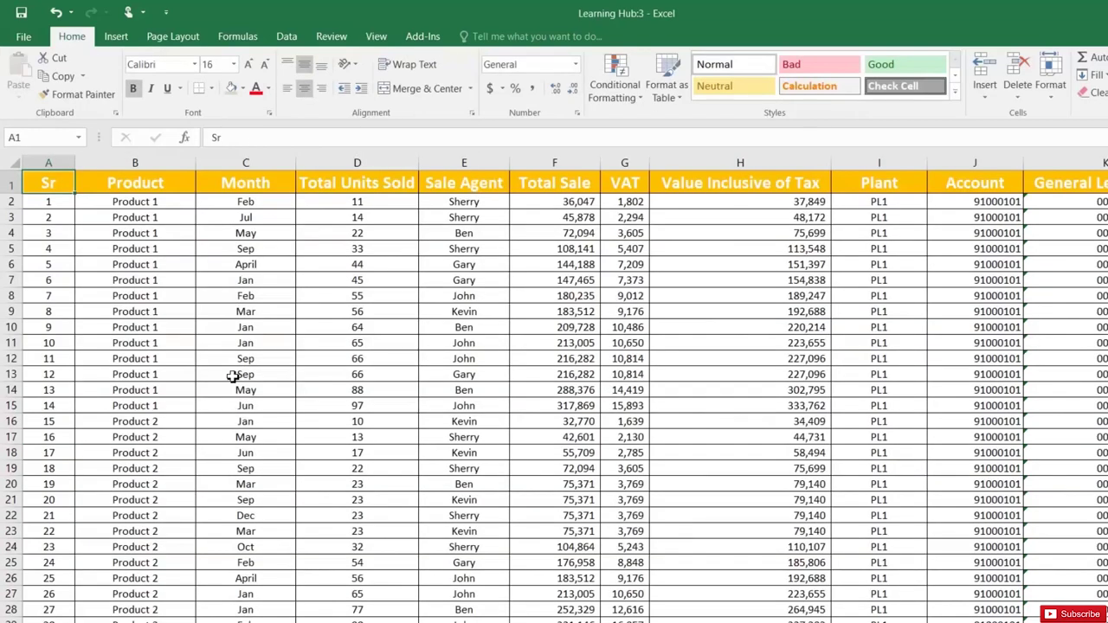
Select several Month and Product cells on the large sales data sheet
left_click(232, 376)
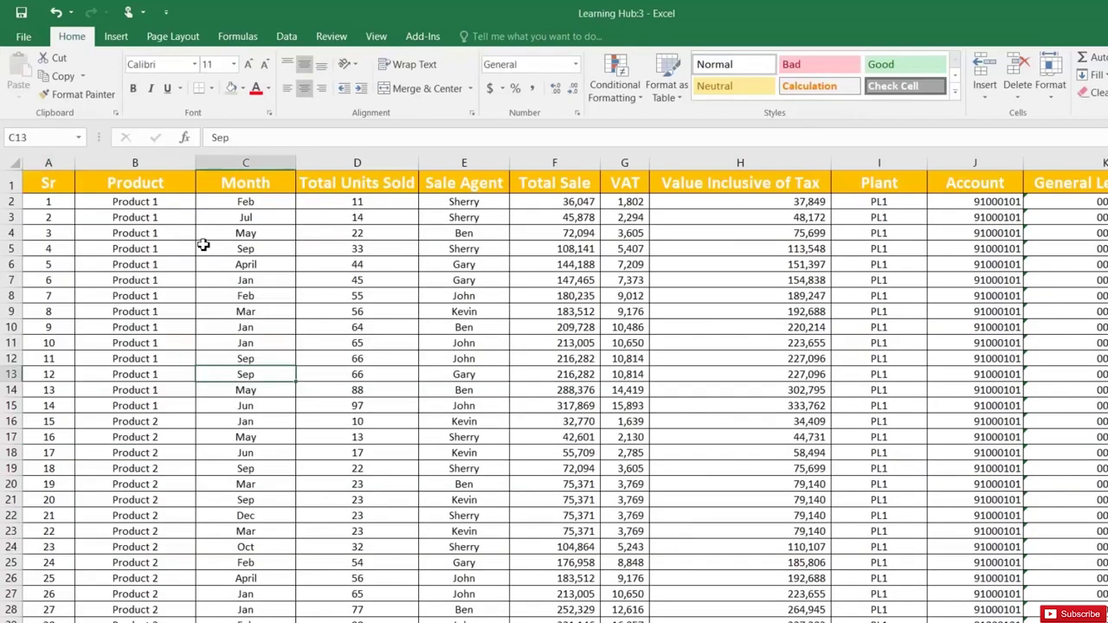
left_click_drag(232, 230, 247, 316)
left_click(137, 251)
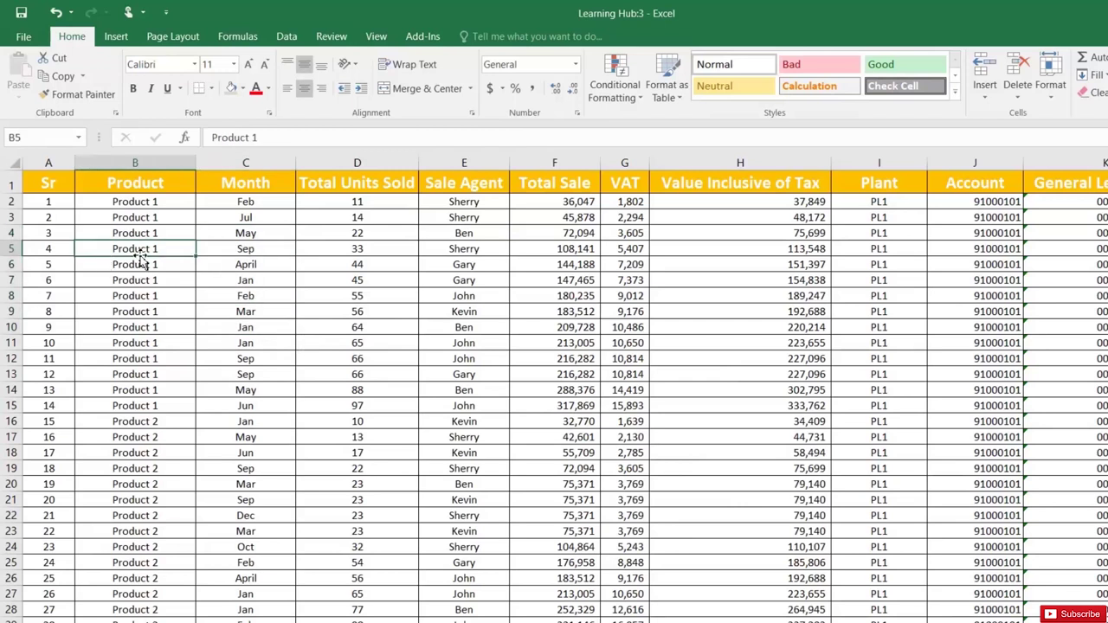
left_click(151, 182)
left_click(160, 234)
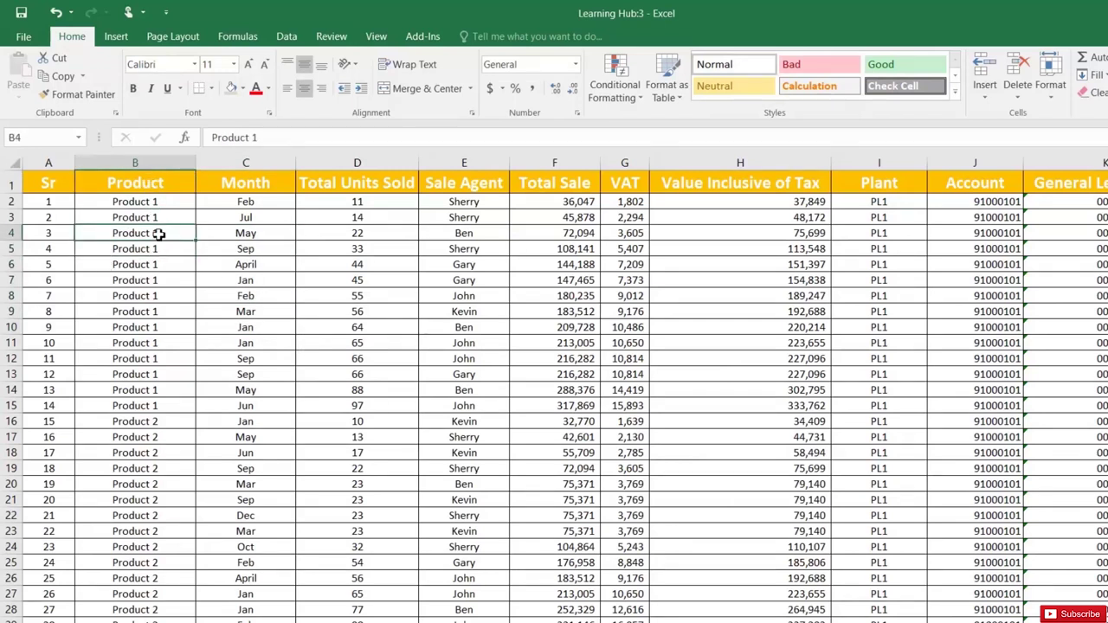
Cycle through the workbook windows with Ctrl+Tab and close the extra Learning Hub:2 window
key("ctrl+Tab")
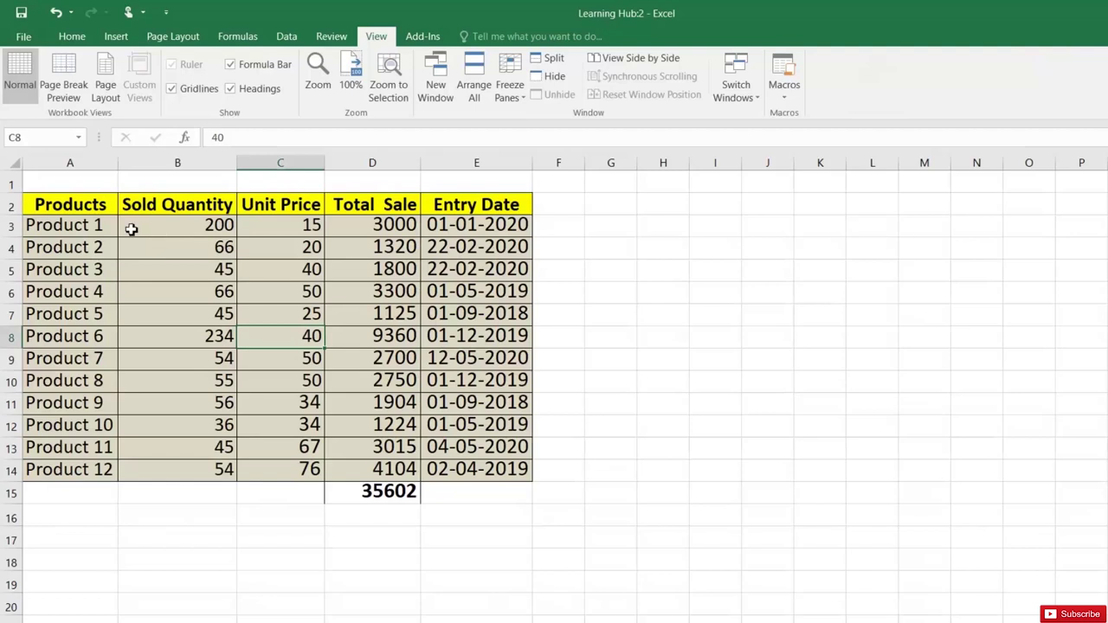
left_click(84, 222)
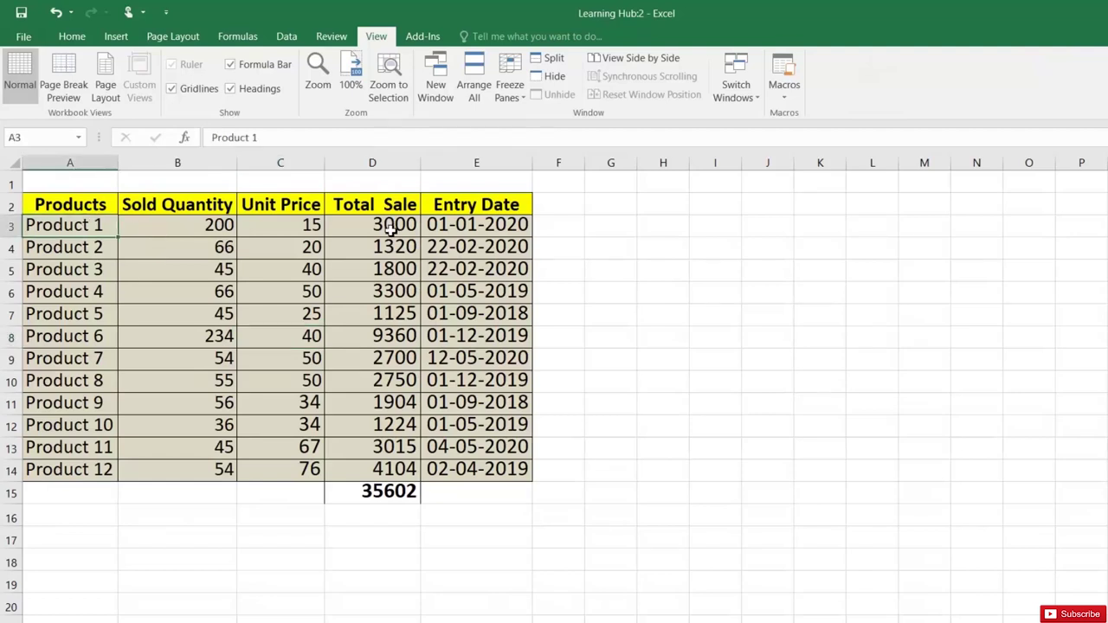
key("ctrl+Tab")
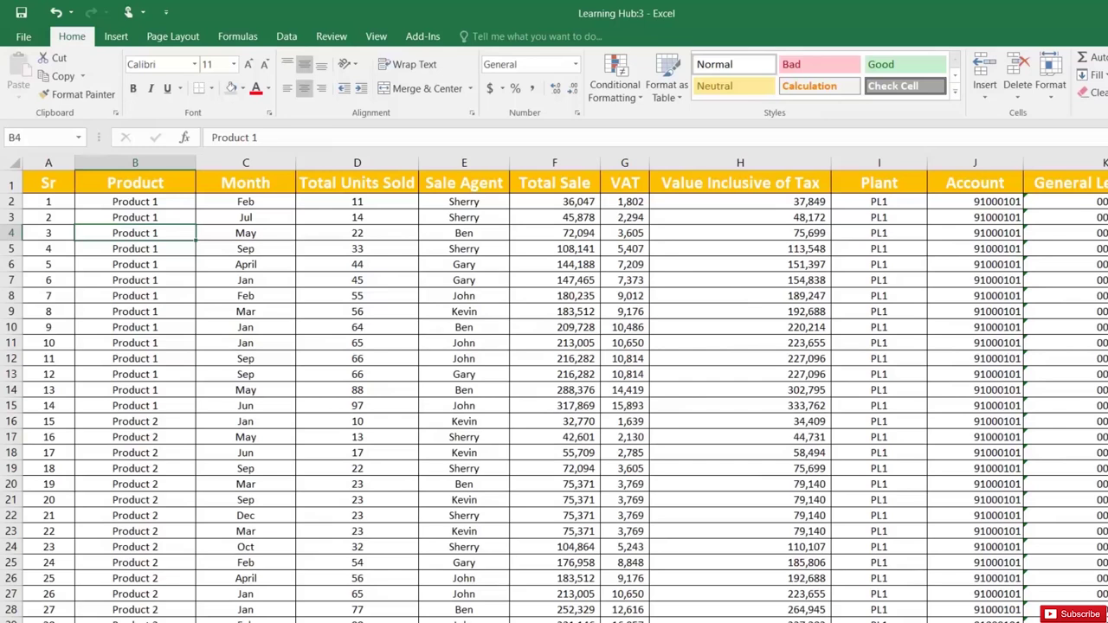
key("ctrl+Tab")
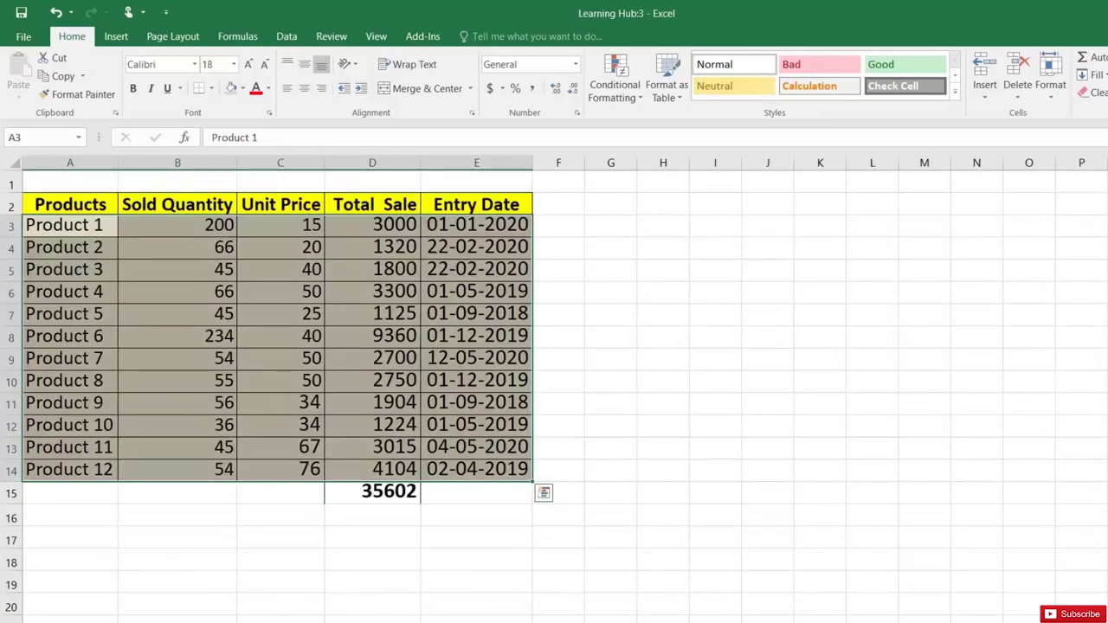
key("ctrl+Tab")
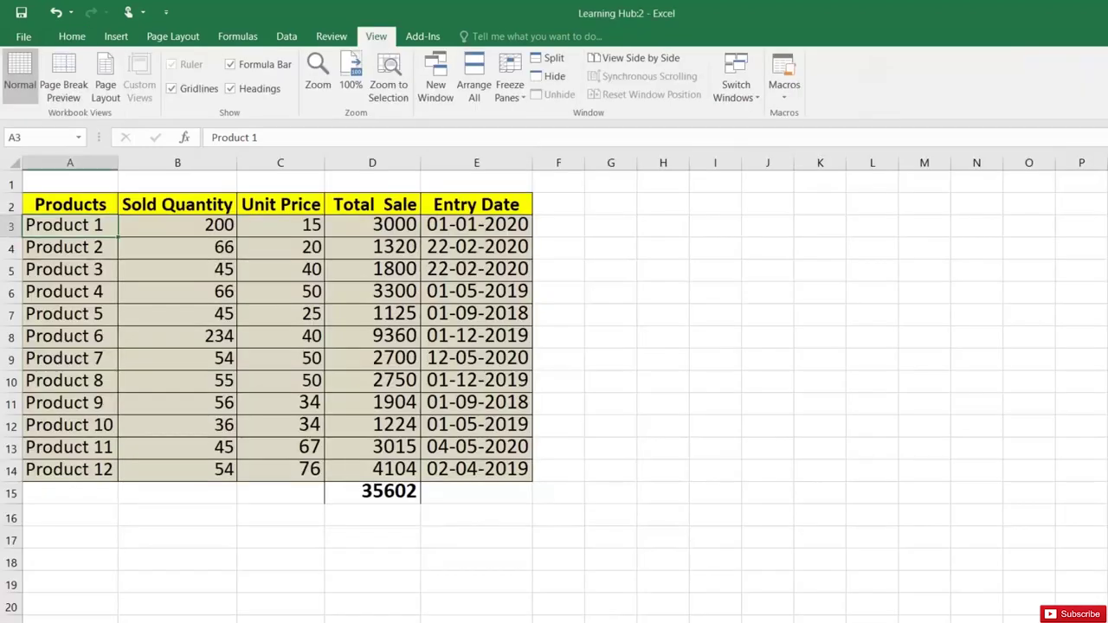
key("ctrl+w")
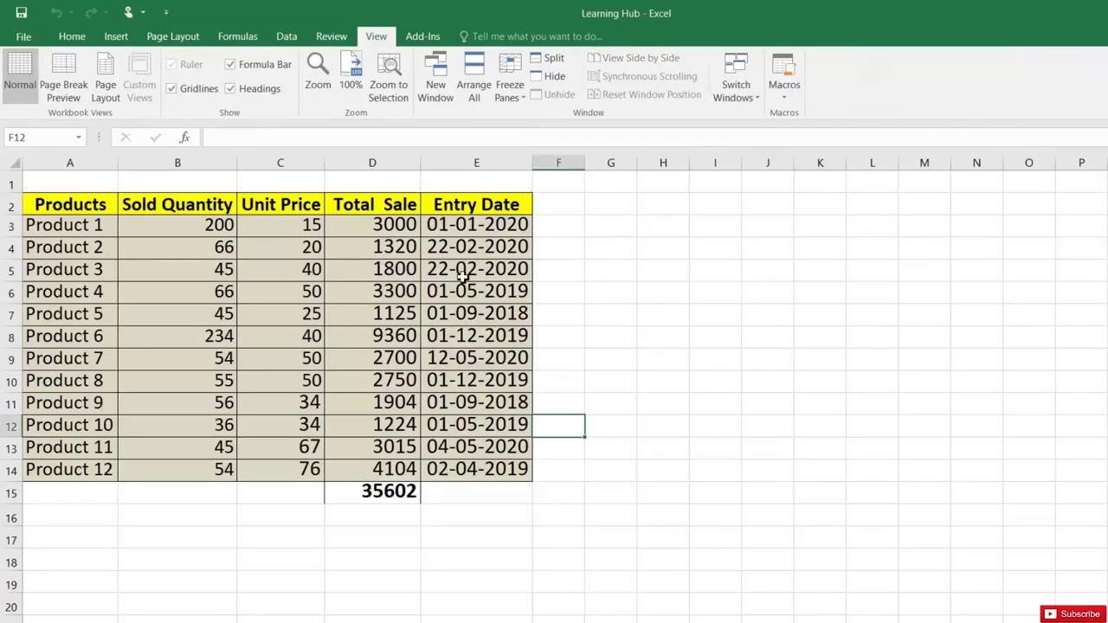
Select cell E4 in the Entry Date column
left_click(451, 247)
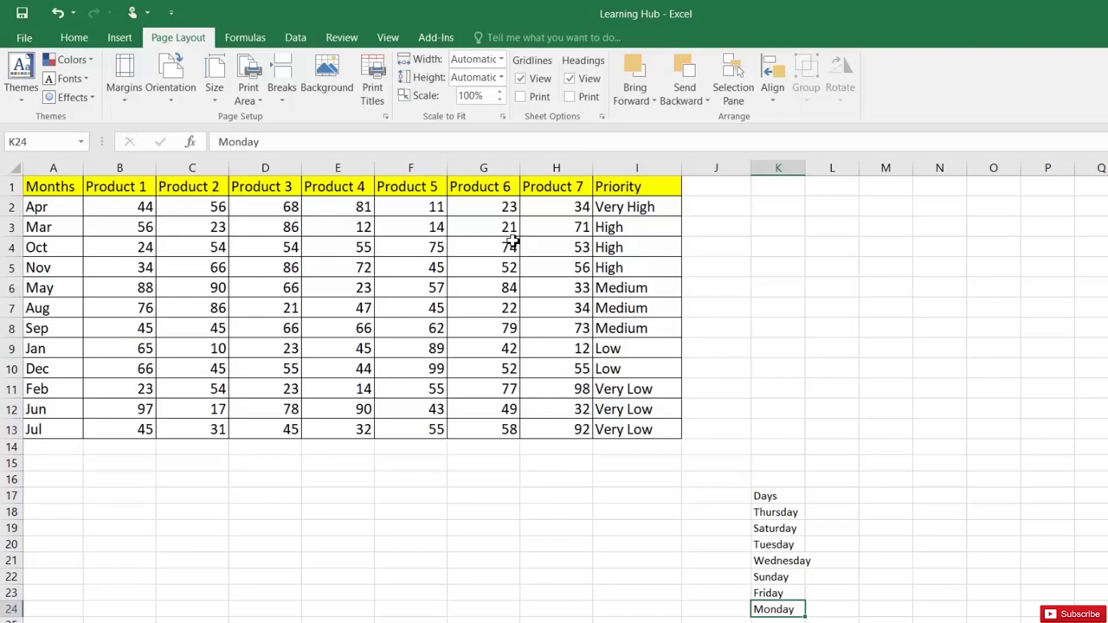
left_click(64, 188)
left_click(295, 37)
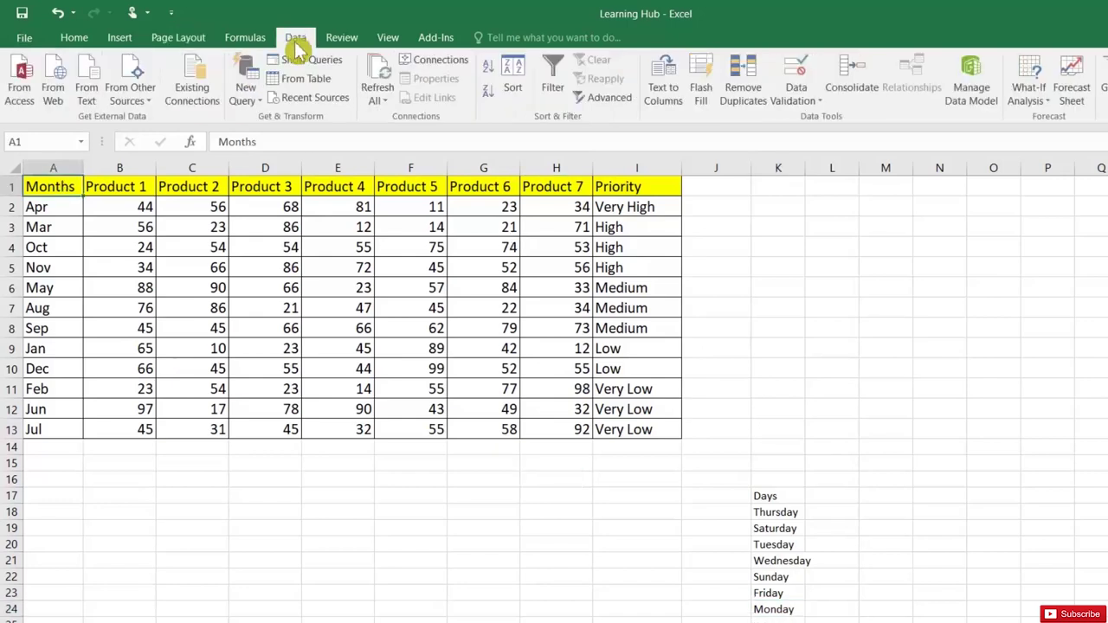
left_click(490, 75)
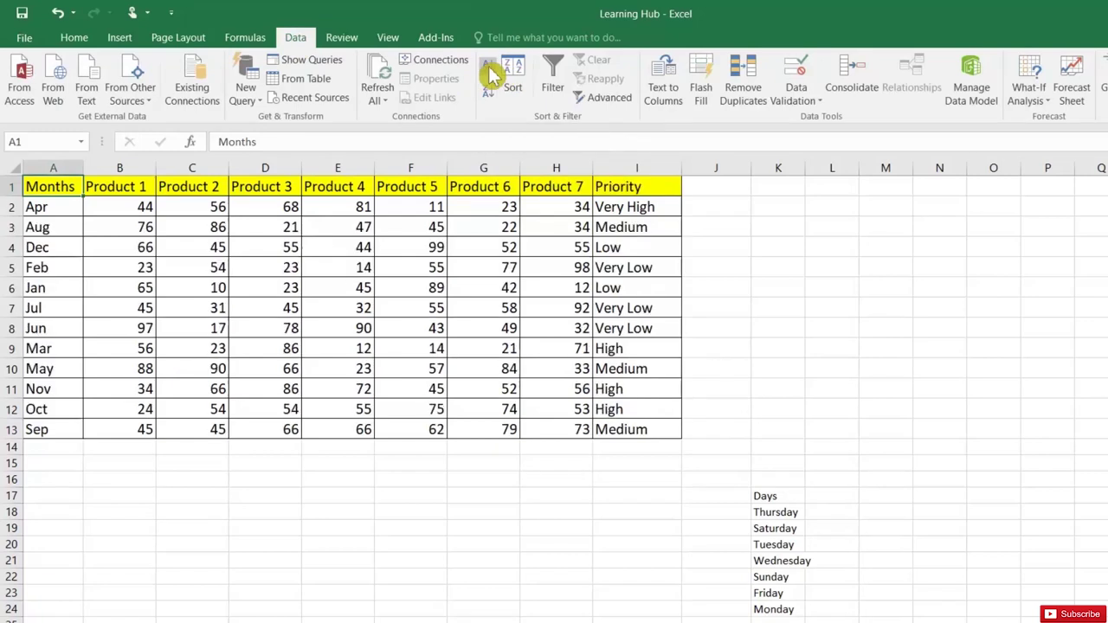
left_click(69, 209)
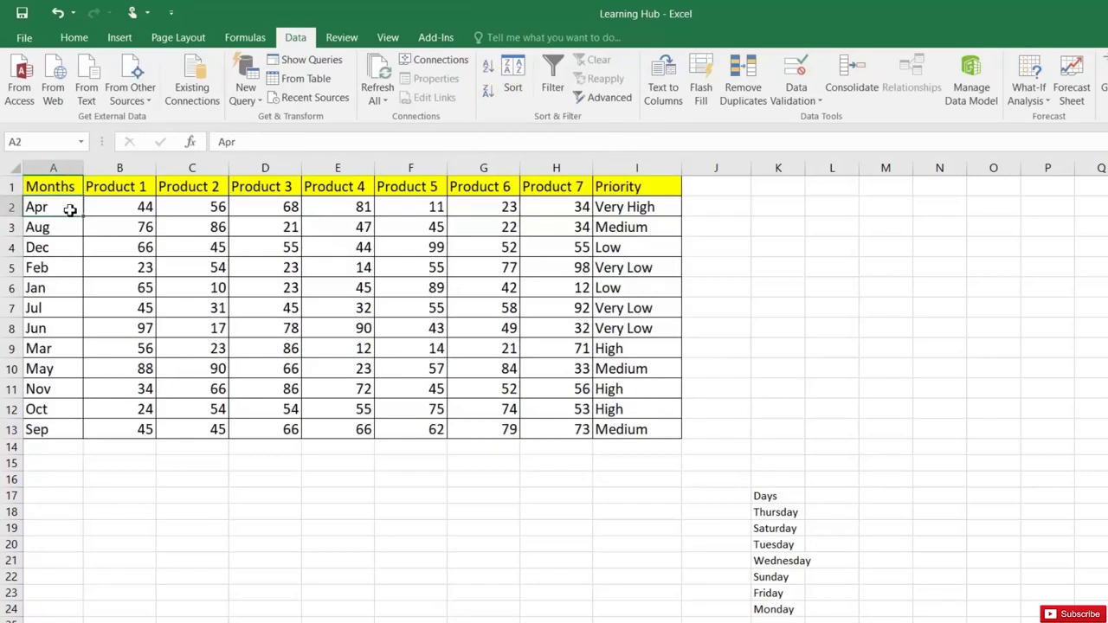
left_click_drag(782, 498, 792, 612)
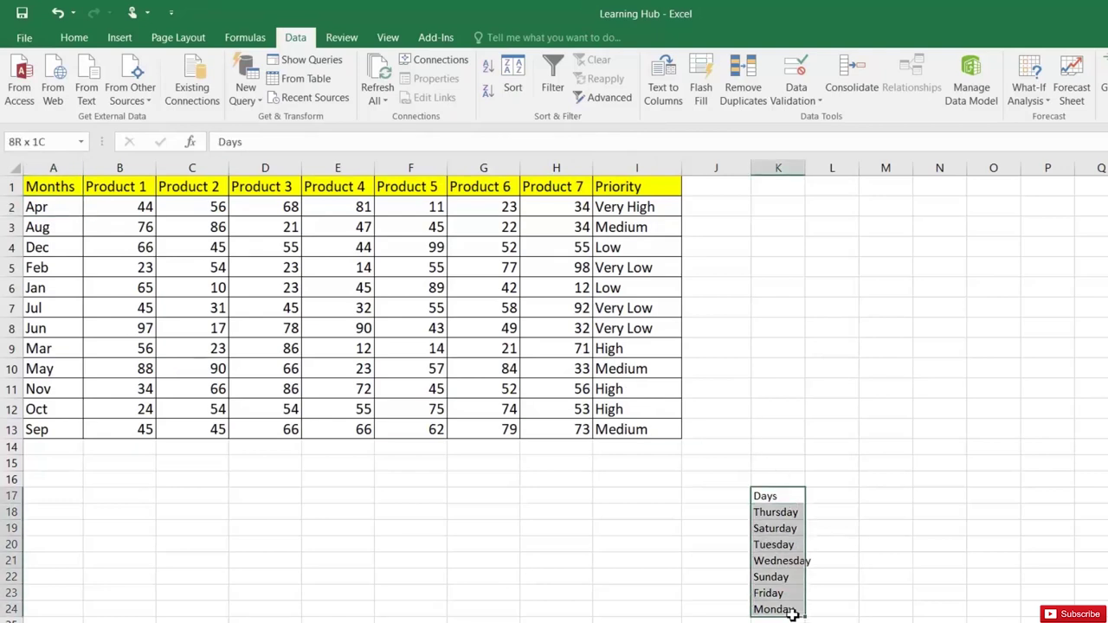
left_click(494, 75)
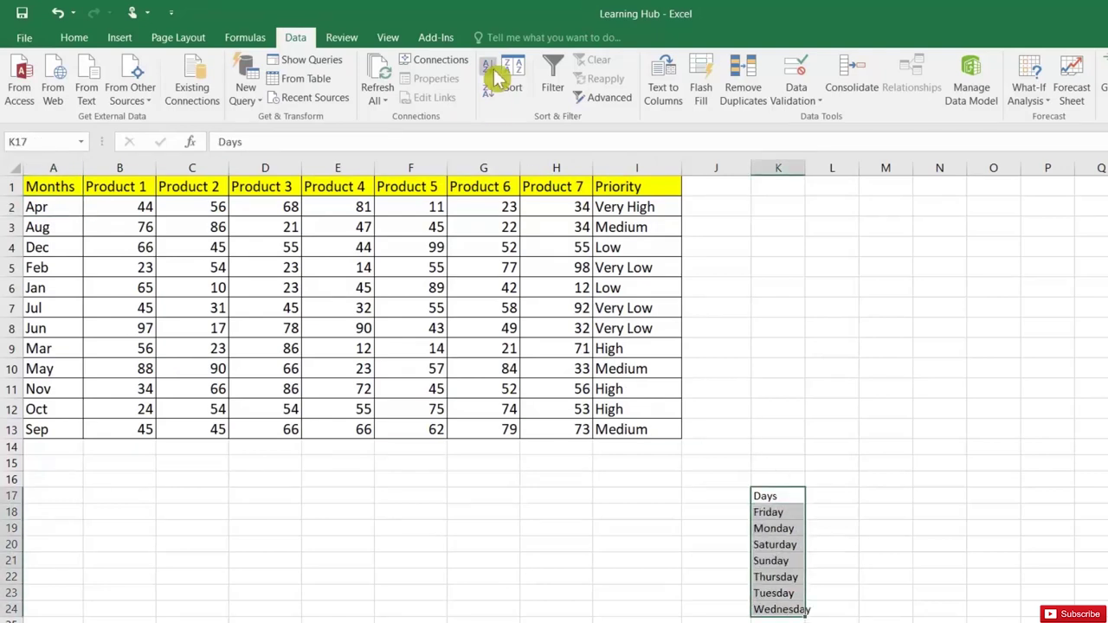
left_click(777, 514)
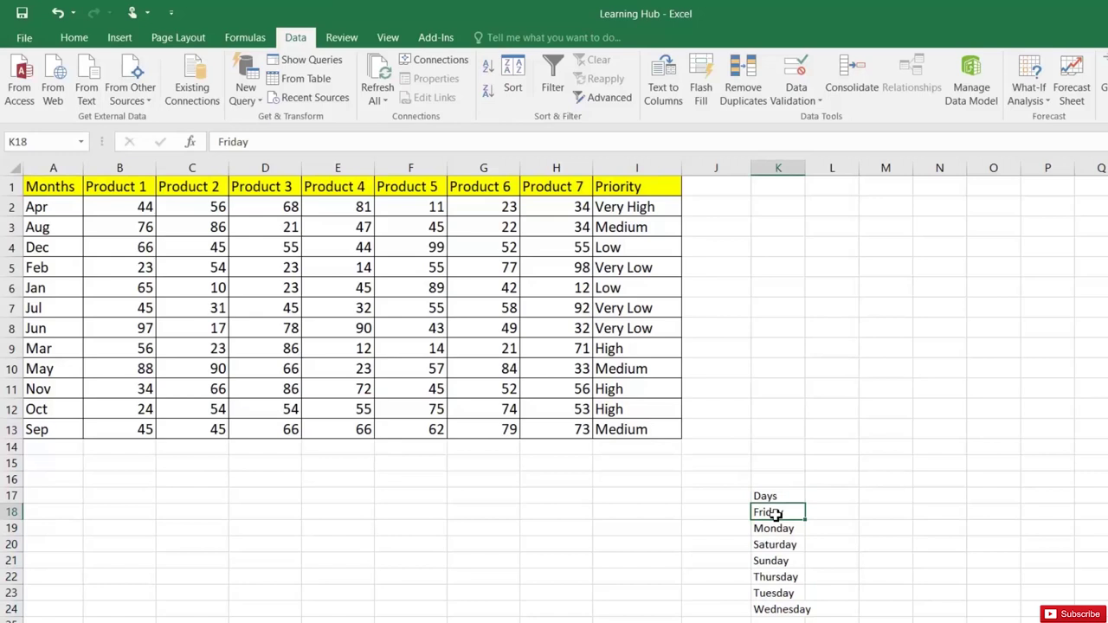
left_click(776, 612)
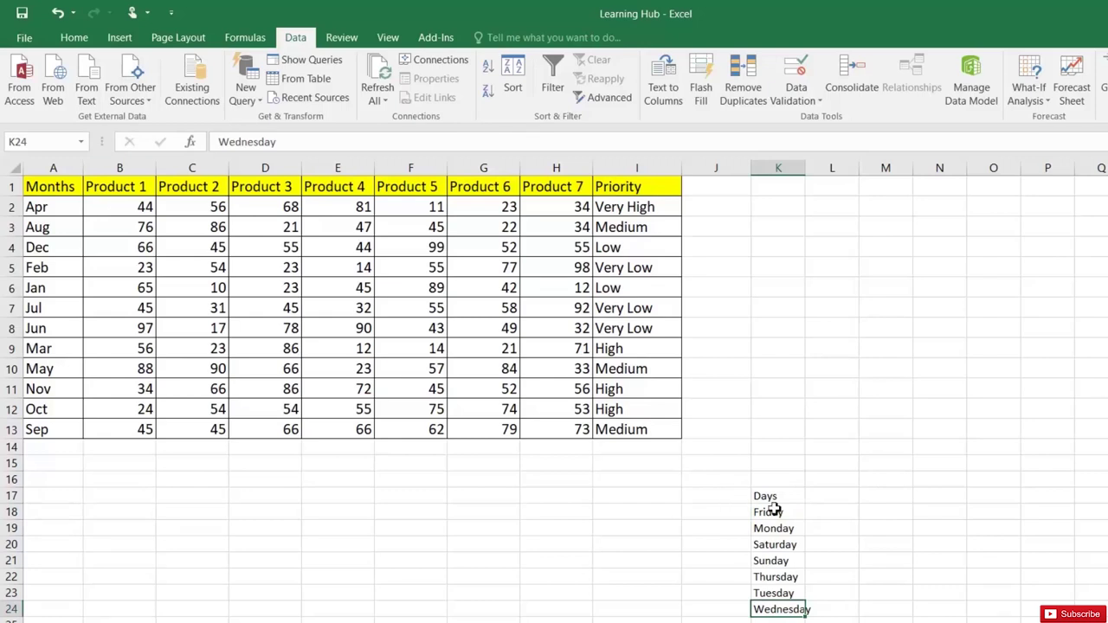
left_click(65, 190)
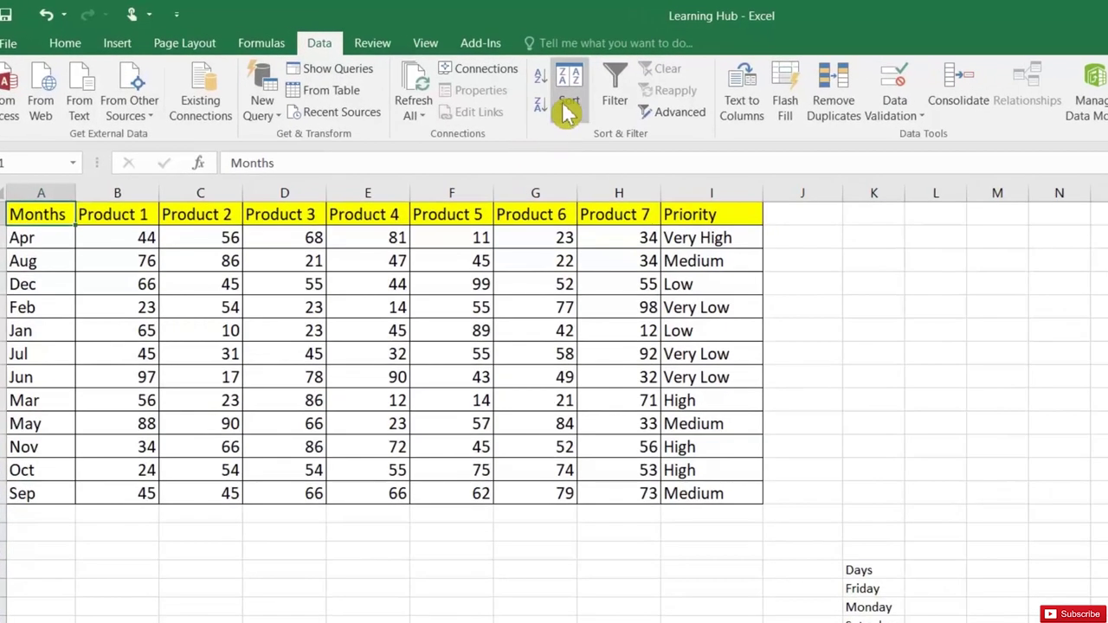
Sort the table by the Months column using the Jan, Feb, Mar… custom list
left_click(512, 91)
left_click(605, 369)
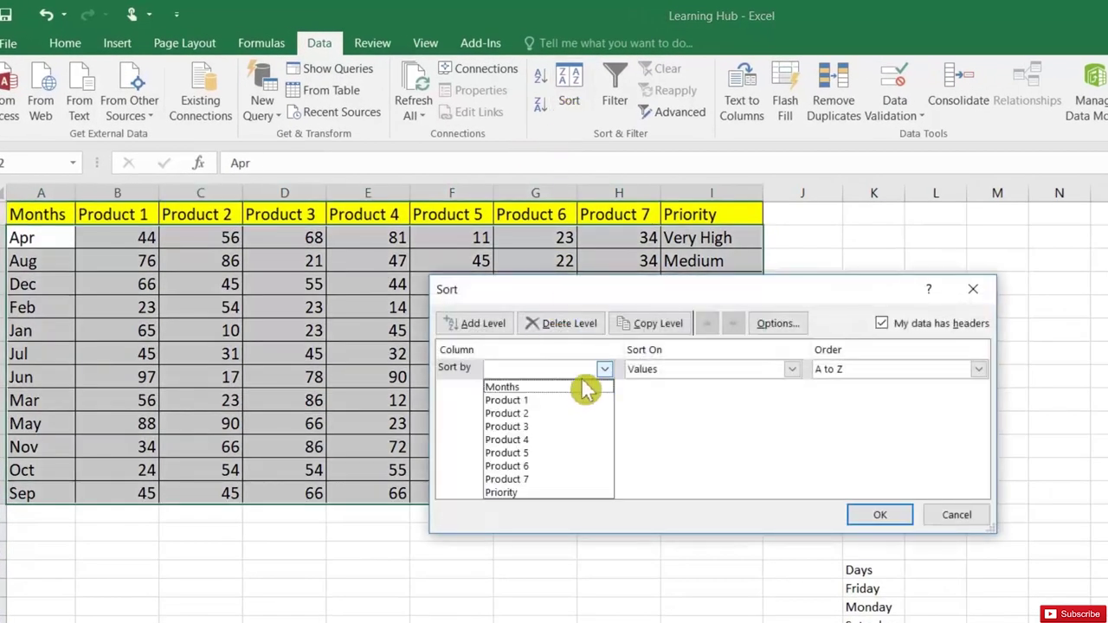
left_click(524, 387)
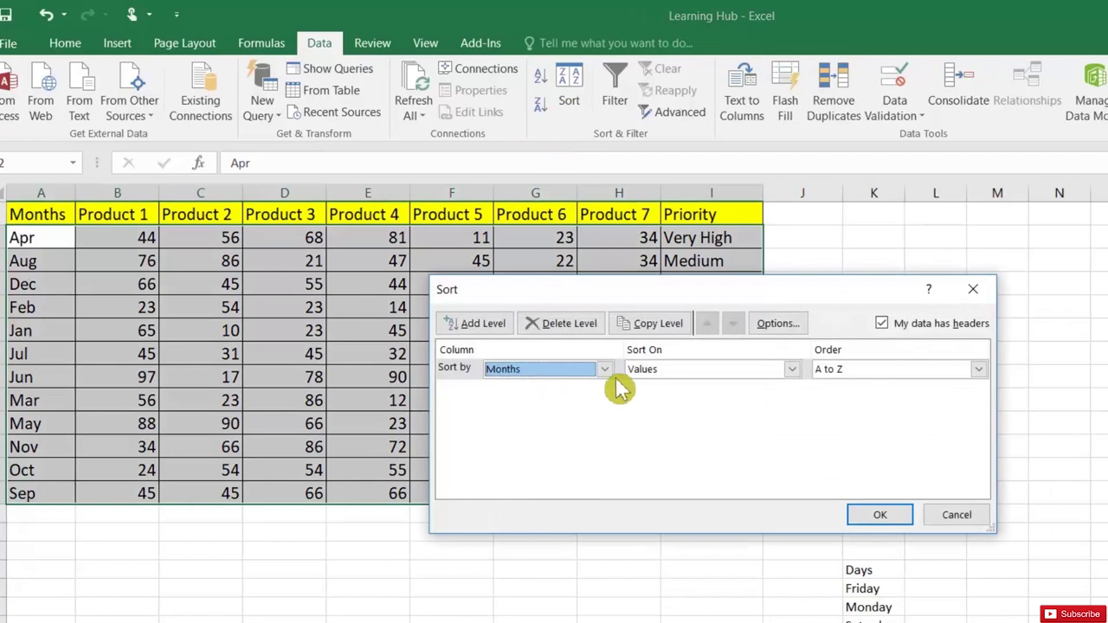
left_click(909, 374)
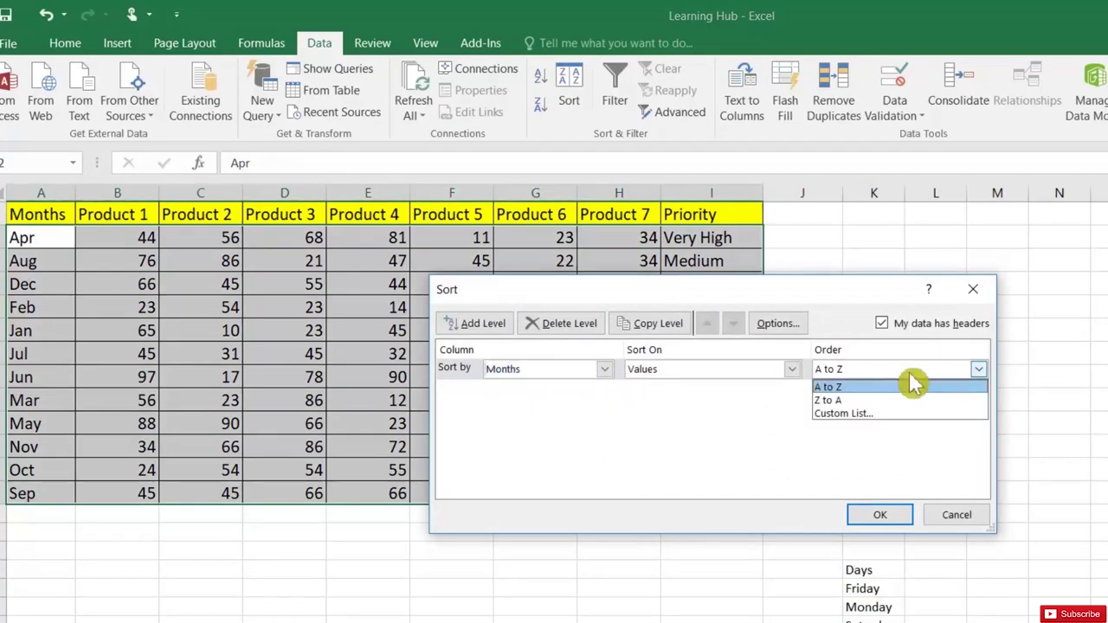
left_click(874, 416)
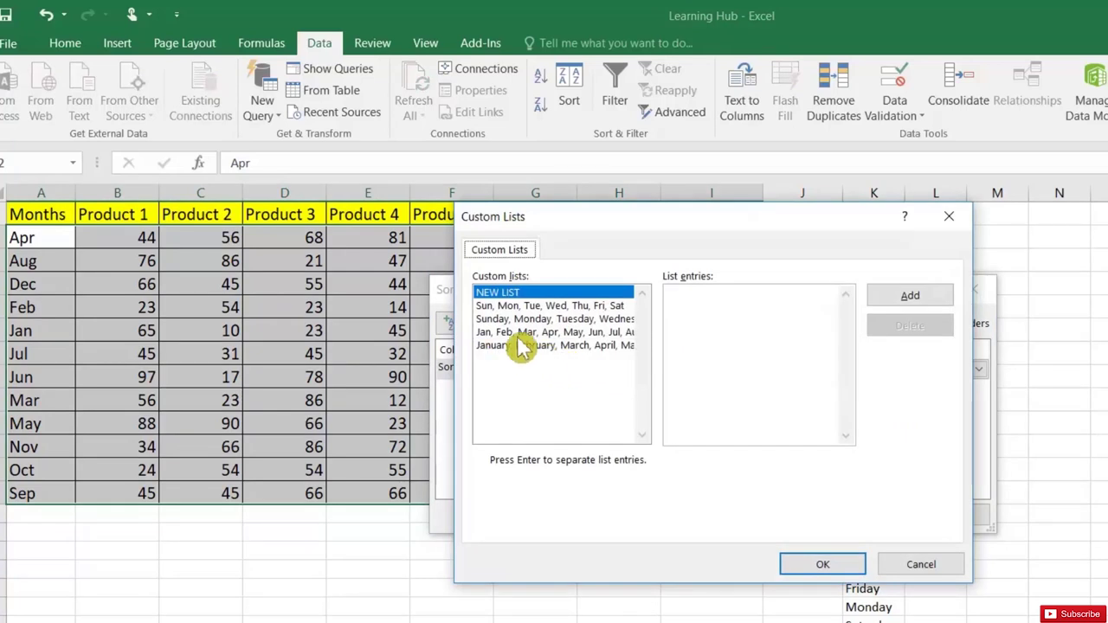
left_click(519, 333)
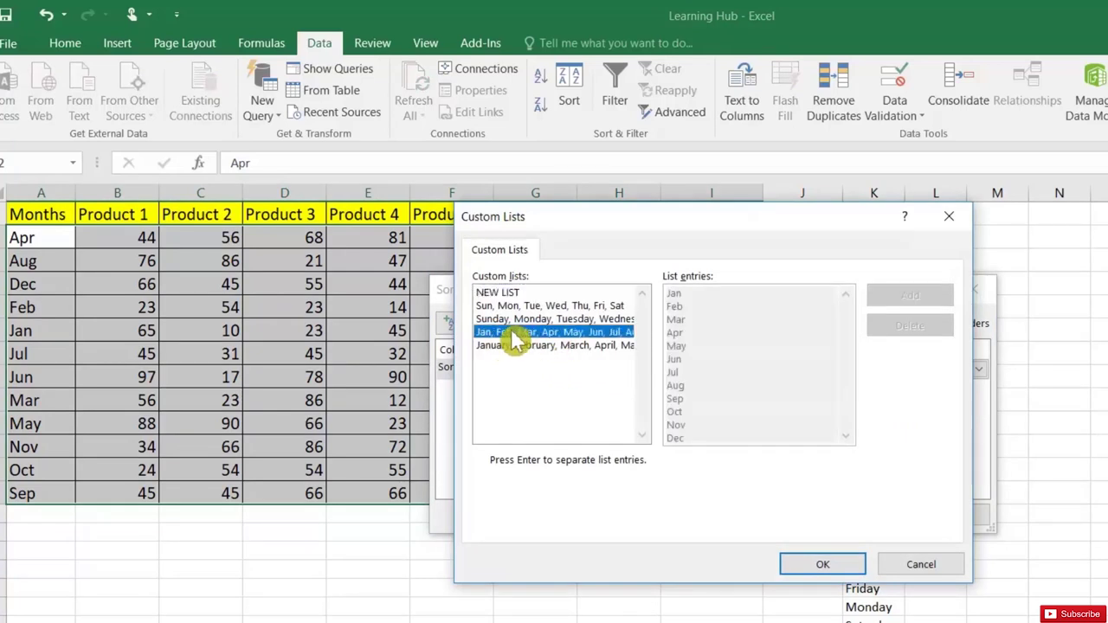
left_click(823, 565)
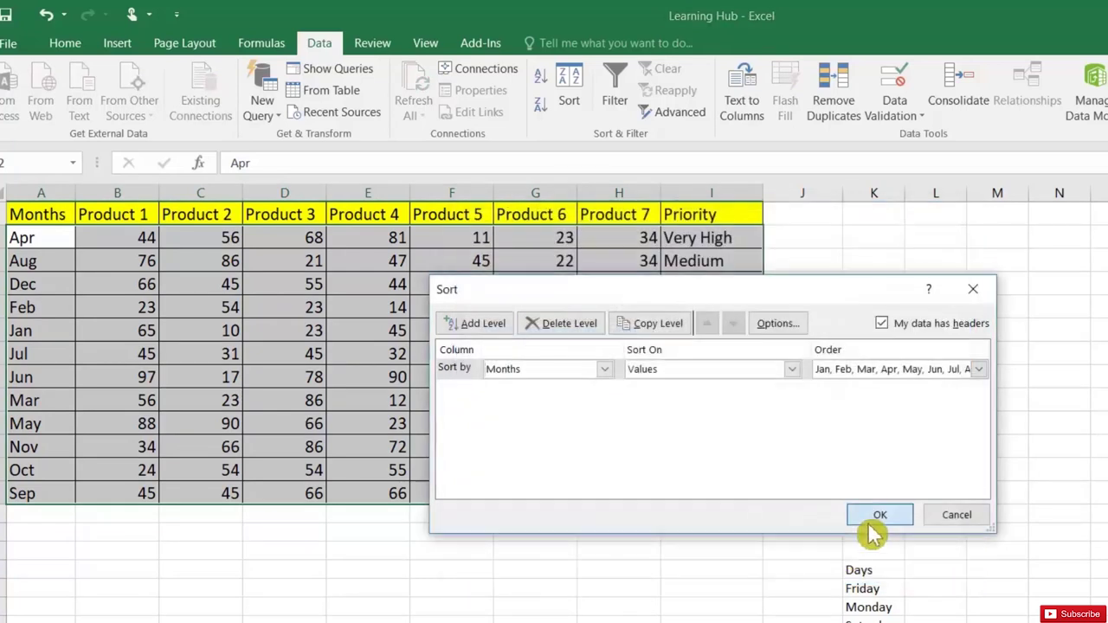
left_click(869, 517)
key("Down")
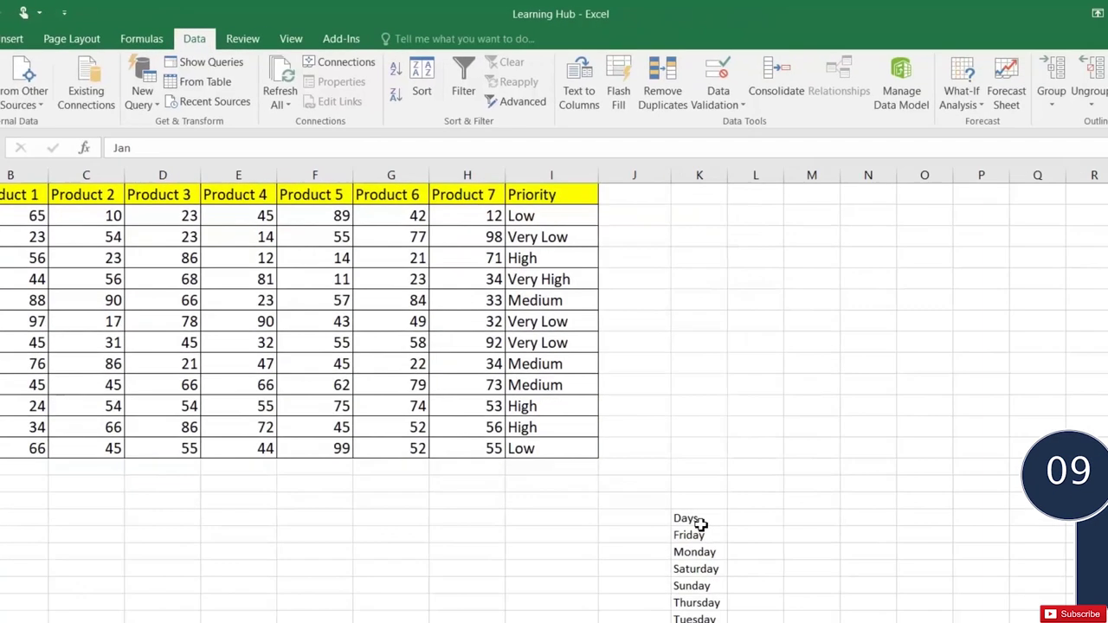
Sort the Days list by the full Sunday–Saturday weekday custom list
left_click(700, 523)
left_click_drag(614, 589, 614, 599)
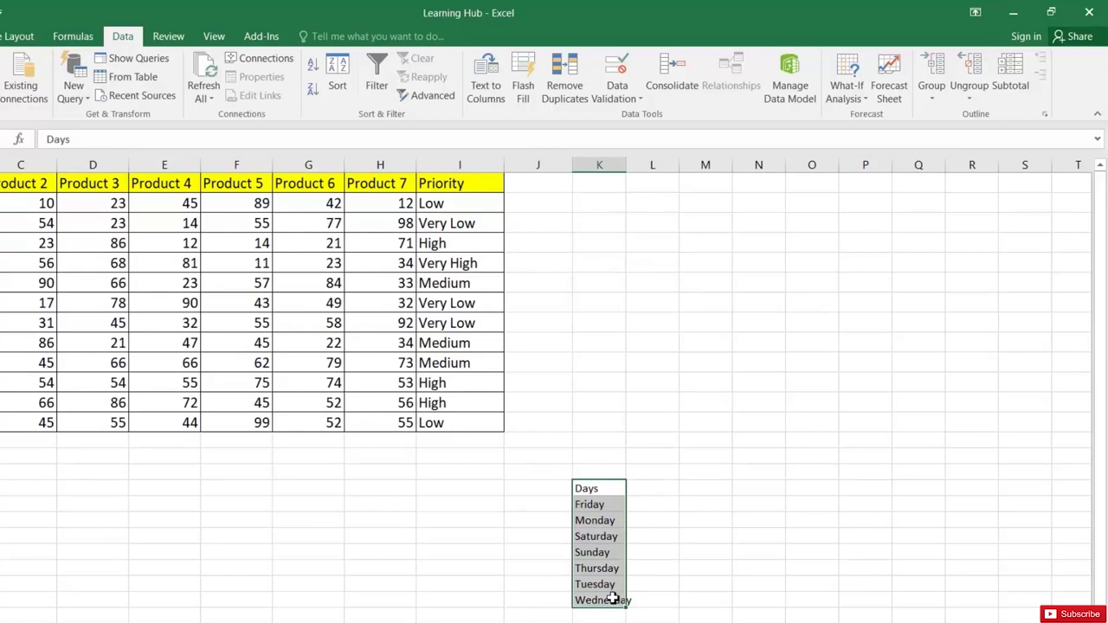
left_click(343, 84)
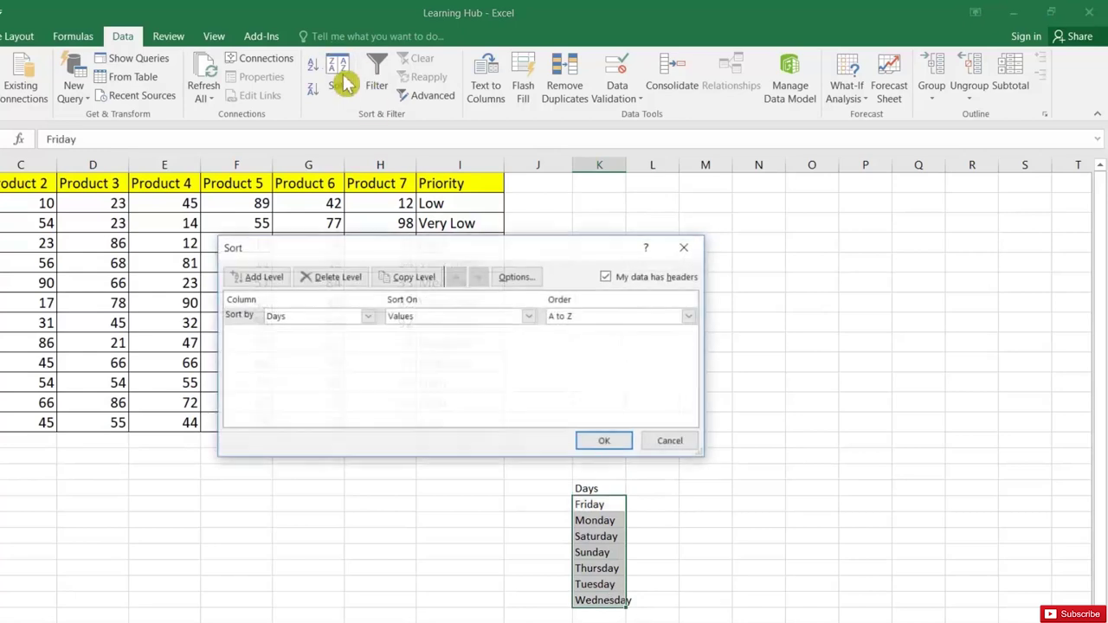
left_click(584, 318)
left_click(584, 359)
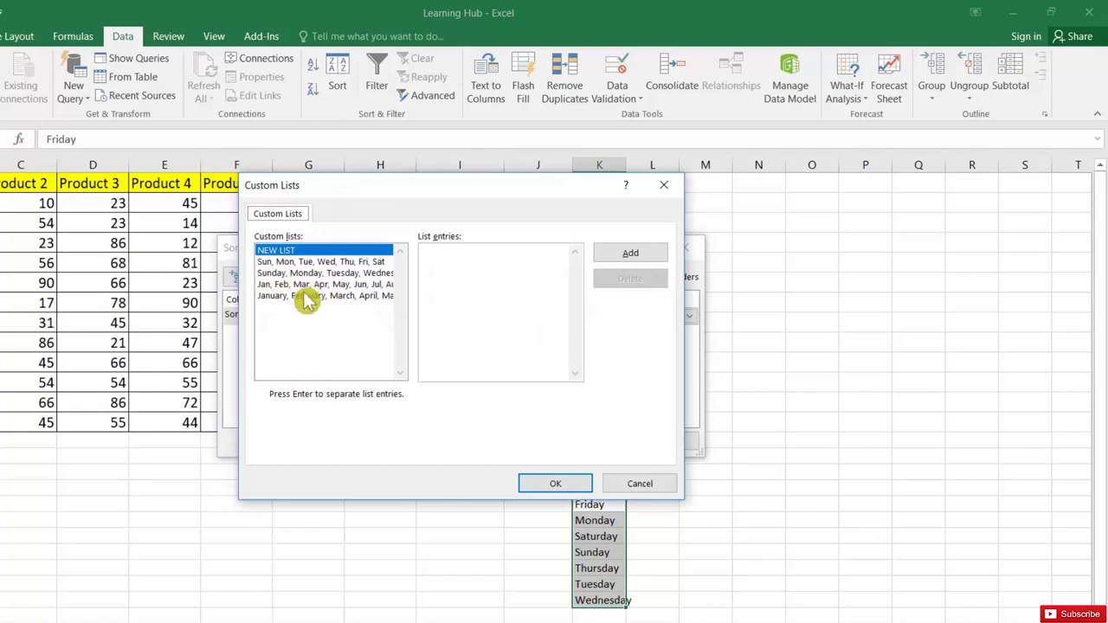
left_click(307, 263)
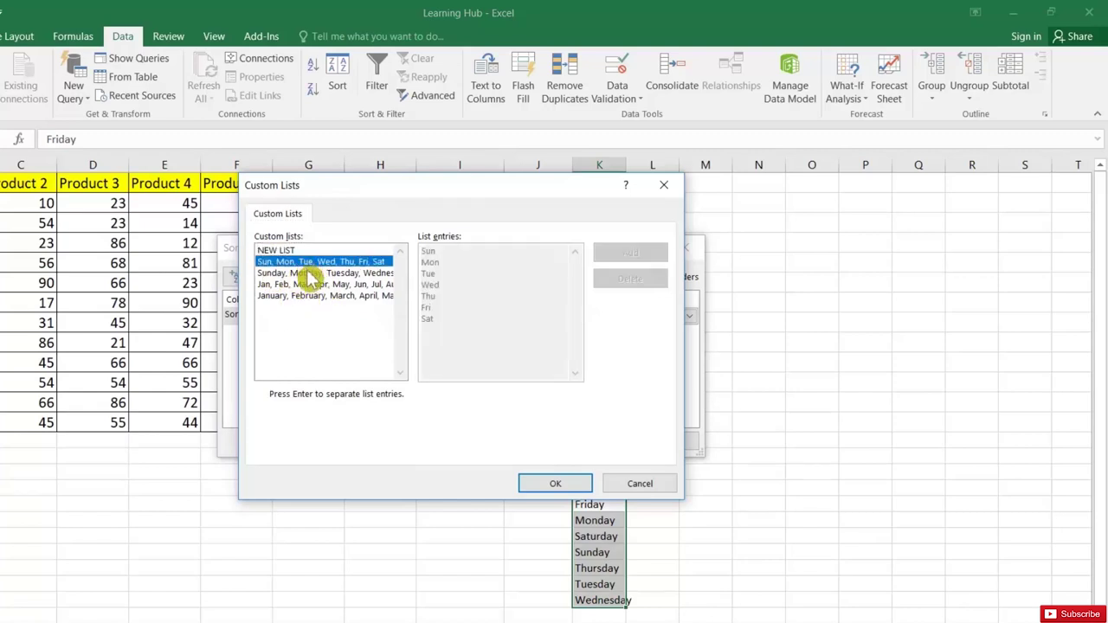
left_click(310, 272)
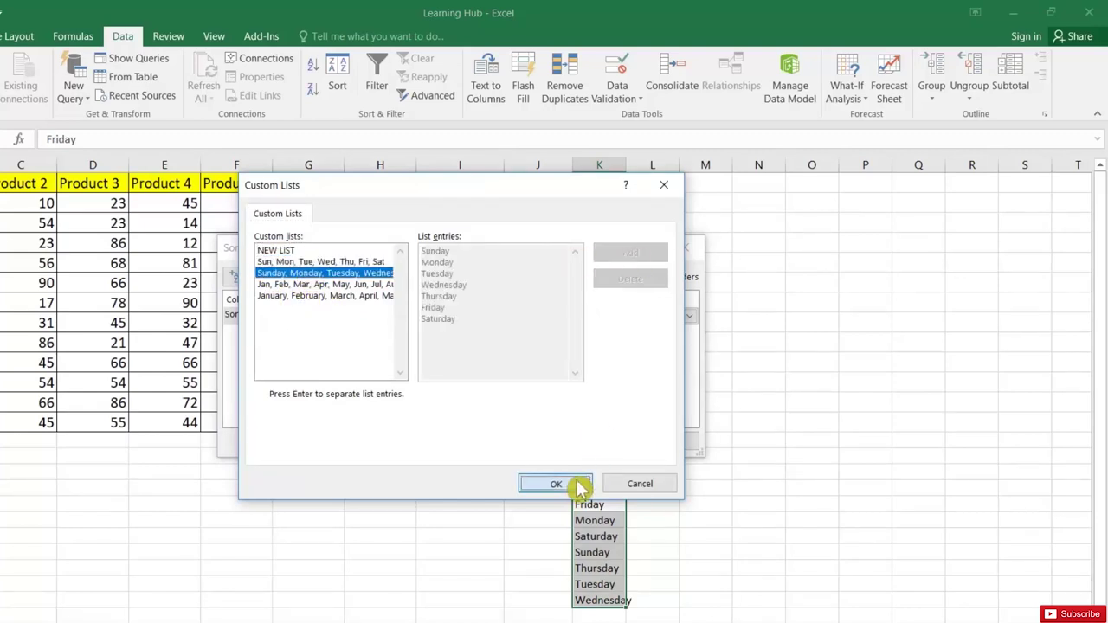
left_click(551, 483)
left_click(604, 444)
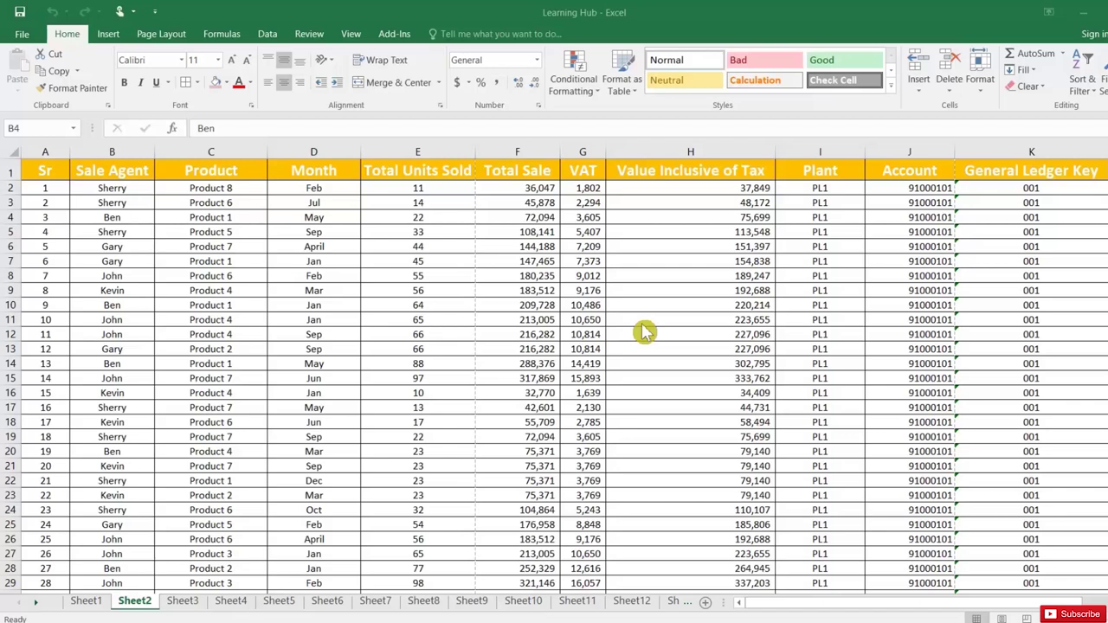
Create a PivotTable from the Sheet2 sales range A1:L74 on a new worksheet
left_click(62, 174)
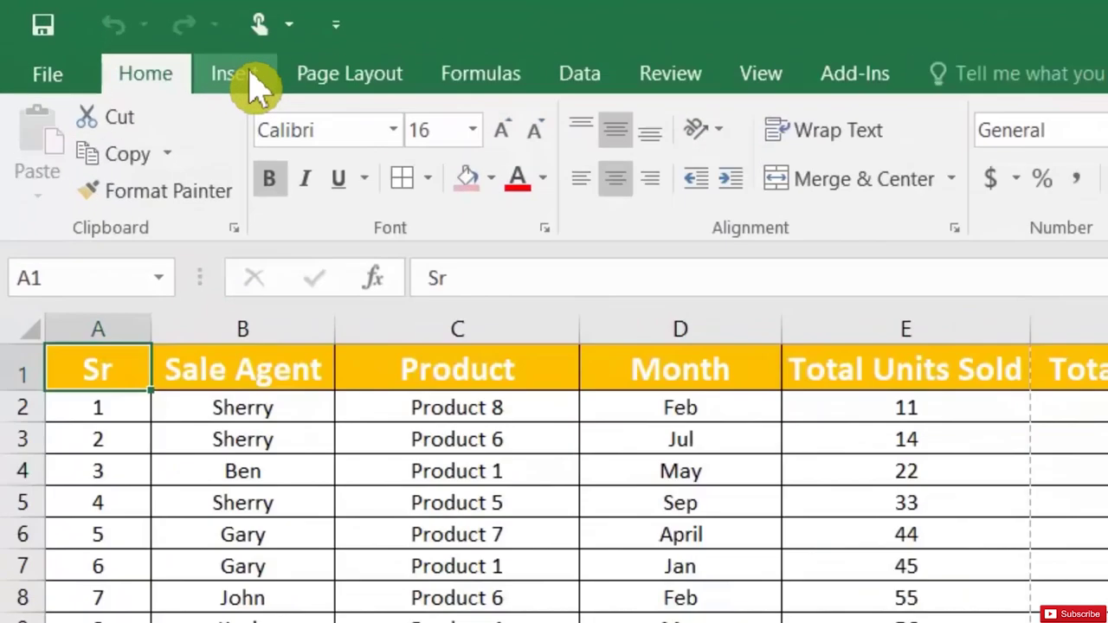
left_click(234, 76)
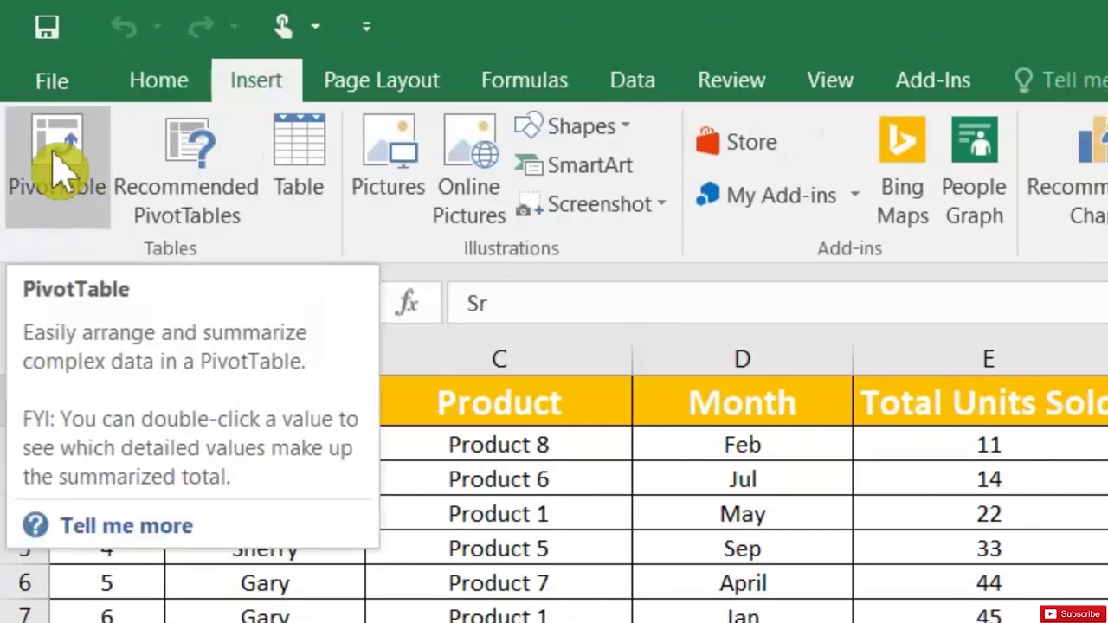
left_click(59, 167)
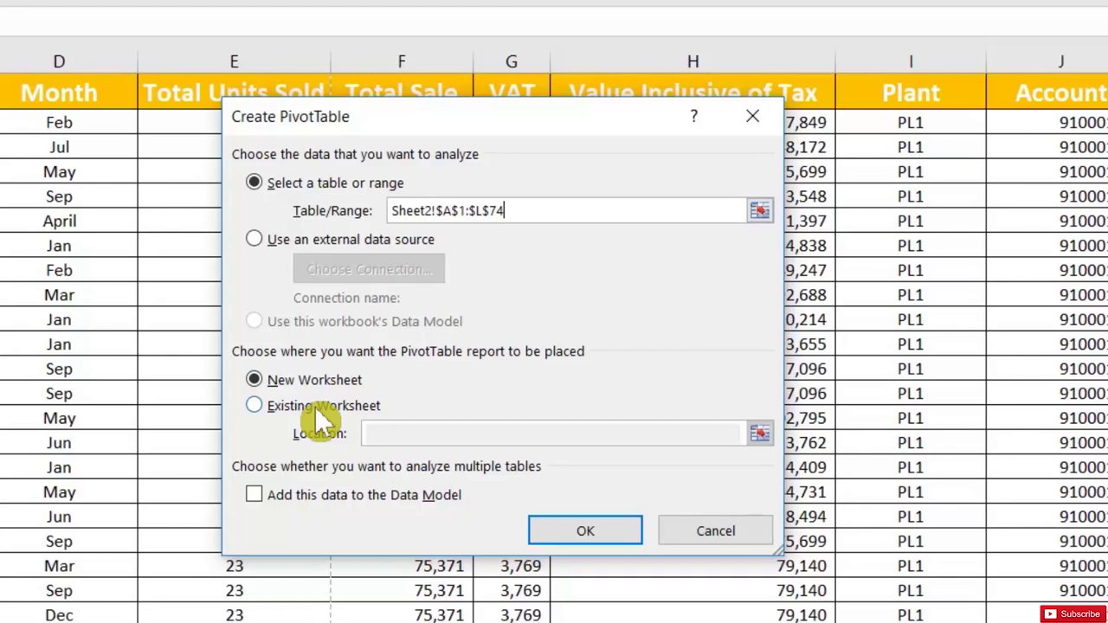
left_click(314, 407)
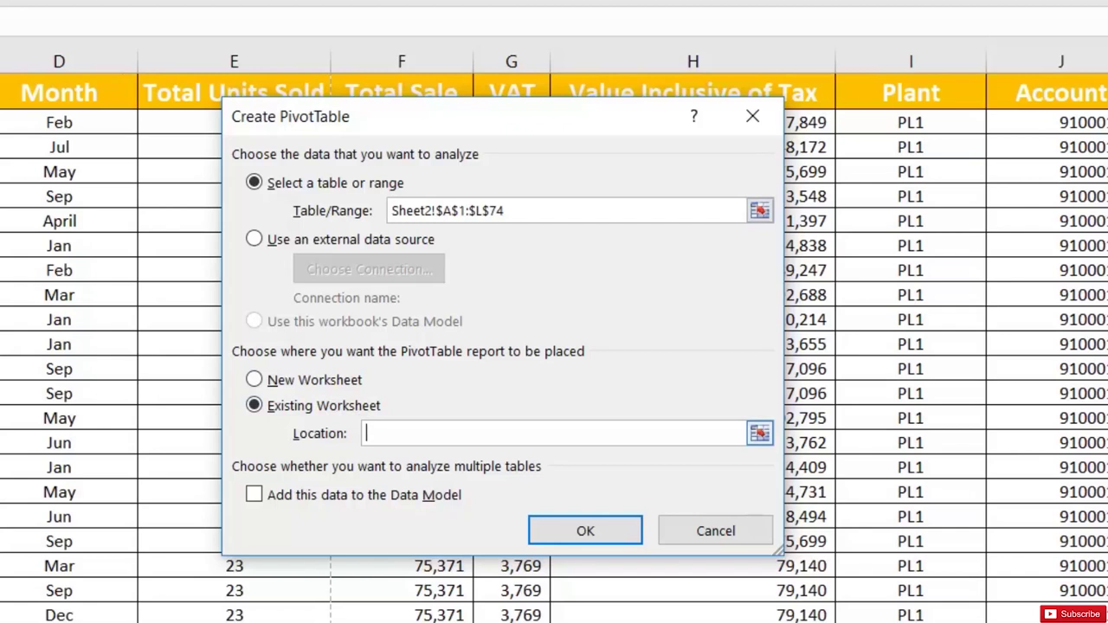
left_click(314, 381)
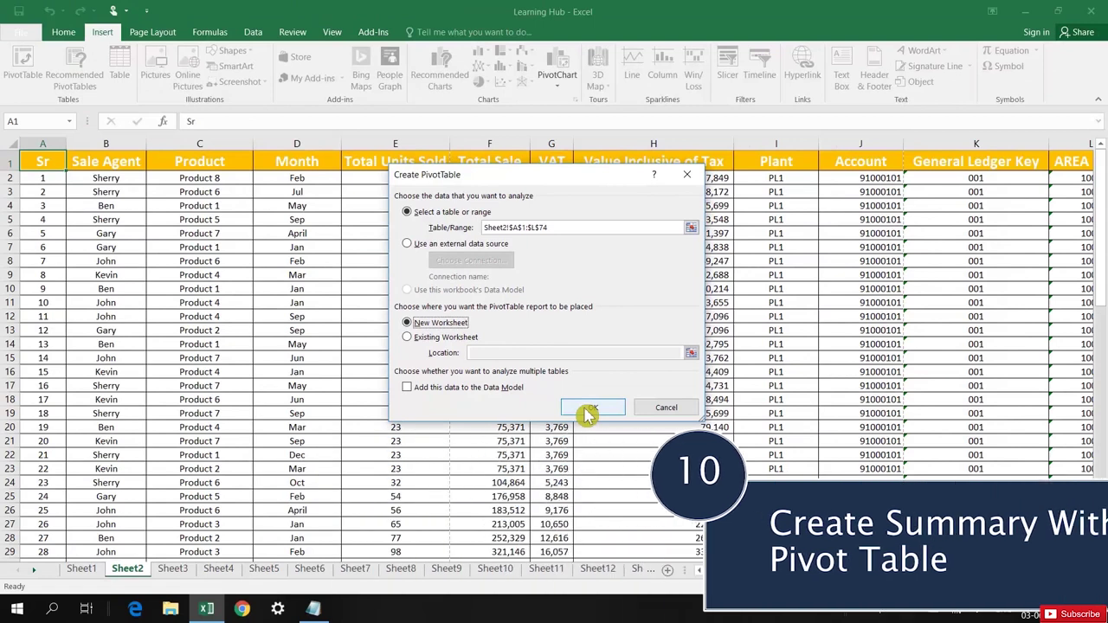
left_click(588, 410)
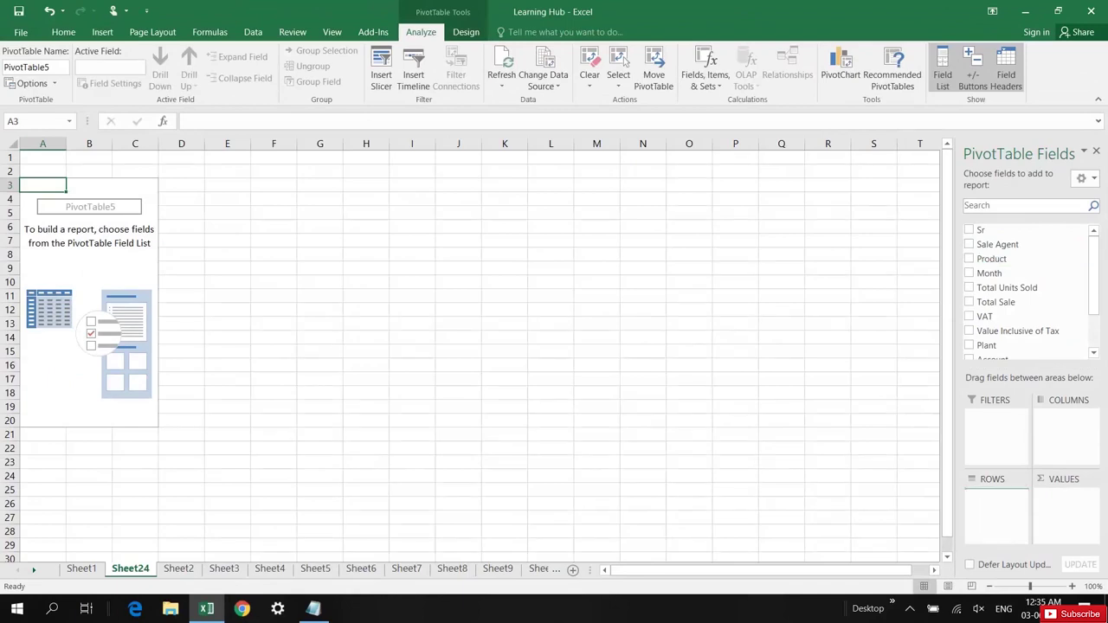
Put Product in the pivot rows with summed Total Sale and Total Units Sold values
left_click_drag(1008, 523, 1007, 517)
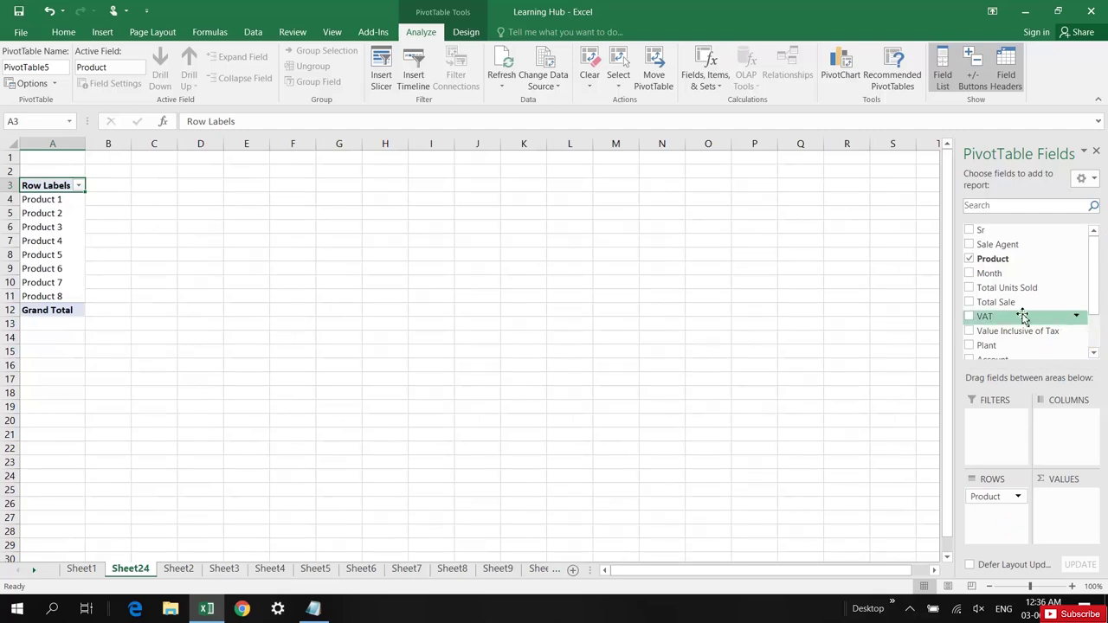
scroll(1000, 314, "down", 1)
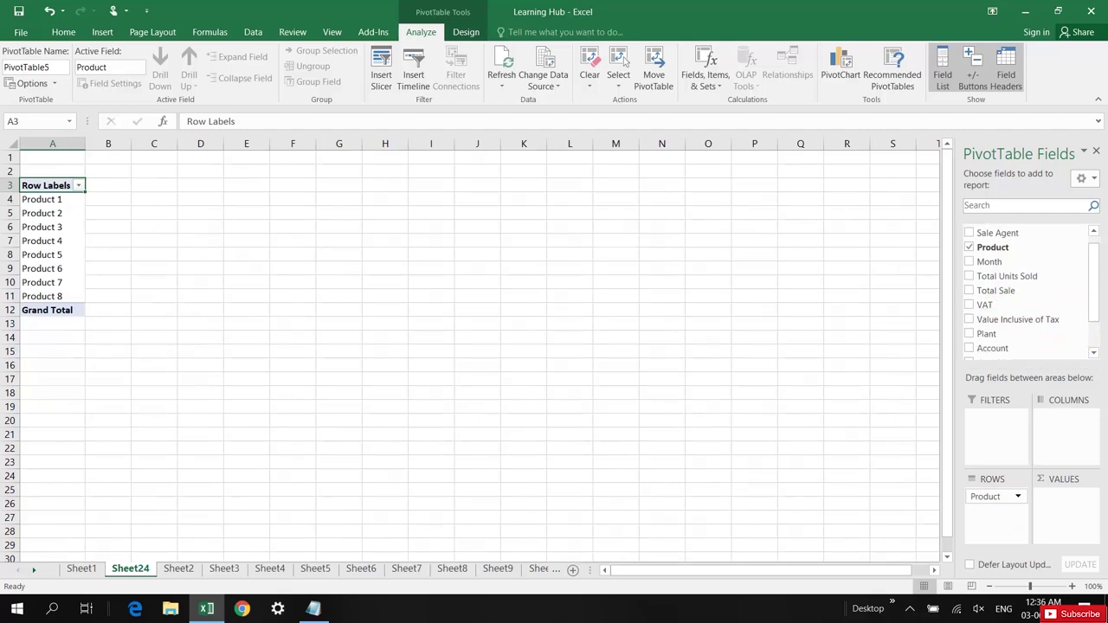
scroll(1026, 290, "down", 1)
scroll(1026, 290, "down", 1)
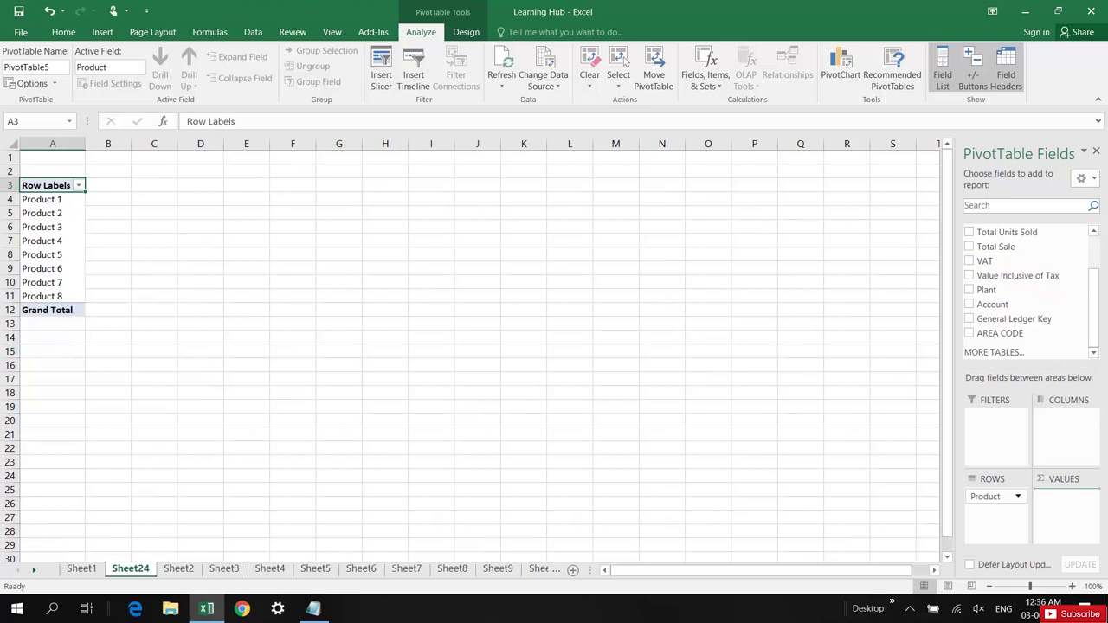
left_click_drag(995, 247, 1067, 501)
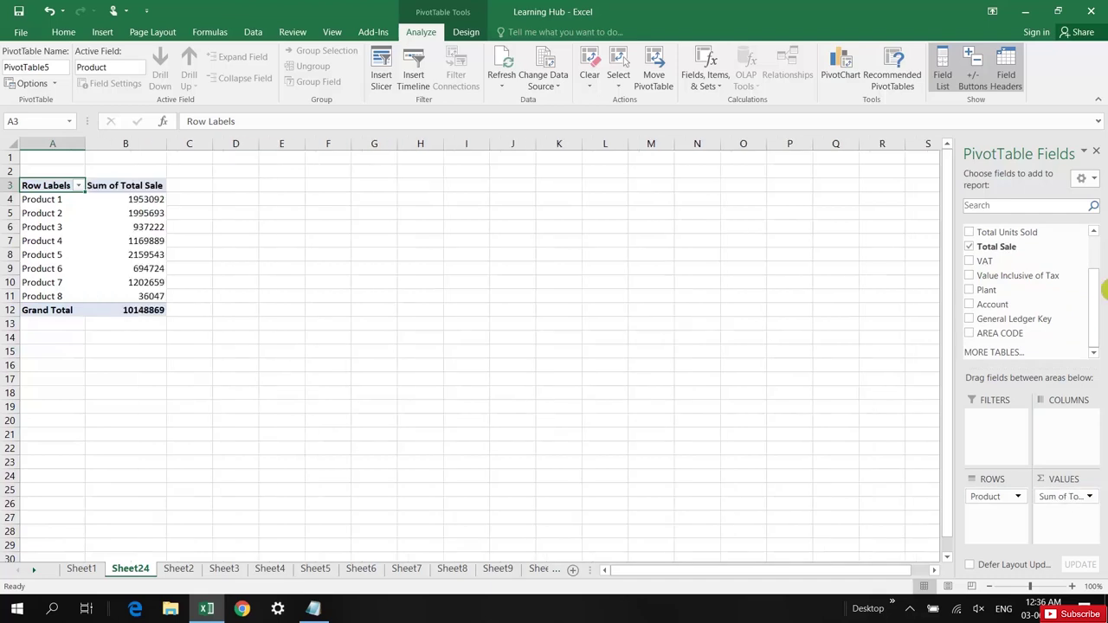
left_click_drag(1095, 313, 1095, 269)
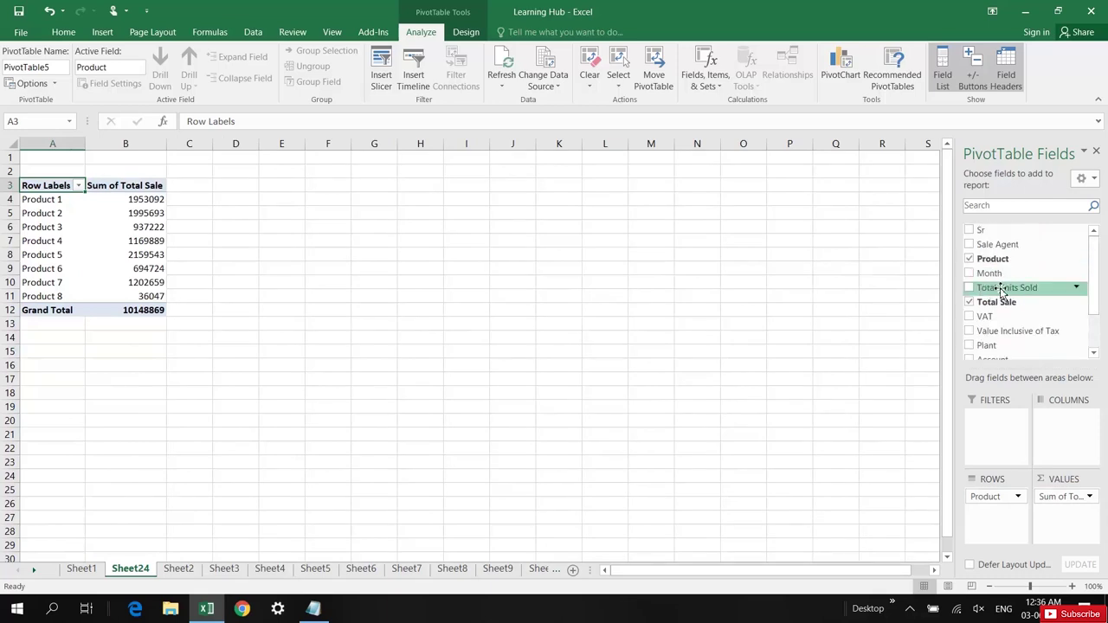
left_click_drag(1009, 287, 1064, 512)
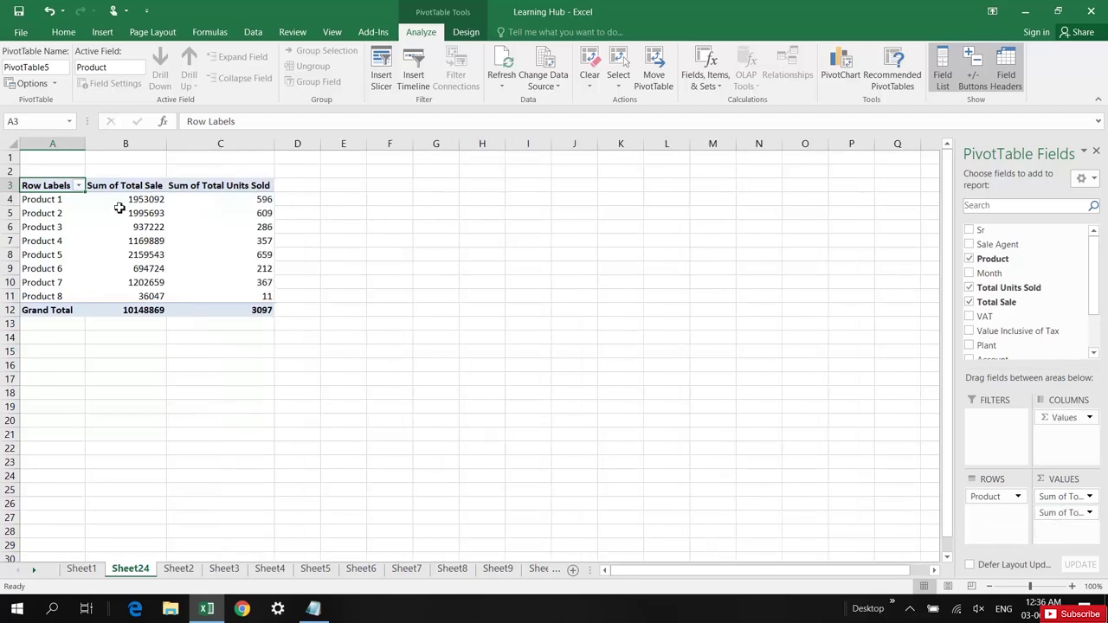
left_click(257, 204)
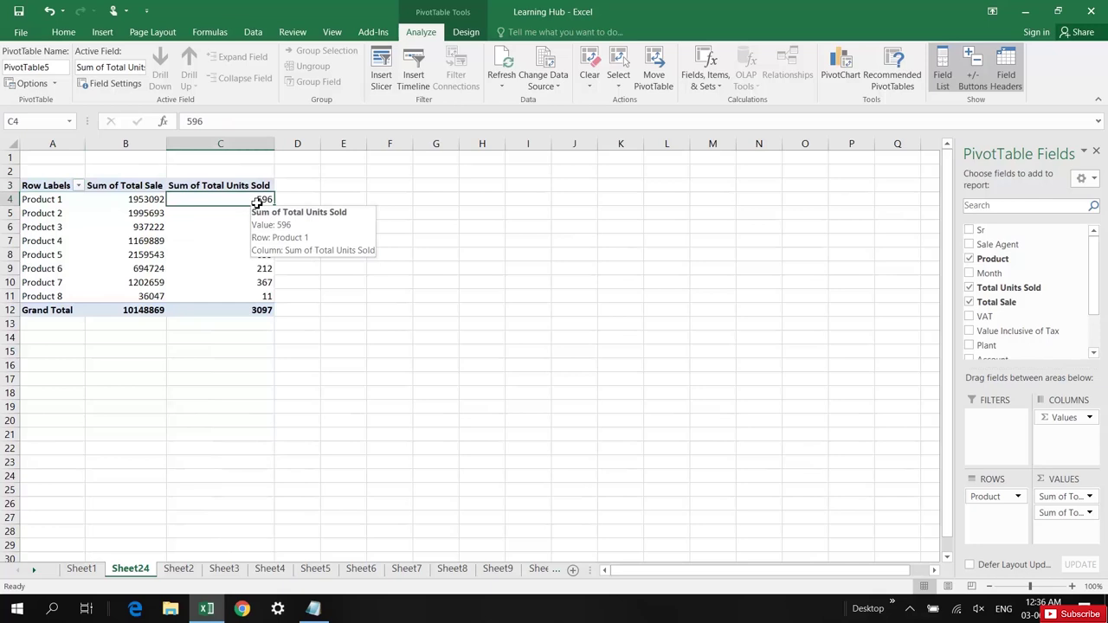
left_click(147, 201)
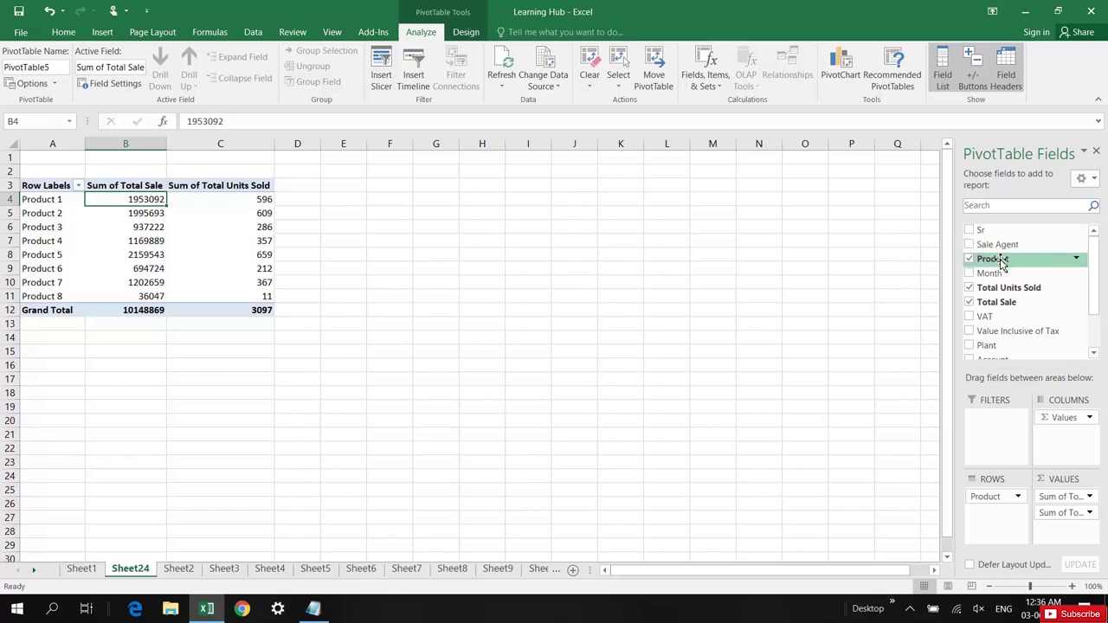
Add Count of Product to the values and check the counts for Products 1 and 4
left_click_drag(996, 259, 1063, 529)
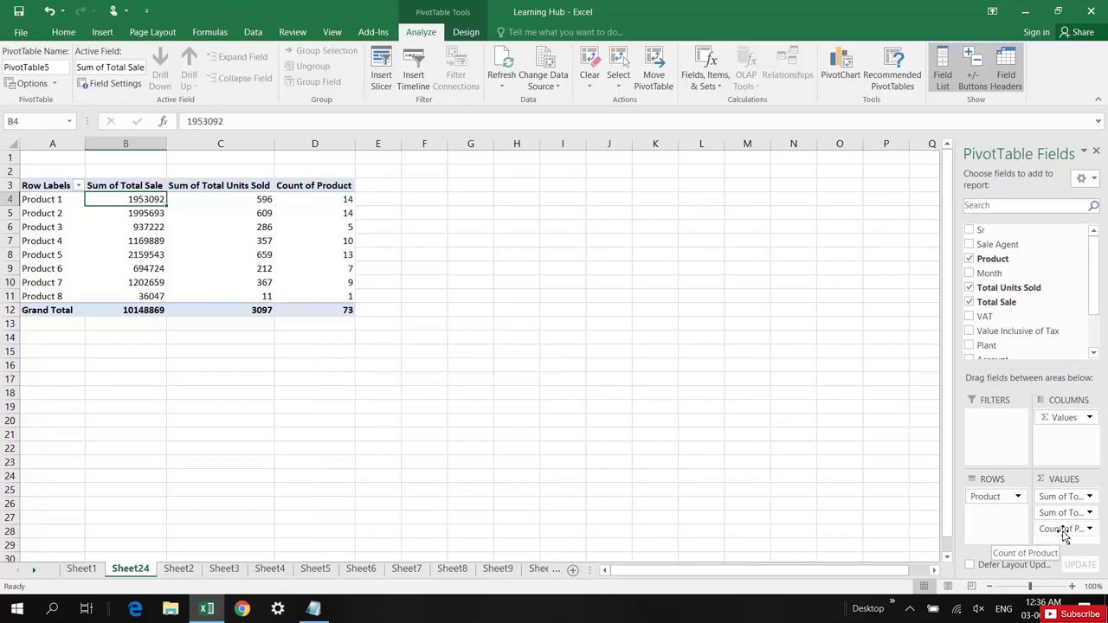
left_click(338, 202)
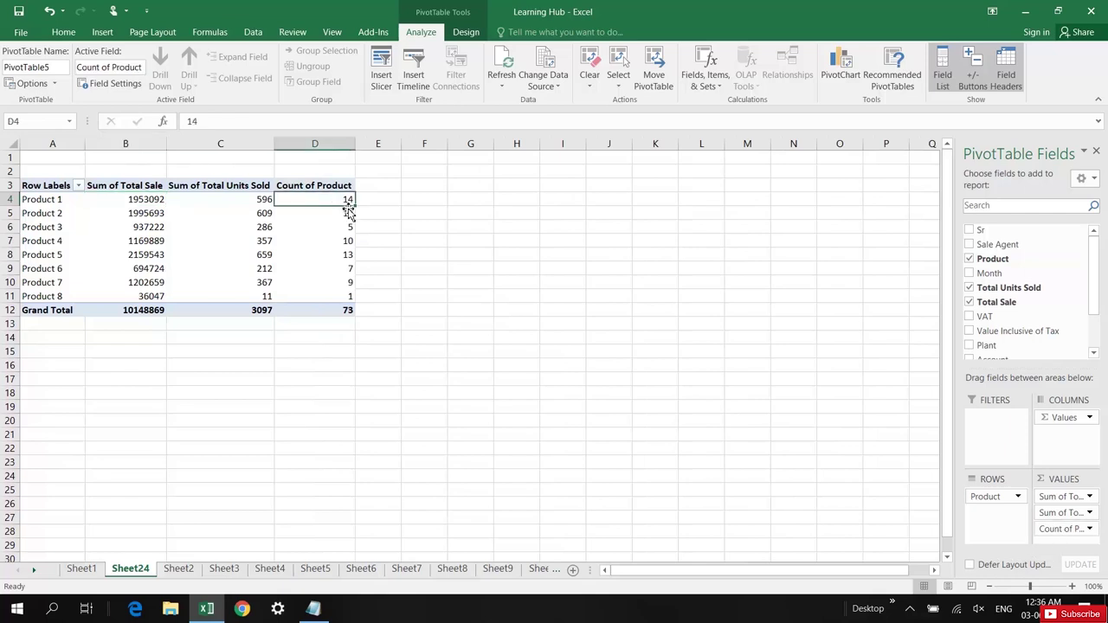
mouse_move(334, 200)
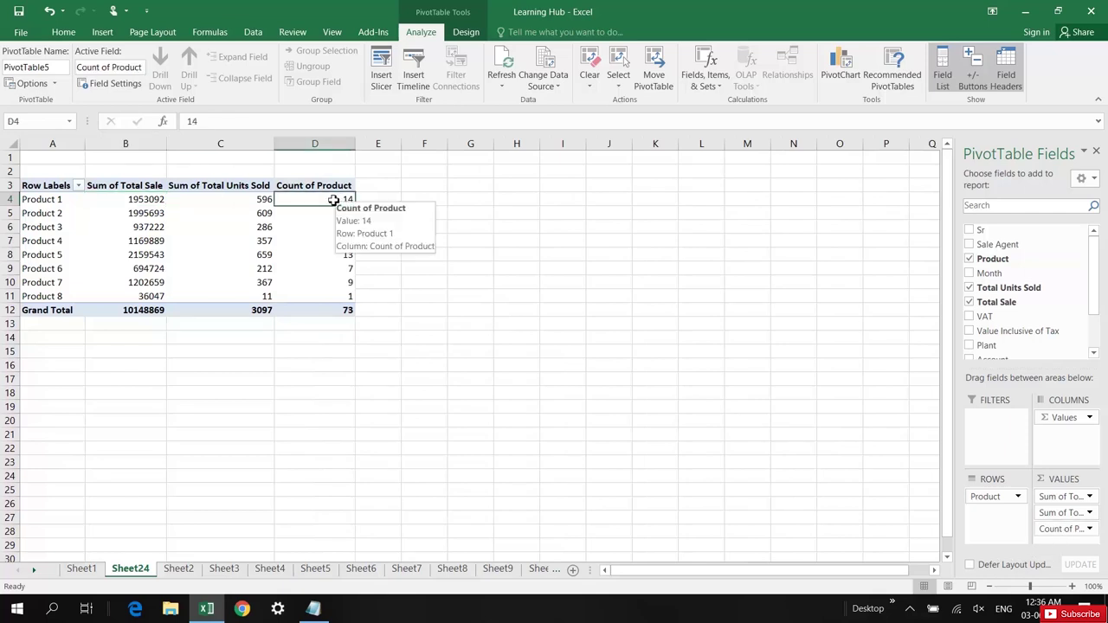
left_click(342, 230)
left_click(346, 241)
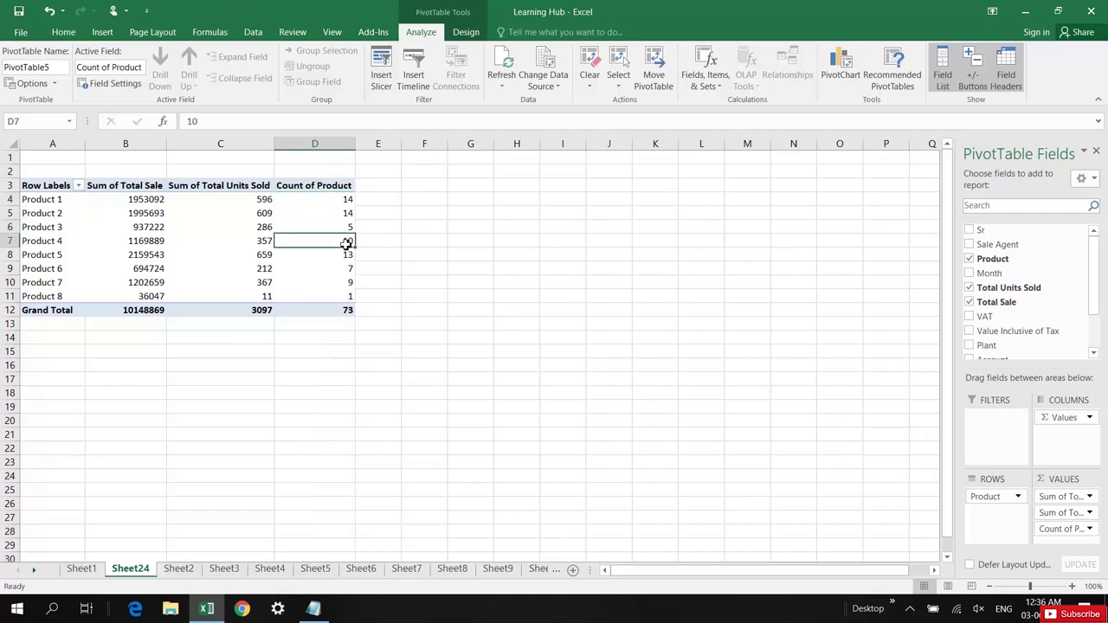
mouse_move(1061, 513)
left_mouse_down()
mouse_move(1067, 538)
mouse_move(1052, 511)
left_mouse_up()
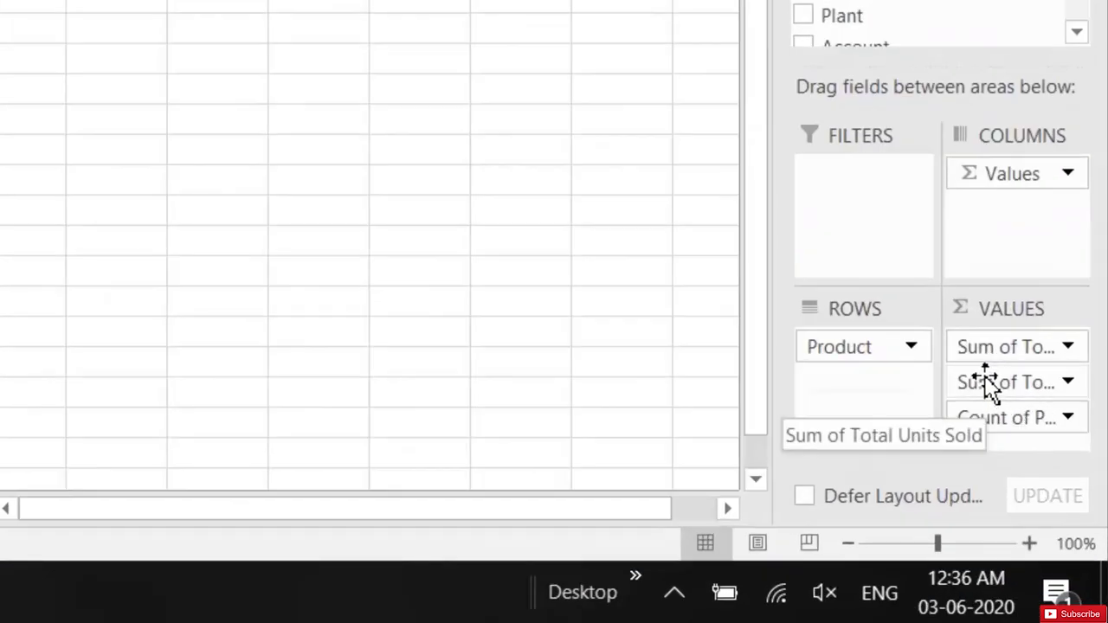
Open Count of Product's value settings, try Max and Min, and cancel without changes
left_click(1029, 422)
left_click(1029, 422)
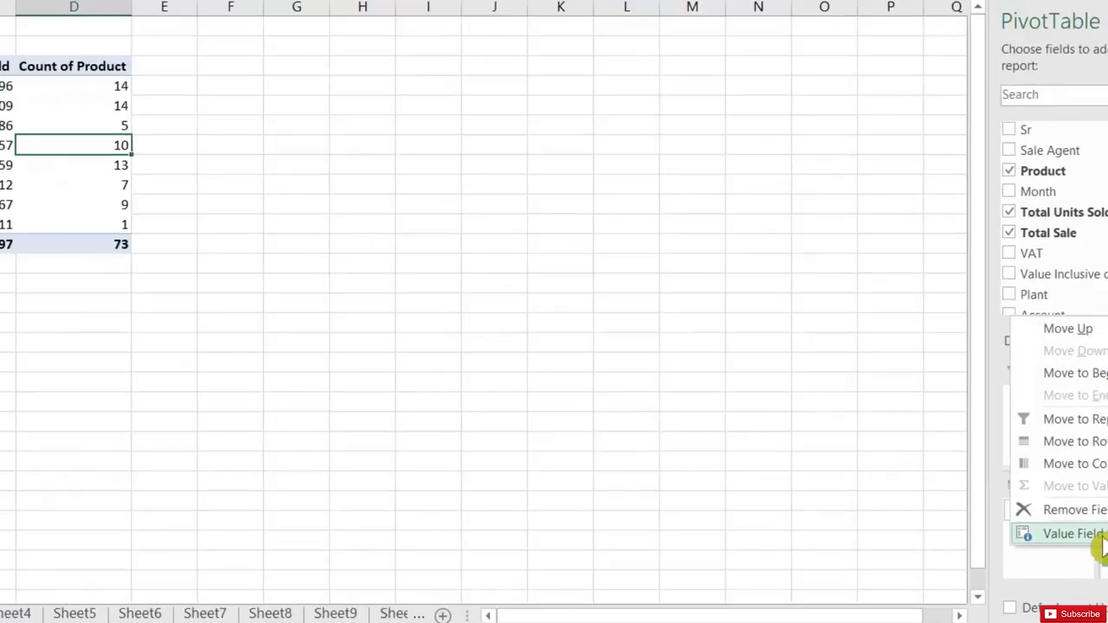
left_click(948, 384)
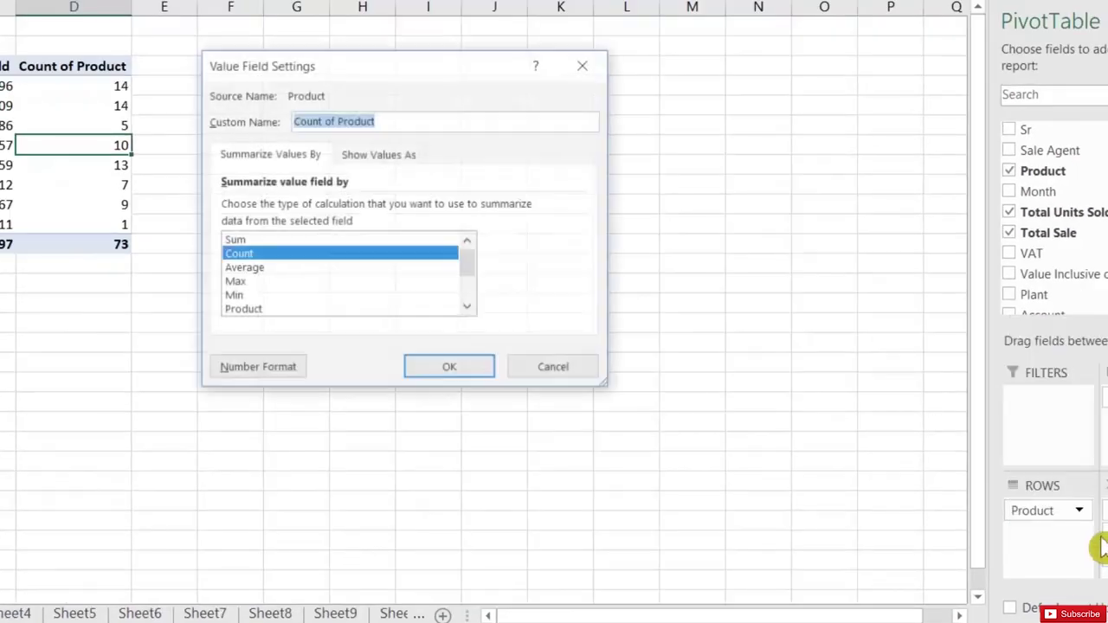
left_click(251, 283)
left_click(258, 296)
left_click(255, 284)
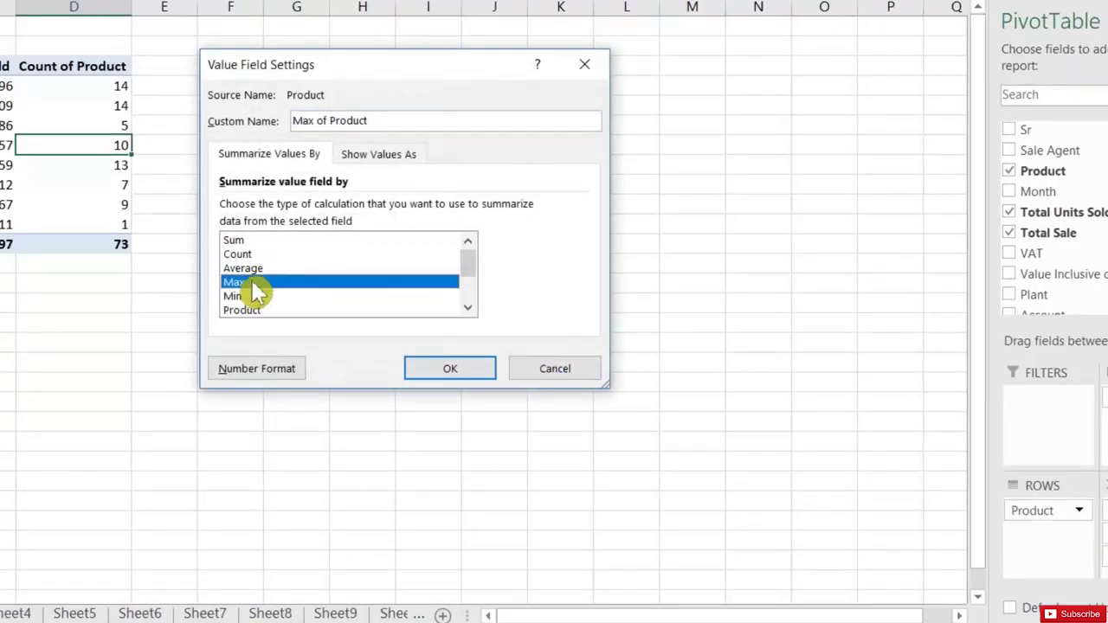
scroll(489, 290, "down", 1)
scroll(489, 290, "down", 1)
left_click(555, 369)
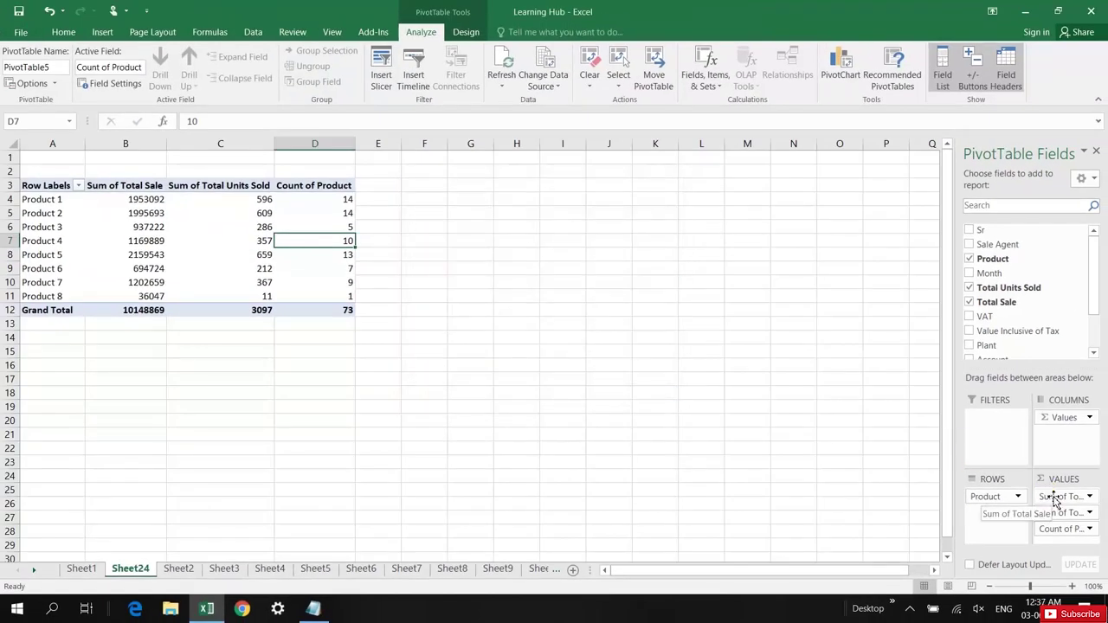
left_click(224, 201)
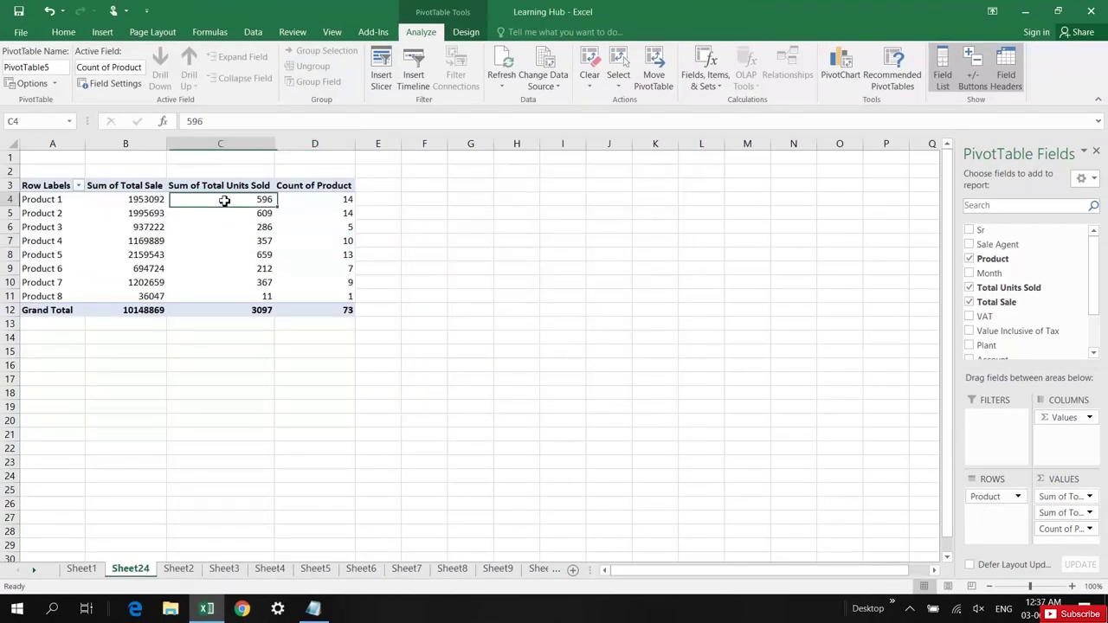
left_click(150, 200)
left_click(226, 199)
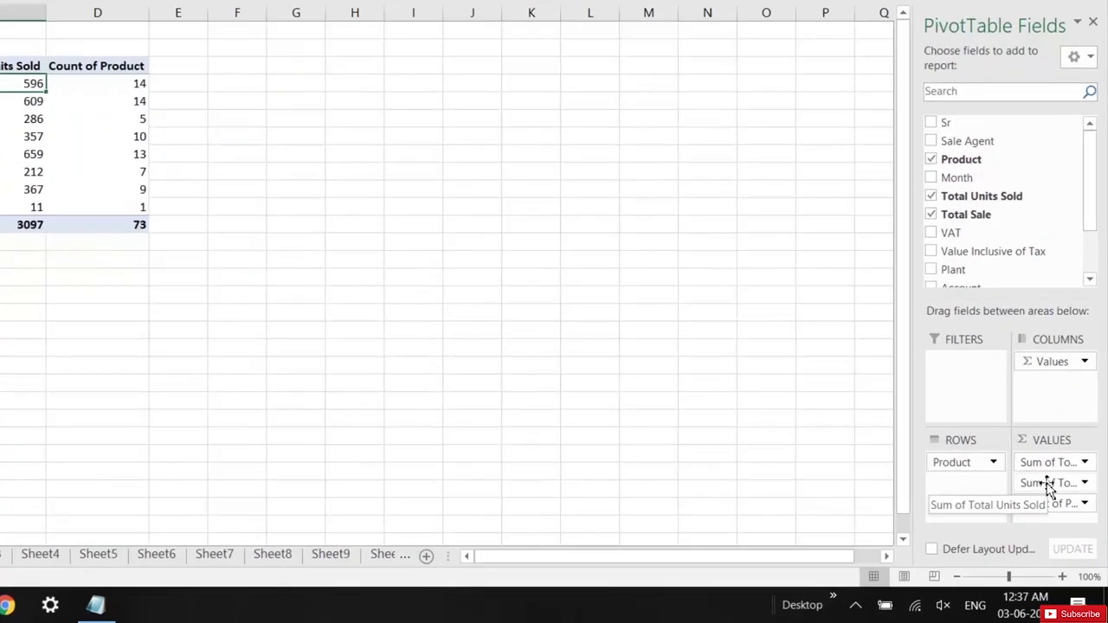
Summarise Total Units Sold by Max and check Products 2 and 3
left_click(1067, 512)
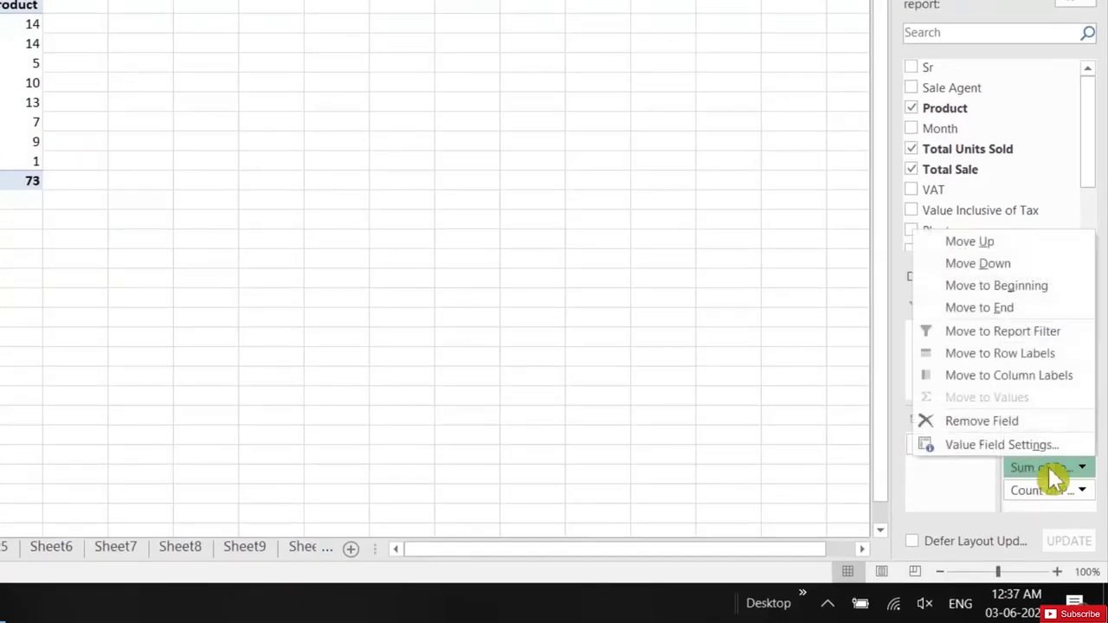
left_click(1019, 454)
double_click(158, 218)
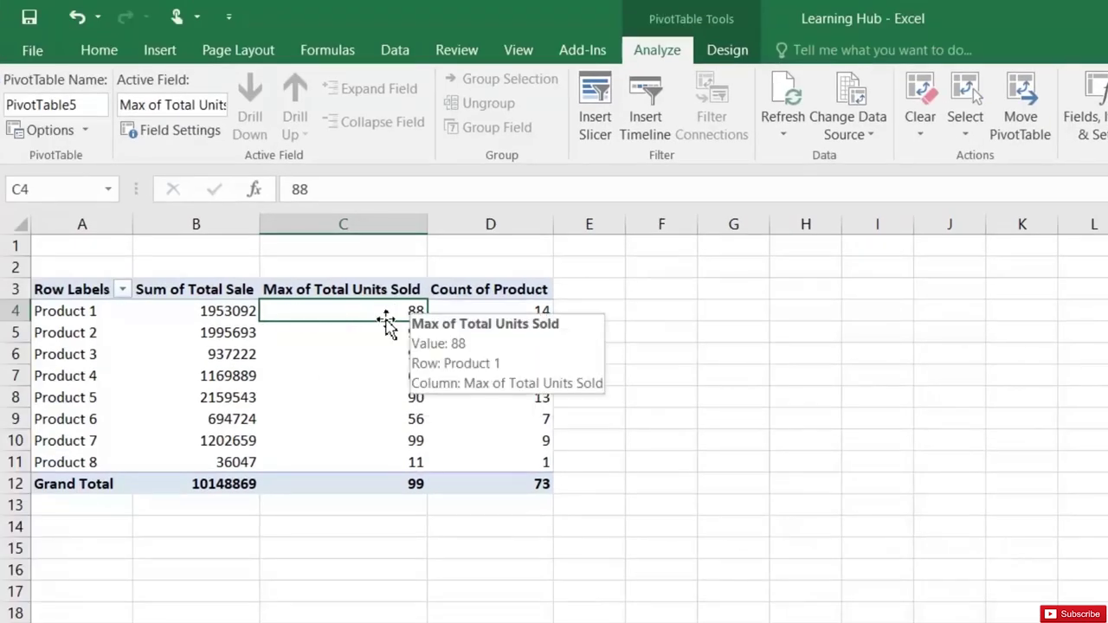
left_click(396, 341)
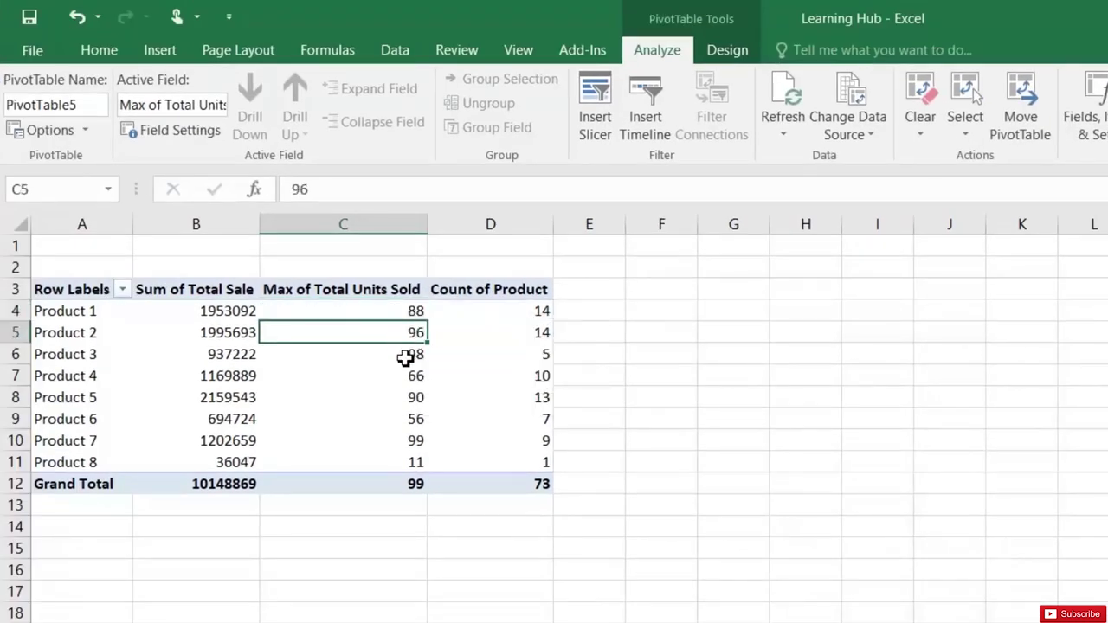
left_click(406, 357)
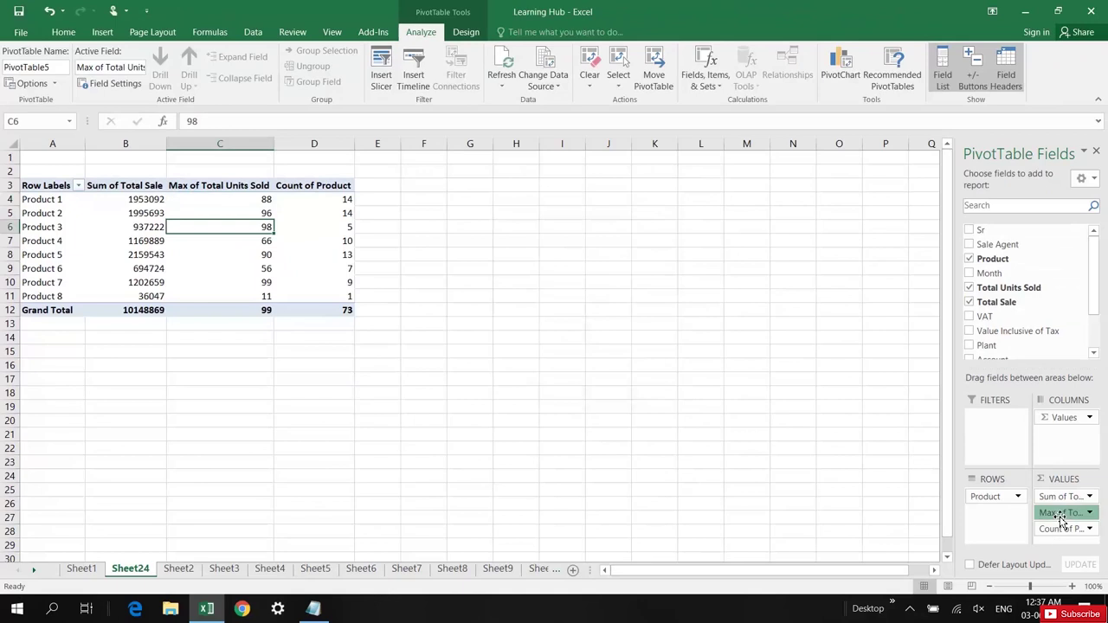
Remove Max of Total Units Sold and Count of Product, and add Sale Agent as pivot columns
left_click_drag(1062, 519, 989, 520)
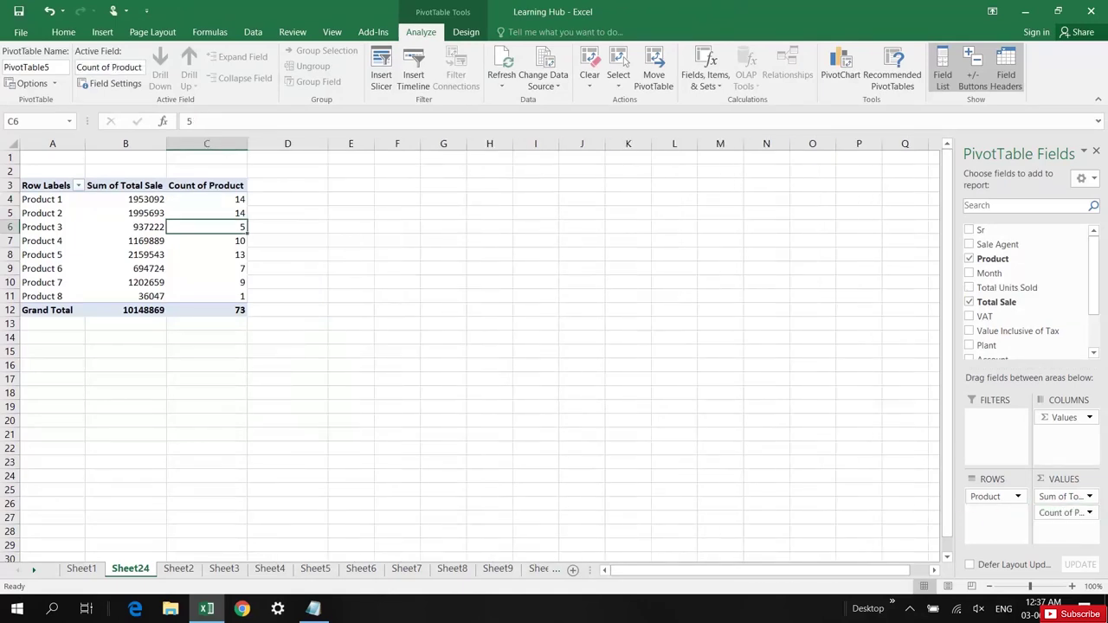
left_click_drag(1063, 512, 880, 423)
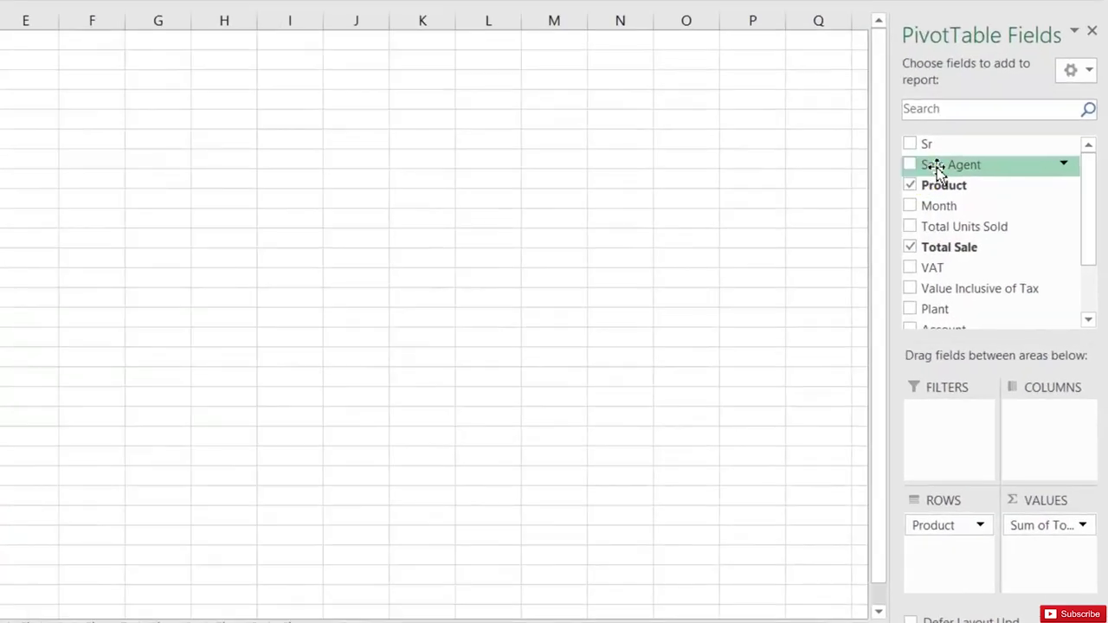
scroll(940, 169, "down", 1)
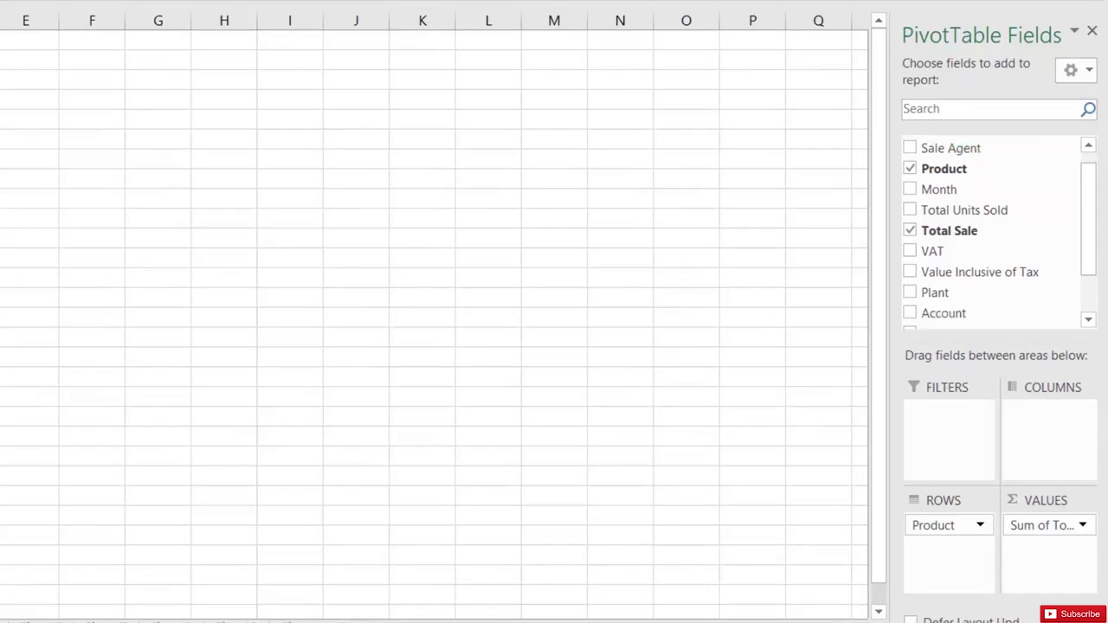
left_click_drag(951, 148, 1039, 437)
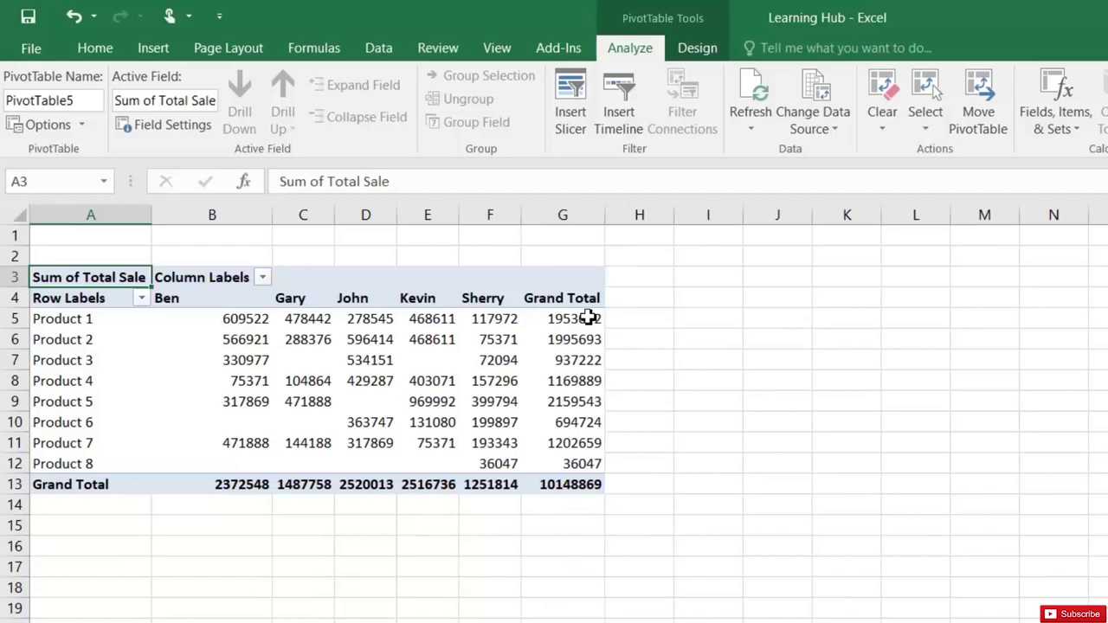
Inspect Product 1's per-agent and grand total sales, then select the agent sales block B5:G10
left_click(576, 320)
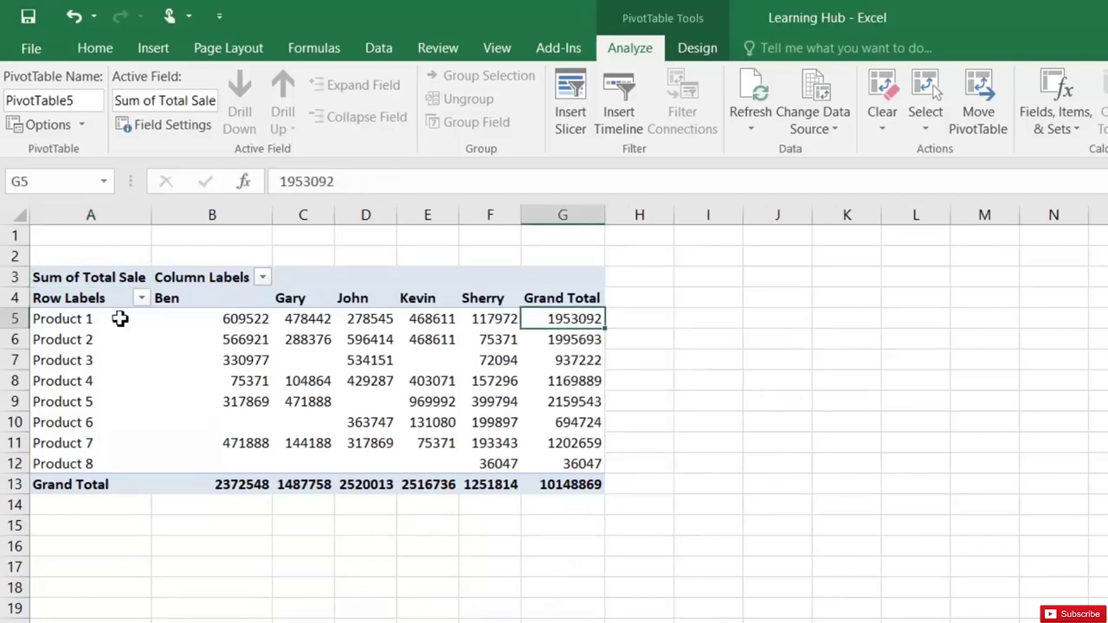
left_click(240, 321)
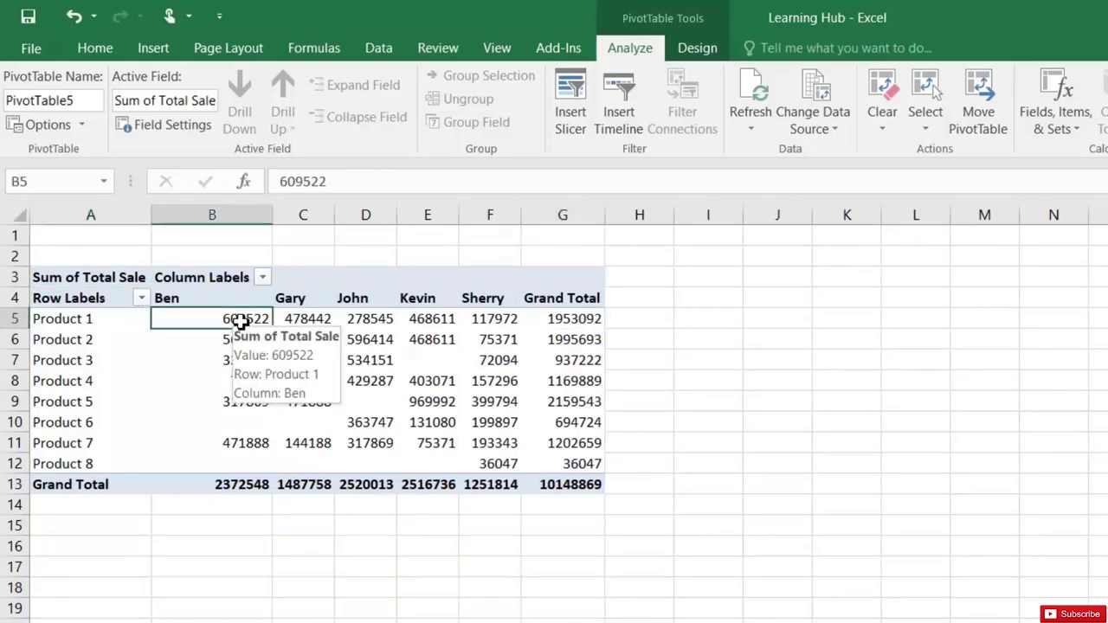
left_click(310, 321)
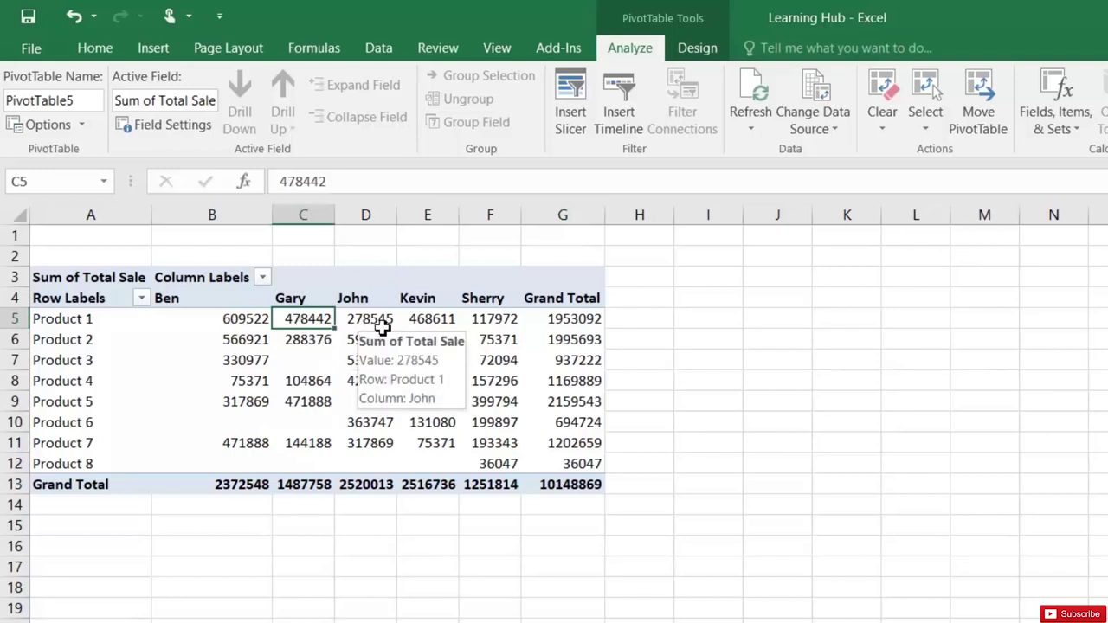
mouse_move(563, 318)
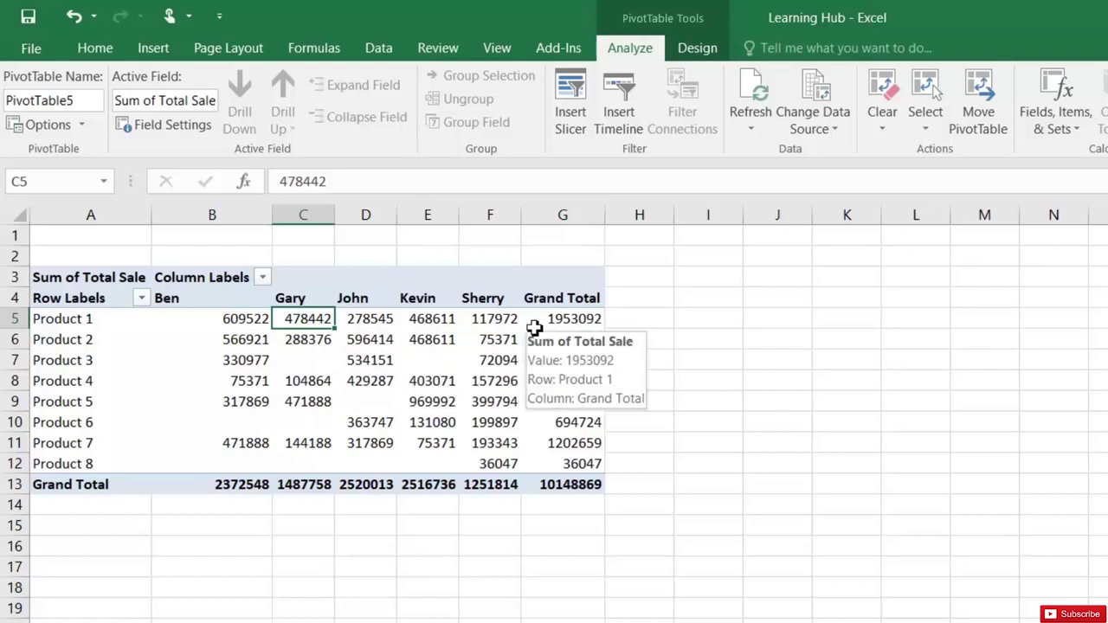
mouse_move(207, 319)
left_mouse_down()
mouse_move(549, 442)
mouse_move(563, 464)
left_mouse_up()
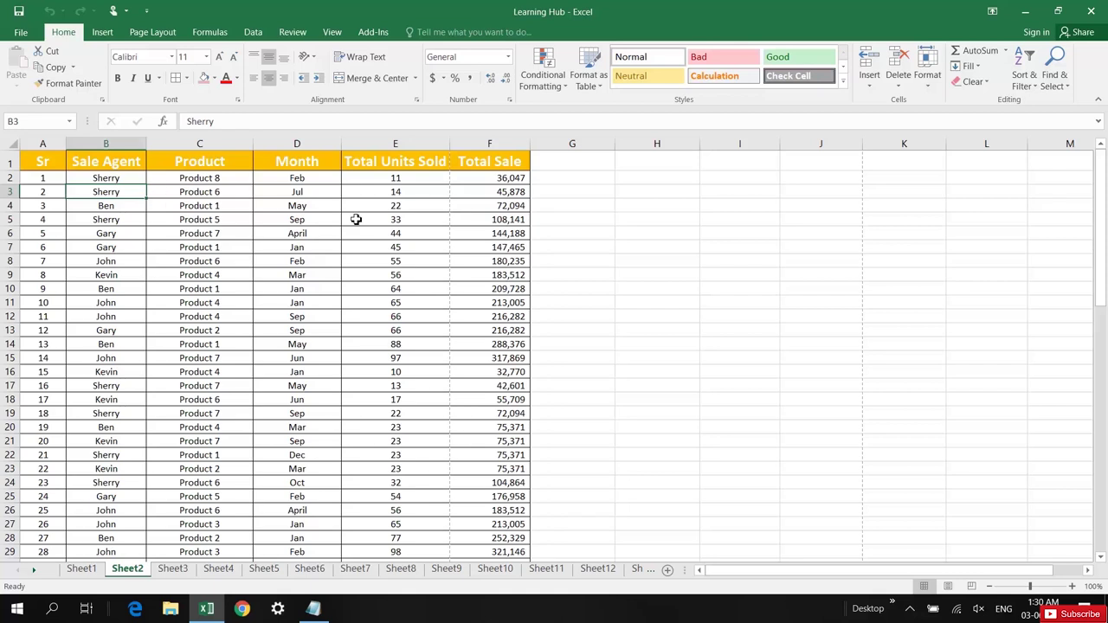
Create a pivot table on a new sheet using Total Units Sold as both values and rows
left_click(298, 157)
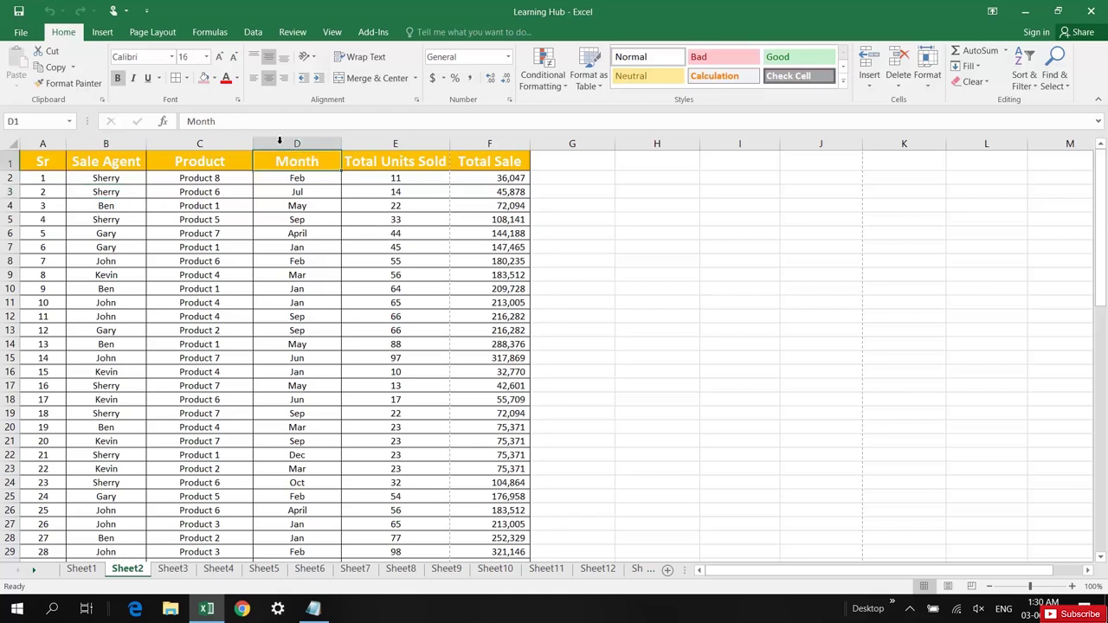
left_click(101, 34)
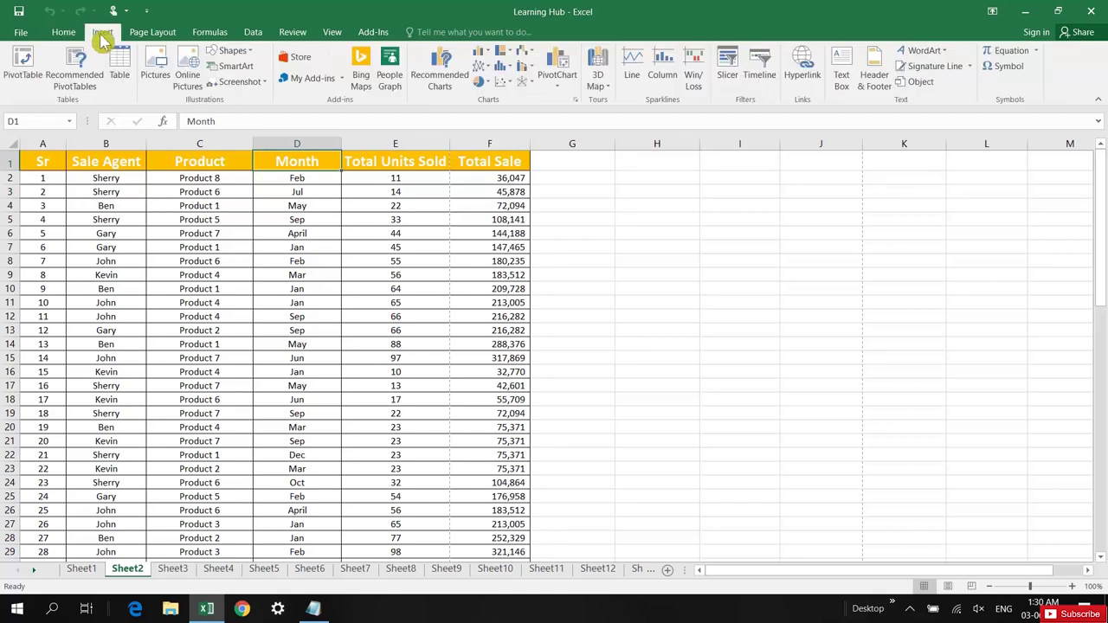
left_click(26, 65)
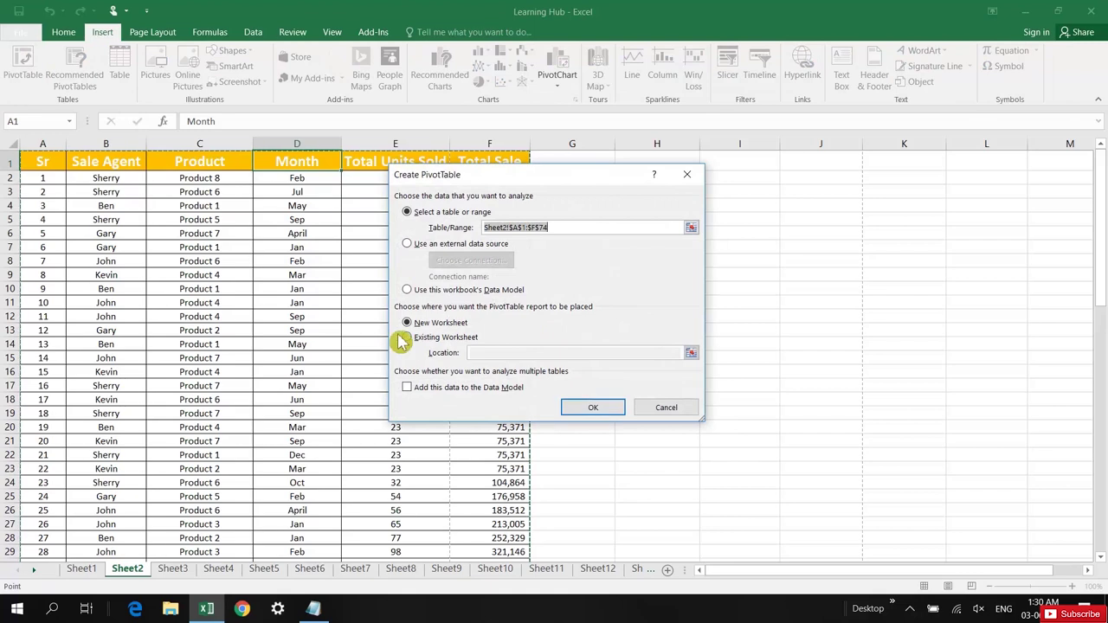
left_click(597, 407)
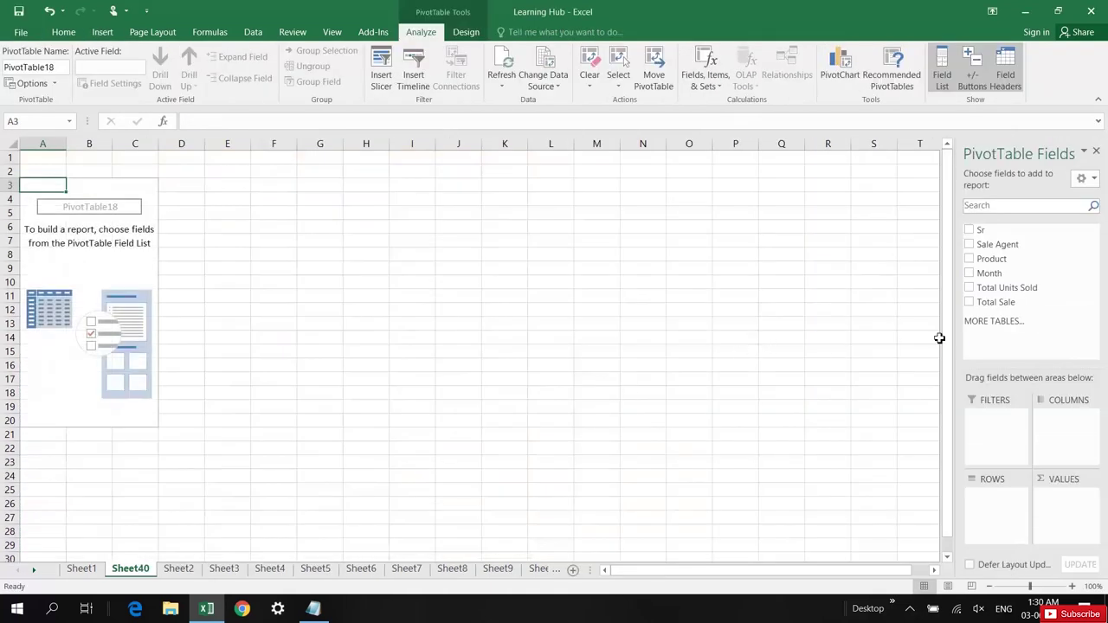
mouse_move(1004, 241)
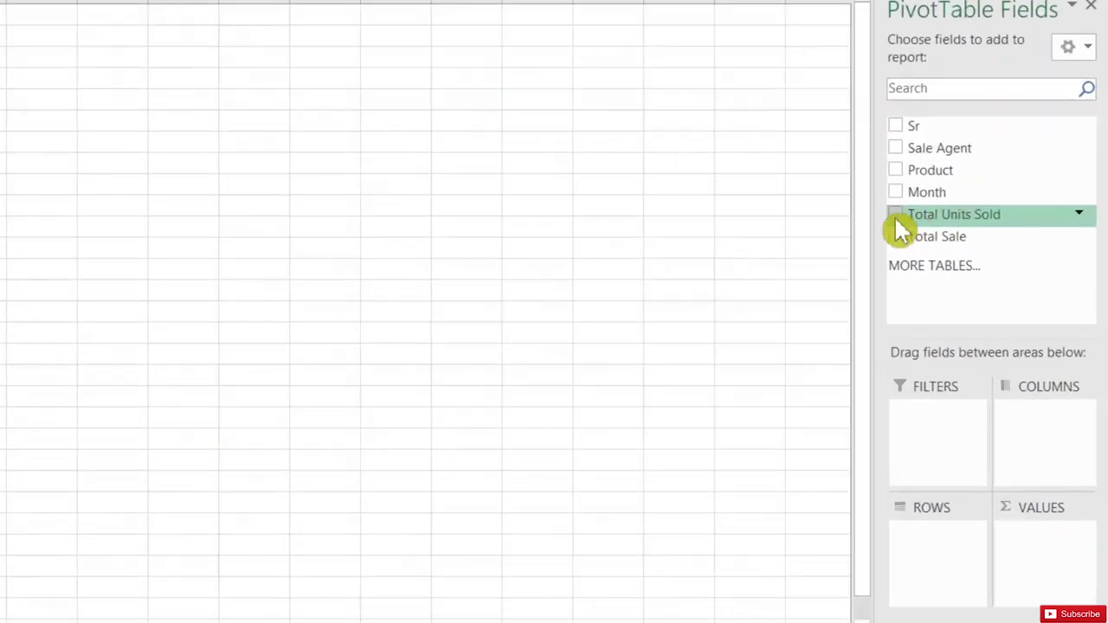
left_click(898, 223)
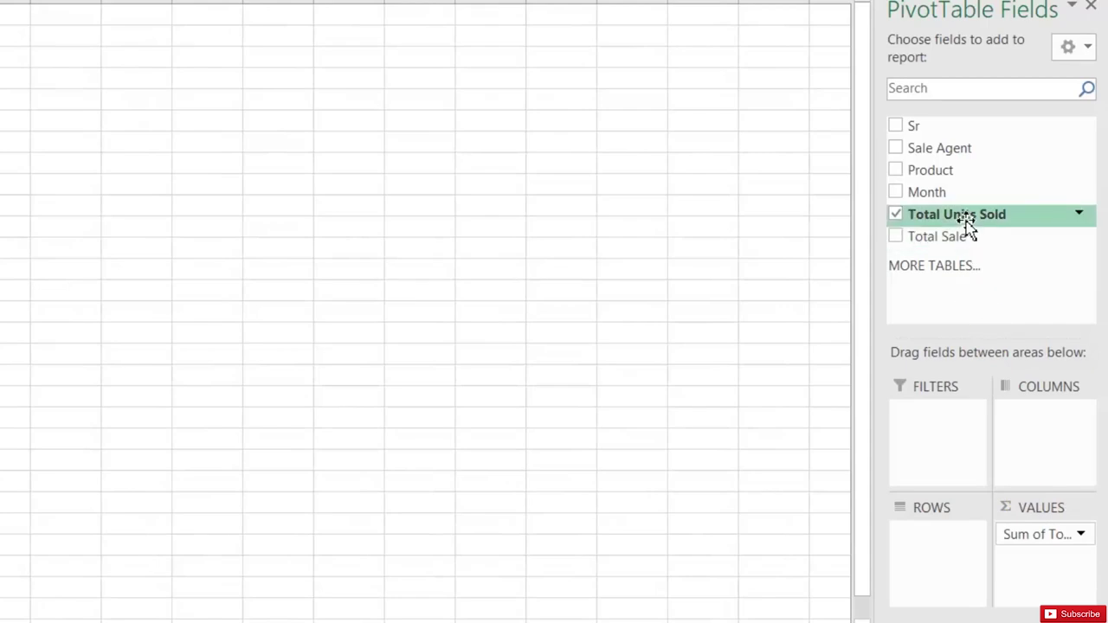
left_click_drag(967, 224, 944, 542)
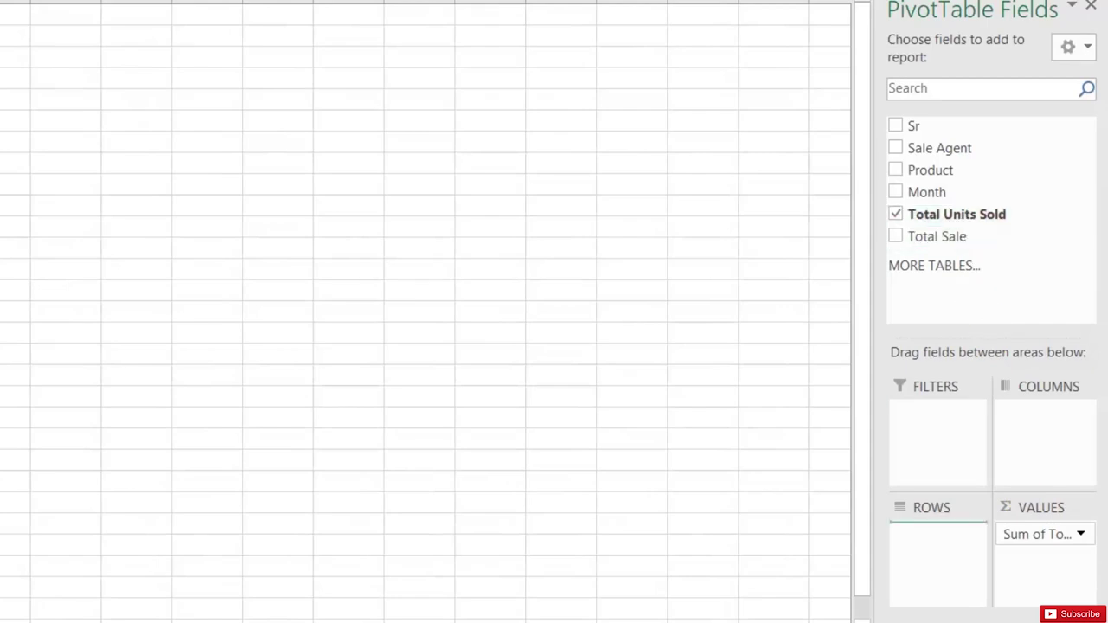
Change the Total Units Sold value field to summarize by Count instead of Sum
left_click(1055, 536)
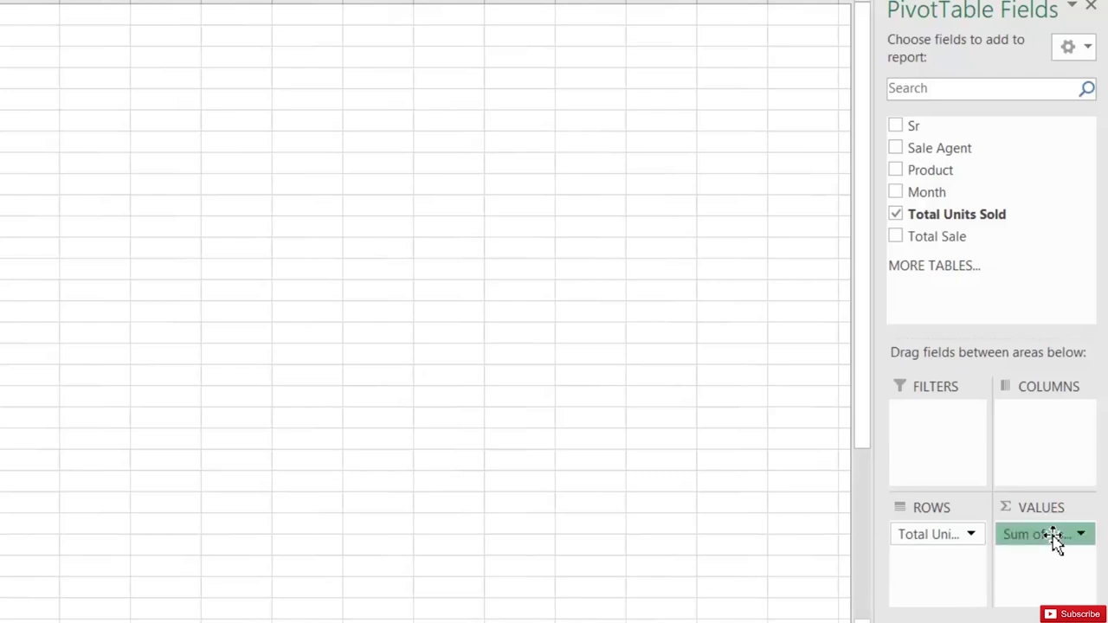
left_click(1032, 527)
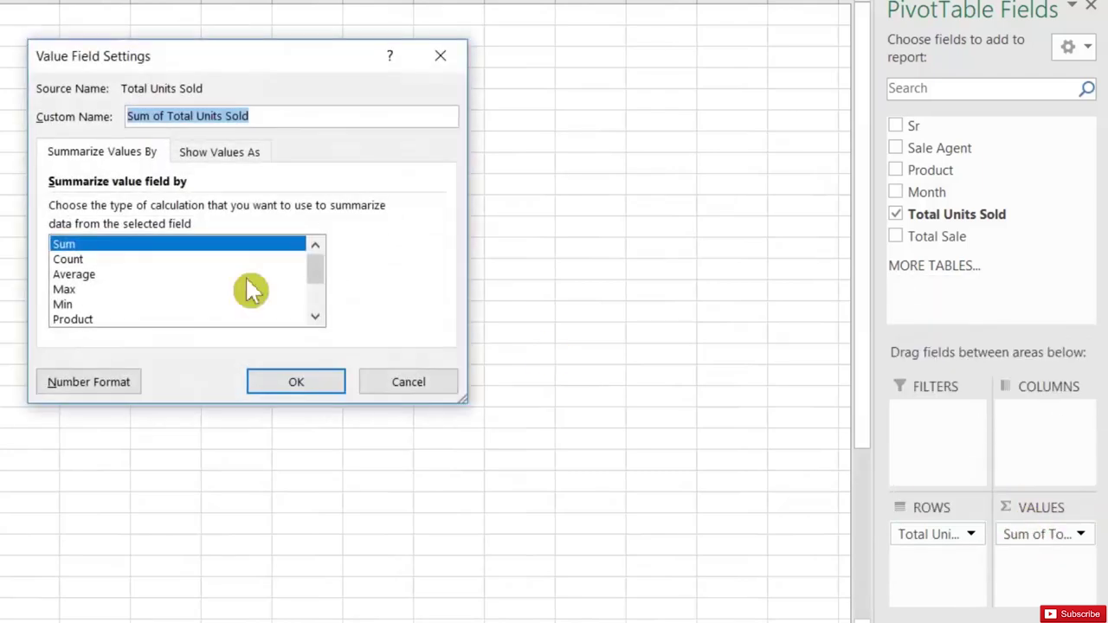
left_click(80, 259)
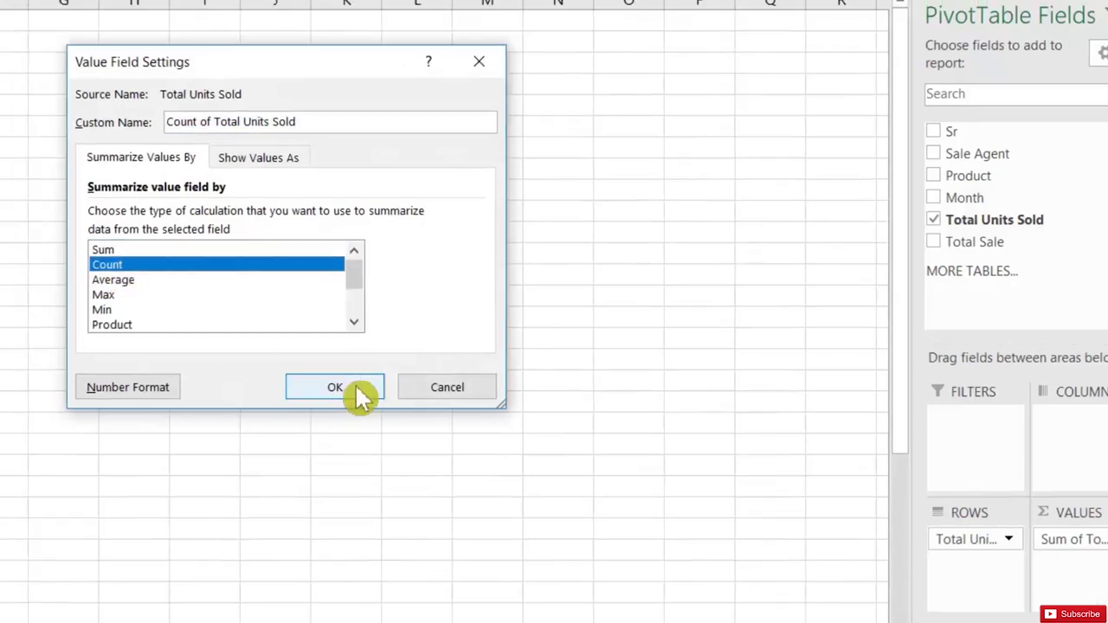
left_click(322, 385)
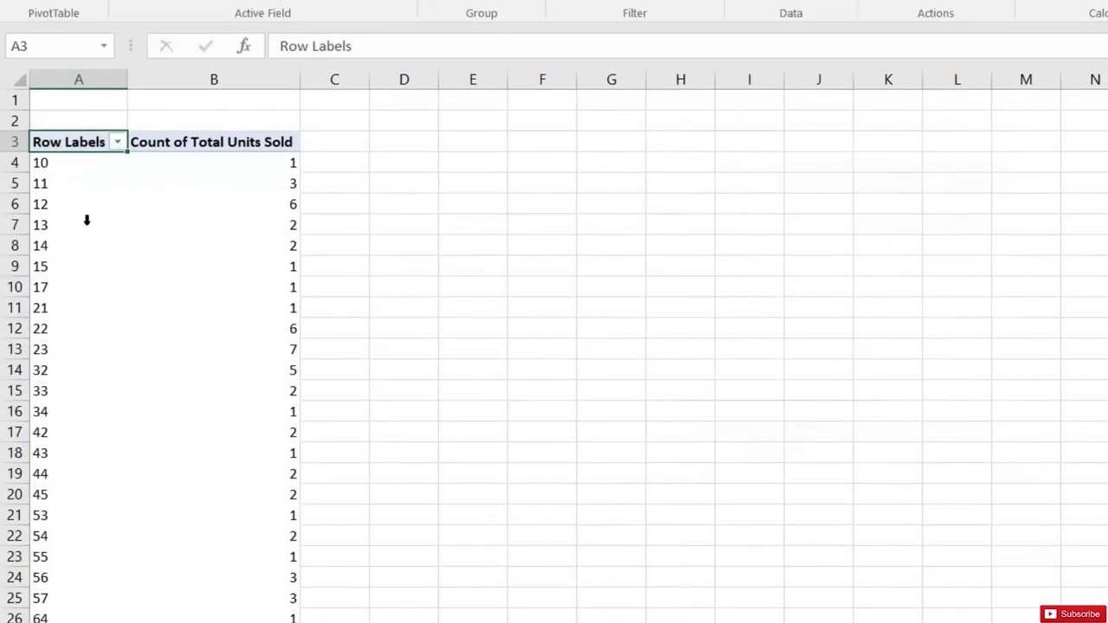
Group the pivot row labels from 0 to 100 in steps of 15 units
left_click(61, 214)
left_click(71, 208)
right_click(73, 206)
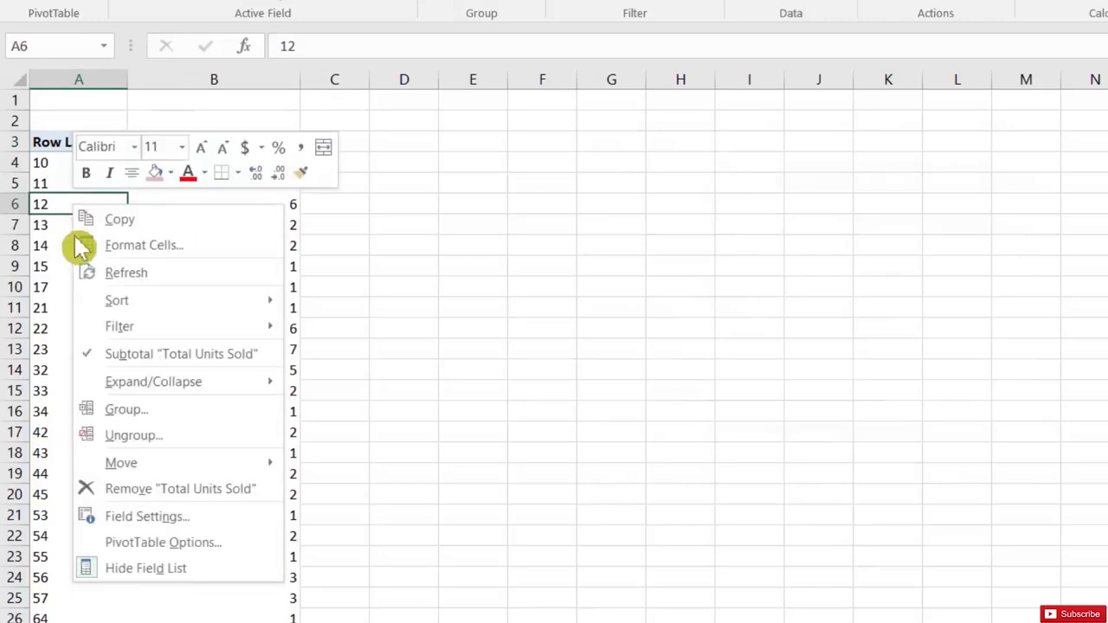
left_click(146, 414)
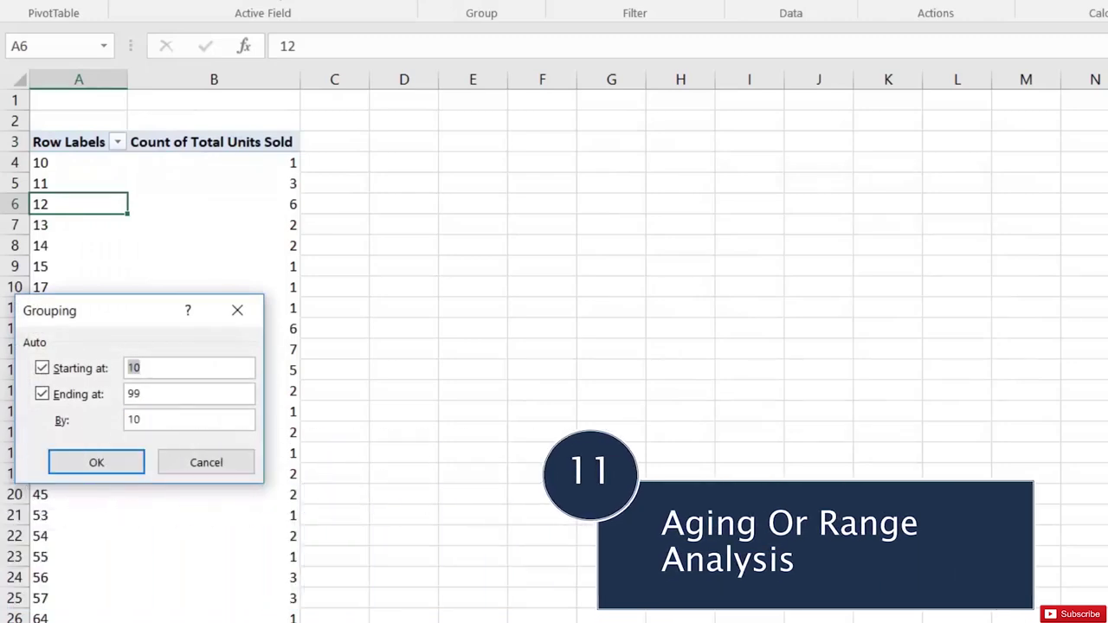
key("Tab")
key("Tab")
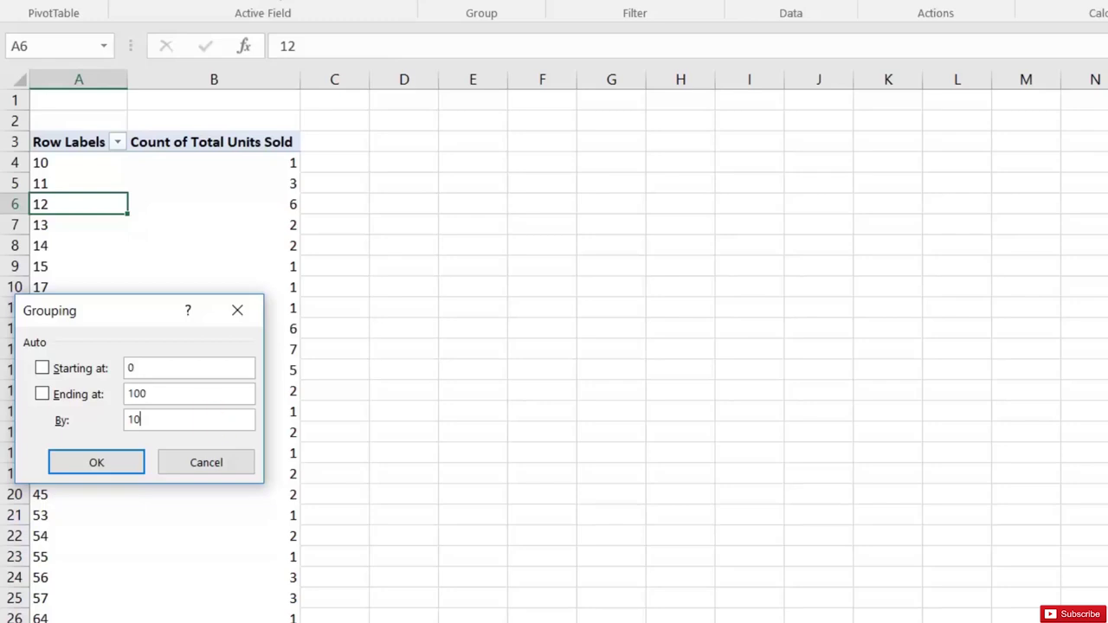
left_click(76, 427)
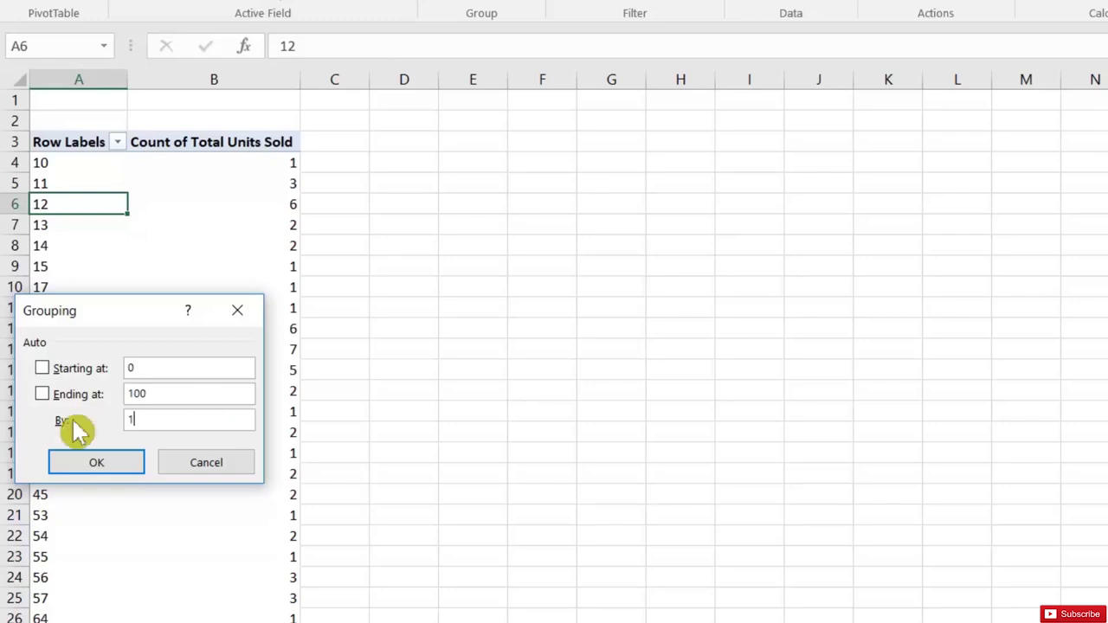
type("5")
left_click(134, 462)
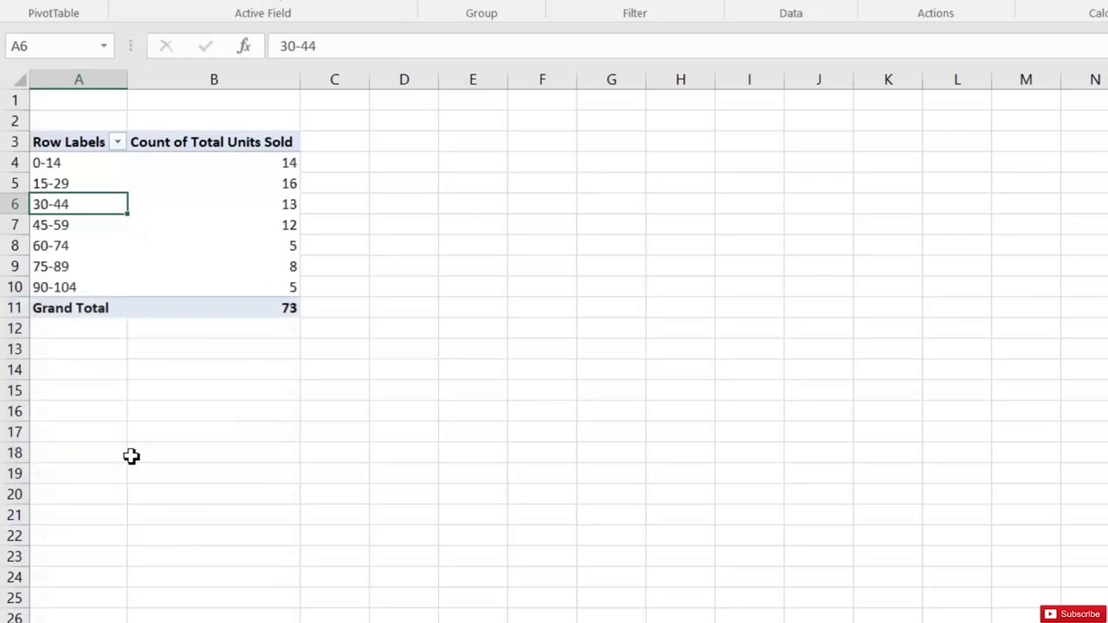
Review the counts for the 0-14, 30-44, 60-74 and 90-104 bands and the Grand Total of 73
left_click(83, 163)
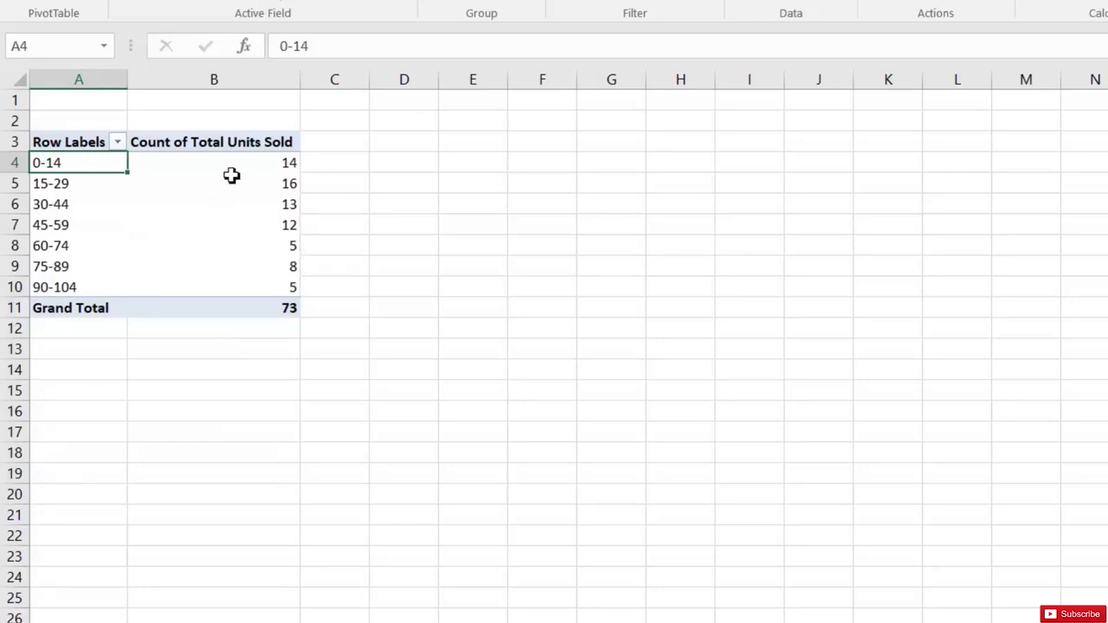
left_click(228, 168)
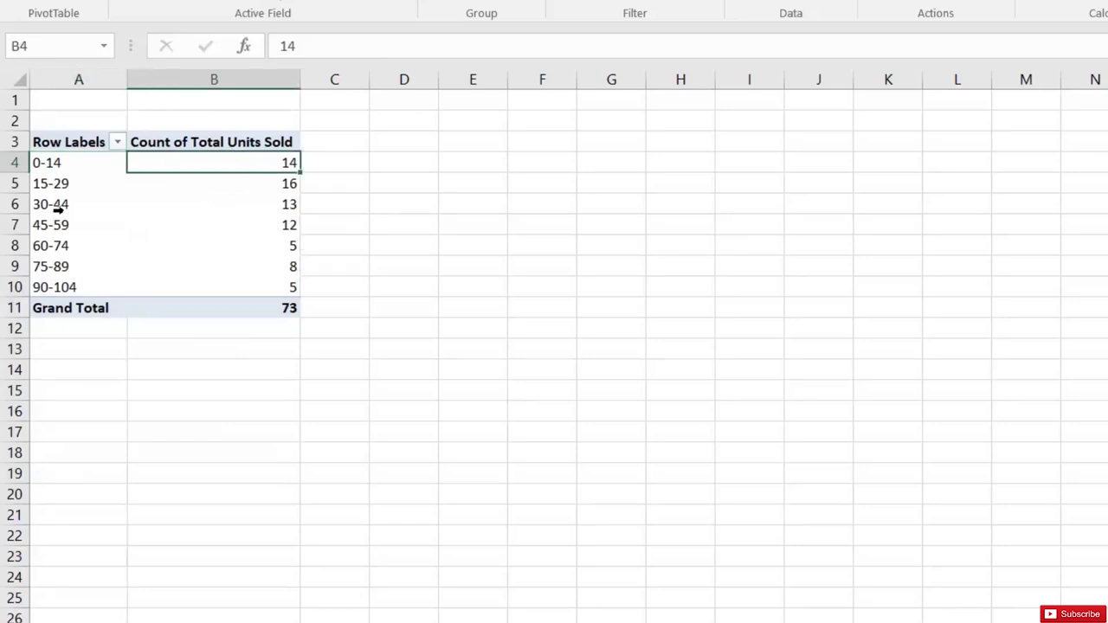
left_click(59, 208)
left_click(261, 205)
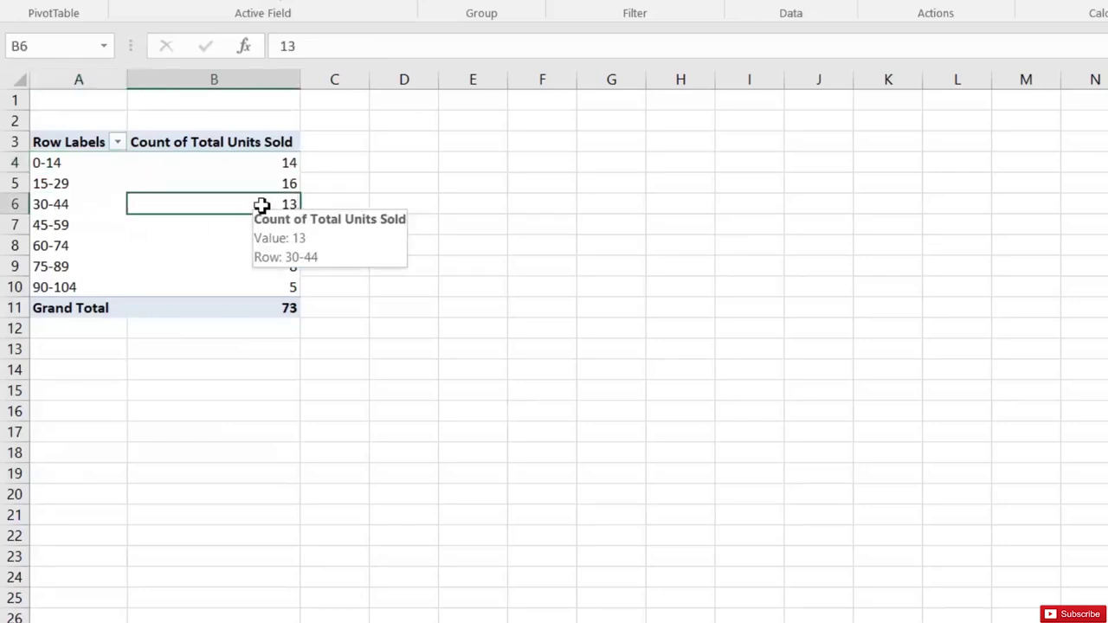
left_click(59, 249)
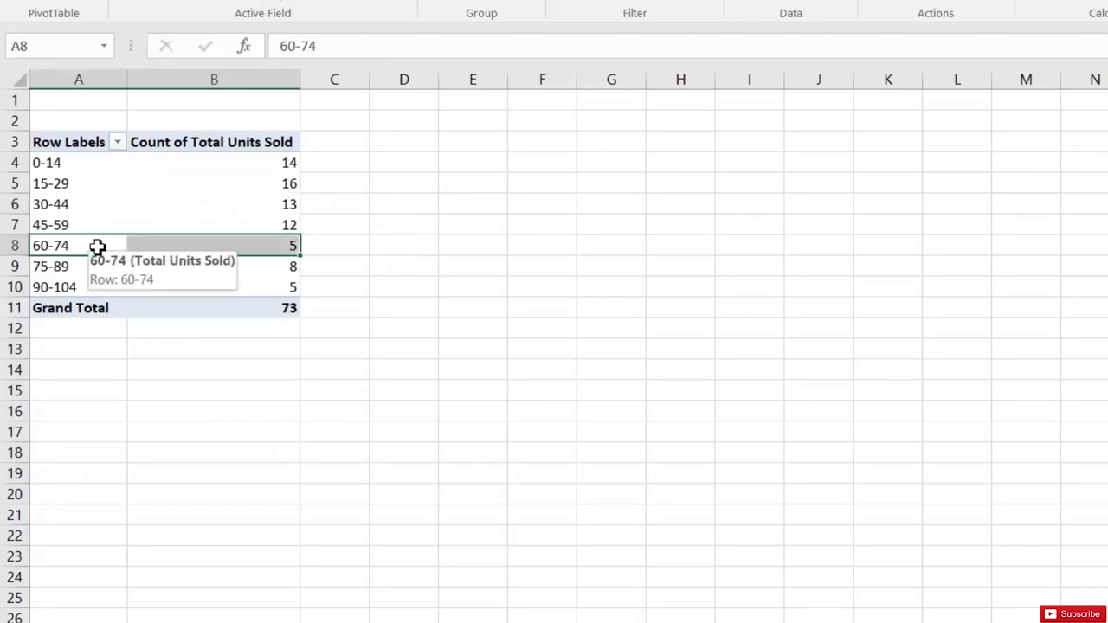
left_click(234, 247)
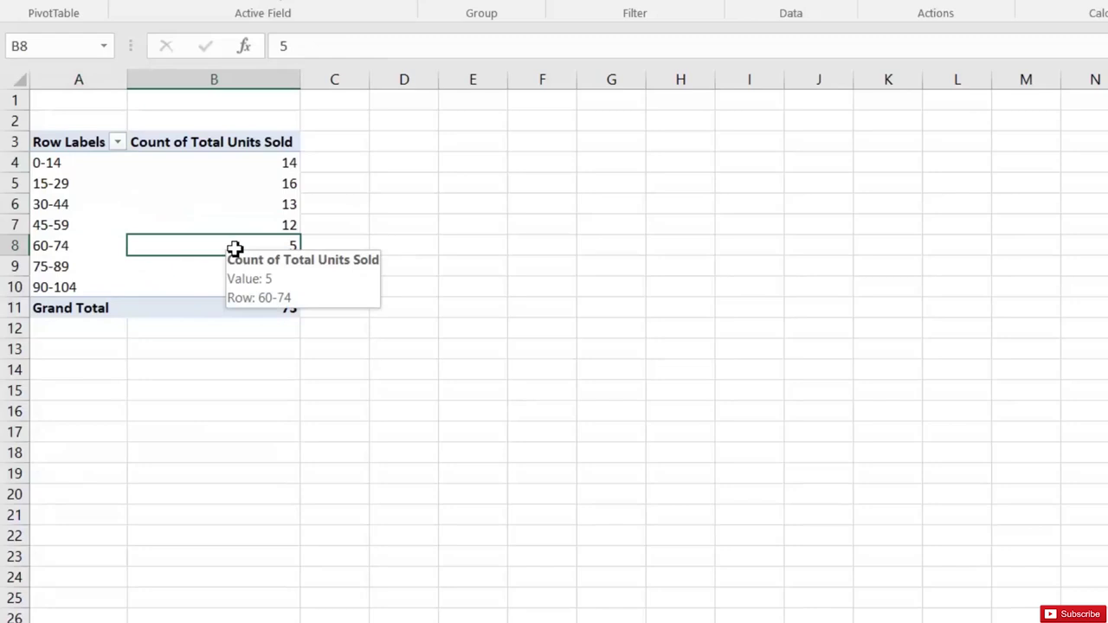
left_click(71, 292)
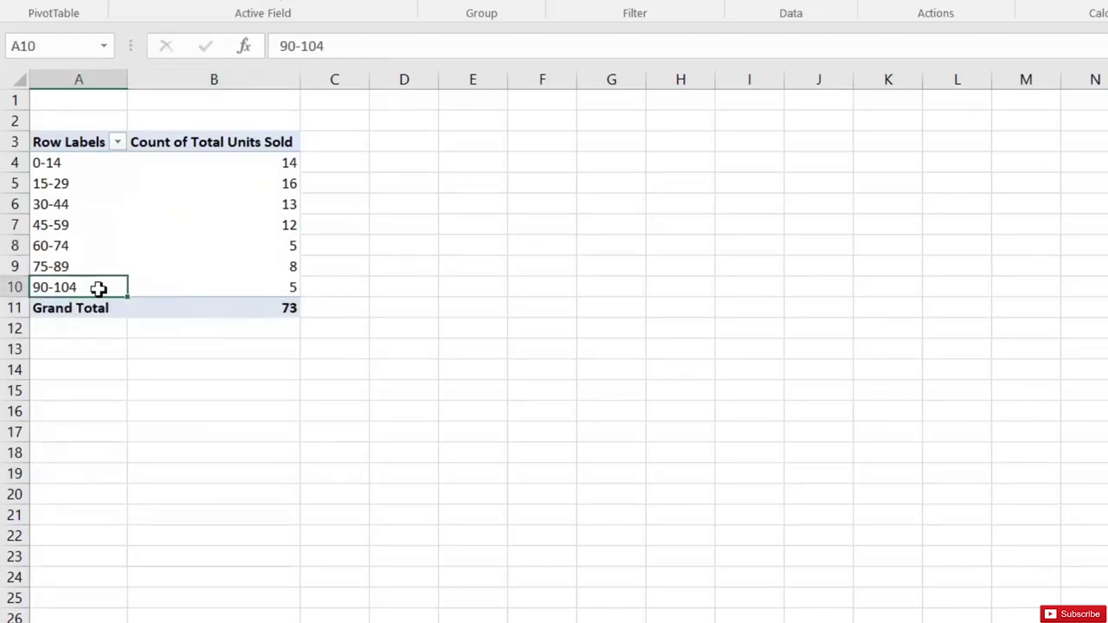
left_click(251, 290)
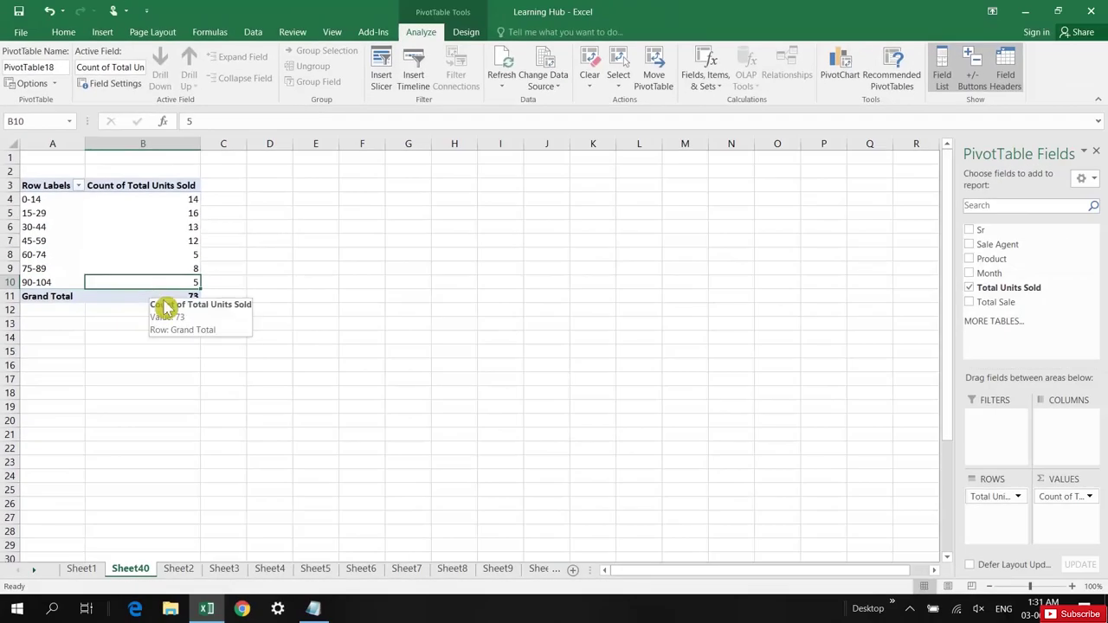
left_click(134, 297)
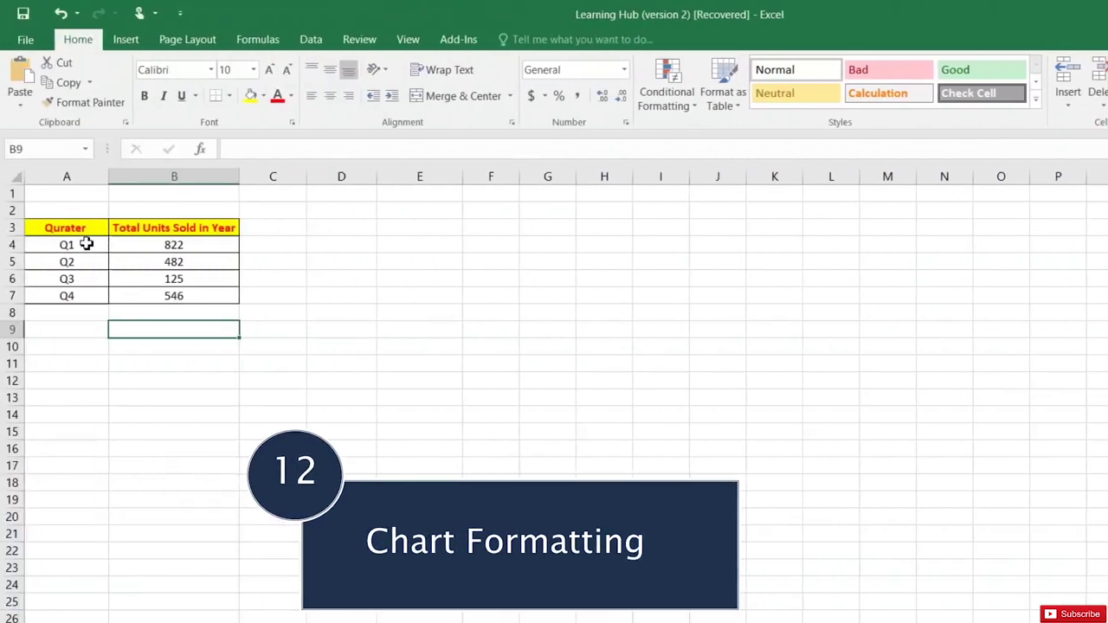
Insert a clustered column chart of the quarterly A3:B7 table and widen it toward column E
left_click_drag(74, 227, 154, 295)
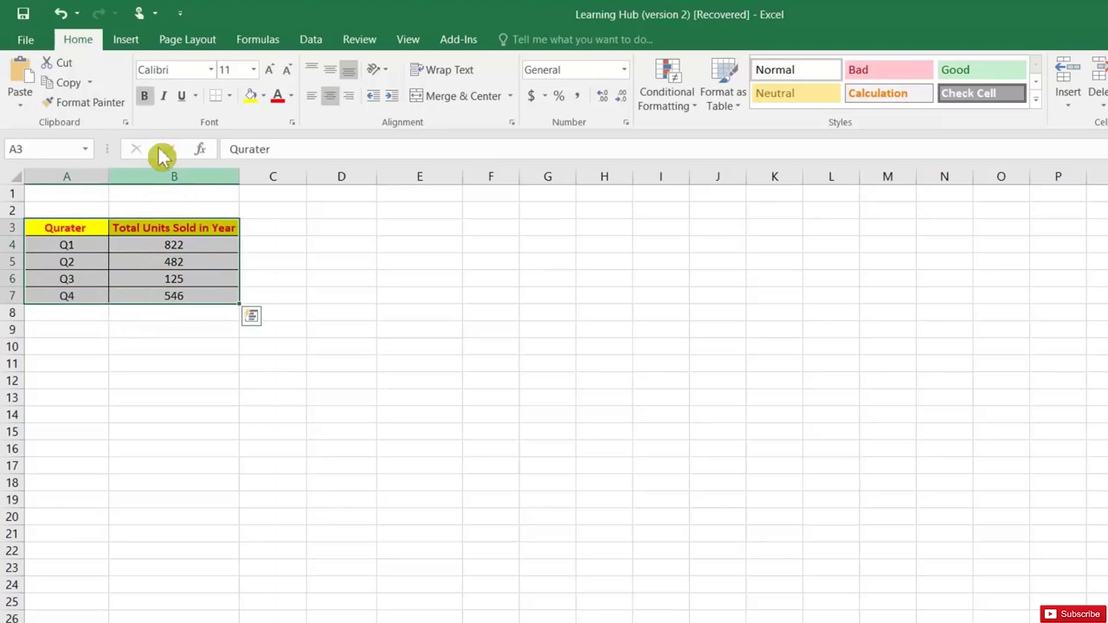
left_click(141, 41)
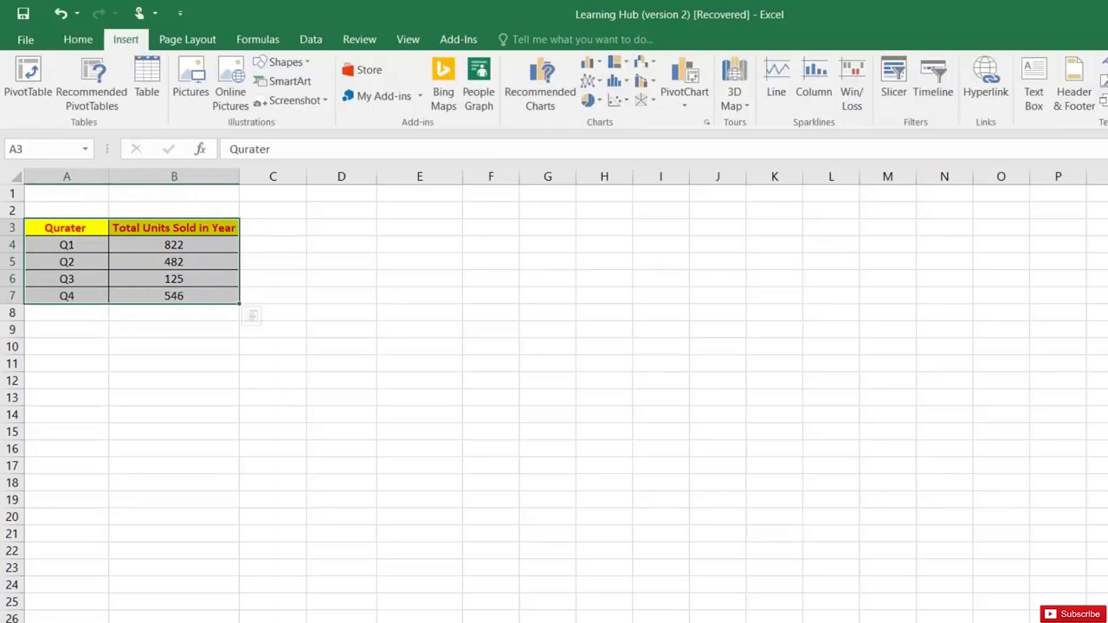
left_click(562, 102)
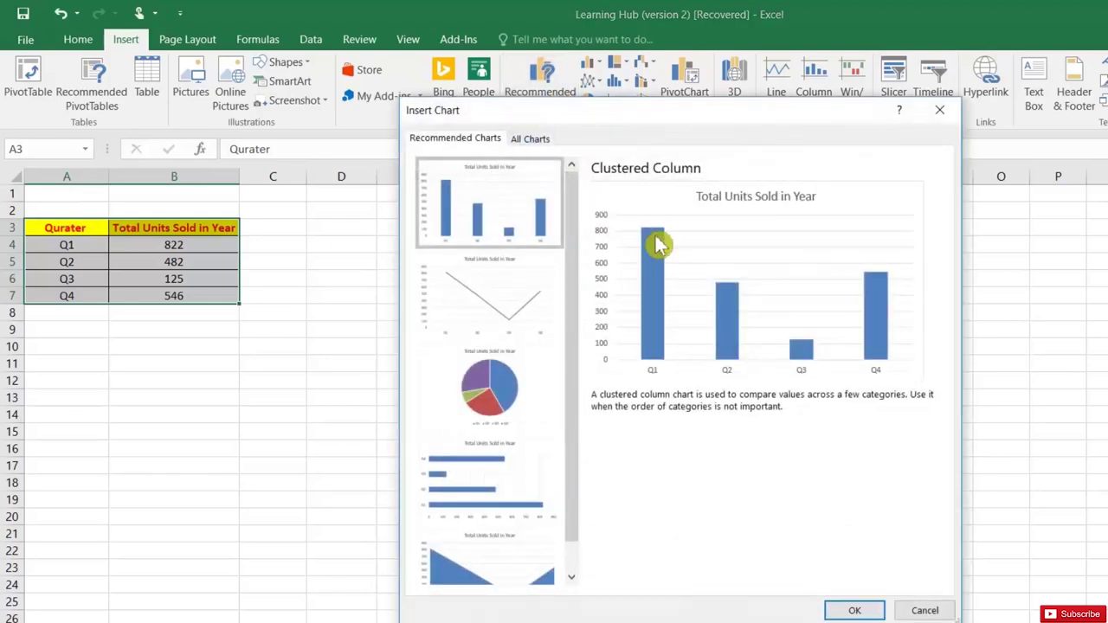
left_click(528, 139)
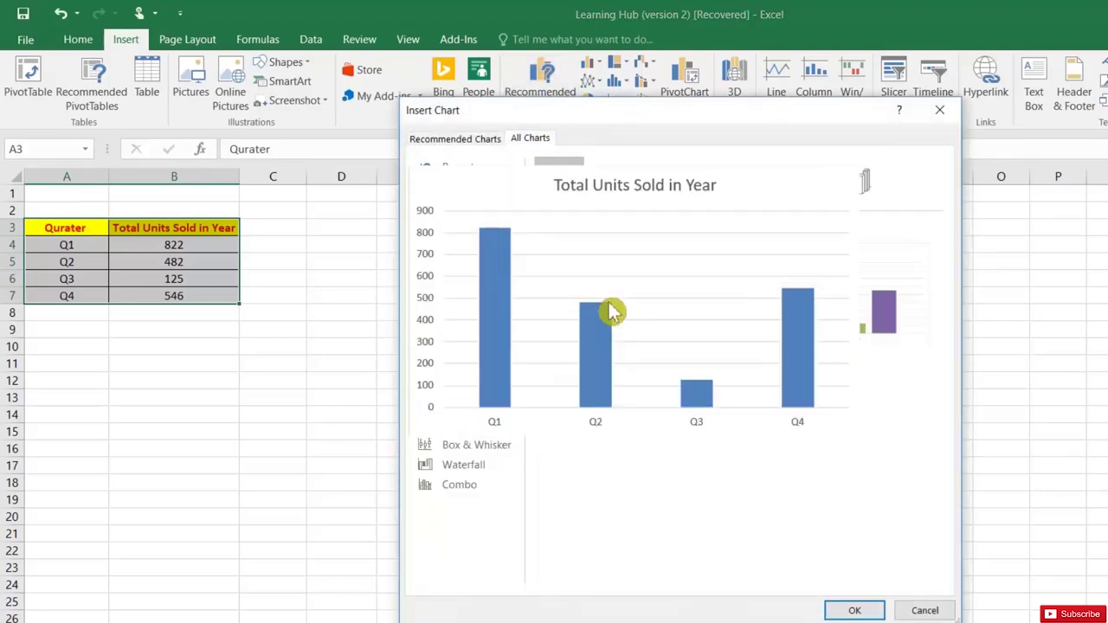
left_click(853, 610)
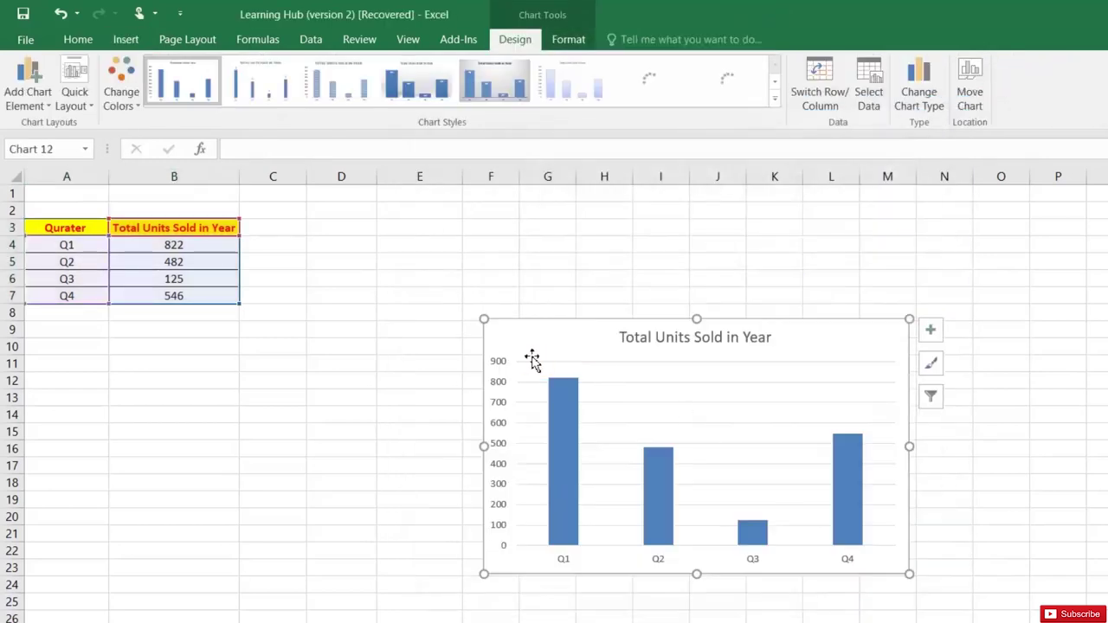
left_click_drag(484, 446, 359, 446)
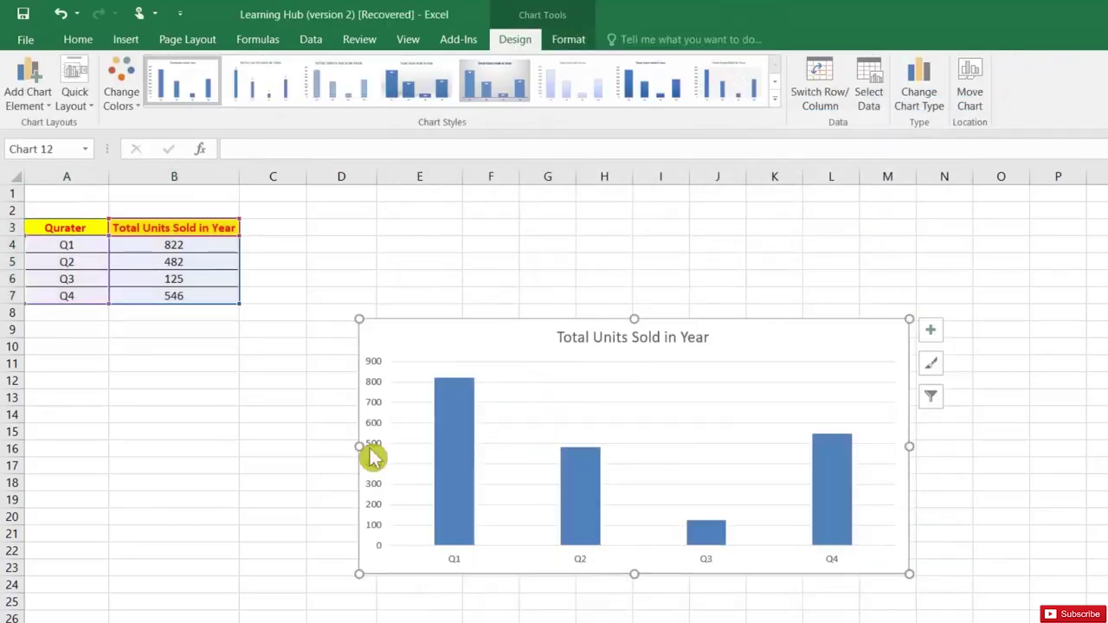
mouse_move(455, 432)
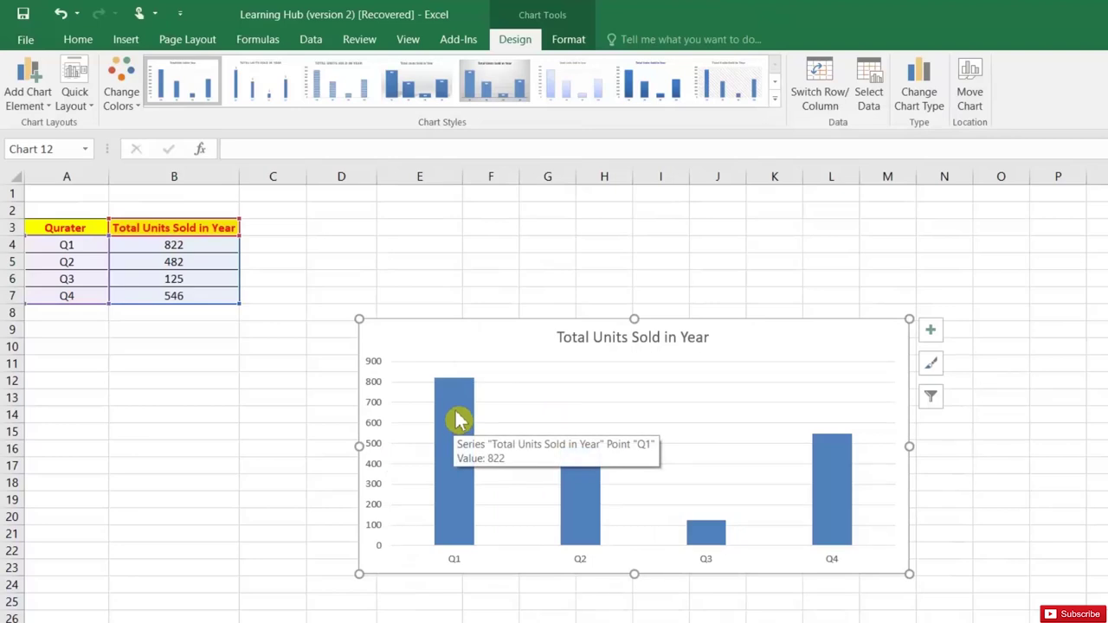
Give the chart's columns a solid red fill
double_click(459, 420)
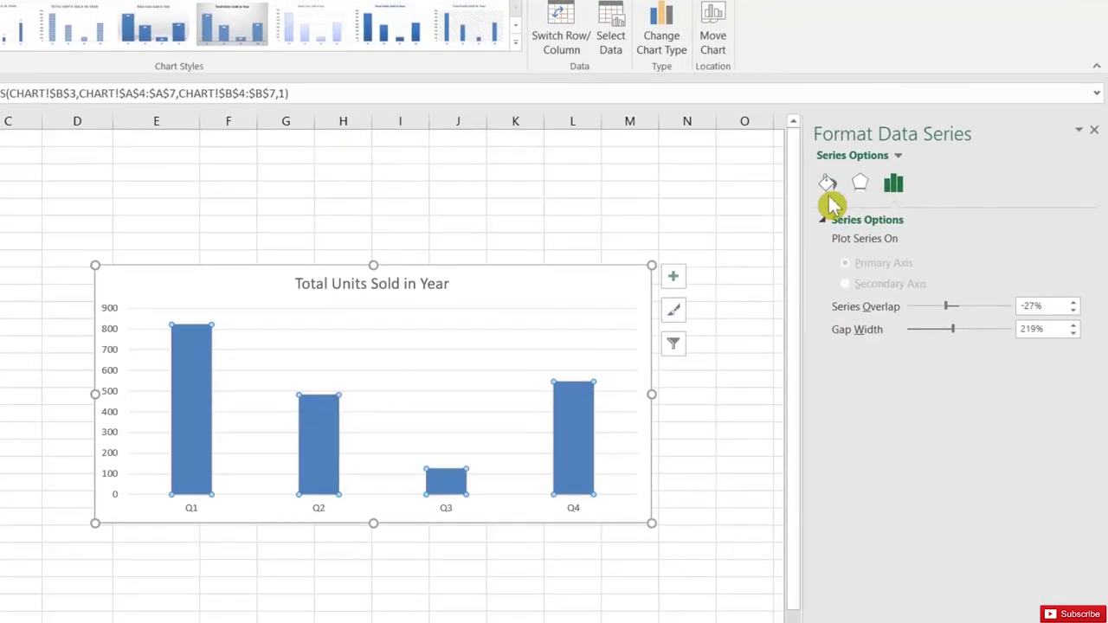
left_click(827, 185)
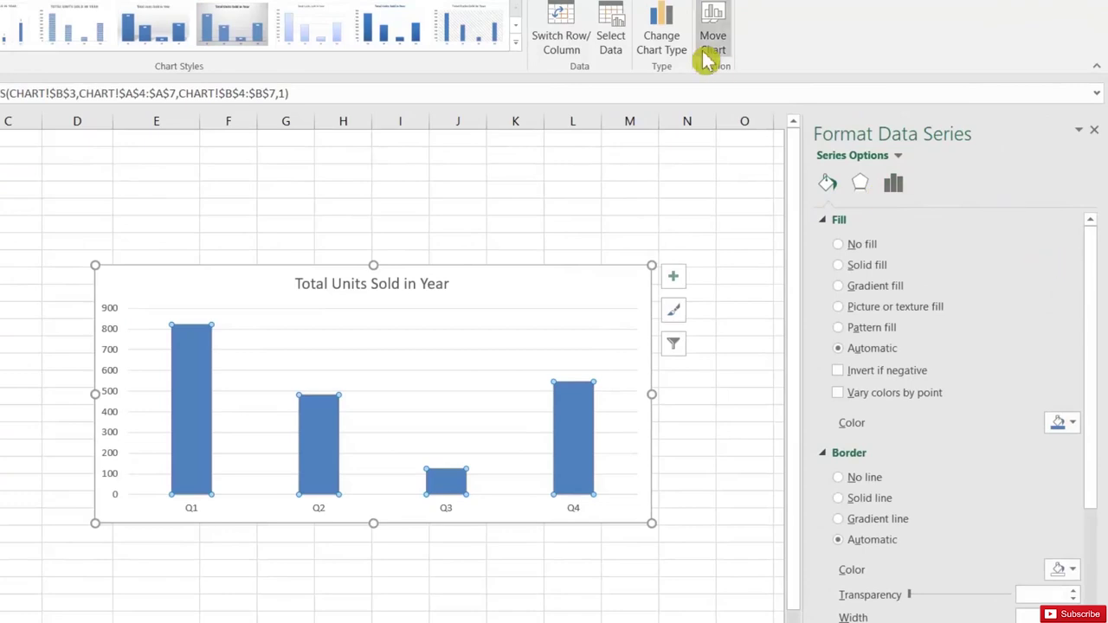
left_click(840, 265)
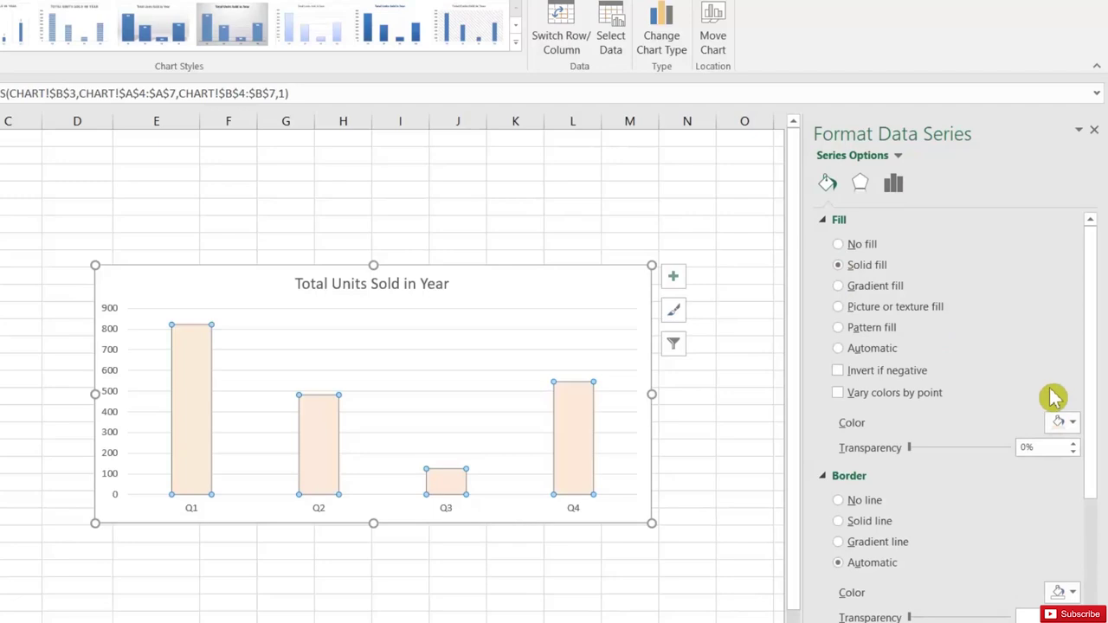
left_click(1073, 426)
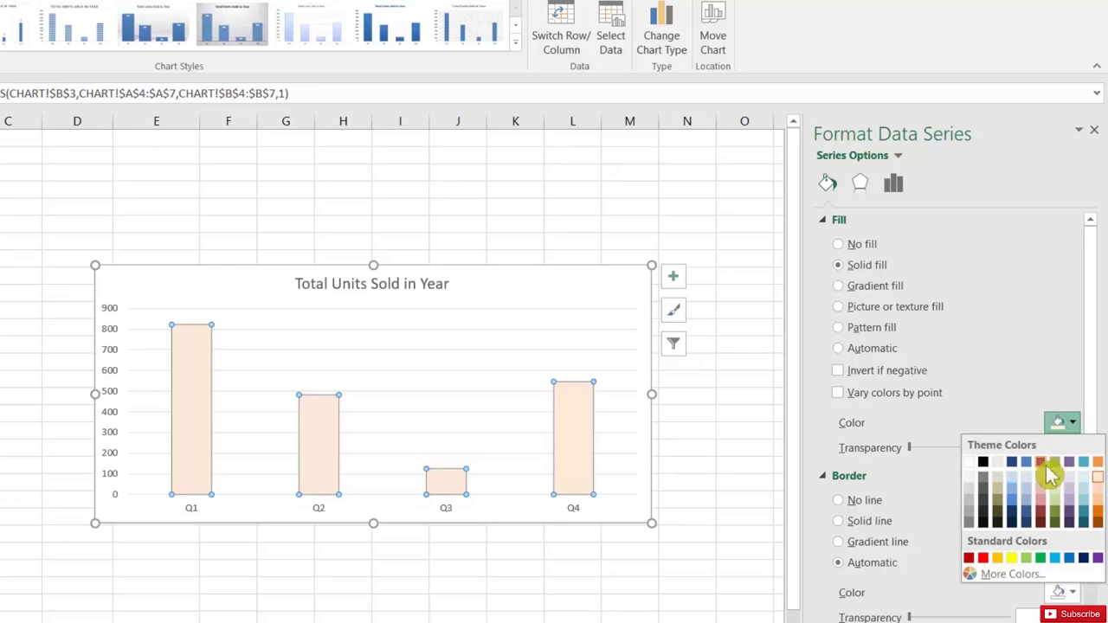
left_click(1042, 463)
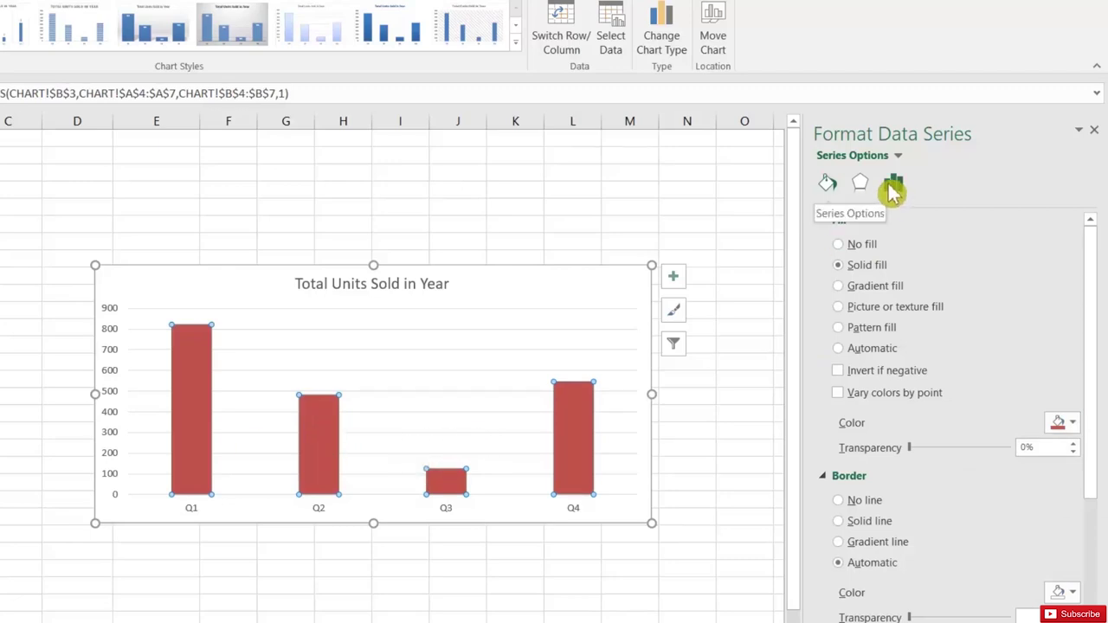
Set the series gap width to 50%
left_click(894, 195)
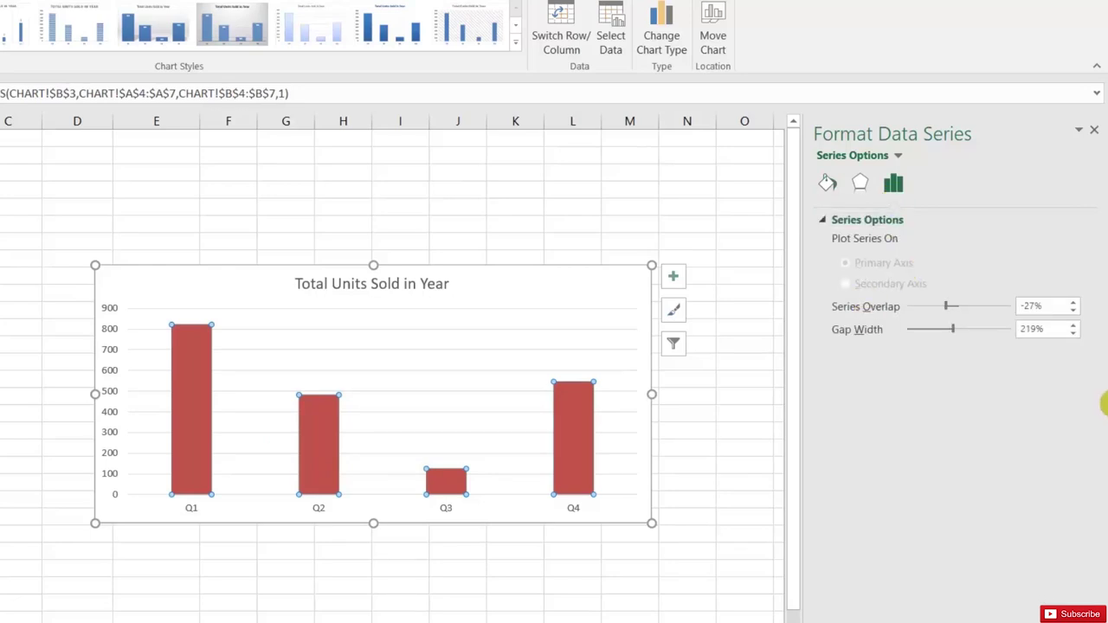
left_click(1034, 330)
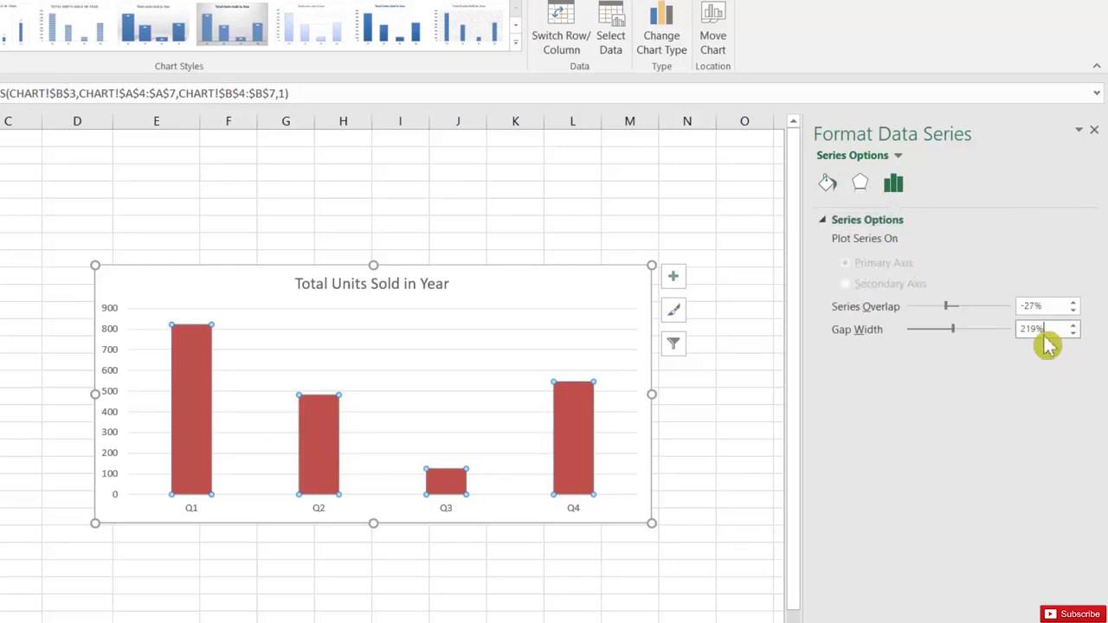
type("0")
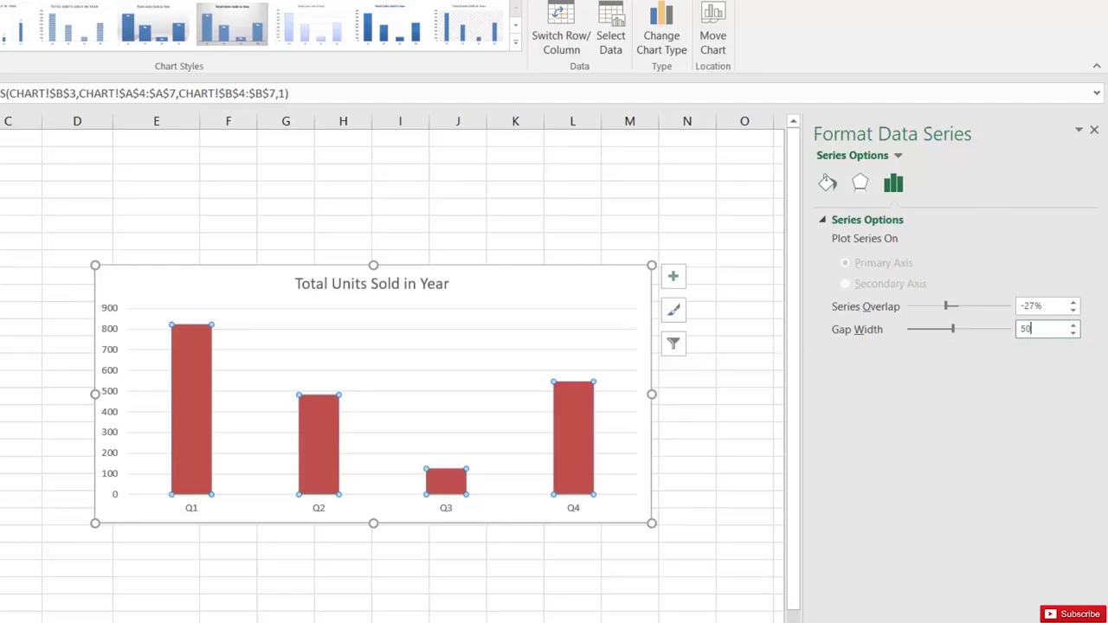
key("Return")
left_click(164, 349)
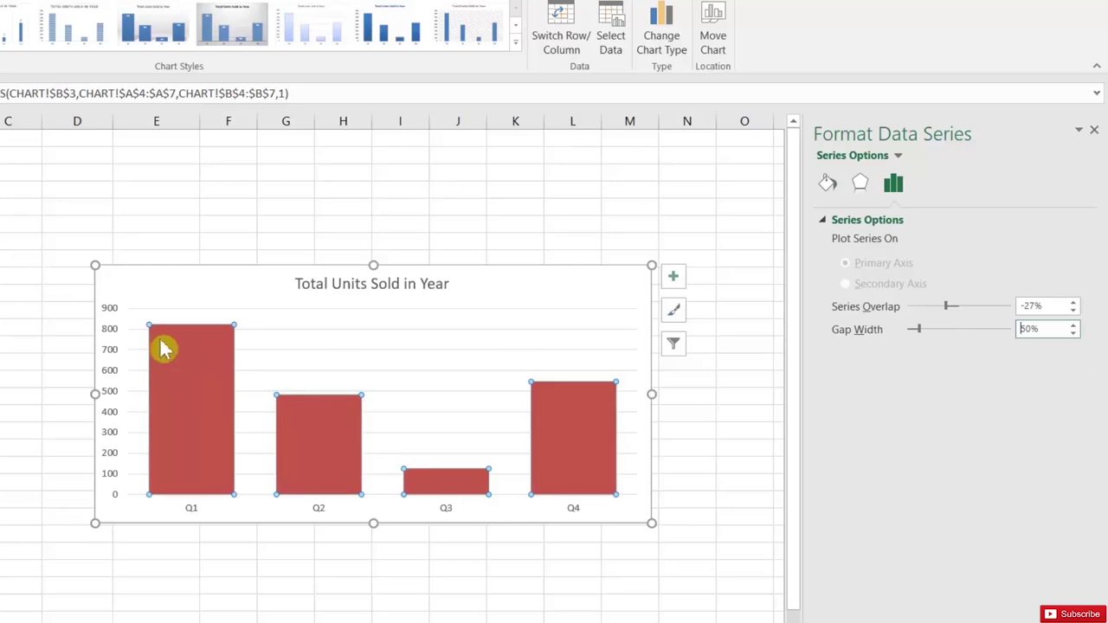
left_click(148, 290)
left_click(212, 407)
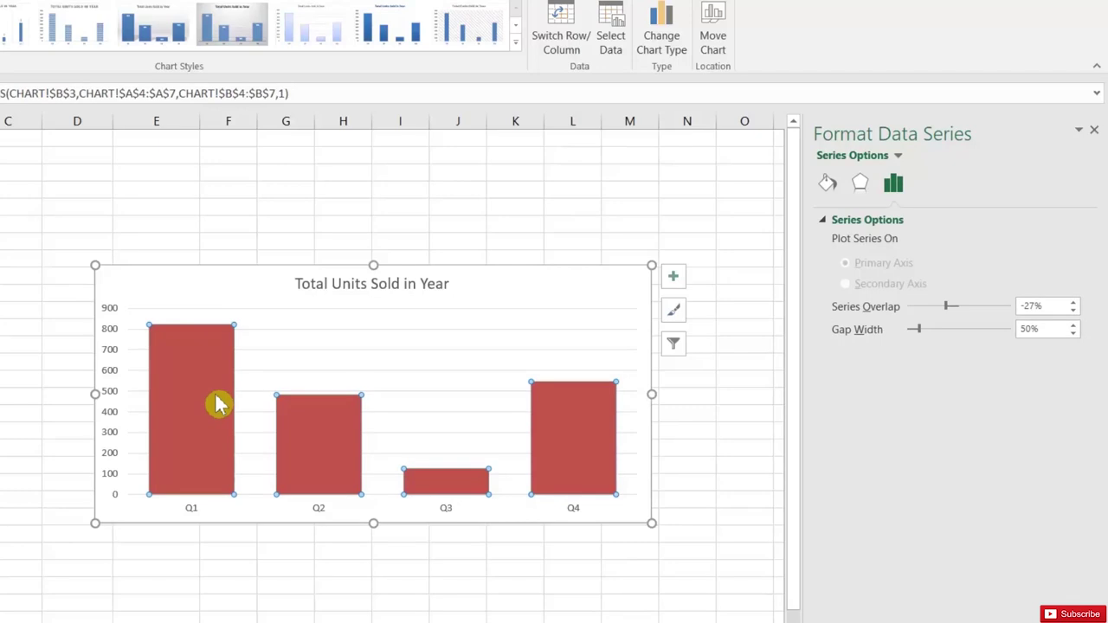
Add data labels (822, 482, 125, 546) to the chart's columns
right_click(215, 394)
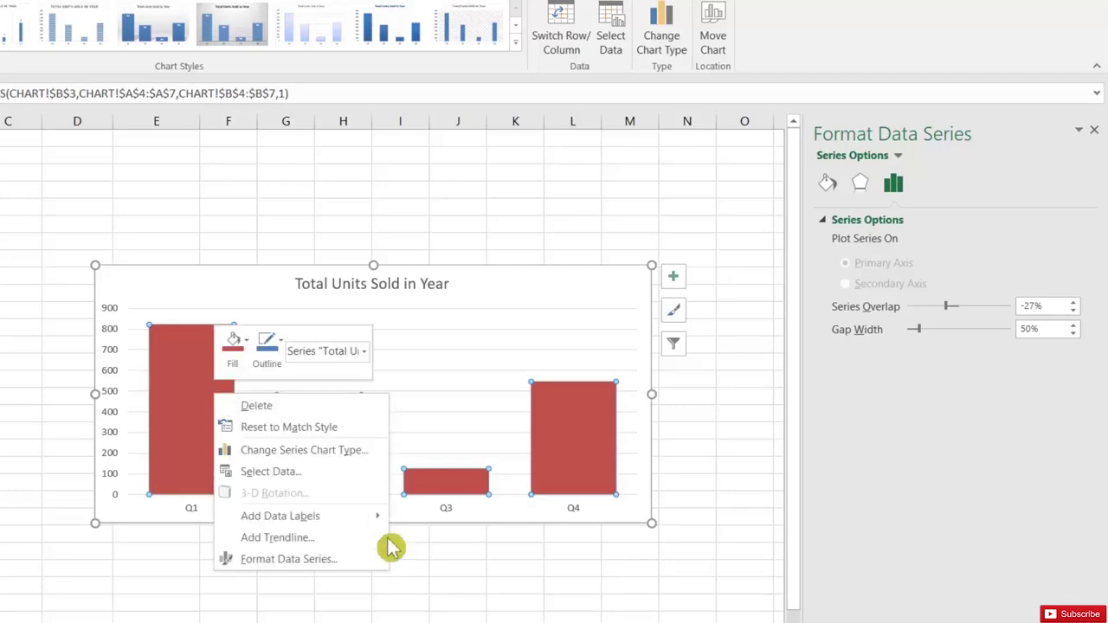
mouse_move(280, 516)
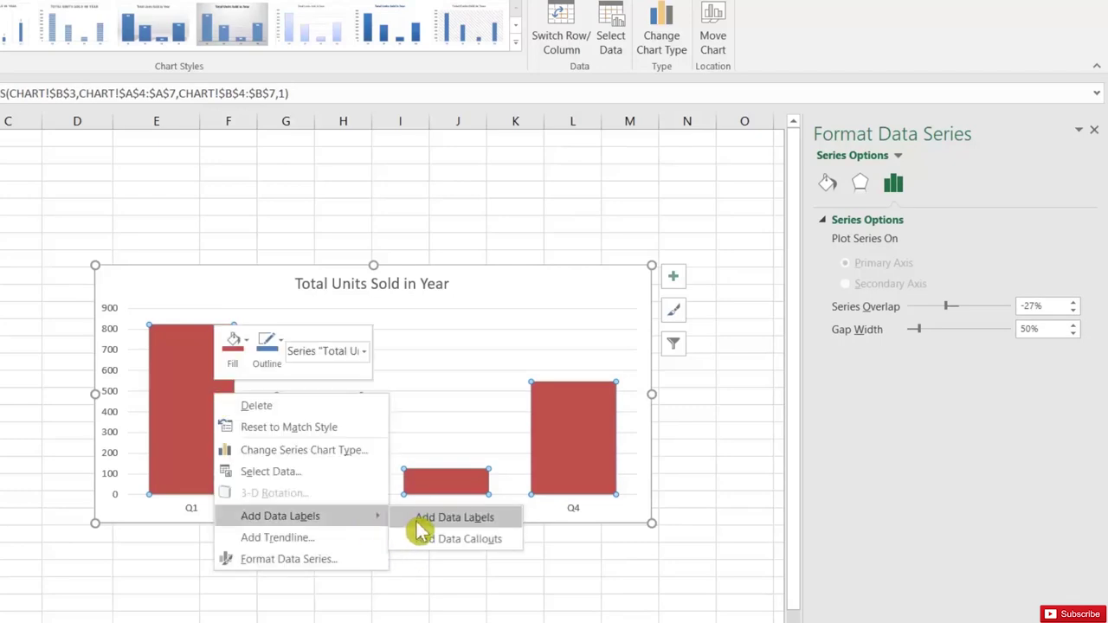
left_click(419, 525)
left_click(22, 377)
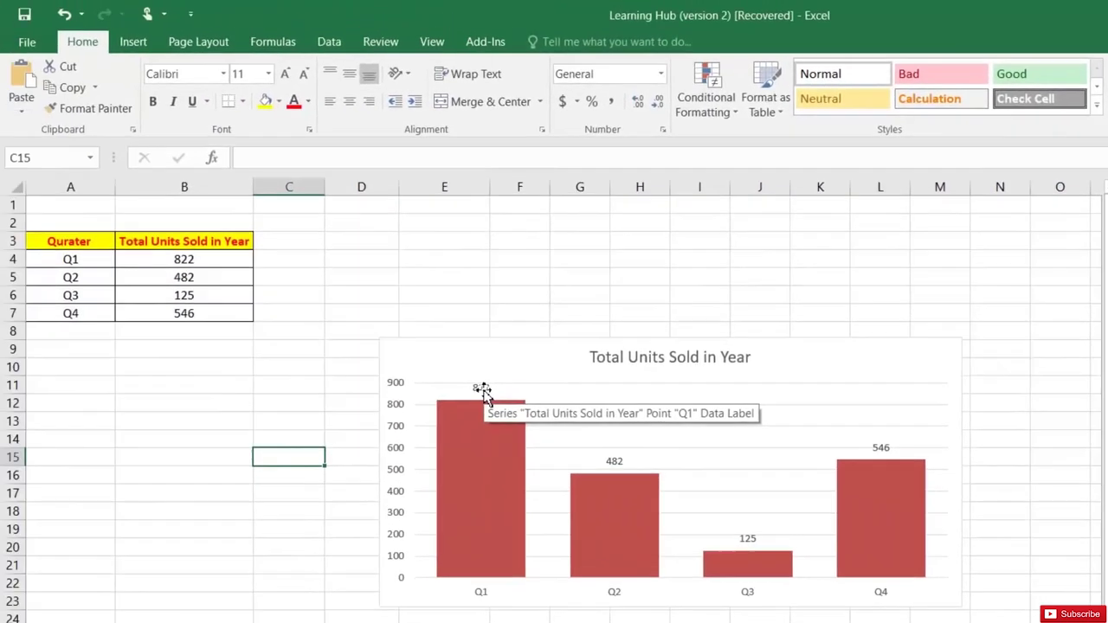
Set the data labels' font size to 14 pt
left_click(483, 392)
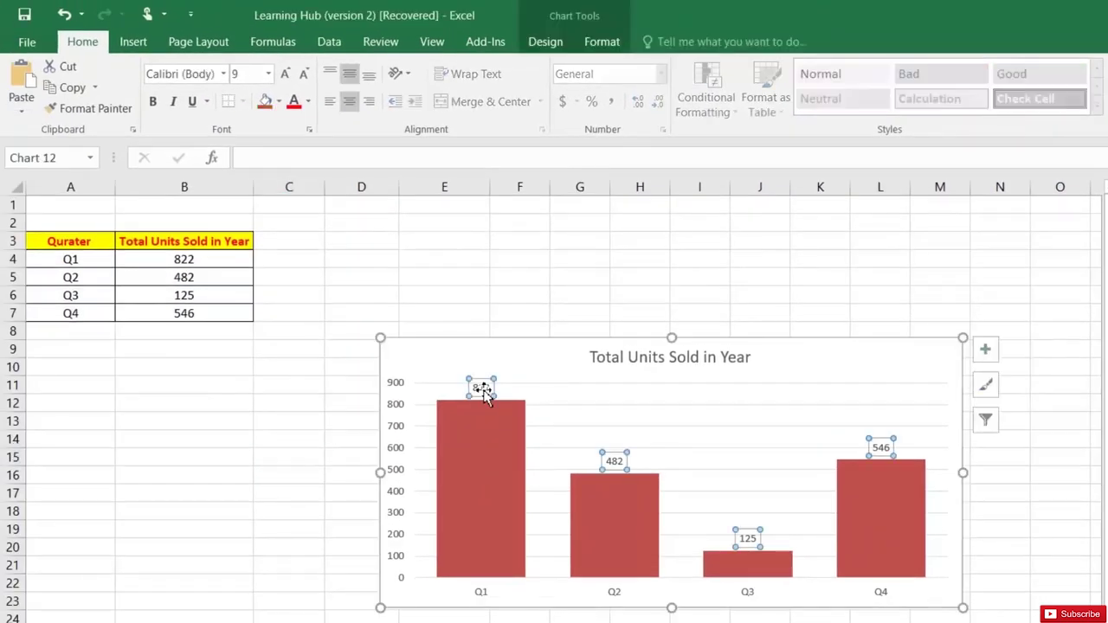
left_click(289, 76)
left_click(289, 77)
left_click(289, 77)
left_click(284, 75)
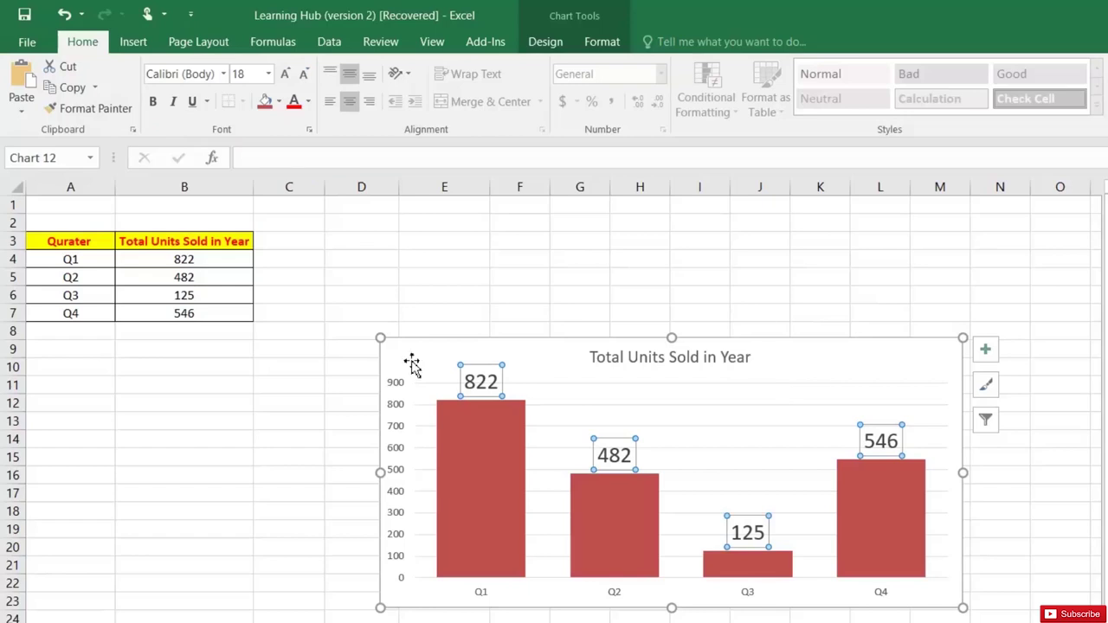
left_click(306, 76)
left_click(305, 76)
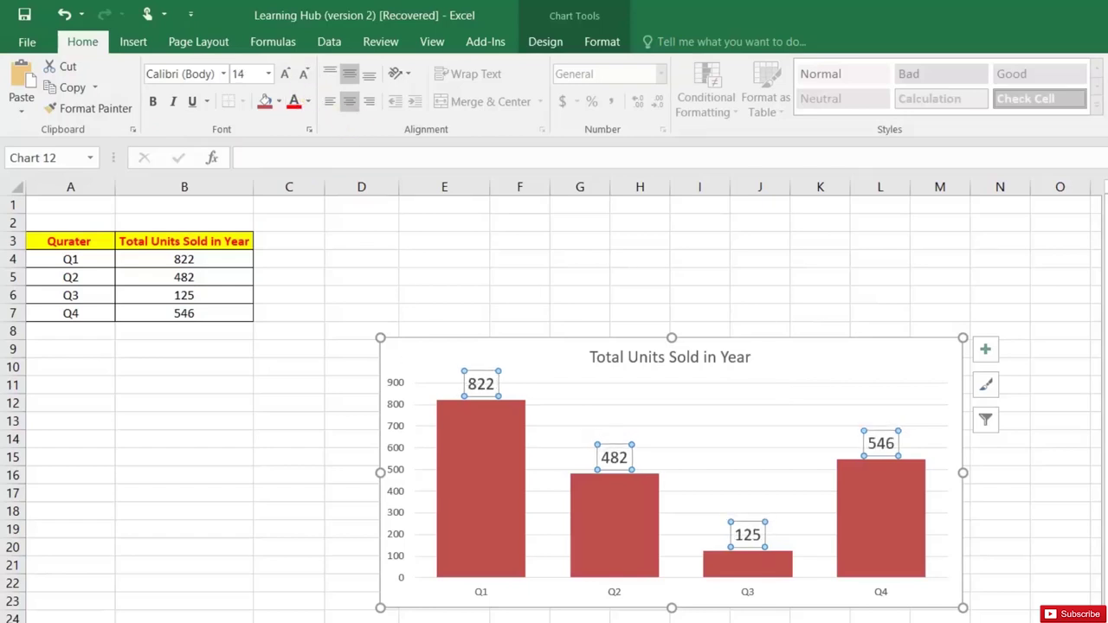
left_click(808, 270)
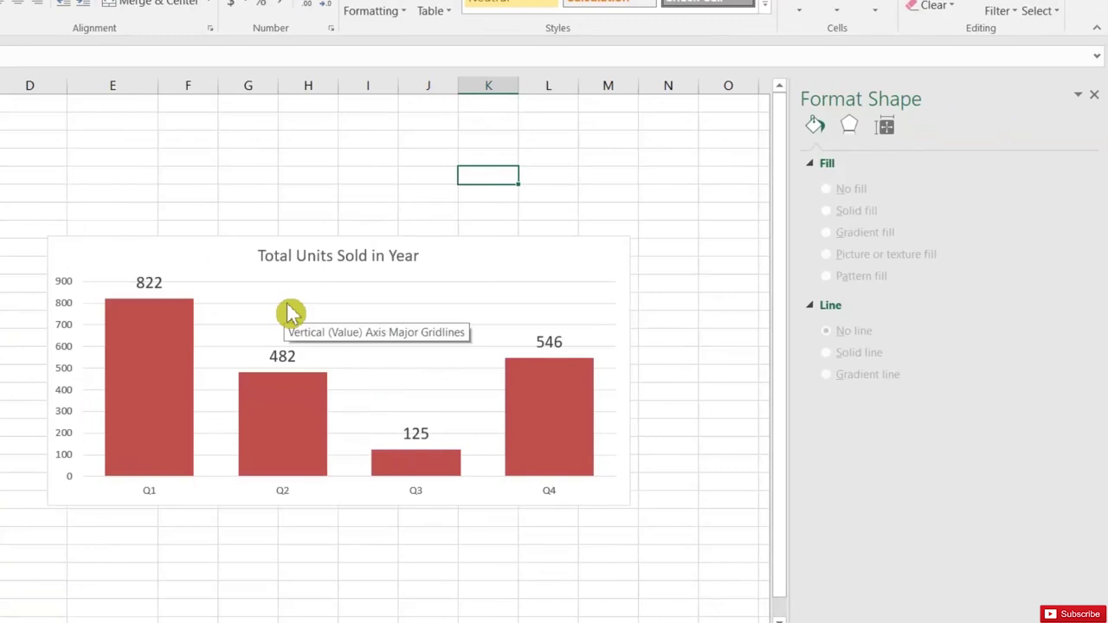
Delete the horizontal gridlines and enlarge the 'Total Units Sold in Year' title to 20 pt
left_click(290, 313)
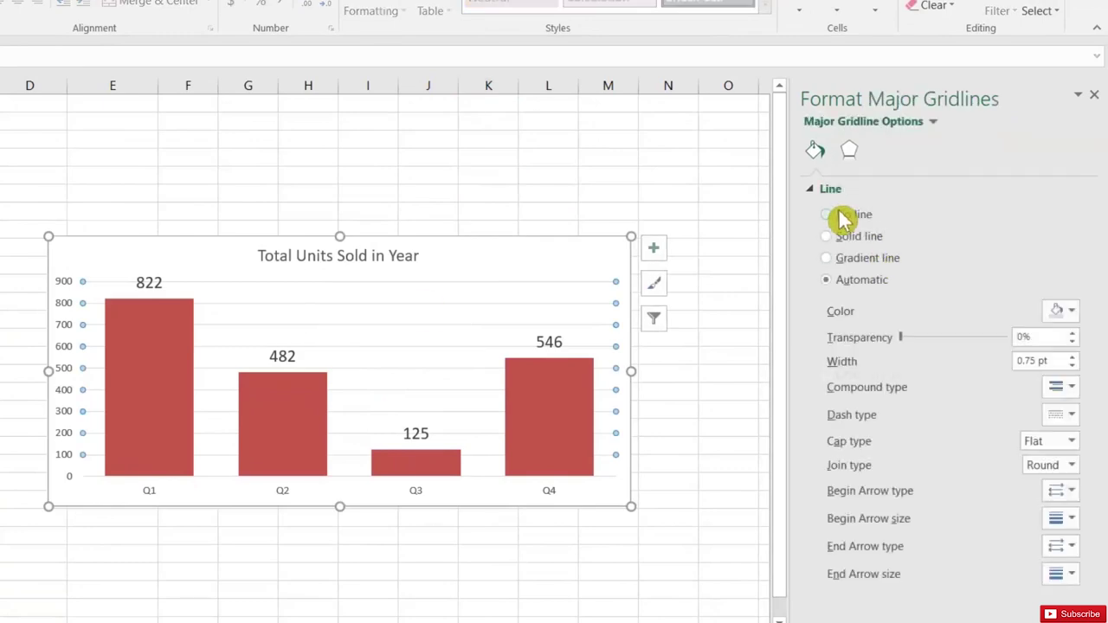
left_click(826, 215)
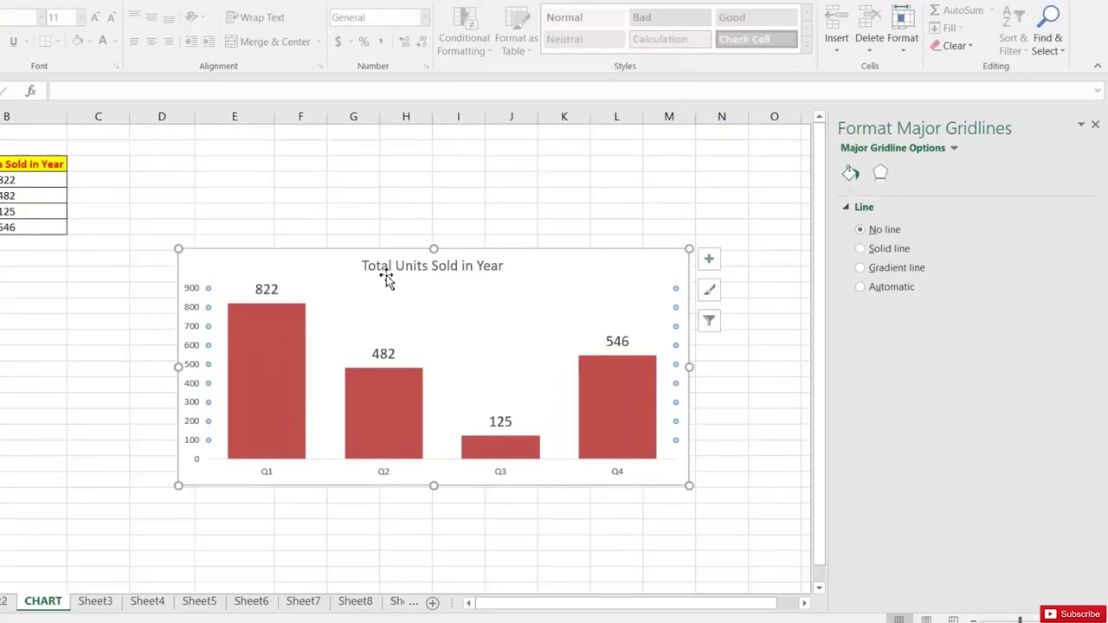
left_click(284, 267)
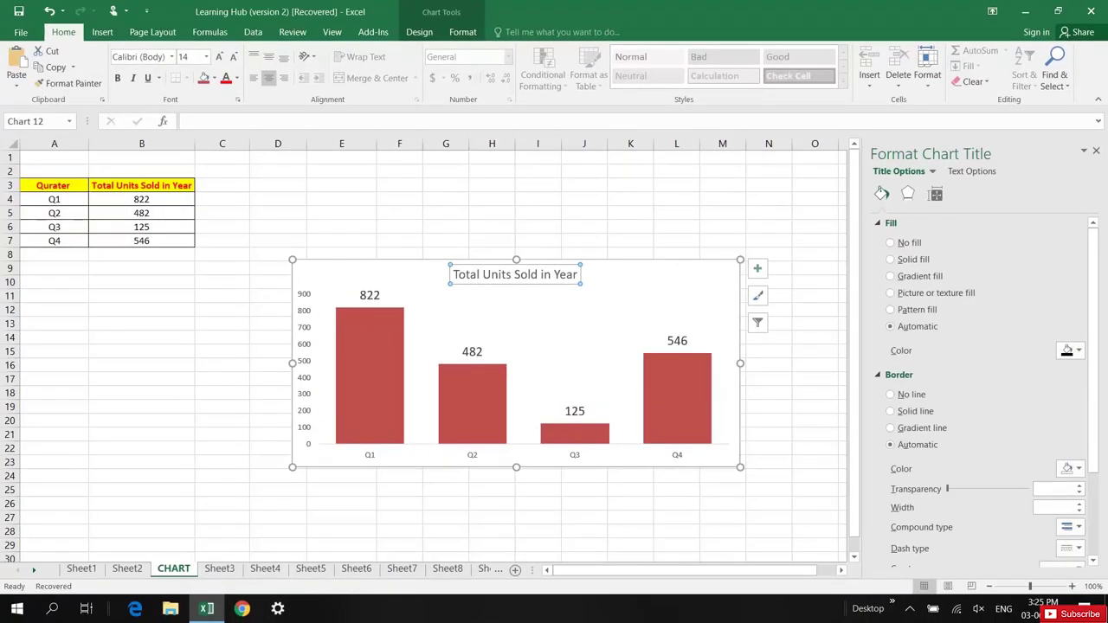
left_click(219, 57)
left_click(219, 57)
left_click(219, 57)
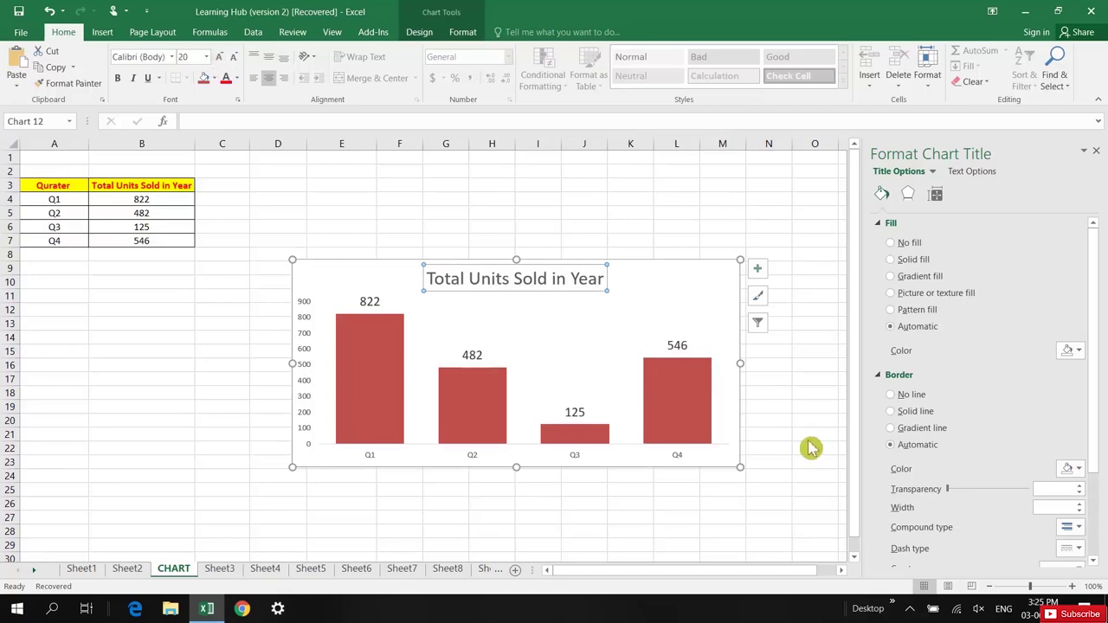
left_click(641, 326)
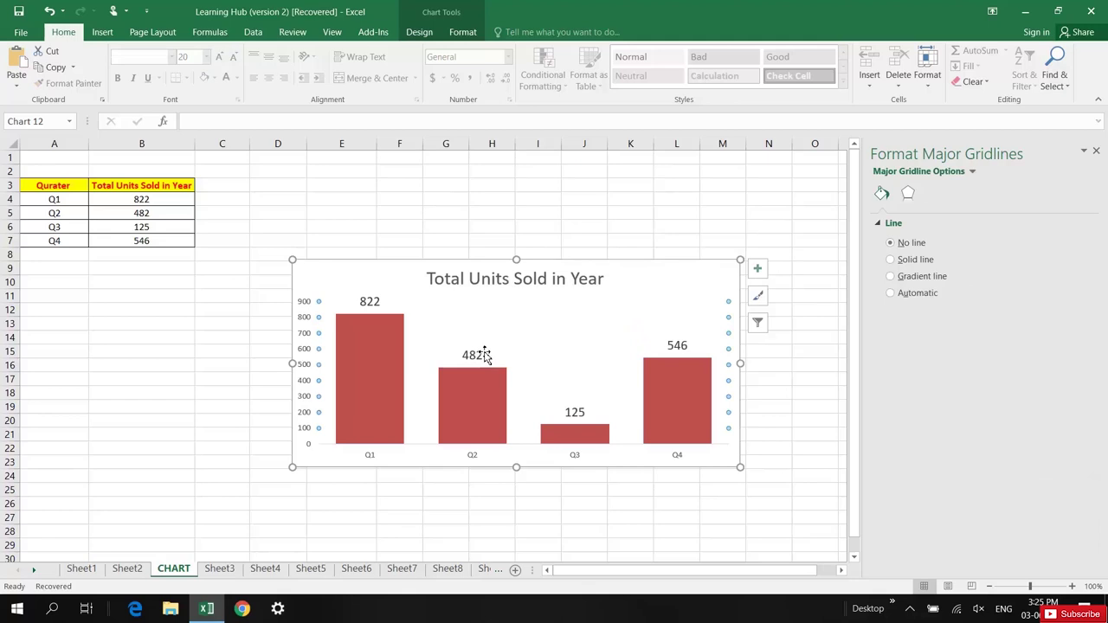
Give the horizontal quarter axis a light fill colour
left_click(578, 466)
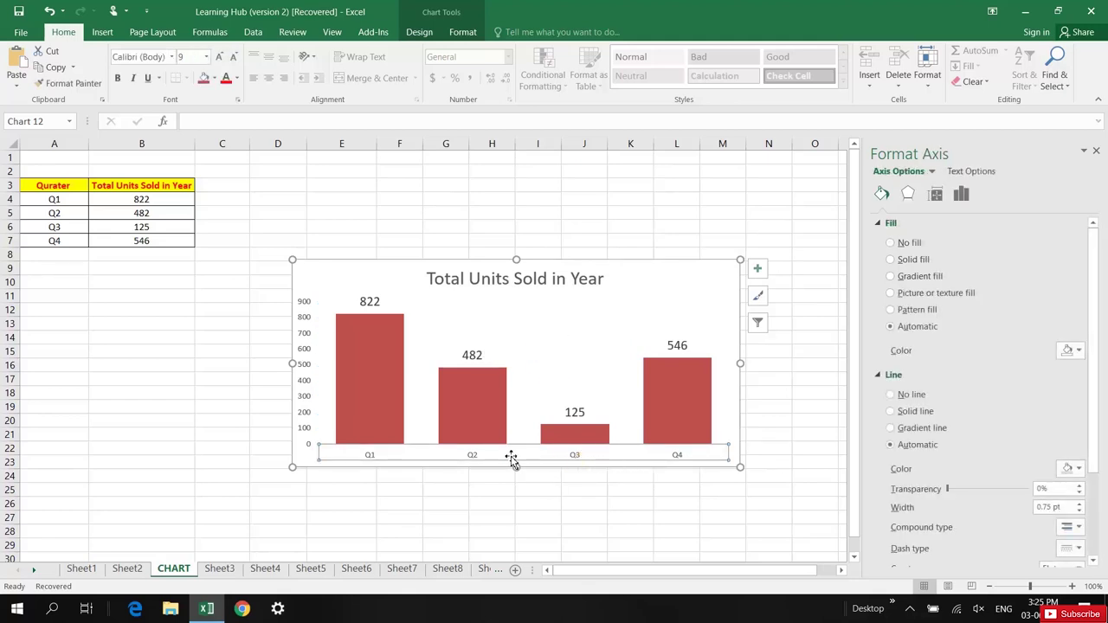
left_click(1071, 351)
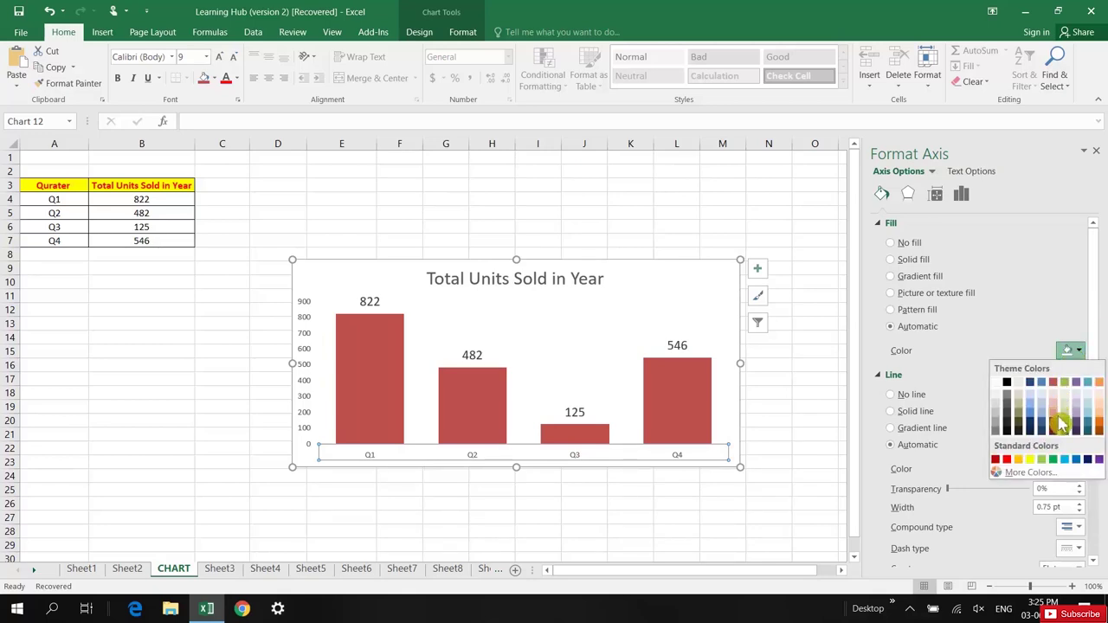
left_click(1057, 402)
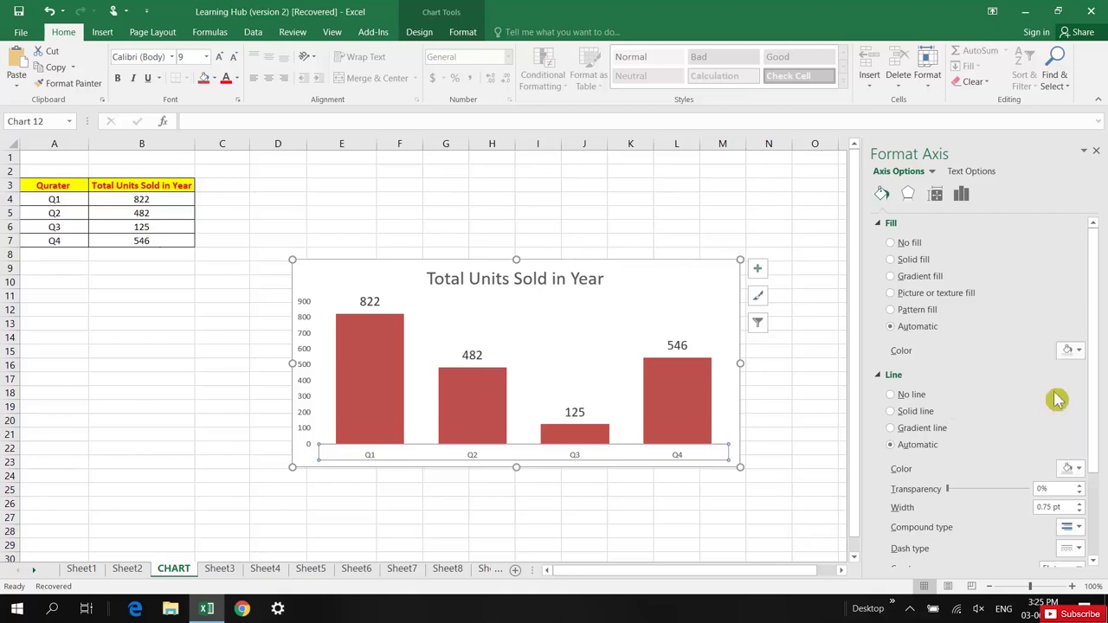
left_click(1057, 397)
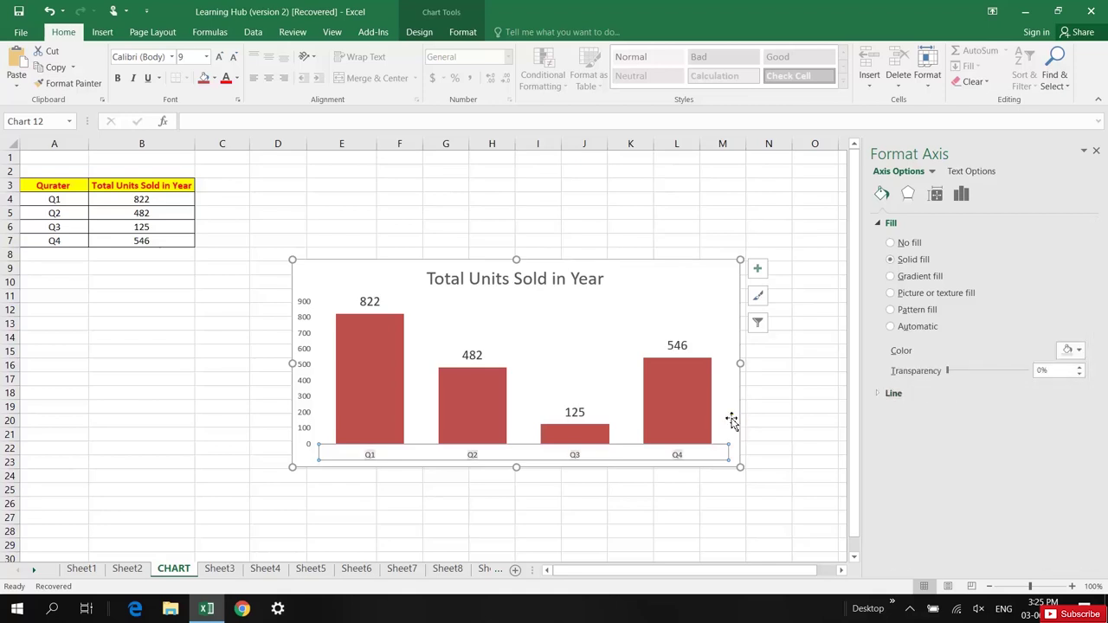
left_click(594, 266)
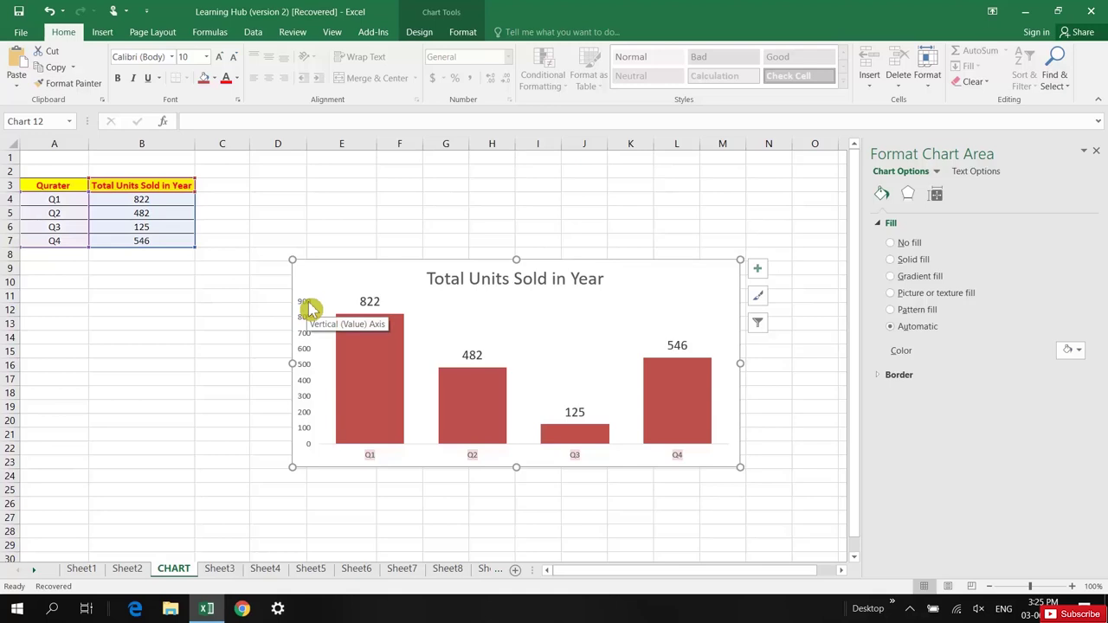
Set the vertical axis maximum bound from 900 to 1000
left_click(312, 308)
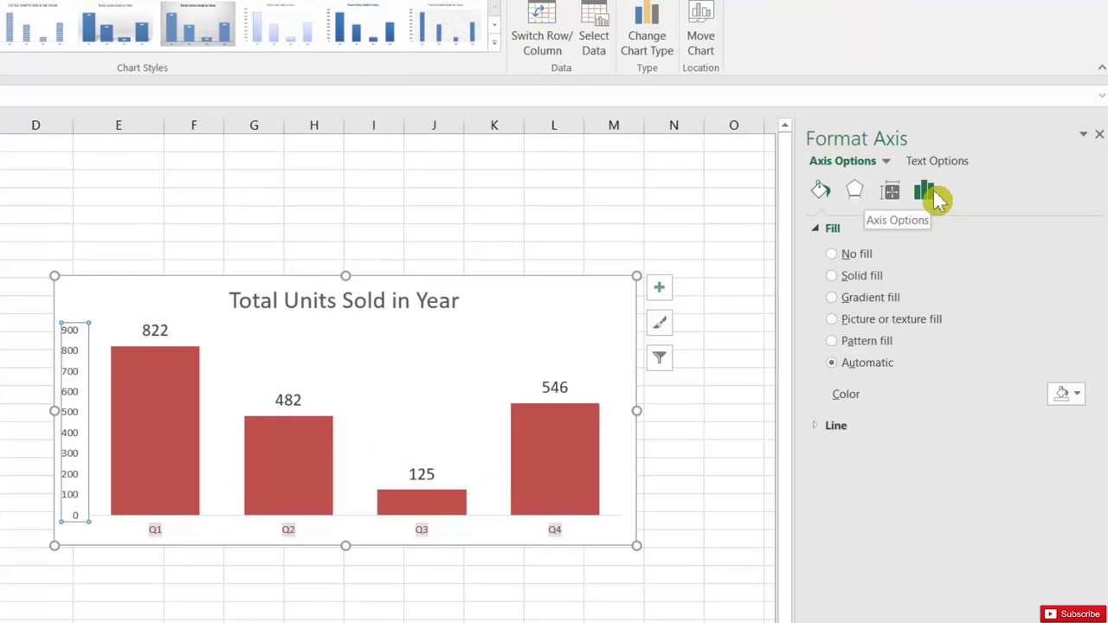
left_click(926, 193)
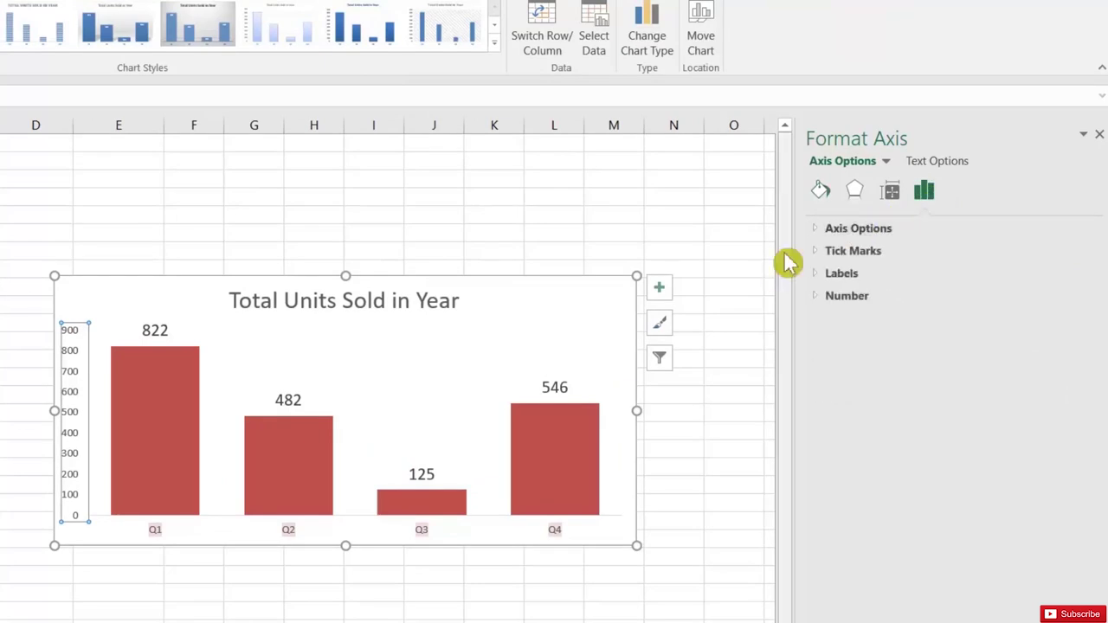
left_click(883, 232)
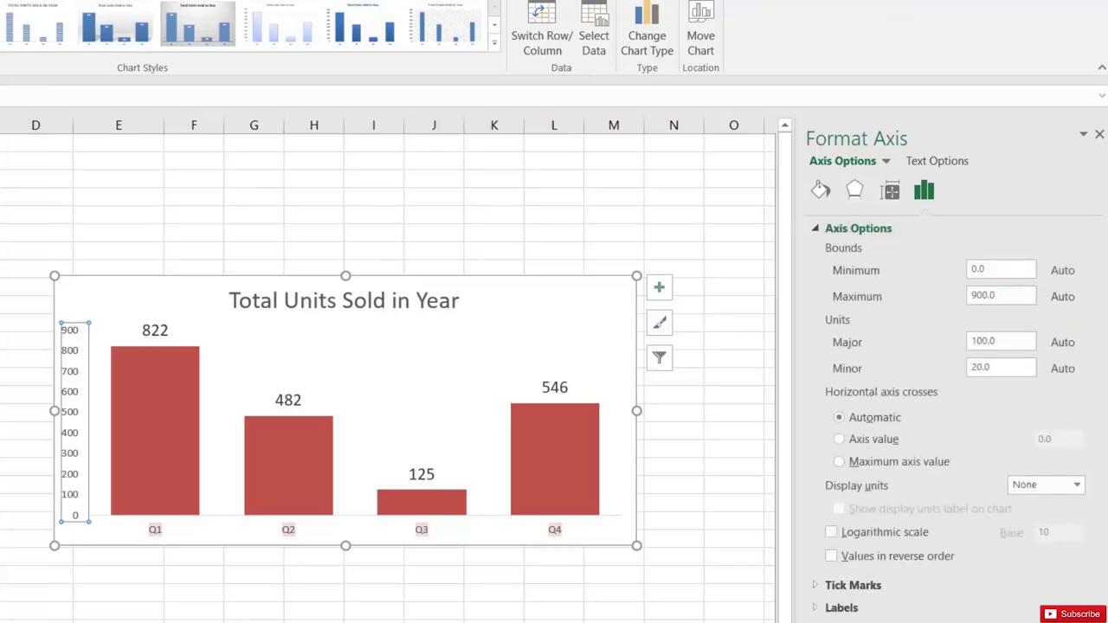
left_click_drag(1030, 299, 935, 302)
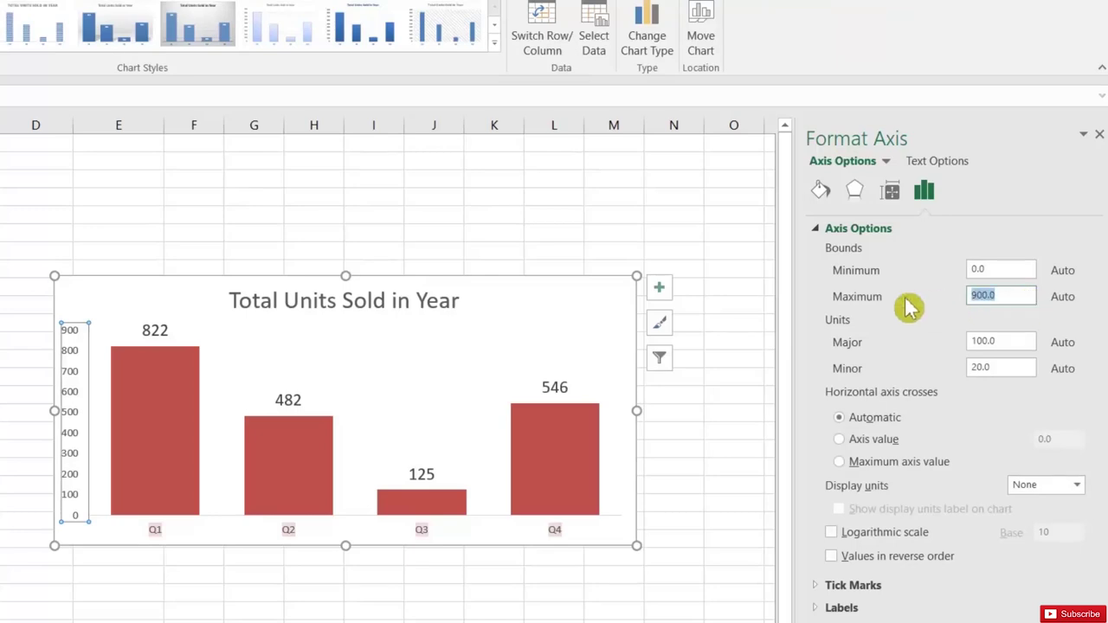
type("10")
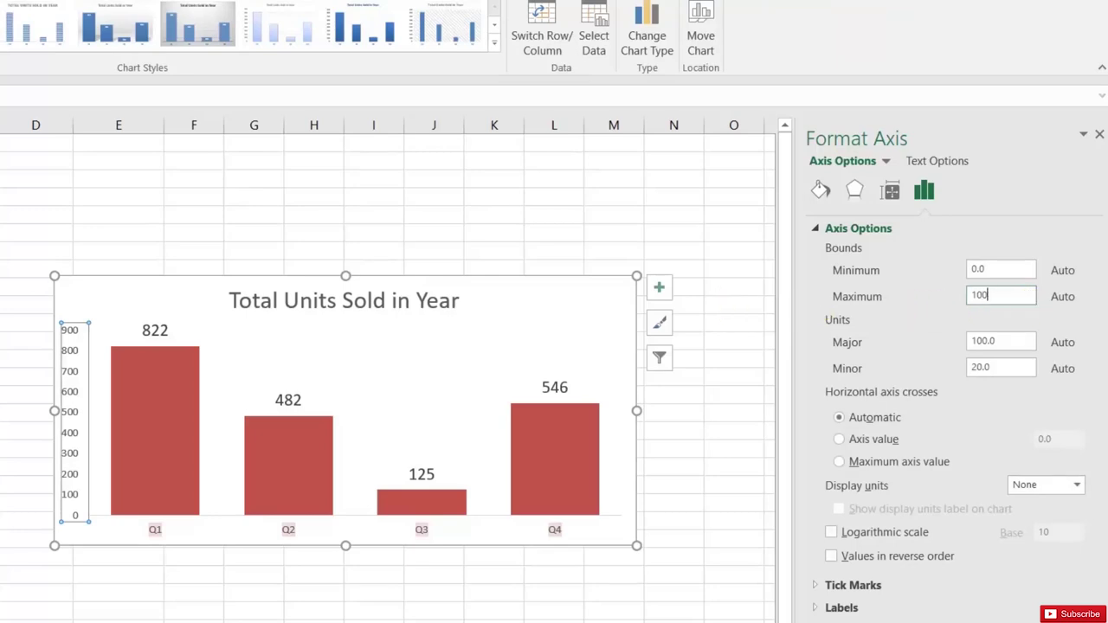
key("Return")
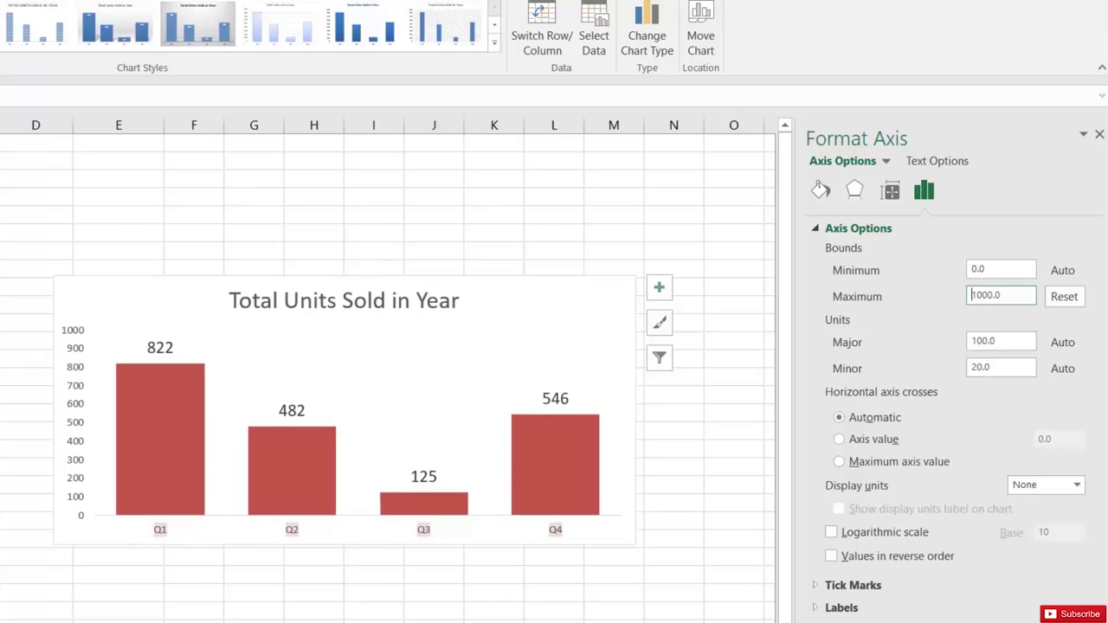
left_click(73, 305)
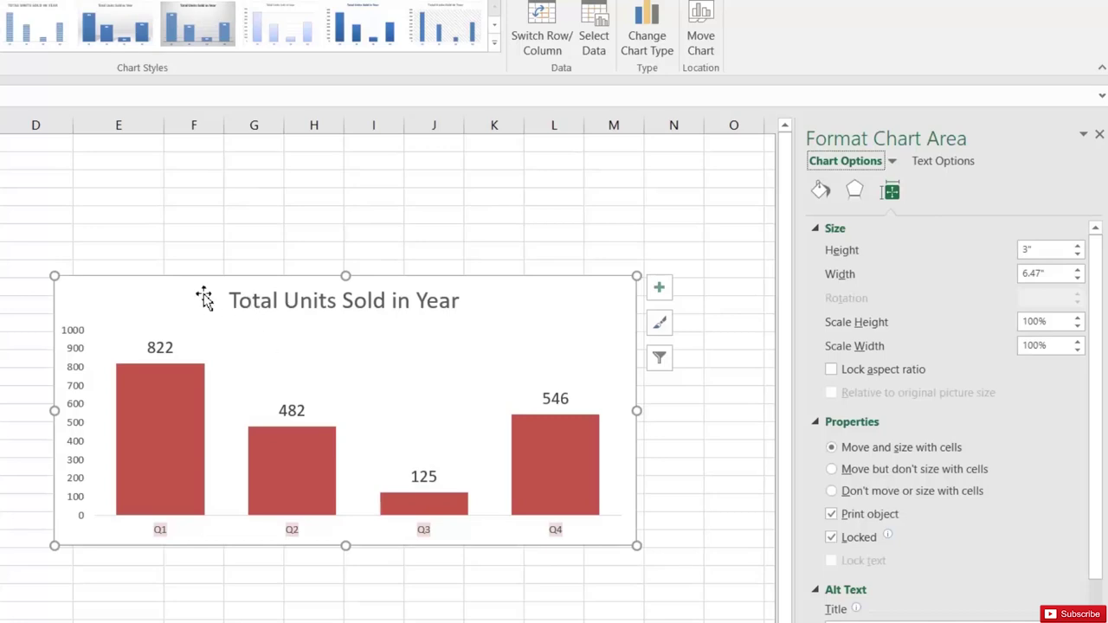
Apply the dark chart style with blue bars, bold white title and white value labels
left_click(129, 218)
left_click(142, 287)
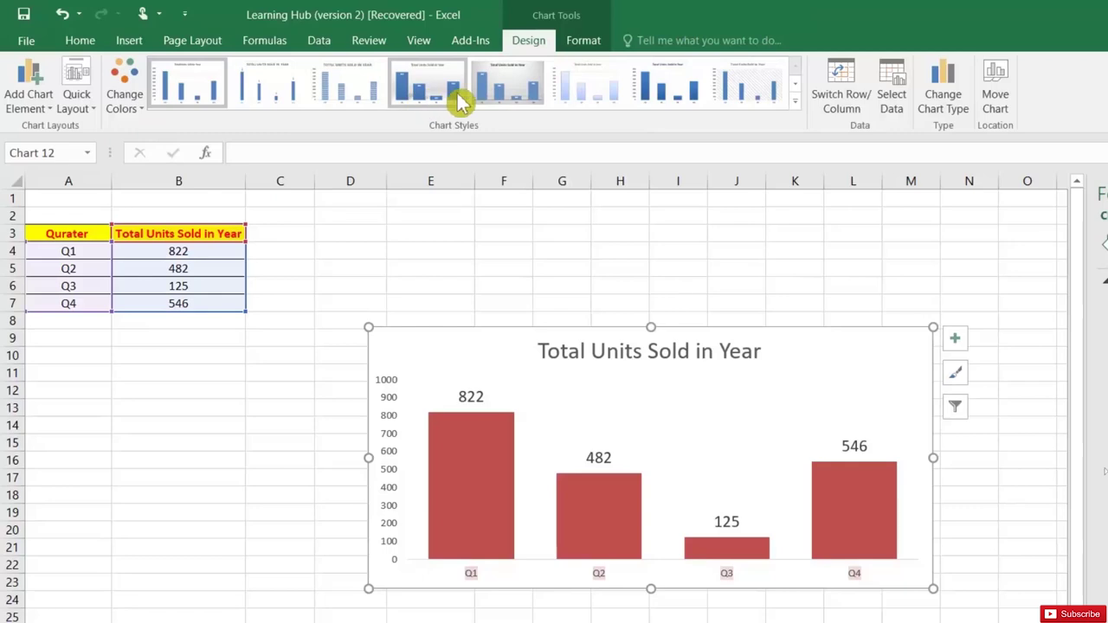
left_click(796, 102)
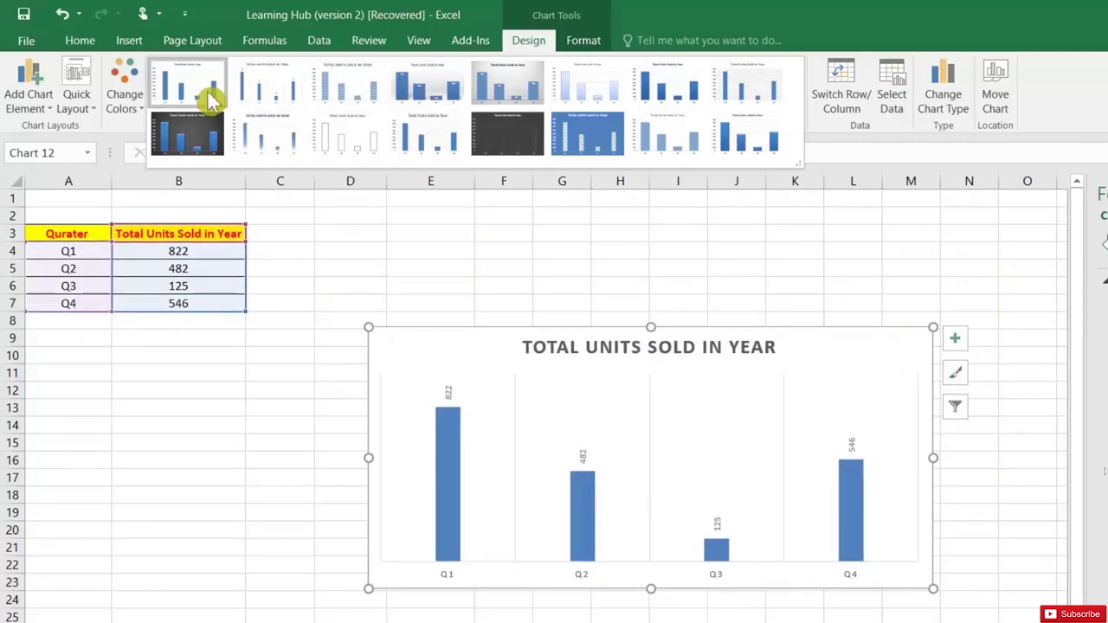
left_click(208, 141)
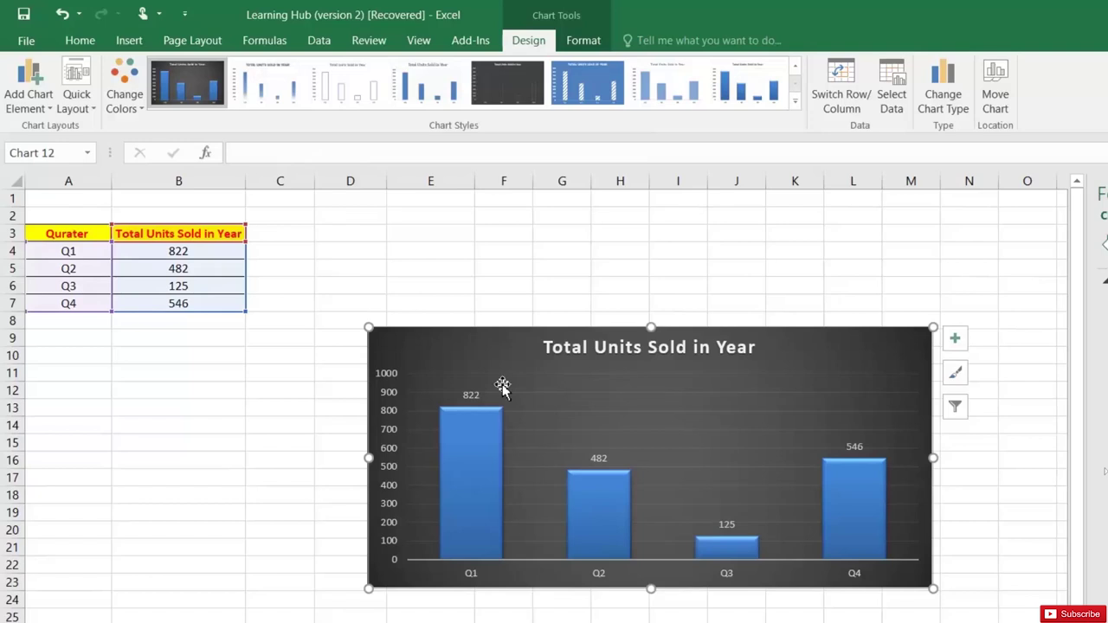
Apply the Quick Layout that adds an axis title and a data table below the chart
left_click(95, 115)
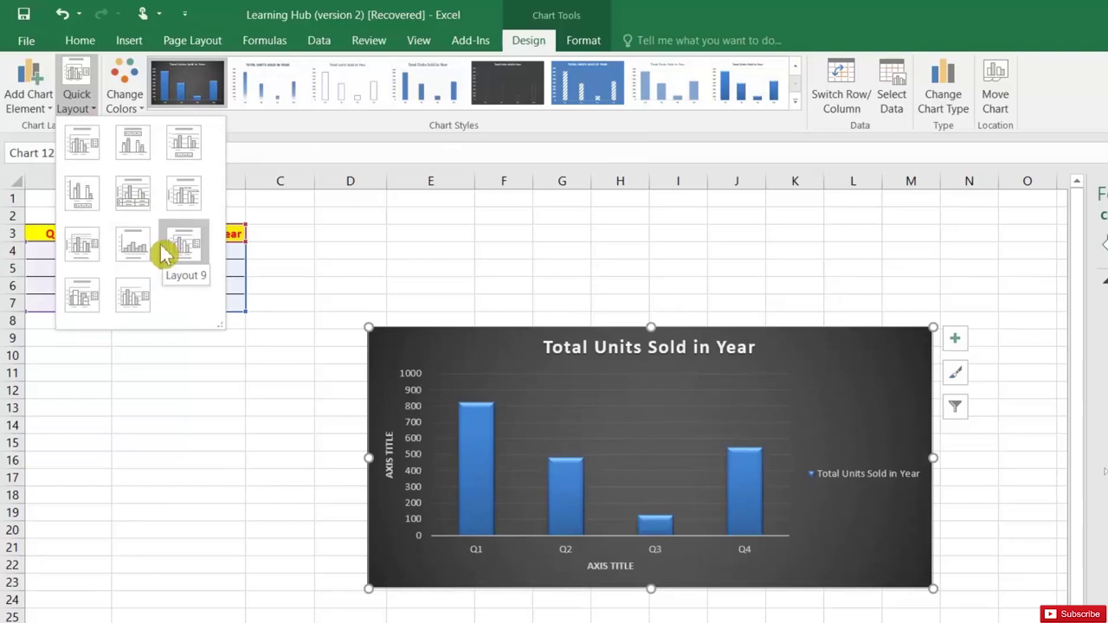
left_click(132, 195)
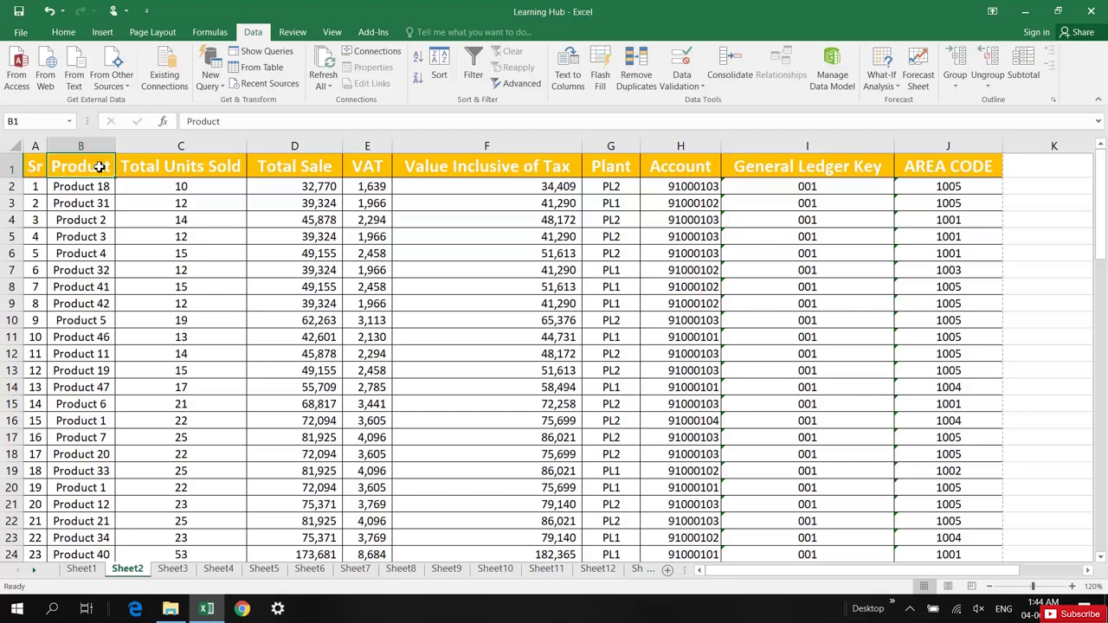
Highlight duplicate values in Product column B with Light Red Fill and Dark Red Text
left_click(82, 145)
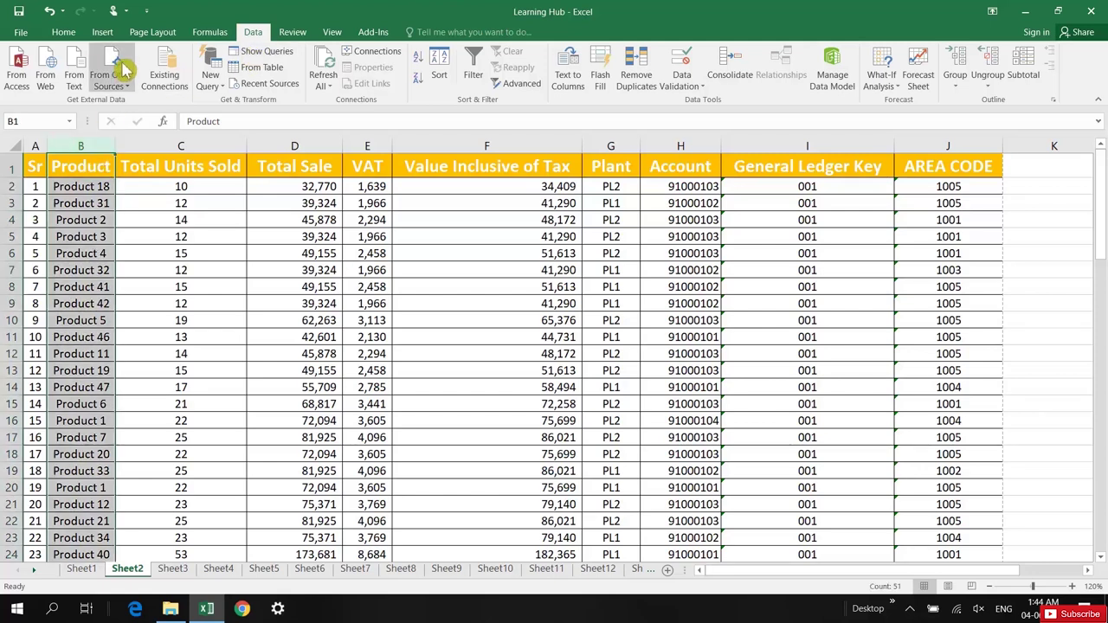
left_click(65, 33)
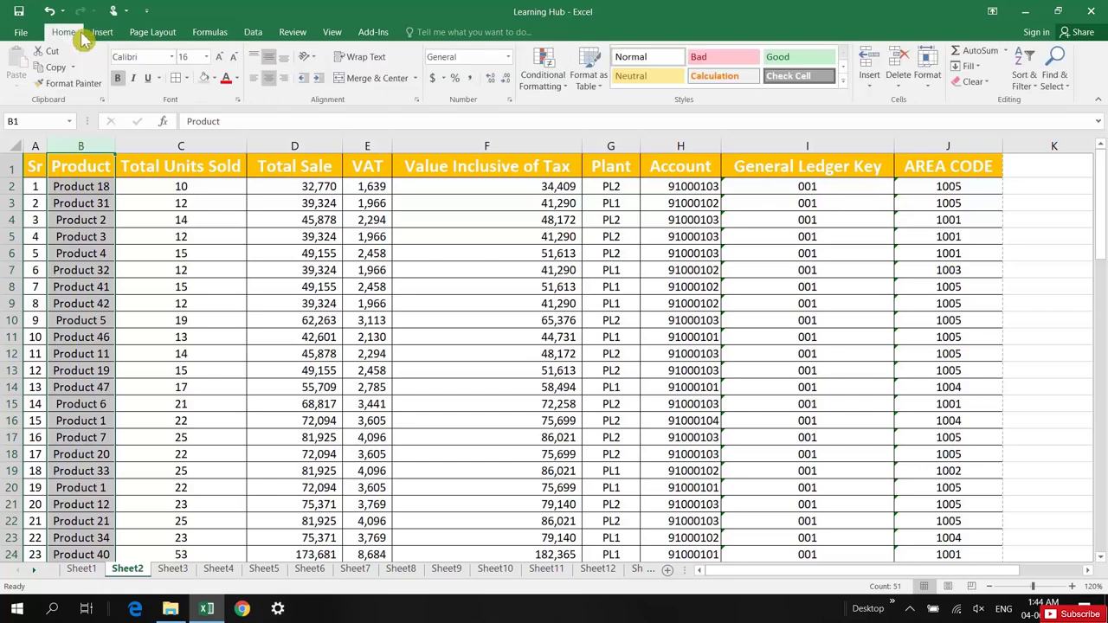
left_click(541, 86)
mouse_move(592, 108)
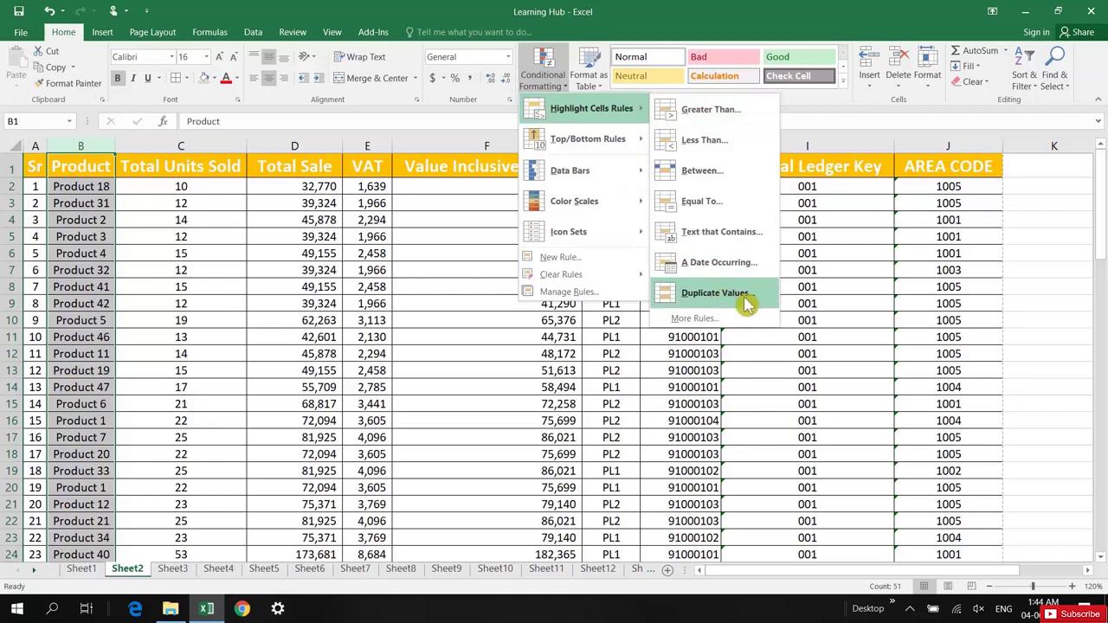
left_click(718, 294)
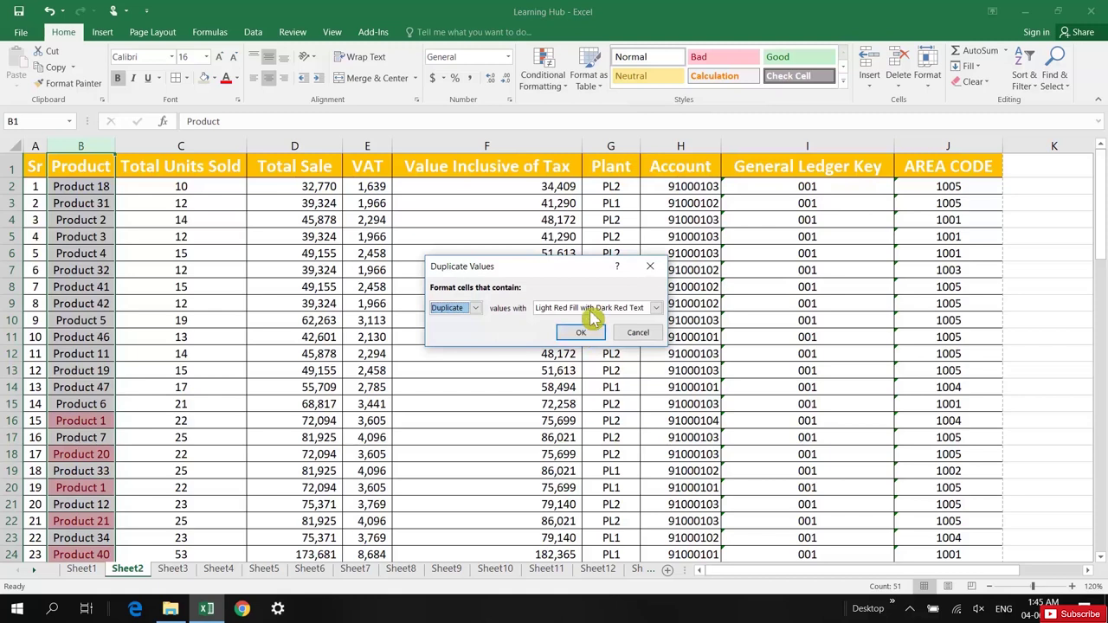
left_click(594, 310)
left_click(593, 320)
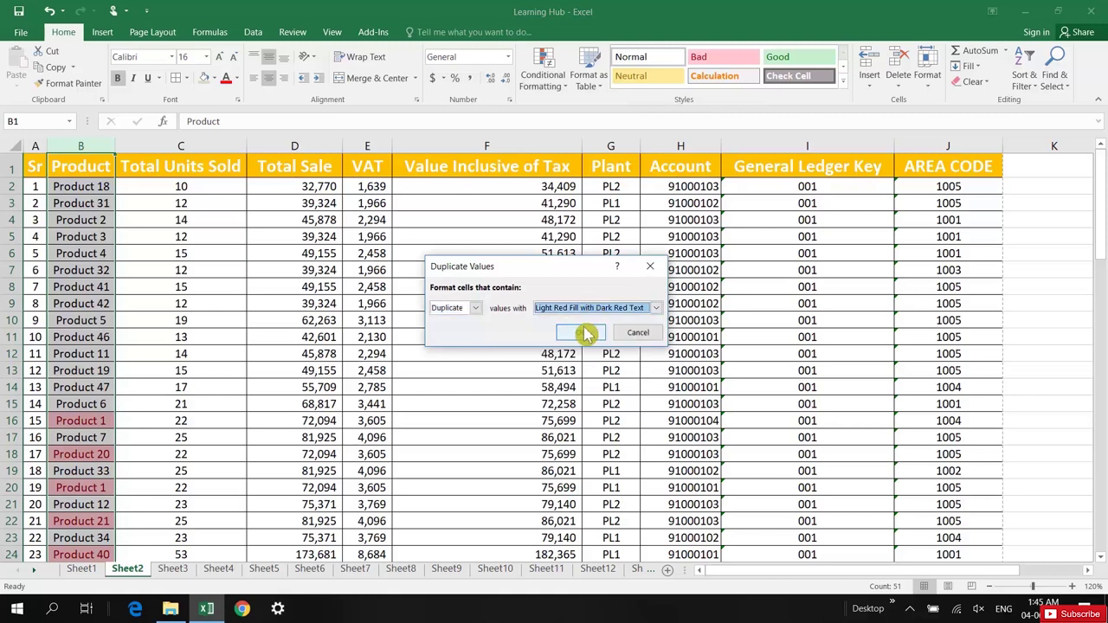
left_click(593, 308)
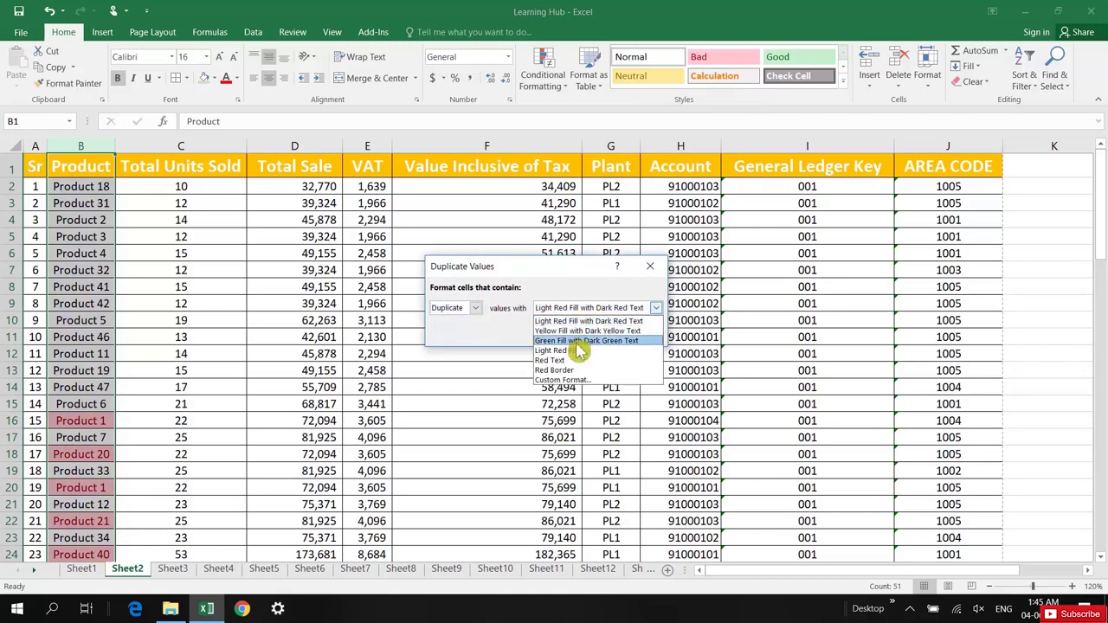
left_click(506, 334)
left_click(573, 332)
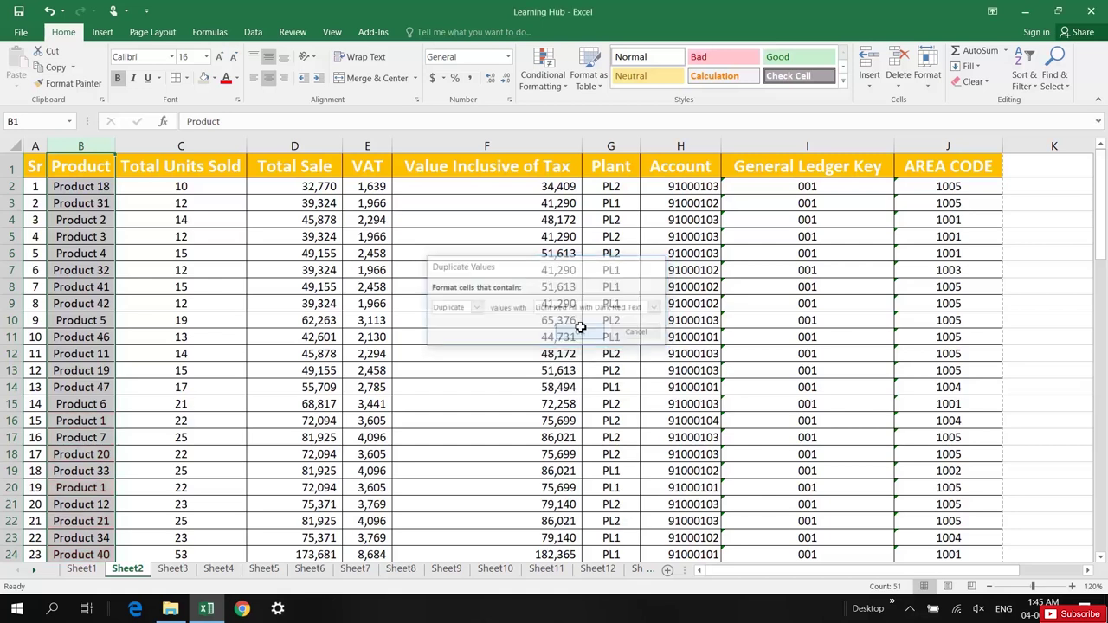
Scroll the Product column to check highlighted duplicates such as Product 1 and Product 21
scroll(278, 381, "down", 3)
left_click(83, 363)
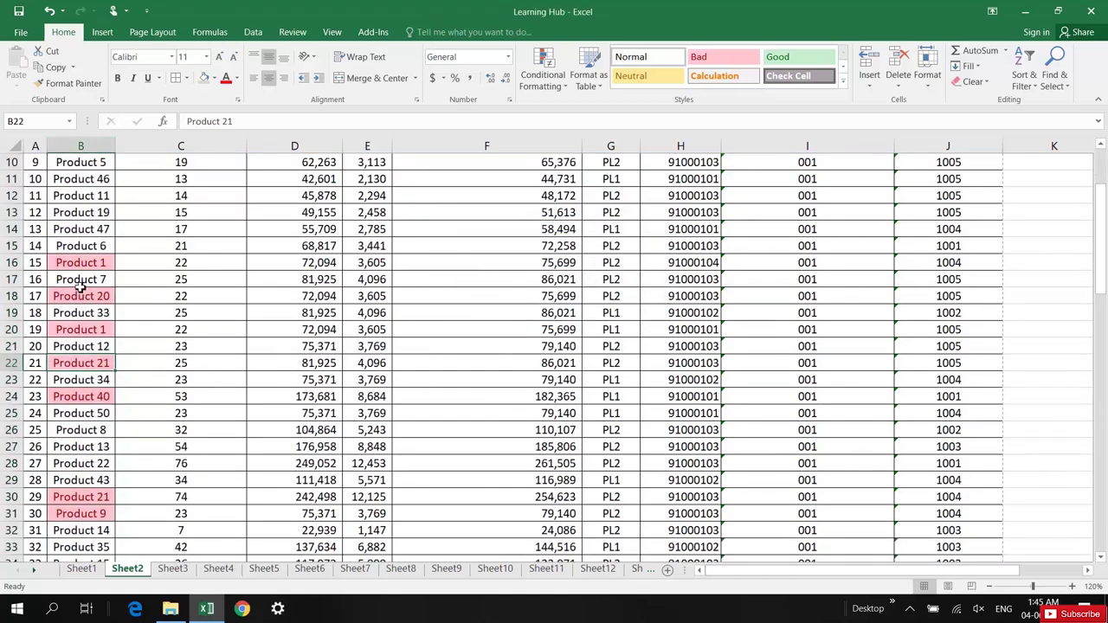
scroll(79, 286, "down", 3)
scroll(87, 269, "up", 2)
left_click(92, 218)
left_click(104, 279)
scroll(106, 347, "down", 2)
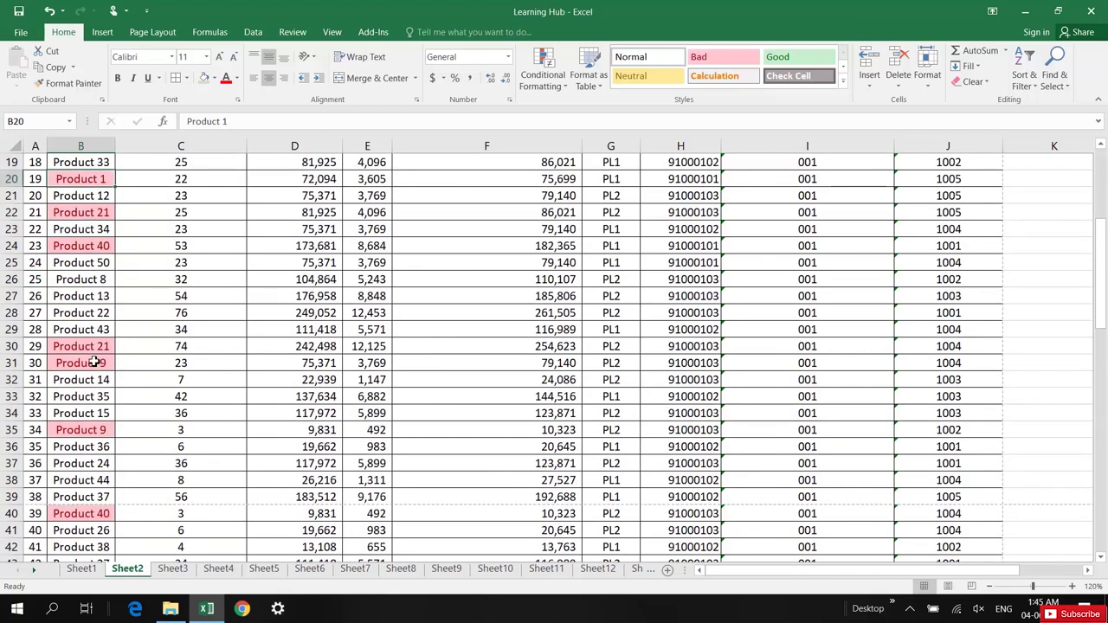
left_click(105, 214)
scroll(97, 347, "down", 3)
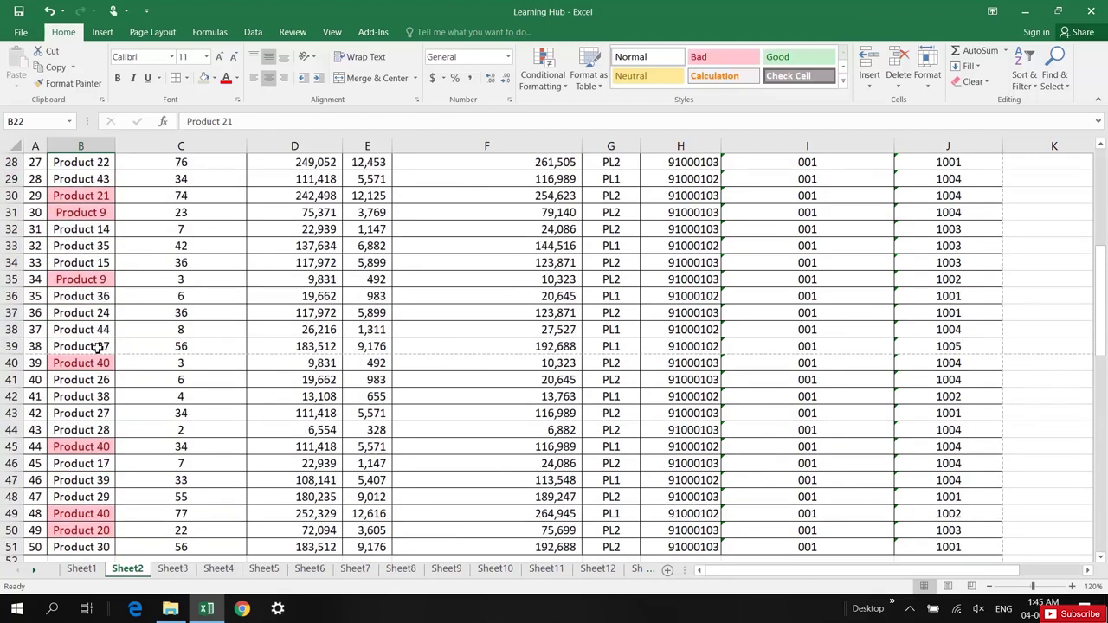
scroll(102, 513, "down", 2)
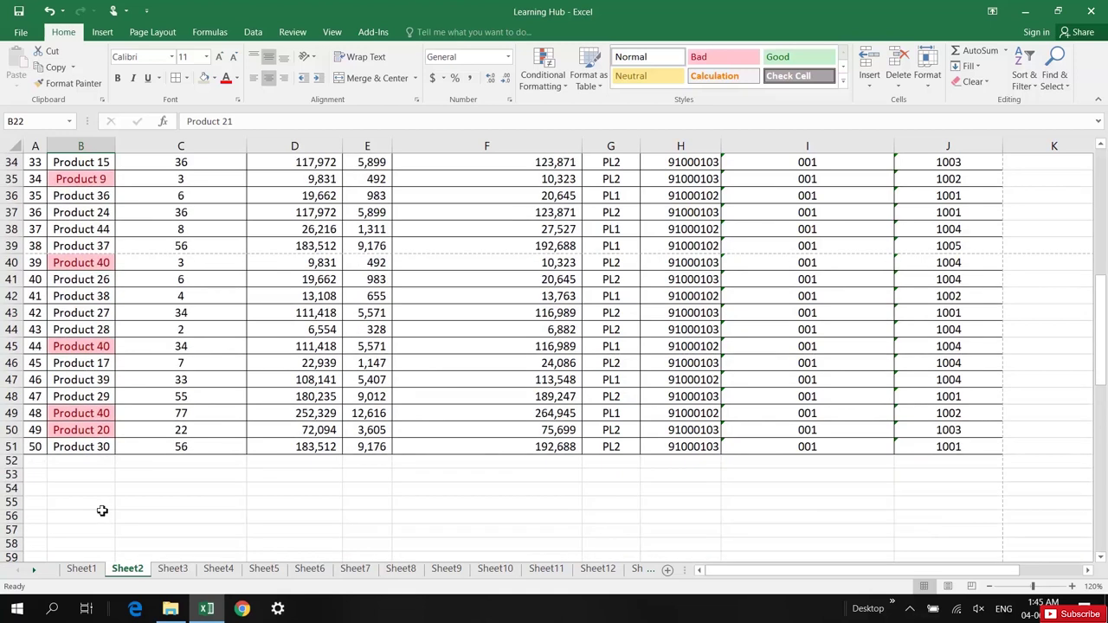
scroll(95, 392, "up", 3)
scroll(95, 391, "up", 8)
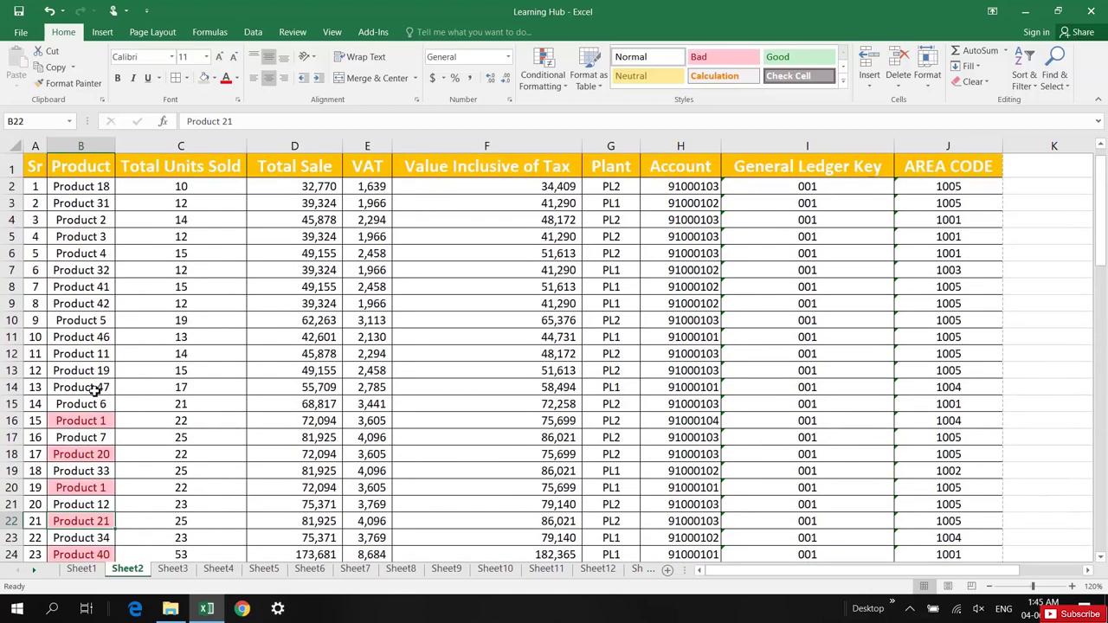
left_click(88, 175)
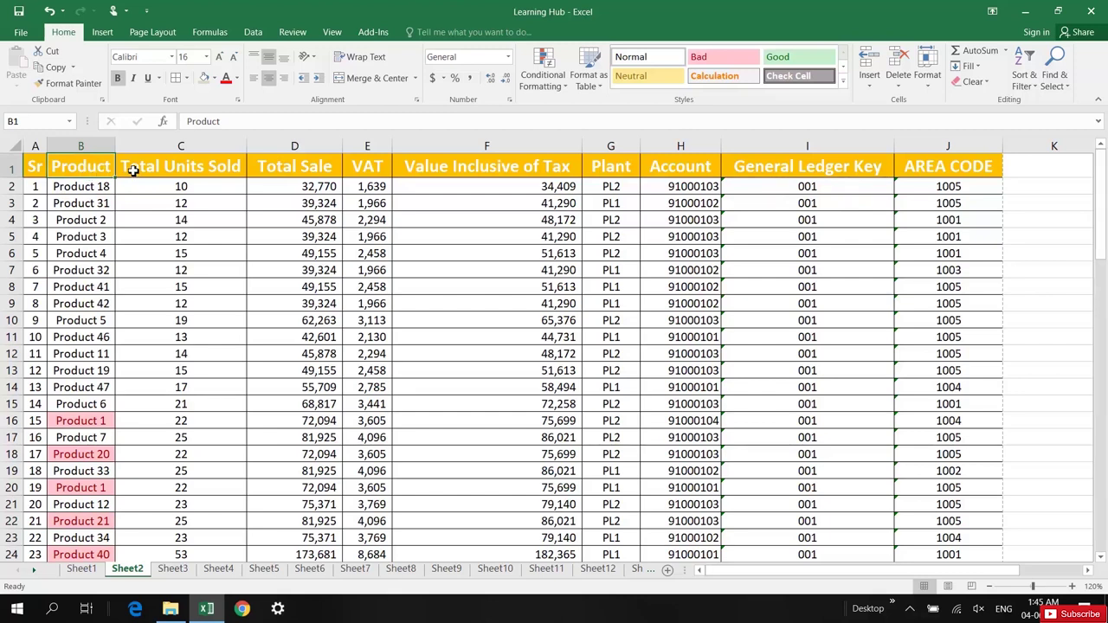
Turn on table filters and filter the Product column by the pink duplicate cell colour
left_click(254, 32)
left_click(472, 76)
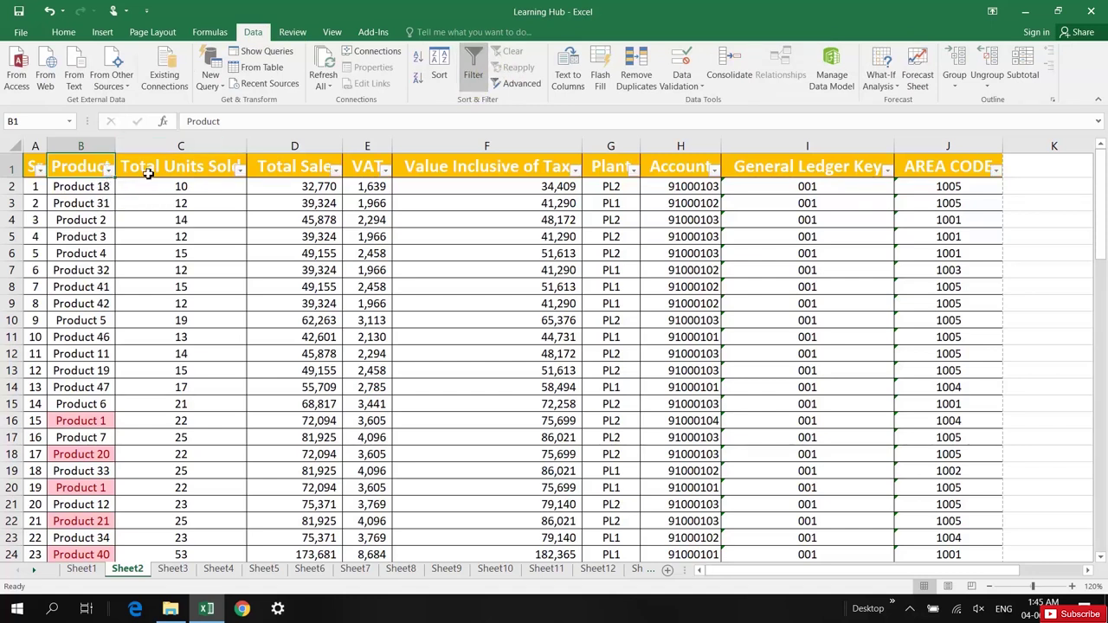
left_click(109, 171)
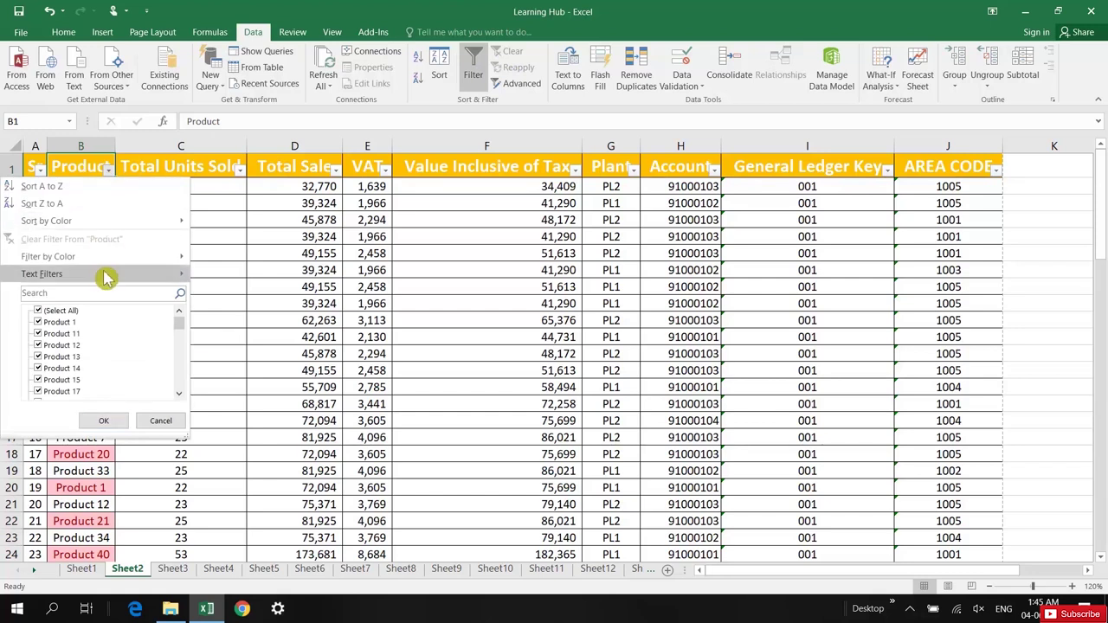
mouse_move(49, 256)
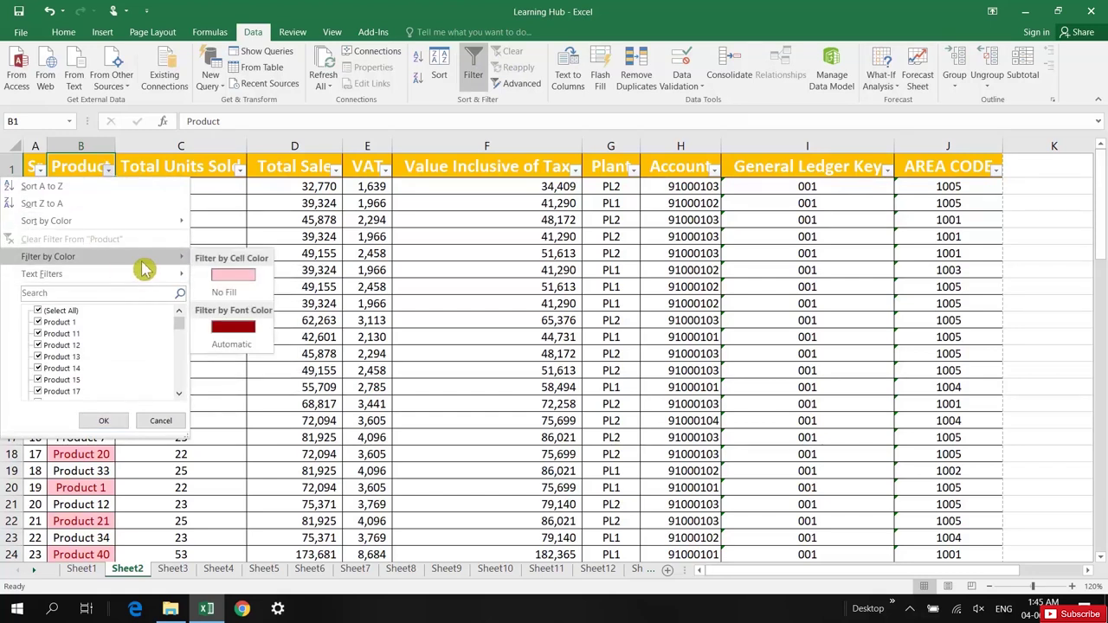
left_click(236, 276)
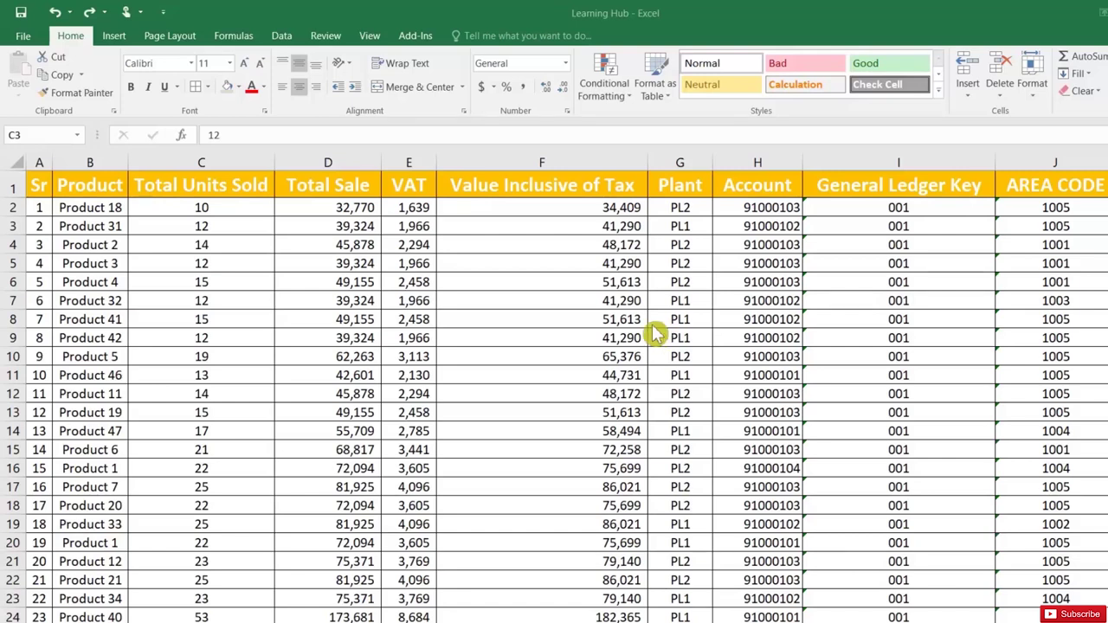
Select the Total Sale values from D2 to the last row and open Conditional Formatting
left_click(350, 323)
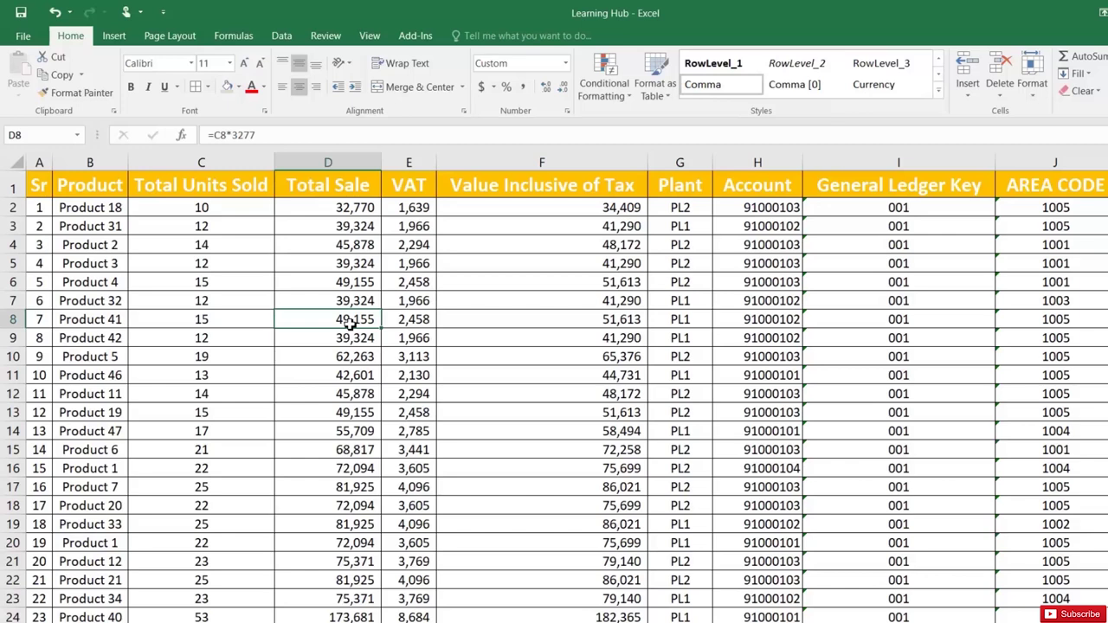
left_click(339, 219)
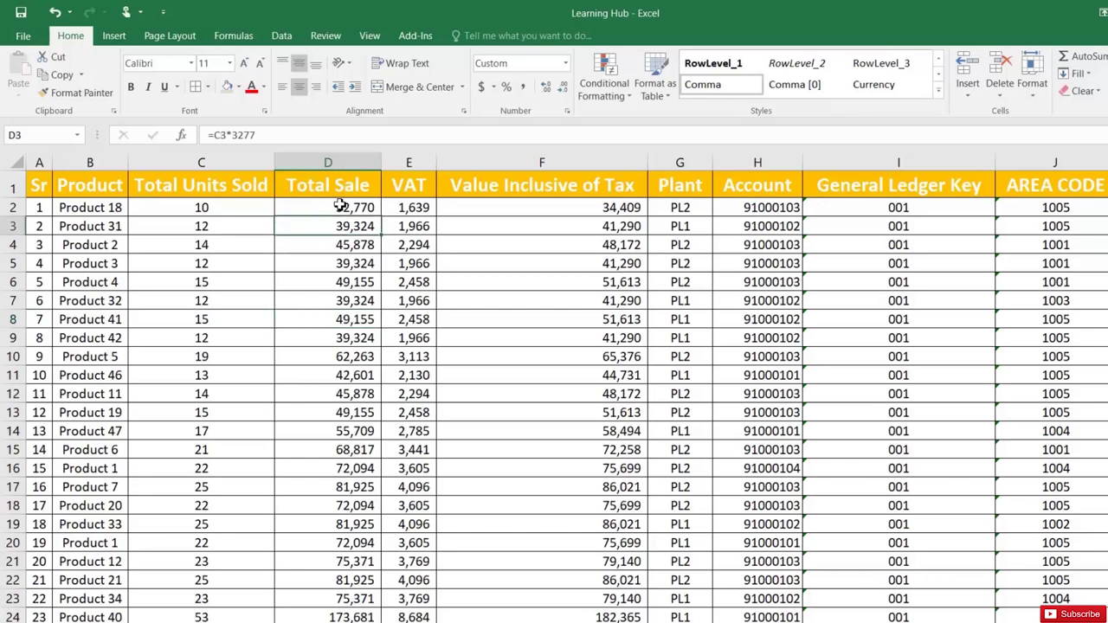
left_click(340, 205)
key("ctrl+shift+Down")
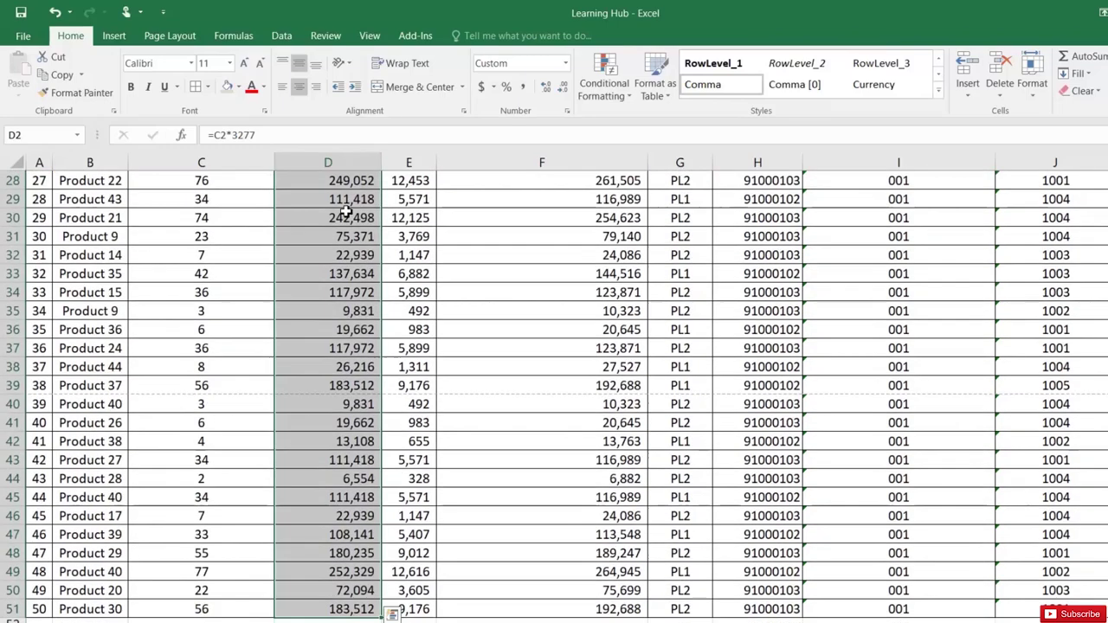
scroll(392, 212, "up", 3)
scroll(385, 213, "up", 6)
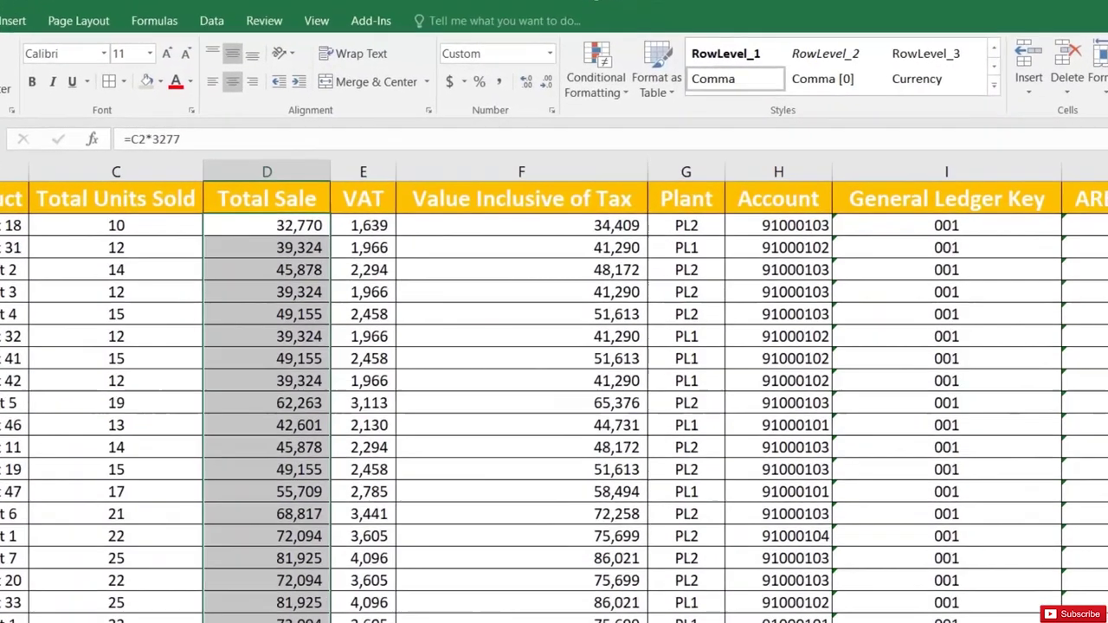
left_click(604, 91)
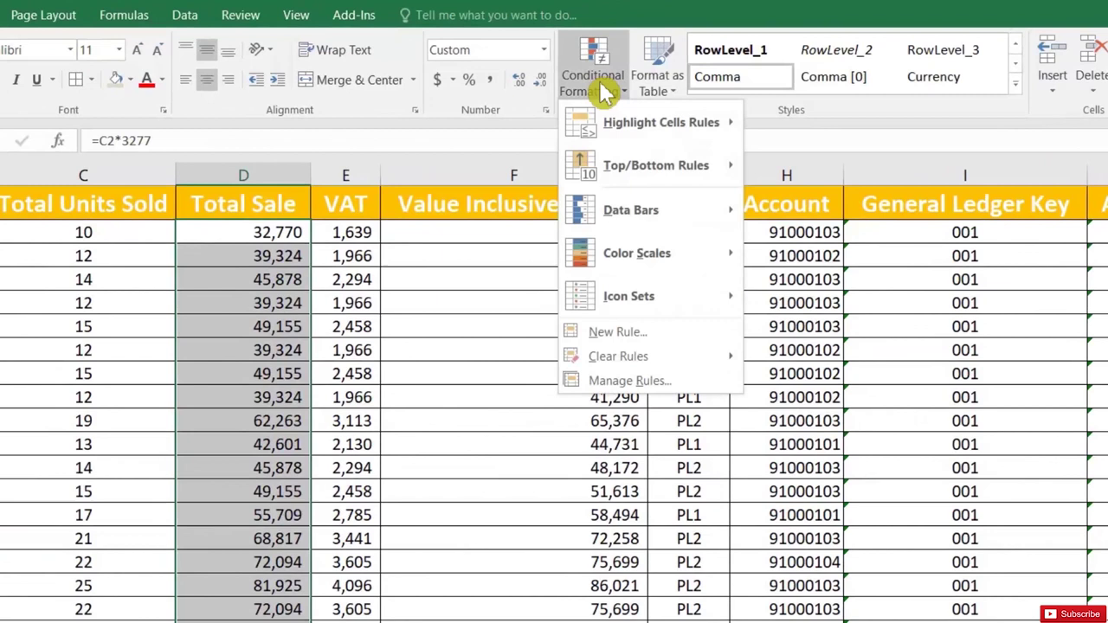
Draft a new 'Format only cells that contain' rule for Cell Value less than 30000
left_click(618, 334)
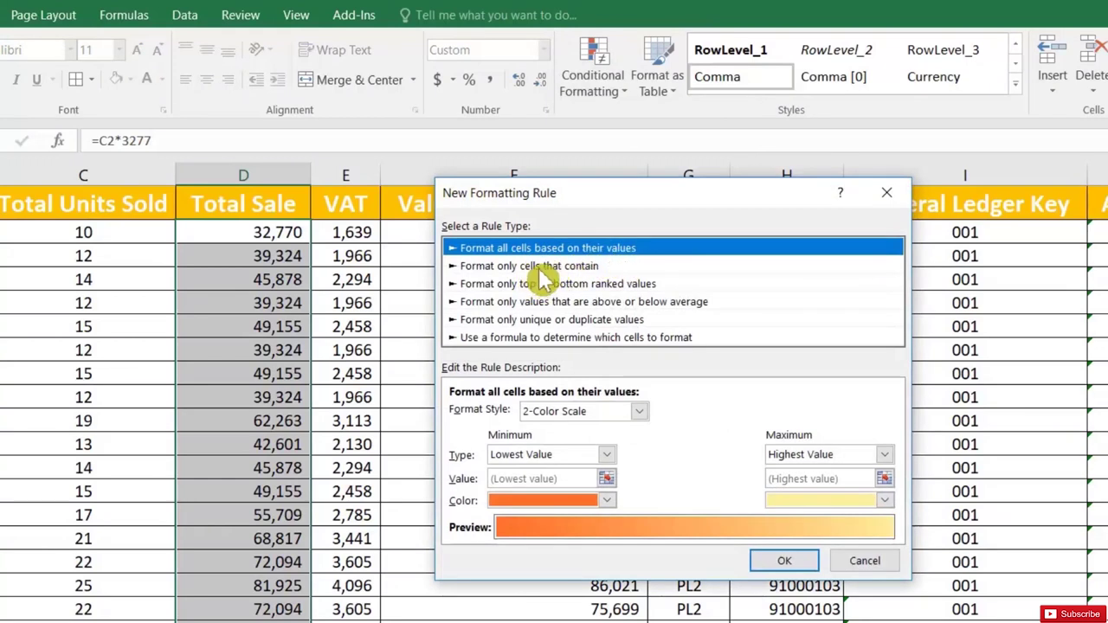
left_click(543, 267)
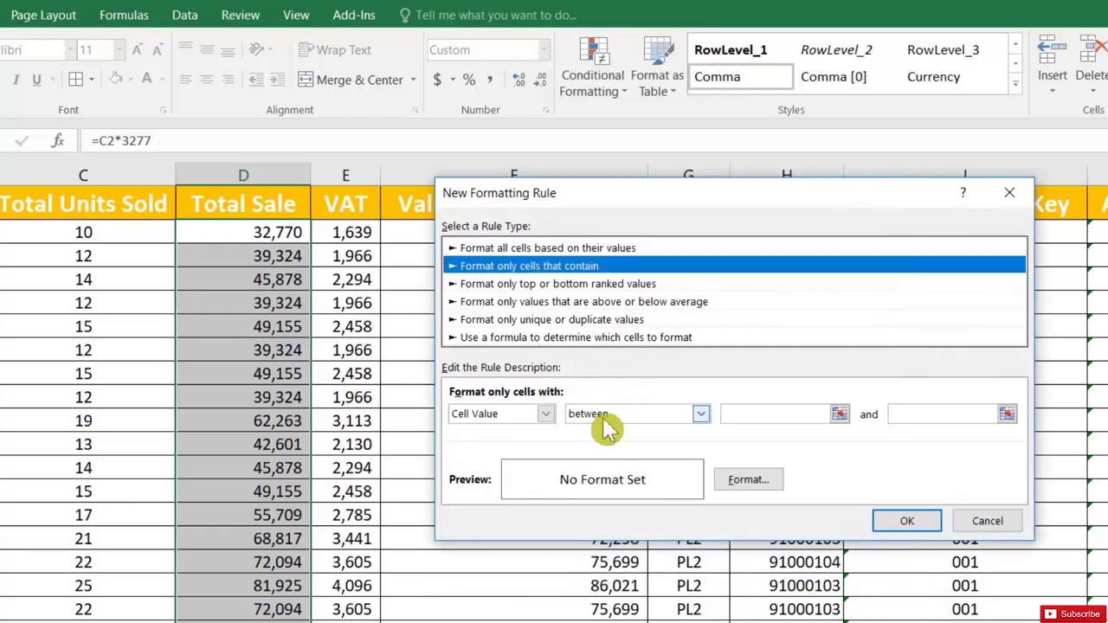
left_click(771, 414)
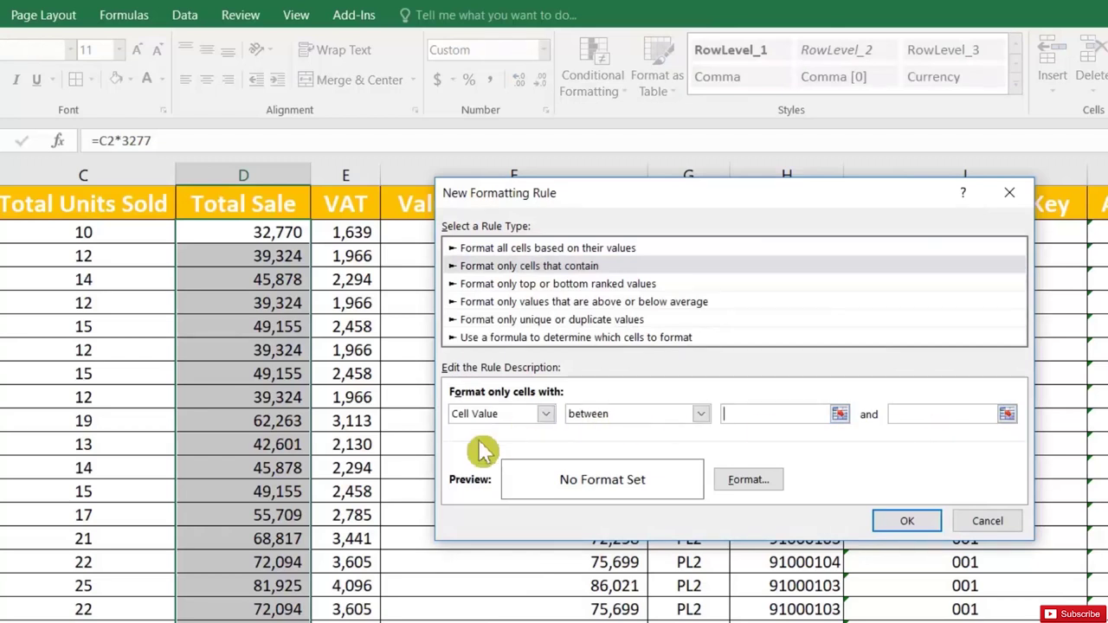
left_click(606, 420)
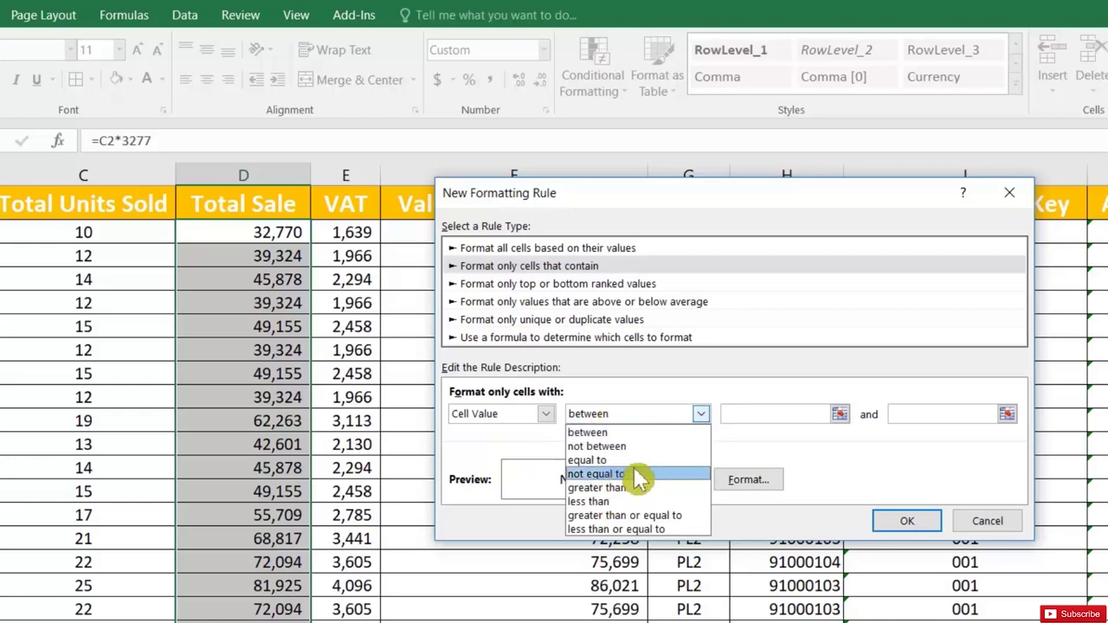
left_click(639, 503)
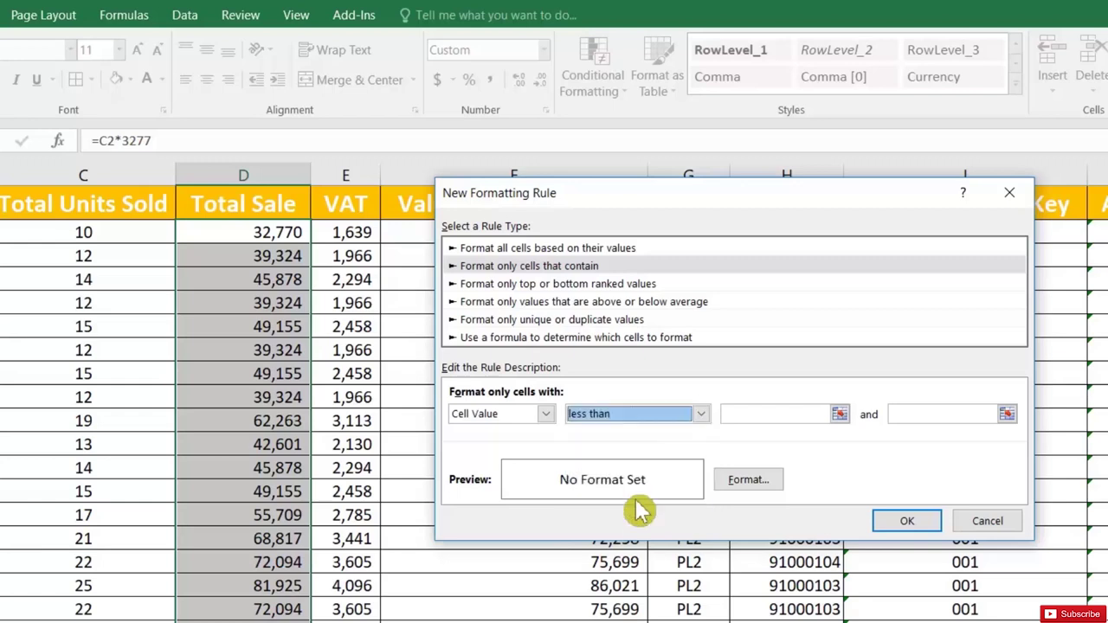
left_click(823, 413)
type("30000")
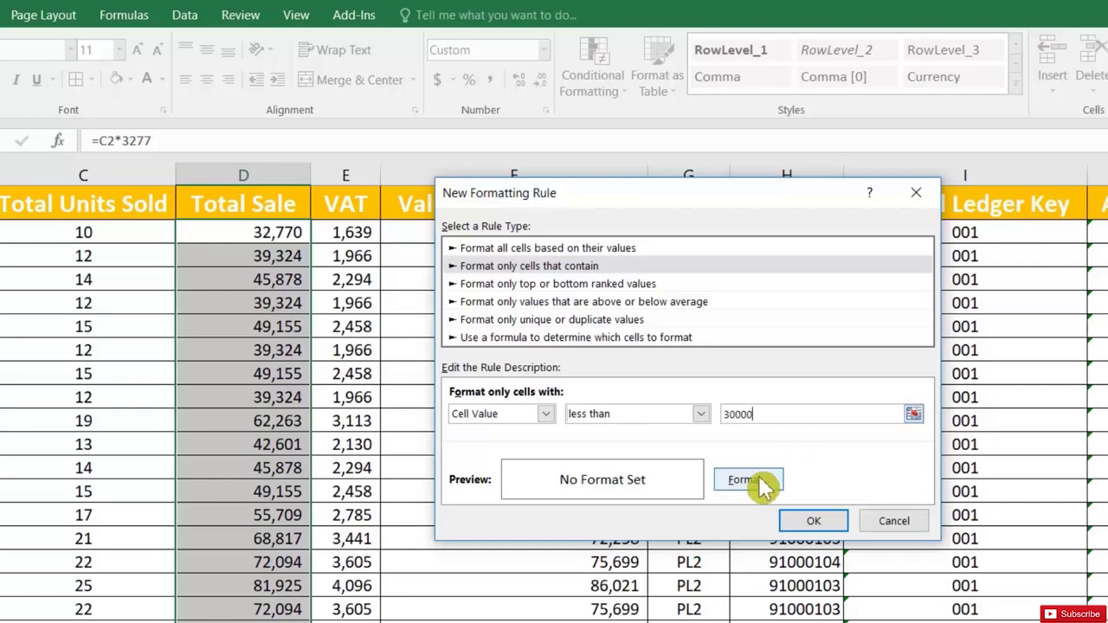
left_click(761, 483)
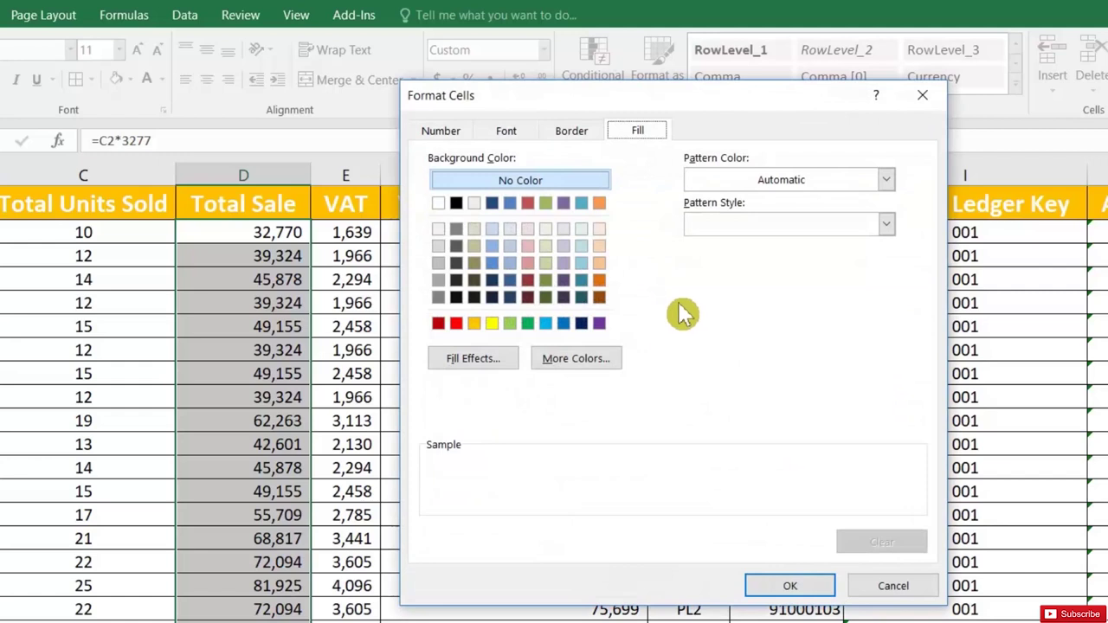
Give the less-than-30000 rule a red fill and bold font, and apply it
left_click(457, 324)
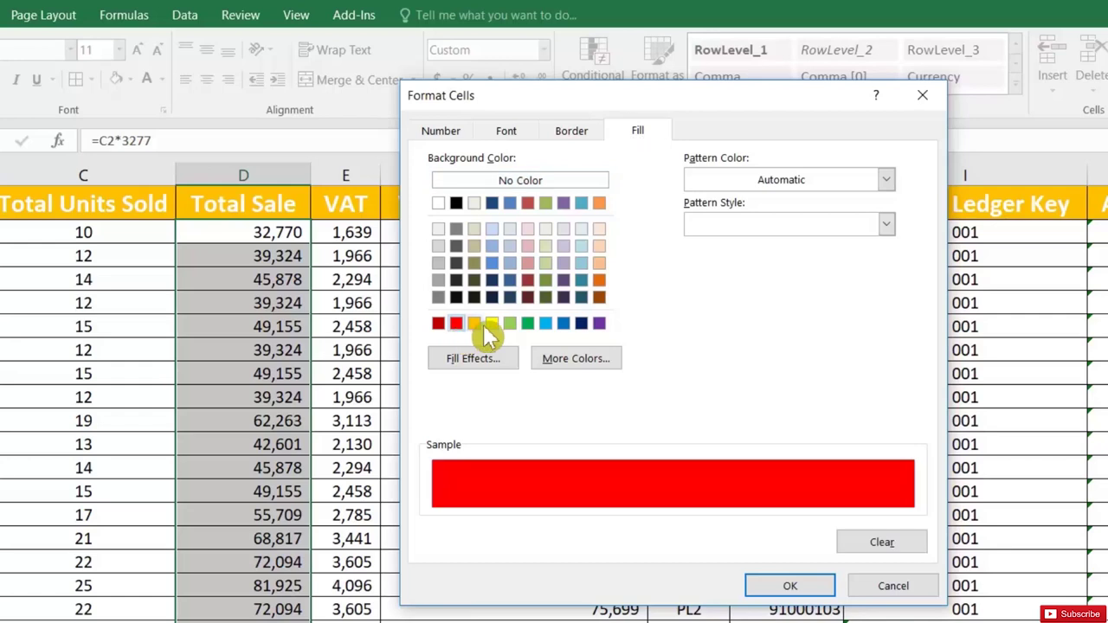
left_click(507, 132)
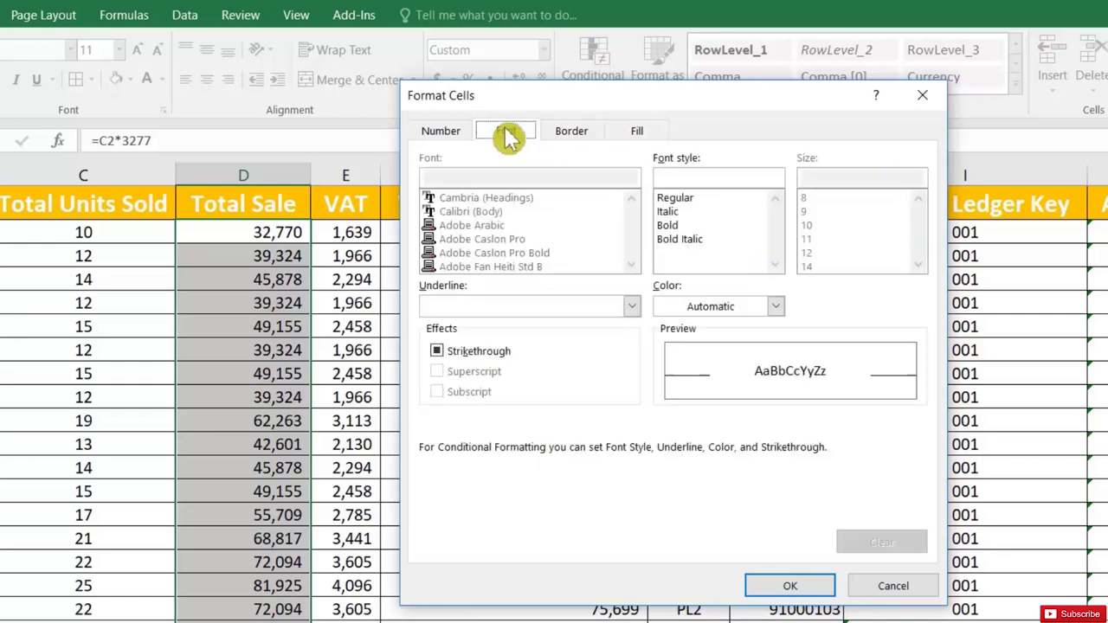
left_click(684, 226)
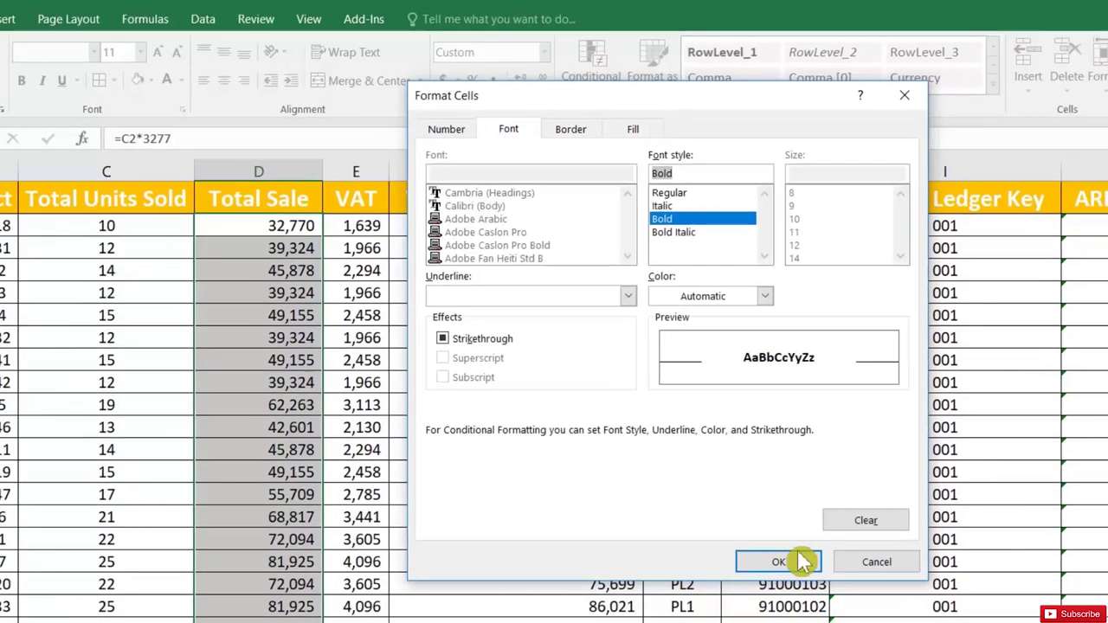
left_click(791, 586)
left_click(748, 421)
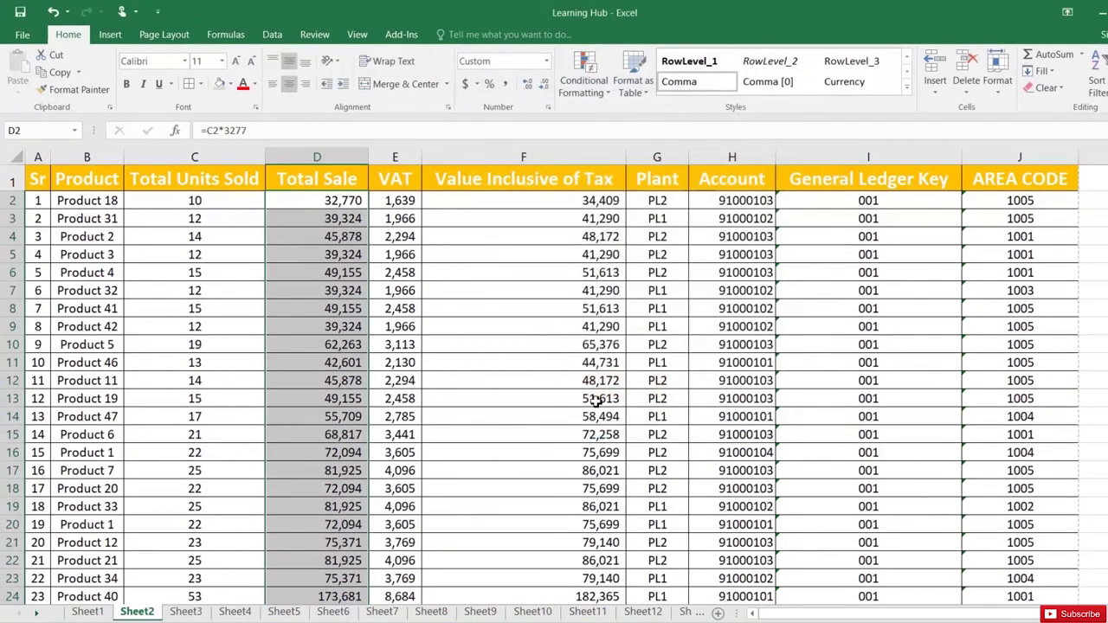
Scroll down Total Sale to check red-filled low values such as 22,939 and 9,831
left_click(354, 291)
scroll(354, 291, "down", 2)
scroll(354, 291, "down", 2)
scroll(353, 293, "down", 3)
left_click(338, 354)
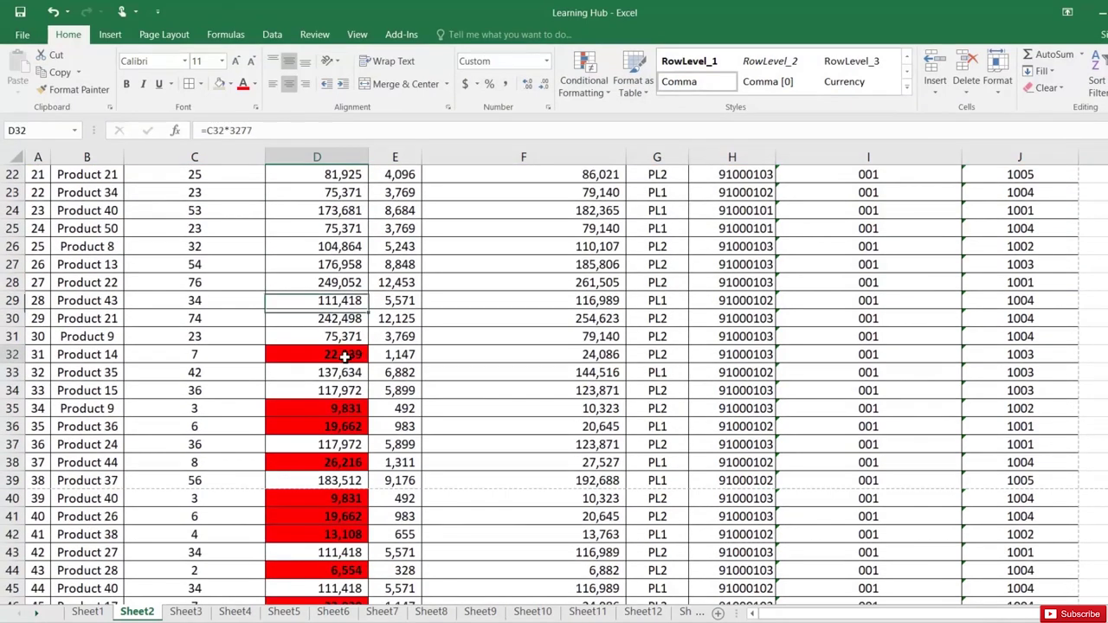
scroll(338, 329, "down", 3)
left_click(321, 245)
left_click(339, 354)
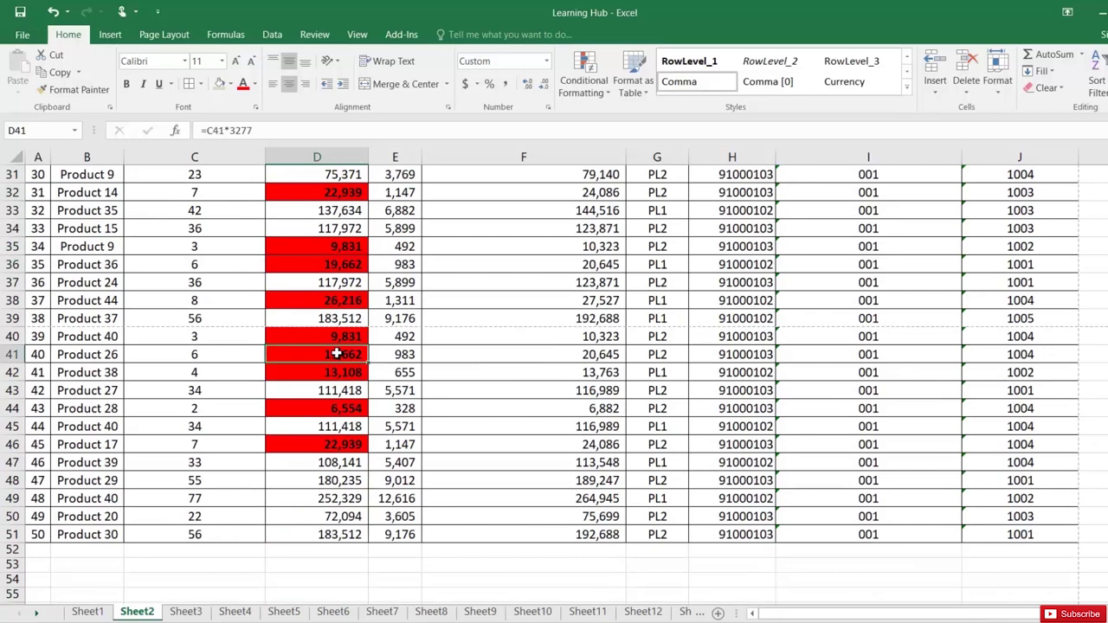
scroll(338, 354, "up", 4)
scroll(337, 354, "up", 5)
scroll(345, 290, "up", 1)
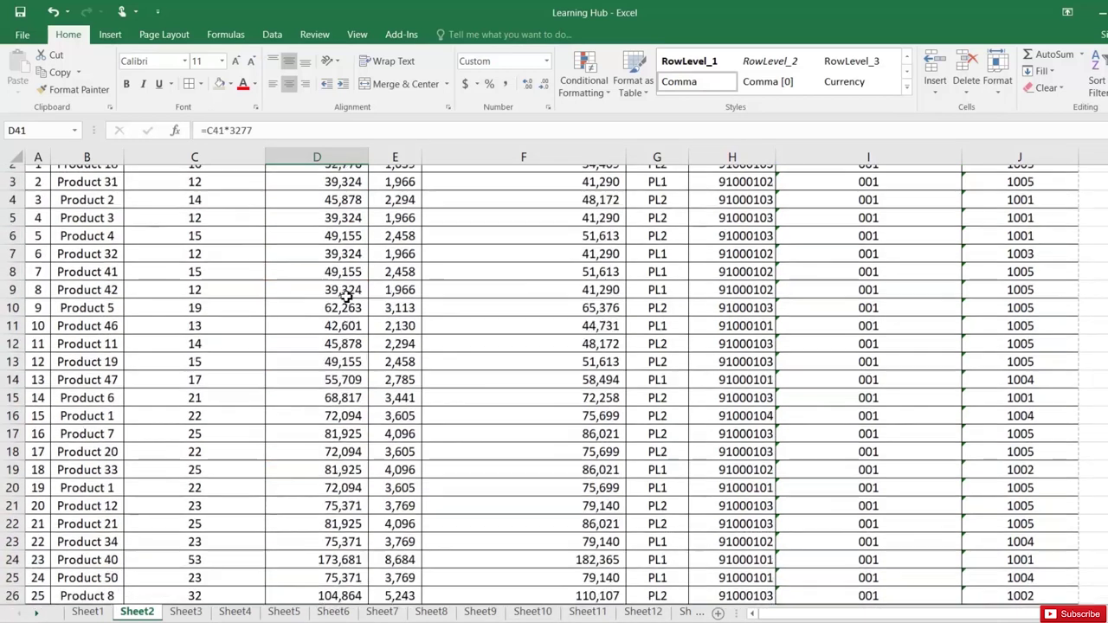
left_click(338, 182)
left_click(272, 34)
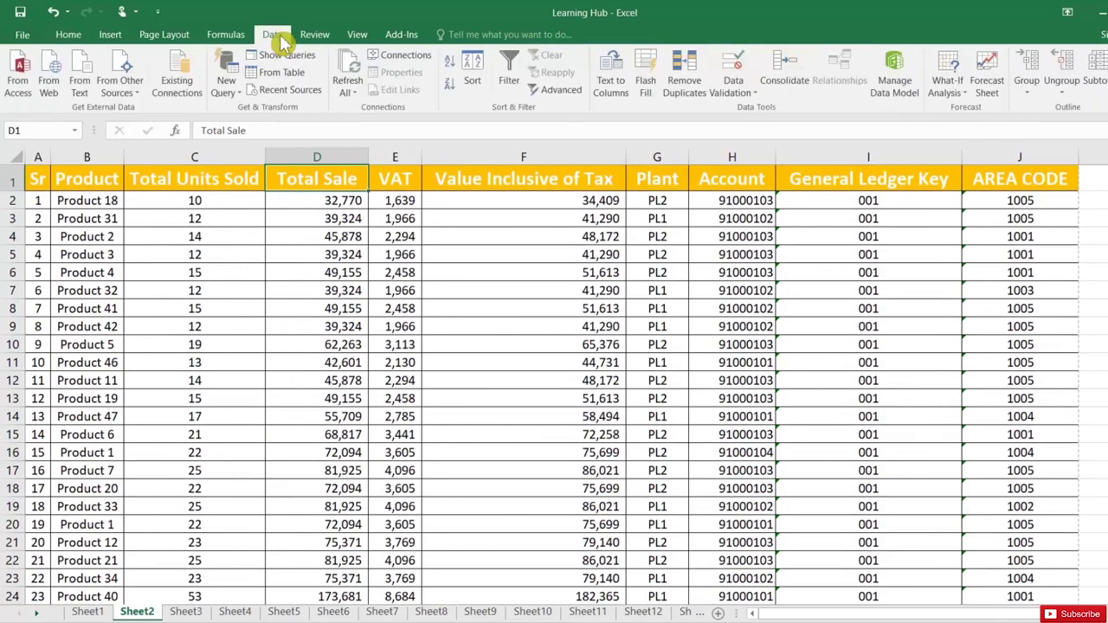
left_click(508, 82)
left_click(361, 183)
mouse_move(215, 275)
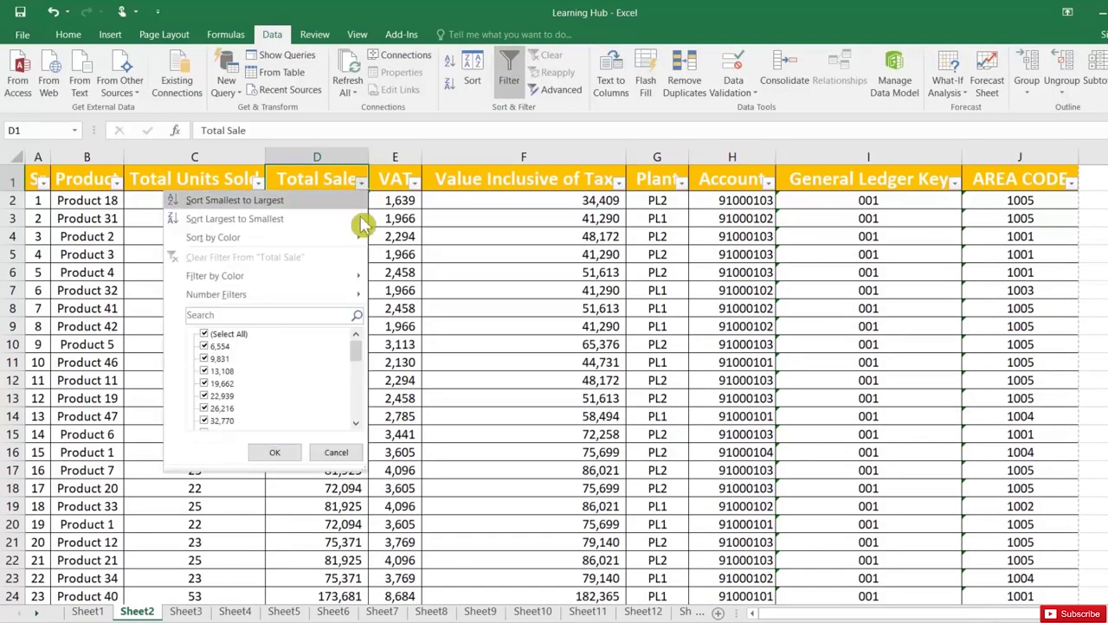
left_click(414, 296)
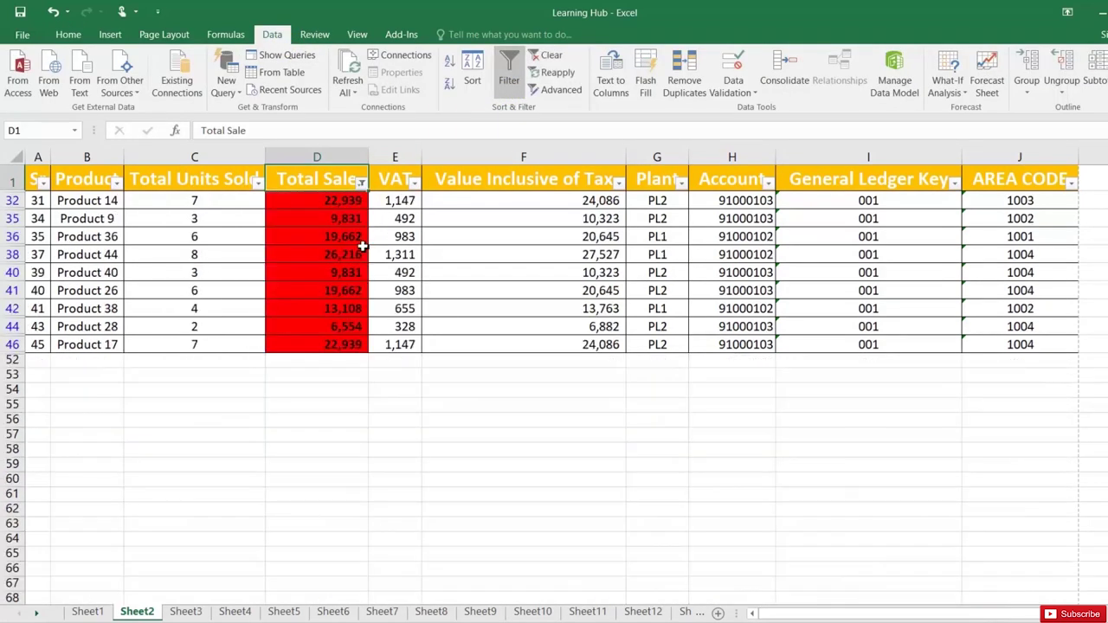
left_click(509, 80)
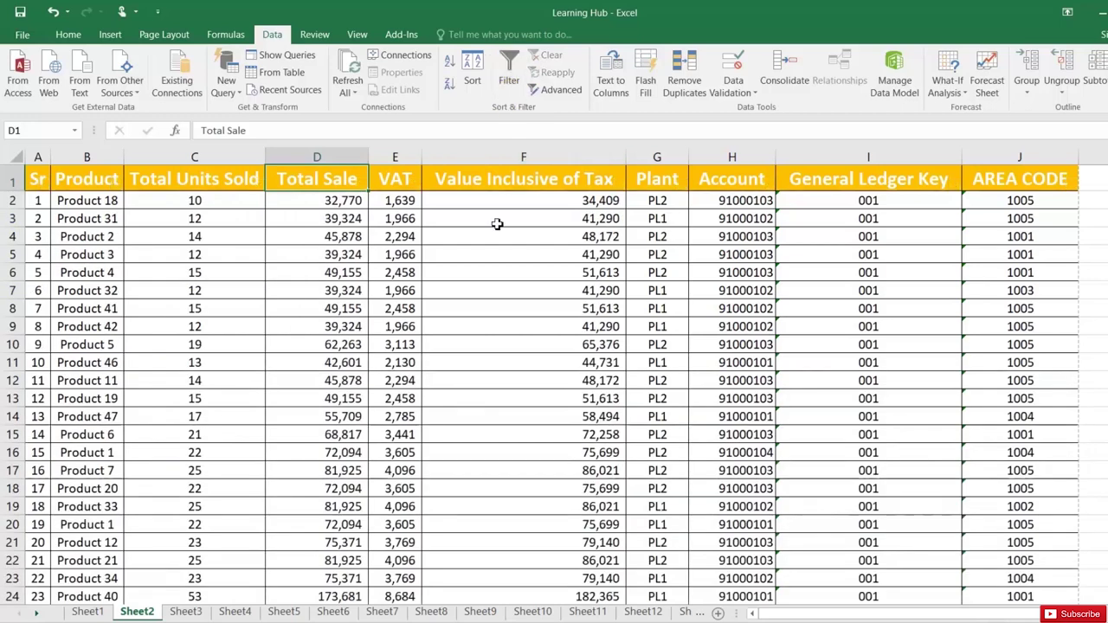
key("Left")
key("Left")
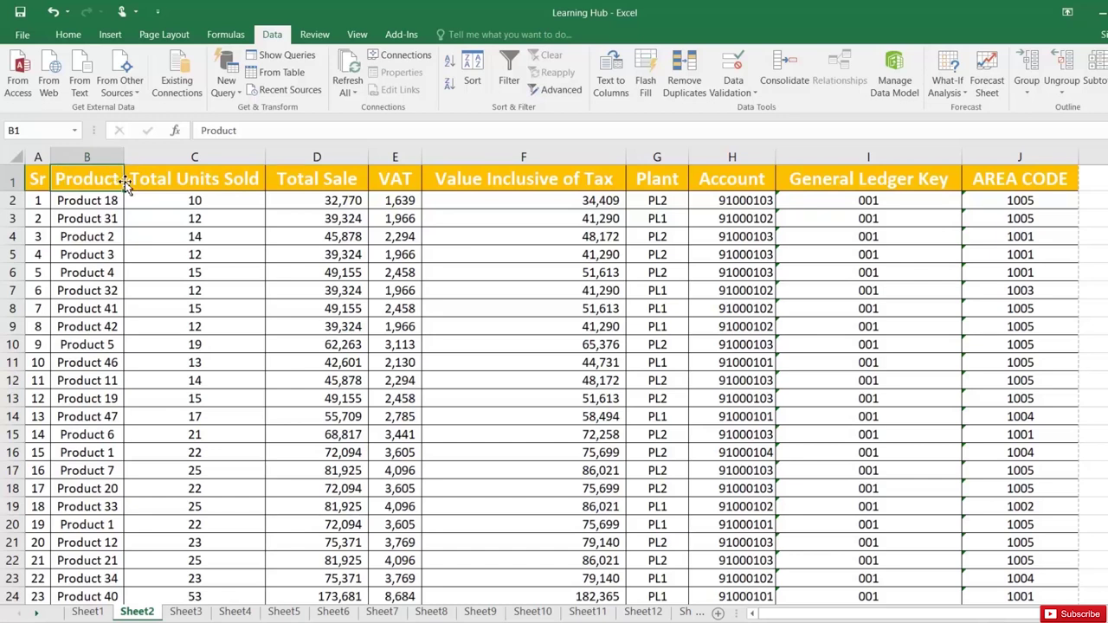
Select the Product data and start a new rule matching Specific Text containing 22
key("ctrl+shift+Down")
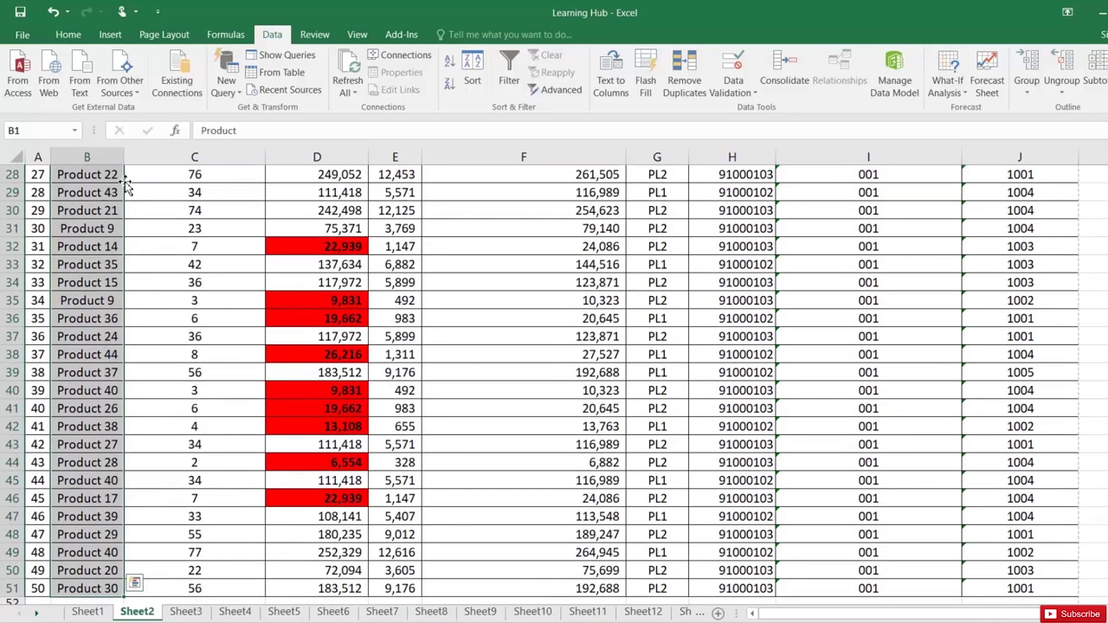
scroll(125, 184, "up", 4)
left_click(69, 35)
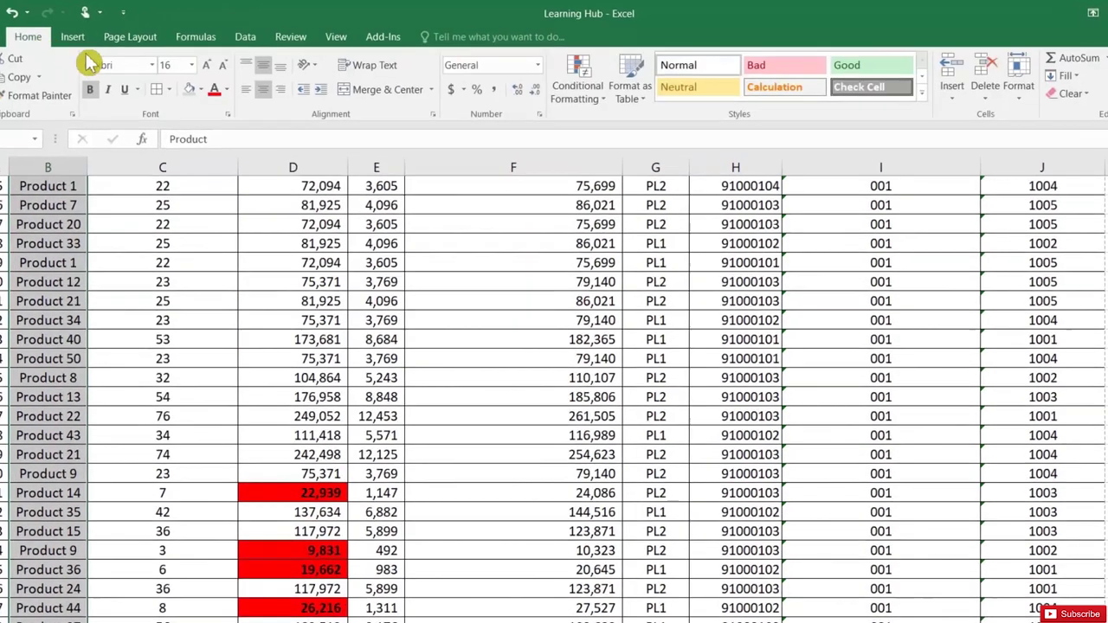
left_click(578, 82)
left_click(584, 312)
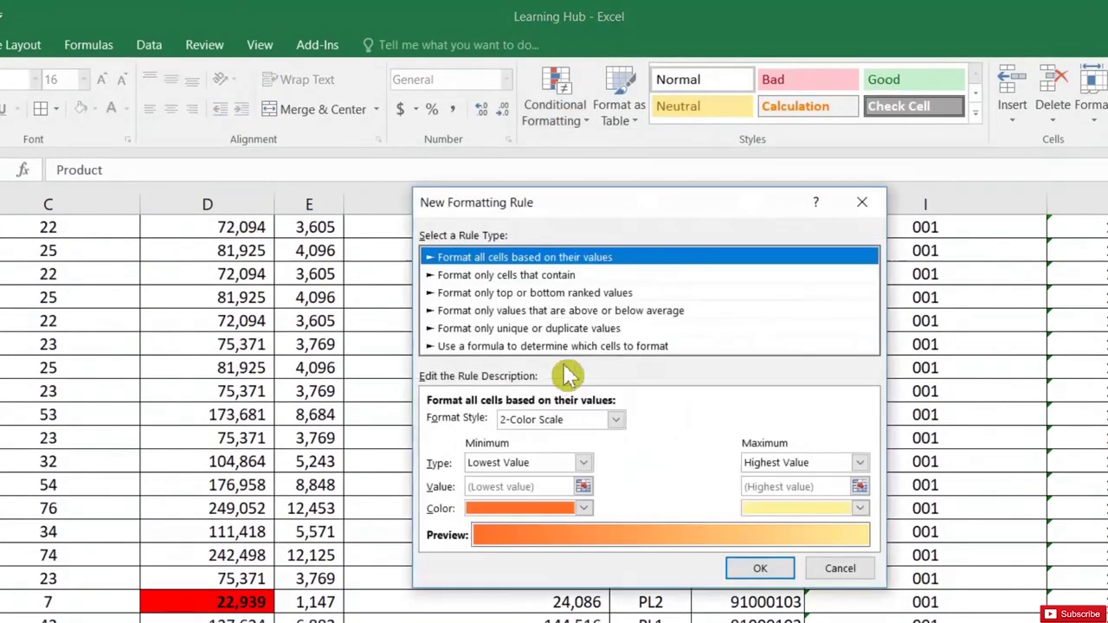
left_click(524, 275)
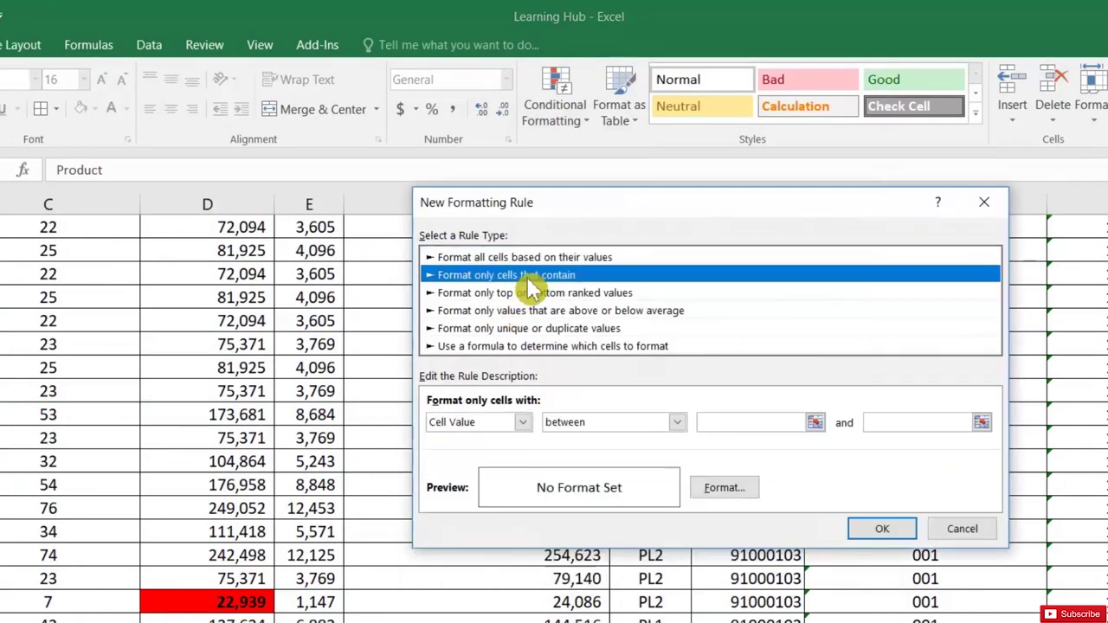
left_click(521, 424)
left_click(505, 452)
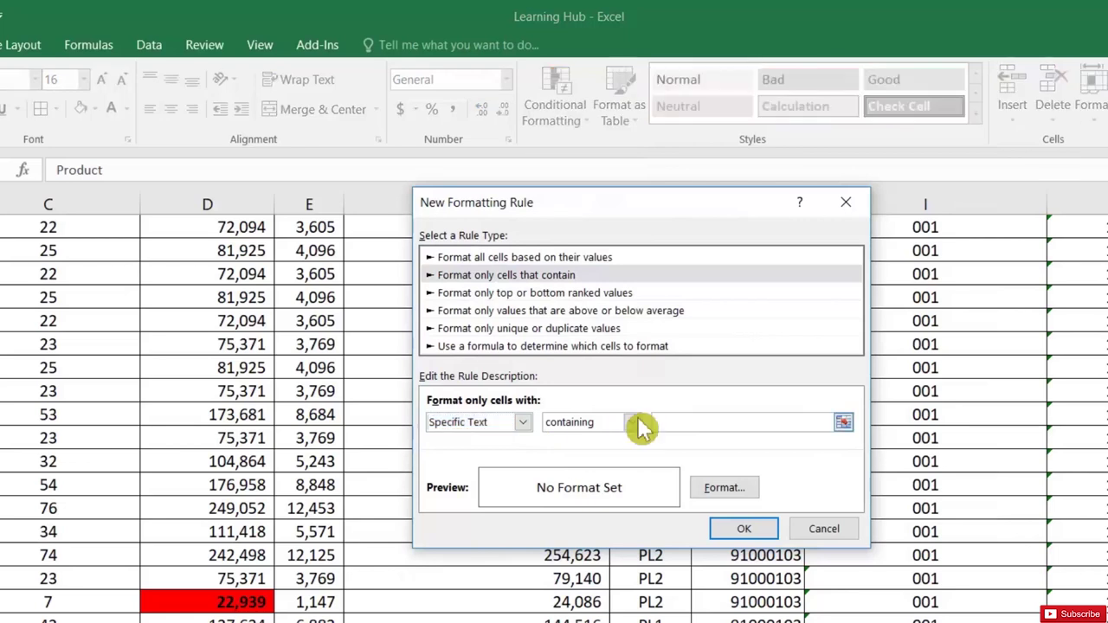
left_click(506, 426)
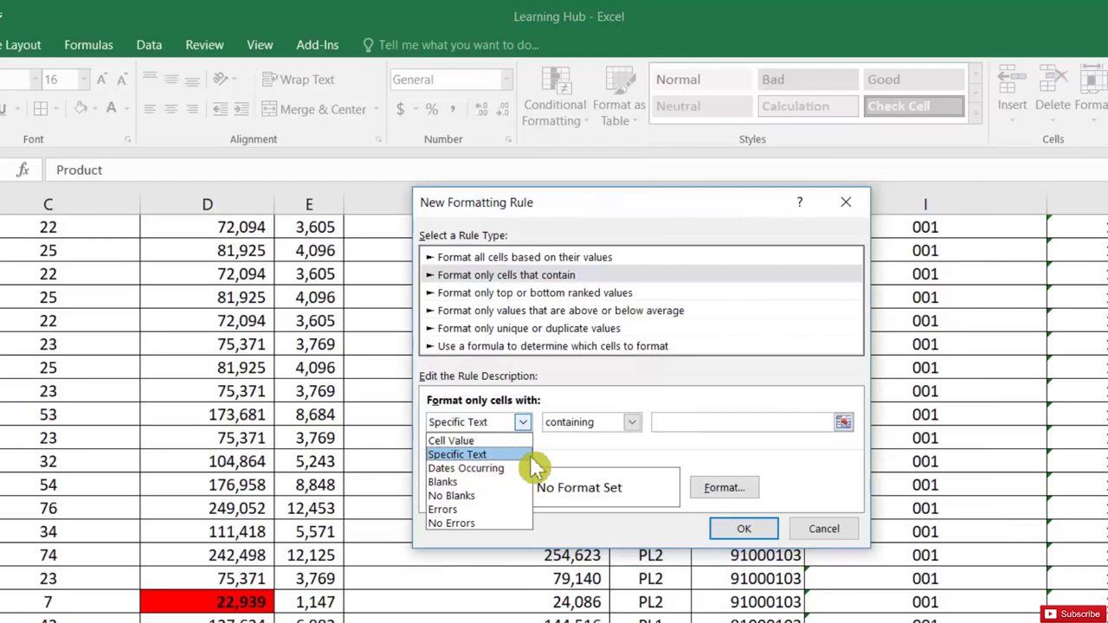
left_click(674, 440)
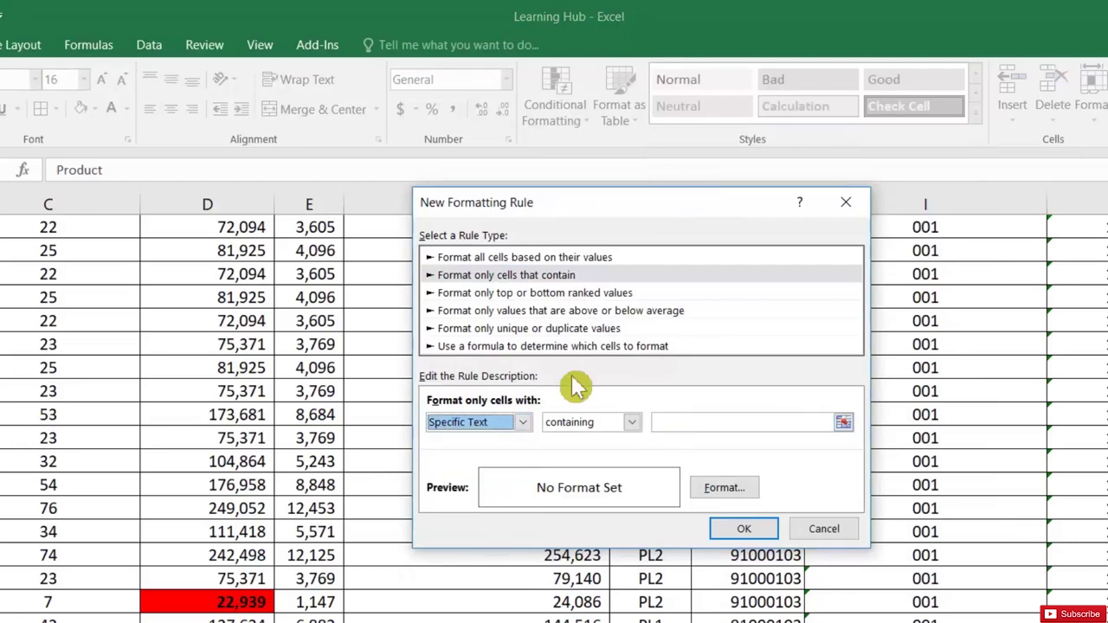
left_click(743, 421)
type("22")
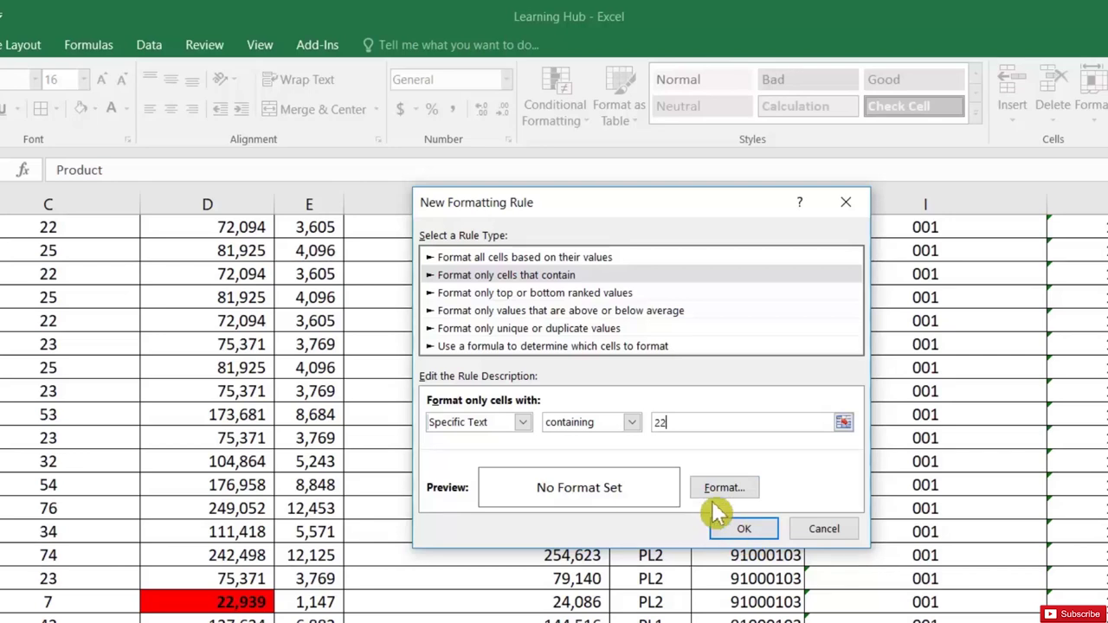
Give the Product 22 text-match rule a green fill and apply it
left_click(722, 489)
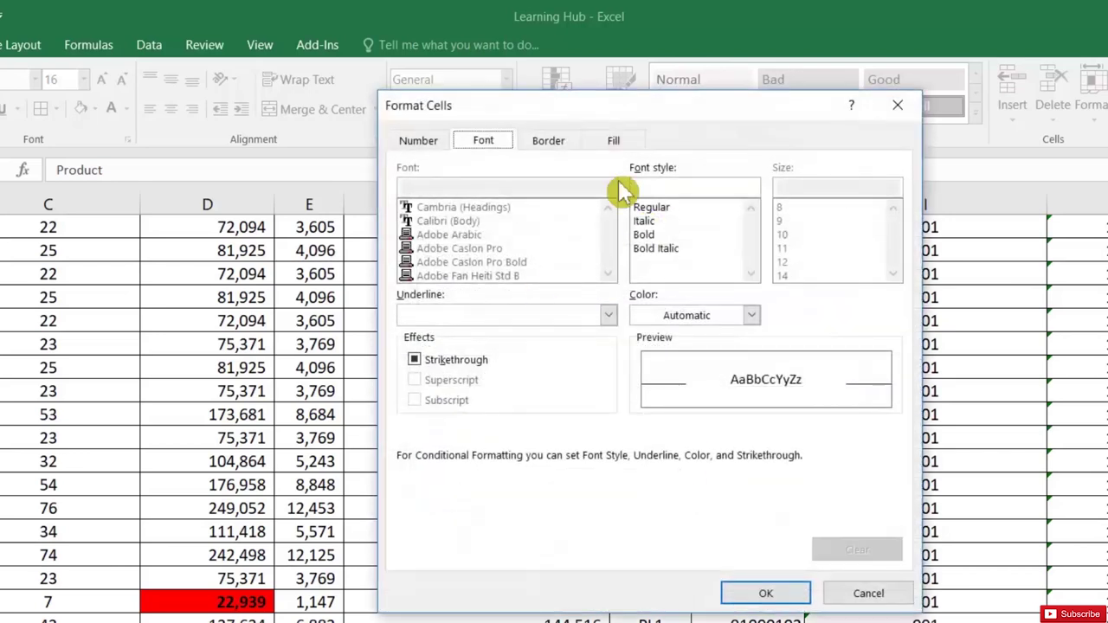
left_click(613, 142)
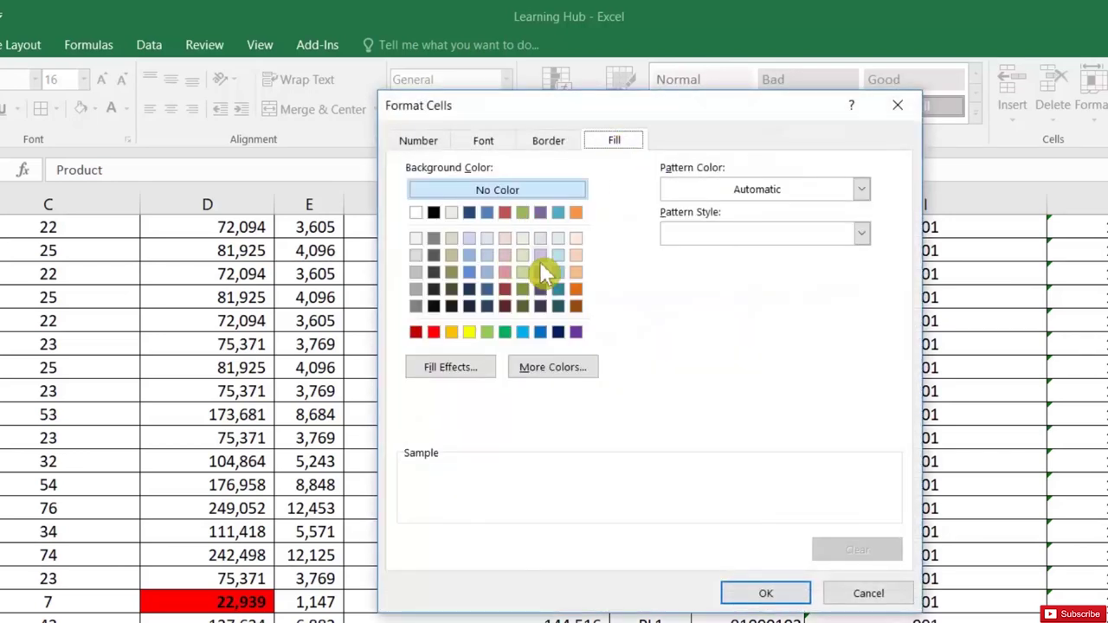
left_click(505, 332)
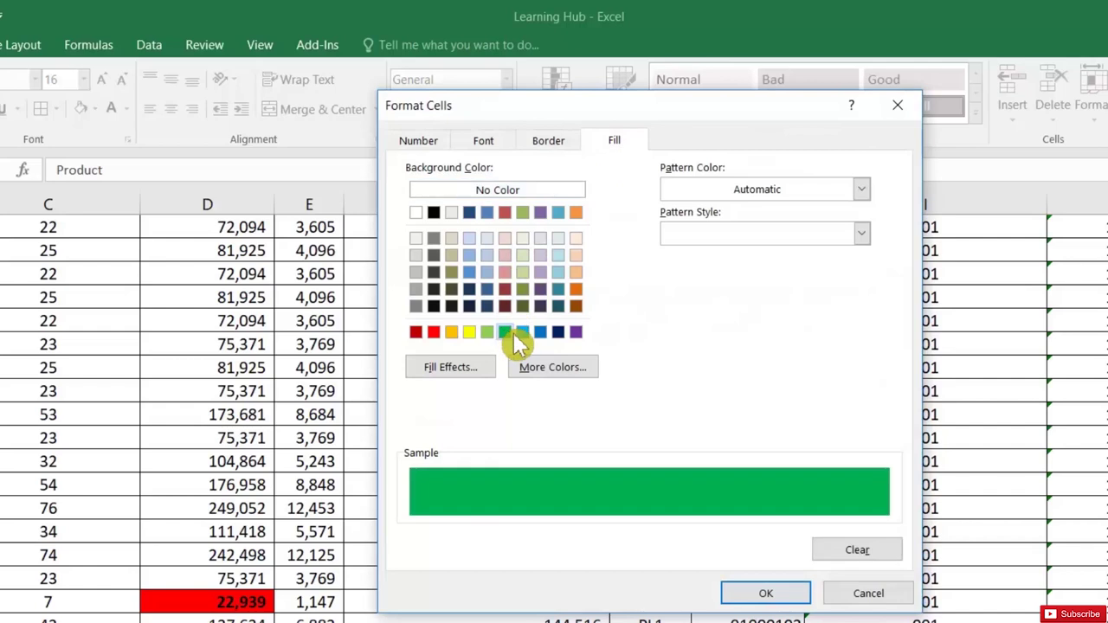
left_click(767, 594)
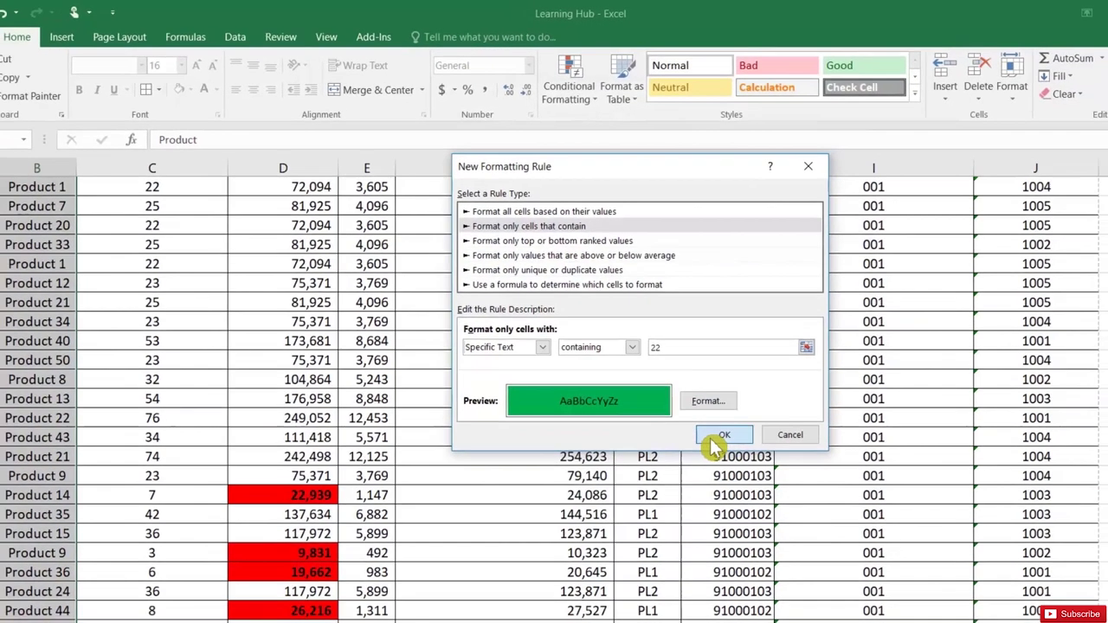
left_click(716, 437)
Scroll the Product column to find the green-filled Product 22 cell
left_click(111, 435)
scroll(113, 426, "down", 3)
scroll(112, 426, "down", 3)
scroll(113, 426, "up", 5)
scroll(113, 426, "up", 5)
scroll(112, 426, "up", 1)
scroll(113, 426, "down", 4)
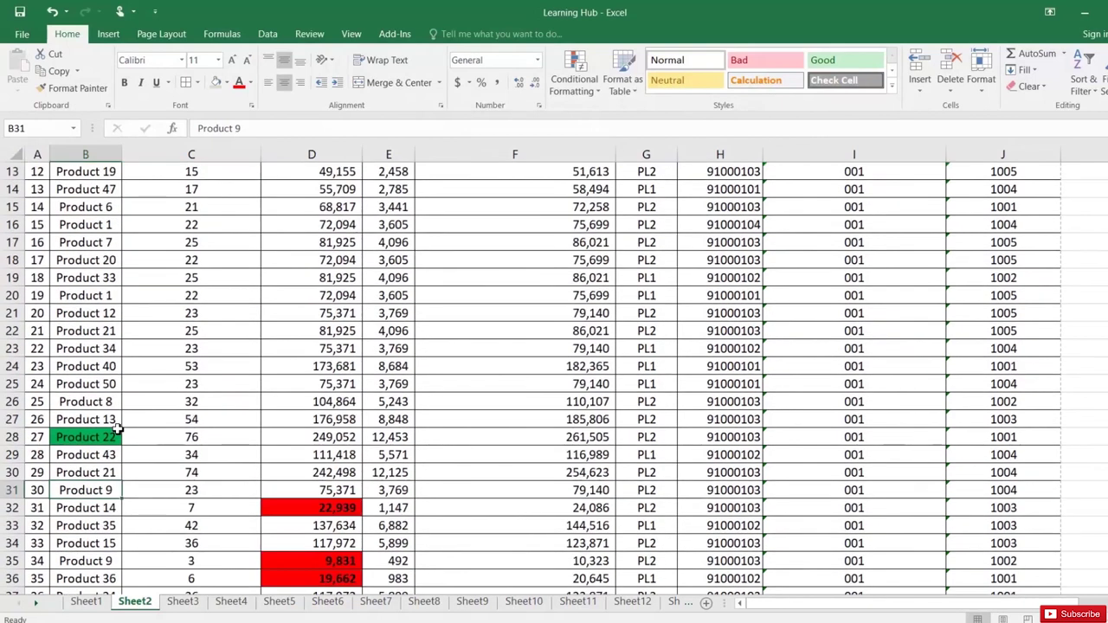
left_click(103, 439)
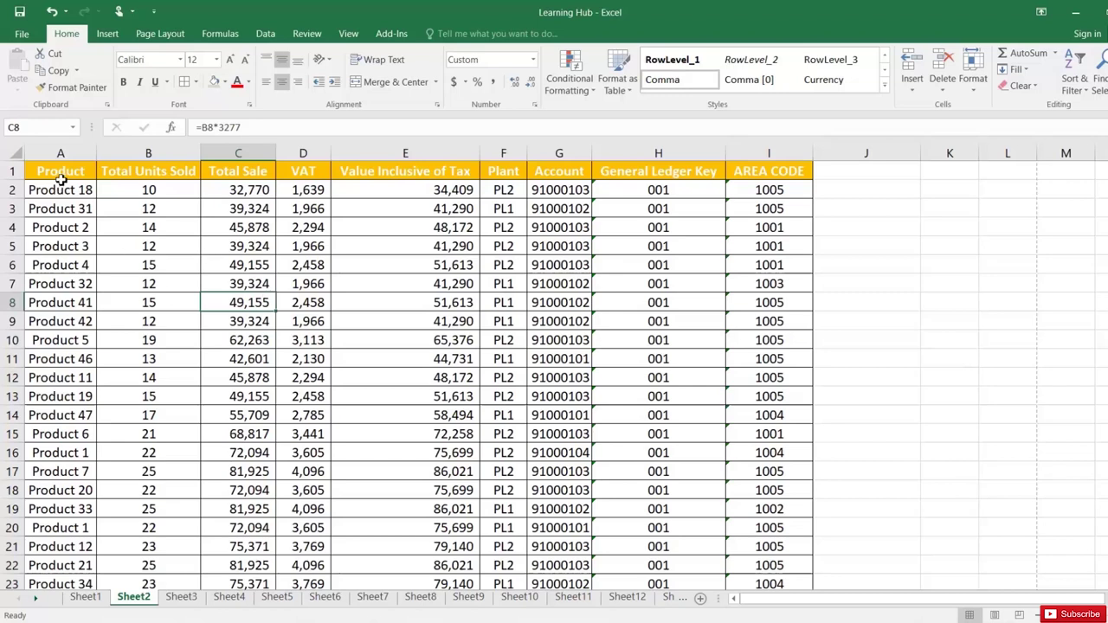
Select range A1:H18 and scroll through it, then show the Data ribbon tools
left_click_drag(61, 179, 715, 490)
scroll(714, 495, "down", 2)
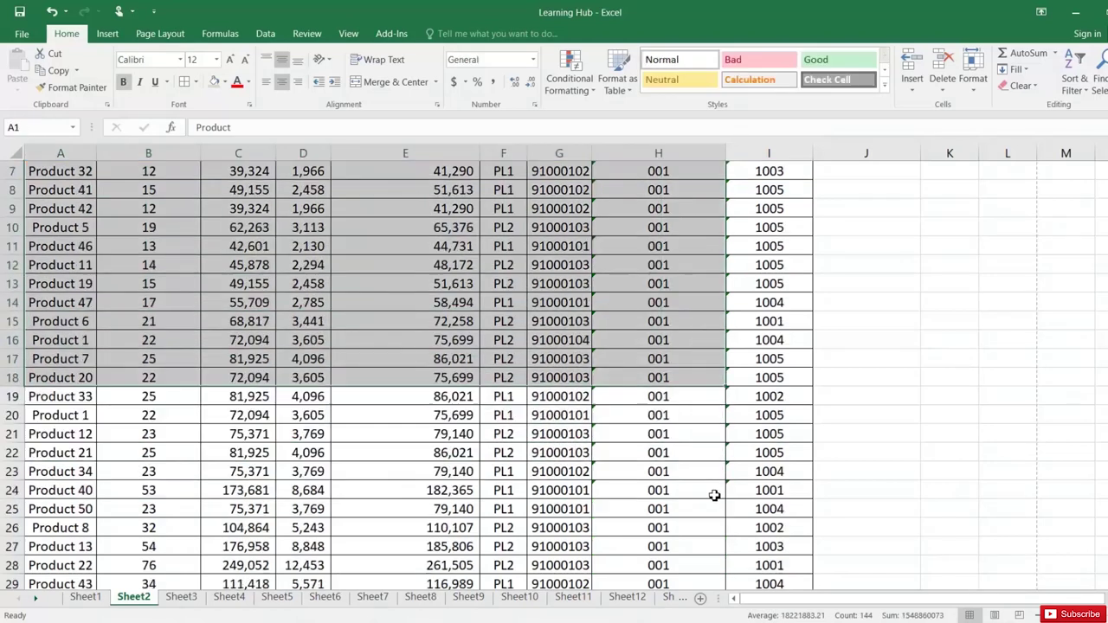
scroll(714, 495, "down", 7)
scroll(714, 495, "down", 5)
scroll(714, 495, "down", 2)
scroll(714, 496, "up", 2)
scroll(714, 495, "up", 6)
scroll(714, 495, "up", 5)
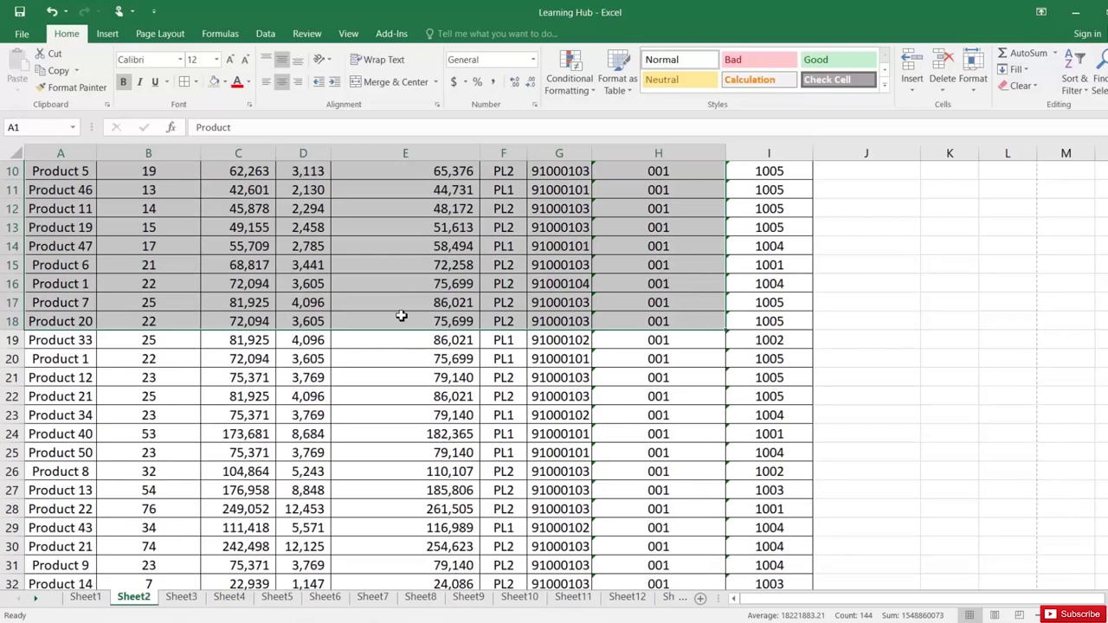
left_click(401, 319)
scroll(401, 318, "up", 3)
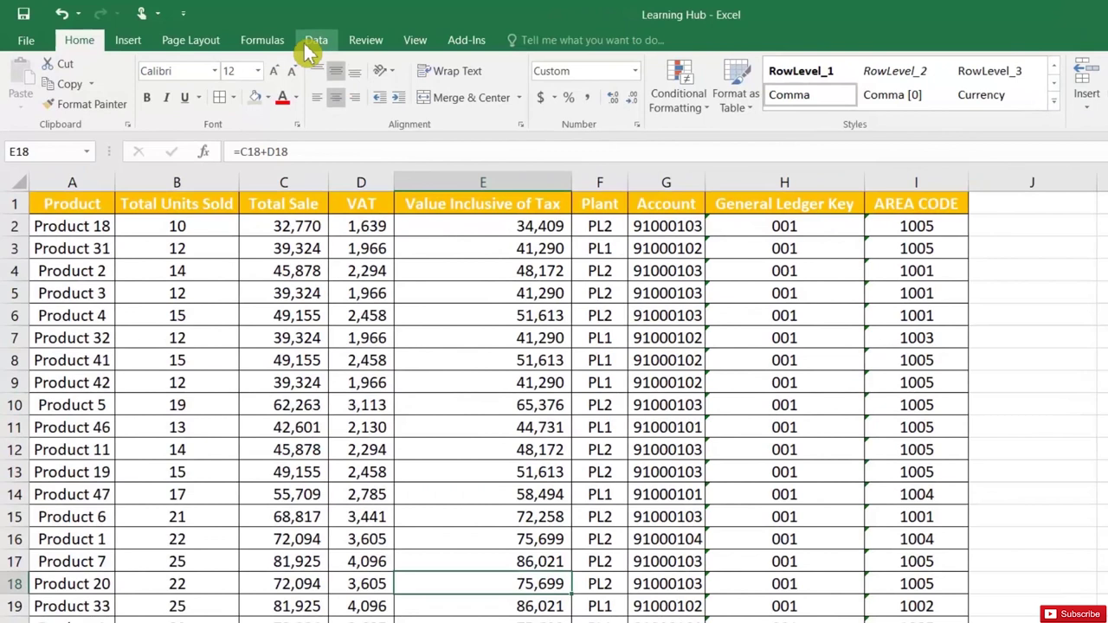
left_click(312, 44)
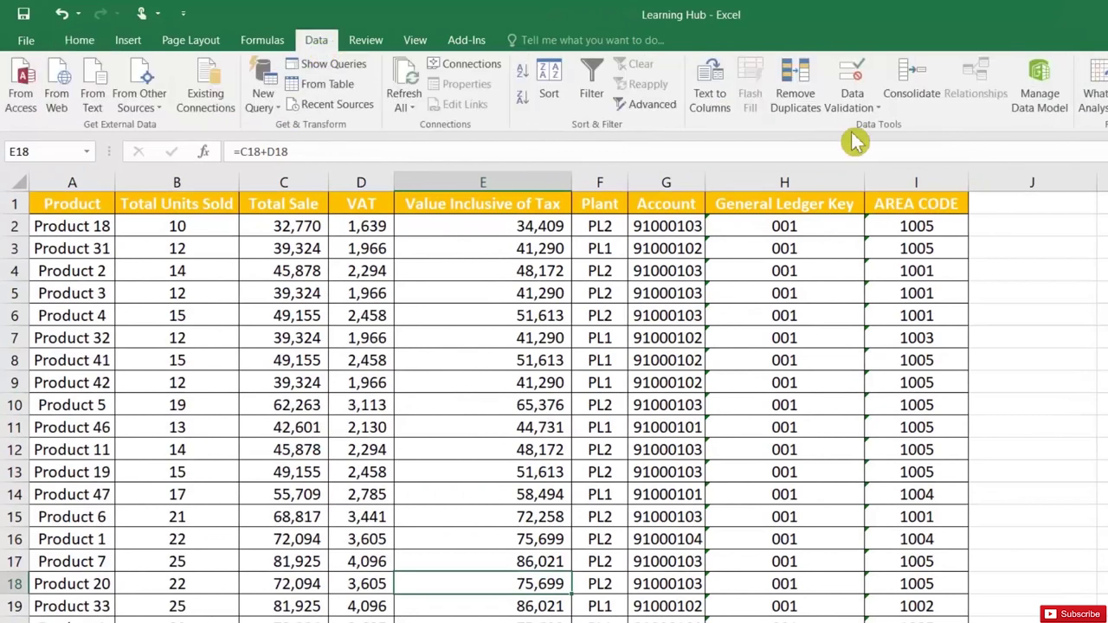
Remove rows duplicated across all columns, deleting 13 and leaving 56 unique rows
left_click(798, 95)
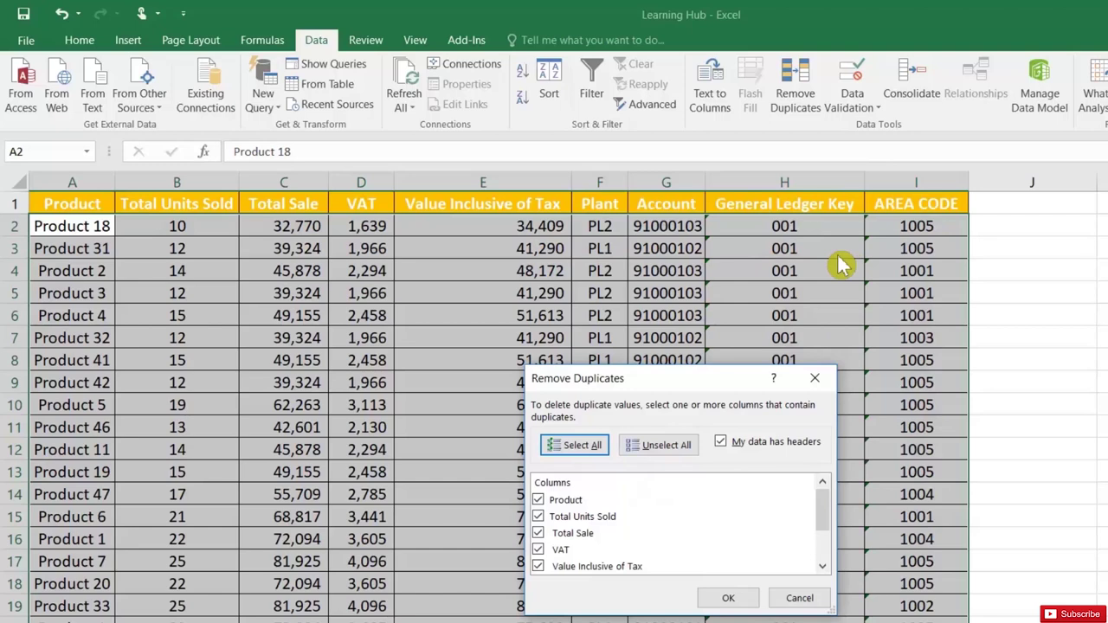
left_click(730, 600)
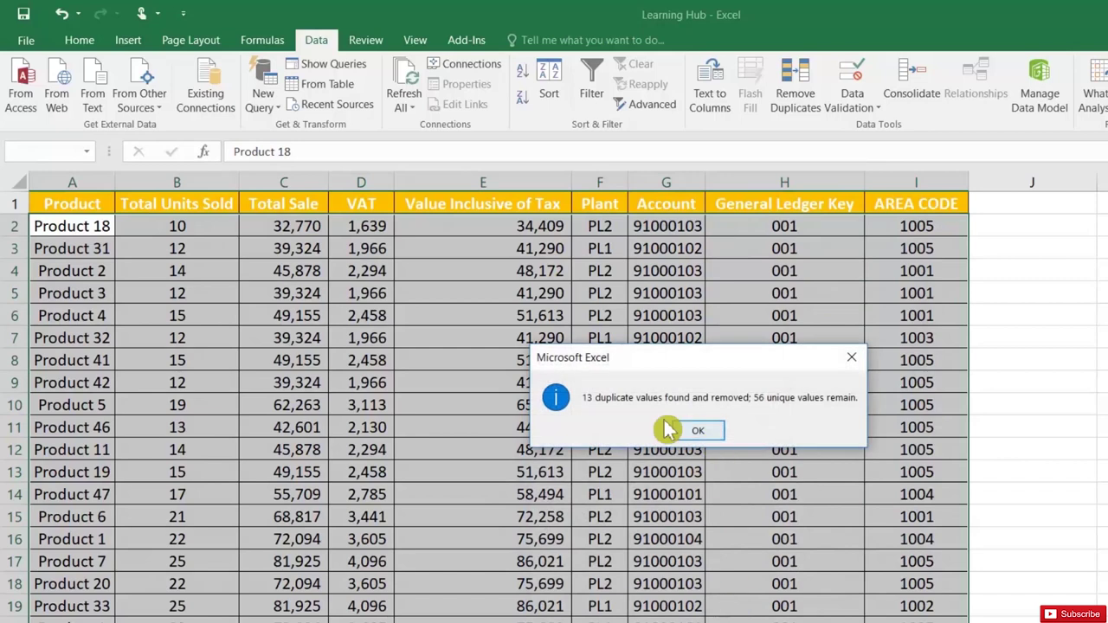
left_click(712, 442)
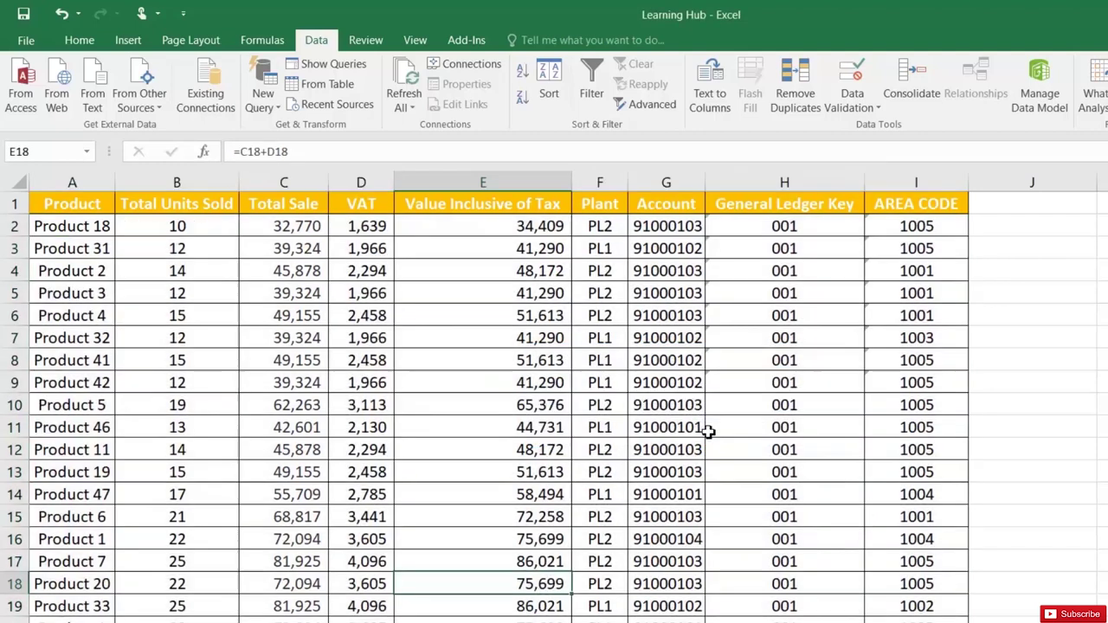
scroll(710, 433, "down", 5)
scroll(710, 433, "down", 5)
scroll(708, 431, "down", 4)
scroll(708, 431, "down", 1)
mouse_move(86, 450)
left_mouse_down()
mouse_move(84, 48)
mouse_move(87, 232)
left_mouse_up()
left_click(87, 232)
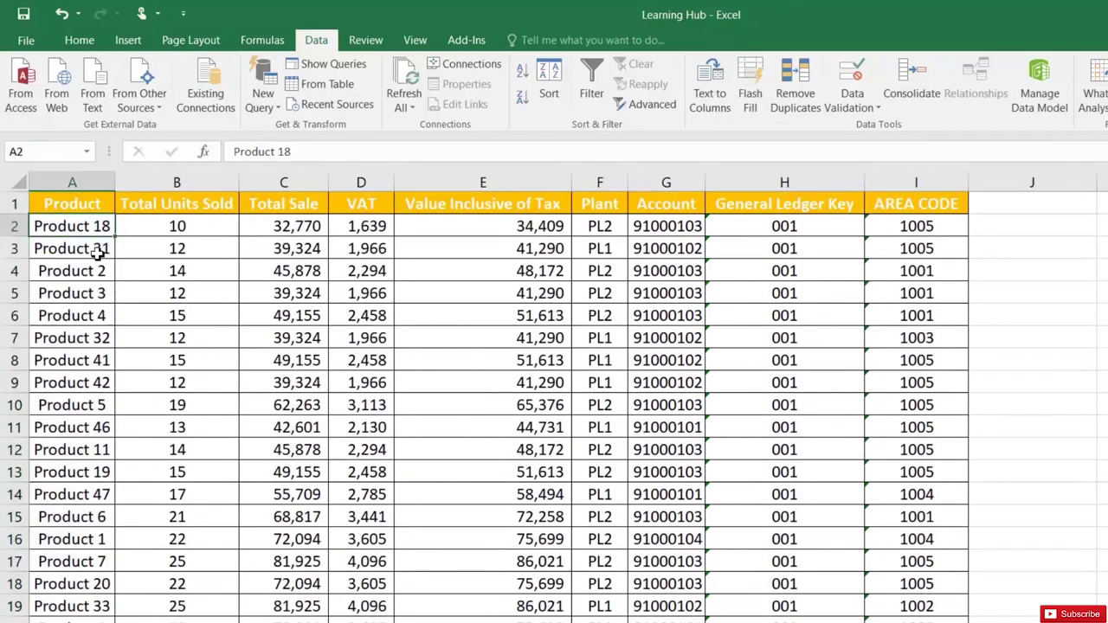
Sort the table A to Z by Product and select the repeated Product 1 and Product 2 rows
left_click(85, 206)
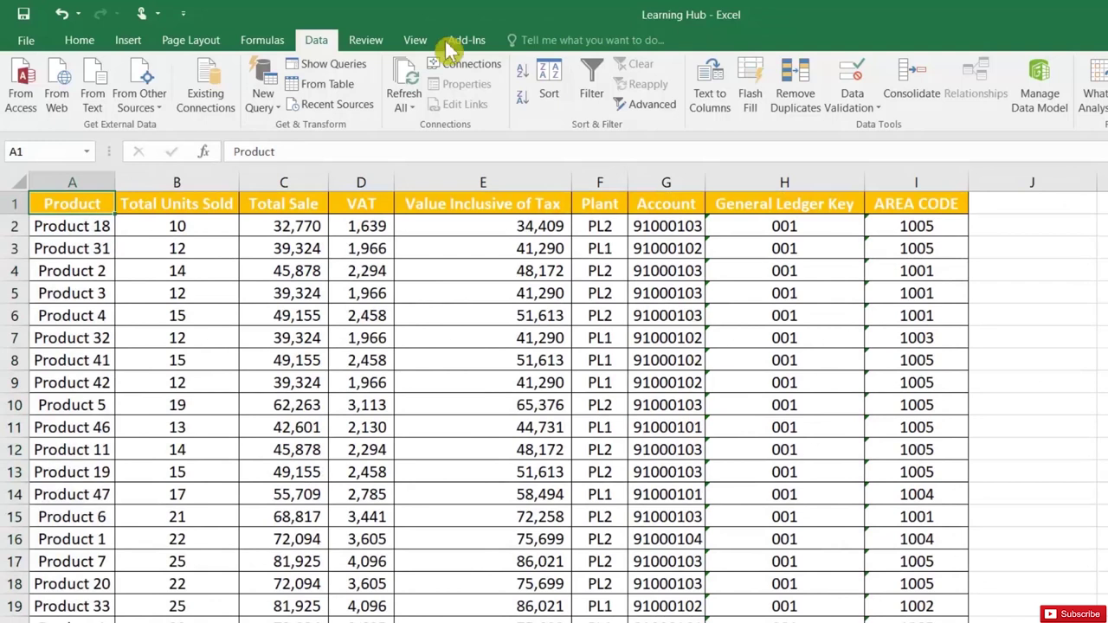
left_click(525, 71)
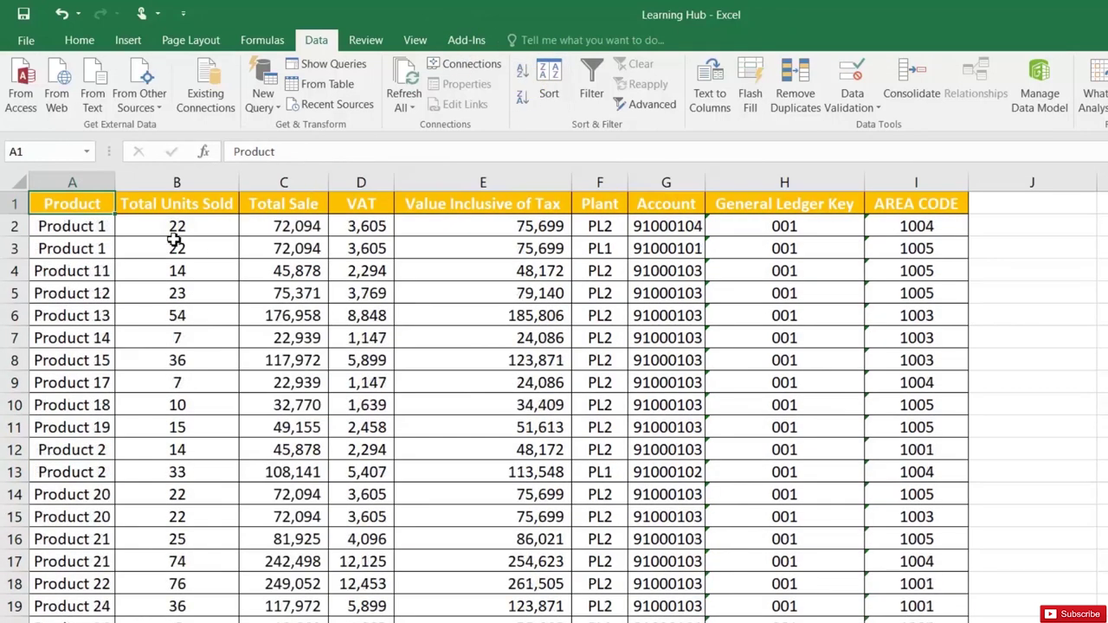
left_click_drag(87, 228, 86, 248)
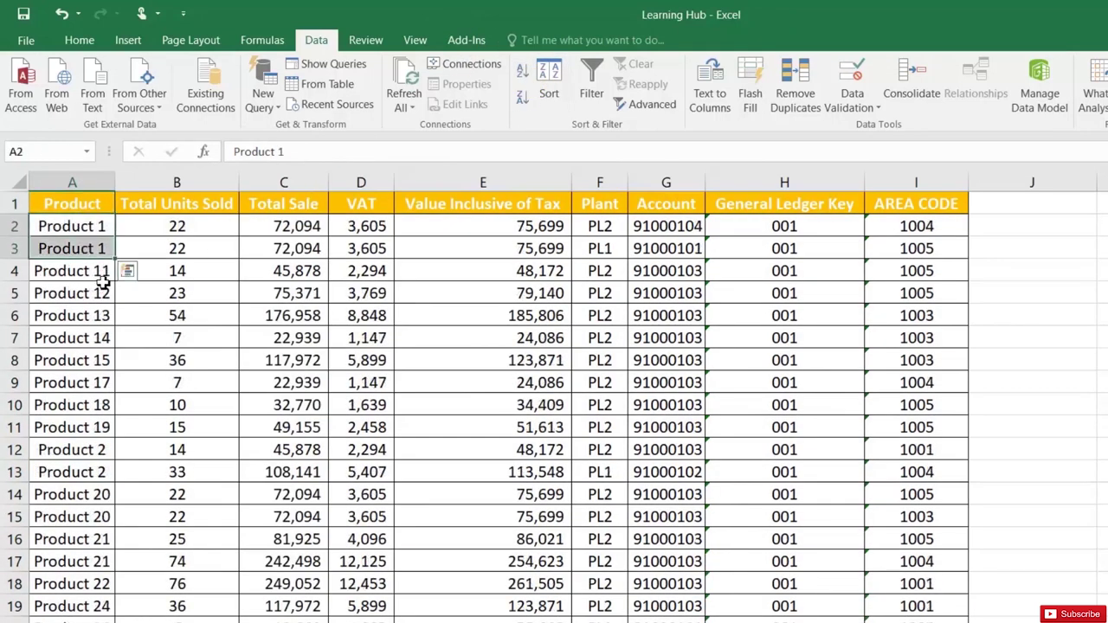
left_click(103, 274)
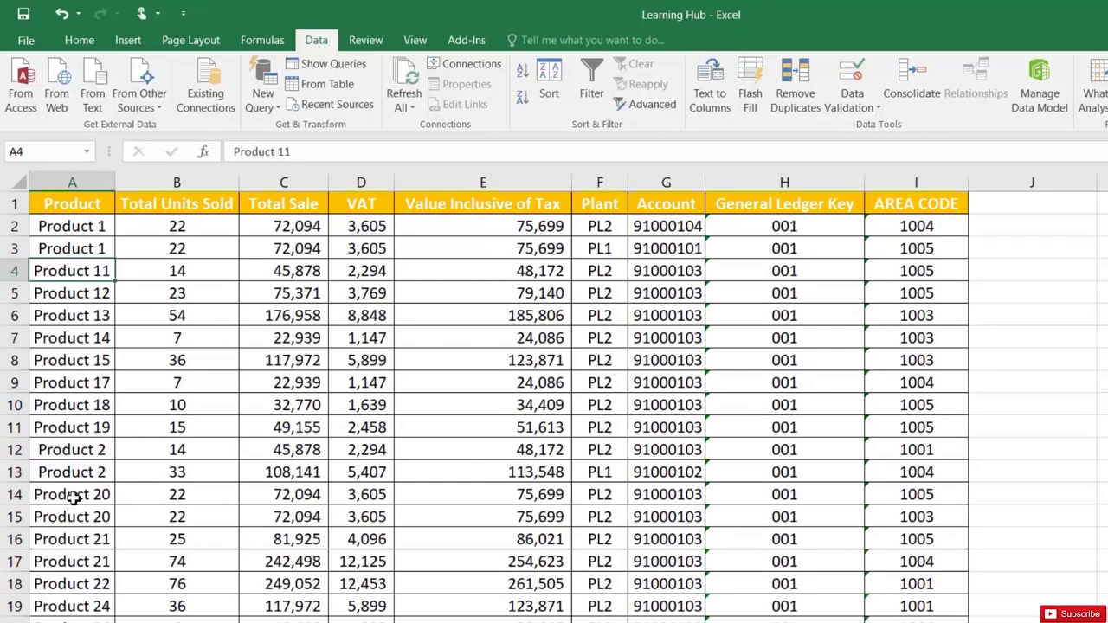
left_click_drag(86, 449, 82, 472)
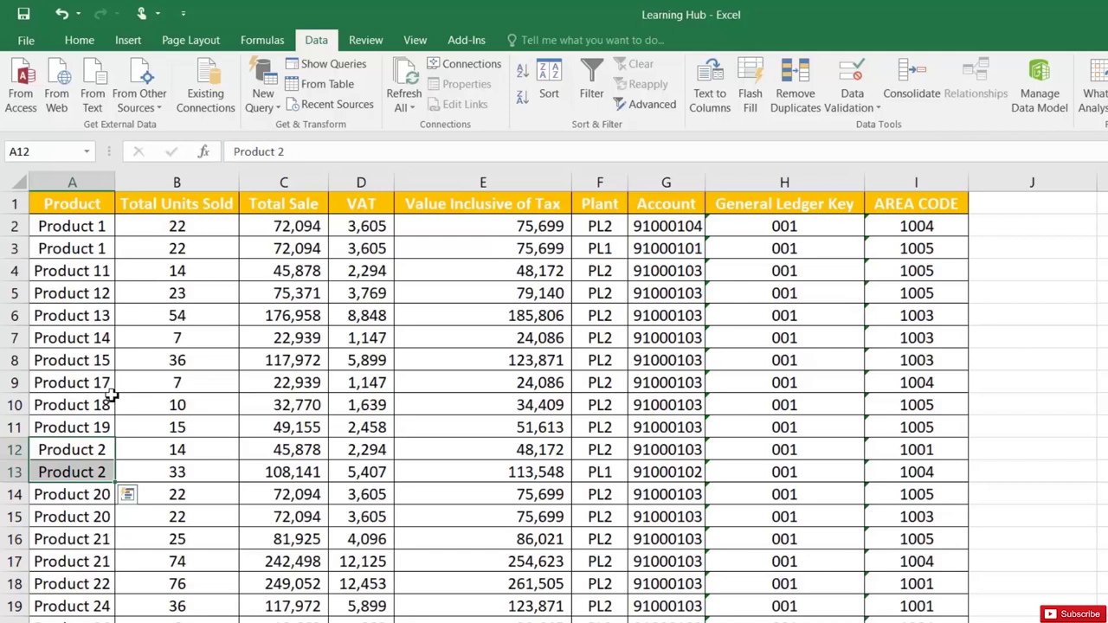
left_click(75, 249)
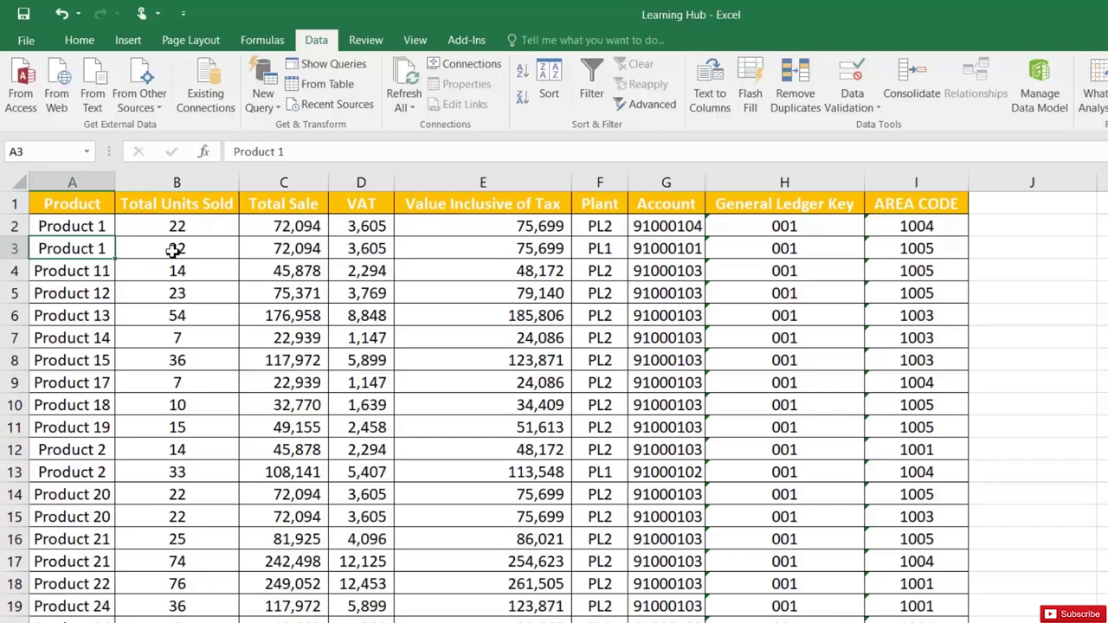
Remove duplicates matching on the Product column only, deleting 13 more rows
left_click(75, 205)
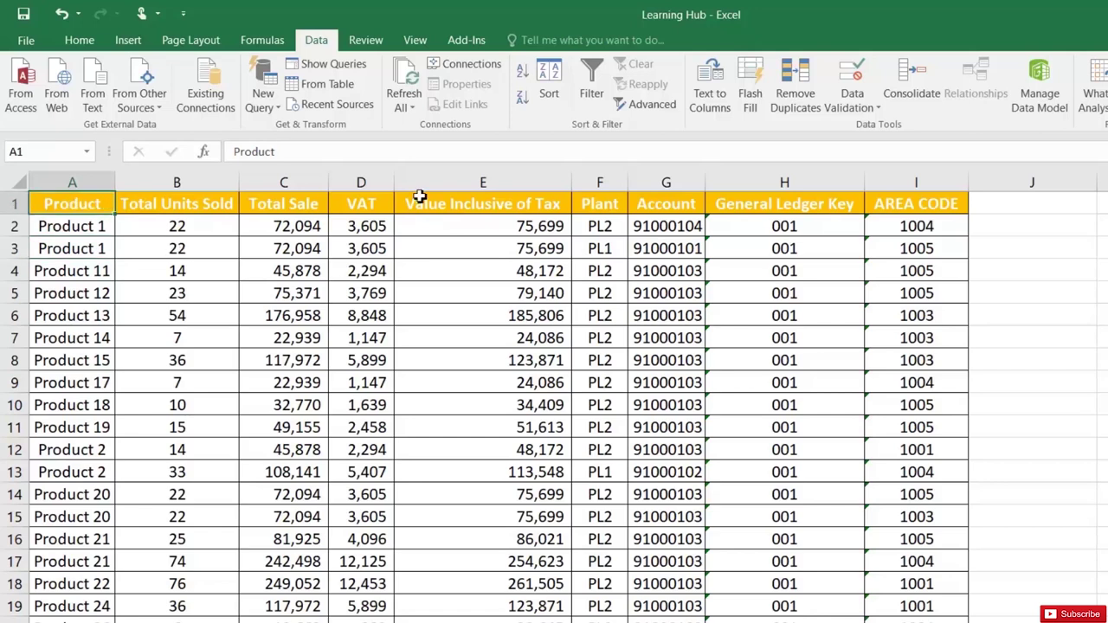
left_click(792, 100)
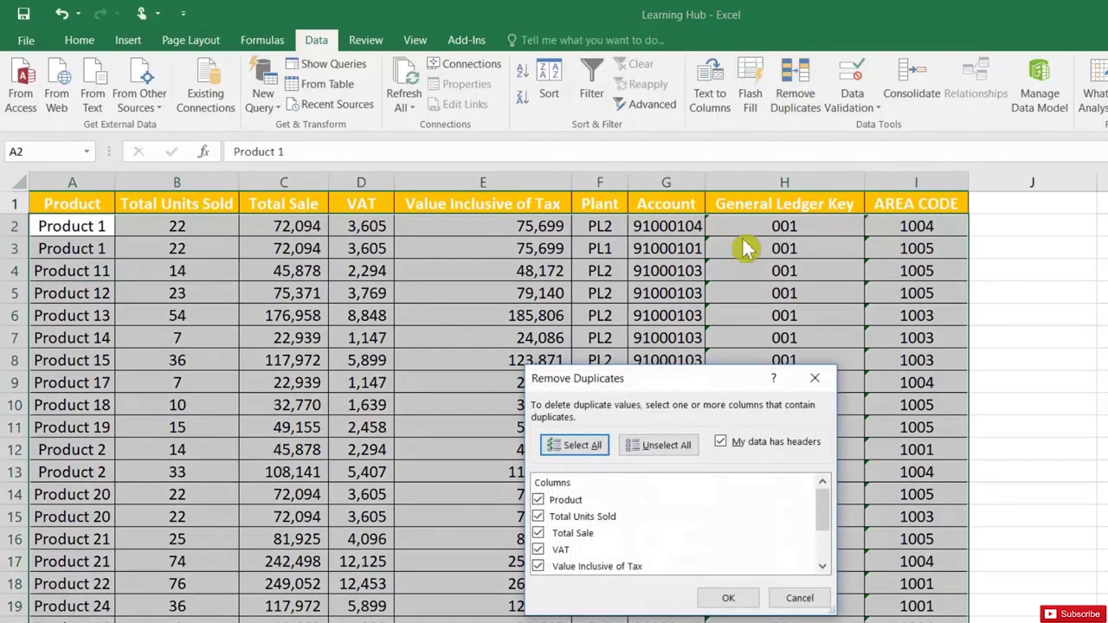
left_click(668, 447)
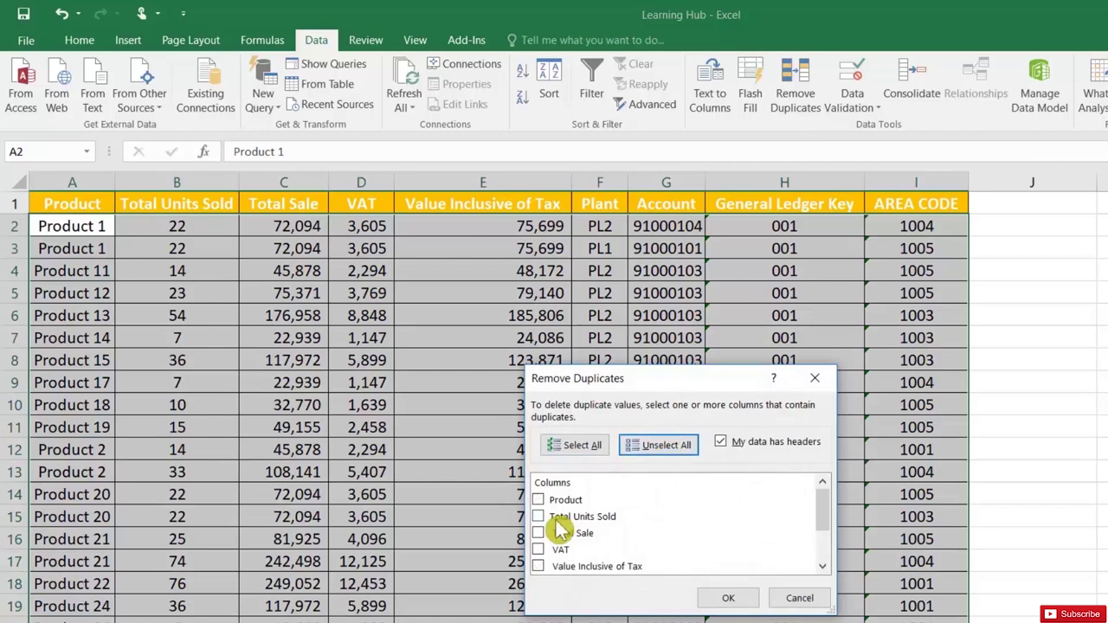
left_click(539, 500)
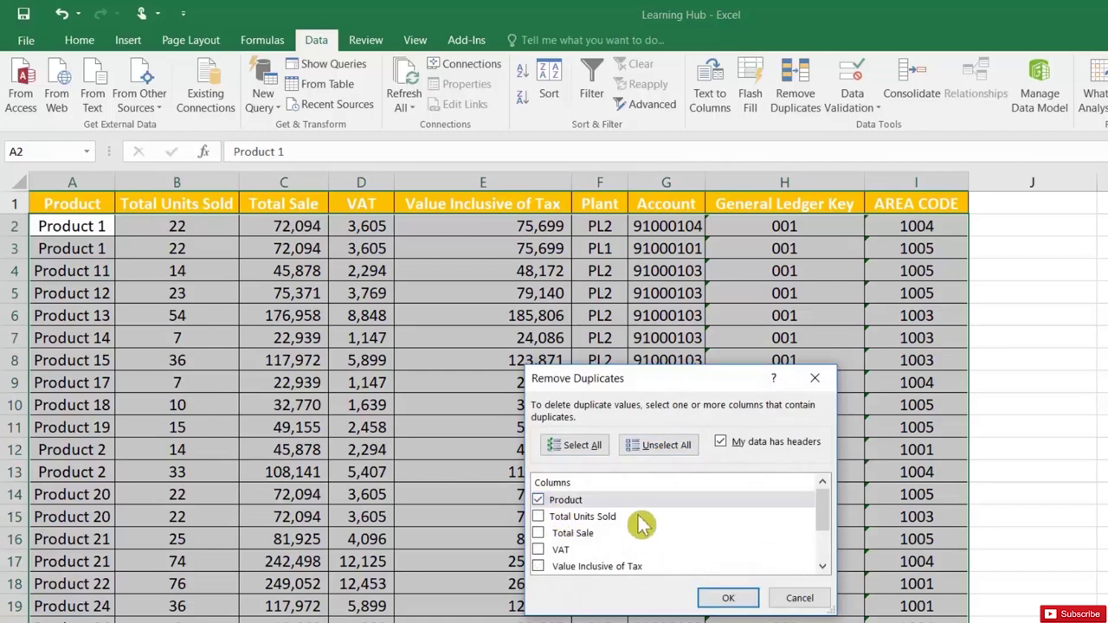
left_click(732, 598)
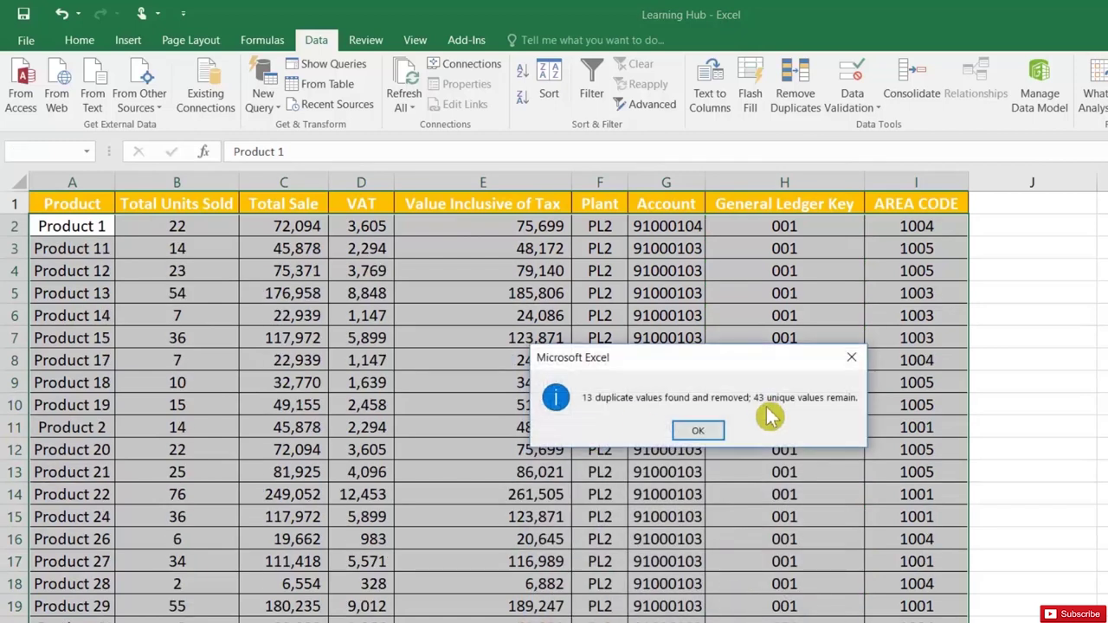
left_click(703, 432)
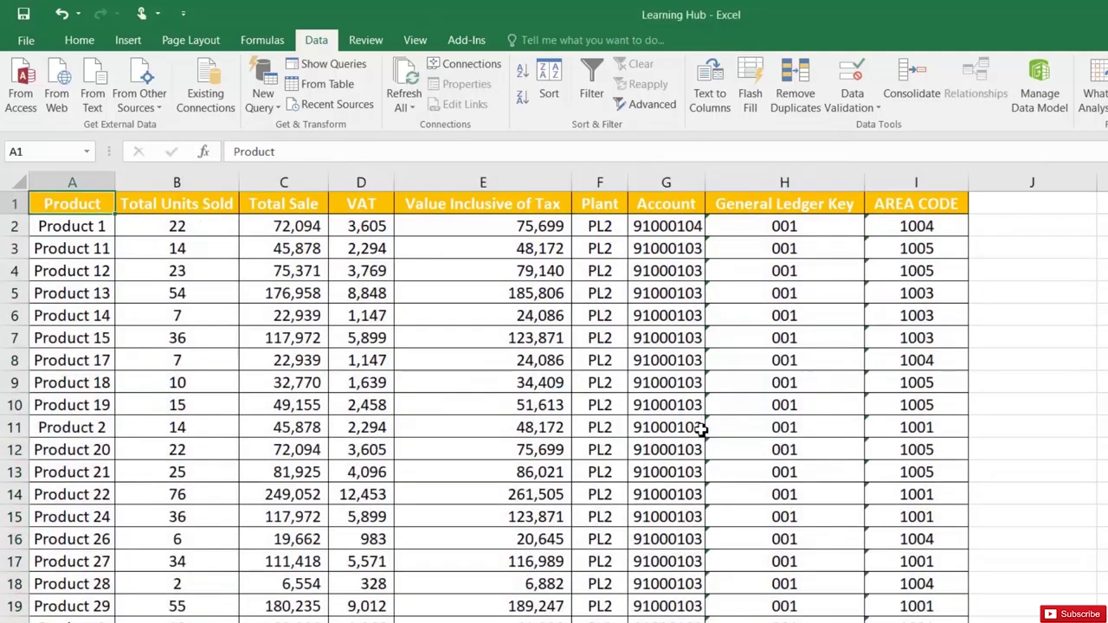
Scroll through the 43 remaining rows to confirm each product appears once
left_click(89, 228)
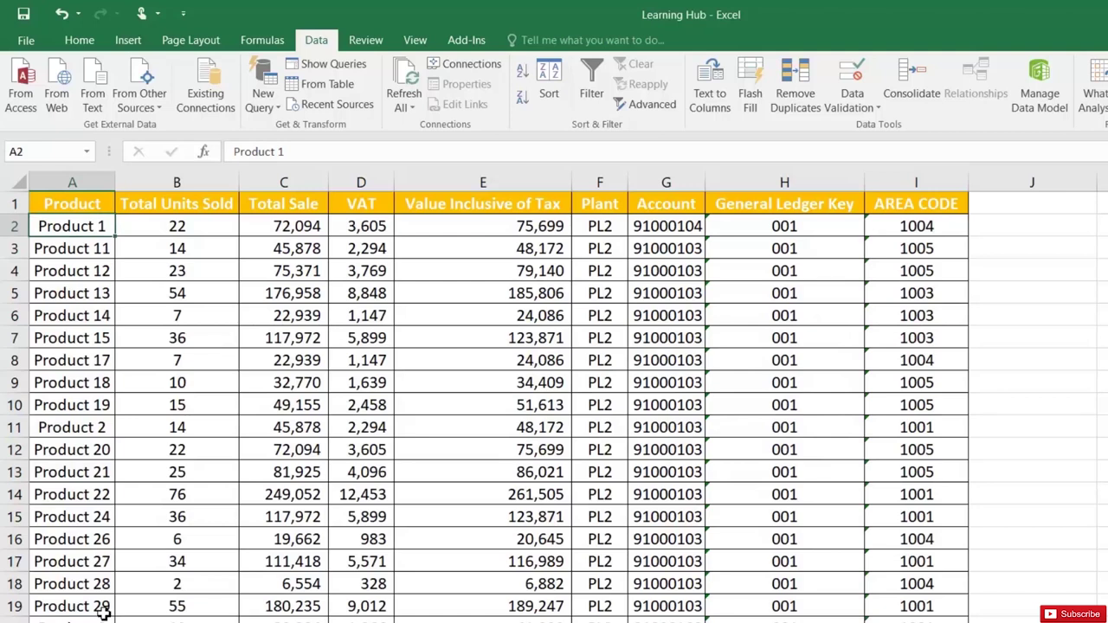
scroll(56, 472, "down", 2)
scroll(57, 472, "down", 3)
scroll(56, 472, "down", 3)
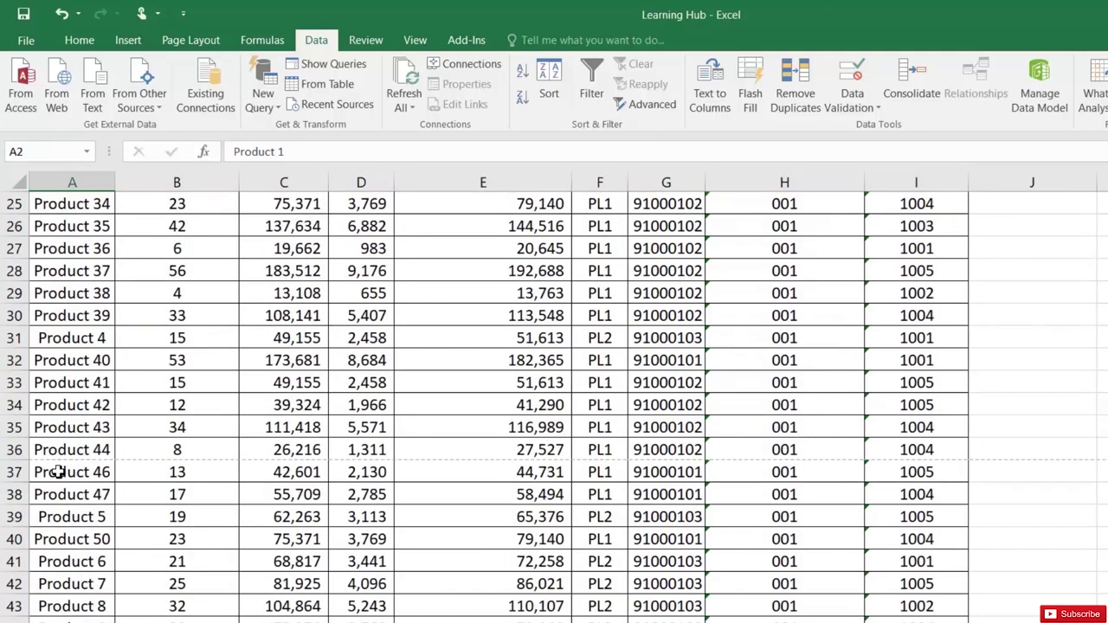
scroll(86, 494, "up", 4)
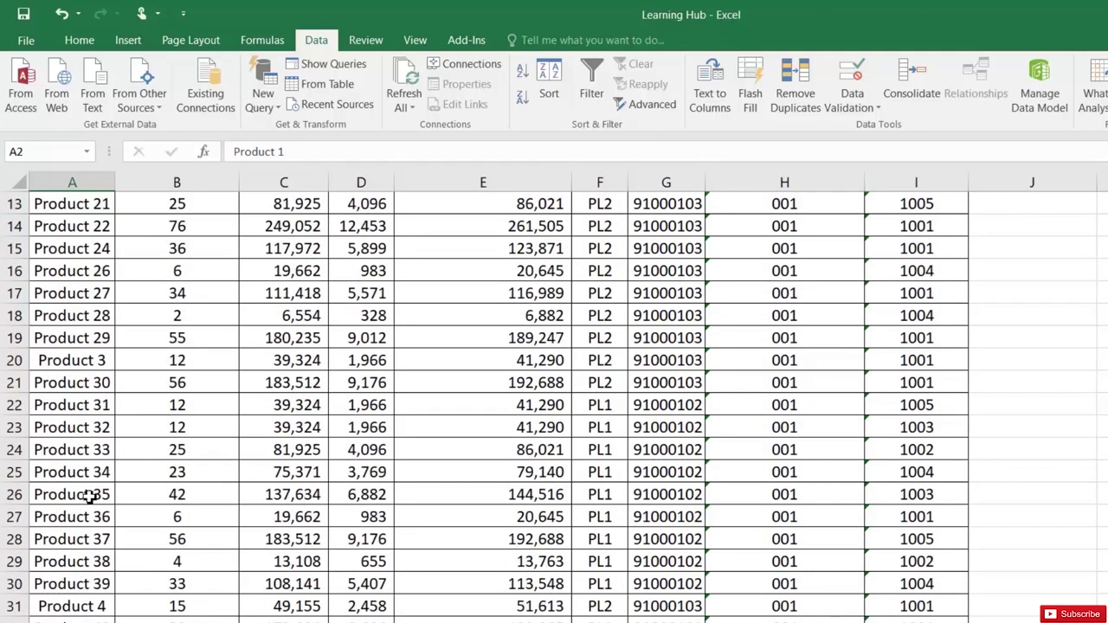
scroll(86, 494, "up", 4)
left_click_drag(311, 378, 312, 360)
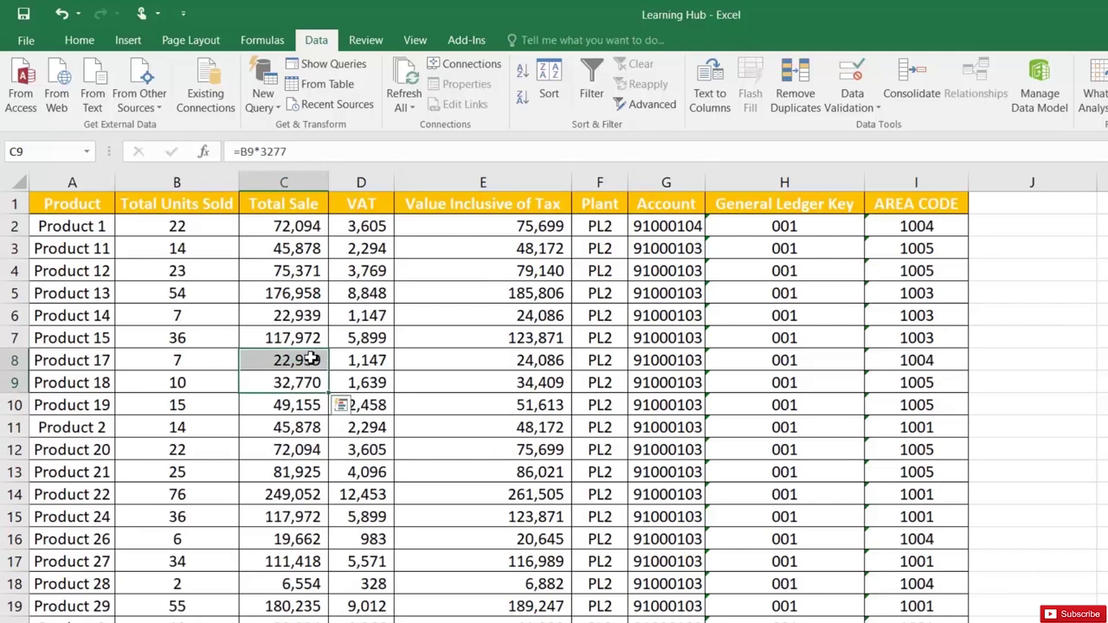
left_click(127, 250)
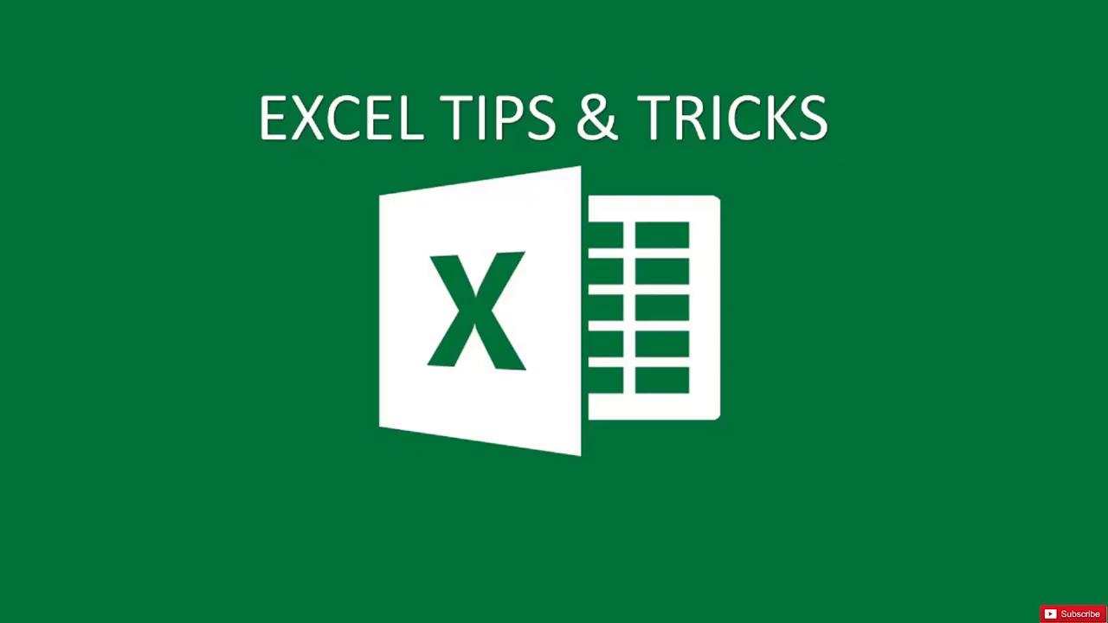
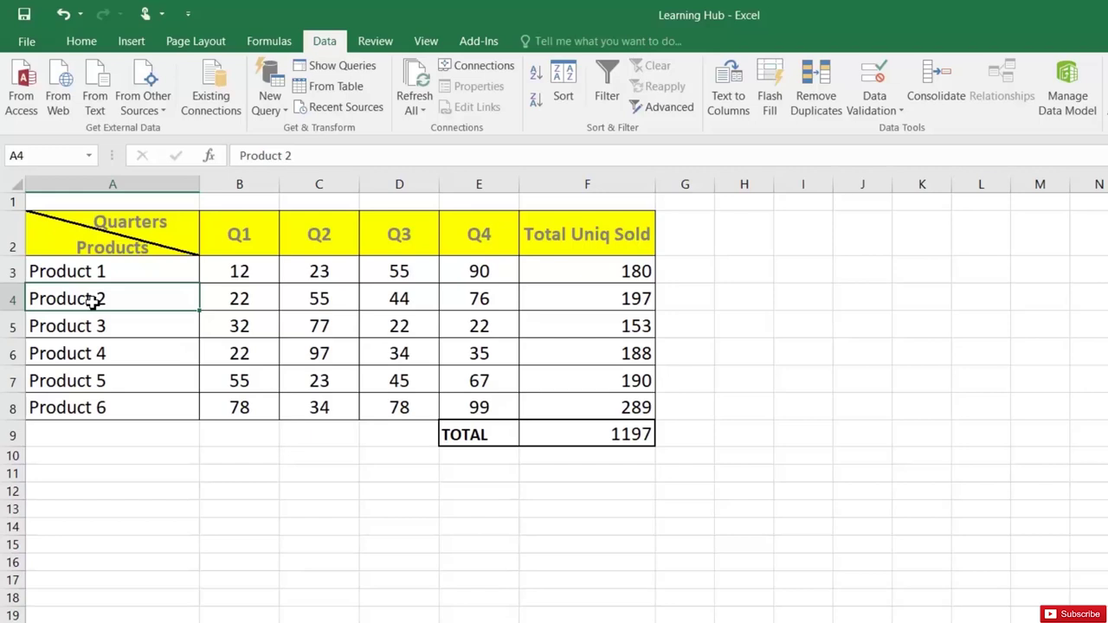
Create the Q1 and Q2 names from the headers of their quarter columns
left_click_drag(230, 234, 232, 409)
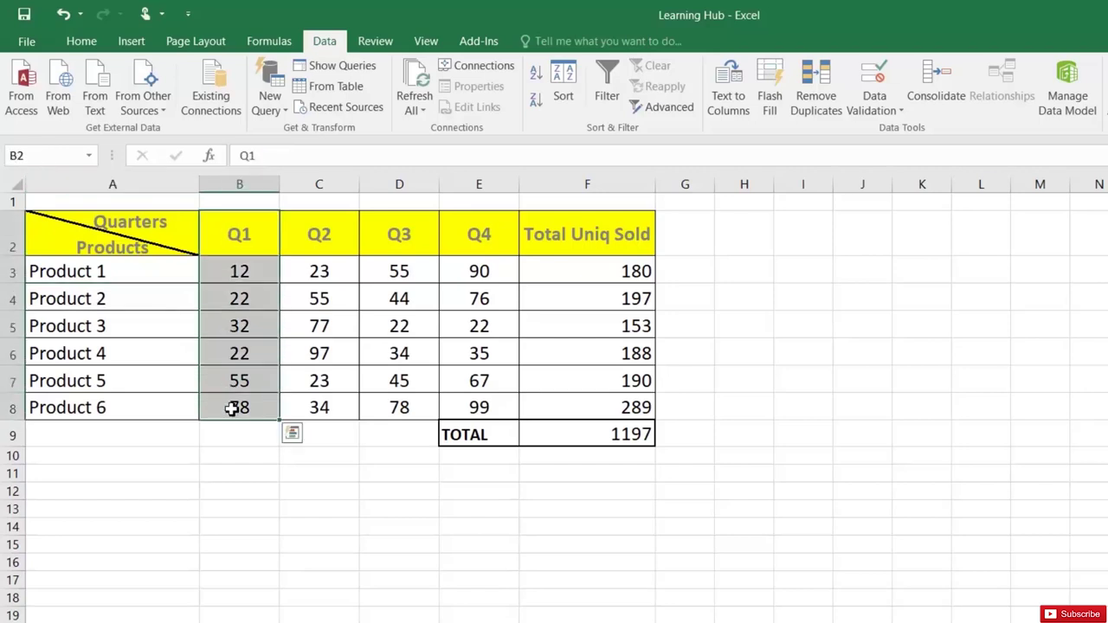
key("ctrl+shift+F3")
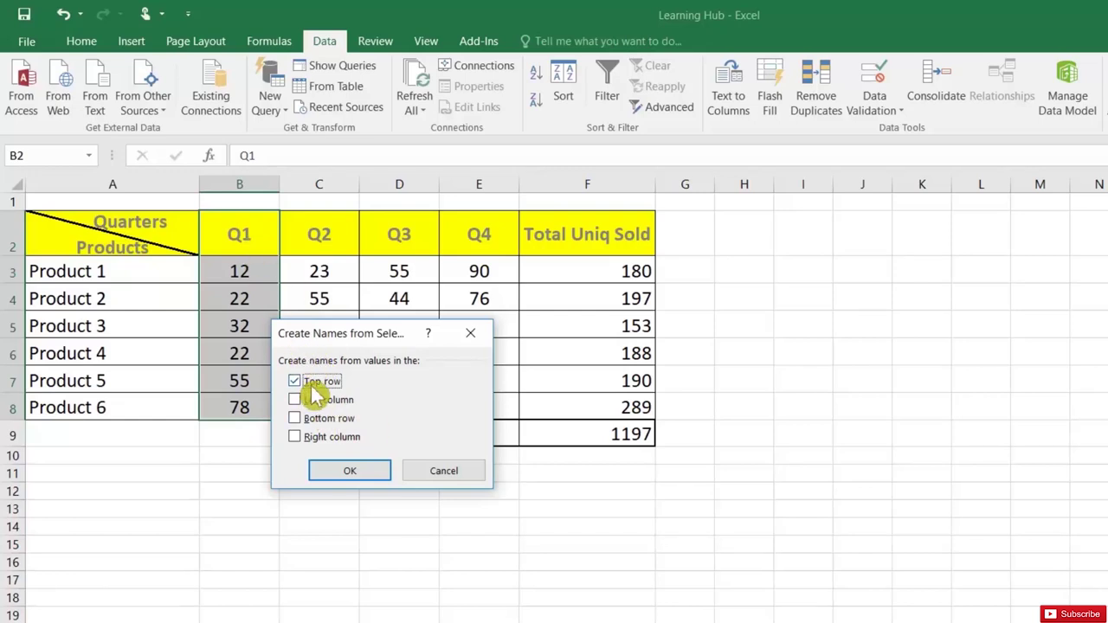
left_click(378, 473)
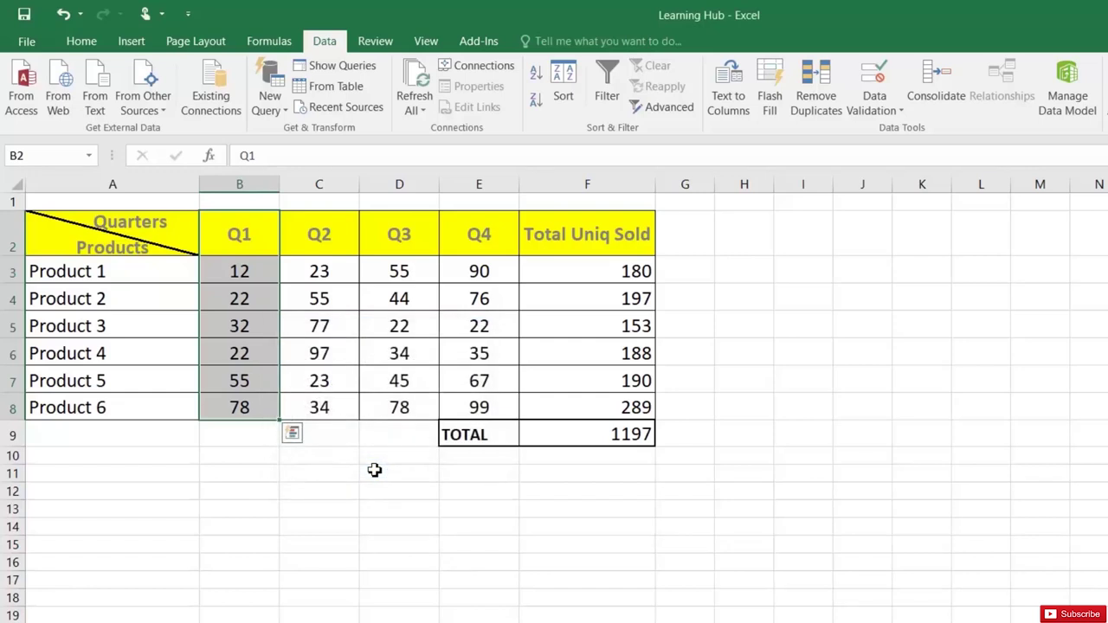
left_click_drag(309, 241, 315, 396)
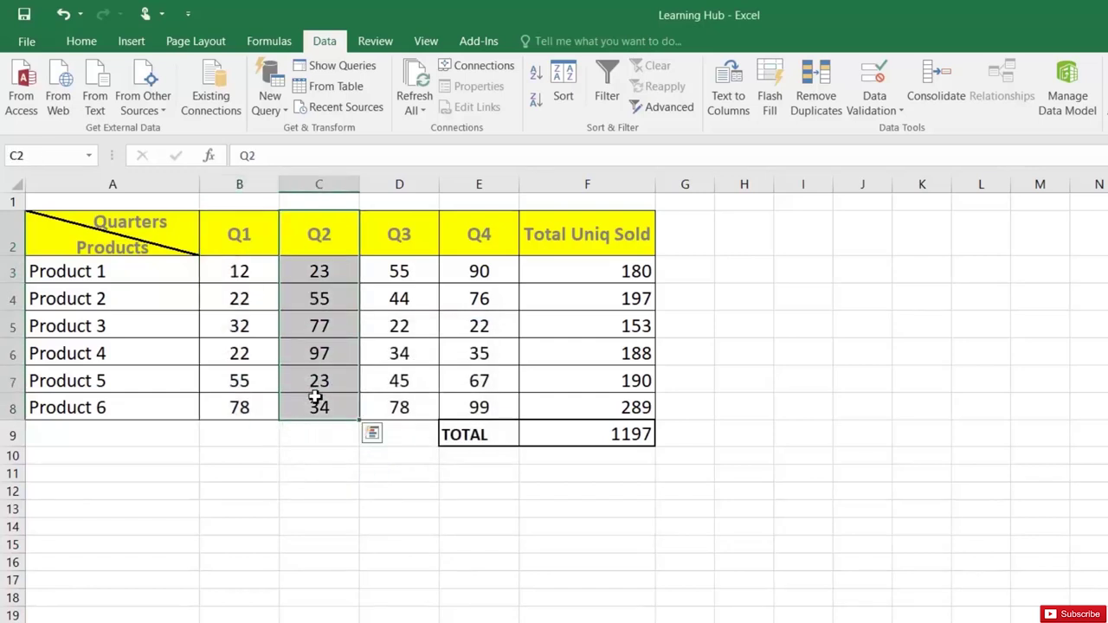
key("ctrl+shift+F3")
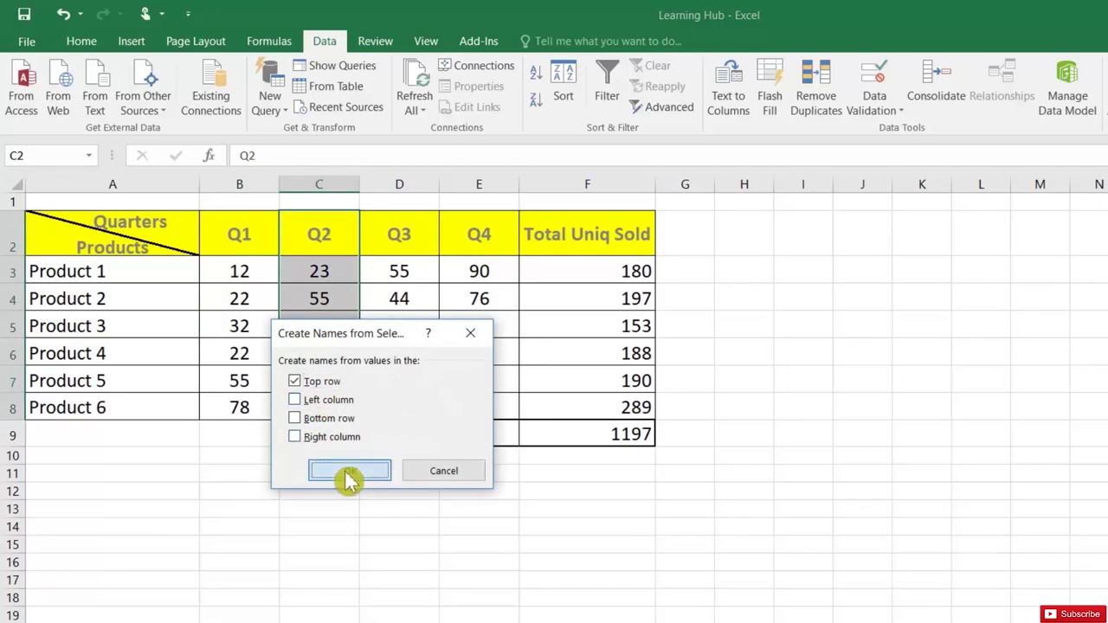
left_click(349, 479)
Name the Q3 column range Q3SALE in the Name Box
left_click_drag(363, 227, 384, 400)
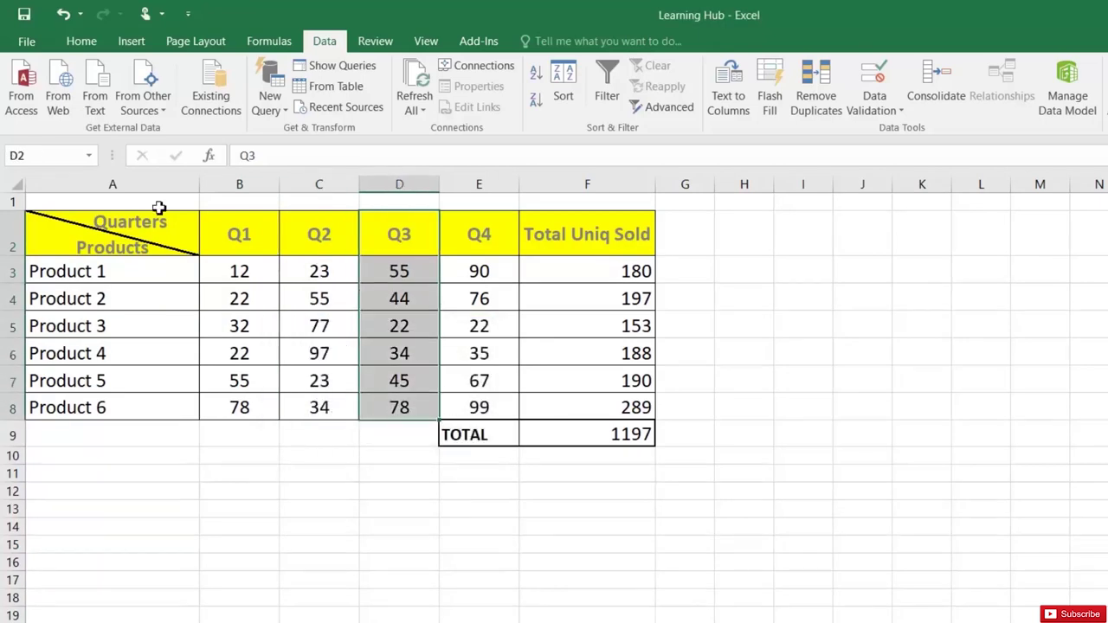
left_click(34, 155)
type("Q3SALE")
key("Return")
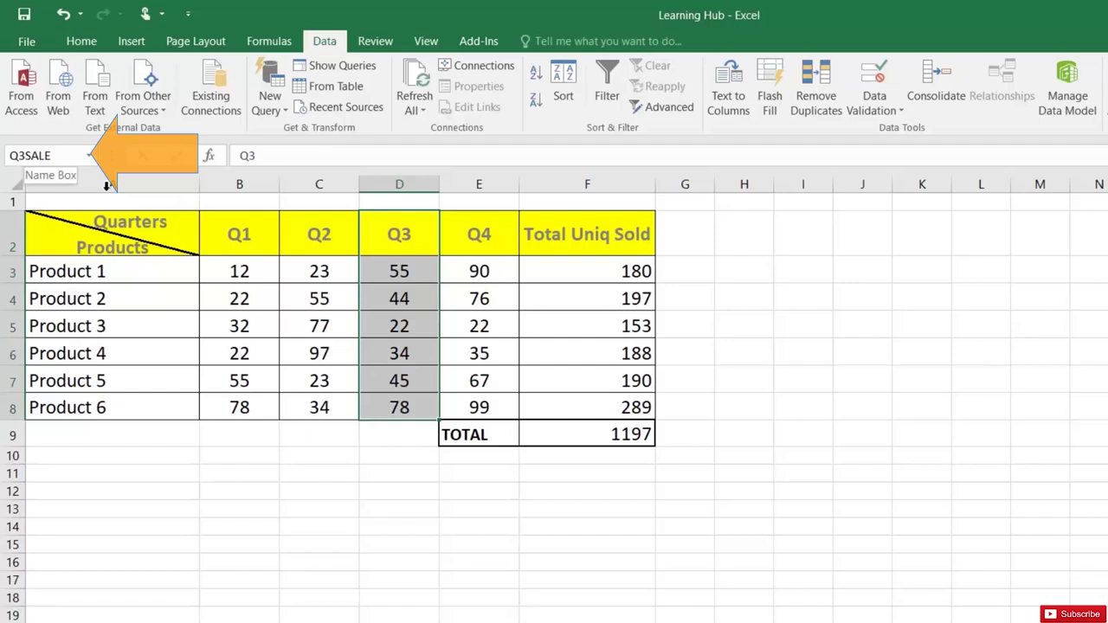
Create the Q4 name for E3:E8 from its column header
left_click_drag(481, 233, 479, 407)
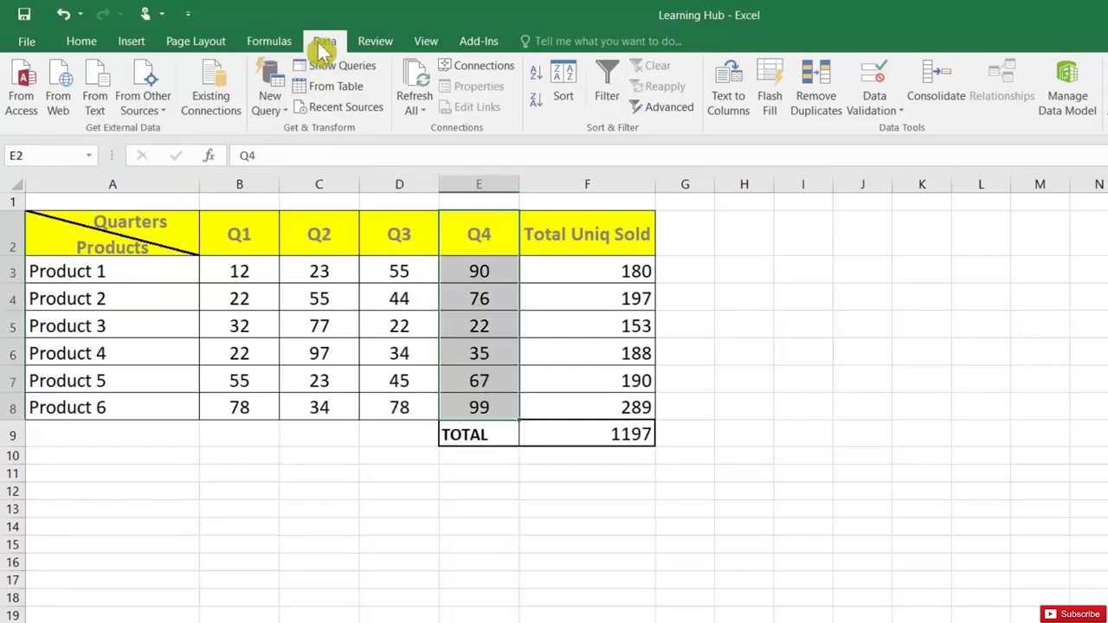
left_click(271, 45)
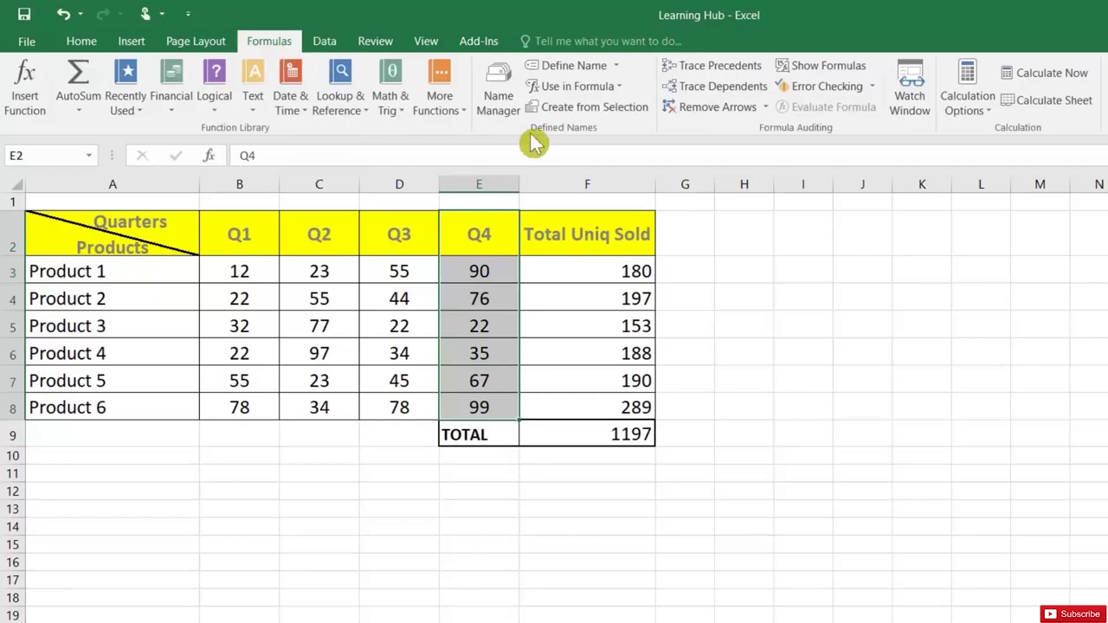
left_click(594, 108)
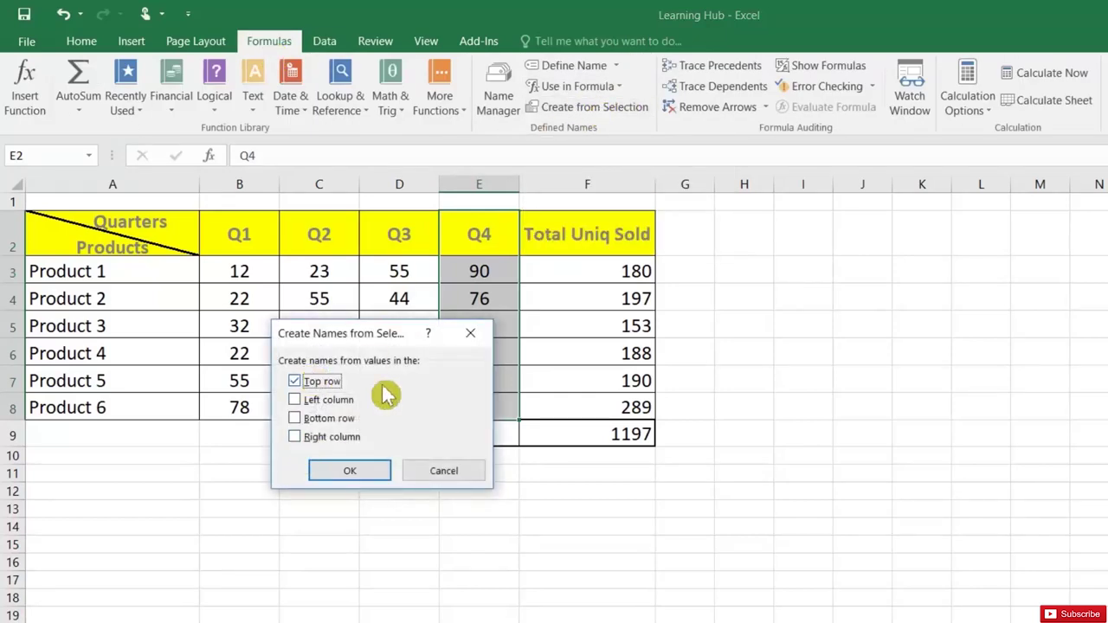
left_click(359, 470)
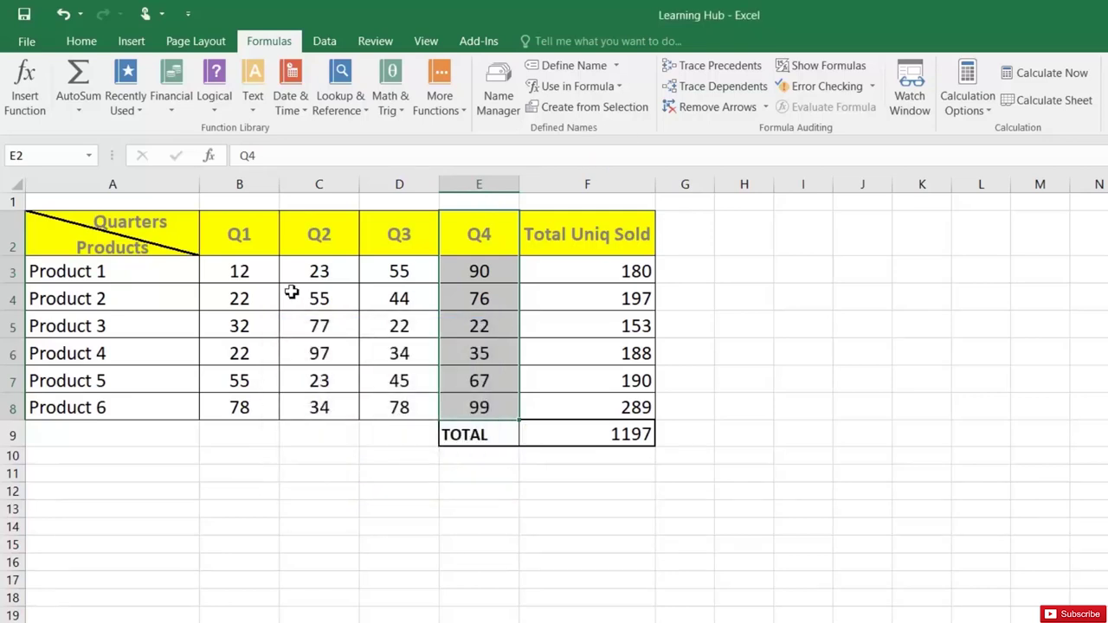
left_click(301, 505)
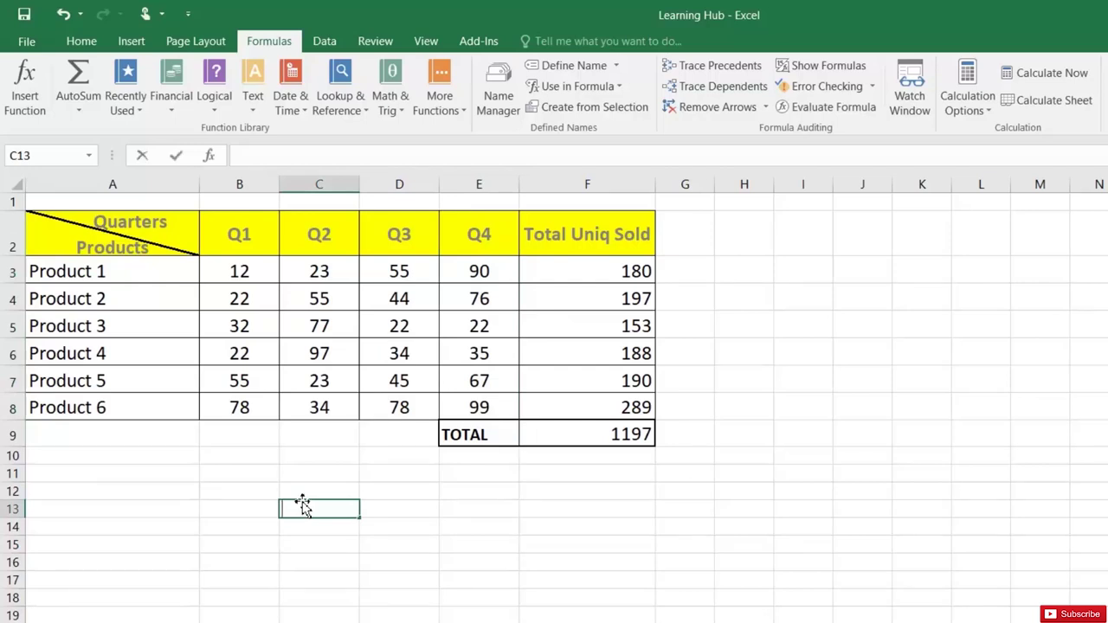
Enter =SUM(Q1_,Q2_,Q3SALE,Q4_) in C13 and compare its 1197 with the TOTAL in F9
type("=SUM")
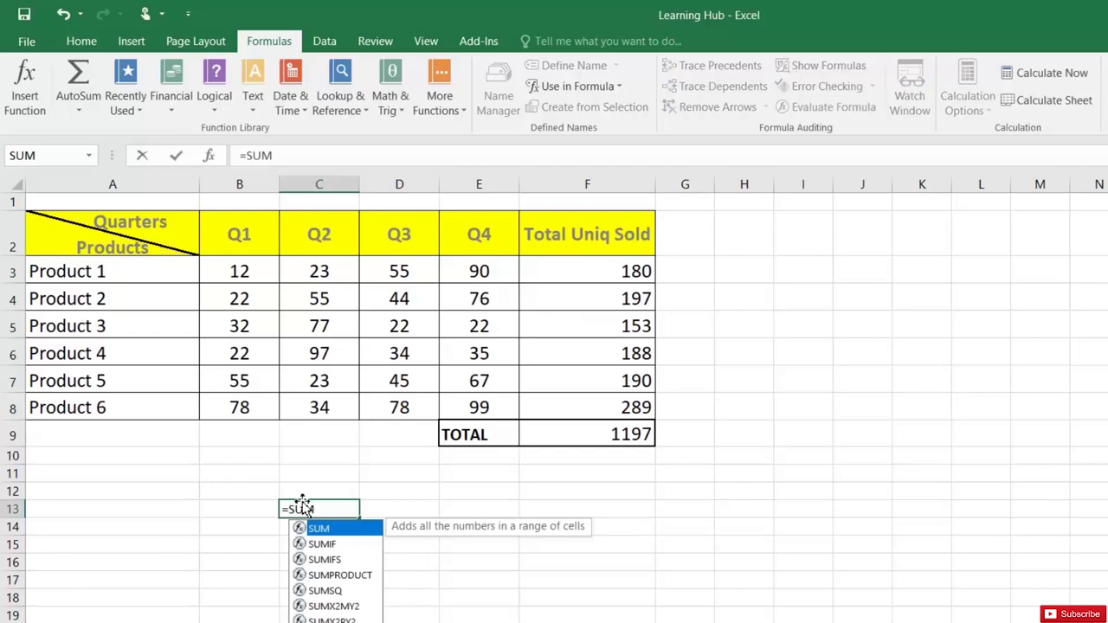
type("(Q1")
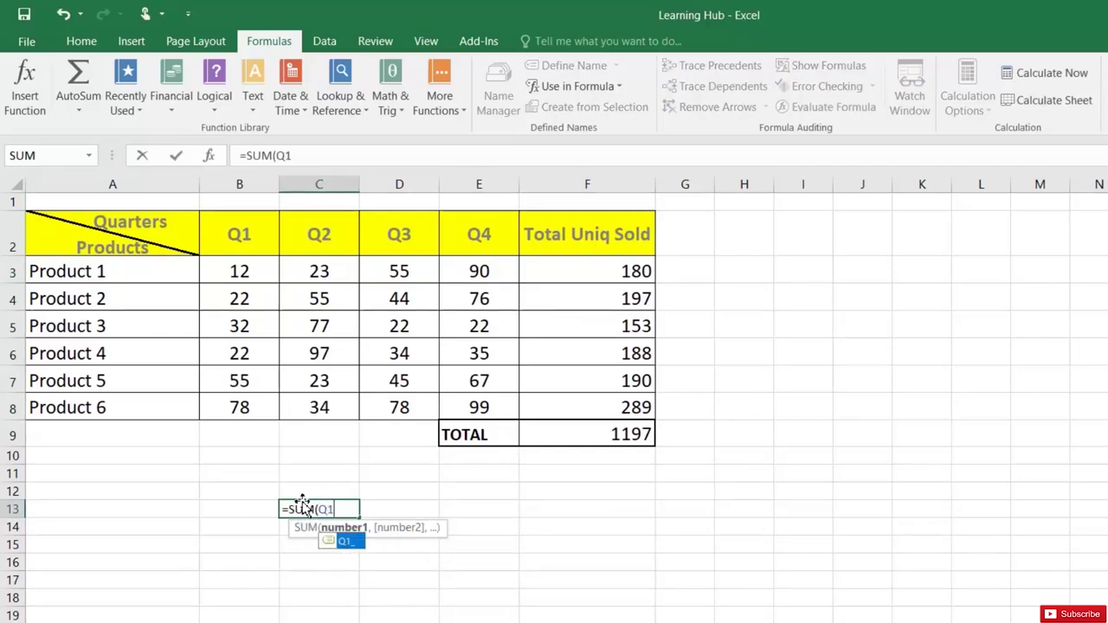
key("Tab")
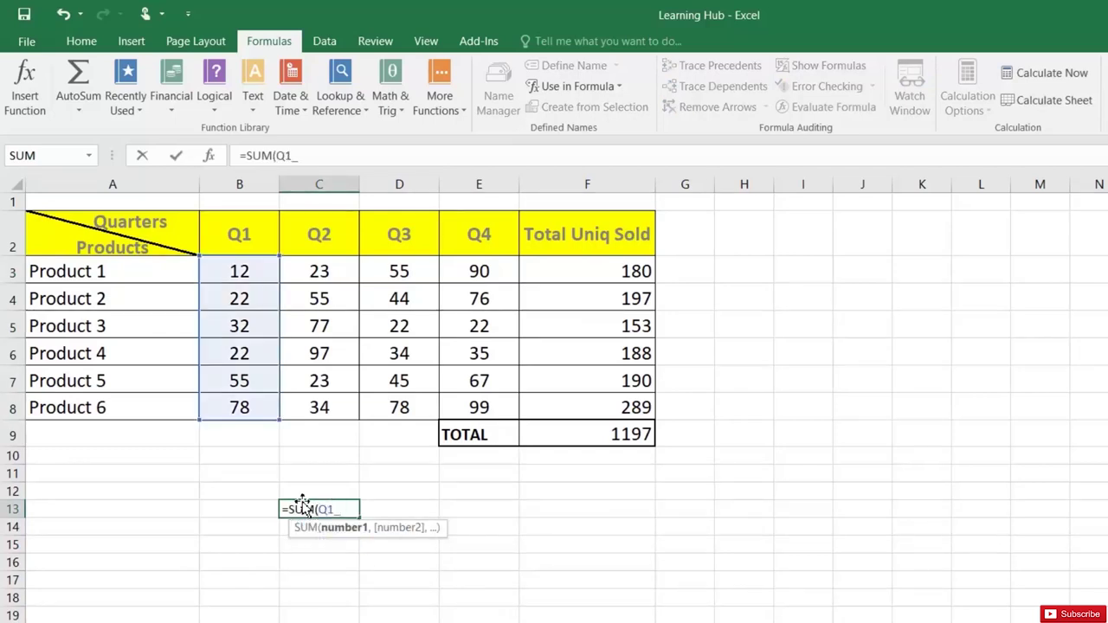
type(",Q2")
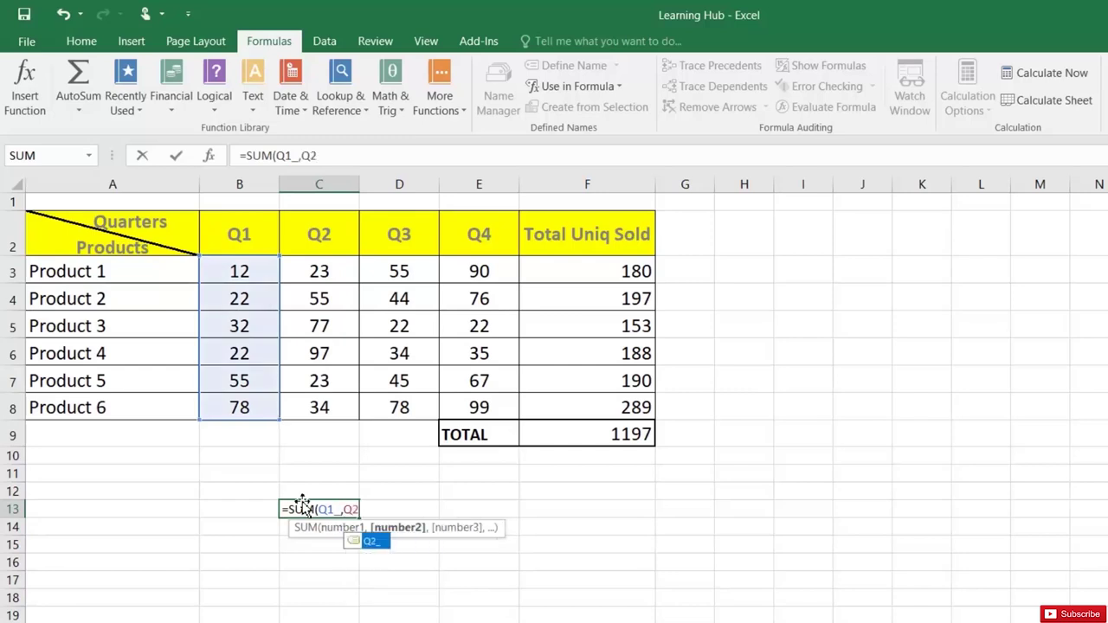
key("Tab")
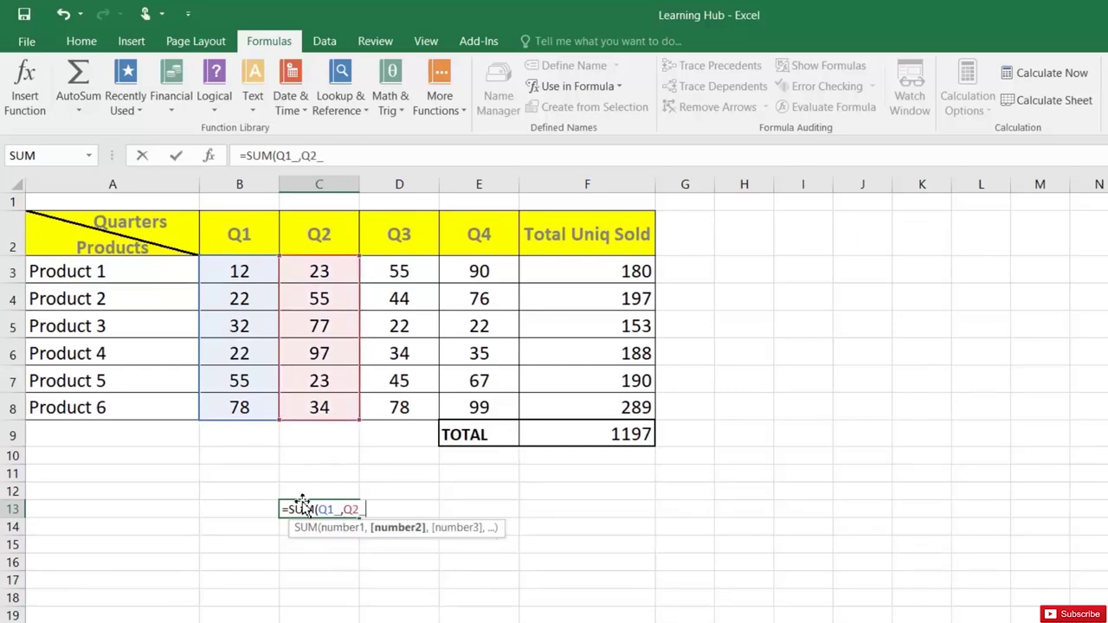
type(",")
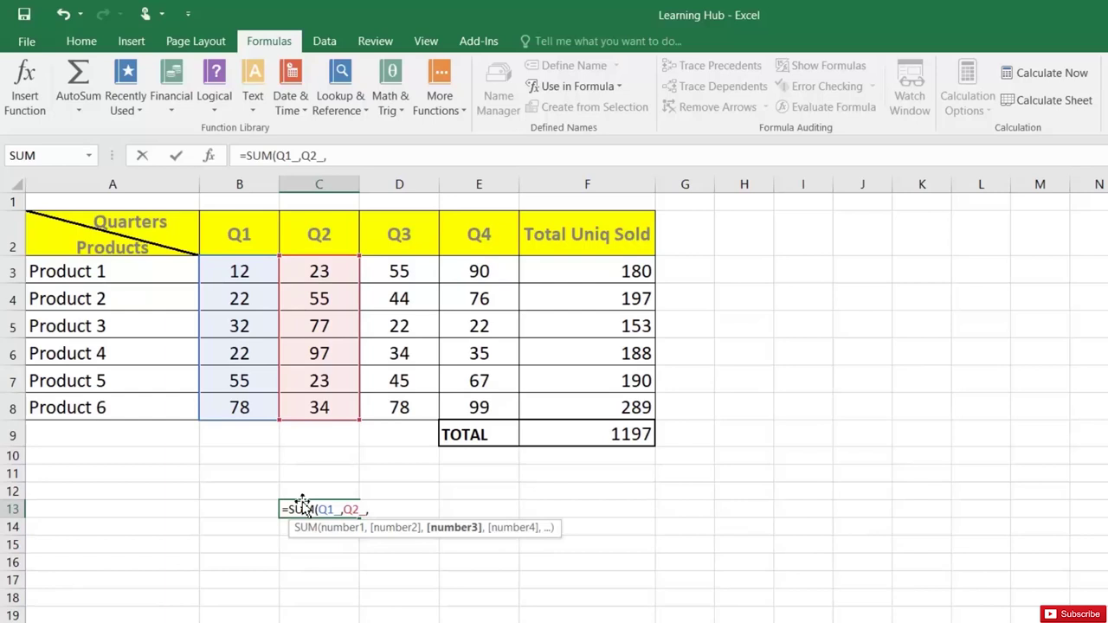
type("Q3")
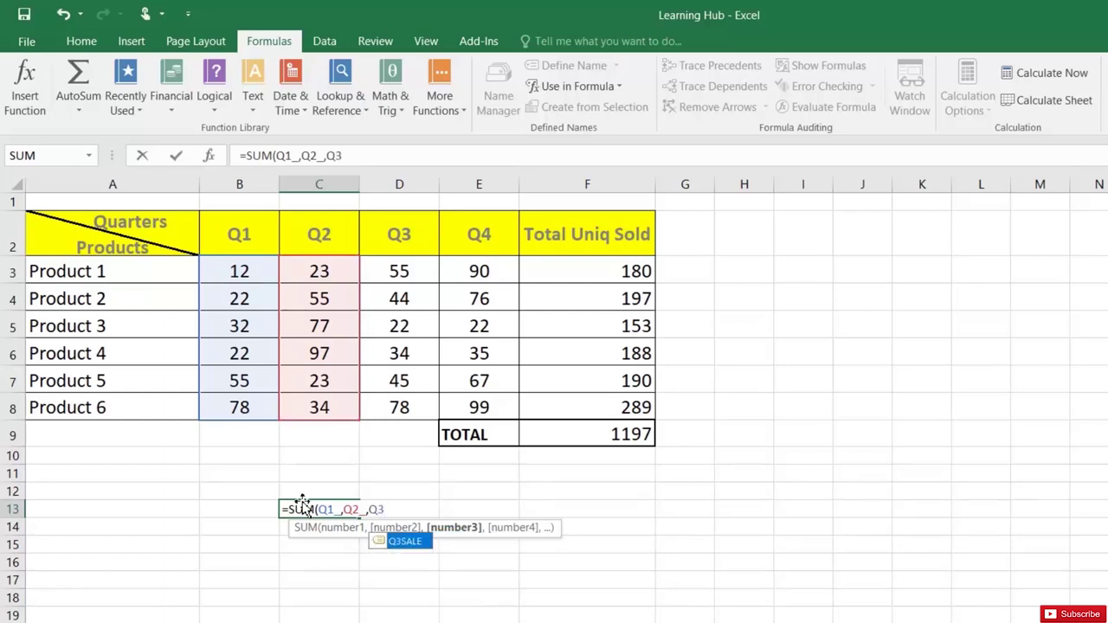
key("Tab")
type(",Q")
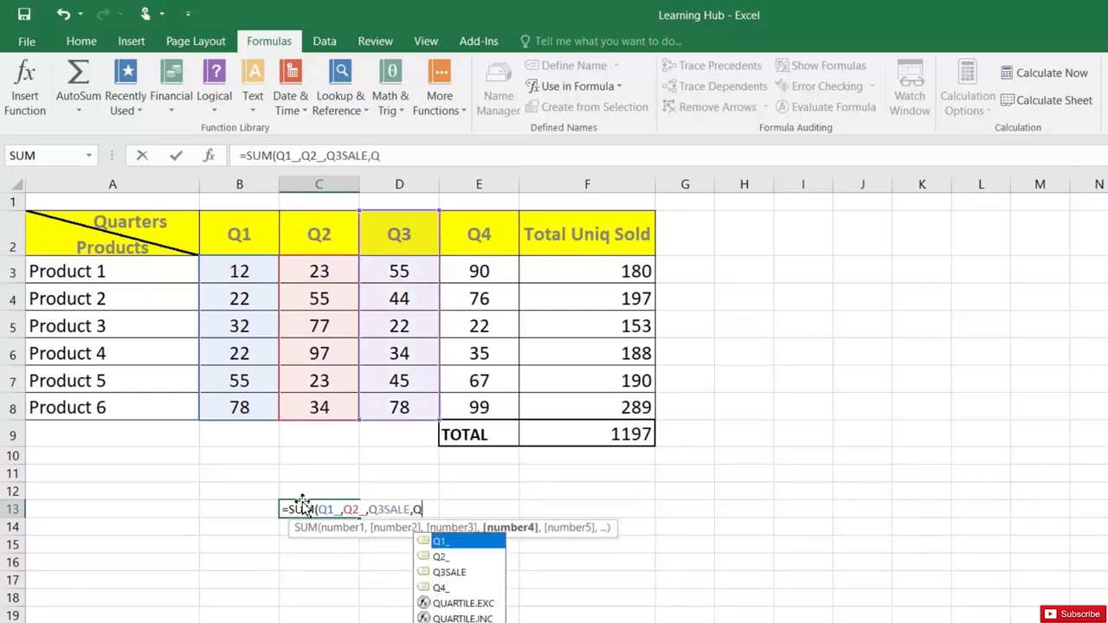
type("4")
key("Tab")
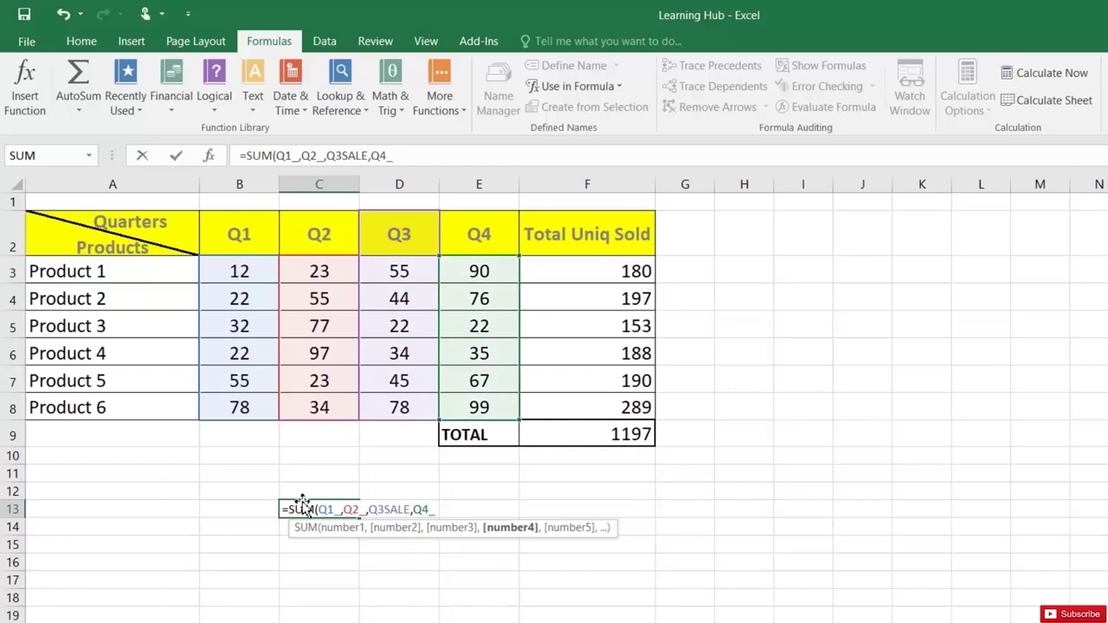
key("Return")
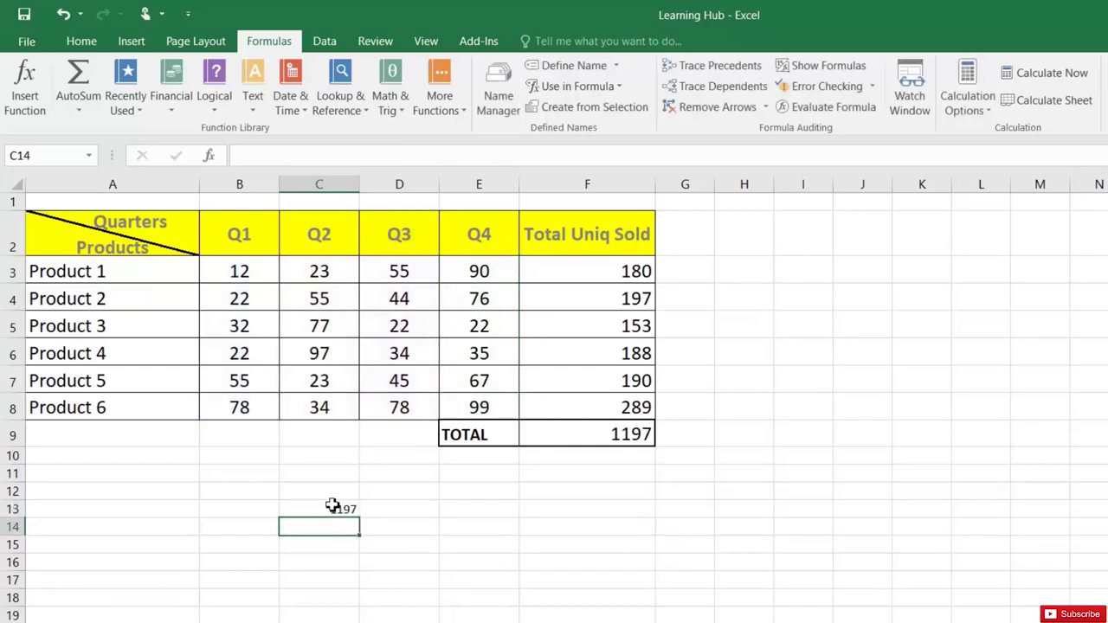
left_click(333, 511)
left_click(619, 437)
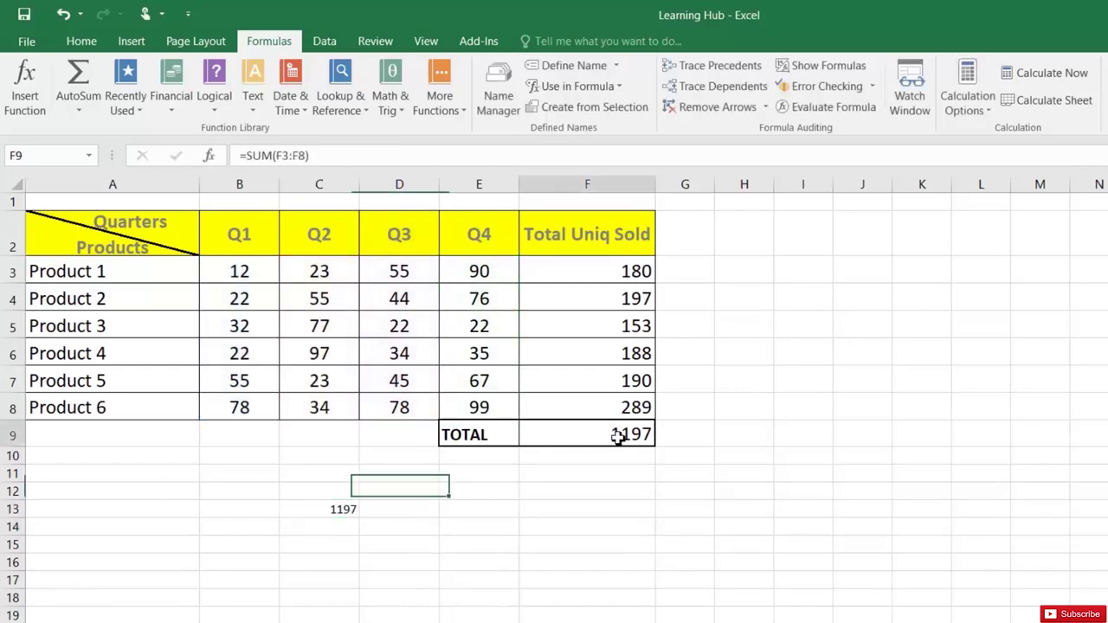
left_click(345, 507)
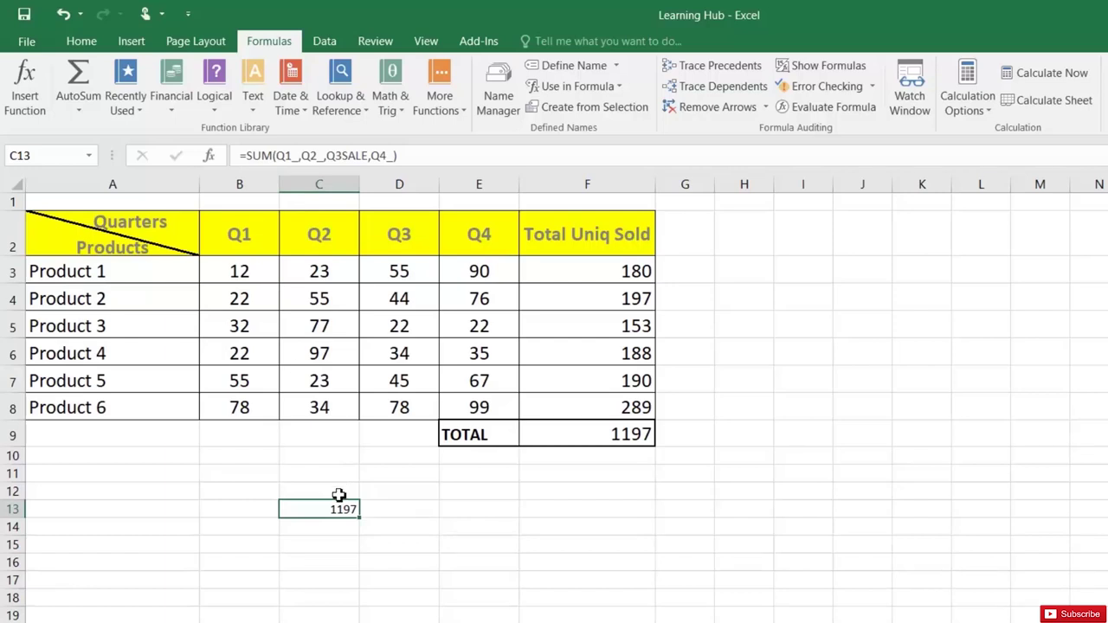
Delete the Q1_ defined name in Name Manager, leaving Q2_, Q3SALE and Q4_
left_click(508, 95)
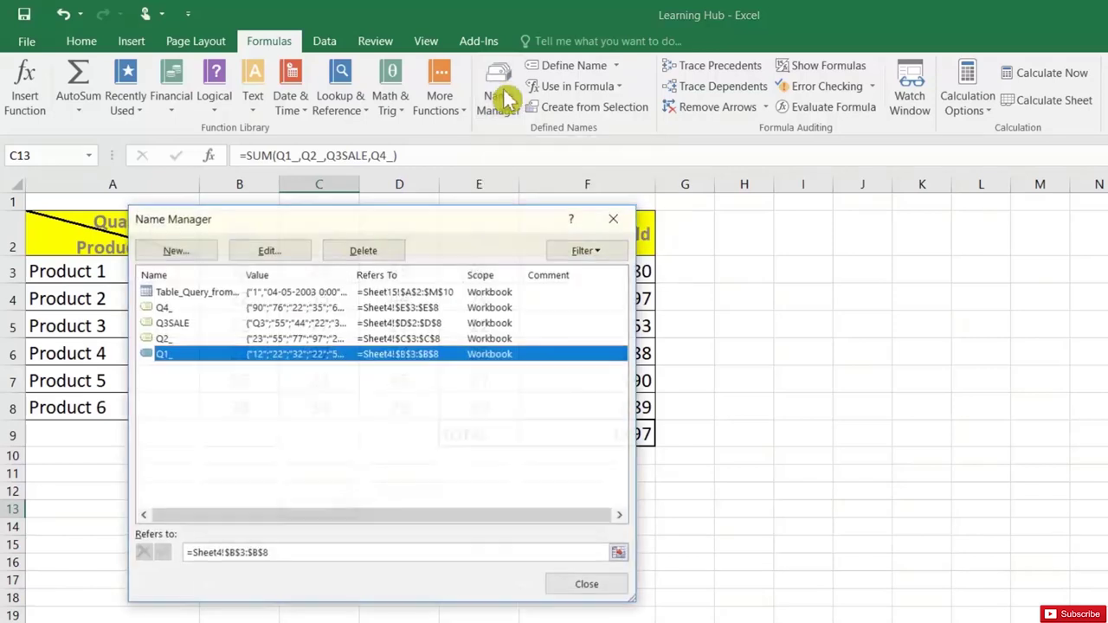
left_click(164, 338)
left_click(164, 323)
left_click(165, 339)
left_click(164, 354)
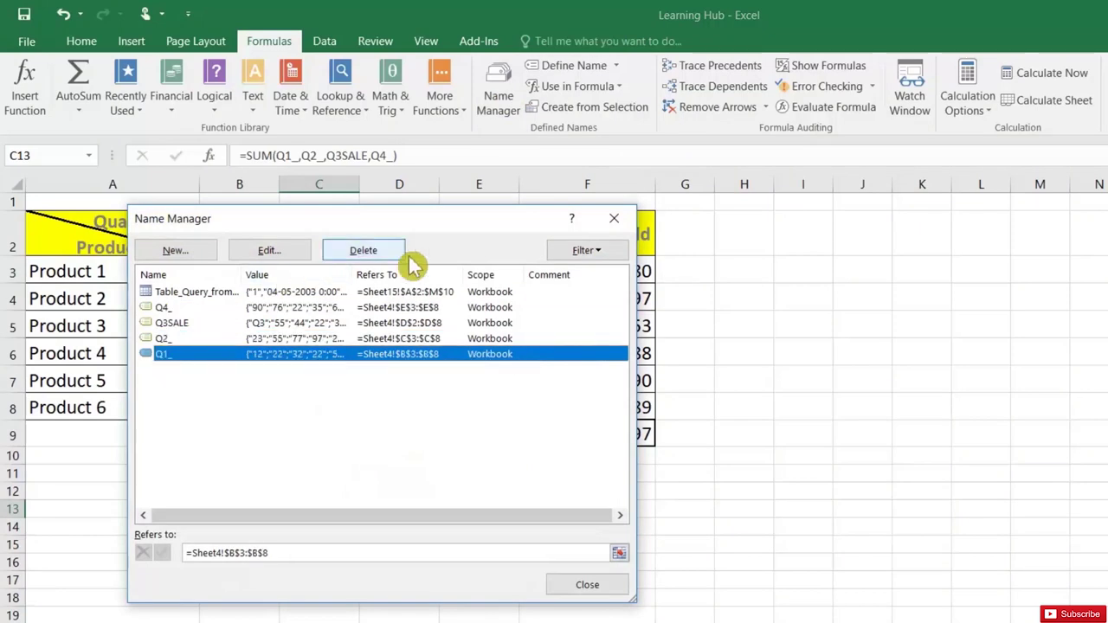
left_click(362, 251)
left_click(667, 441)
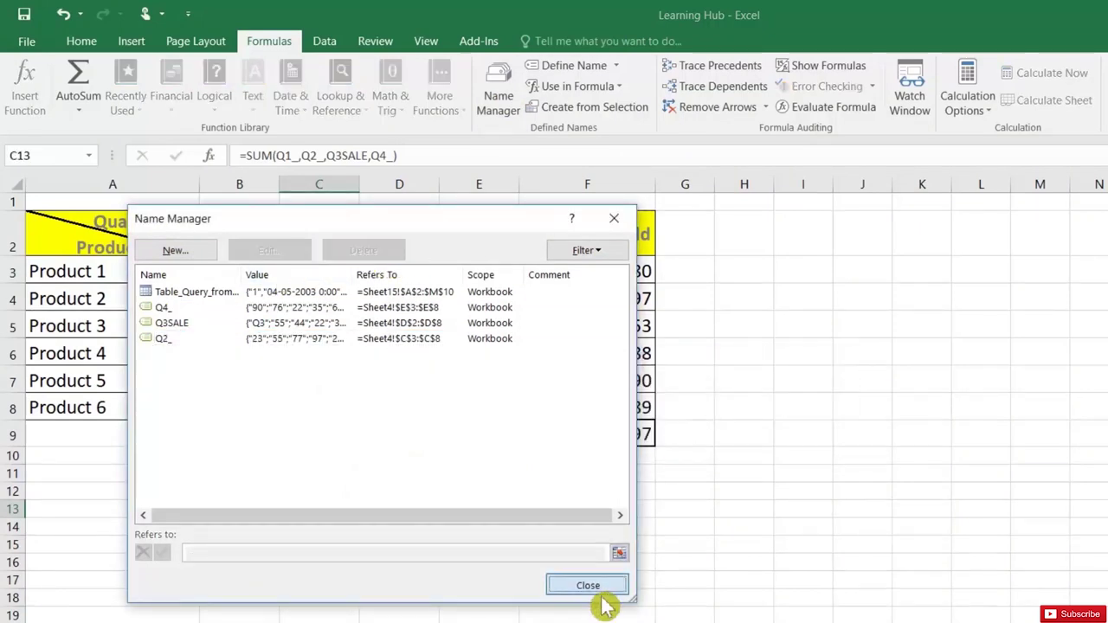
left_click(602, 594)
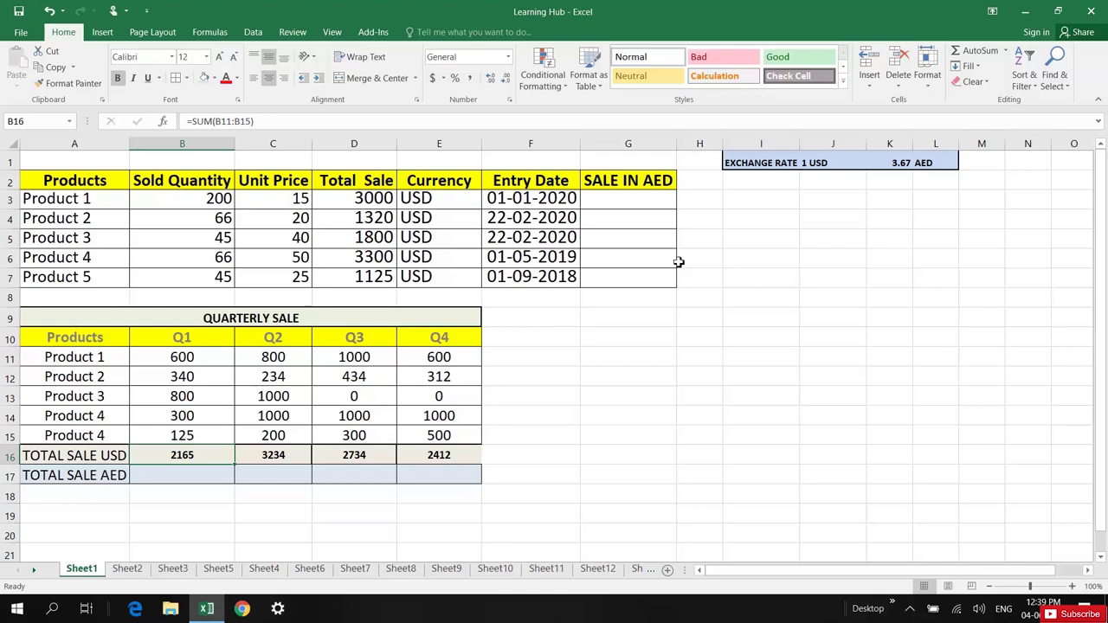
Review the USD sale values and the 3.67 AED exchange rate
left_click(441, 196)
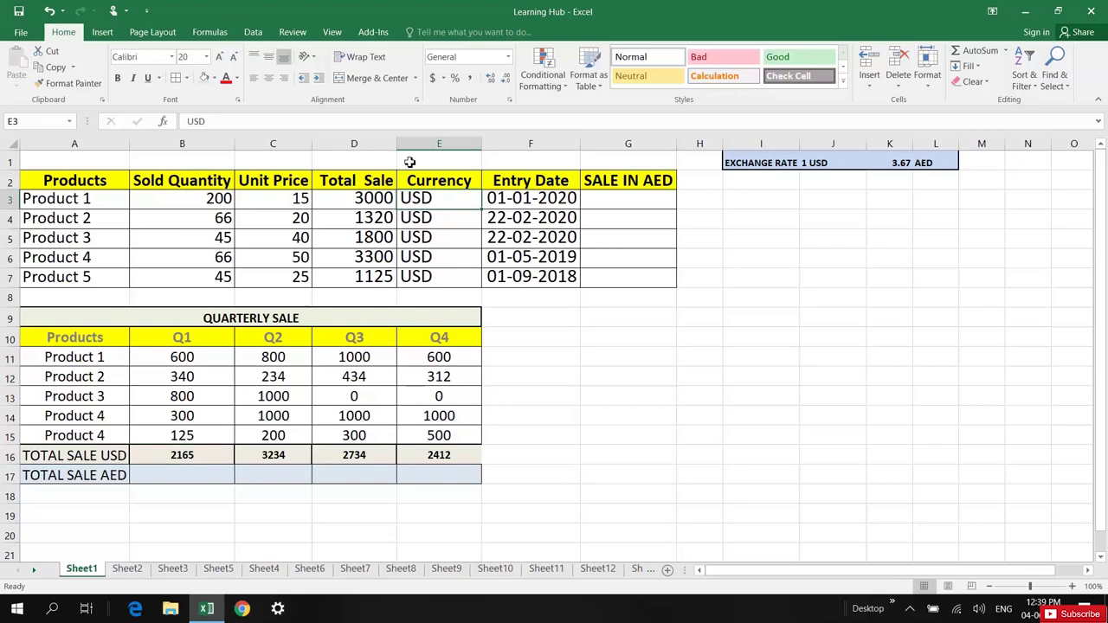
left_click(54, 174)
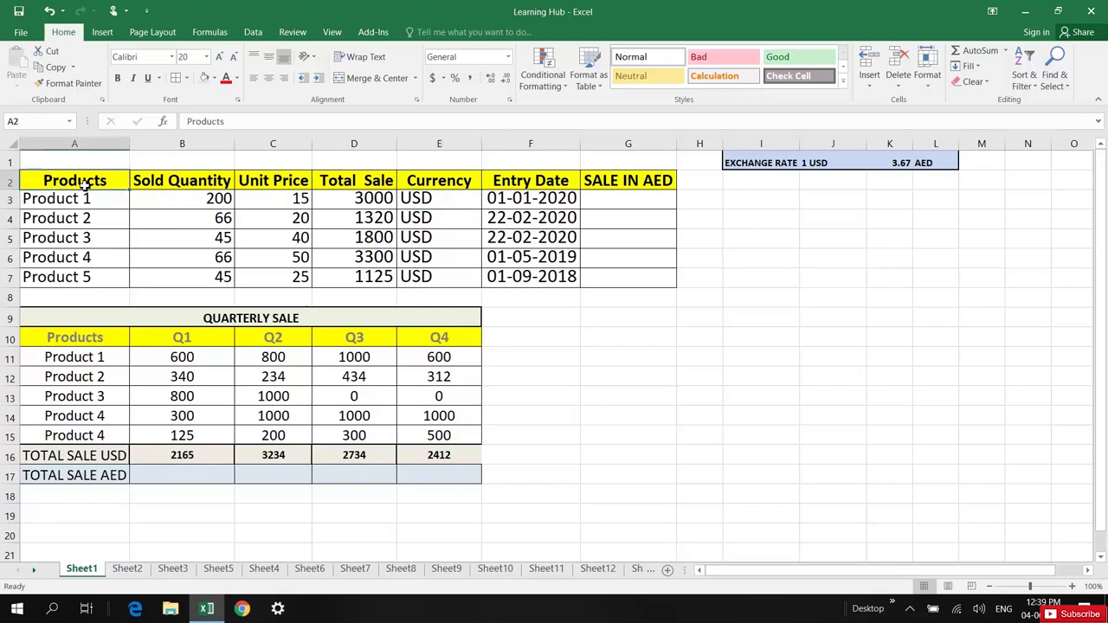
left_click(451, 201)
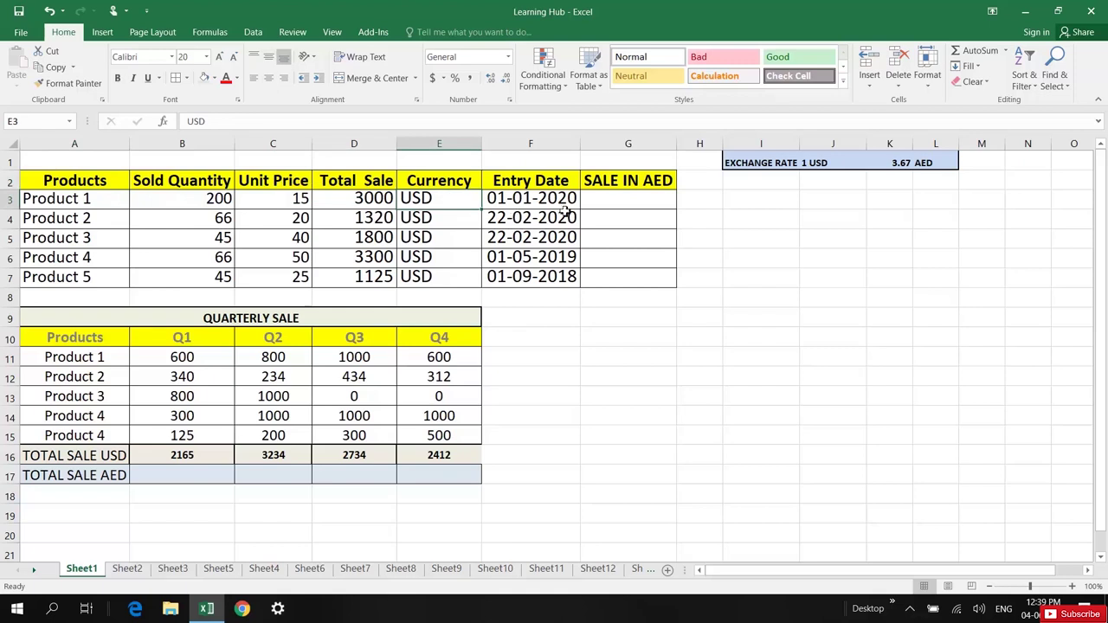
left_click(622, 201)
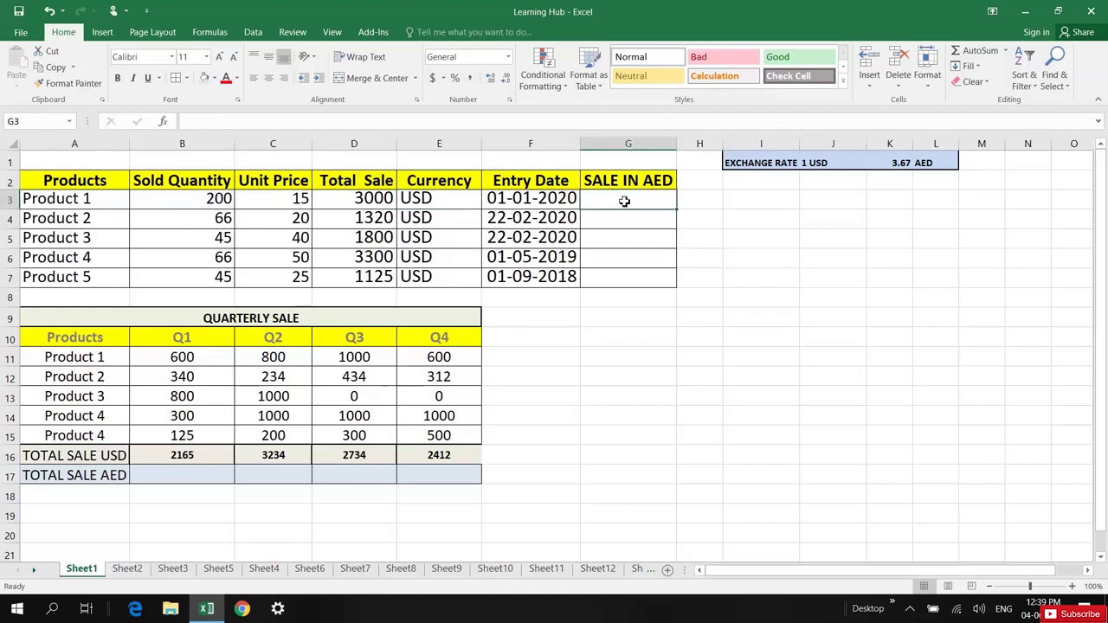
left_click(748, 164)
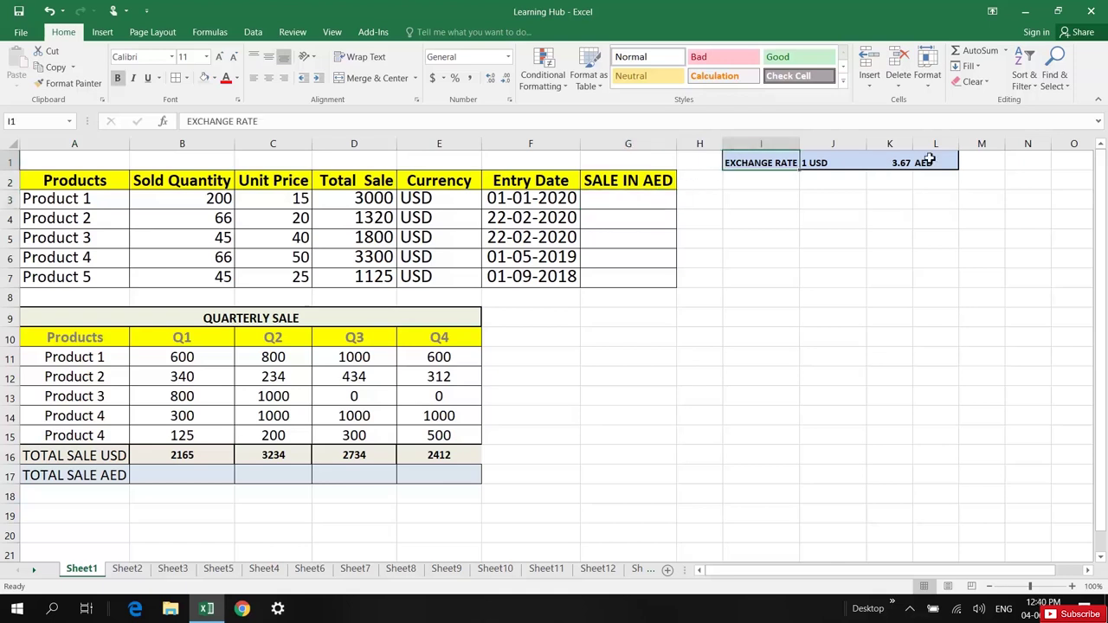
left_click(928, 161)
Enter =D3*K1 in G3 and fill it down to Product 5
left_click(622, 198)
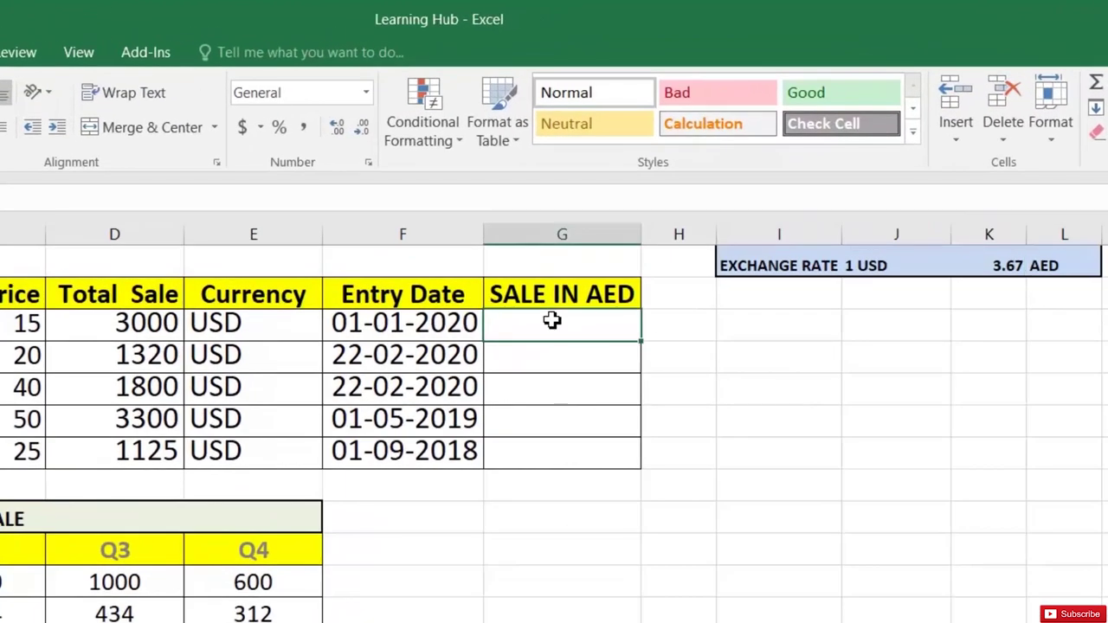
type("=")
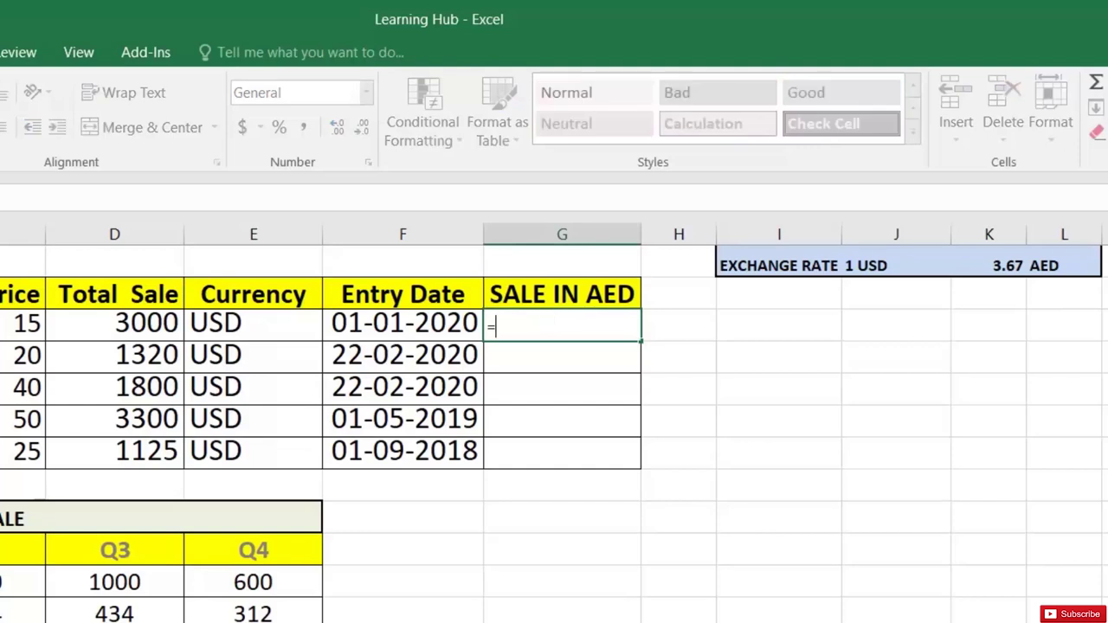
left_click(145, 325)
type("*")
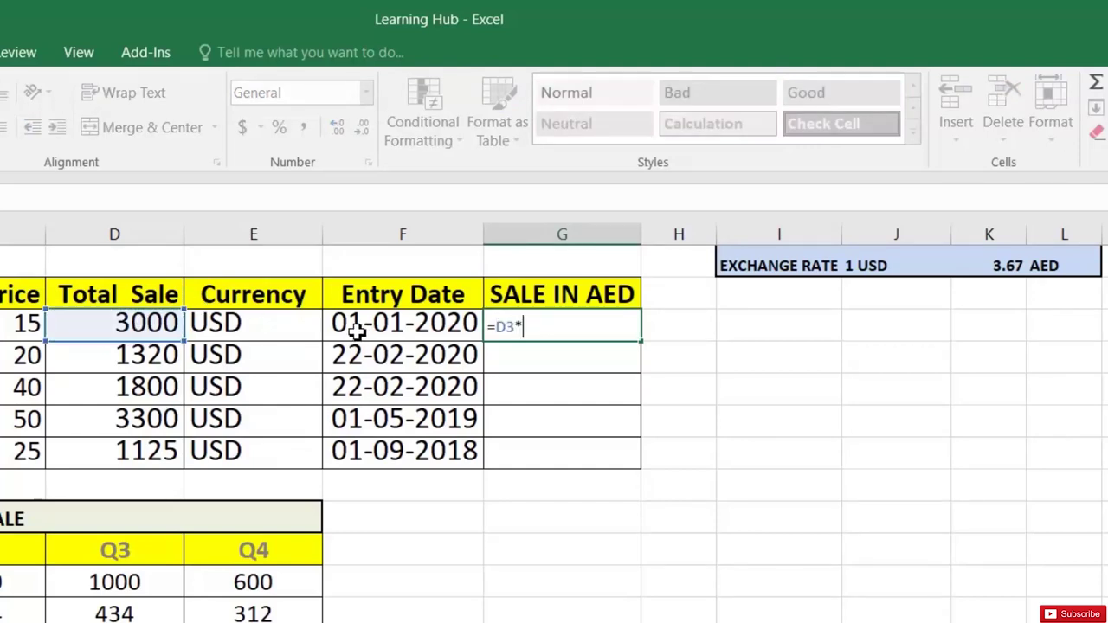
left_click(1013, 266)
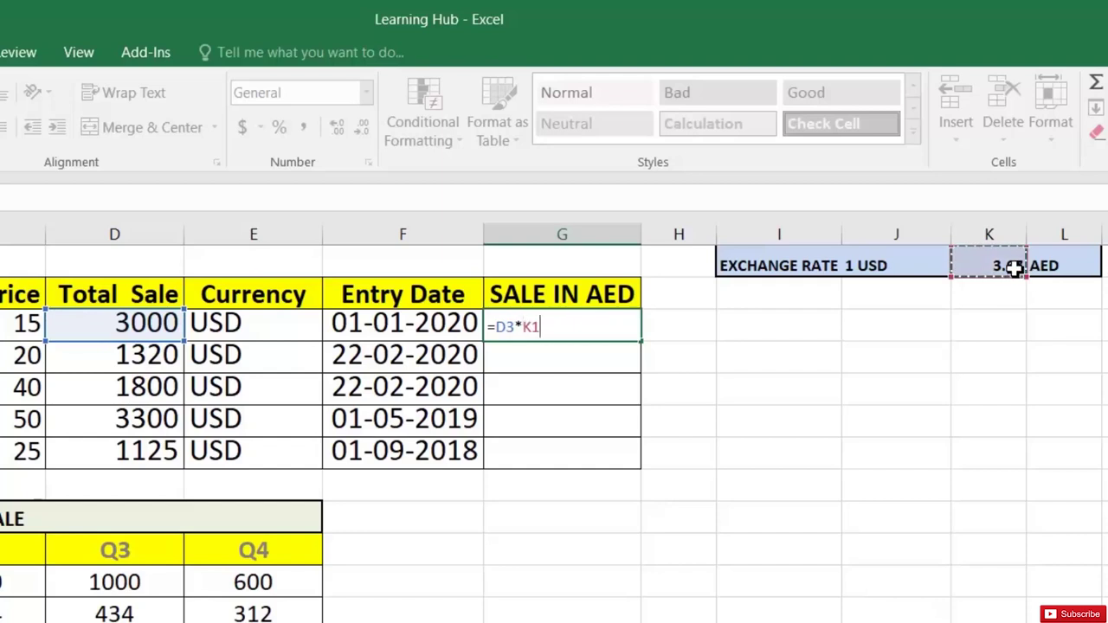
key("Return")
left_click(602, 329)
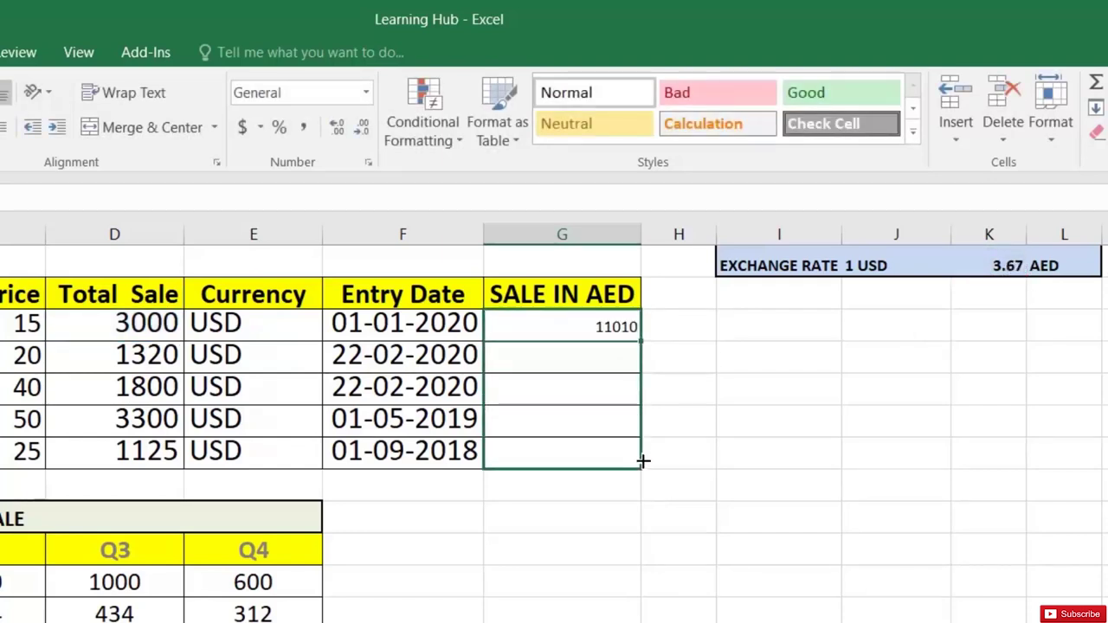
left_click_drag(642, 343, 643, 460)
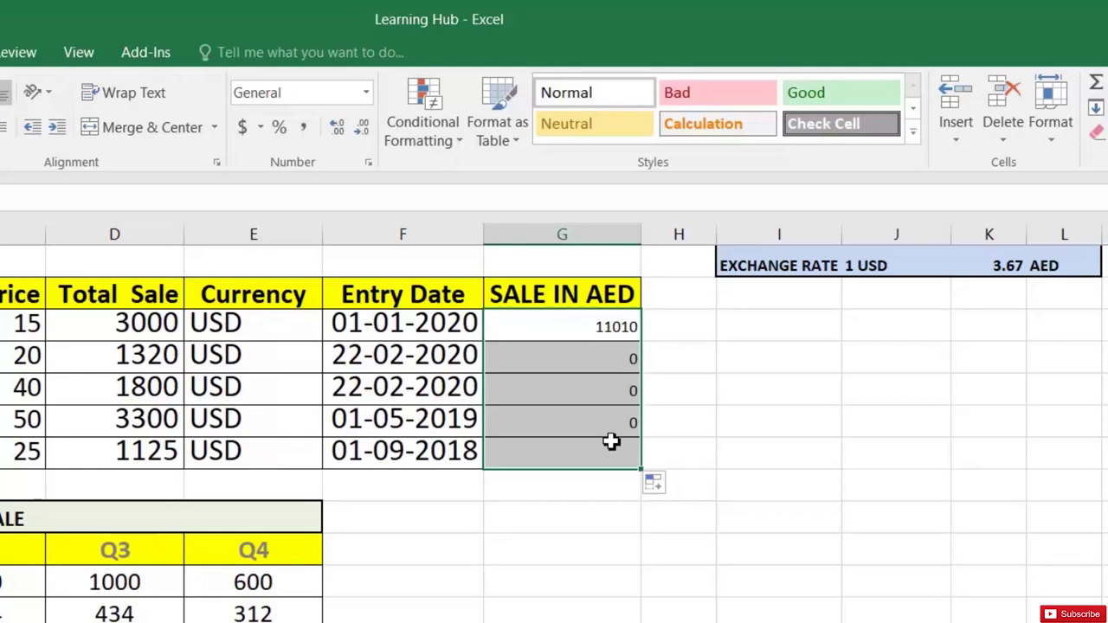
Inspect the references in the copied SALE IN AED formulas G4:G7
left_click(589, 329)
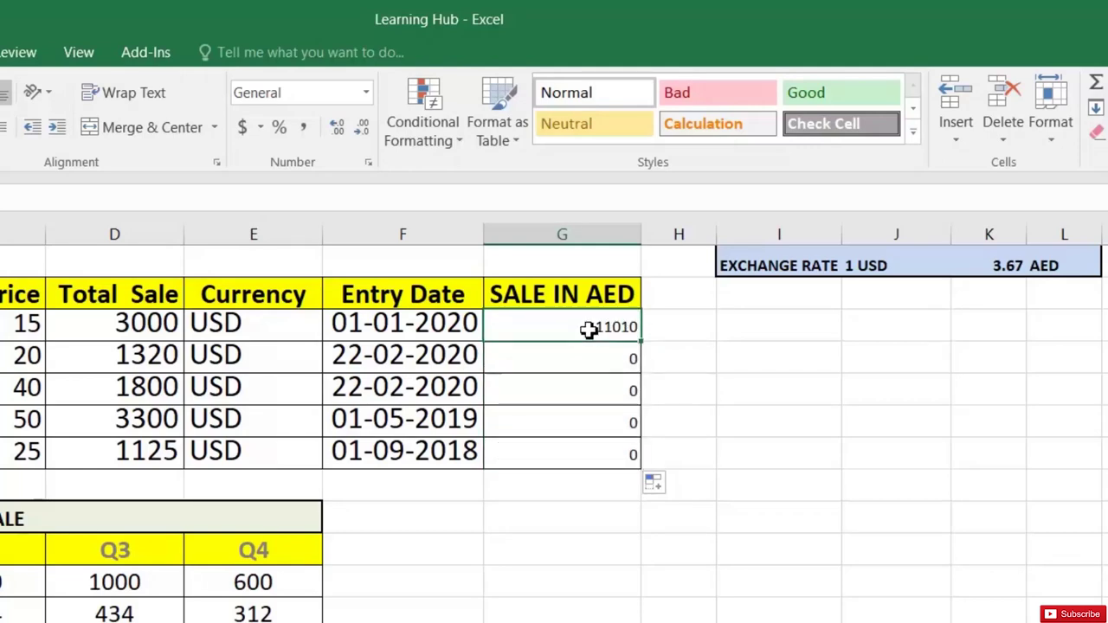
left_click(592, 358)
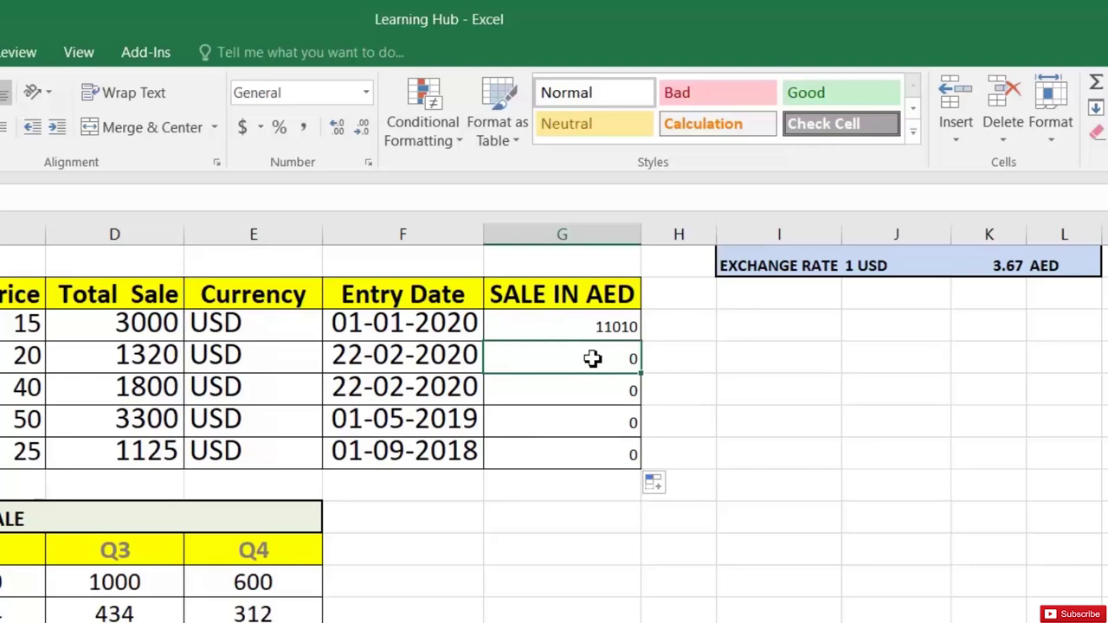
key("F2")
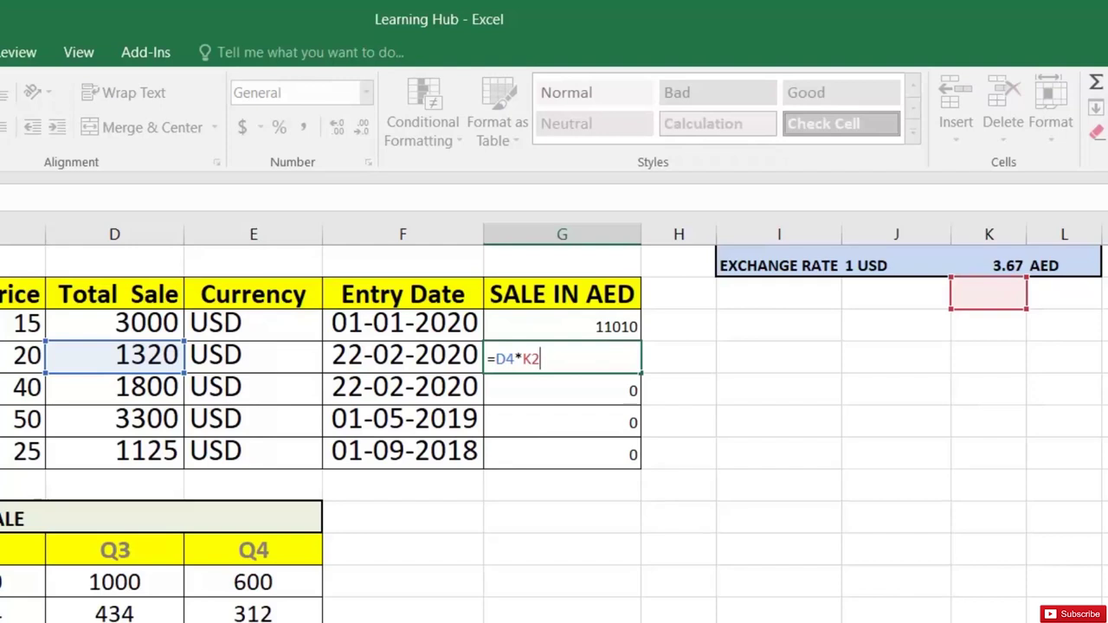
key("Return")
key("F2")
key("Return")
key("F2")
key("Return")
key("F2")
key("Return")
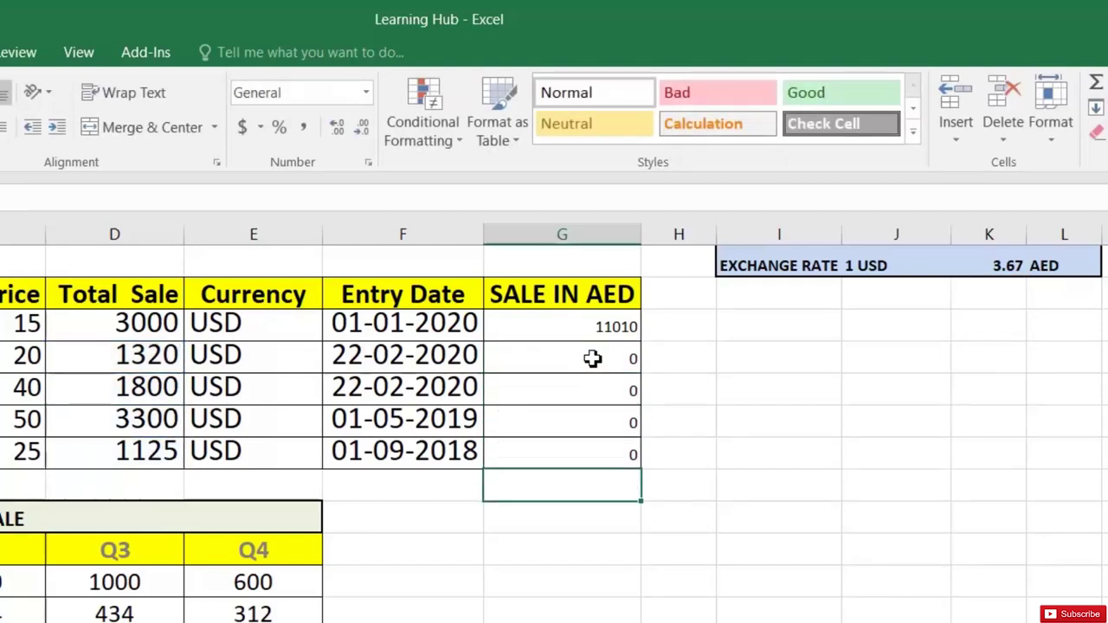
key("Up")
key("F2")
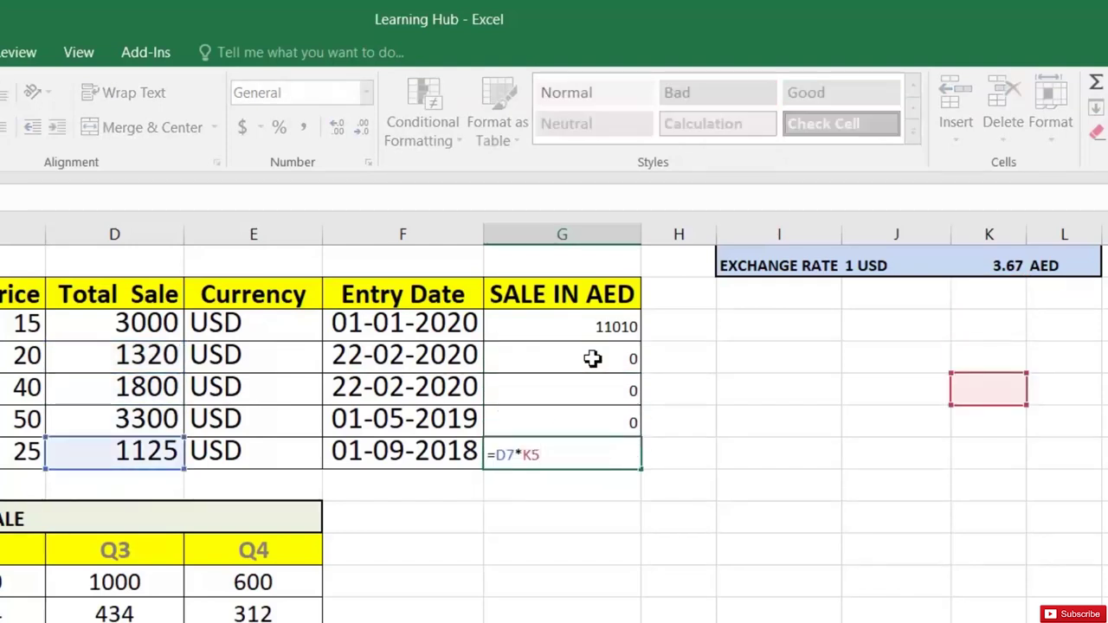
key("Return")
key("Up")
key("Up")
key("Up")
key("Up")
key("Up")
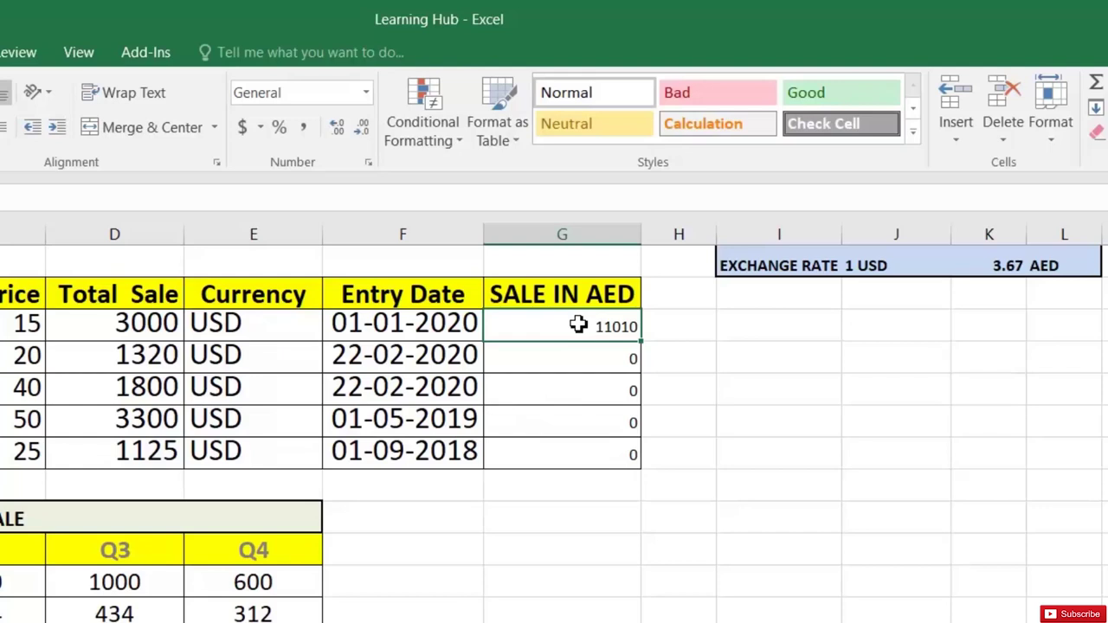
Change G3 to =D3*$K$1 and refill it down the column
double_click(578, 325)
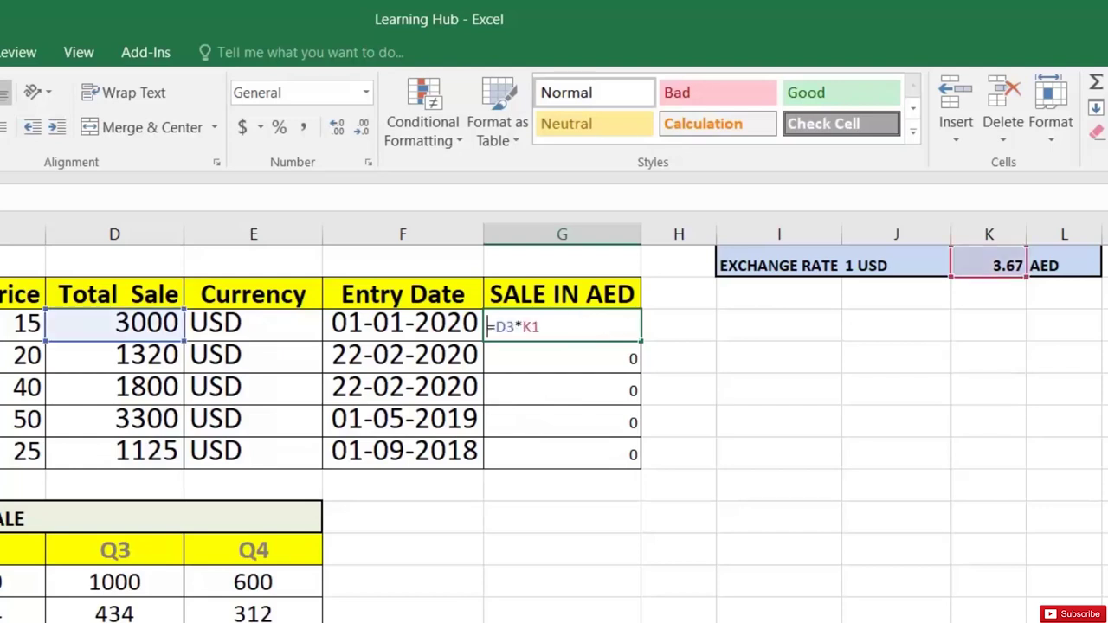
key("Left")
key("Left")
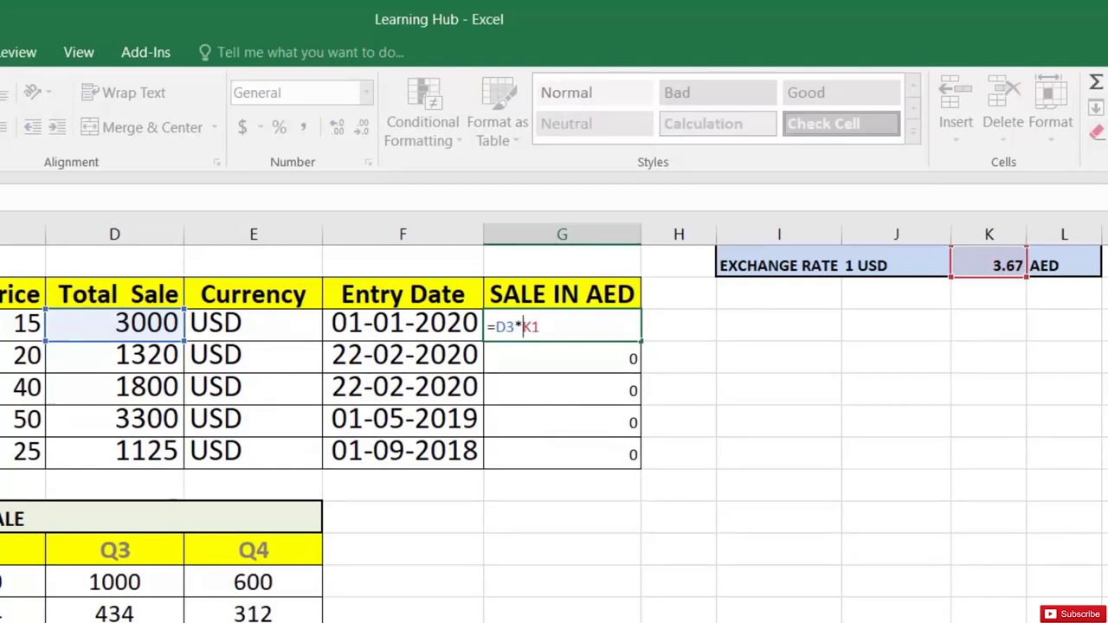
key("F4")
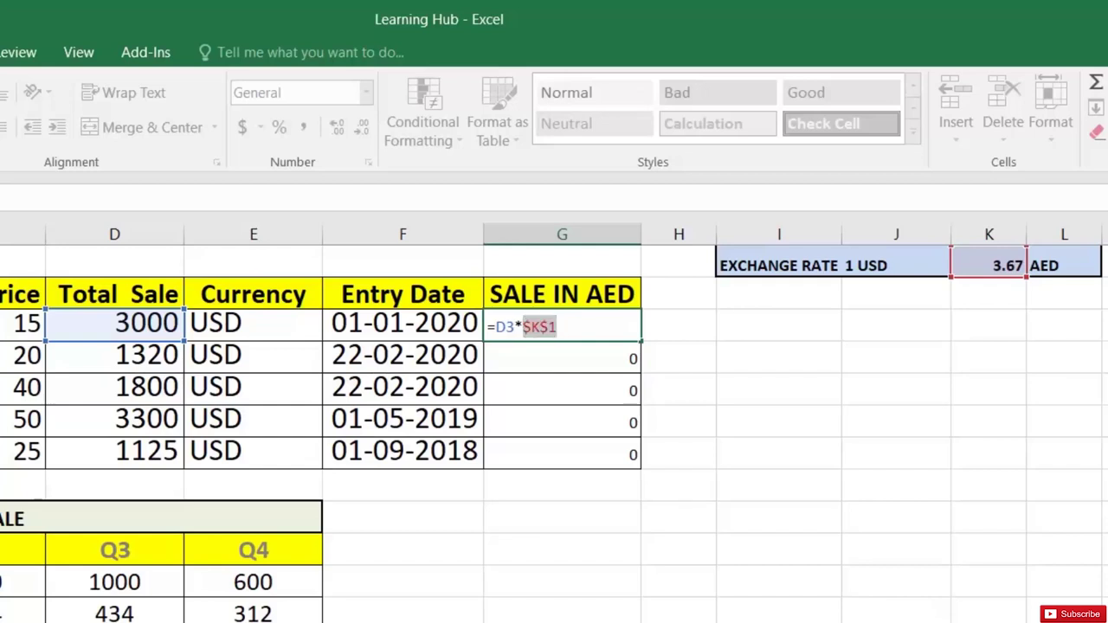
key("Return")
left_click(574, 323)
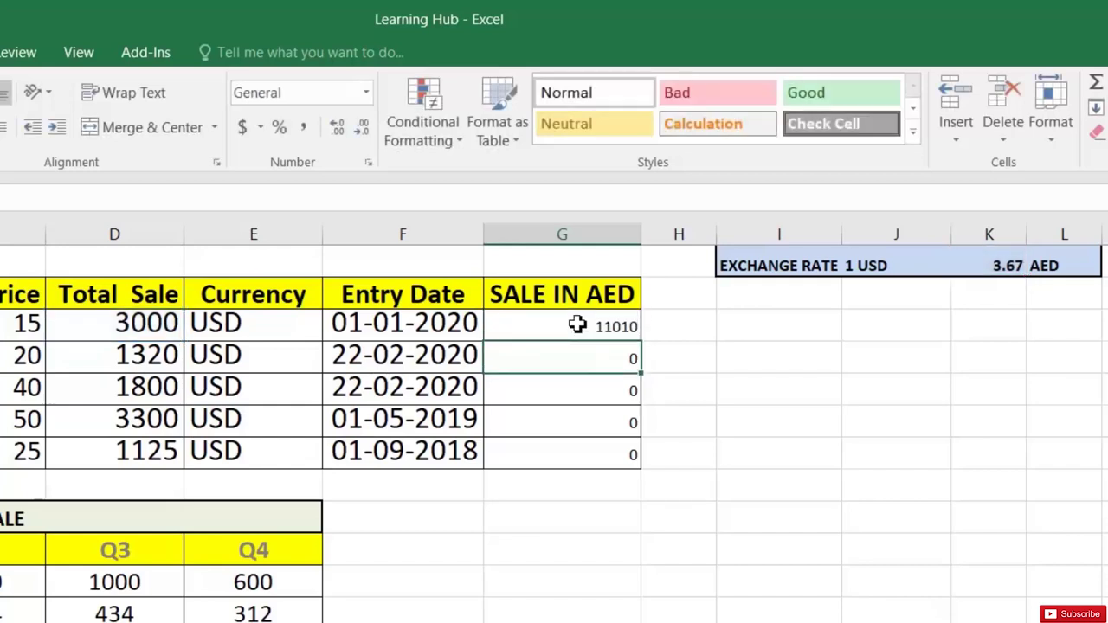
double_click(646, 345)
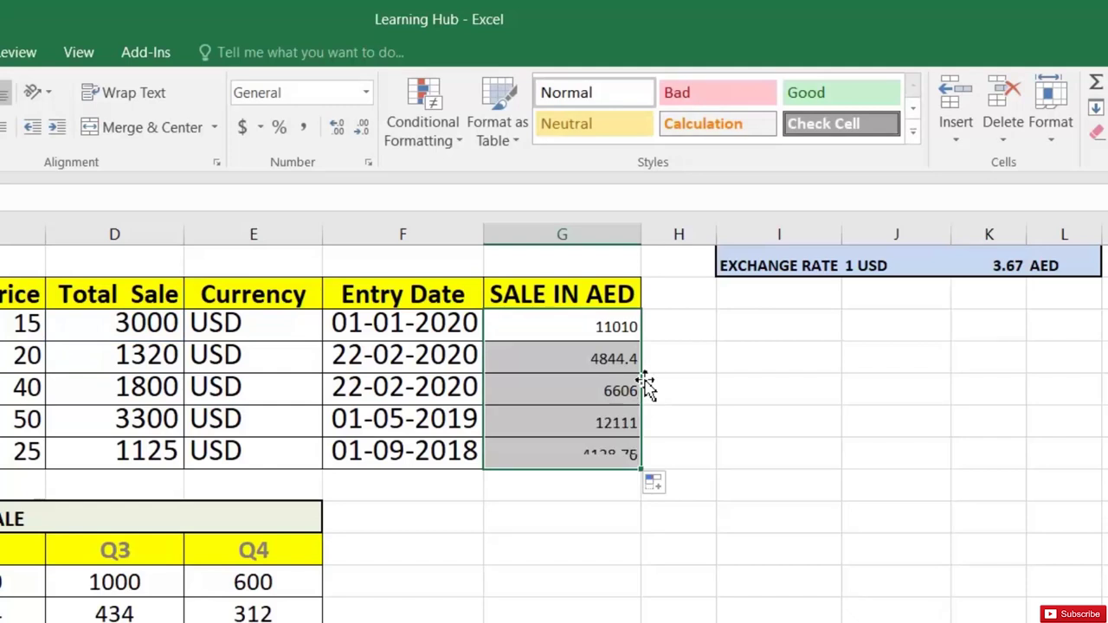
Verify the AED results 11010 through 4128.75, refilling the column once more
left_click(602, 386)
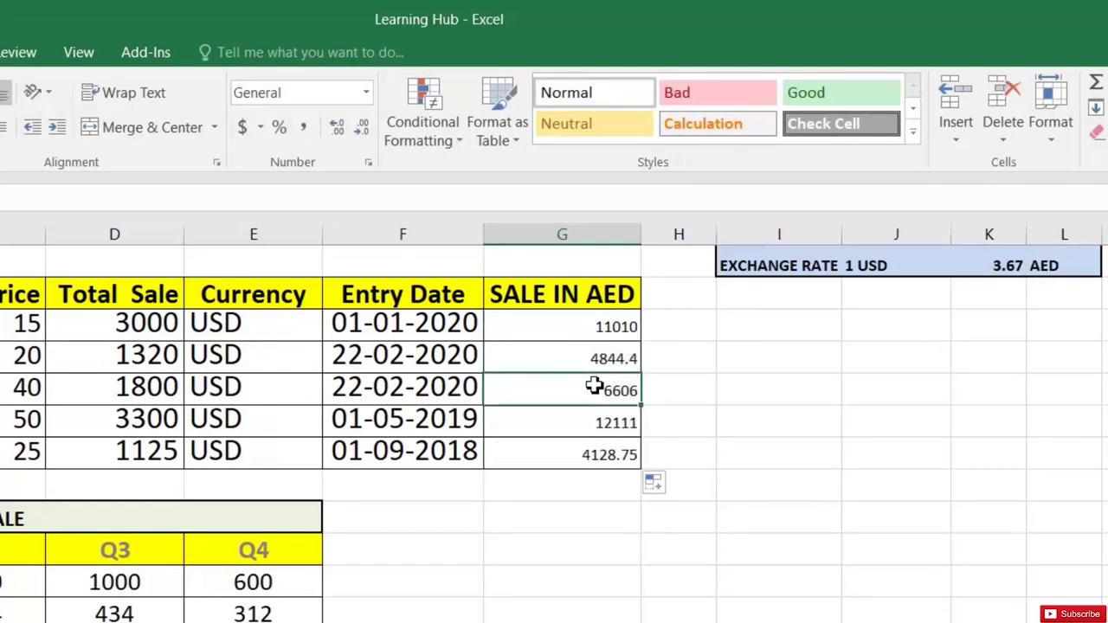
left_click(603, 419)
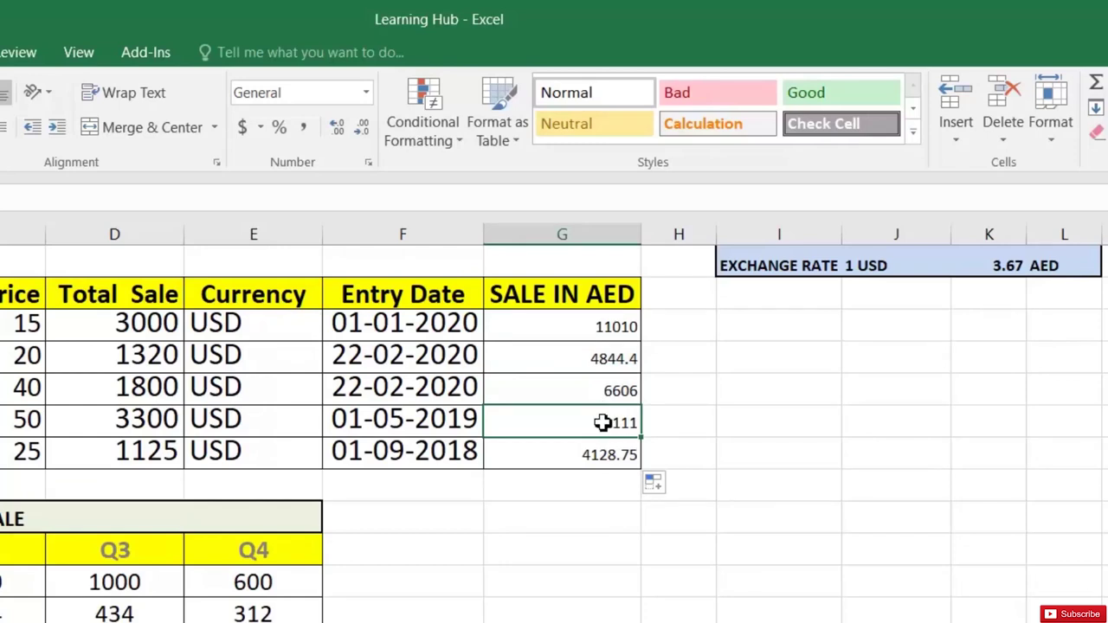
double_click(603, 422)
key("Escape")
left_click(575, 325)
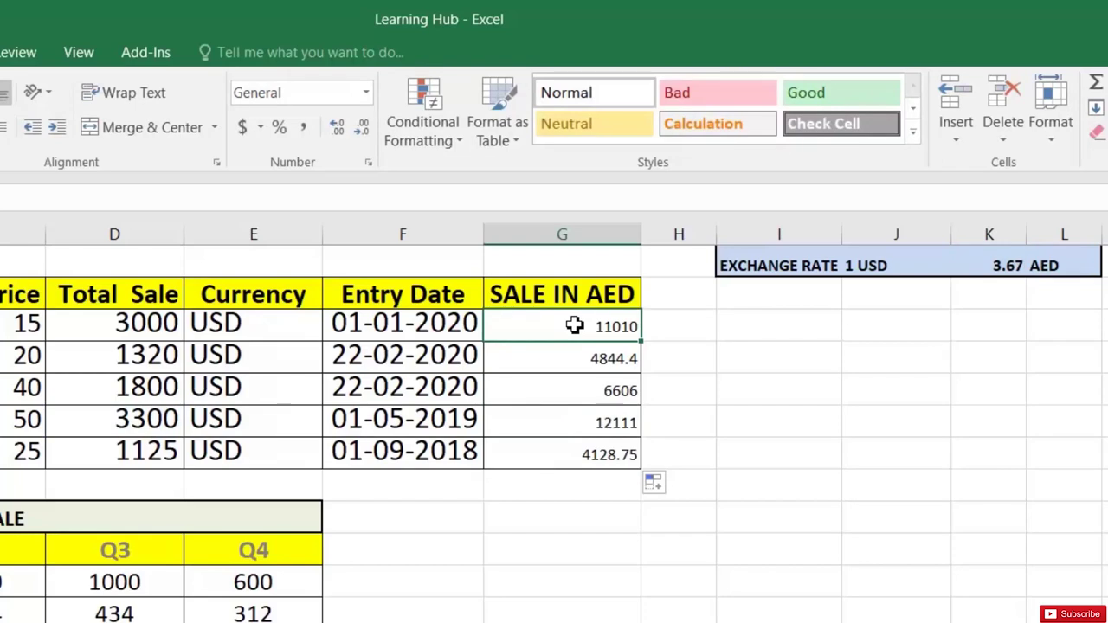
double_click(575, 326)
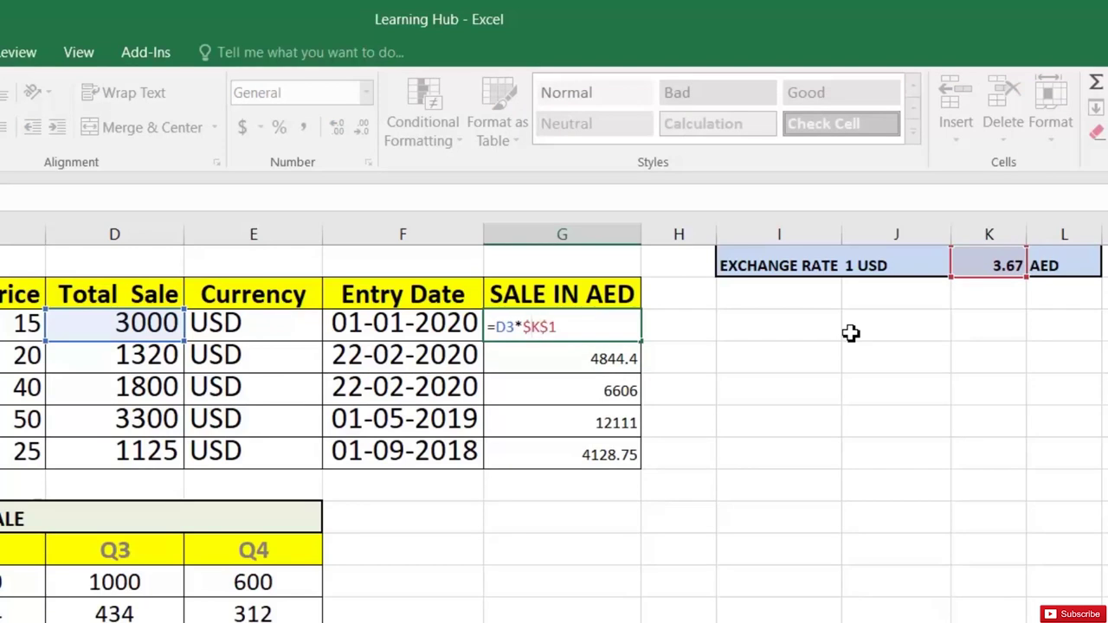
key("Return")
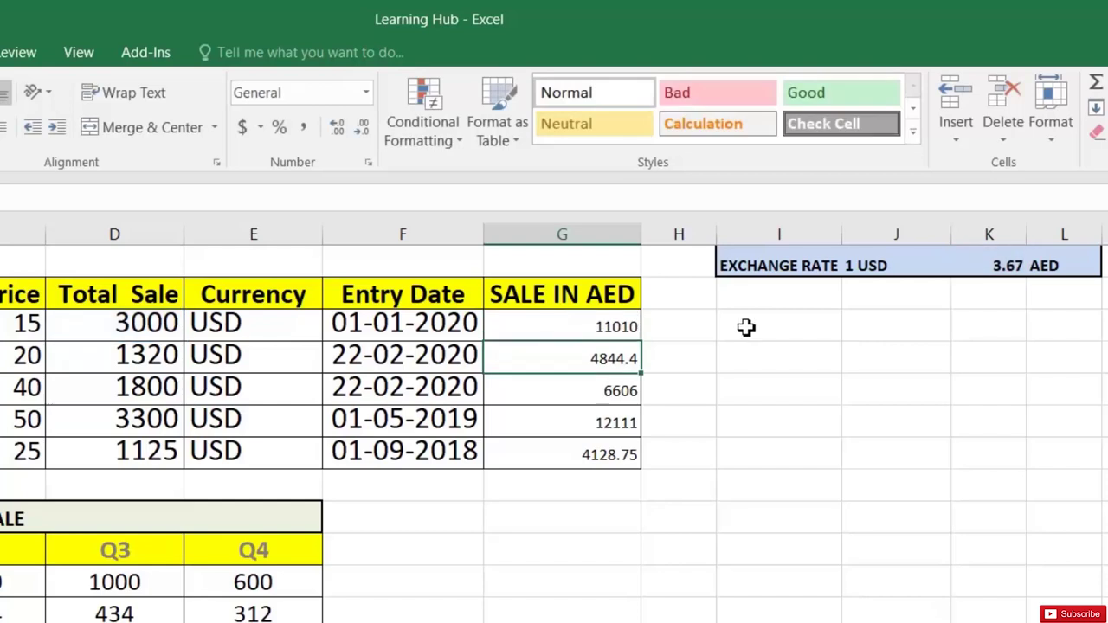
left_click(588, 324)
double_click(643, 345)
left_click(604, 357)
left_click(604, 421)
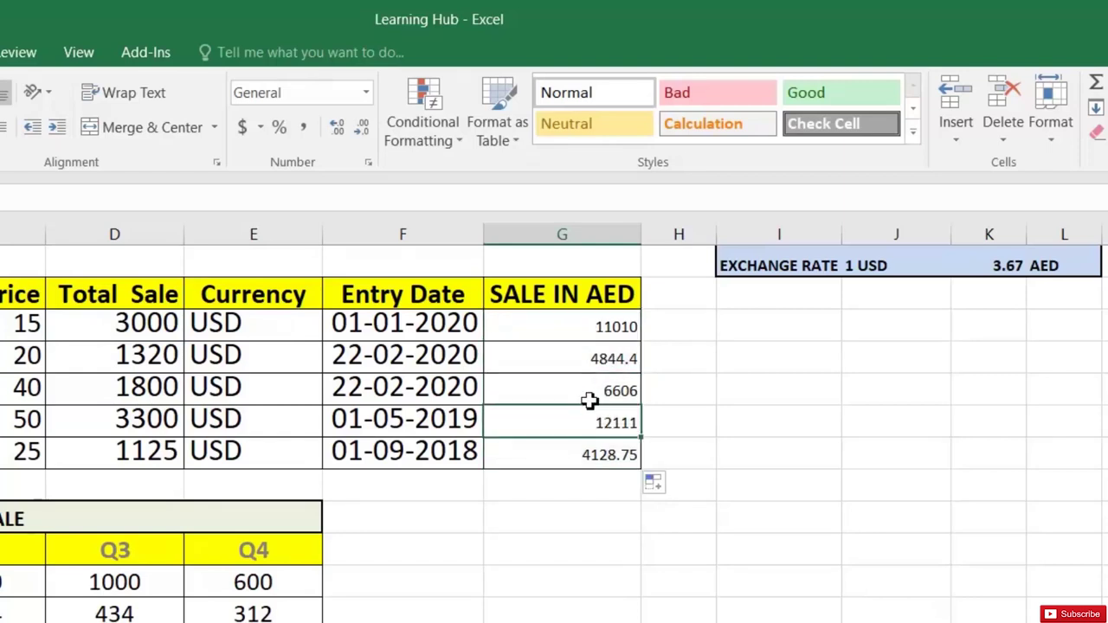
double_click(589, 391)
key("Escape")
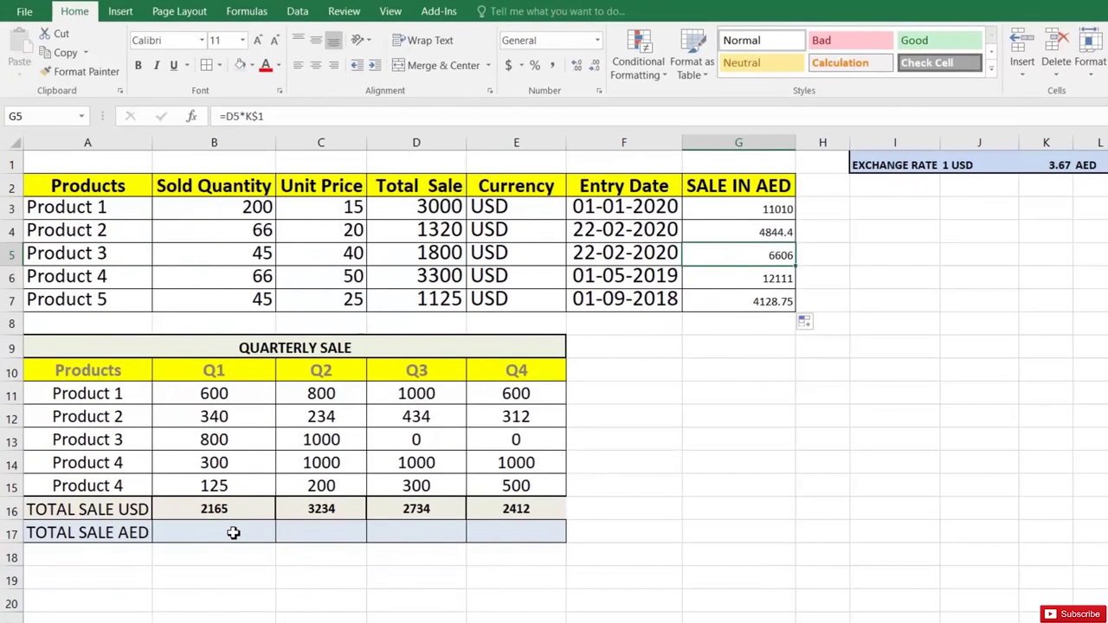
Enter =B16*$K1 in B17 to convert the Q1 total to AED
left_click(233, 532)
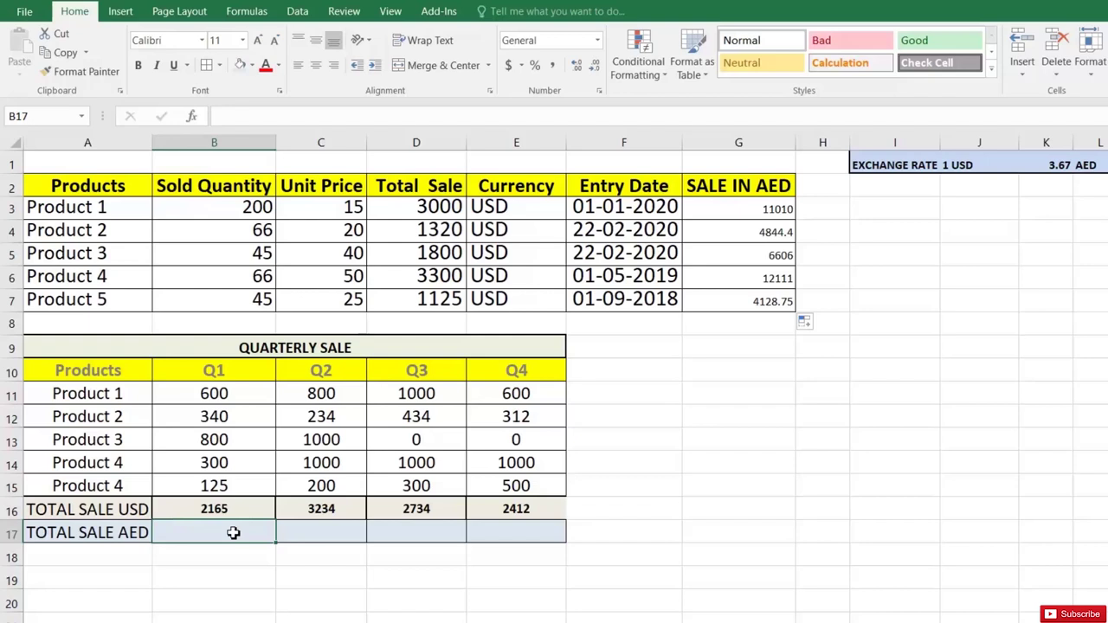
key("F2")
type("=")
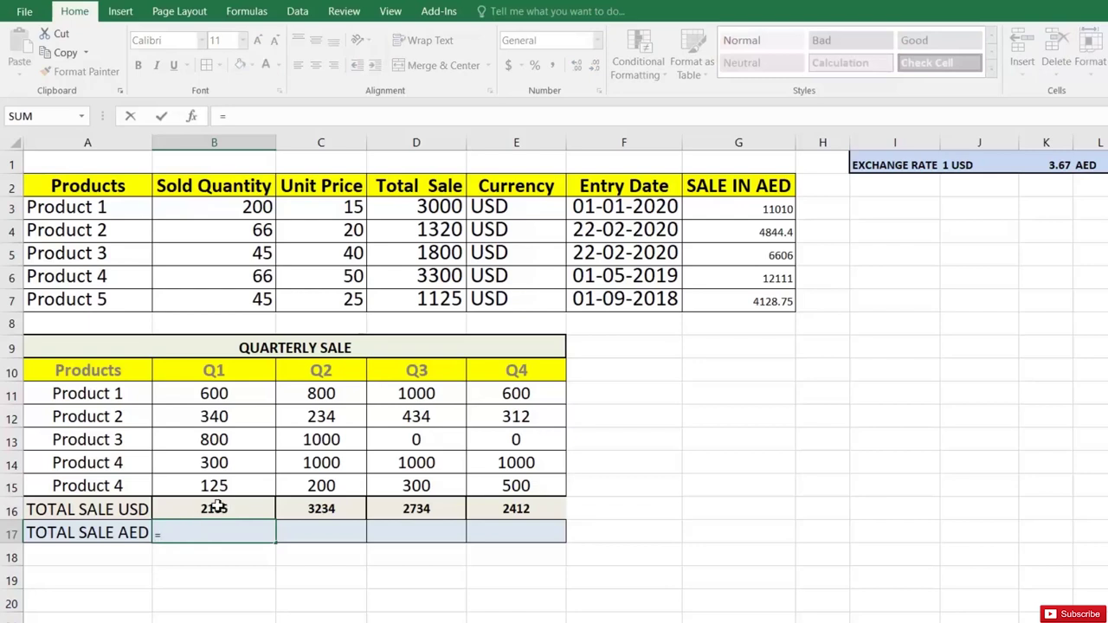
left_click(214, 510)
type("*")
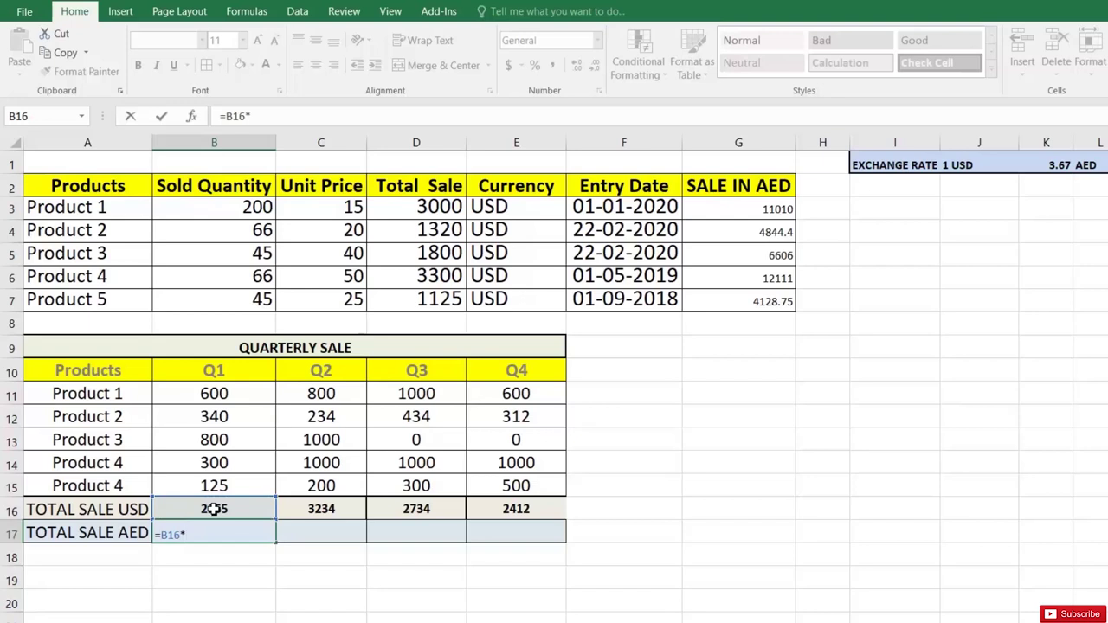
type("$K")
type("1")
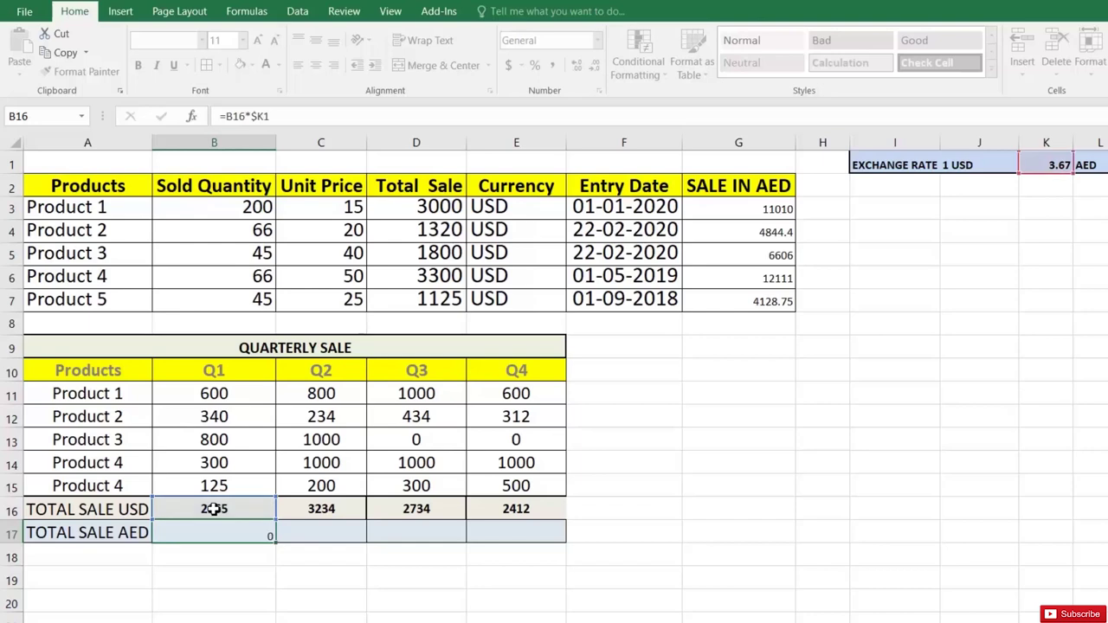
key("ctrl+Return")
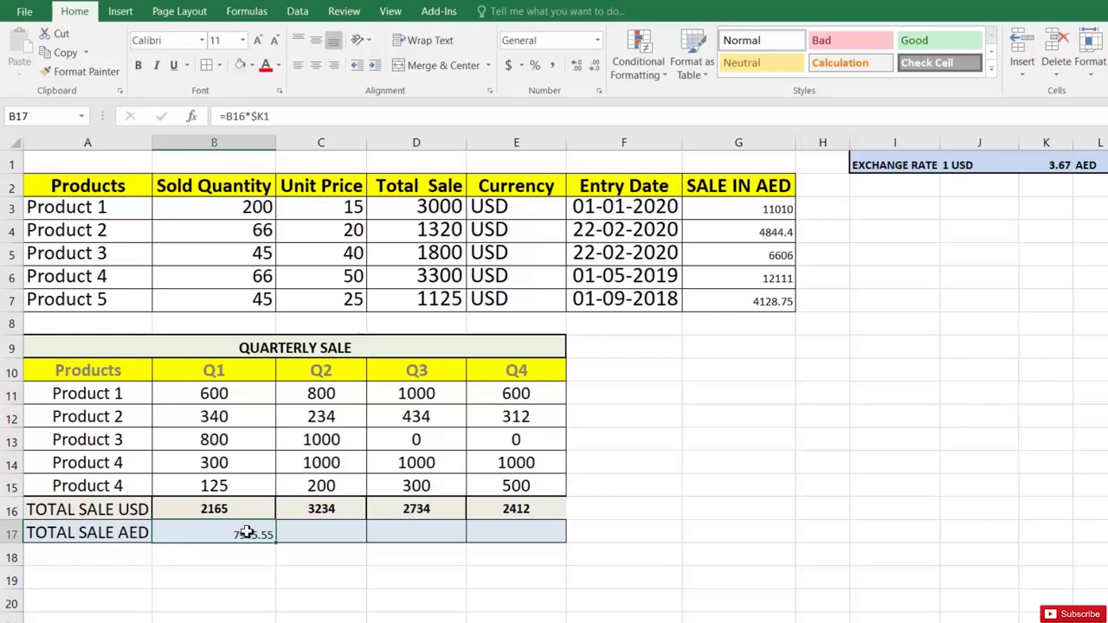
double_click(247, 532)
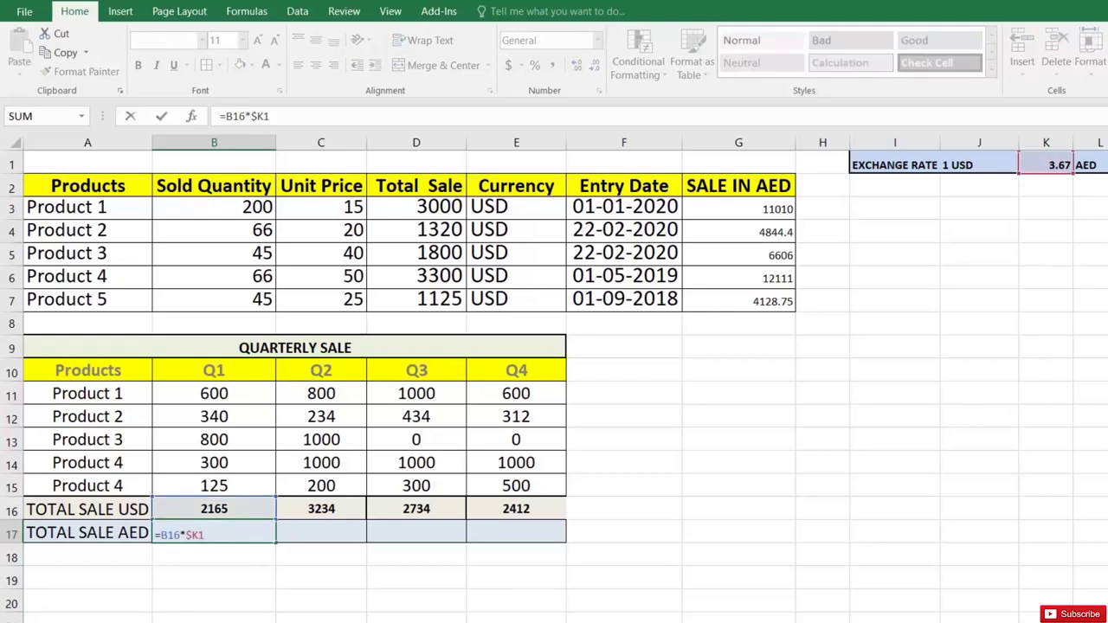
key("shift+Left")
key("Return")
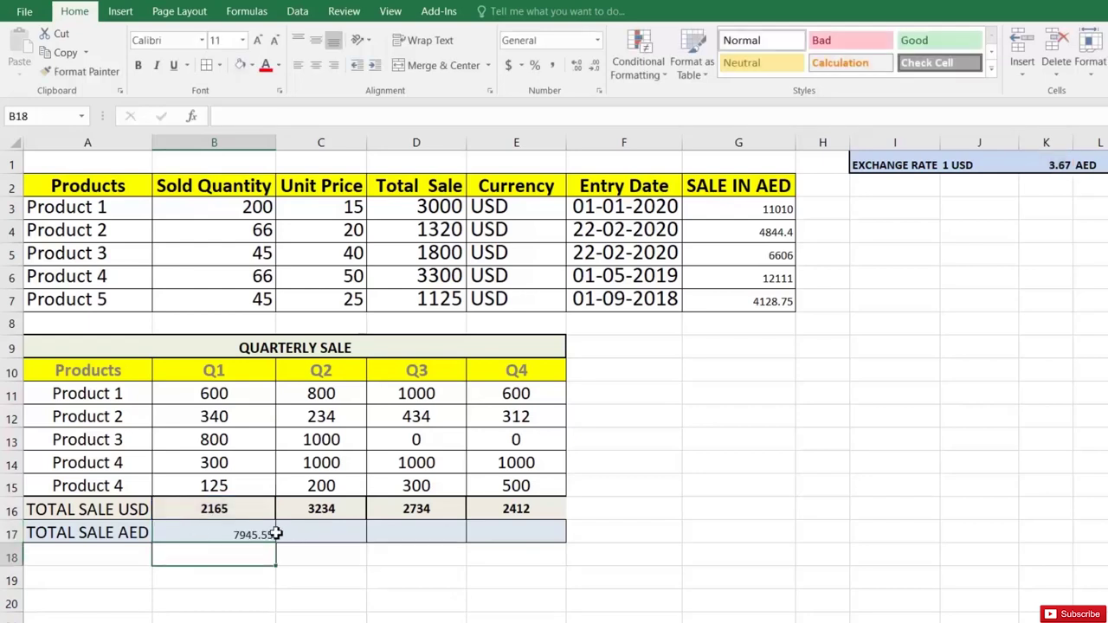
Fill the B17 formula across to E17 and check each copied formula's references
left_click(270, 537)
left_click_drag(276, 543, 535, 559)
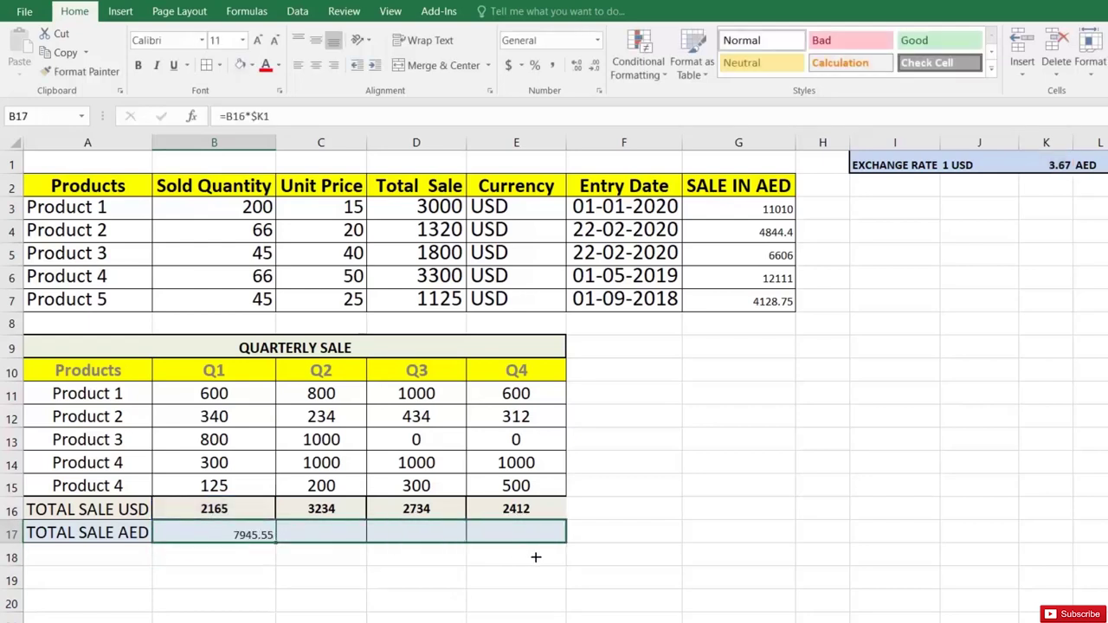
left_click(349, 538)
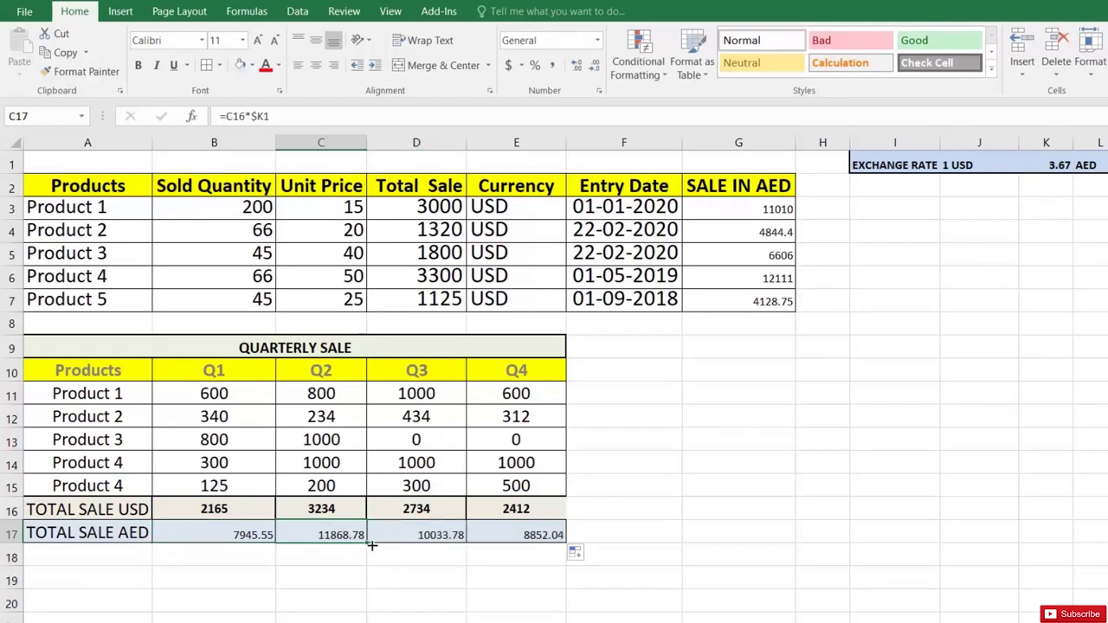
key("F2")
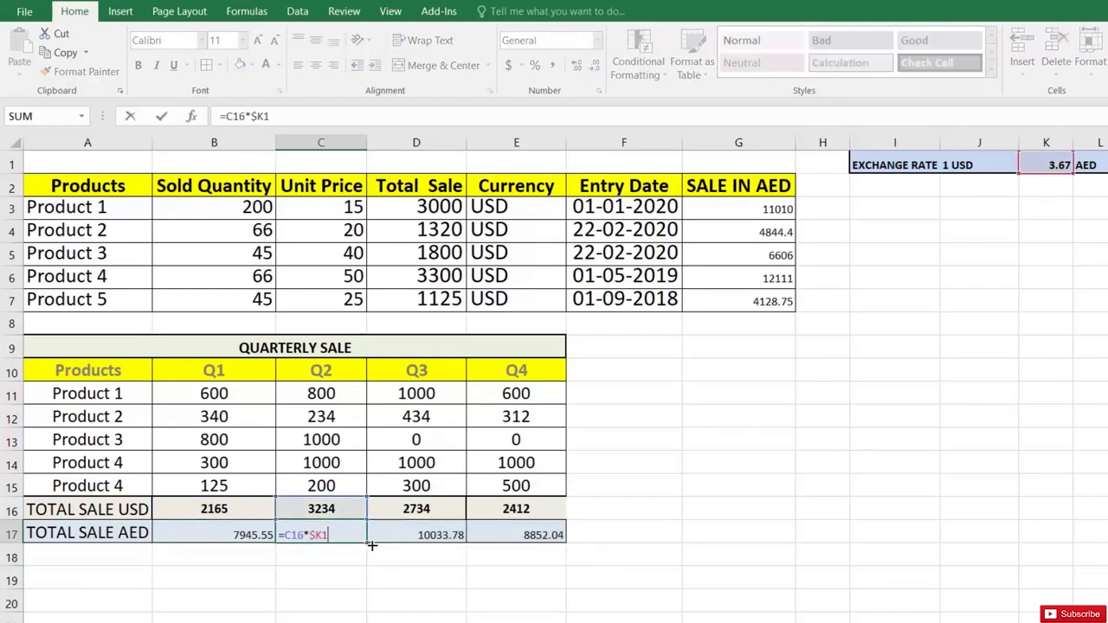
key("Escape")
double_click(371, 541)
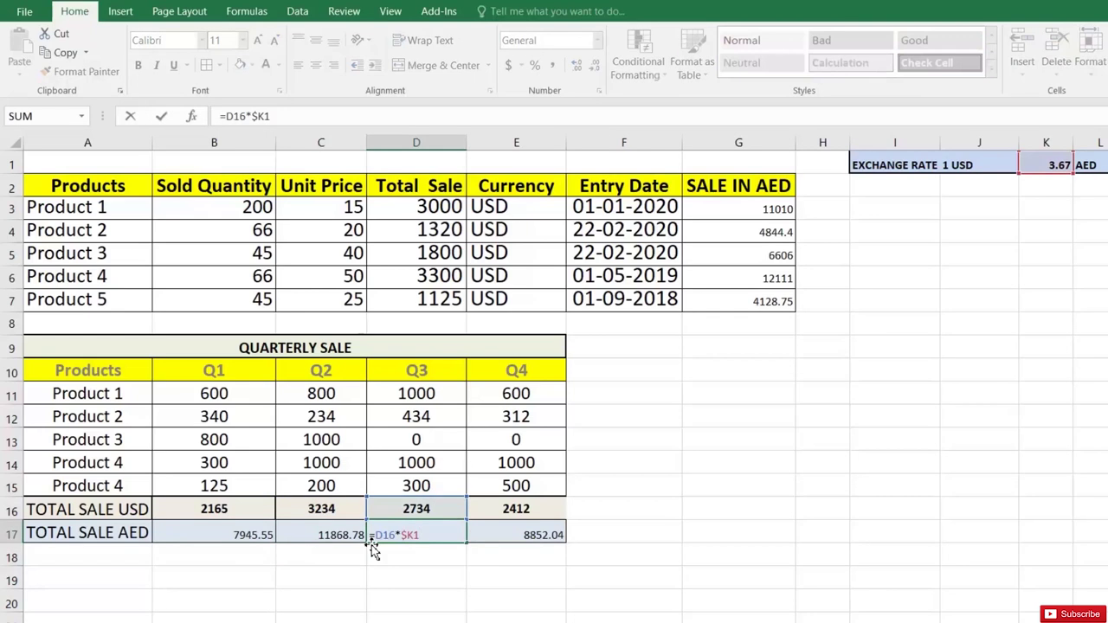
key("Escape")
key("Right")
key("F2")
key("Escape")
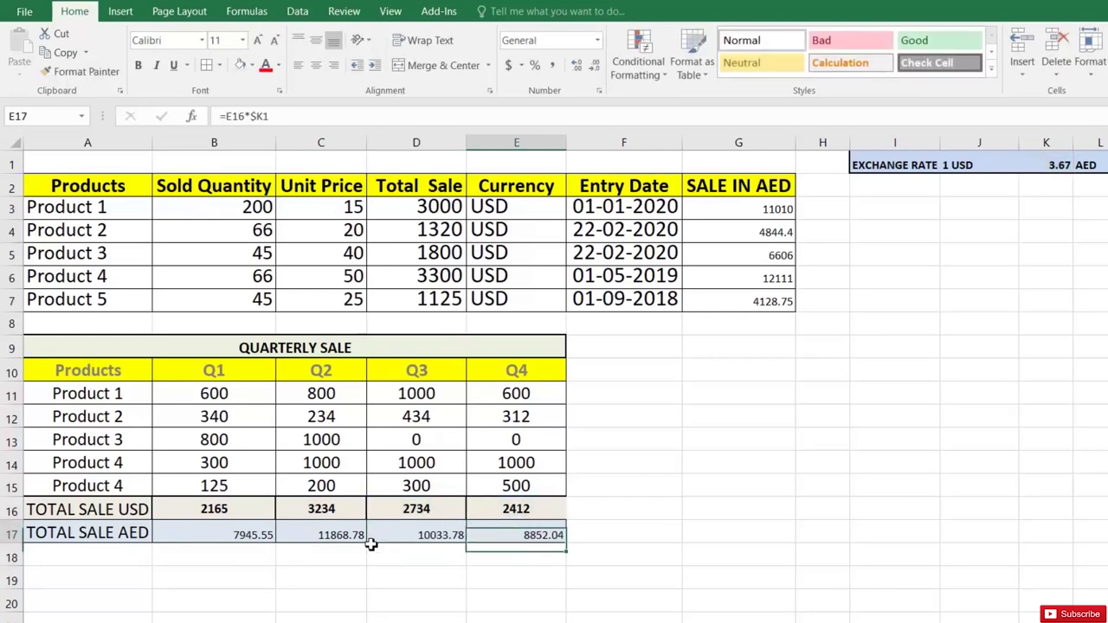
key("Left")
key("Left")
key("Left")
key("F2")
key("Escape")
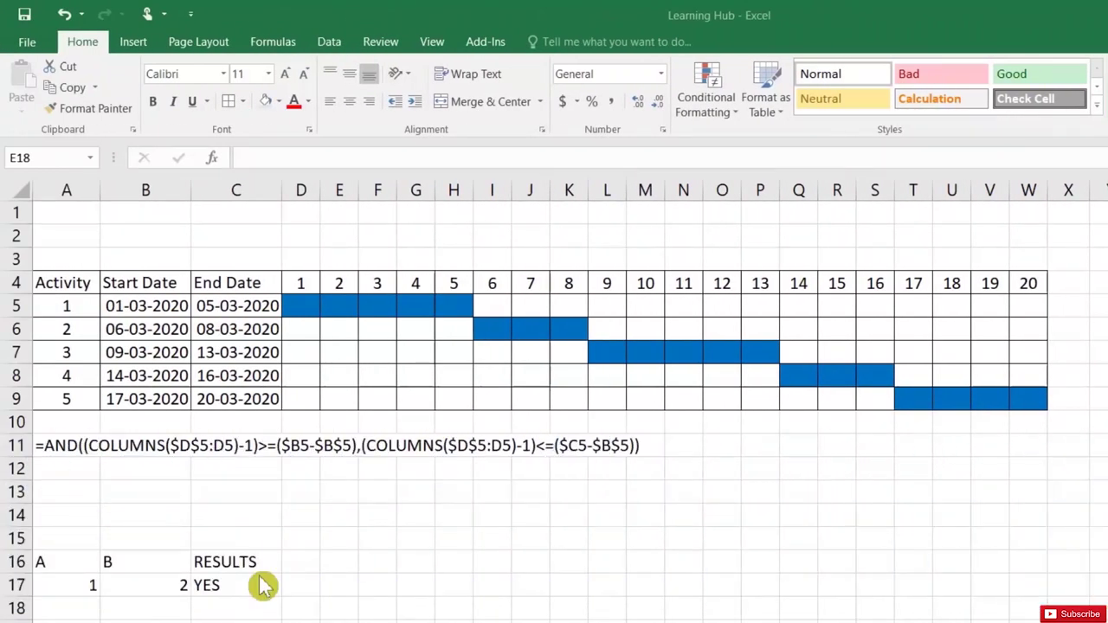
Review A17=1, B17=2 and the IF formula in C17
left_click(63, 567)
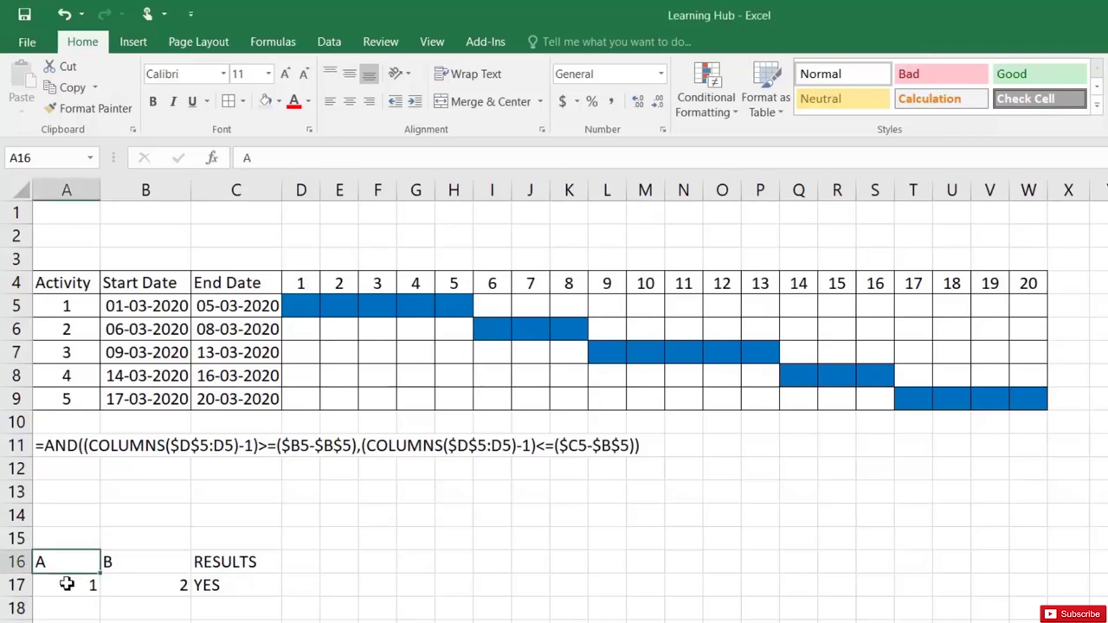
left_click(67, 579)
left_click(132, 582)
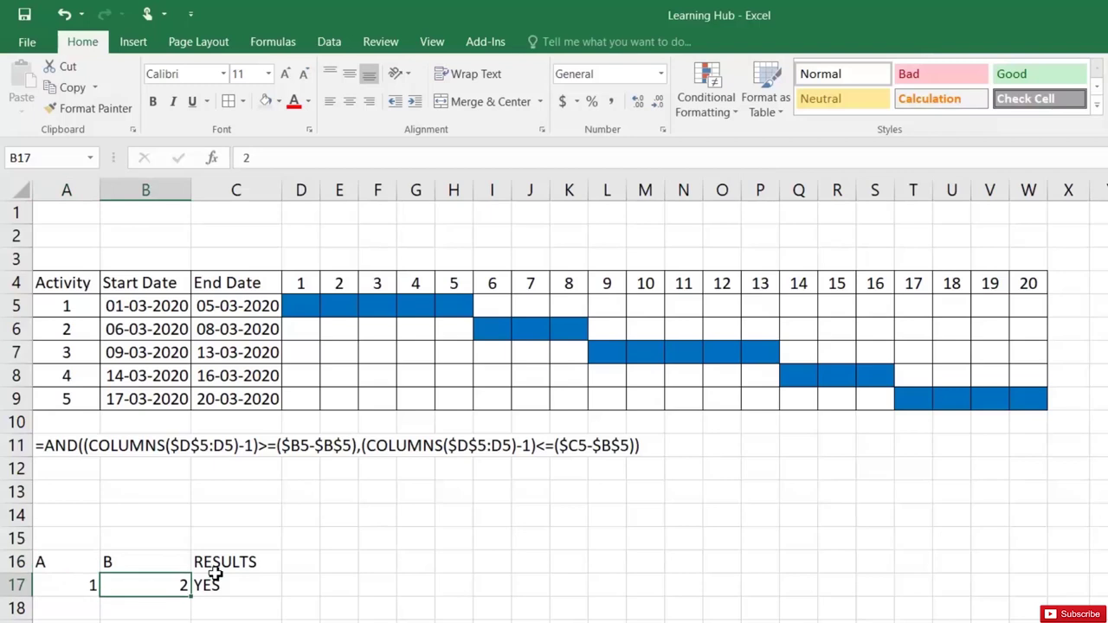
left_click(225, 584)
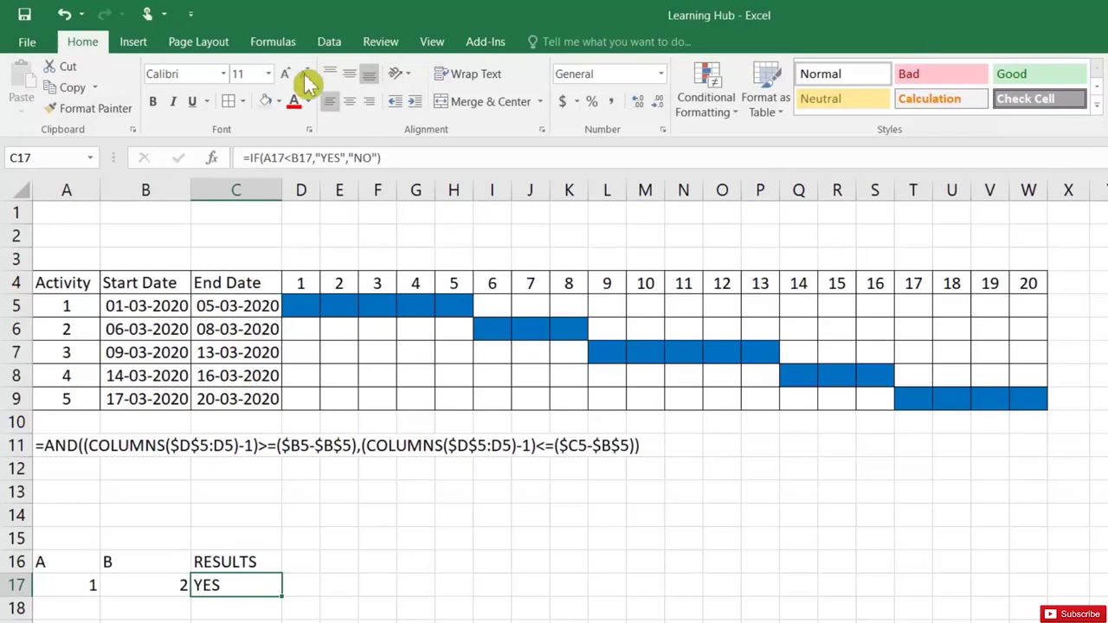
Step through Evaluate Formula on C17 until it resolves to YES
left_click(273, 43)
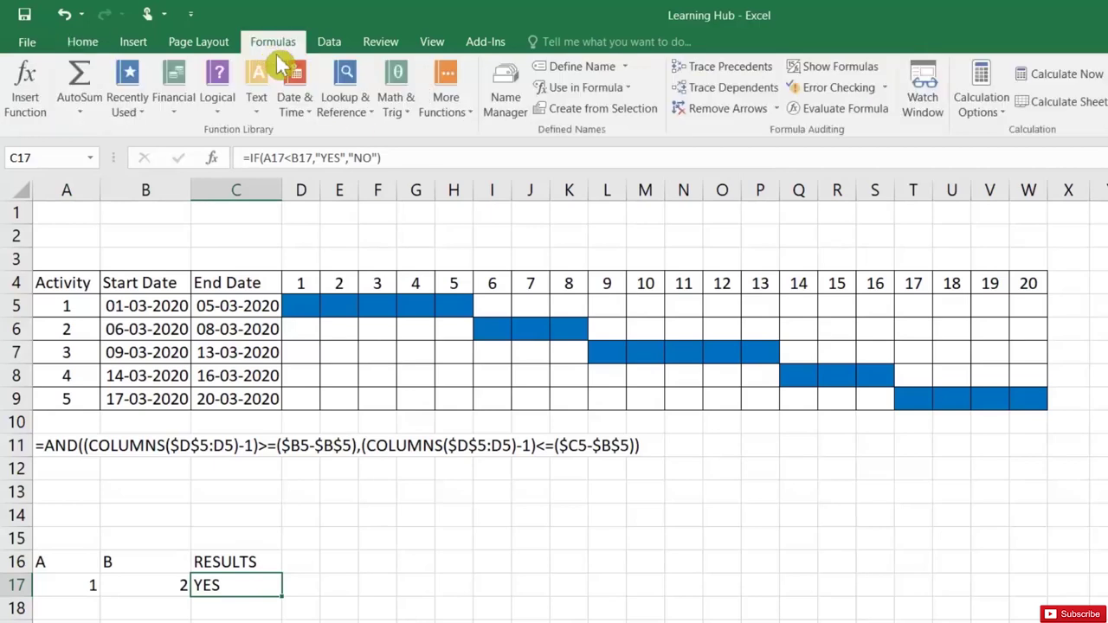
left_click(848, 121)
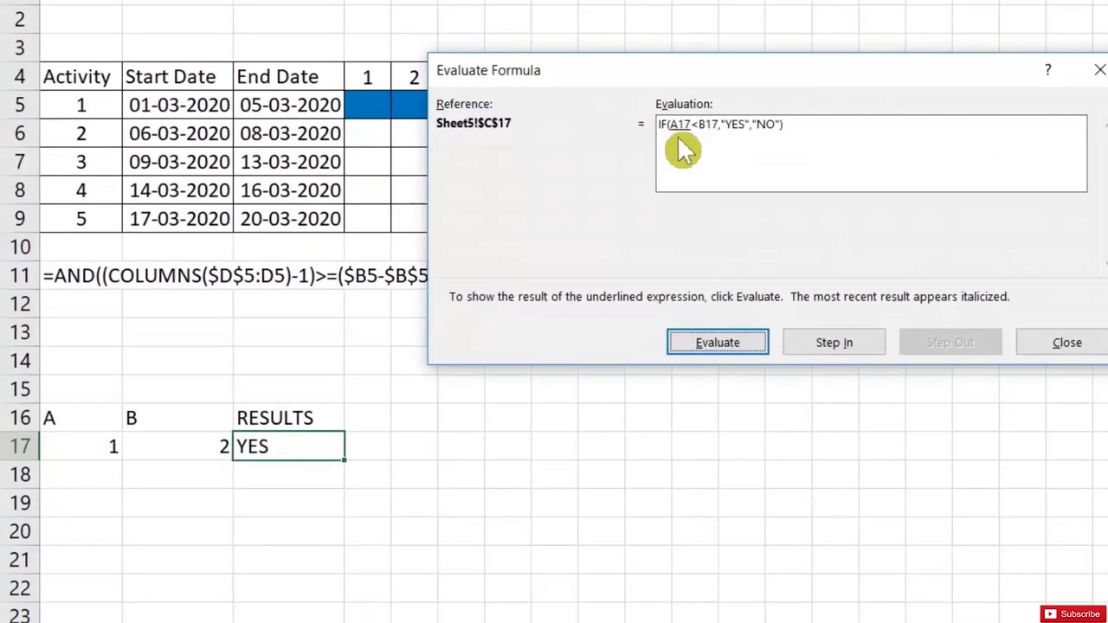
left_click(738, 347)
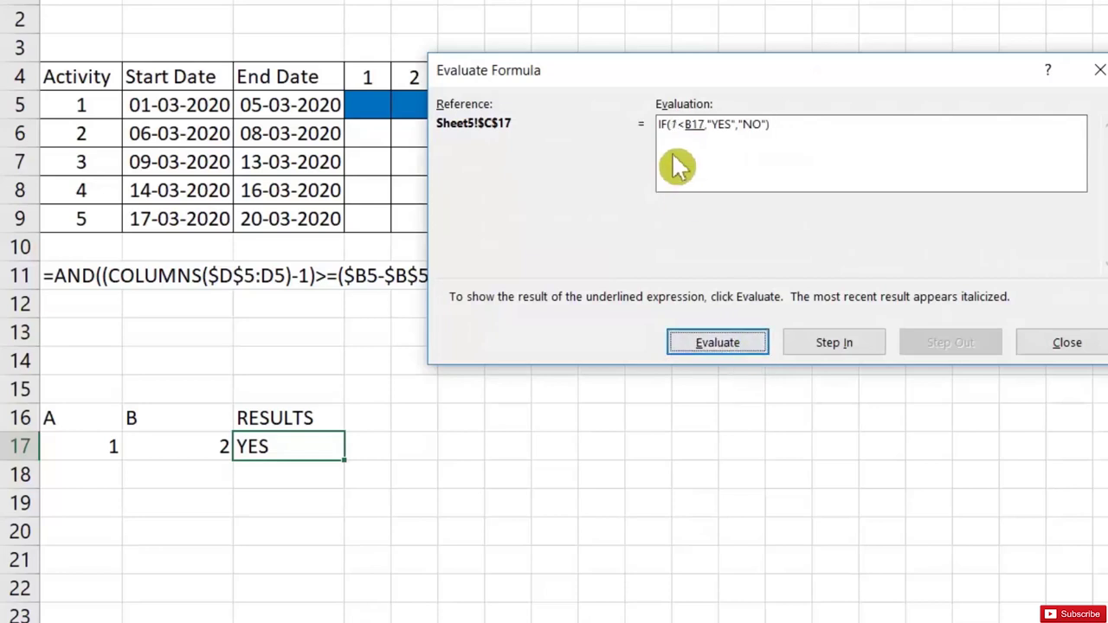
left_click(720, 348)
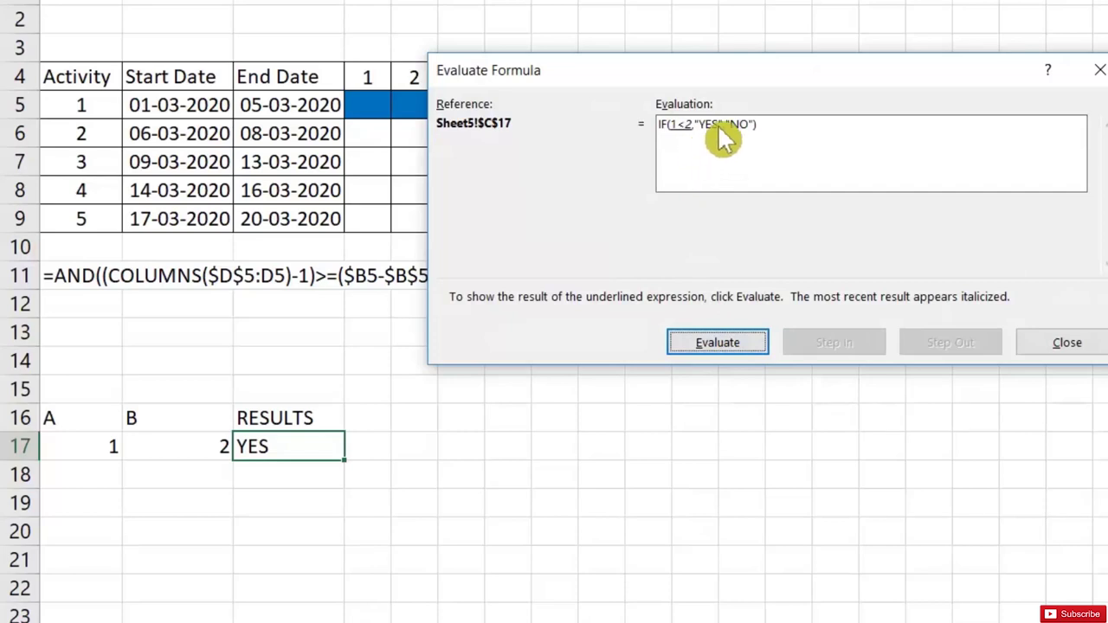
left_click(723, 342)
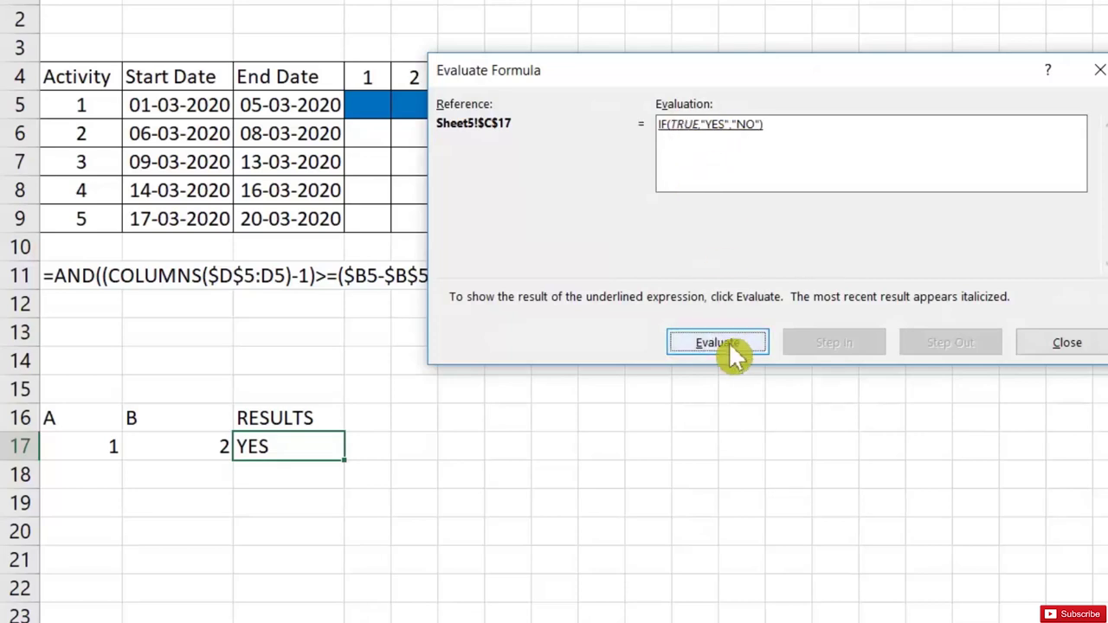
left_click(728, 341)
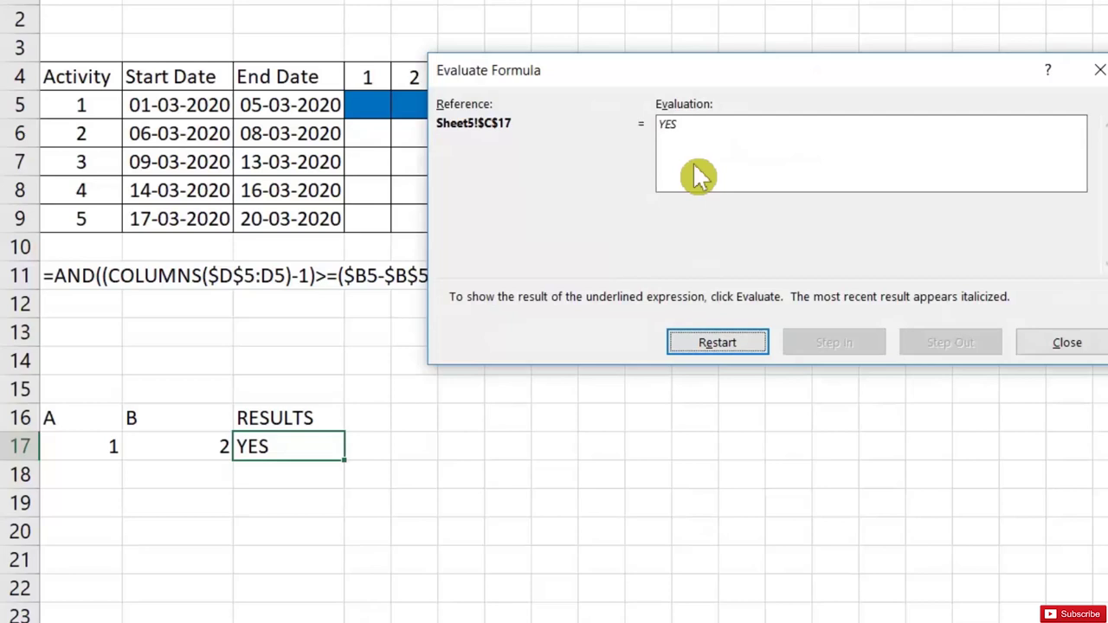
left_click(1065, 343)
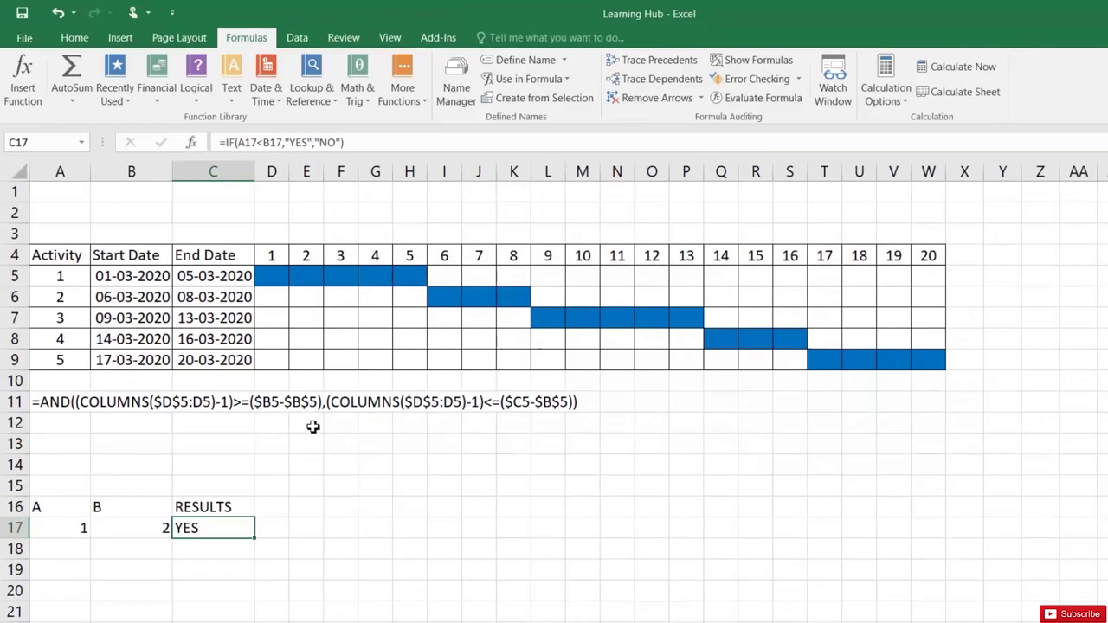
left_click(48, 401)
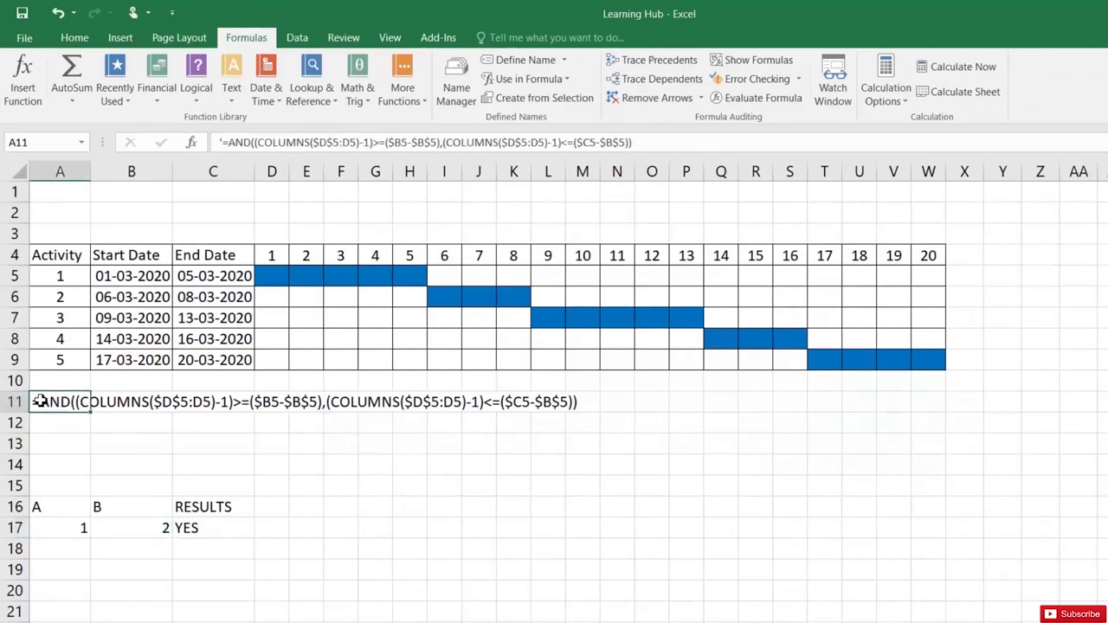
mouse_move(70, 256)
left_mouse_down()
mouse_move(448, 332)
mouse_move(861, 359)
left_mouse_up()
left_click(306, 360)
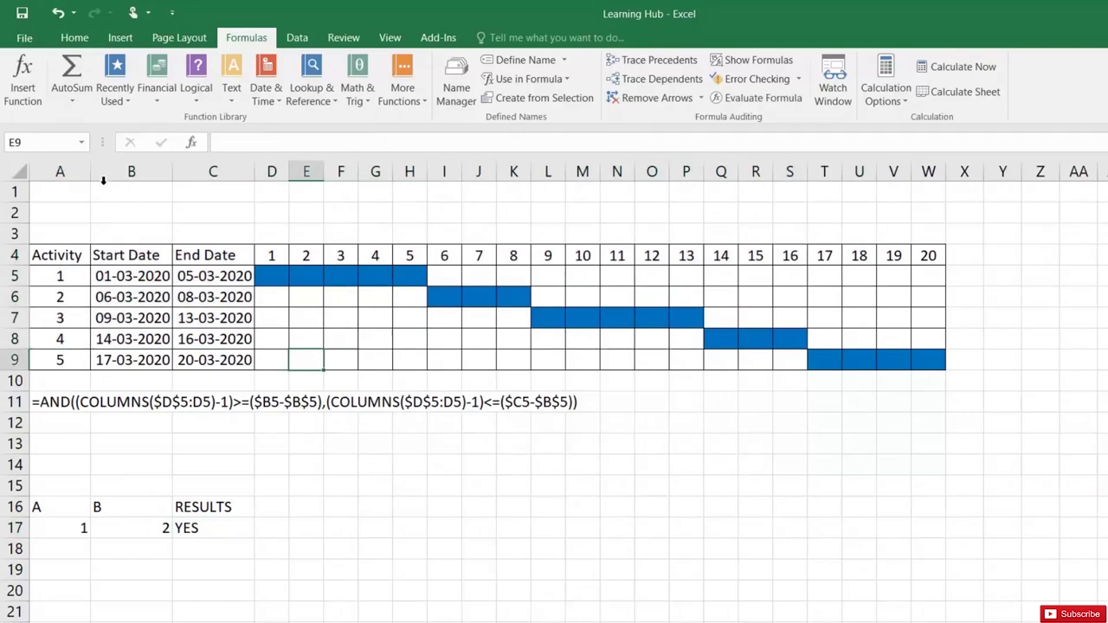
left_click(75, 37)
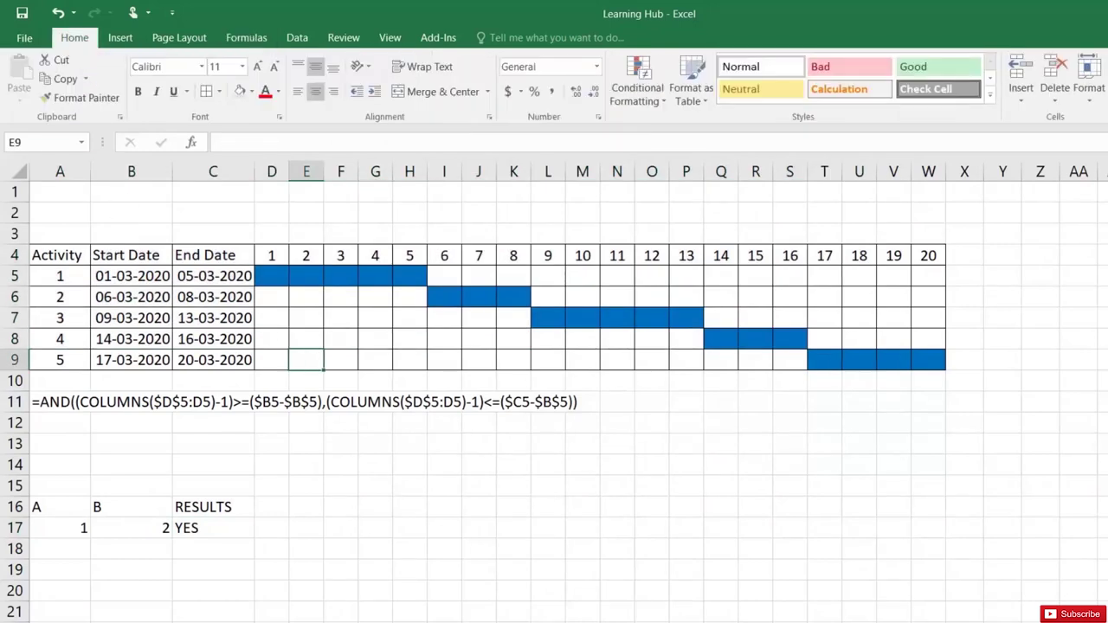
left_click(625, 99)
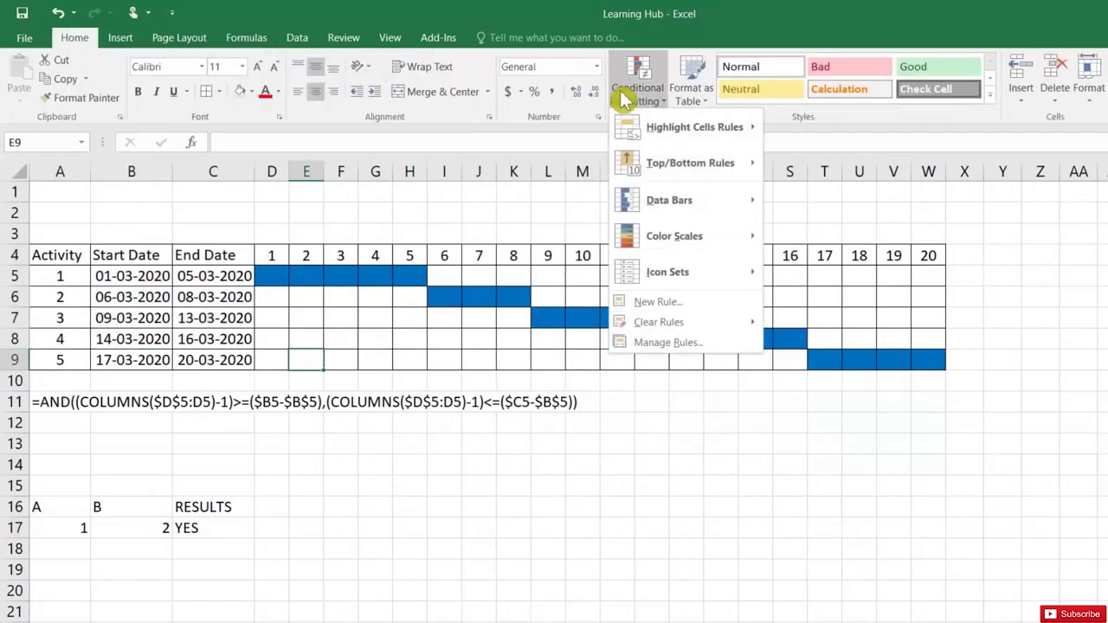
left_click(668, 345)
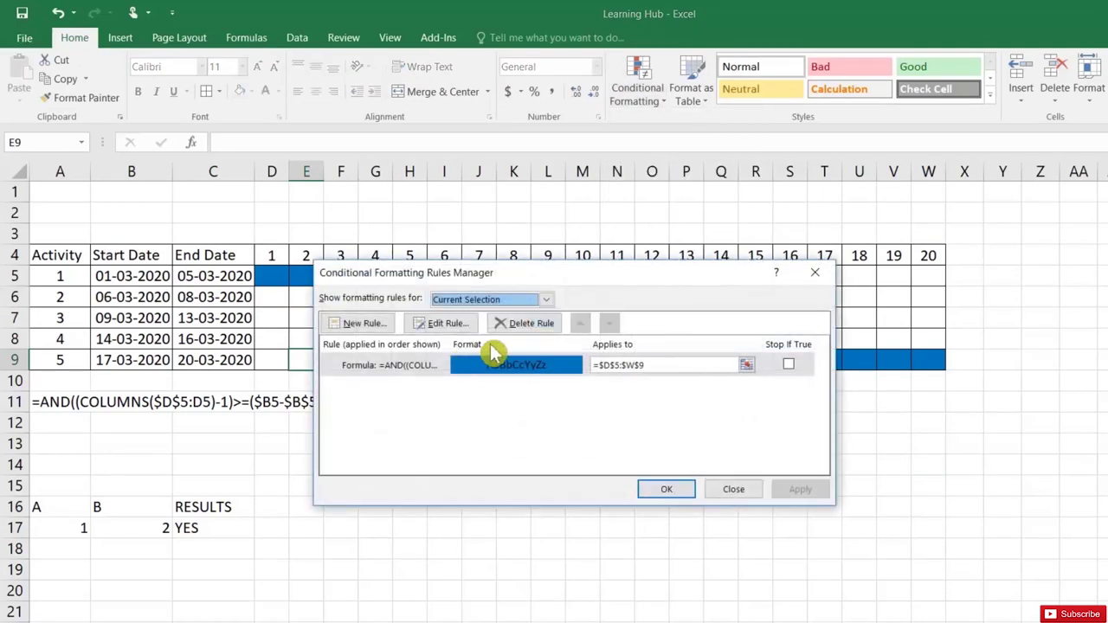
left_click(458, 328)
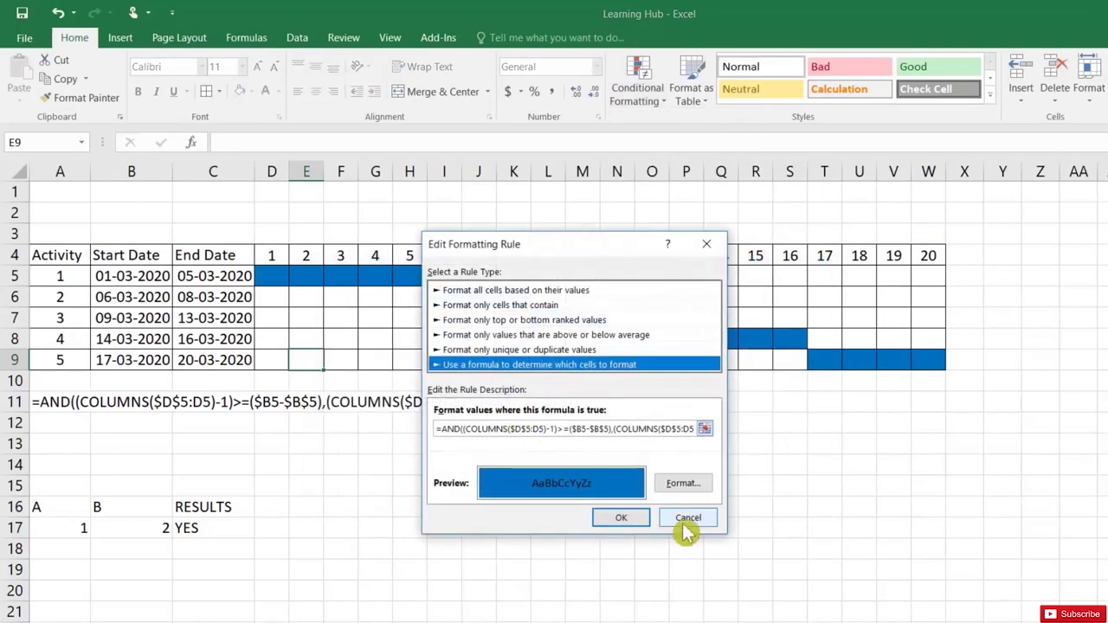
left_click(686, 515)
left_click(743, 490)
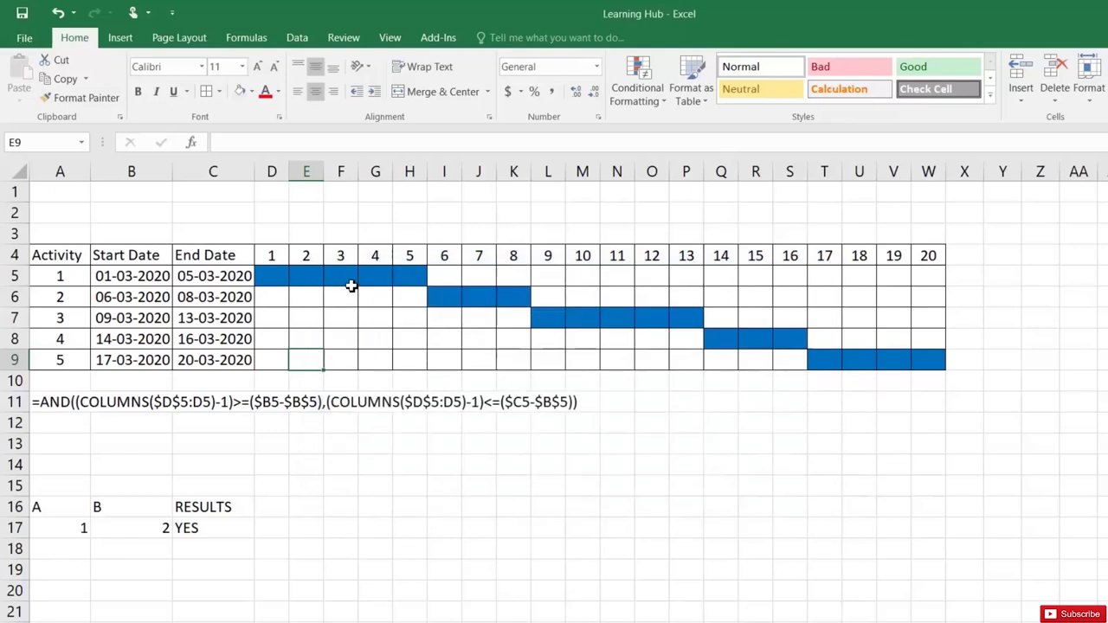
left_click_drag(275, 274, 923, 358)
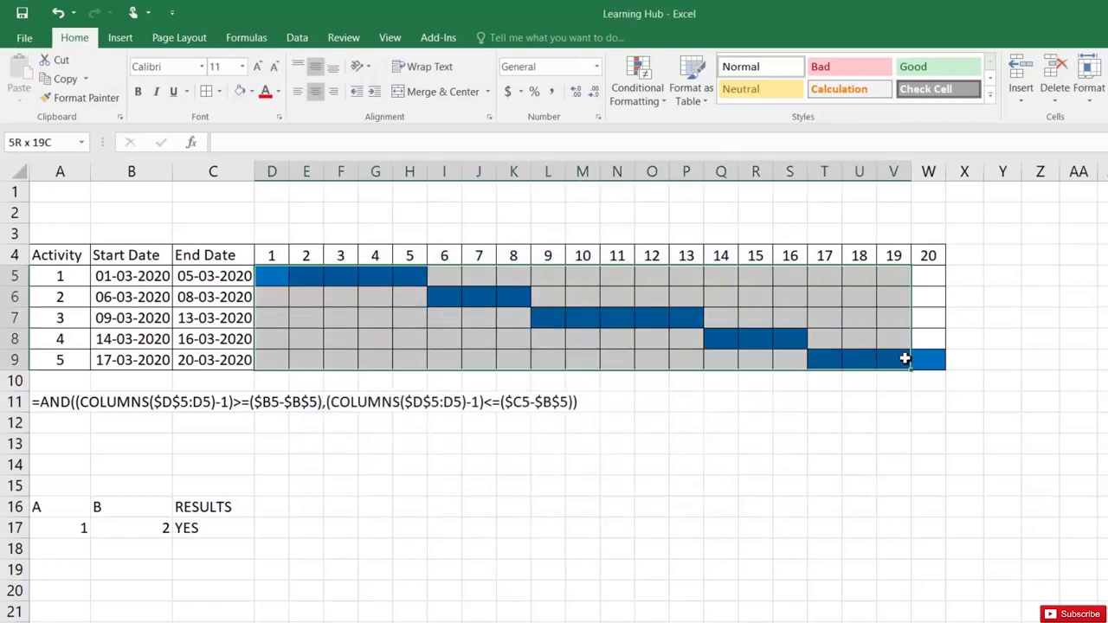
left_click(491, 335)
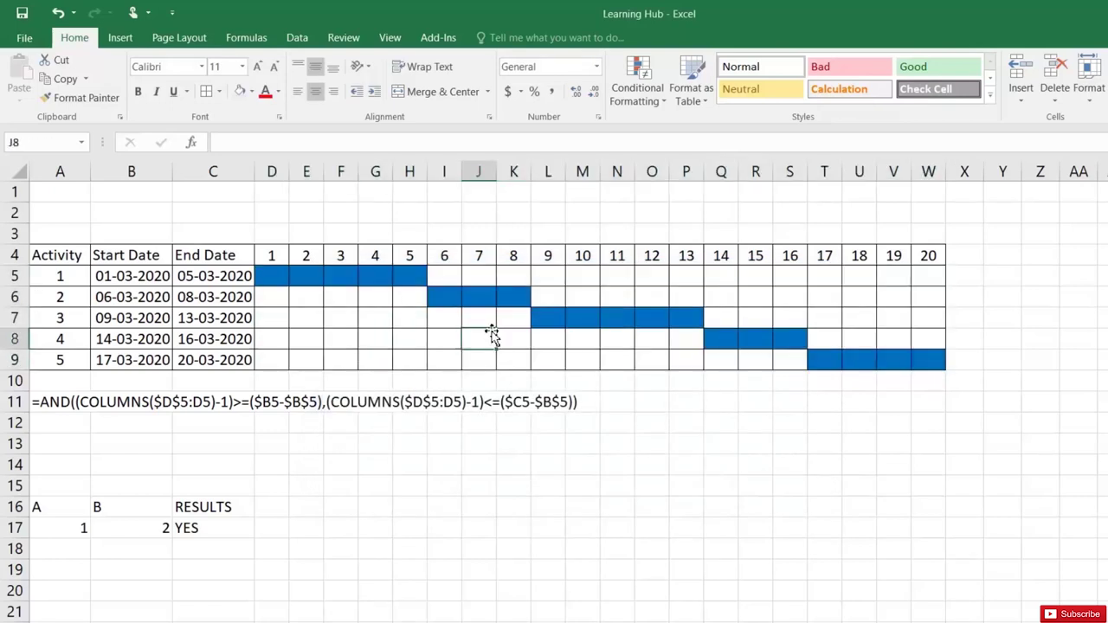
Copy the AND formula text from A11 and paste it into D5
double_click(37, 402)
type("'")
left_click_drag(36, 402, 674, 400)
key("ctrl+c")
key("Return")
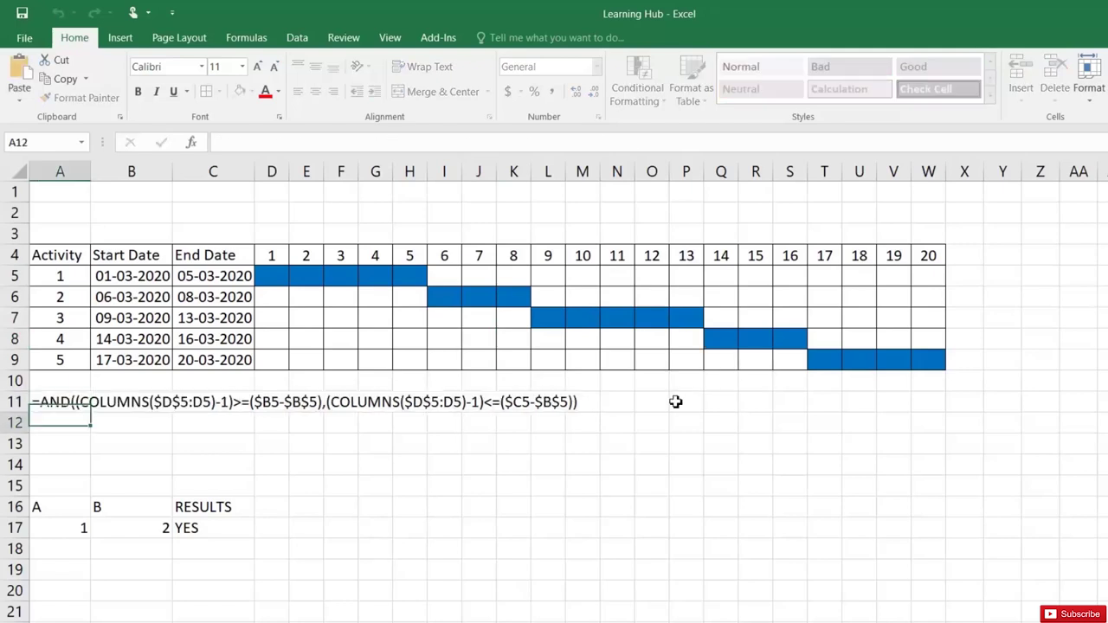
left_click(275, 274)
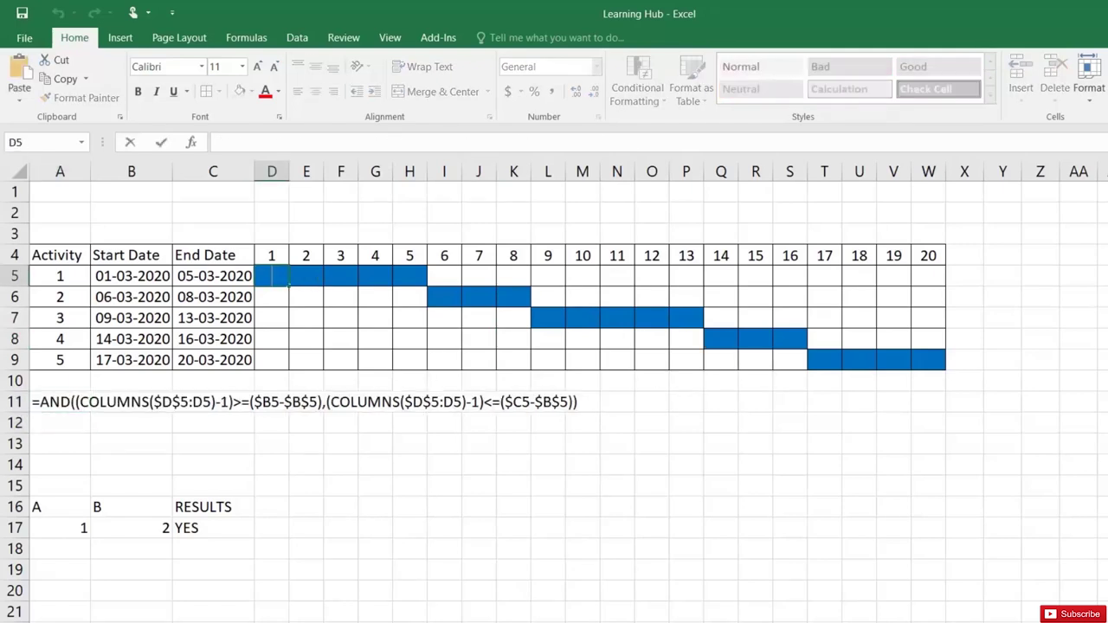
key("ctrl+v")
key("ctrl+Return")
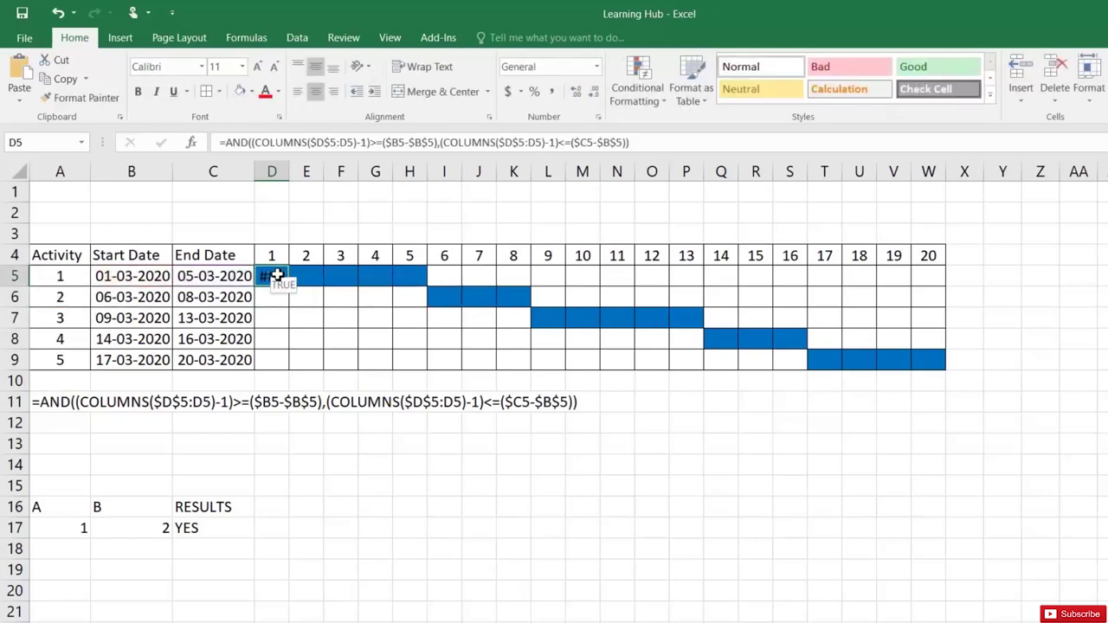
Fill the formula across to W5 and down to row 9, widening columns D:W
left_click_drag(289, 286, 934, 286)
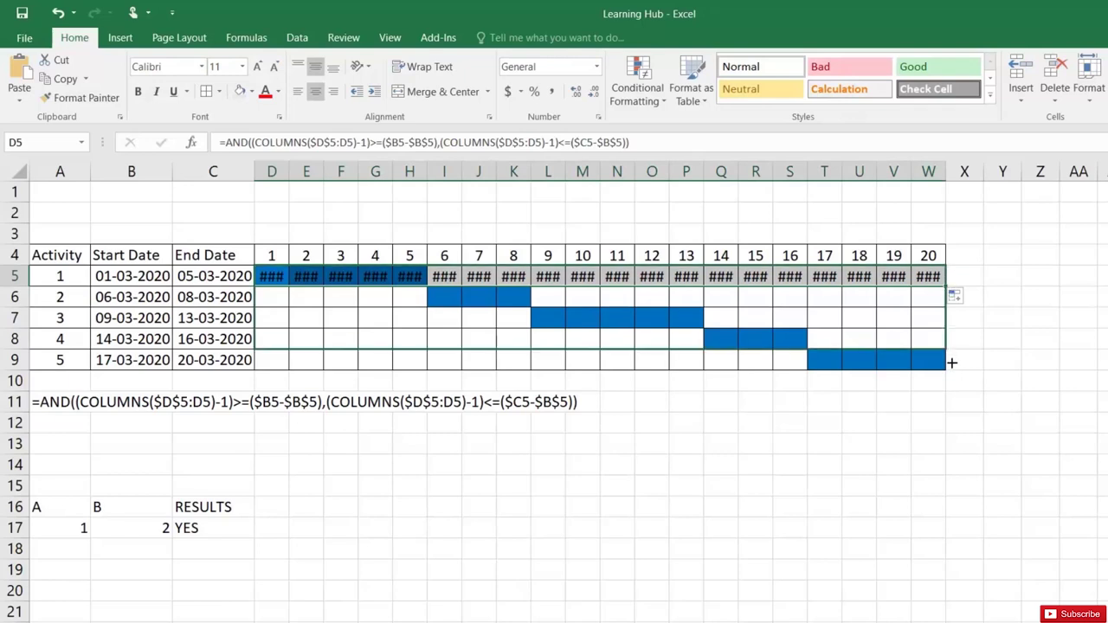
left_click_drag(949, 292, 951, 362)
left_click_drag(276, 173, 928, 176)
double_click(911, 173)
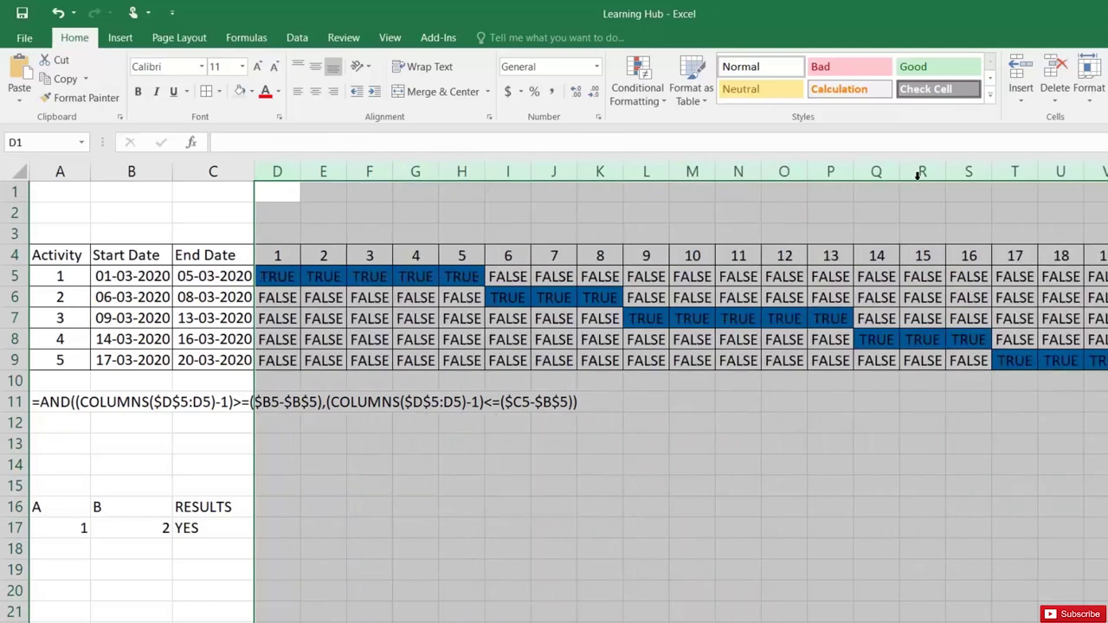
left_click(416, 297)
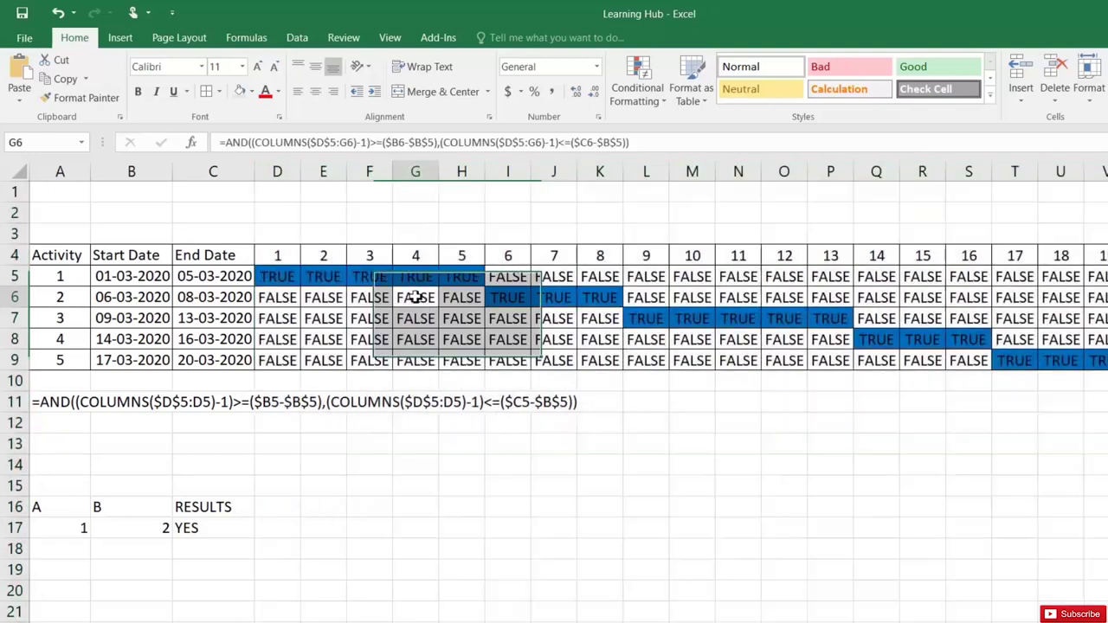
Inspect the formulas in D5 through I5, then return to D5
left_click(283, 276)
left_click(315, 277)
left_click(367, 277)
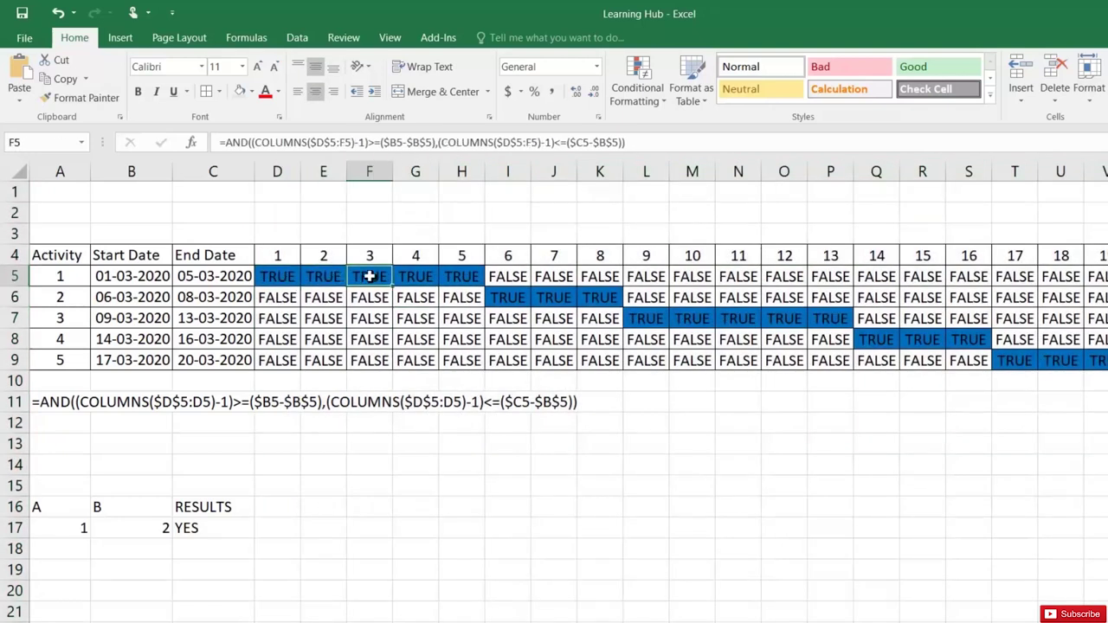
left_click(413, 277)
left_click(462, 277)
left_click(507, 277)
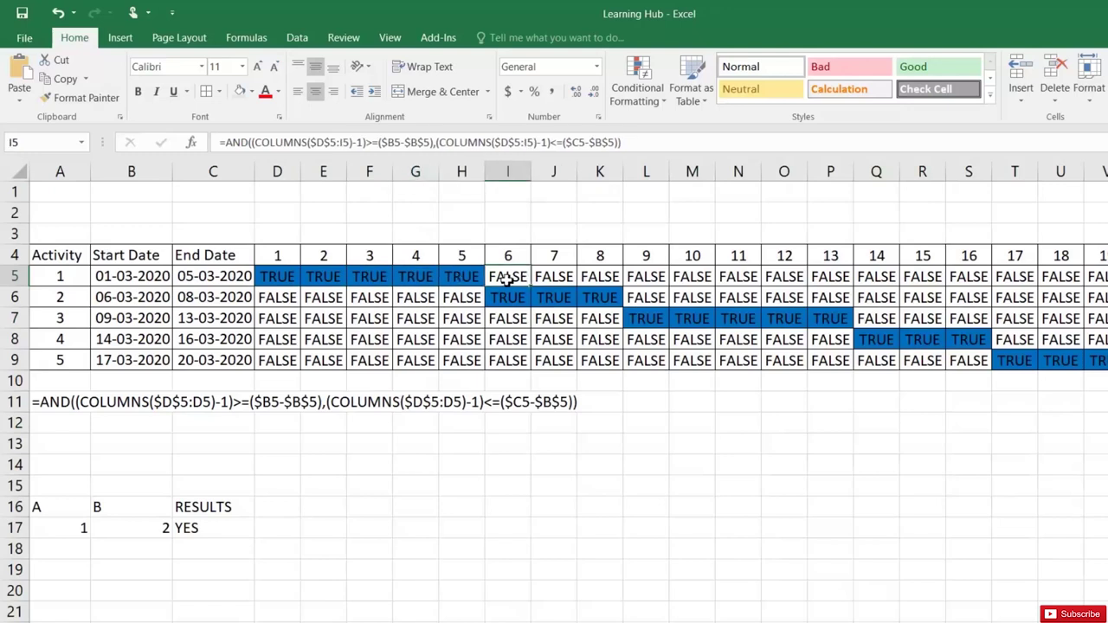
left_click(282, 279)
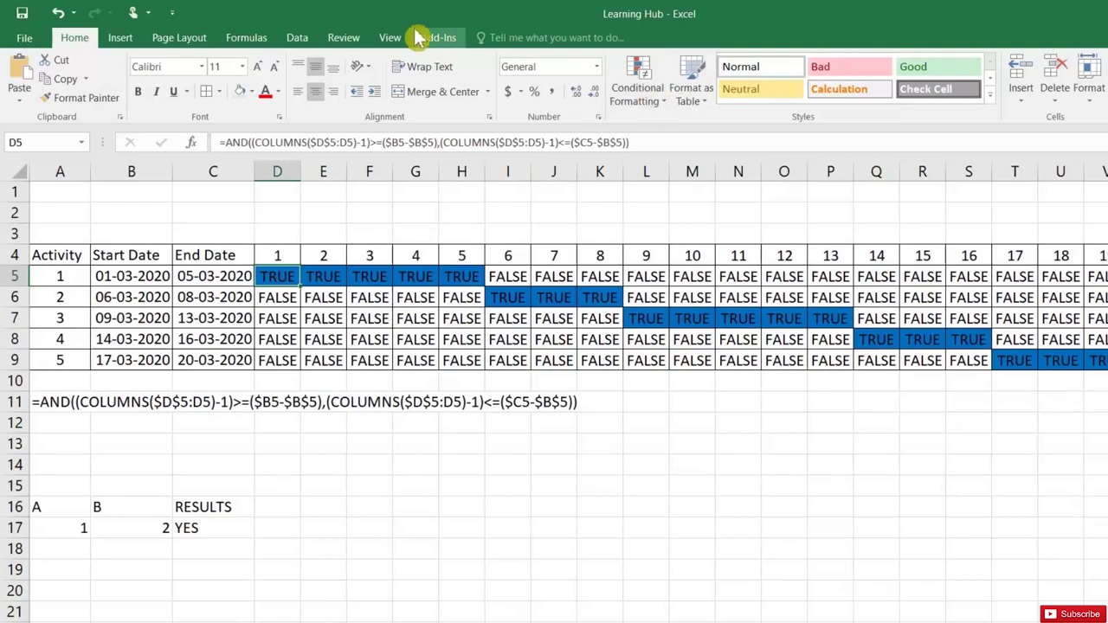
left_click(251, 38)
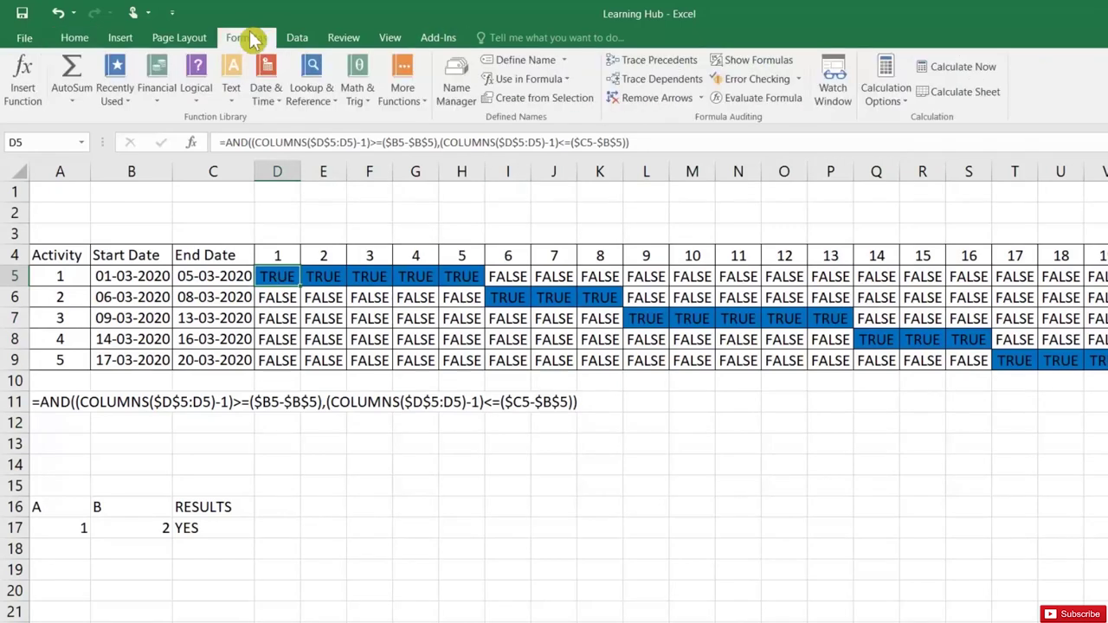
left_click(761, 98)
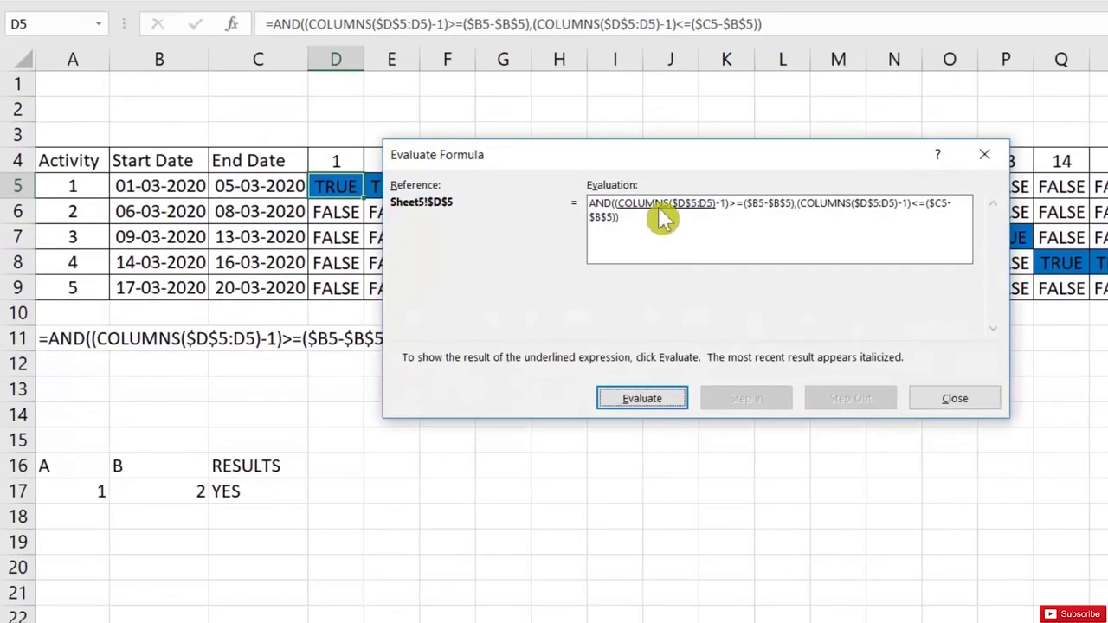
left_click_drag(638, 167, 609, 373)
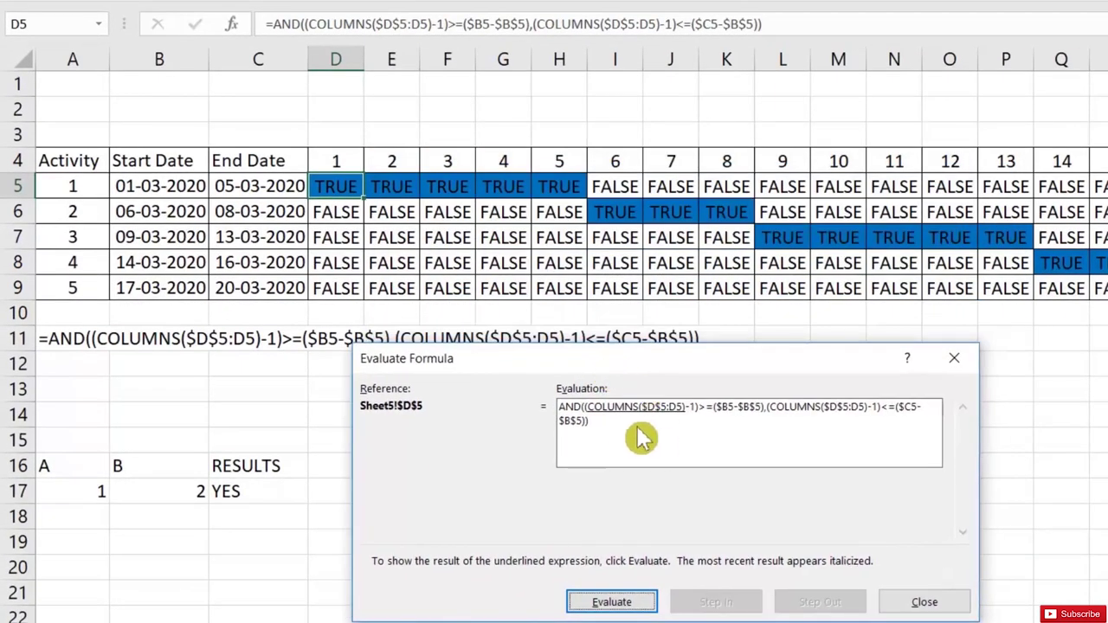
left_click(639, 602)
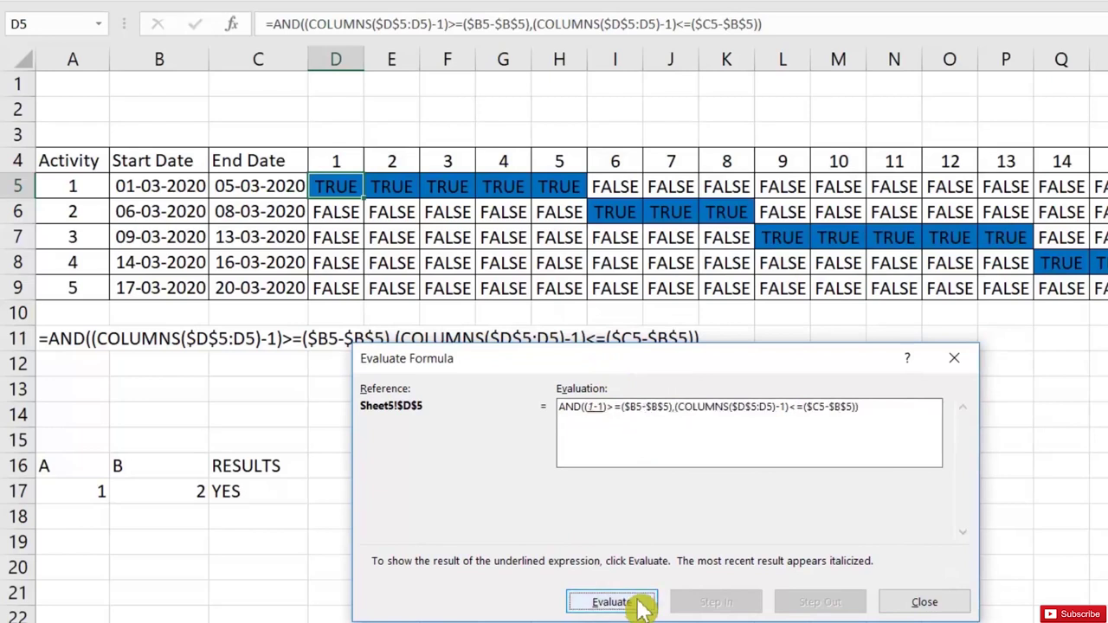
left_click(641, 606)
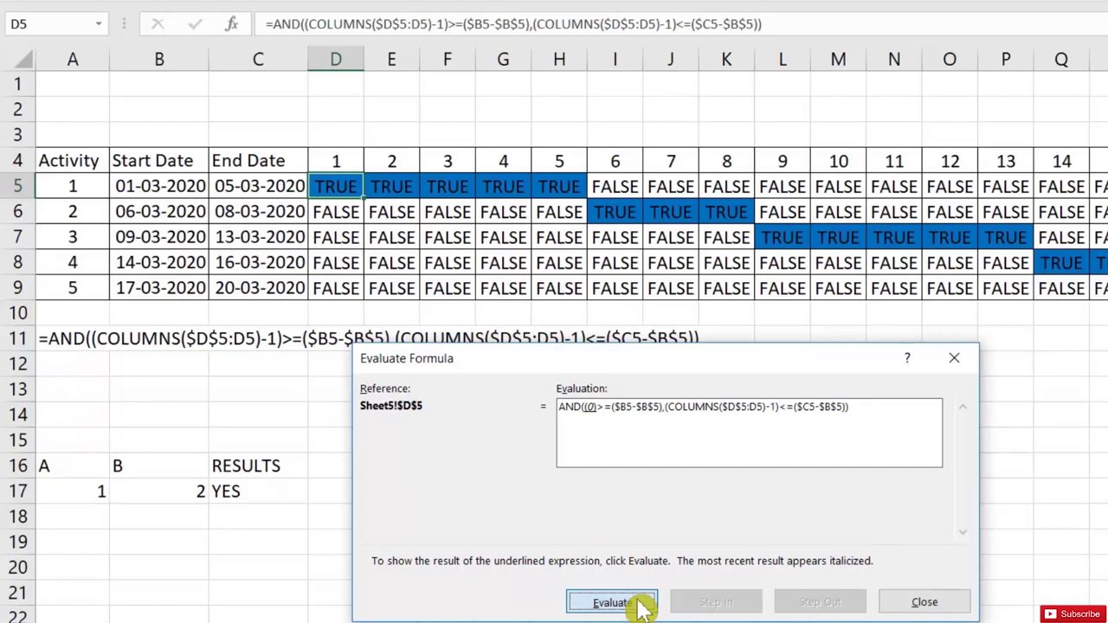
left_click(641, 606)
left_click(642, 606)
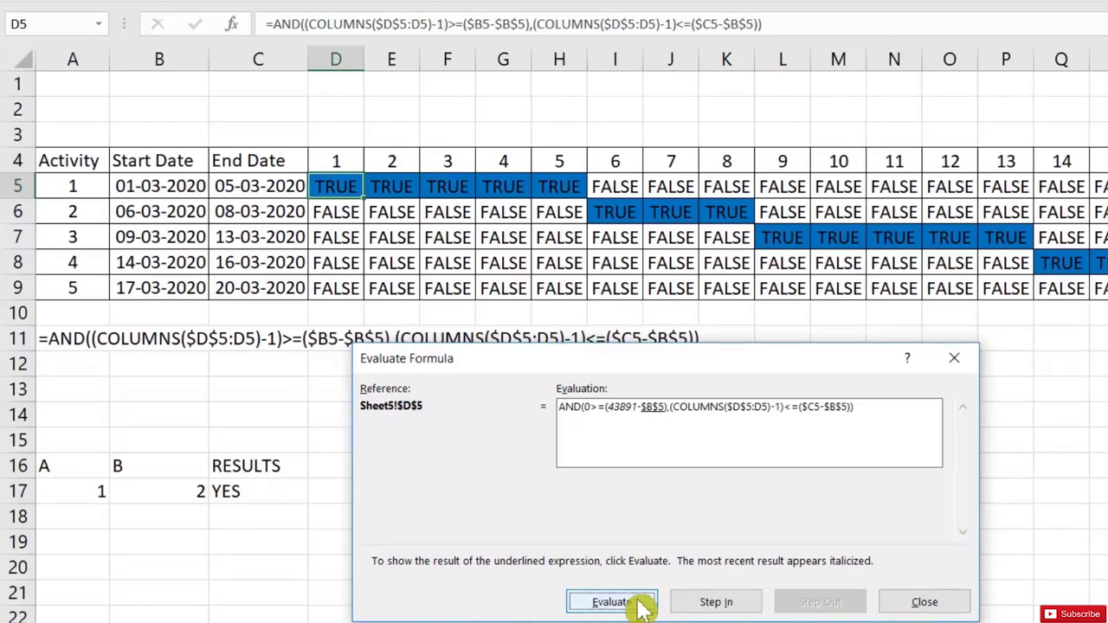
left_click(641, 606)
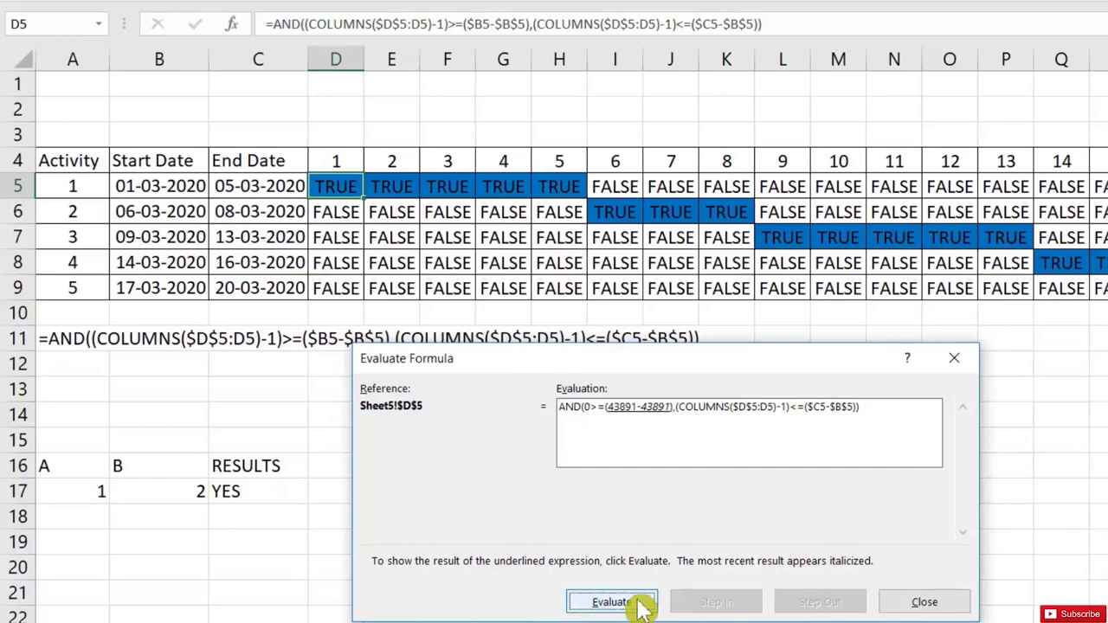
left_click(641, 606)
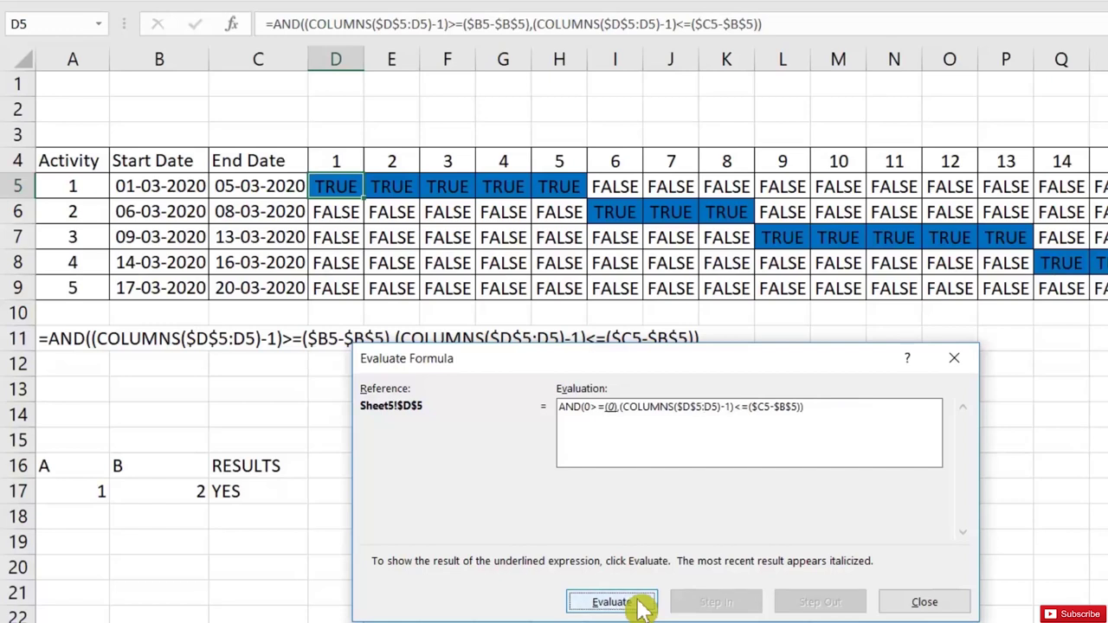
left_click(642, 606)
left_click(641, 606)
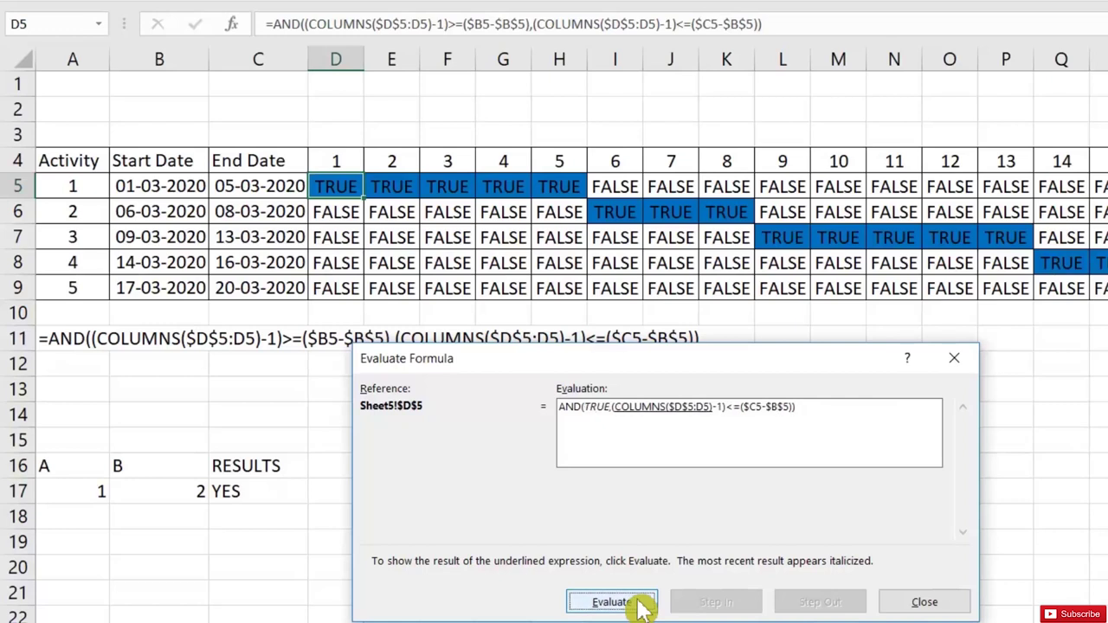
left_click(641, 606)
left_click(641, 606)
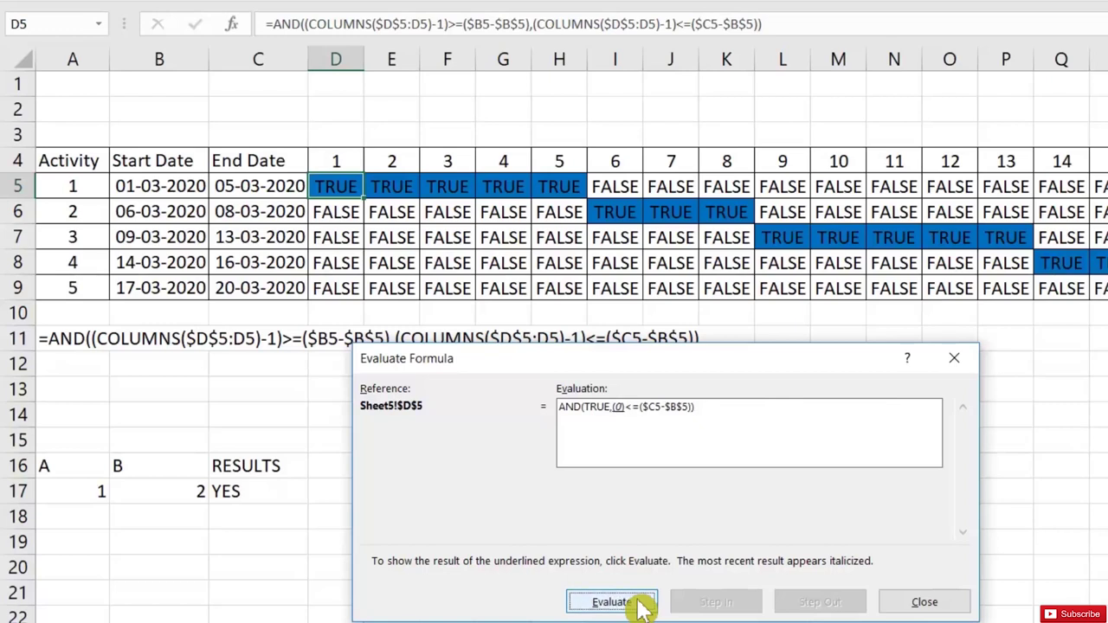
left_click(641, 606)
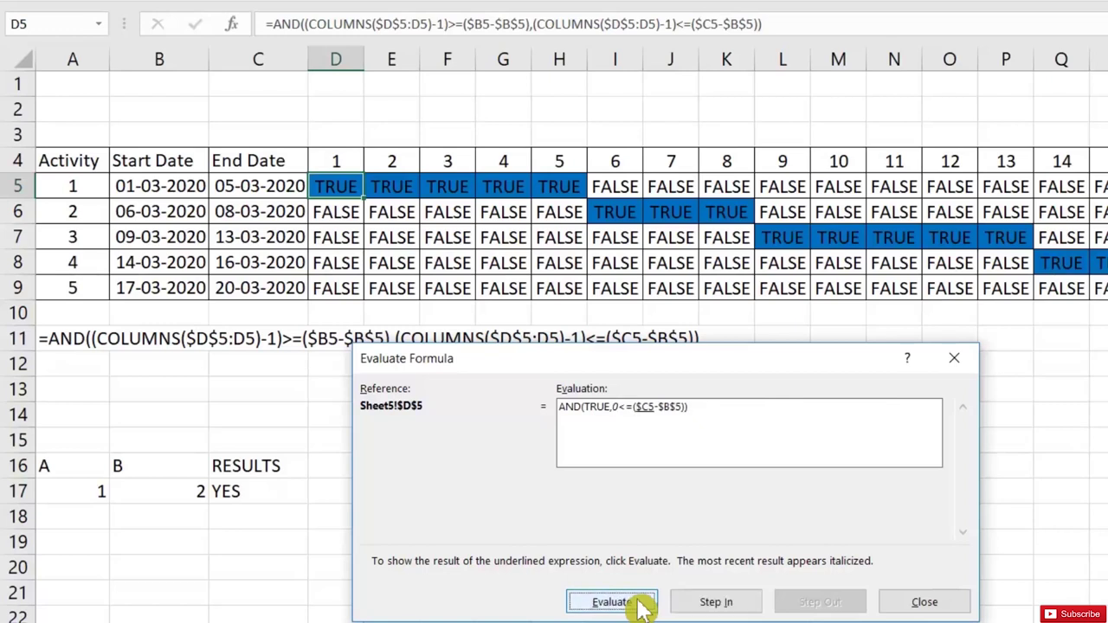
left_click(641, 606)
left_click(642, 606)
left_click(642, 606)
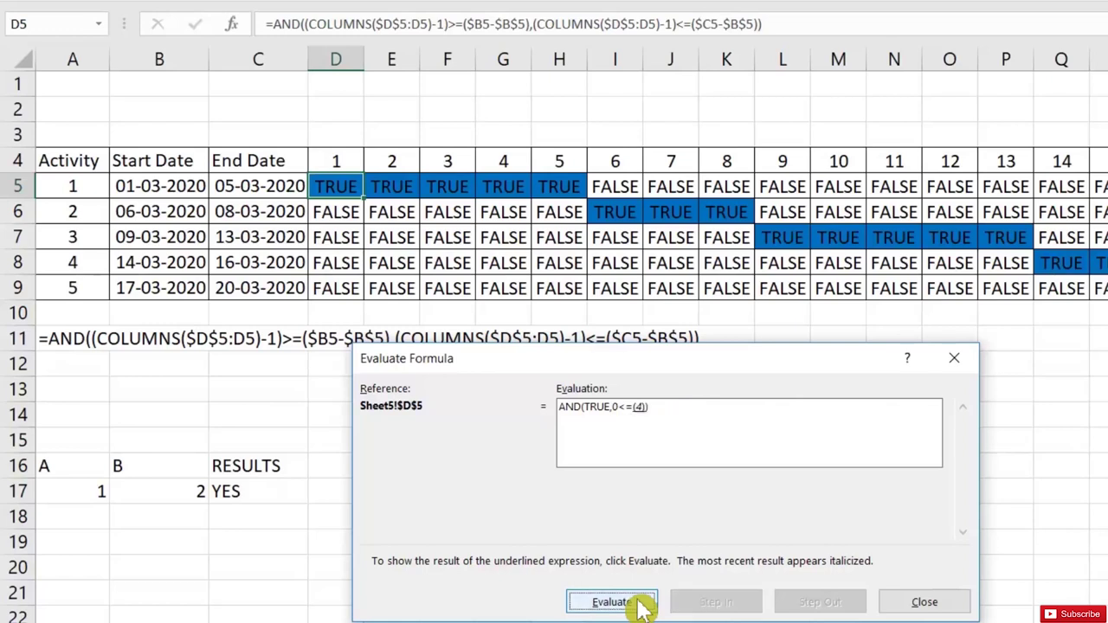
left_click(641, 606)
left_click(642, 606)
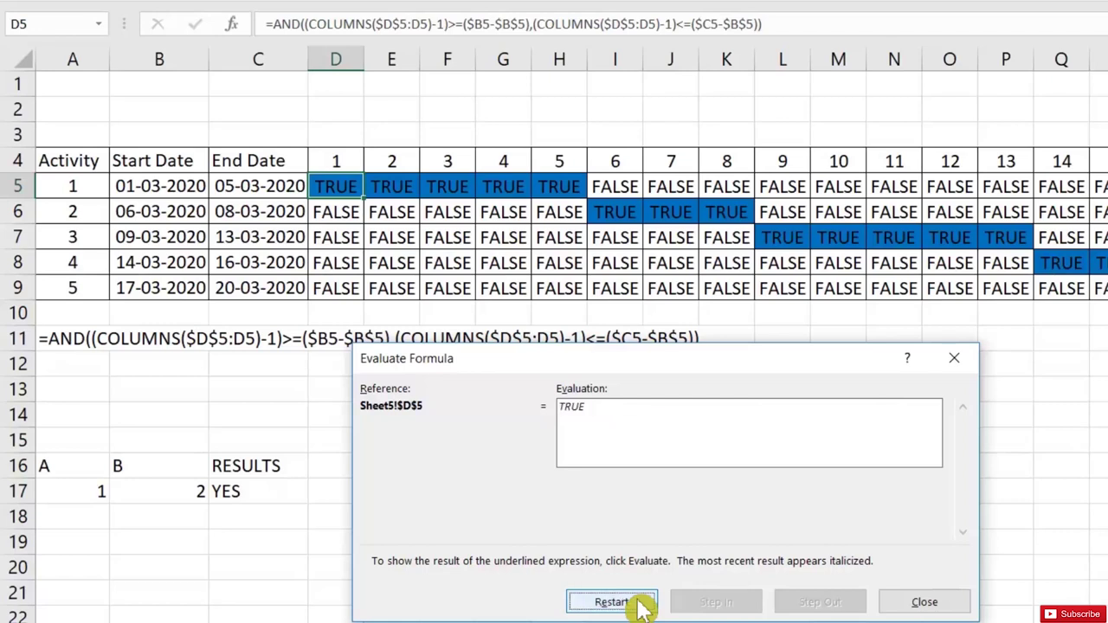
left_click(905, 602)
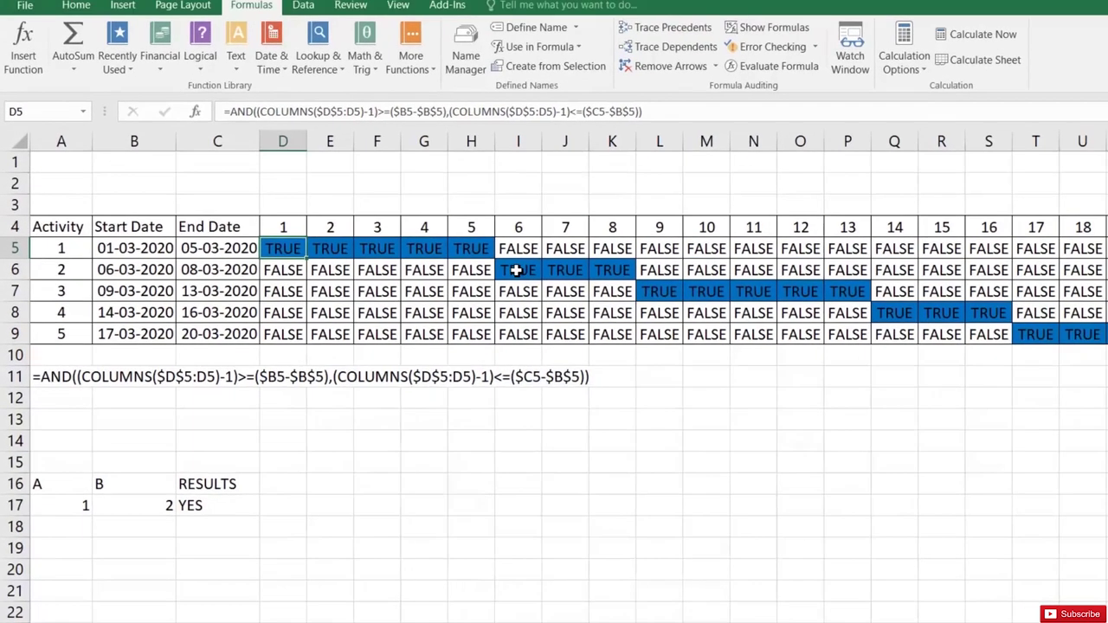
left_click(451, 283)
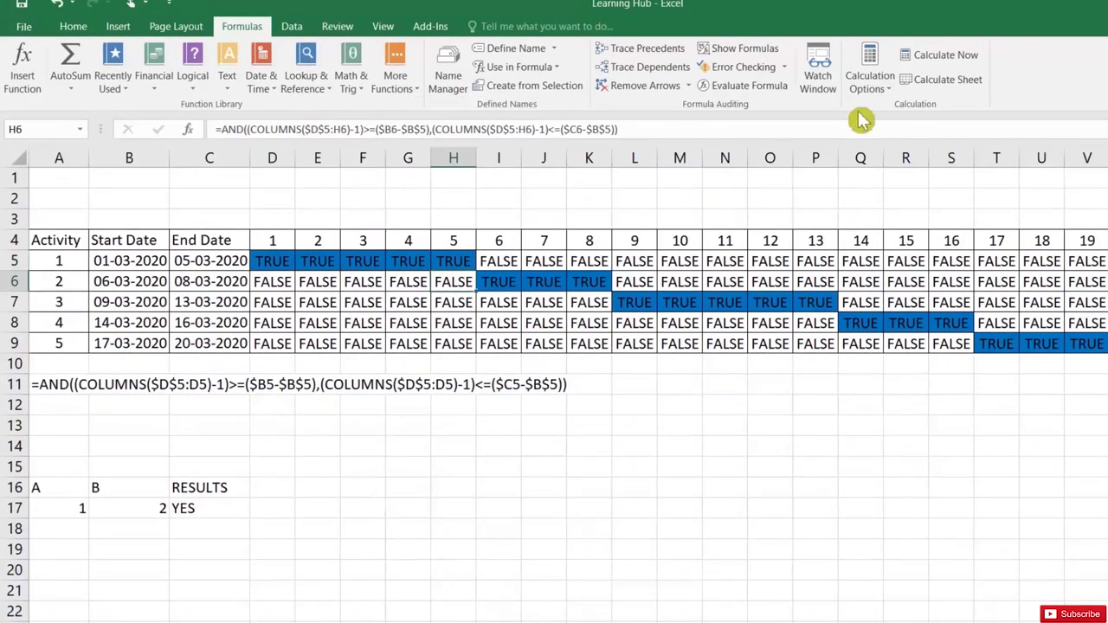
Step through H6's formula until its first condition, 4>=5, evaluates to FALSE
left_click(742, 87)
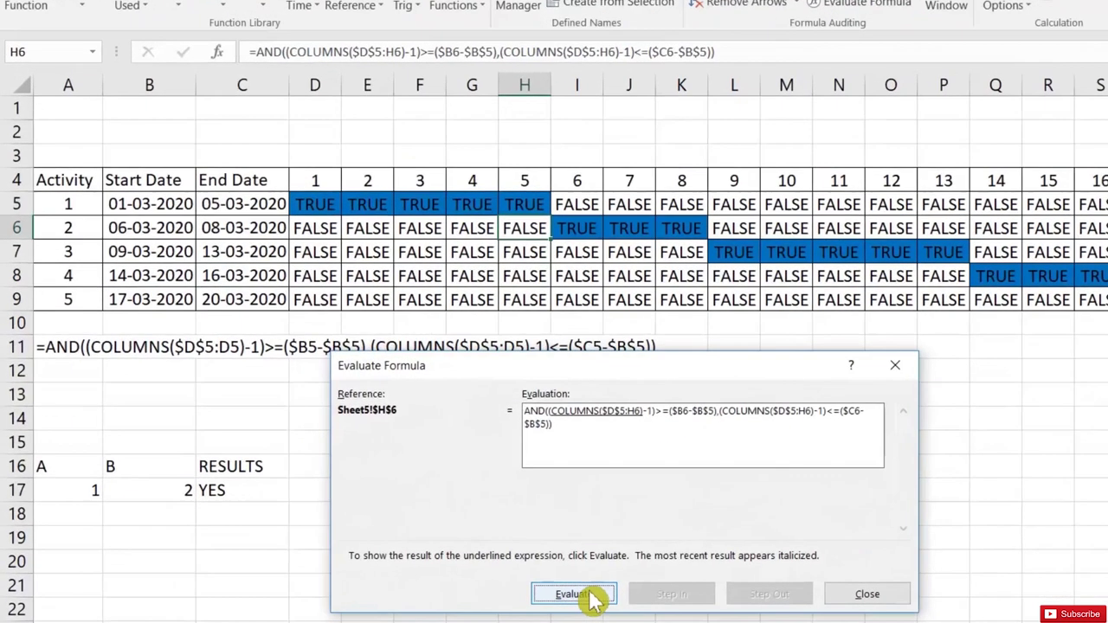
left_click(512, 599)
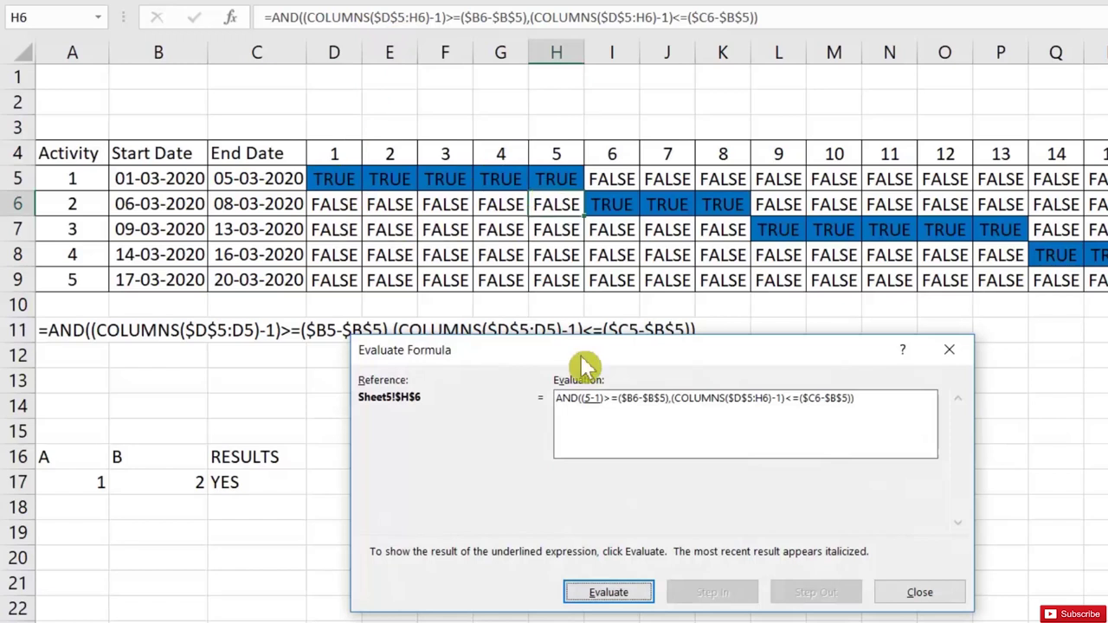
left_click(646, 593)
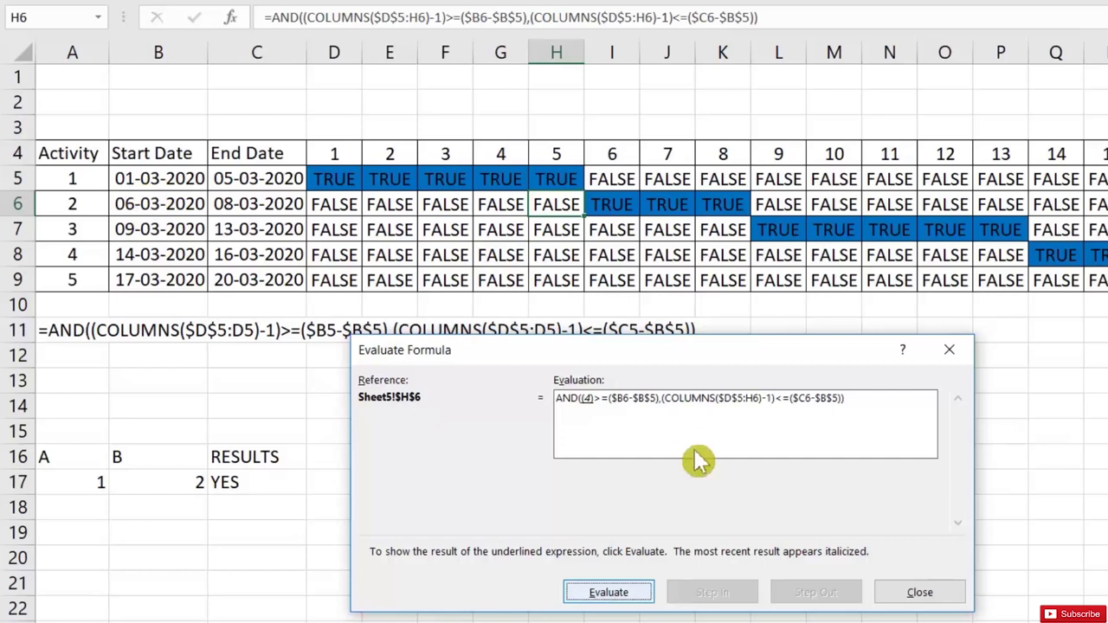
left_click(641, 606)
left_click(641, 606)
left_click(641, 606)
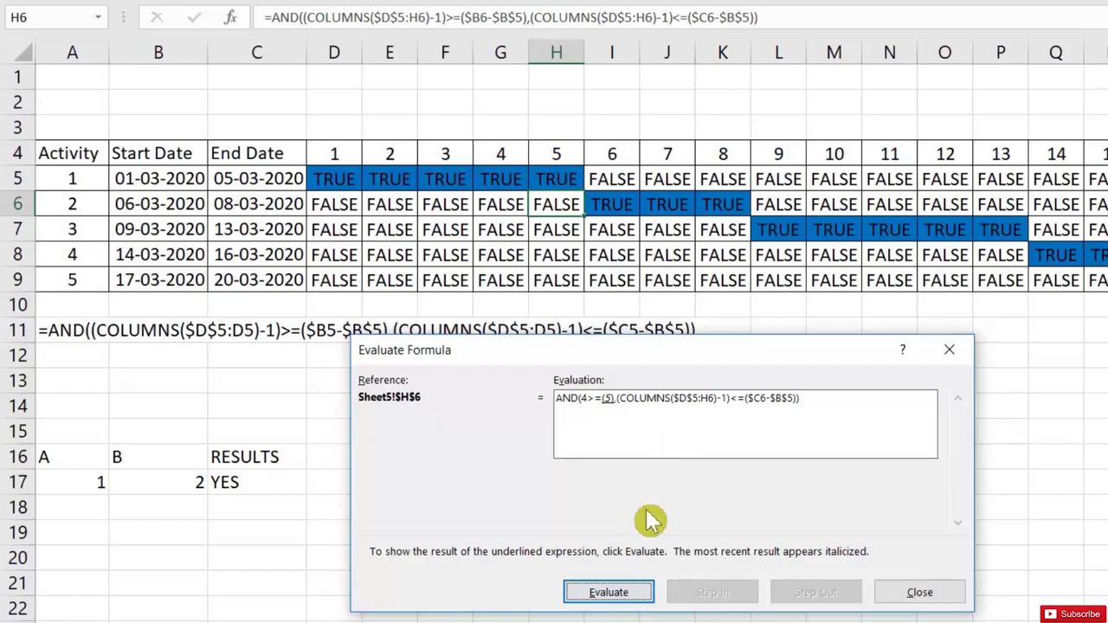
left_click(619, 604)
left_click(619, 604)
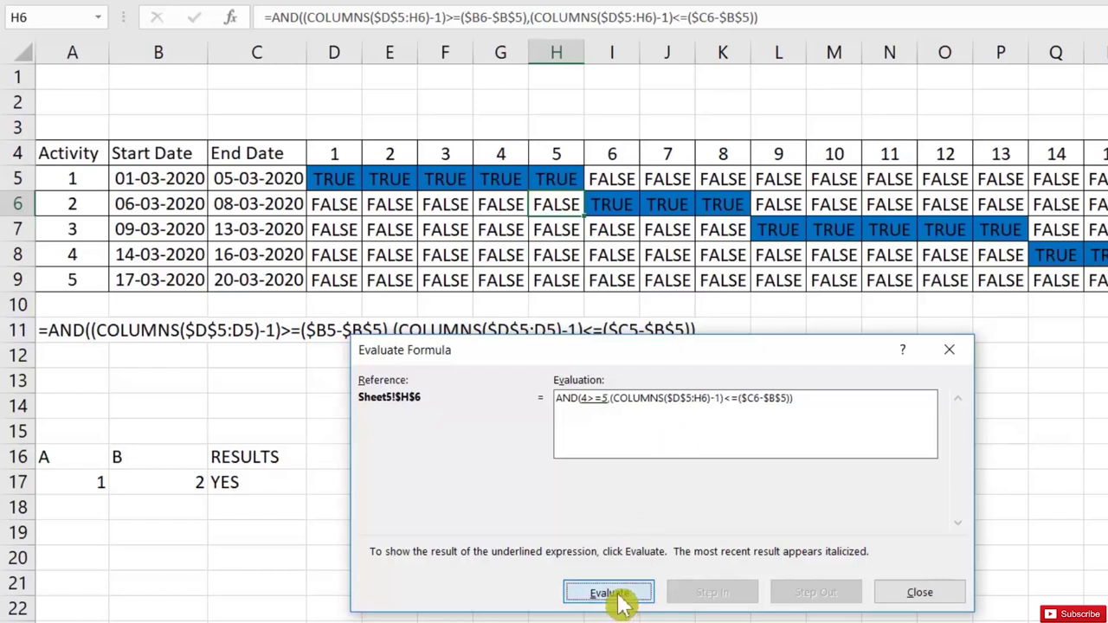
Evaluate the second condition to TRUE and the final result FALSE, then close the evaluator
left_click(622, 604)
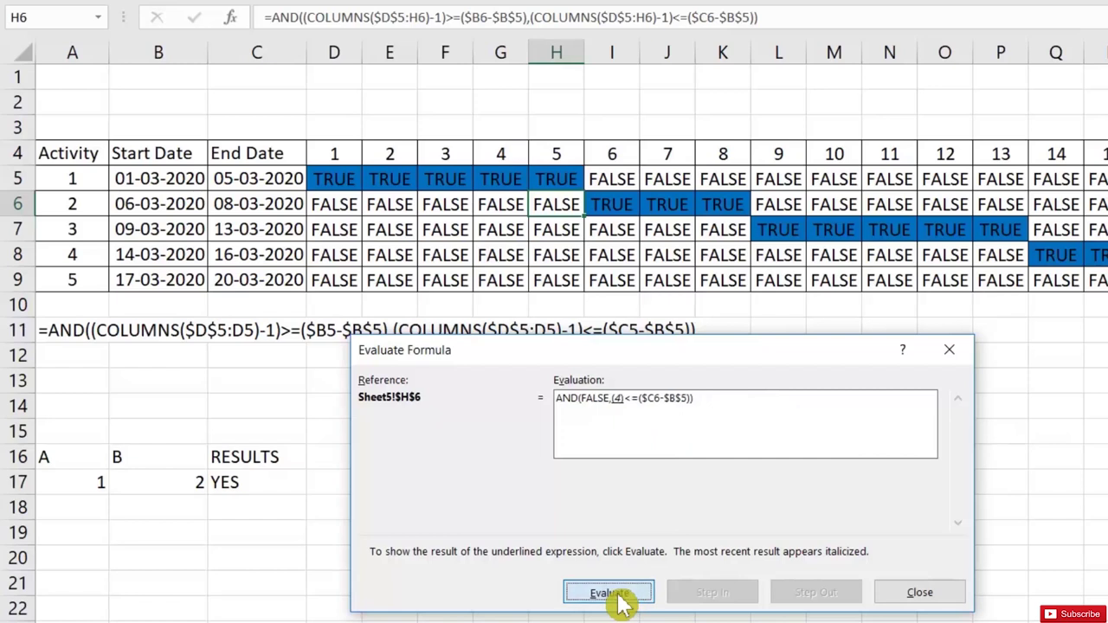
left_click(622, 605)
left_click(623, 603)
left_click(623, 601)
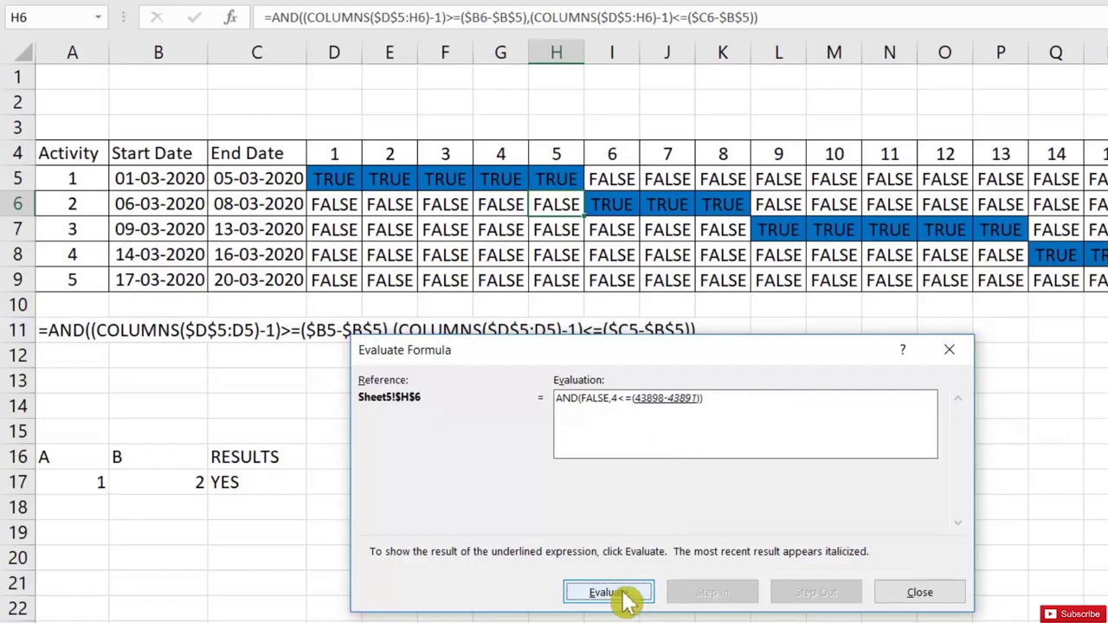
left_click(624, 602)
left_click(625, 602)
left_click(625, 602)
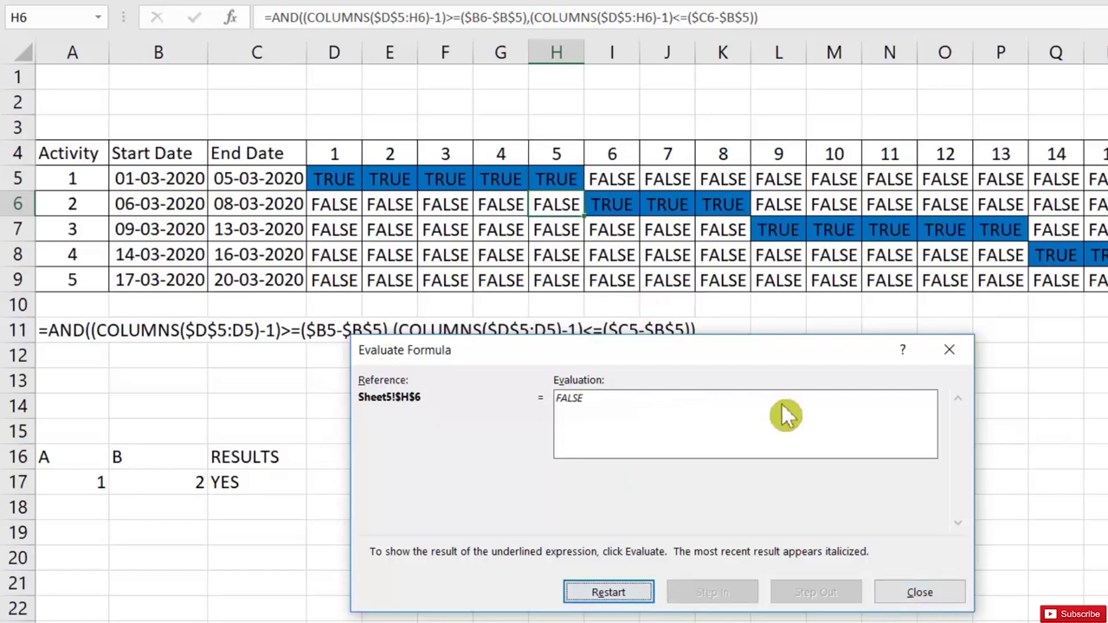
left_click(932, 592)
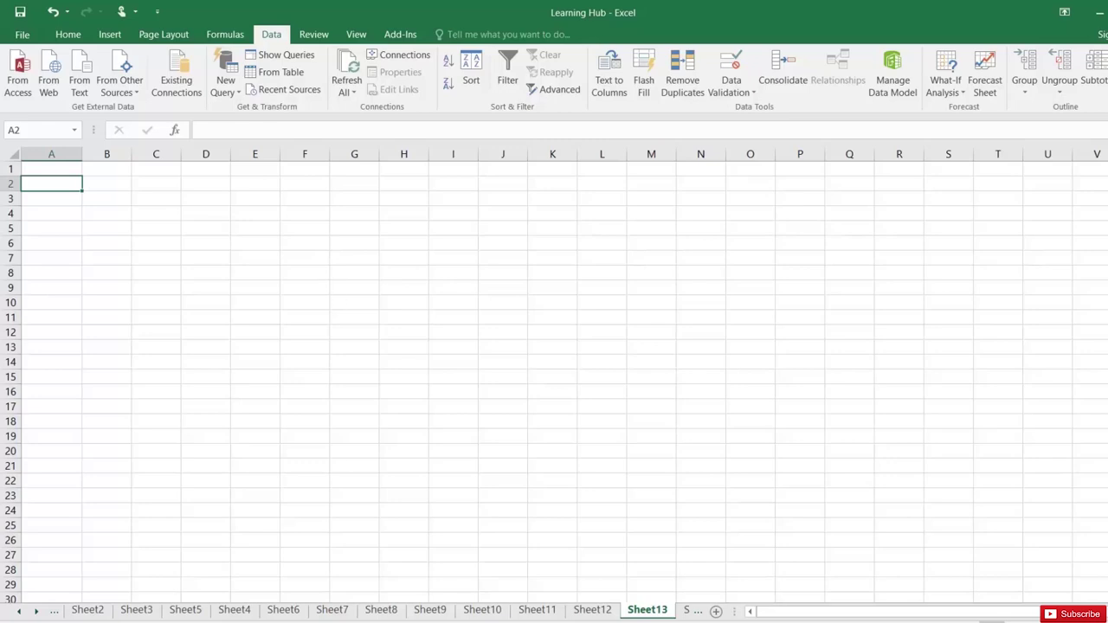
Bring up the comma-separated product records in Notepad and select all of the text
key("alt+Tab")
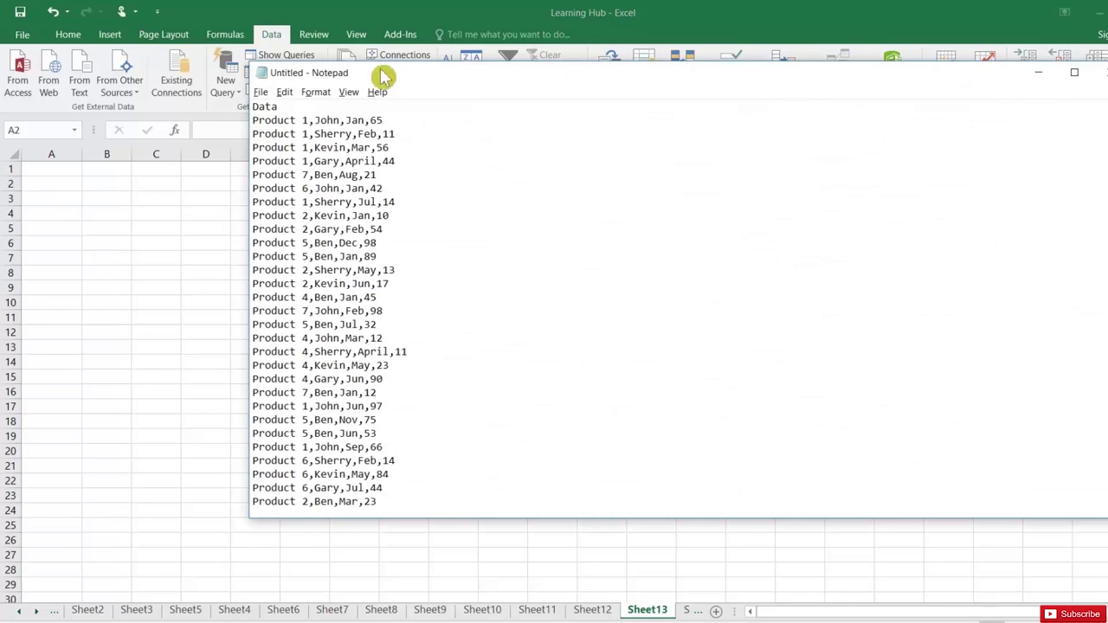
scroll(485, 303, "down", 3)
scroll(485, 303, "down", 6)
scroll(485, 303, "down", 6)
scroll(485, 303, "up", 10)
scroll(485, 303, "up", 10)
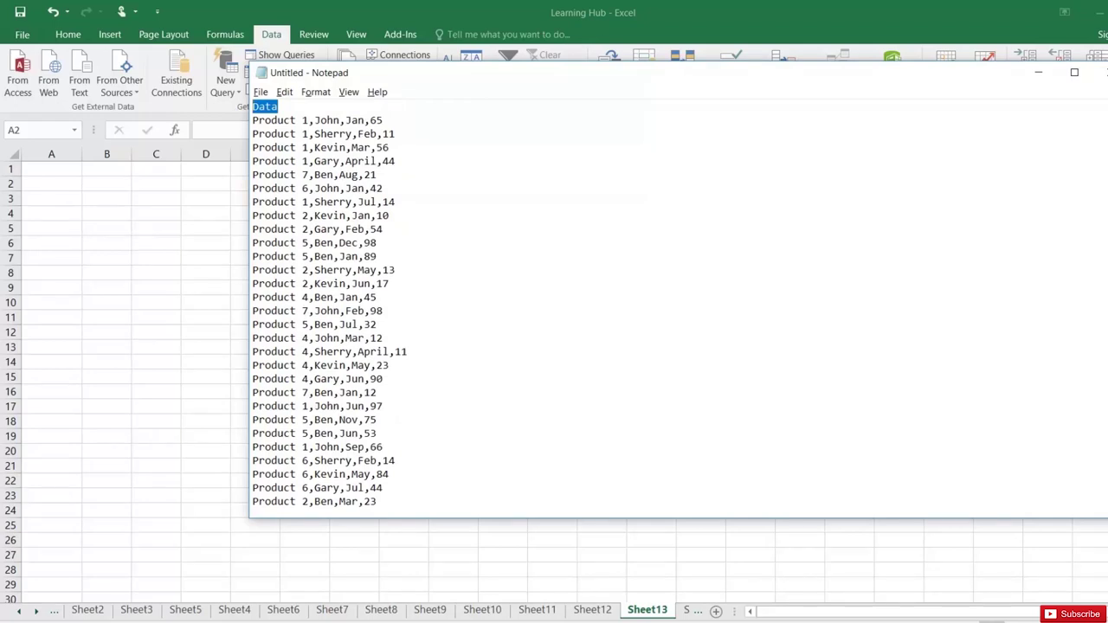
key("ctrl+a")
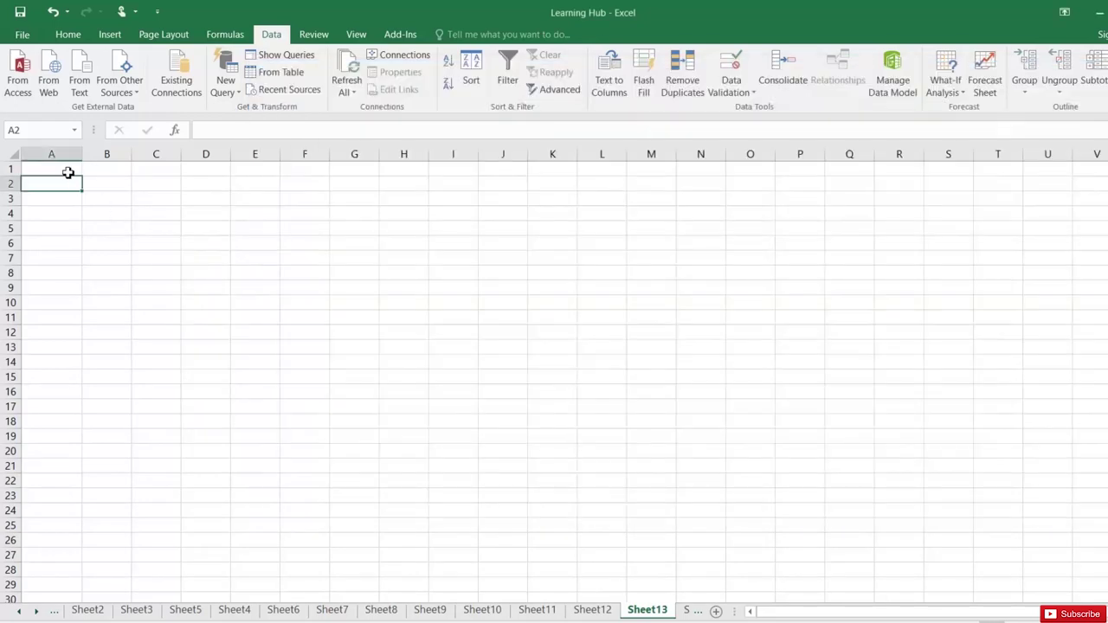
Paste the product records into column A from A1, widen the column and select it
left_click(67, 170)
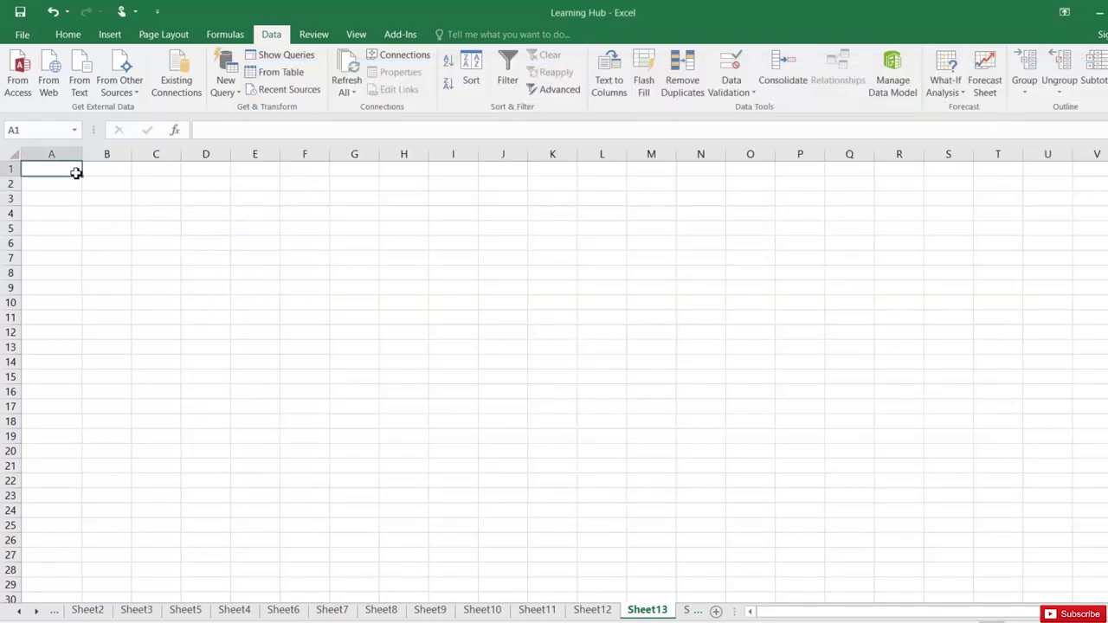
key("ctrl+v")
left_click_drag(83, 155, 241, 154)
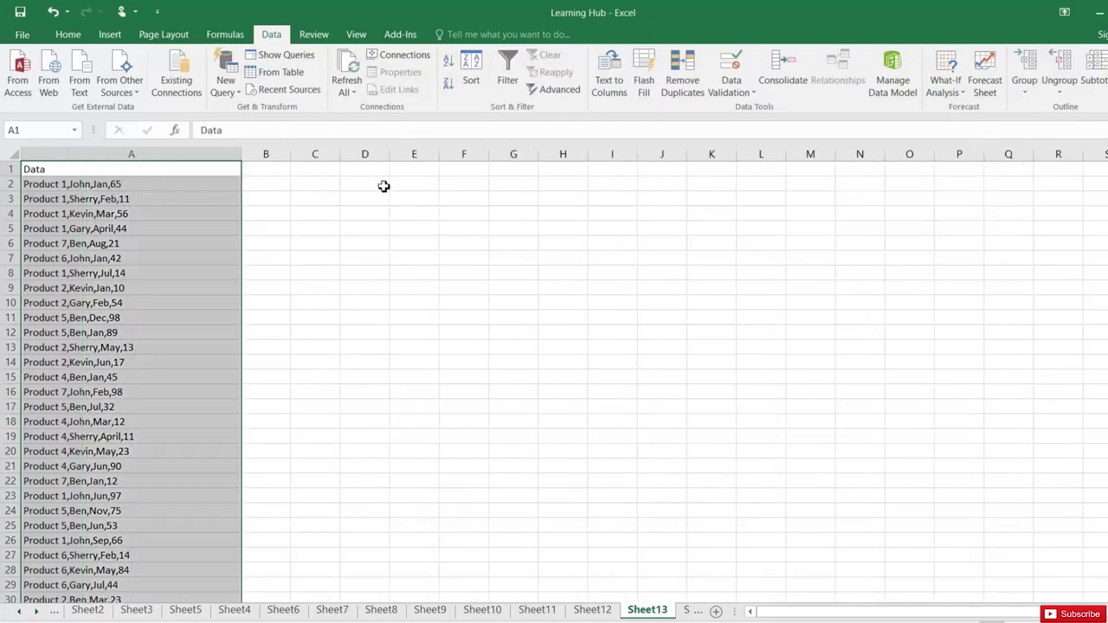
left_click(125, 185)
left_click(137, 154)
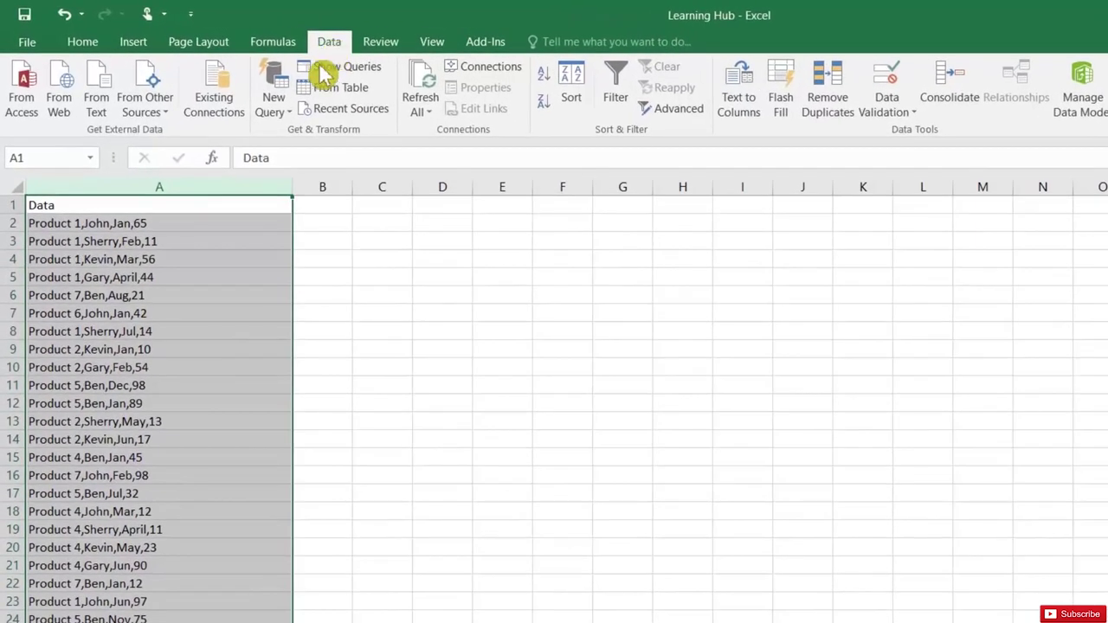
Split column A with Text to Columns as delimited data, using comma as the only separator
left_click(740, 111)
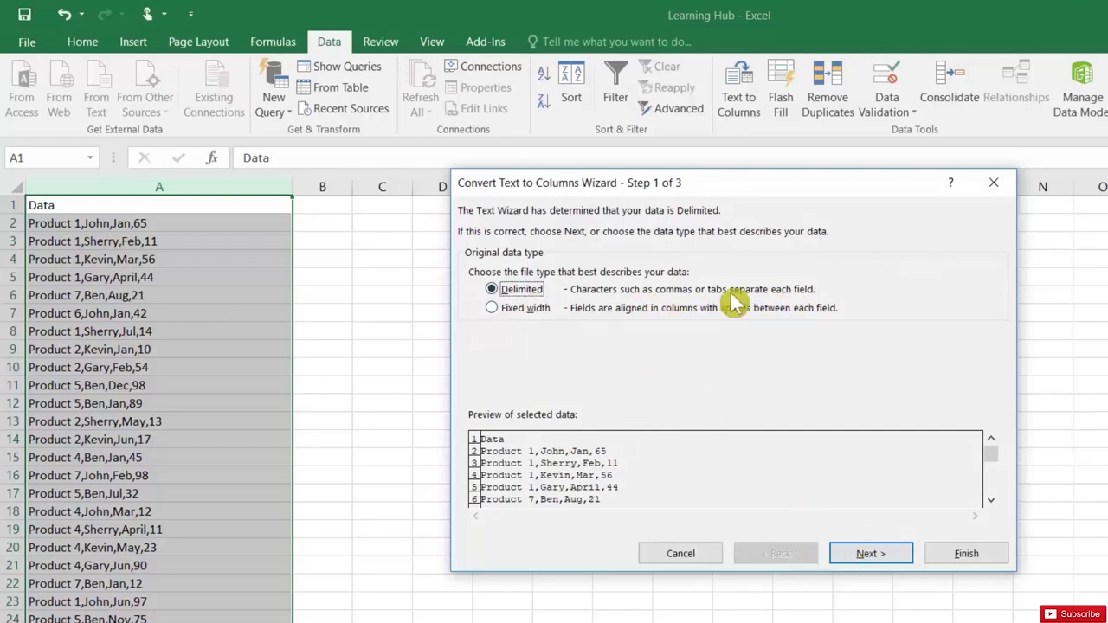
left_click(855, 561)
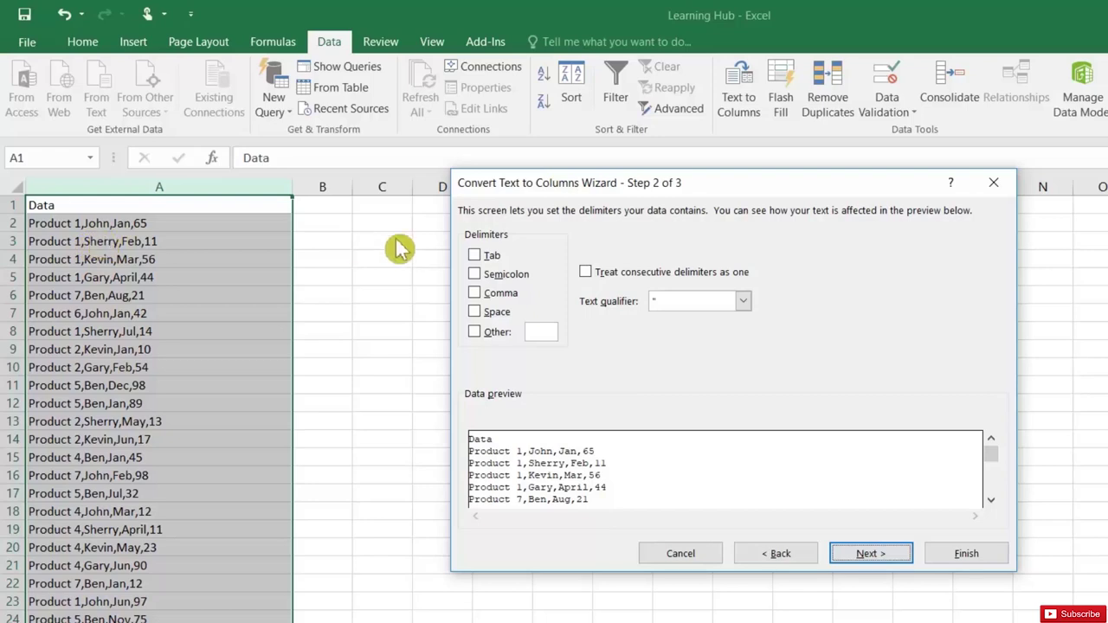
left_click(487, 301)
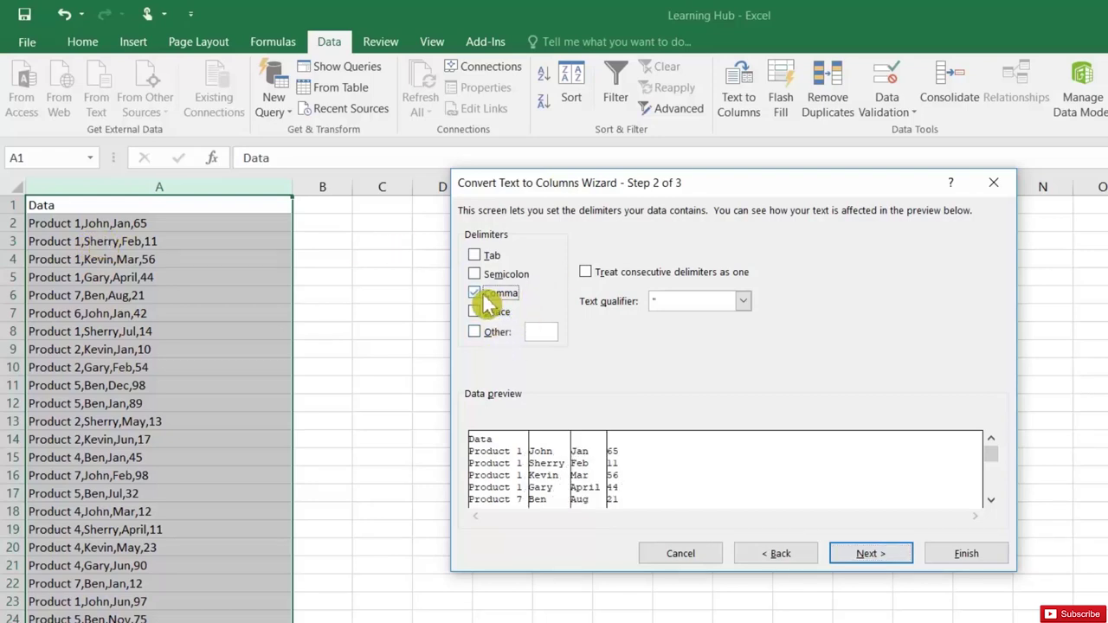
left_click(488, 300)
left_click(478, 332)
left_click(474, 332)
left_click(482, 302)
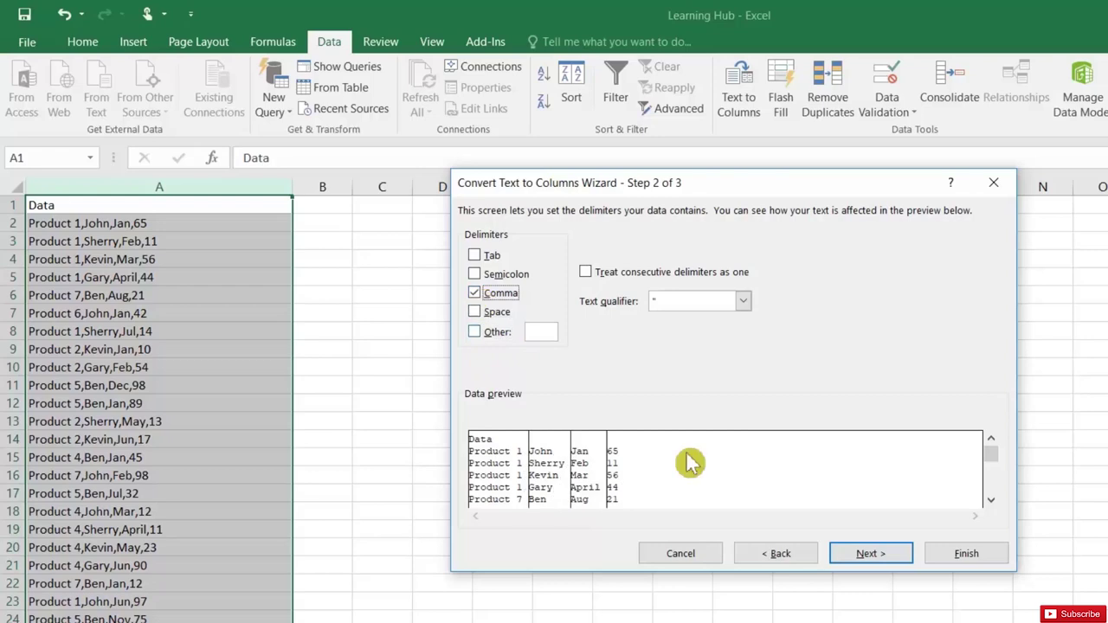
left_click(881, 555)
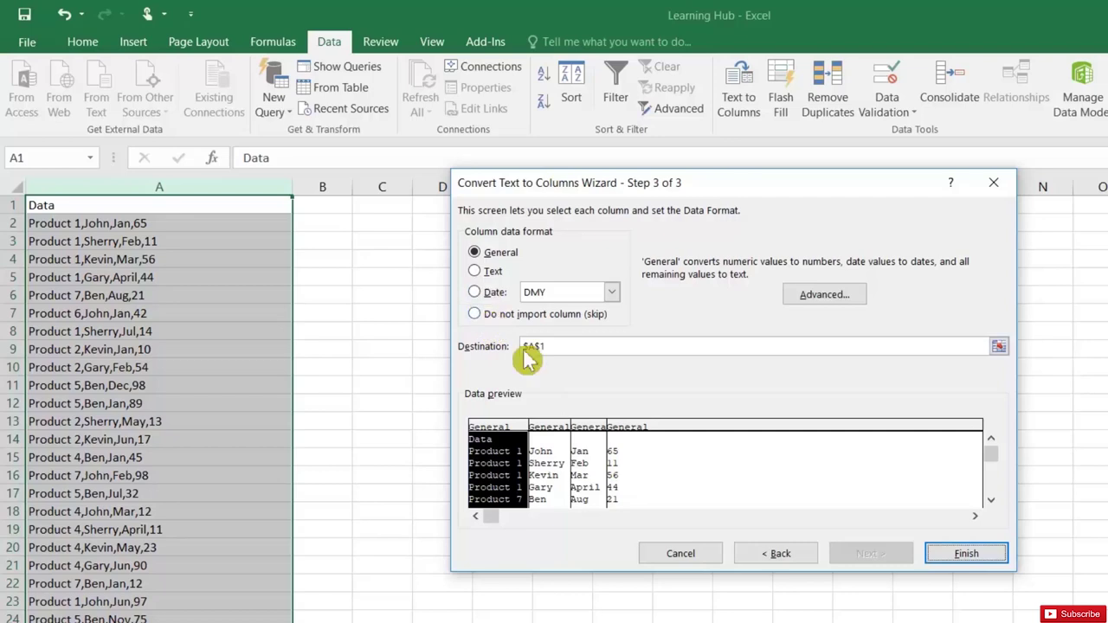
Keep the month column in General format and finish splitting the data into columns
left_click(558, 442)
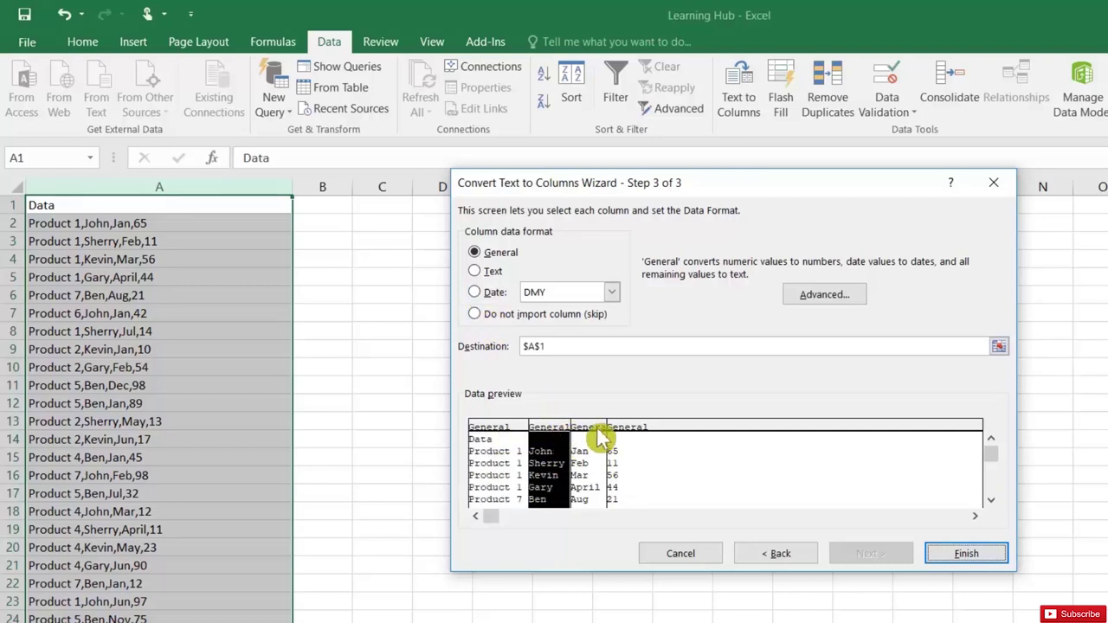
left_click(589, 441)
left_click(475, 292)
left_click(612, 292)
left_click(615, 299)
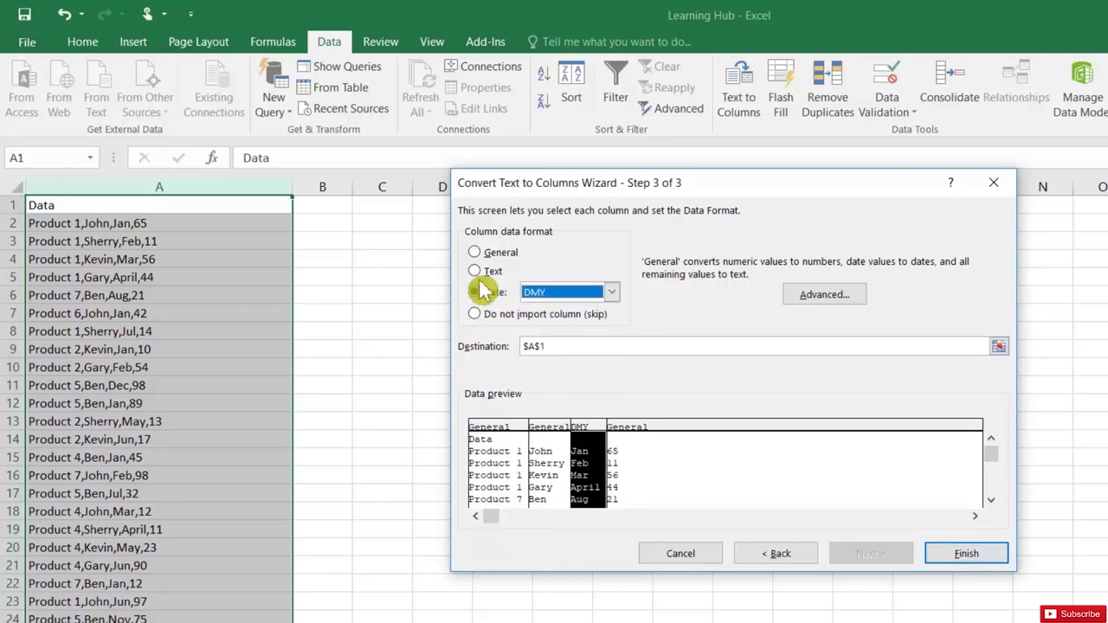
left_click(475, 252)
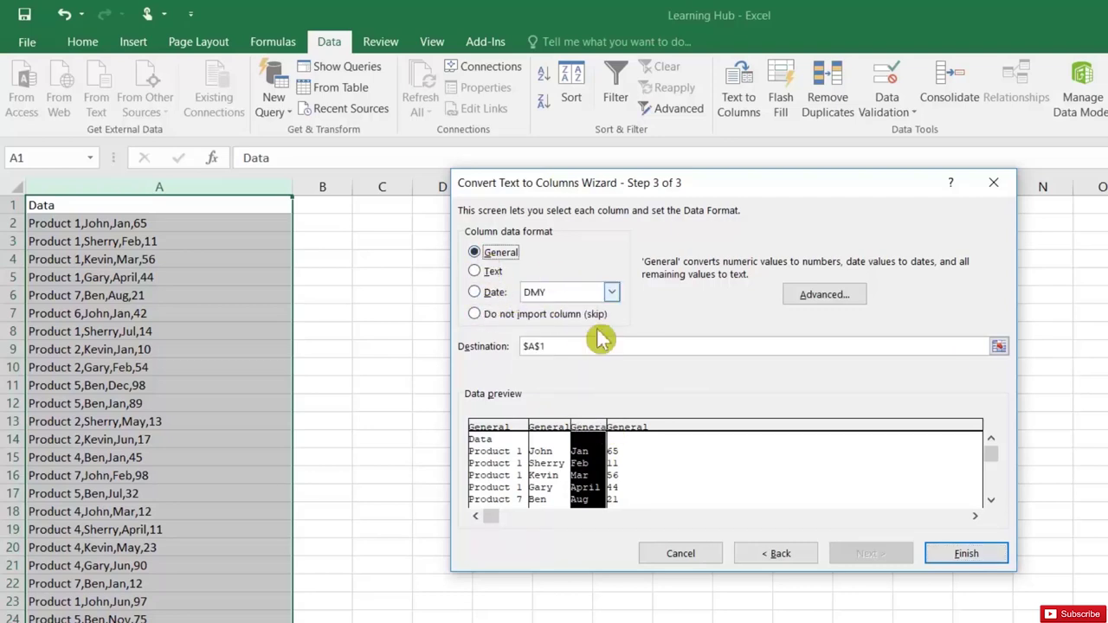
left_click(961, 554)
left_click(341, 260)
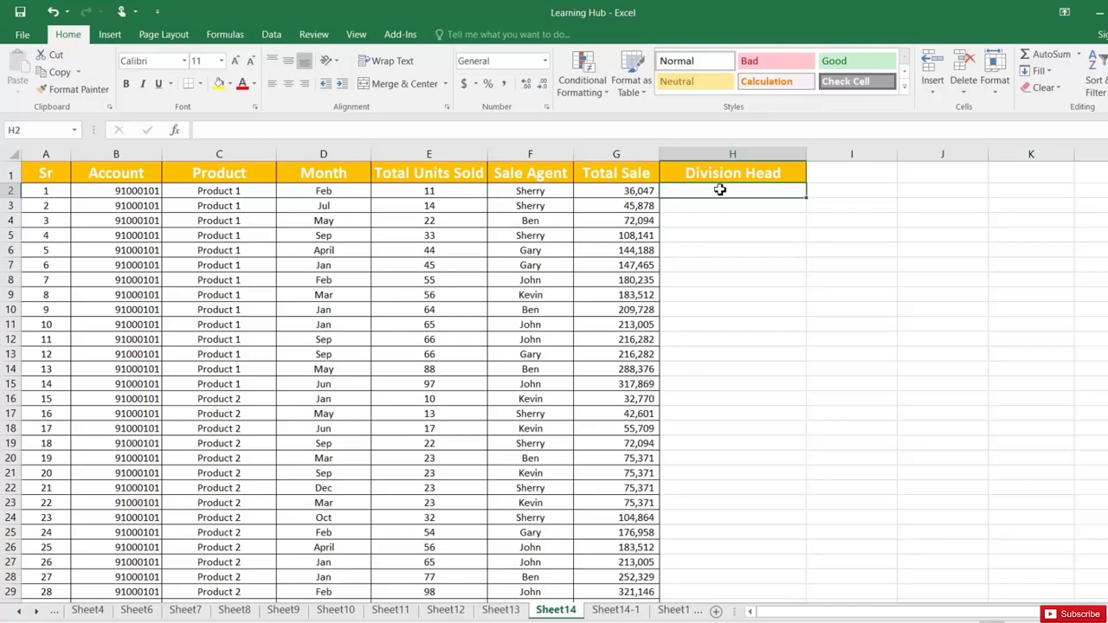
type("=")
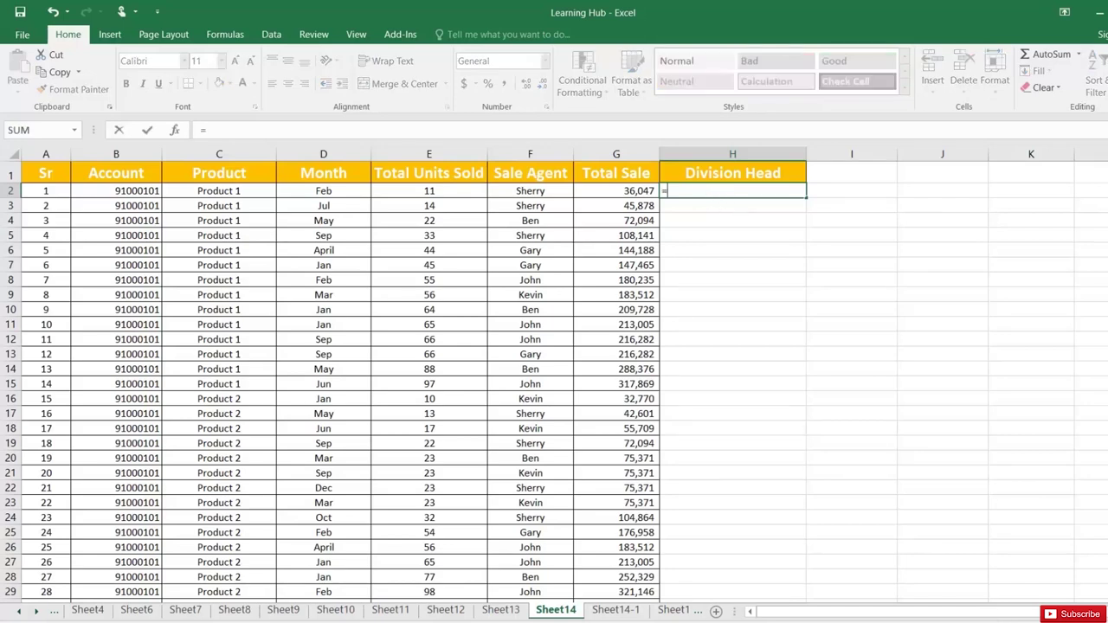
type("vl")
key("Tab")
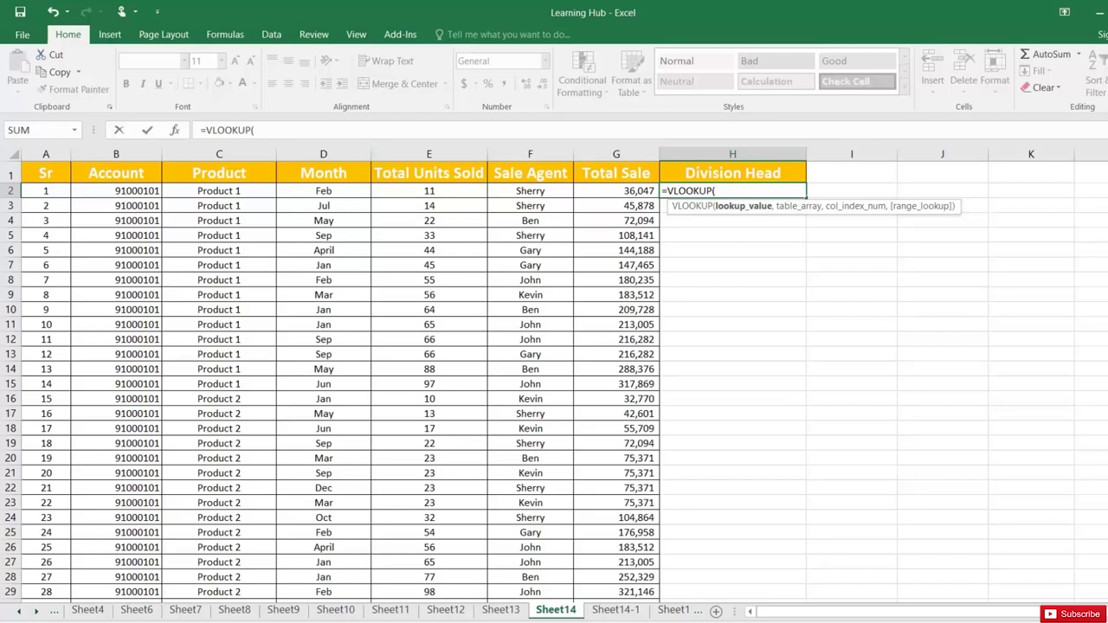
key("Escape")
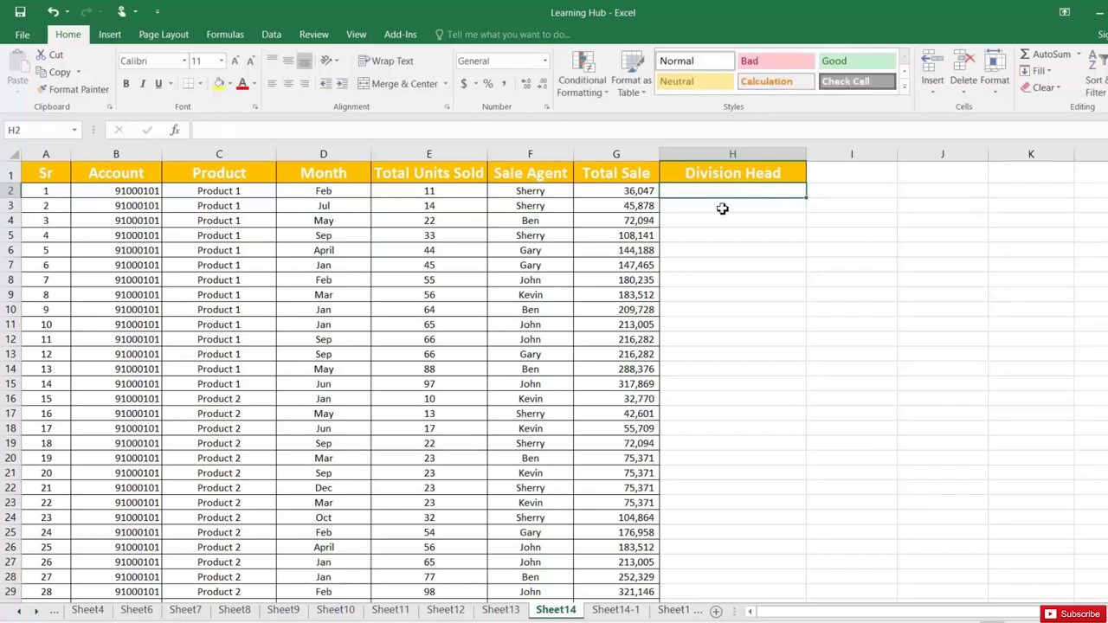
left_click(616, 611)
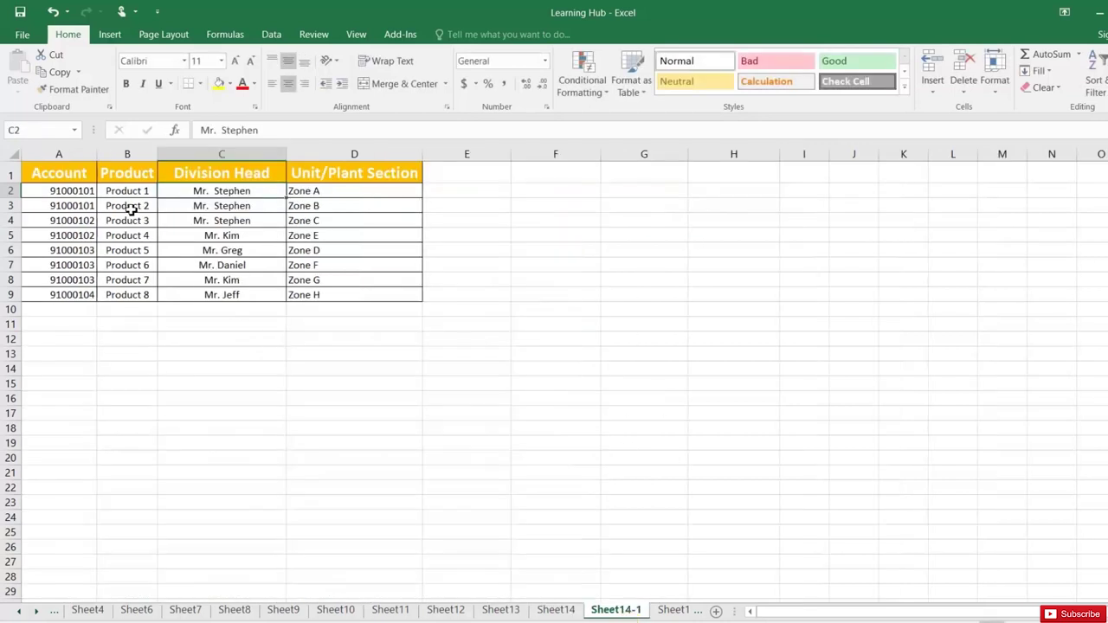
left_click_drag(57, 176, 327, 294)
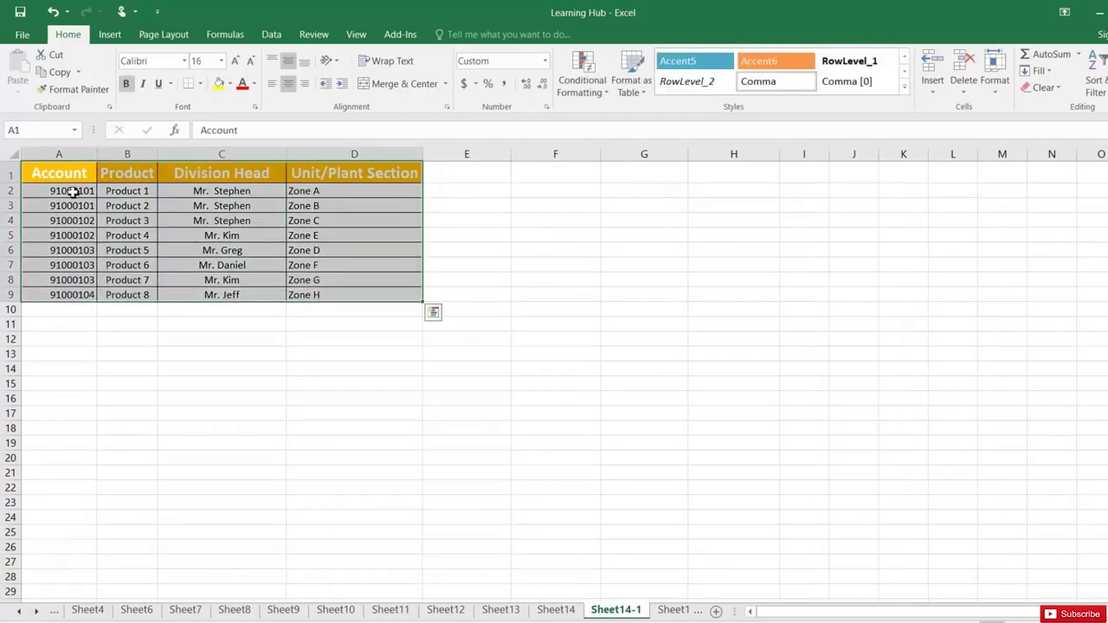
left_click(66, 190)
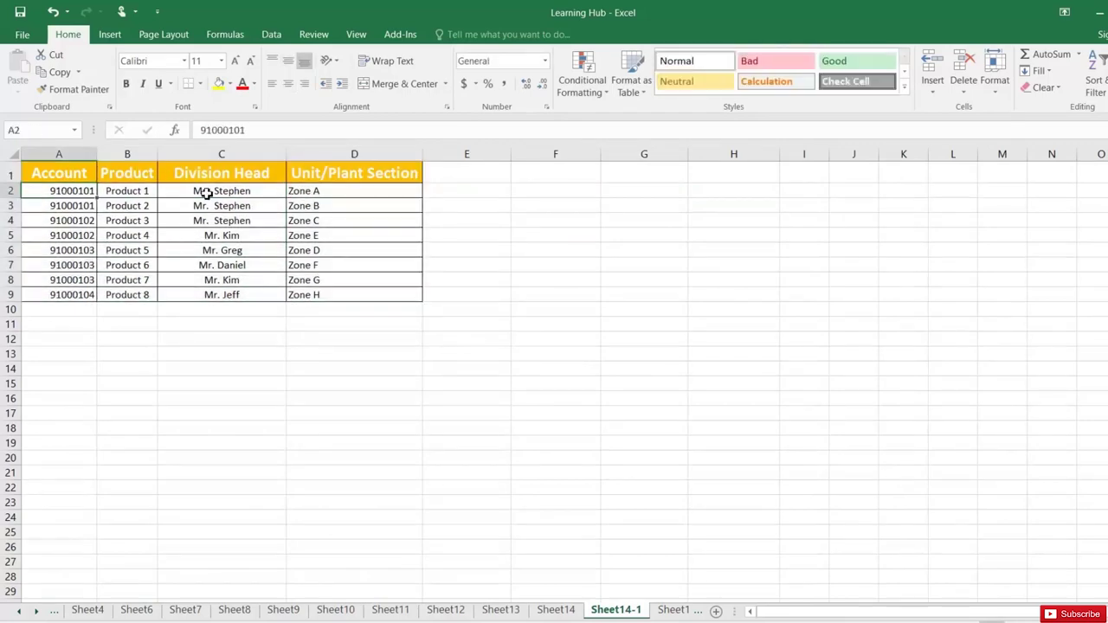
left_click(212, 191)
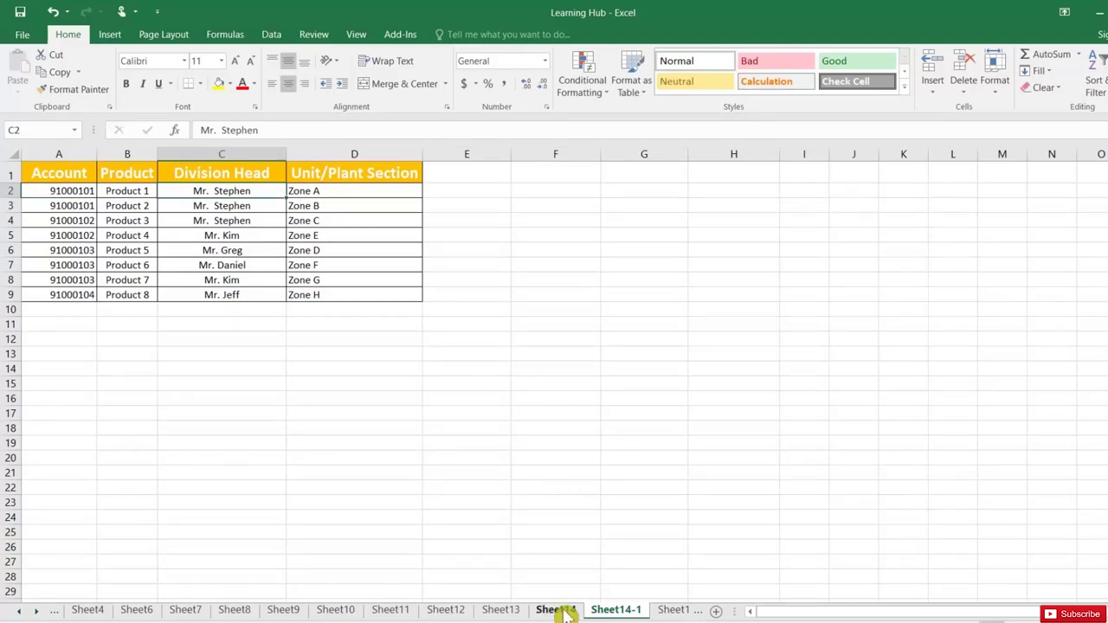
left_click(564, 611)
left_click(604, 610)
left_click(552, 611)
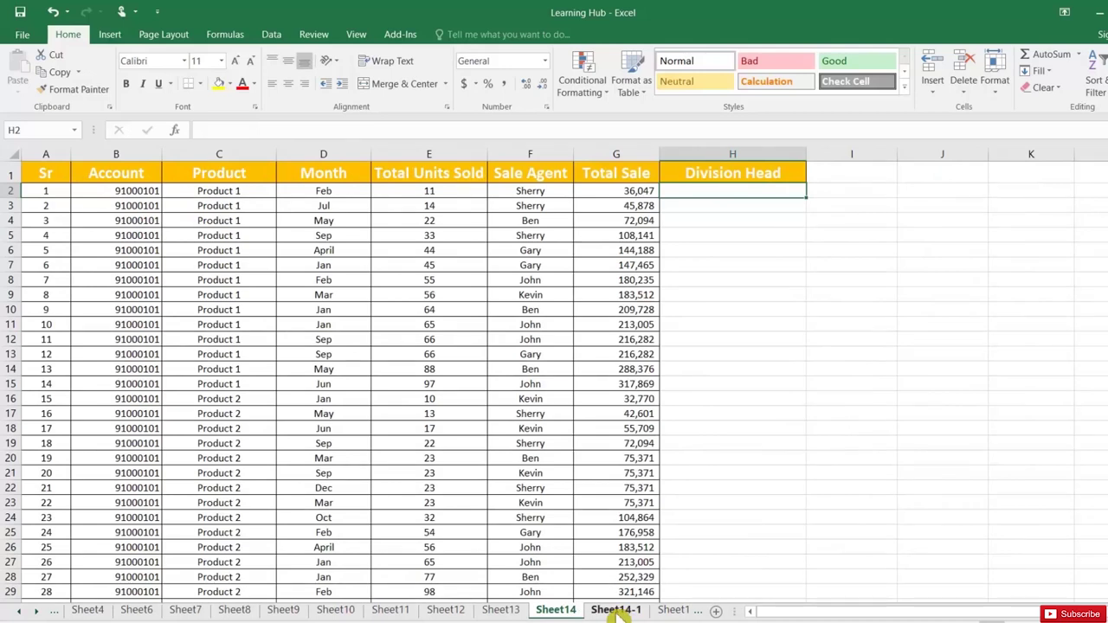
left_click(130, 194)
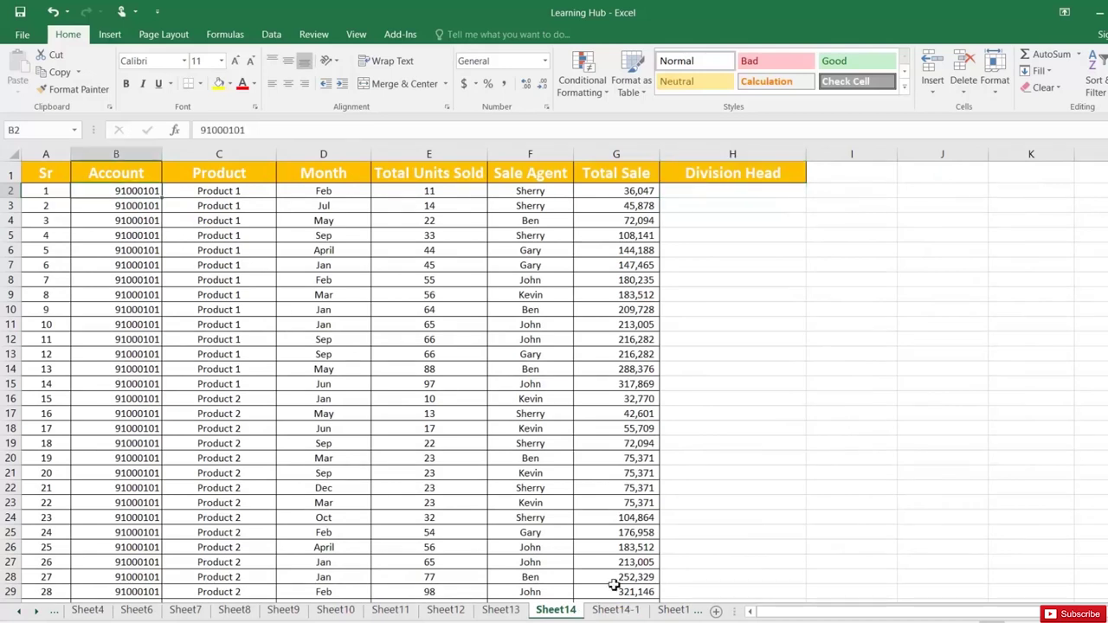
left_click(616, 611)
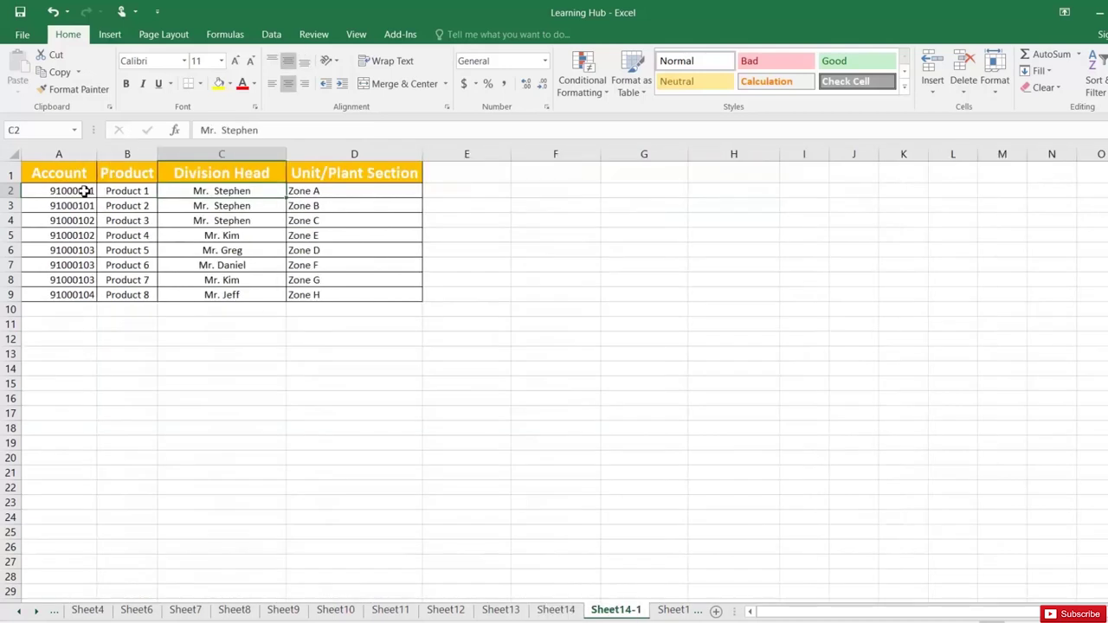
left_click(556, 610)
left_click(690, 195)
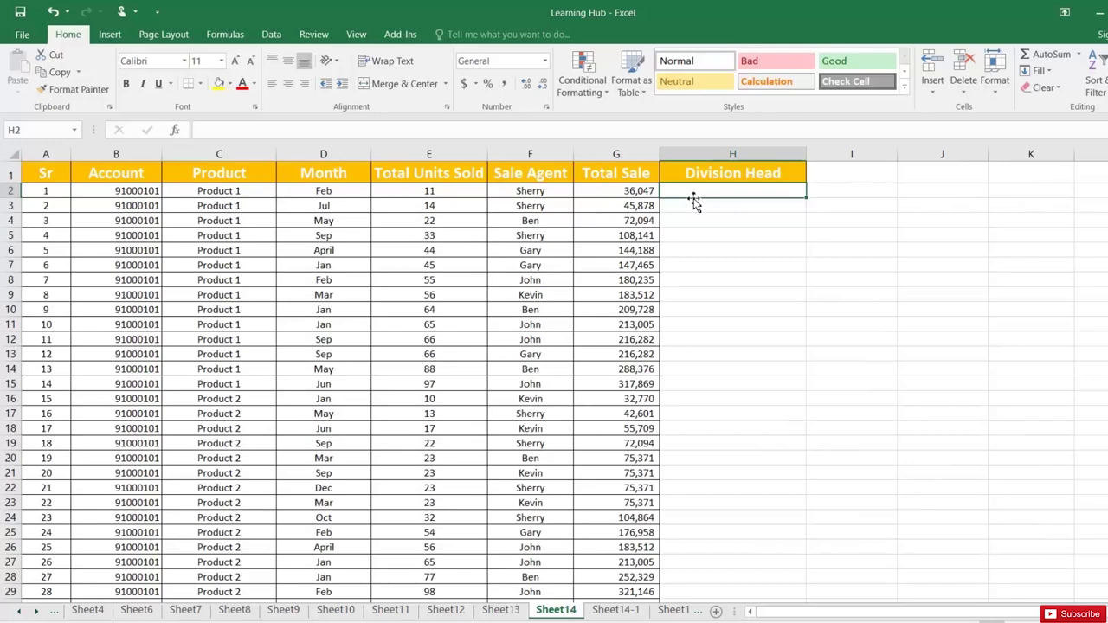
Enter =VLOOKUP(B2,'Sheet14-1'!A:D,3,0) in H2 to return the account's Division Head
type("=")
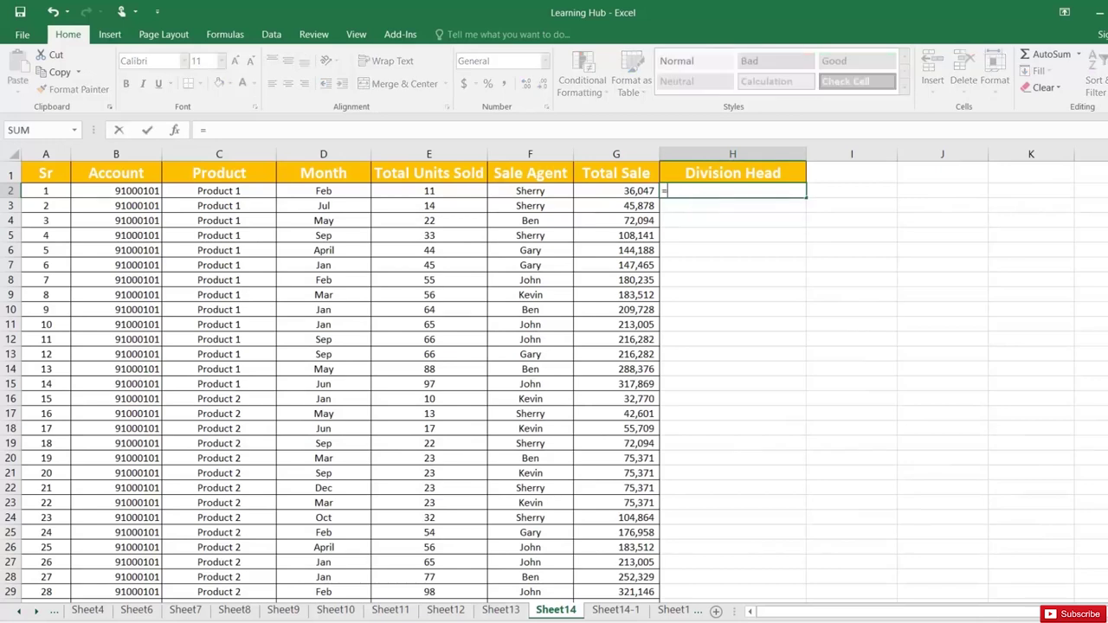
type("vl")
key("Tab")
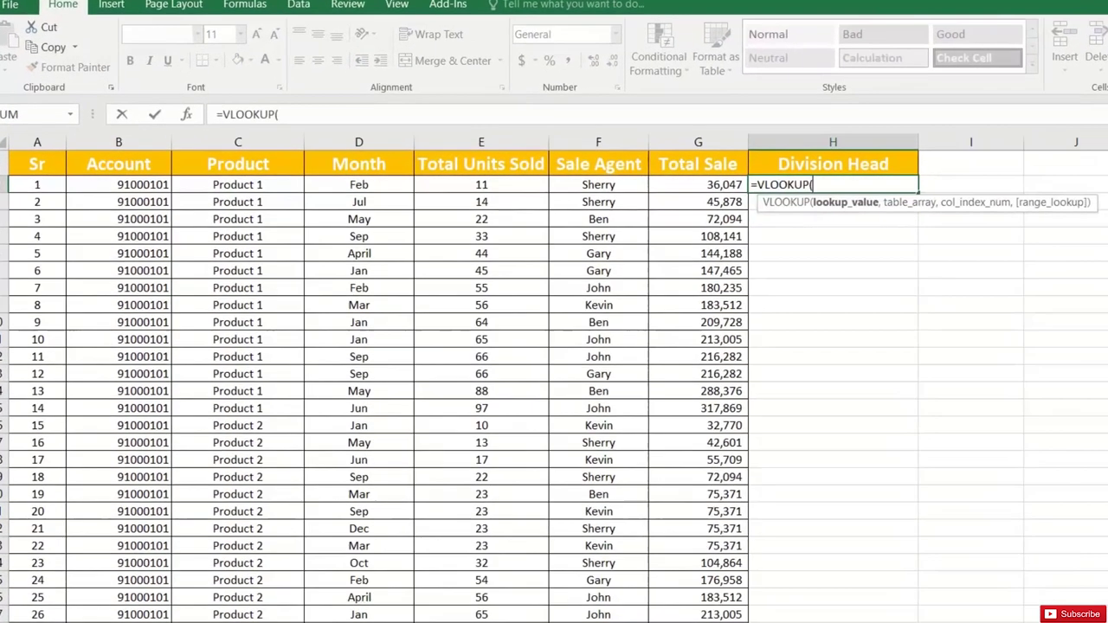
left_click(148, 179)
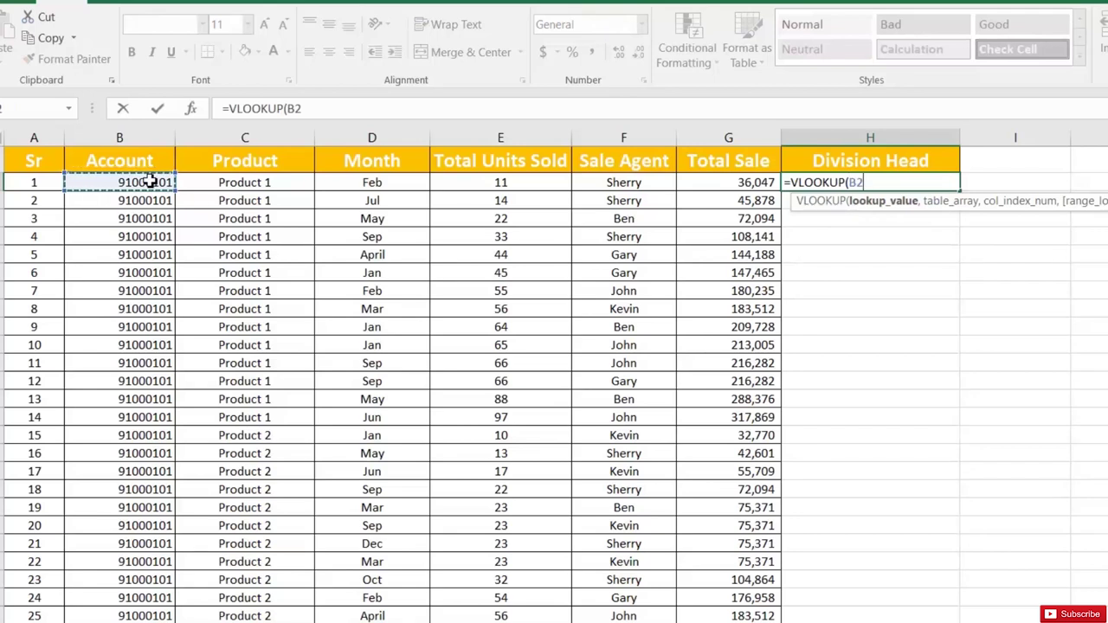
type(",")
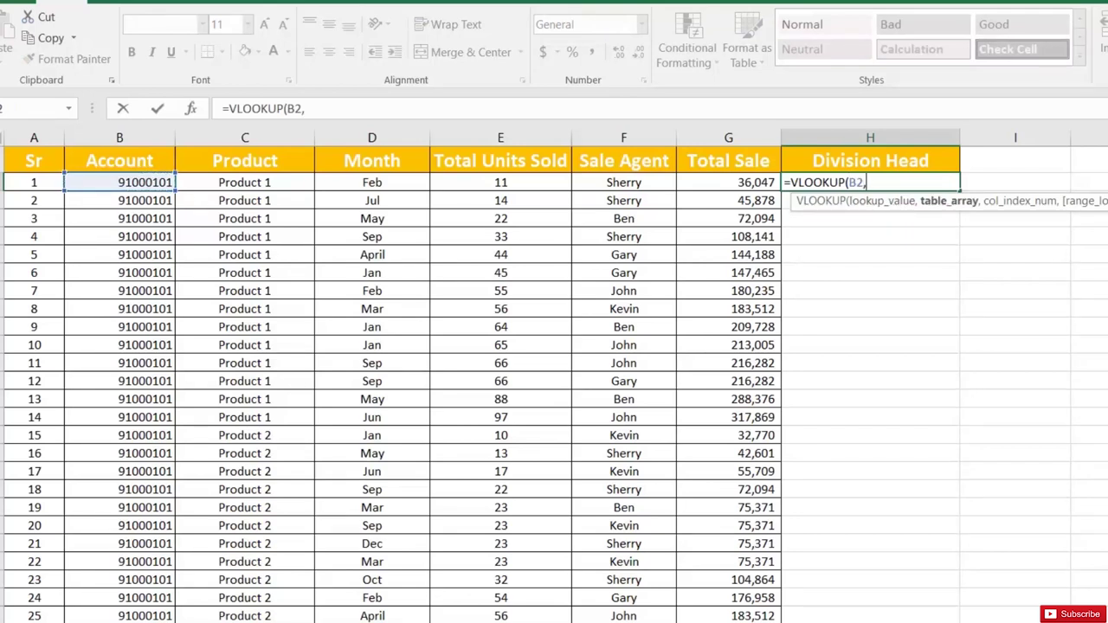
key("ctrl+Page_Down")
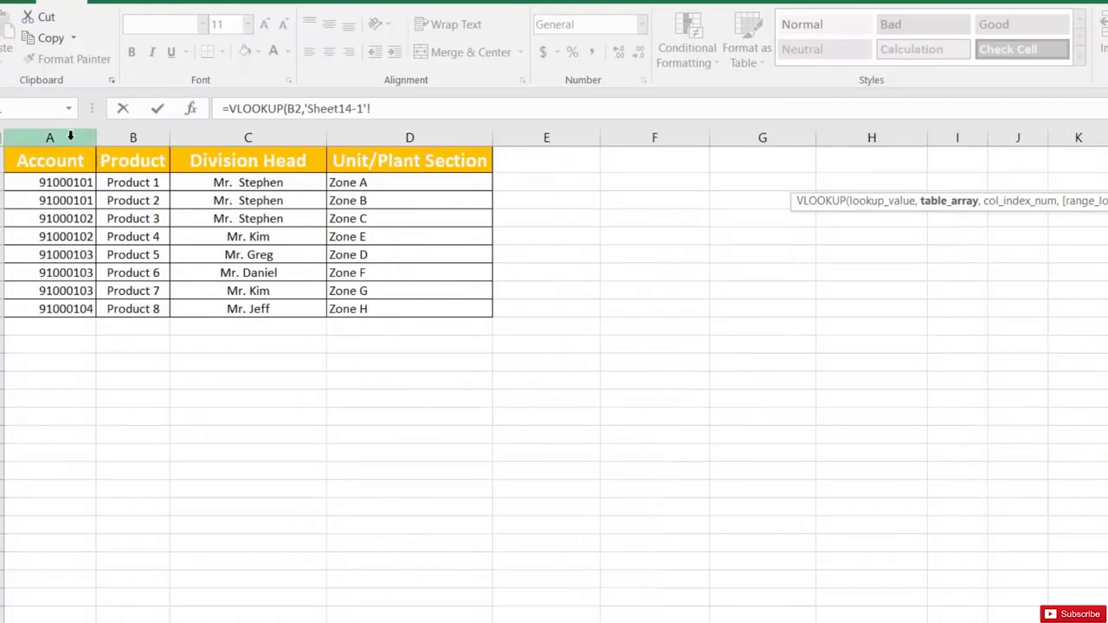
left_click_drag(67, 136, 372, 138)
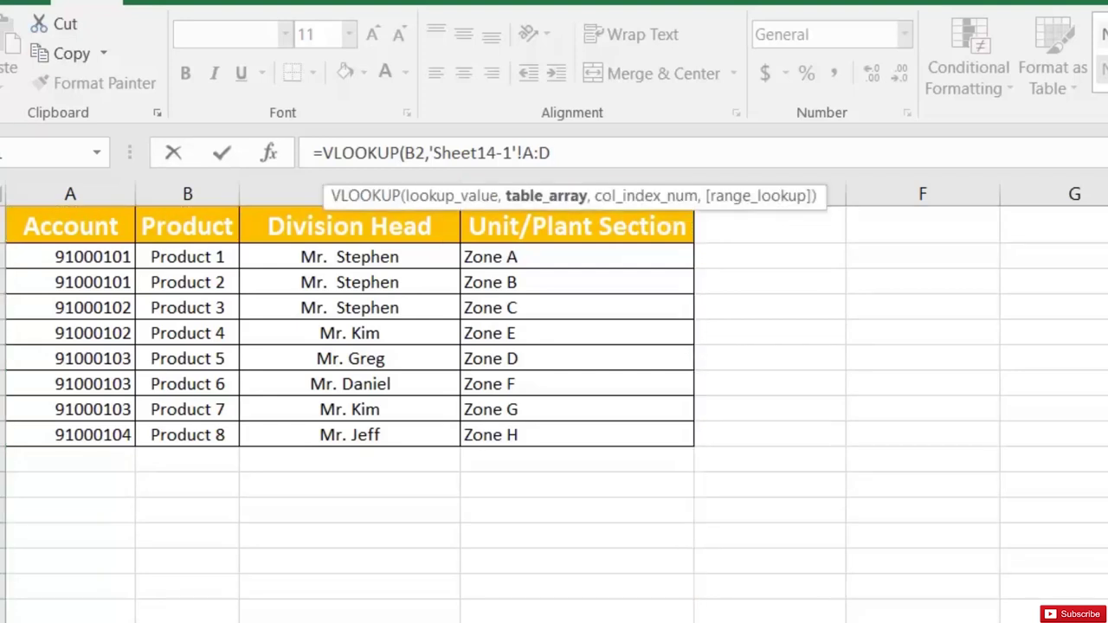
type(",3")
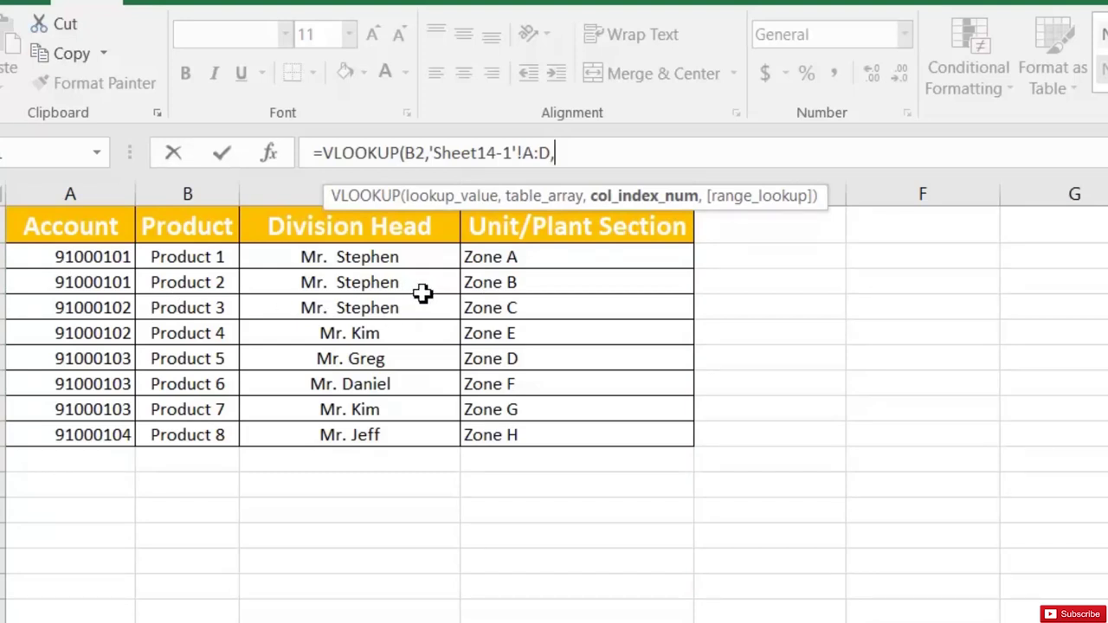
type(",0")
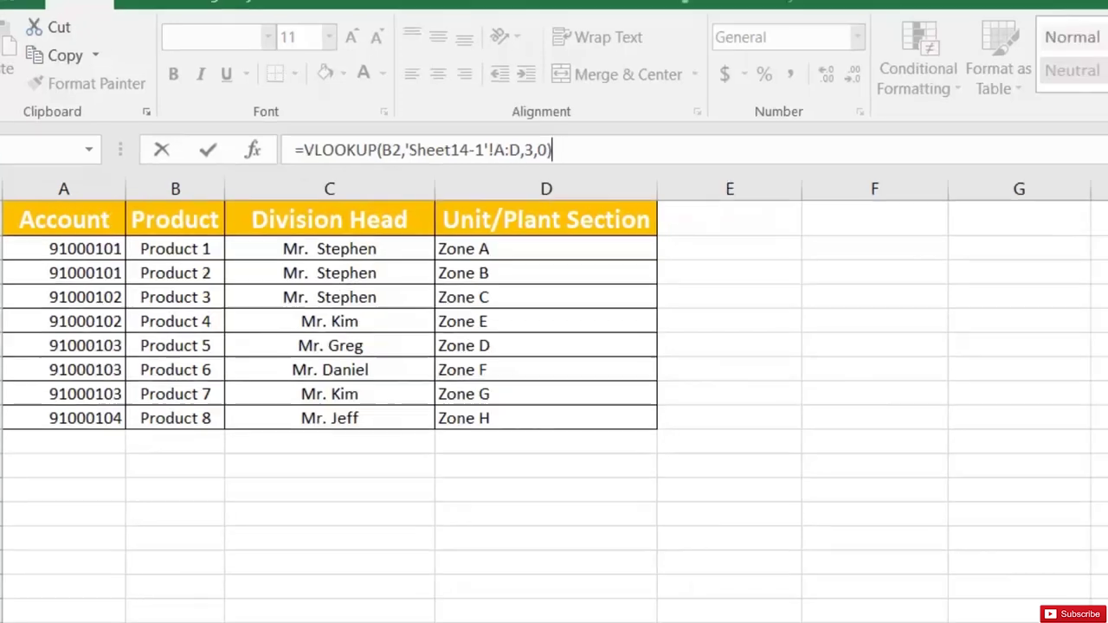
key("Return")
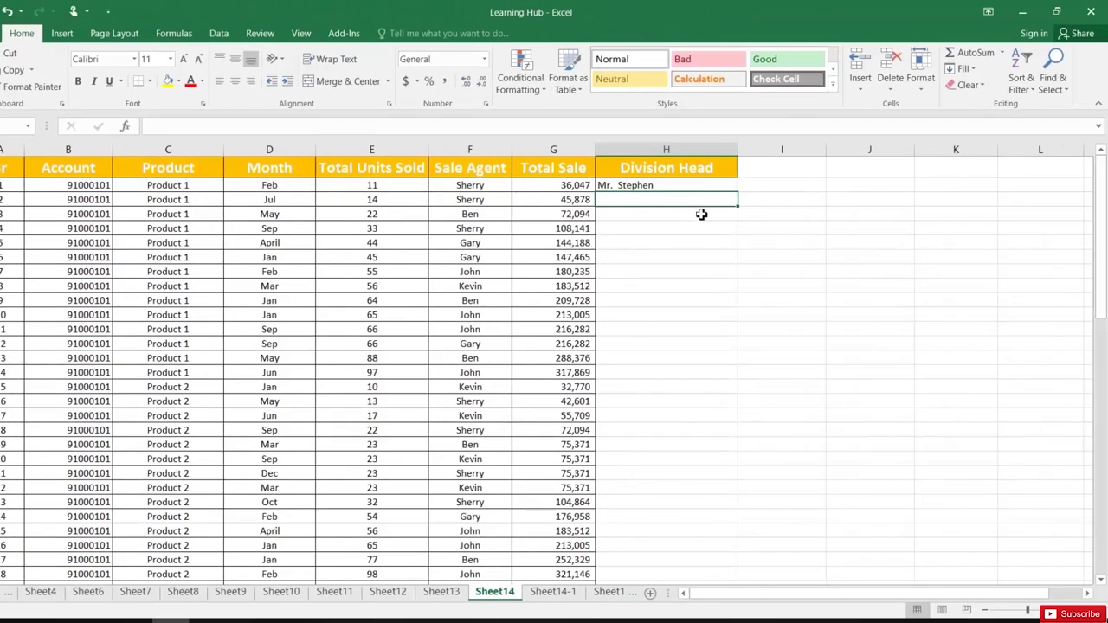
left_click(710, 185)
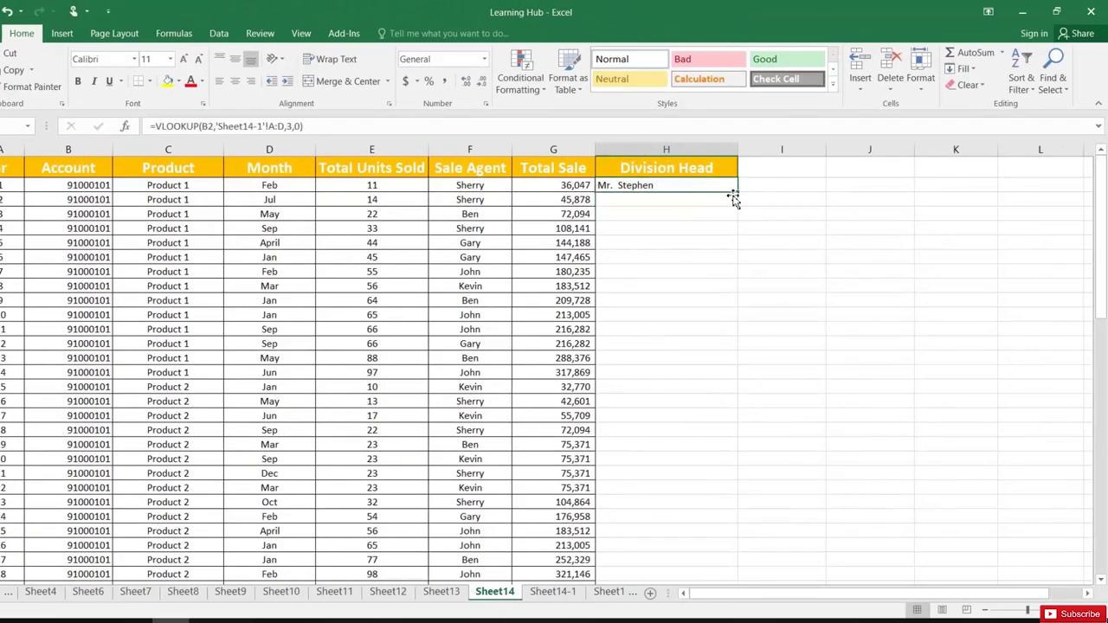
double_click(740, 195)
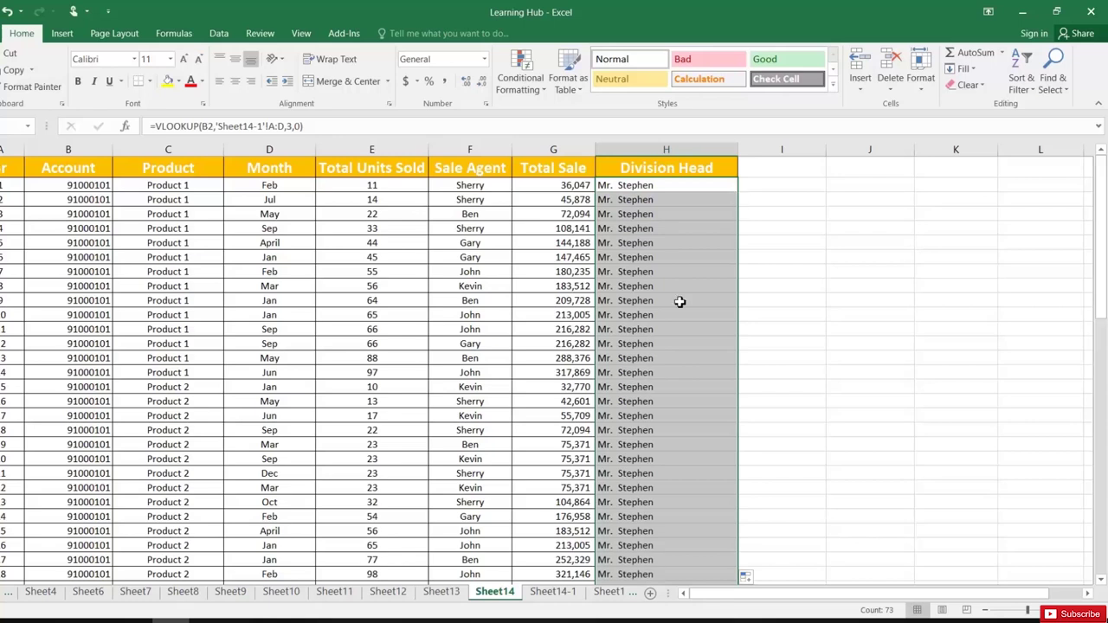
scroll(669, 319, "down", 5)
scroll(671, 320, "down", 6)
scroll(671, 325, "down", 5)
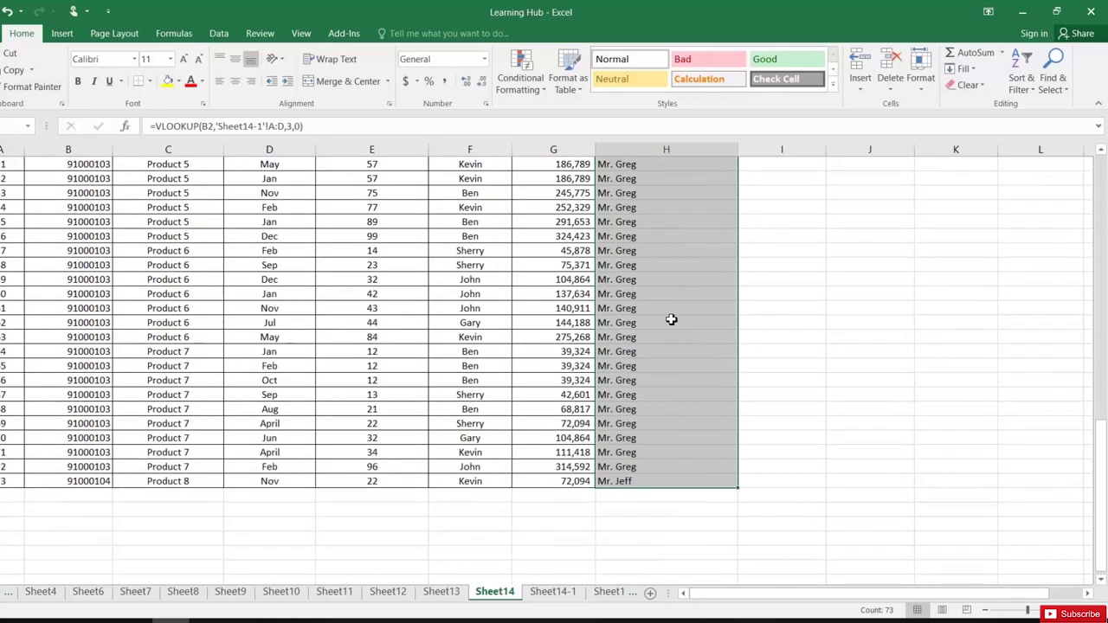
left_click(670, 328)
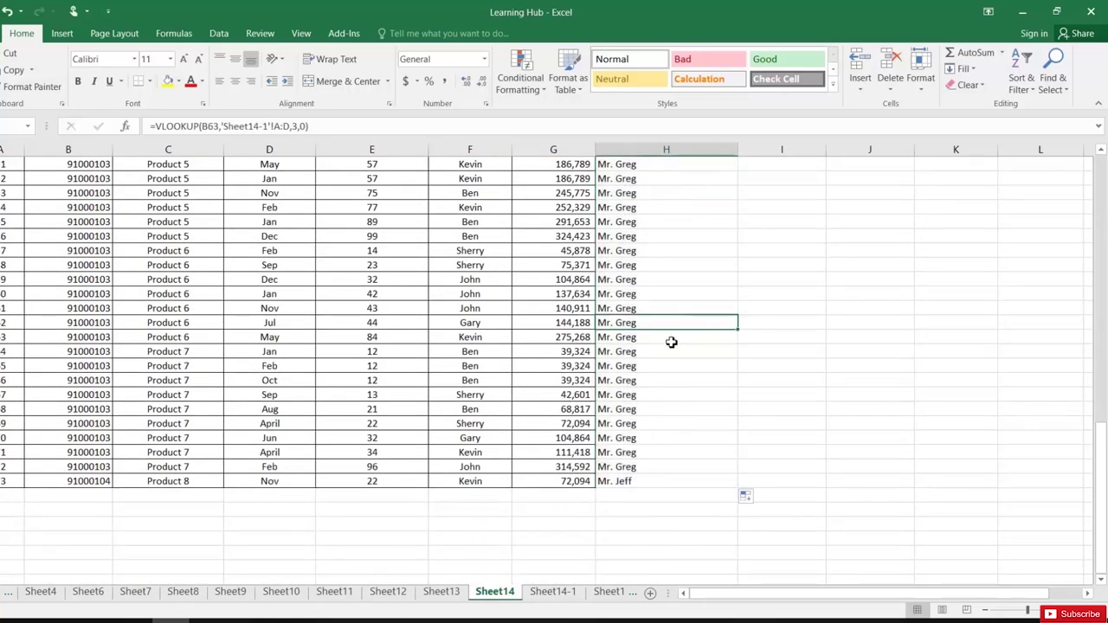
scroll(671, 344, "up", 4)
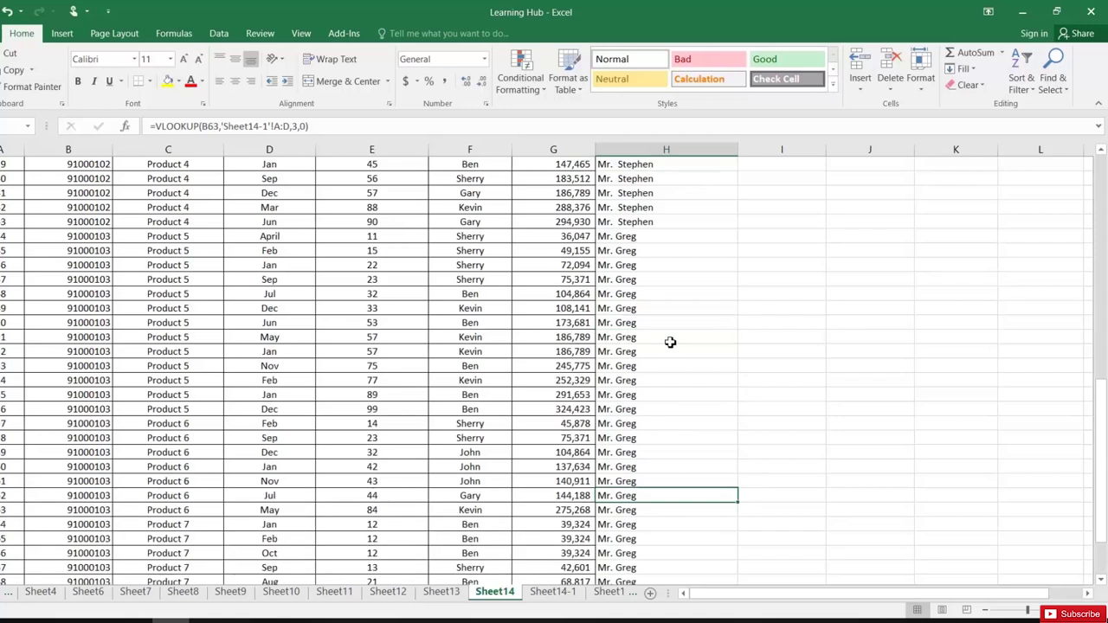
left_click(67, 433)
scroll(82, 459, "up", 1)
scroll(82, 459, "up", 5)
scroll(86, 445, "up", 10)
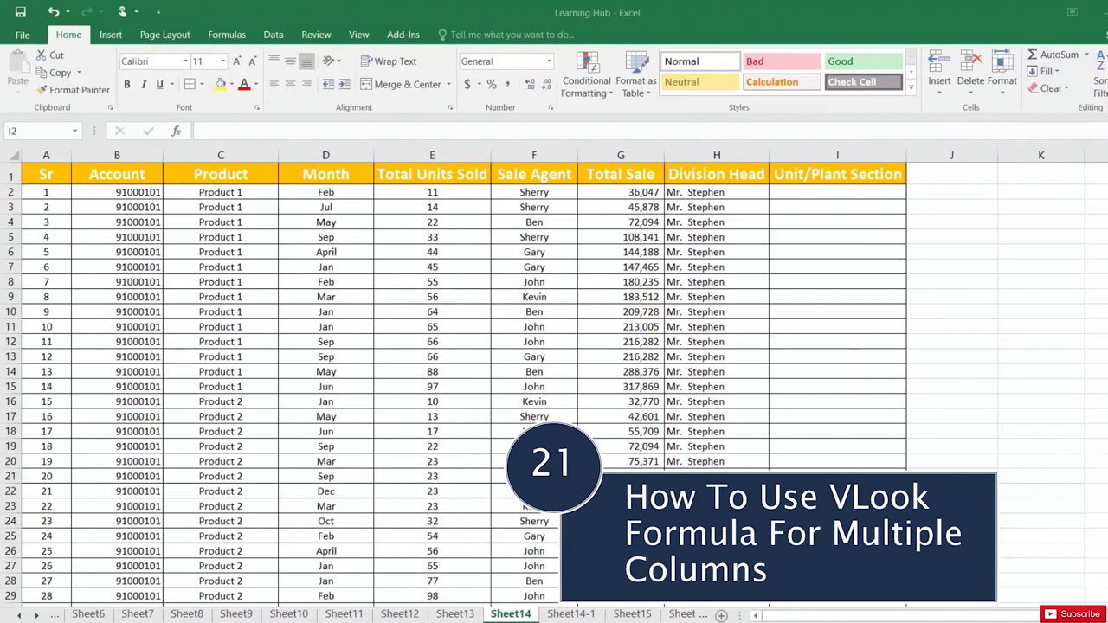
left_click(712, 192)
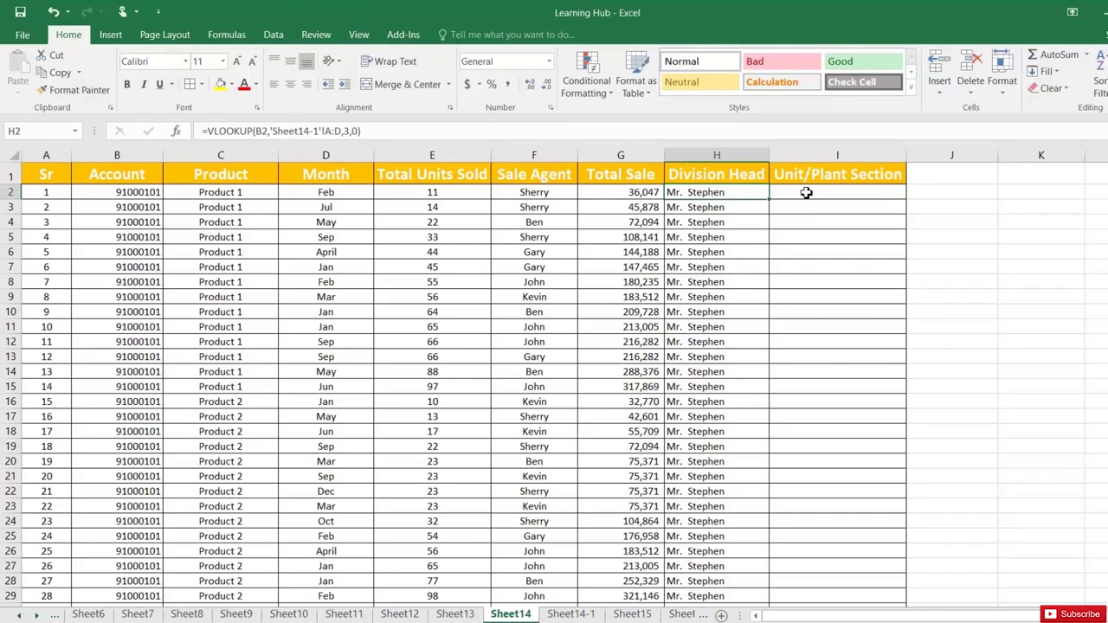
left_click(806, 193)
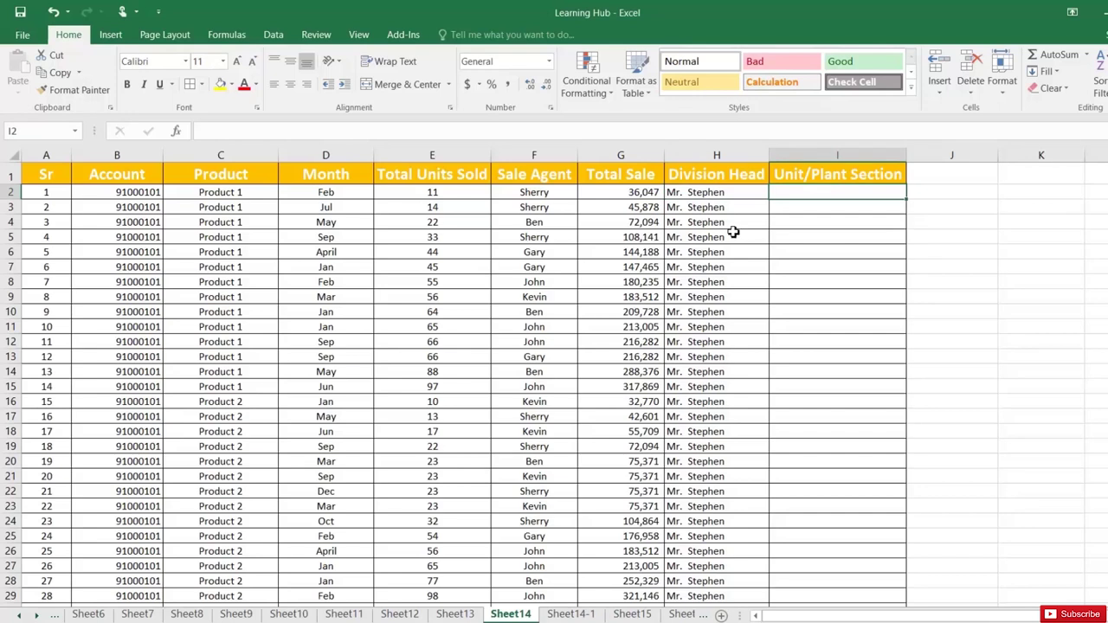
left_click(571, 614)
left_click(342, 193)
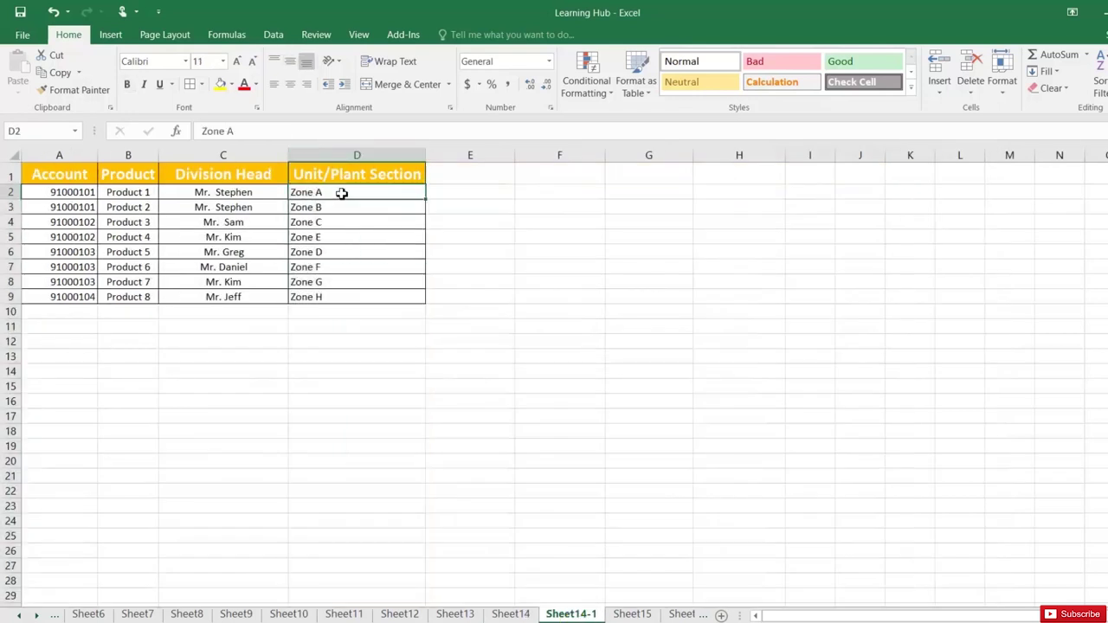
left_click(510, 614)
type("=vl")
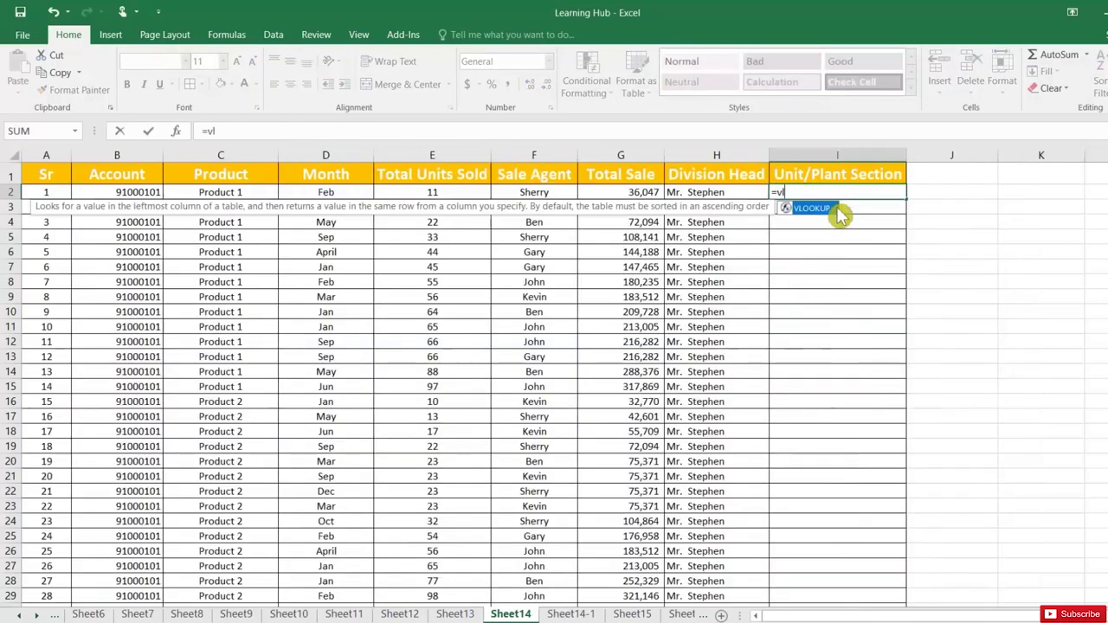
double_click(837, 209)
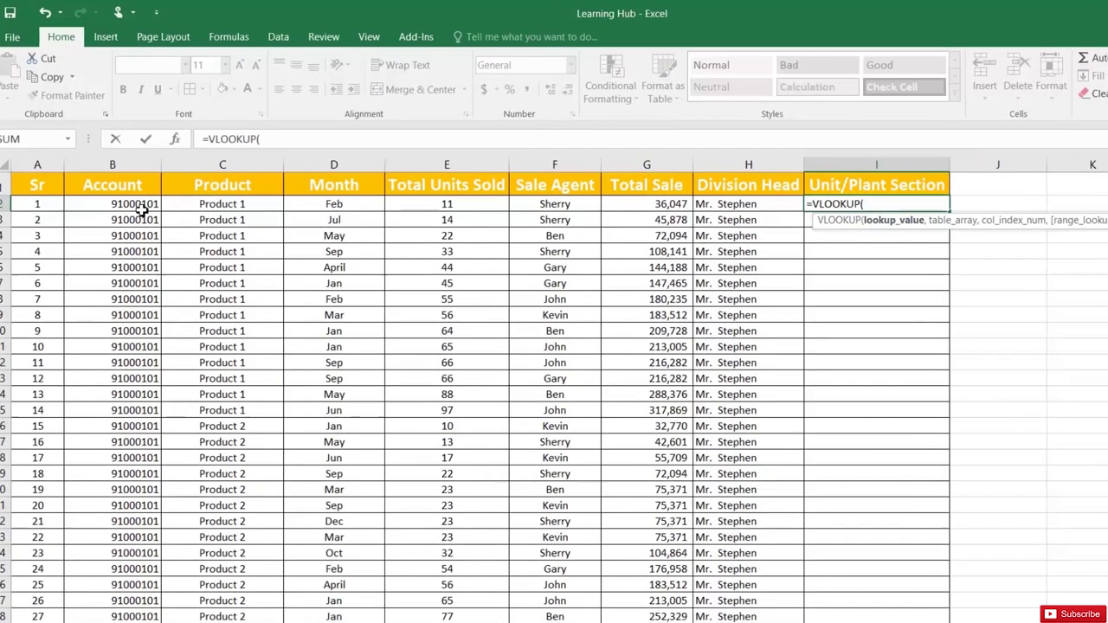
left_click(147, 194)
type(",")
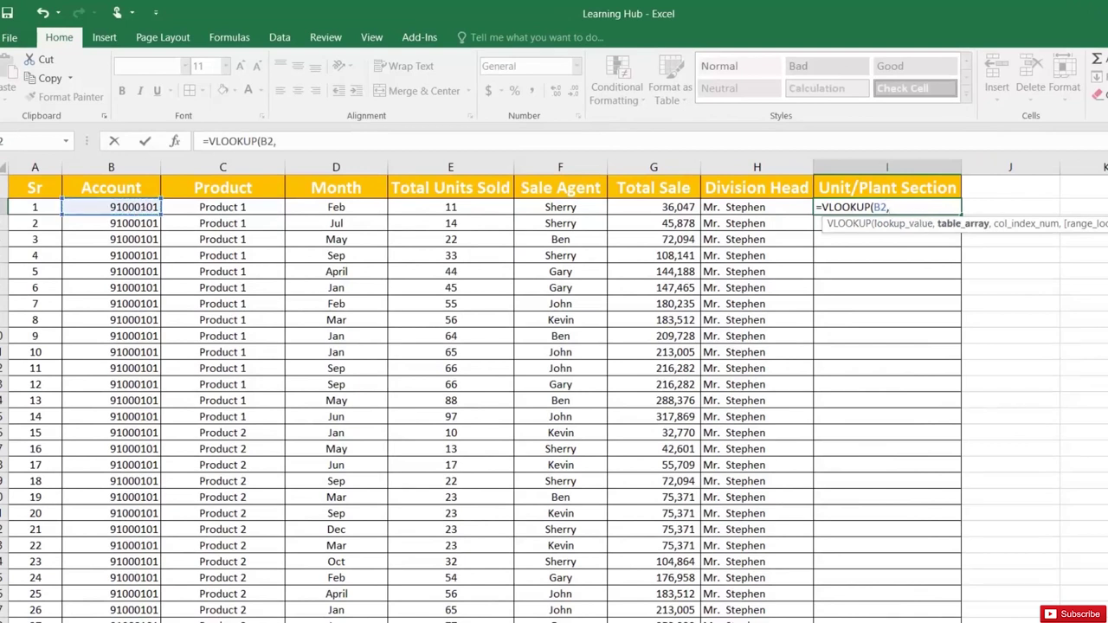
key("ctrl+Page_Down")
left_click_drag(48, 167, 370, 173)
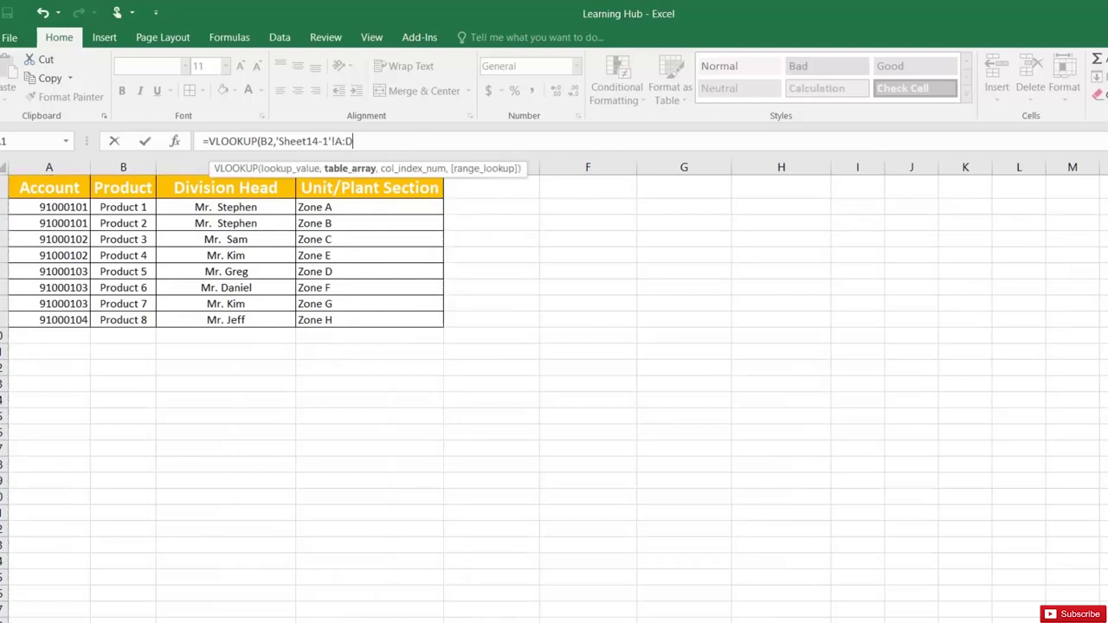
type(",")
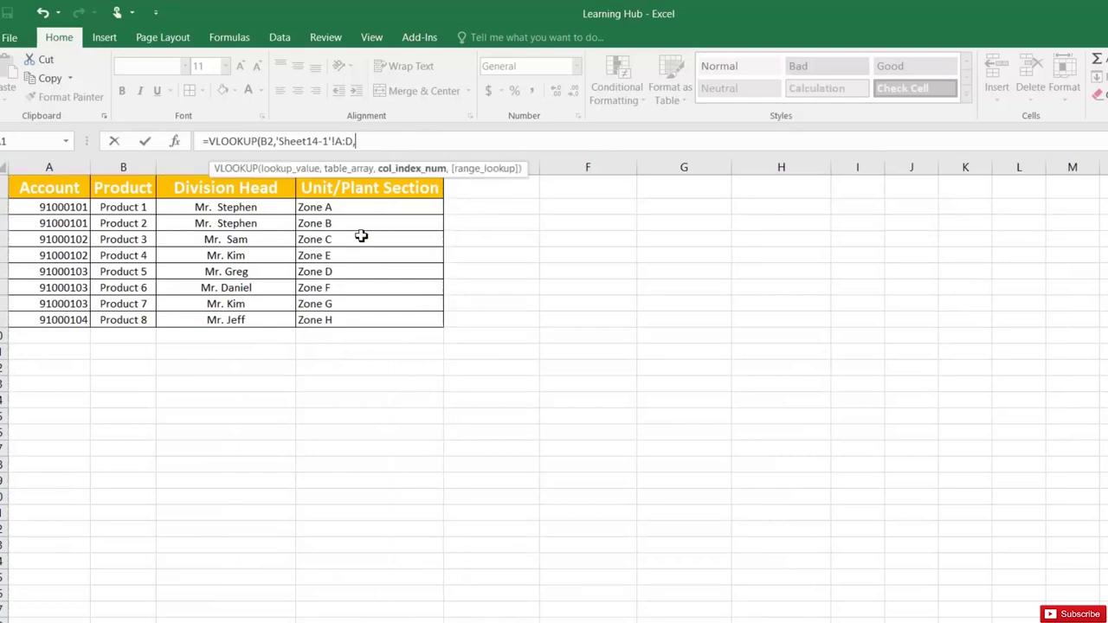
type("4,")
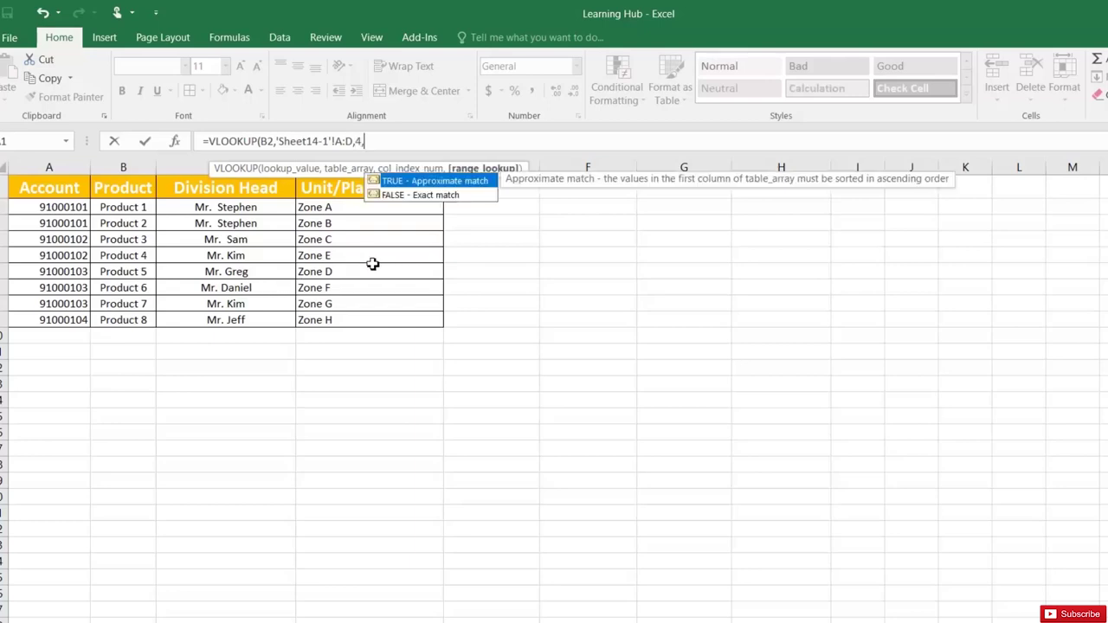
type(")")
key("Return")
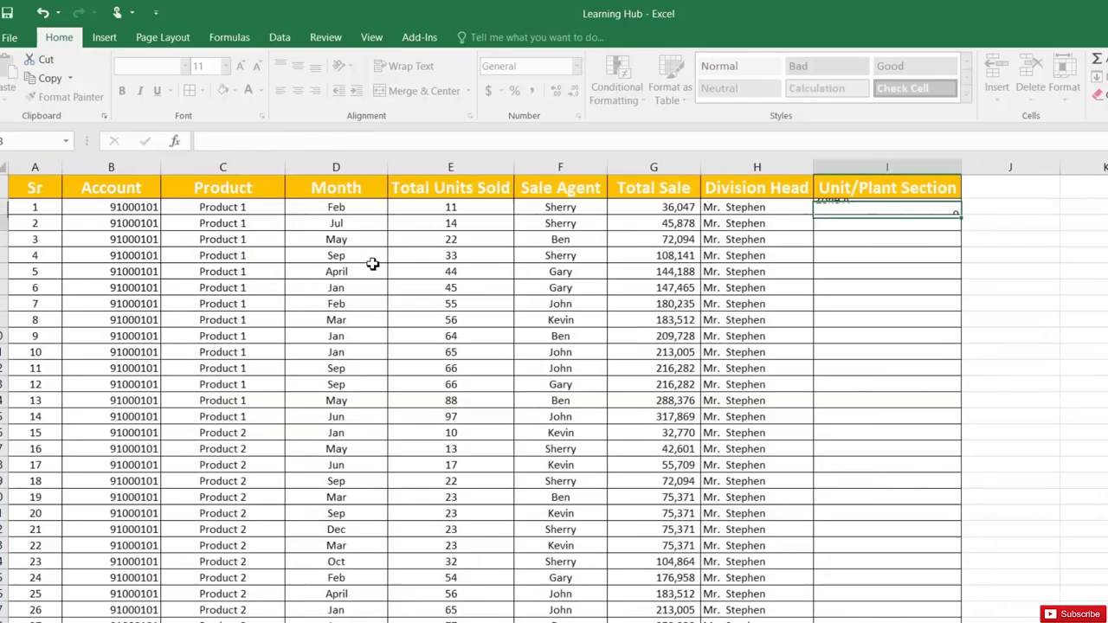
left_click(944, 208)
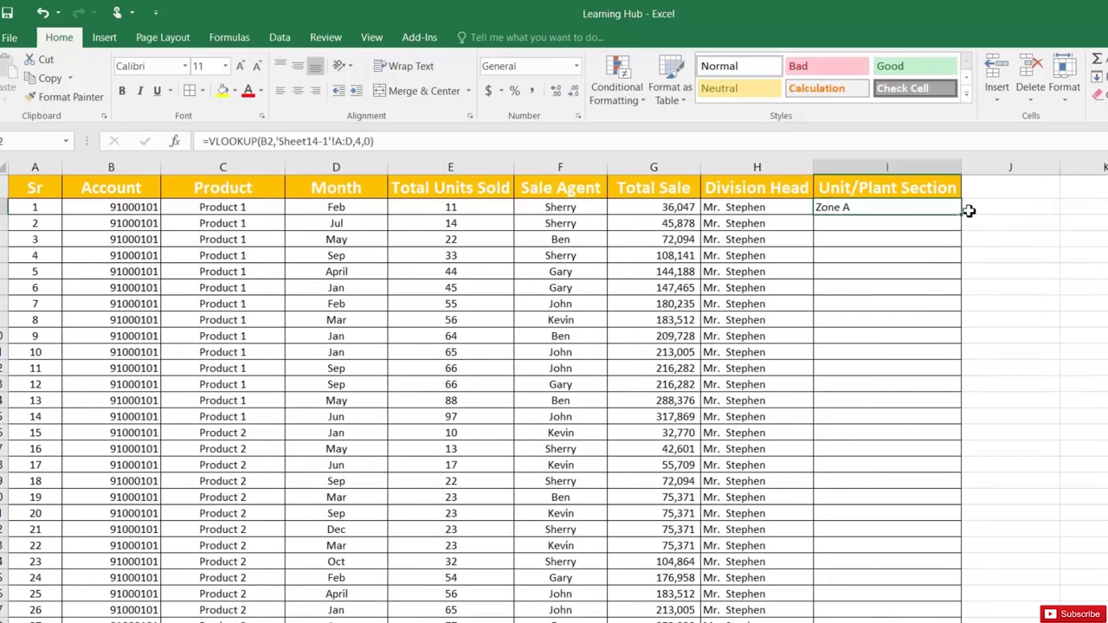
double_click(964, 216)
left_click(897, 463)
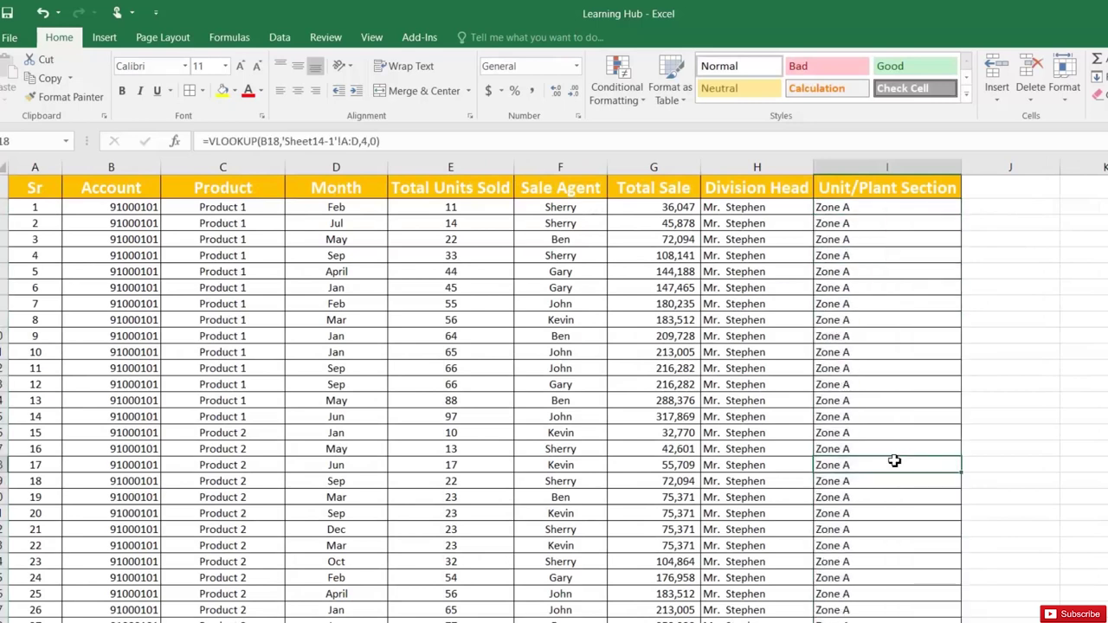
scroll(899, 462, "down", 2)
scroll(87, 415, "up", 2)
mouse_move(29, 433)
left_mouse_down()
mouse_move(759, 541)
mouse_move(886, 546)
mouse_move(857, 562)
mouse_move(849, 596)
left_mouse_up()
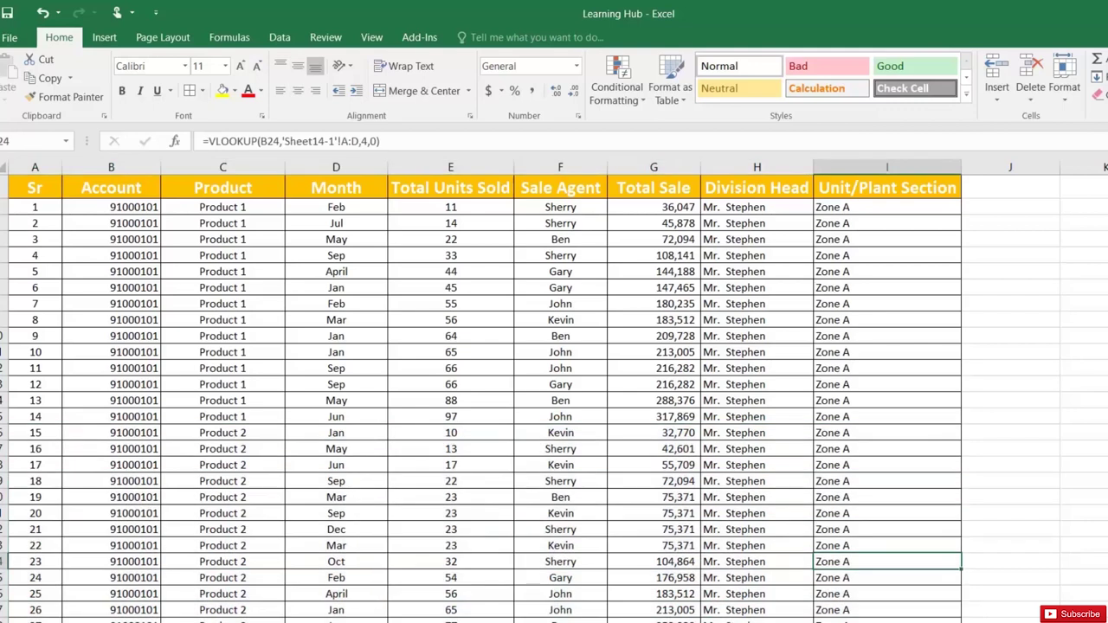
key("ctrl+Page_Down")
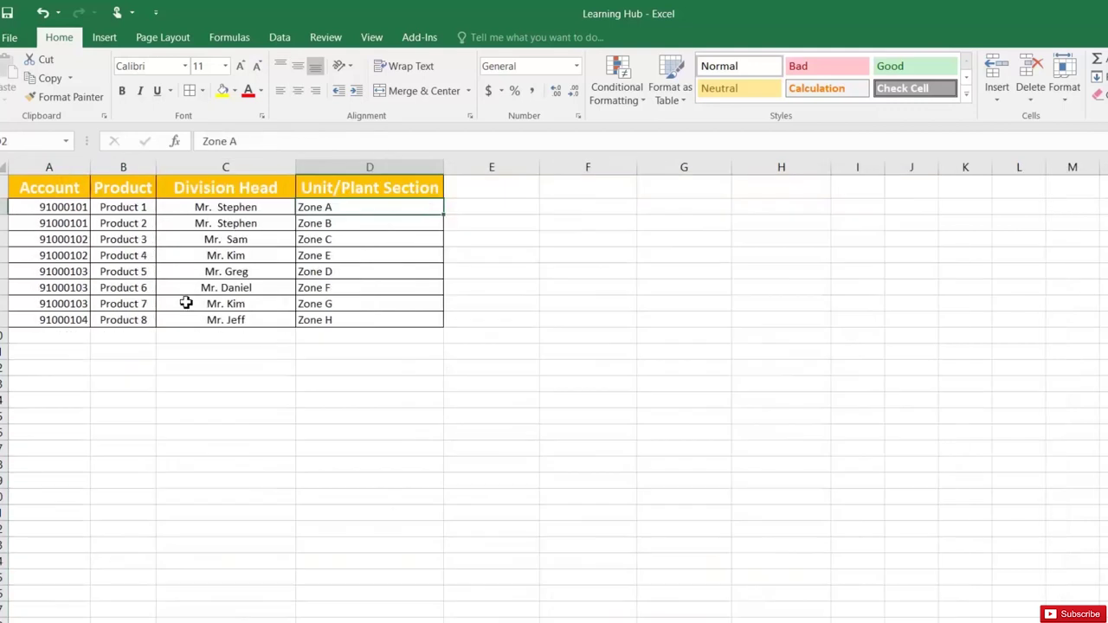
left_click(114, 228)
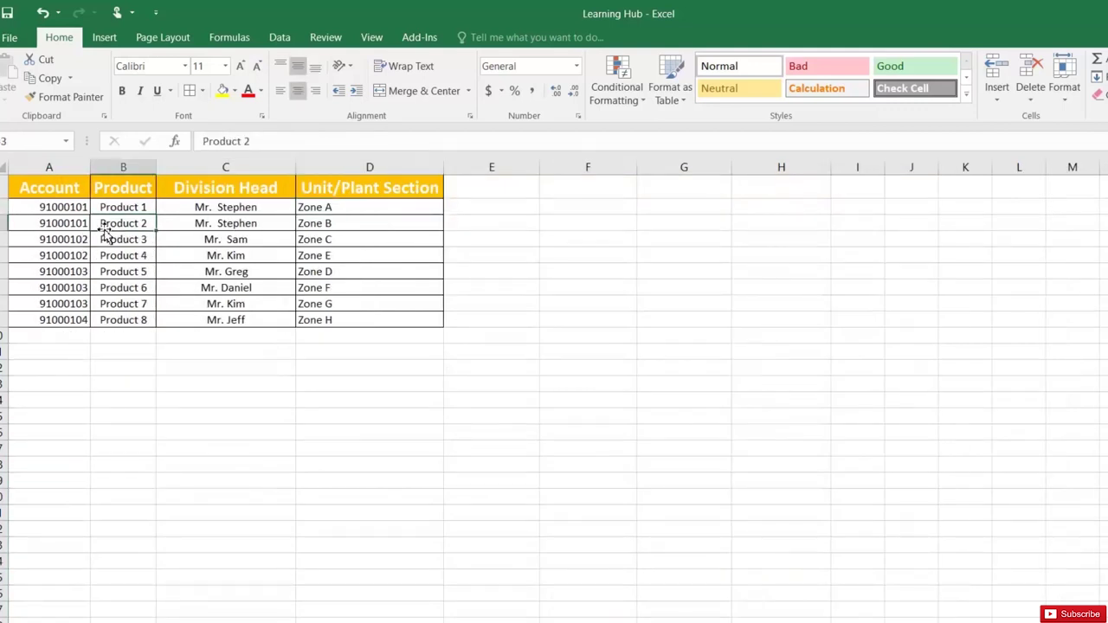
left_click(330, 223)
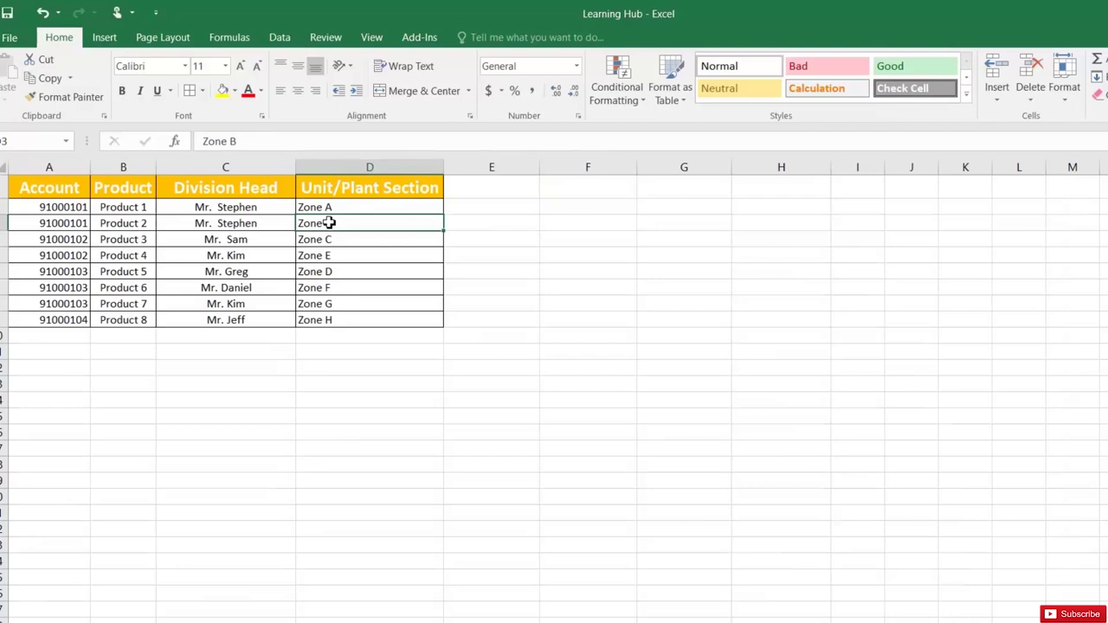
key("ctrl+Page_Up")
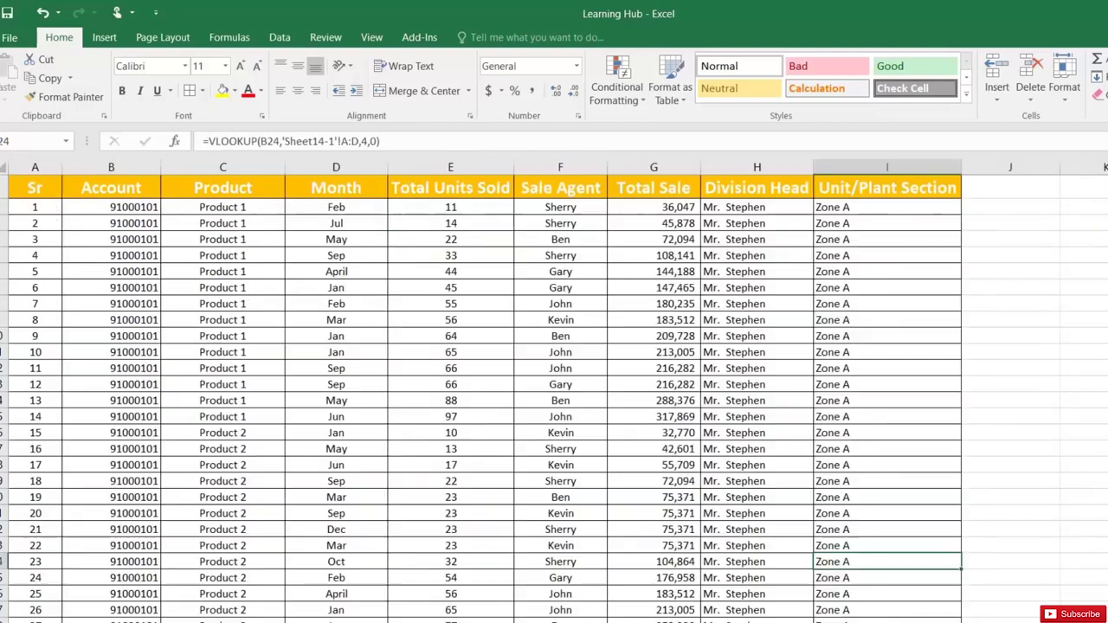
left_click(853, 204)
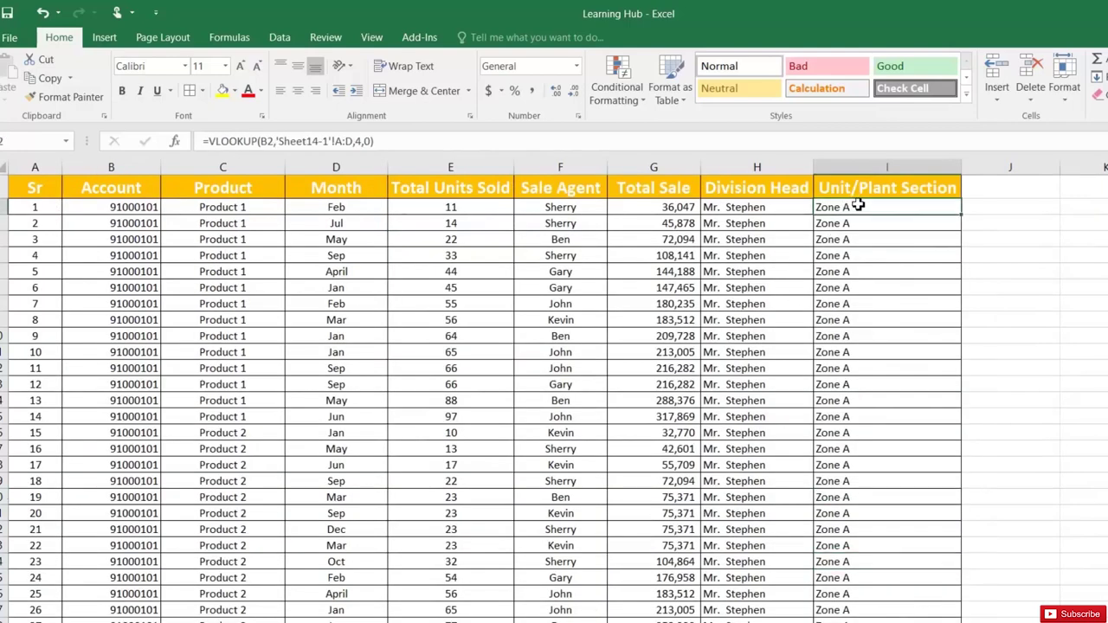
key("ctrl+shift+Down")
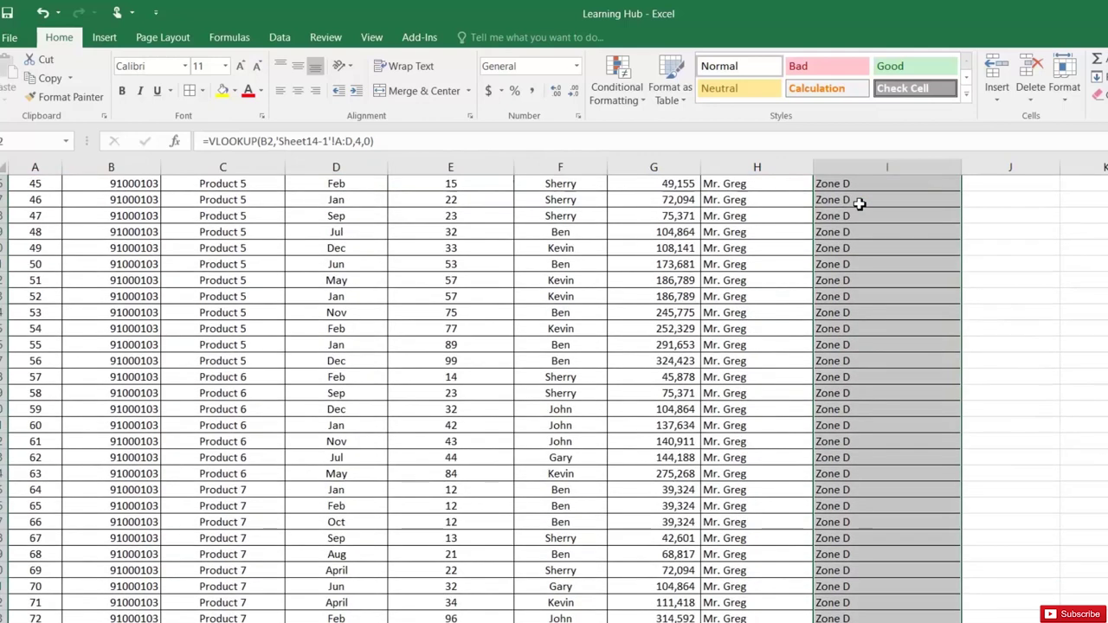
key("Delete")
scroll(856, 203, "up", 15)
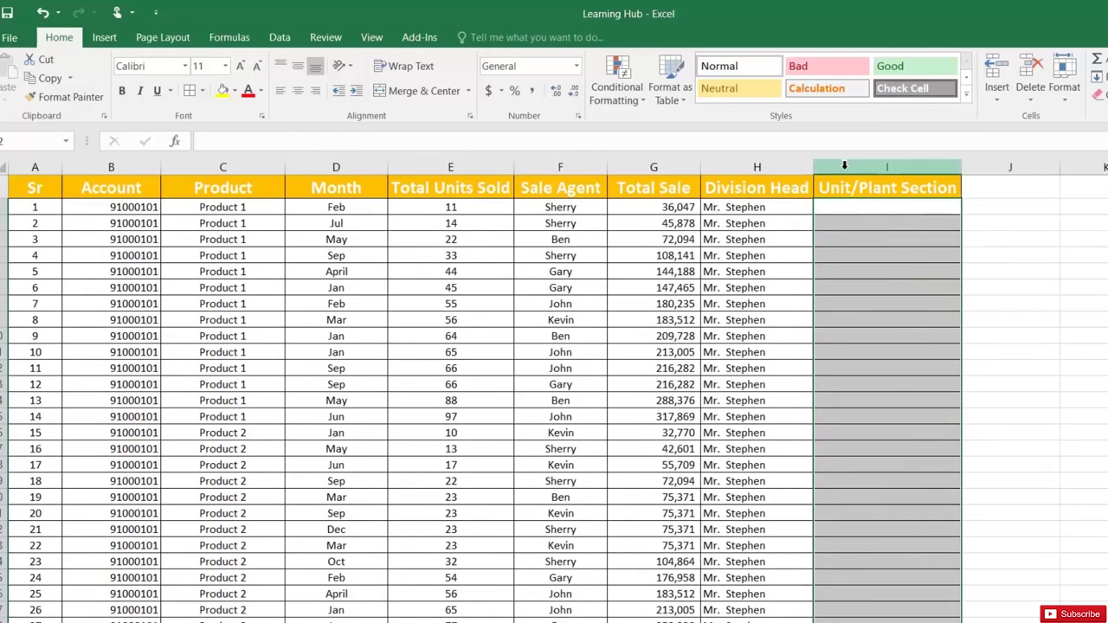
Insert a new column I before Unit/Plant Section with the header 'Key'
left_click(854, 188)
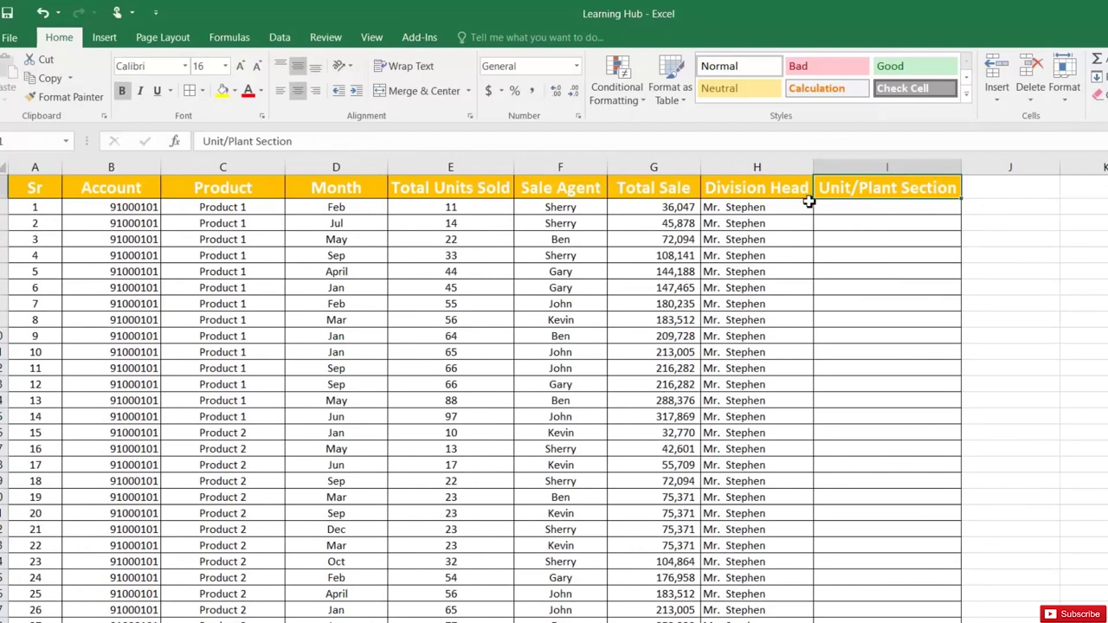
left_click(847, 172)
right_click(836, 168)
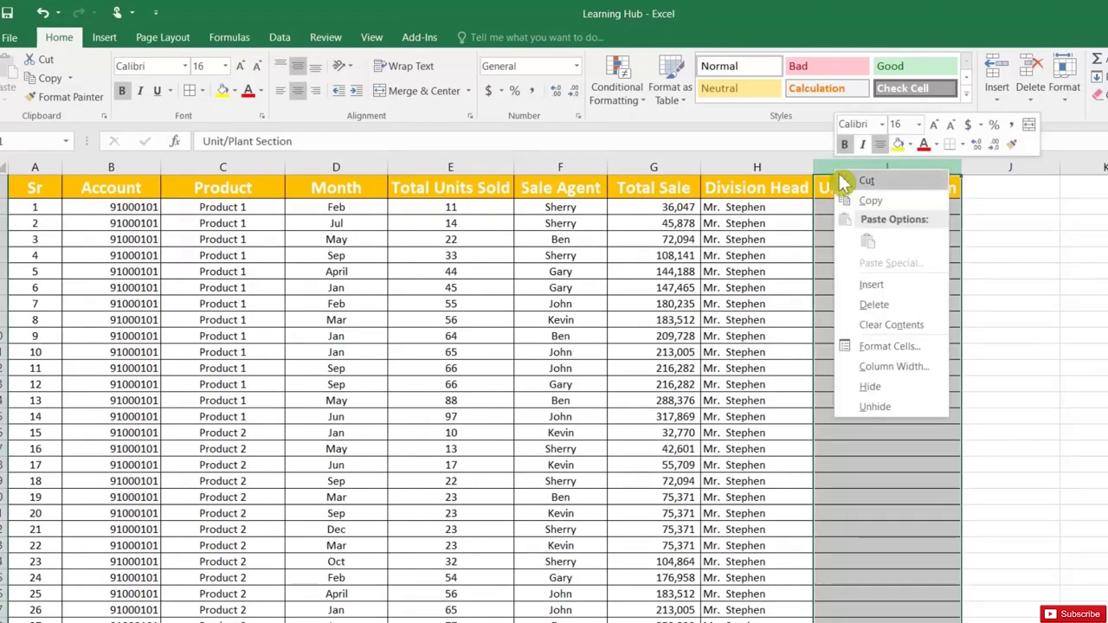
left_click(887, 287)
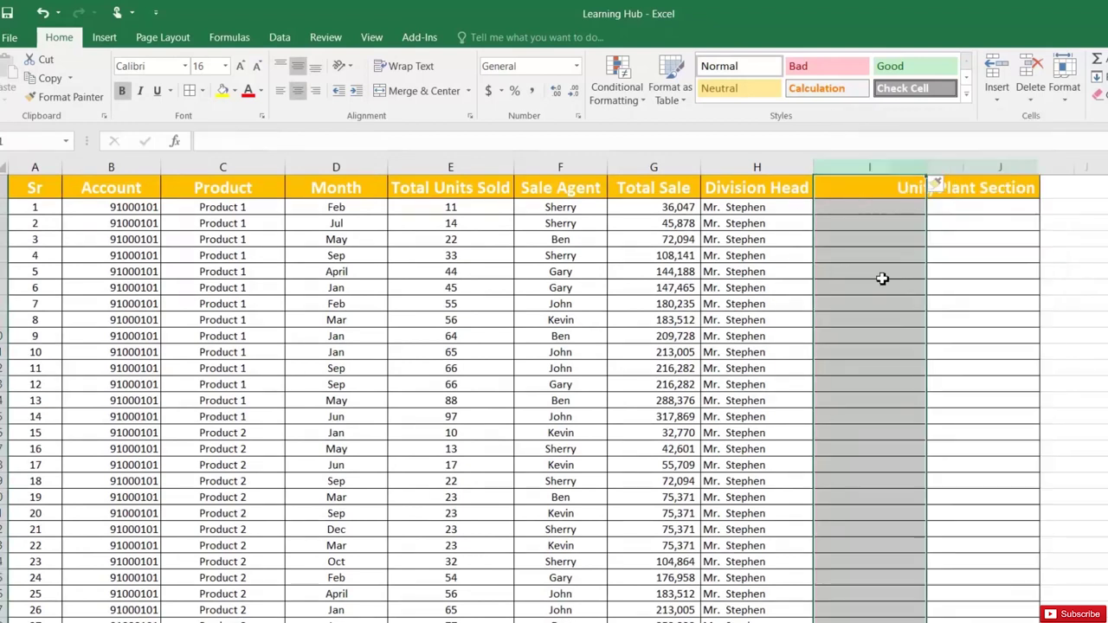
left_click(850, 184)
type("Key")
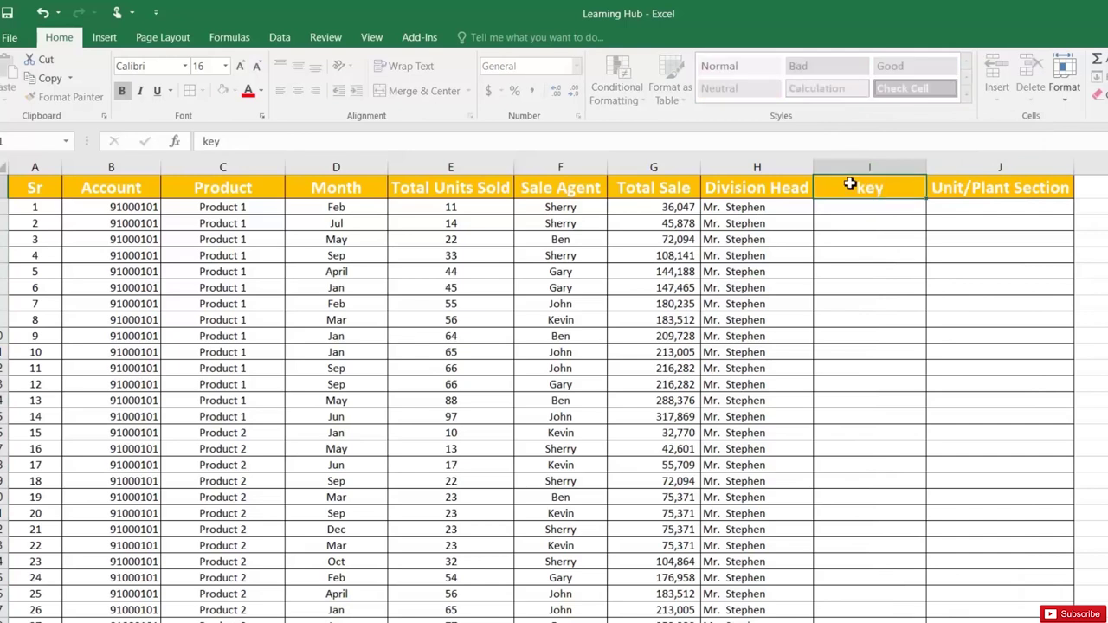
key("Return")
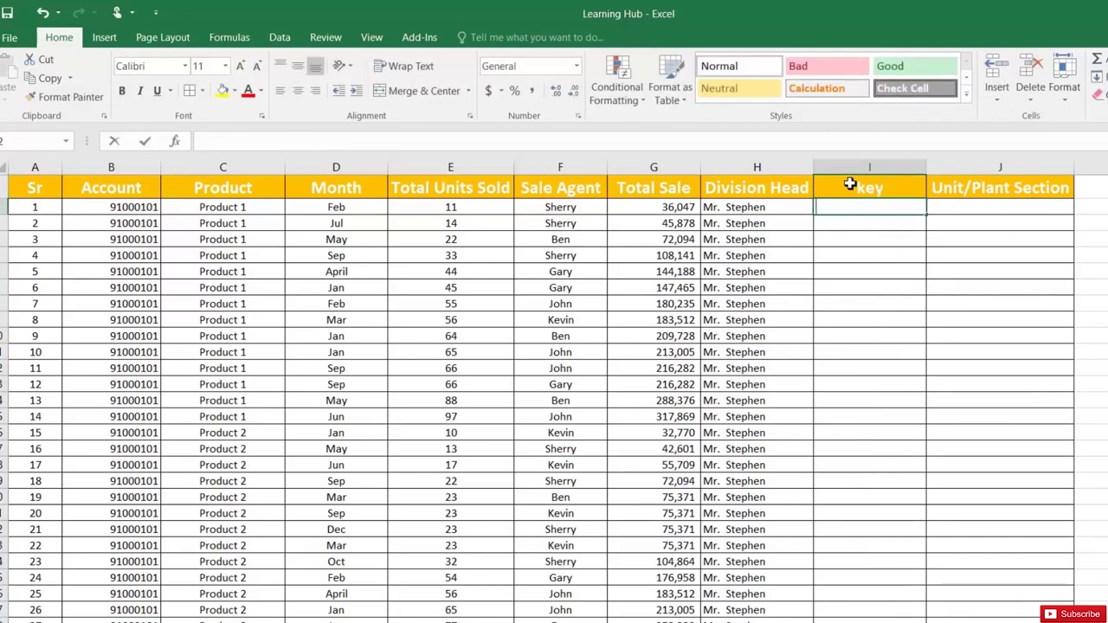
Enter =B2&C2 in I2 and fill the key down the table, e.g. 91000101Product 1
type("=")
key("Left")
key("Left")
key("Left")
key("Left")
key("Left")
key("Left")
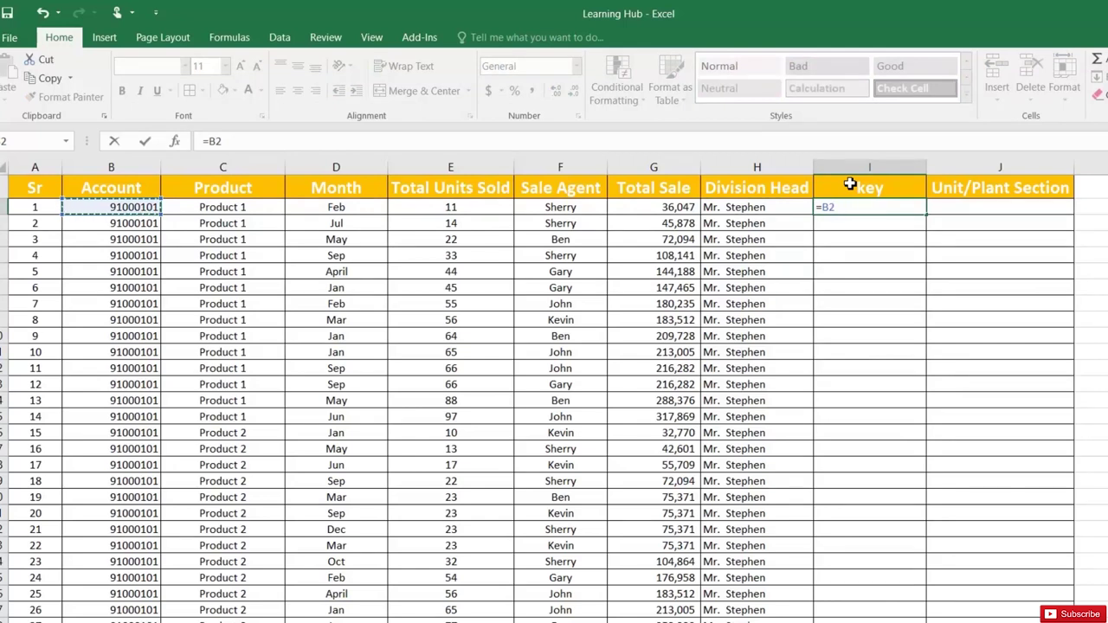
type("&")
key("Left")
key("Left")
key("Left")
key("Left")
key("Left")
key("Left")
key("Return")
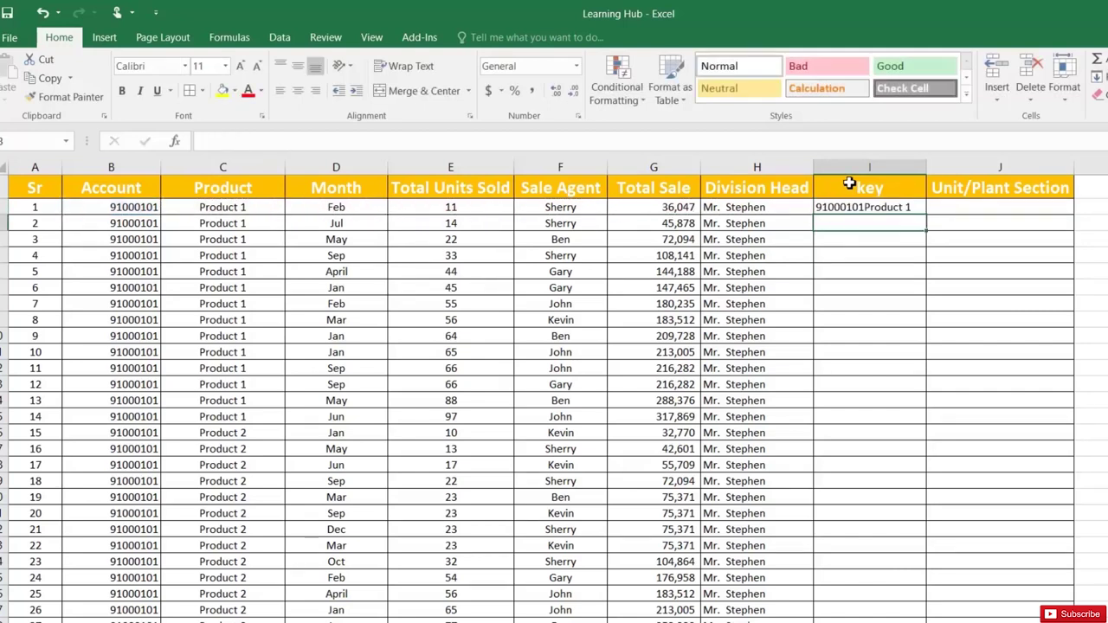
left_click(916, 210)
double_click(925, 214)
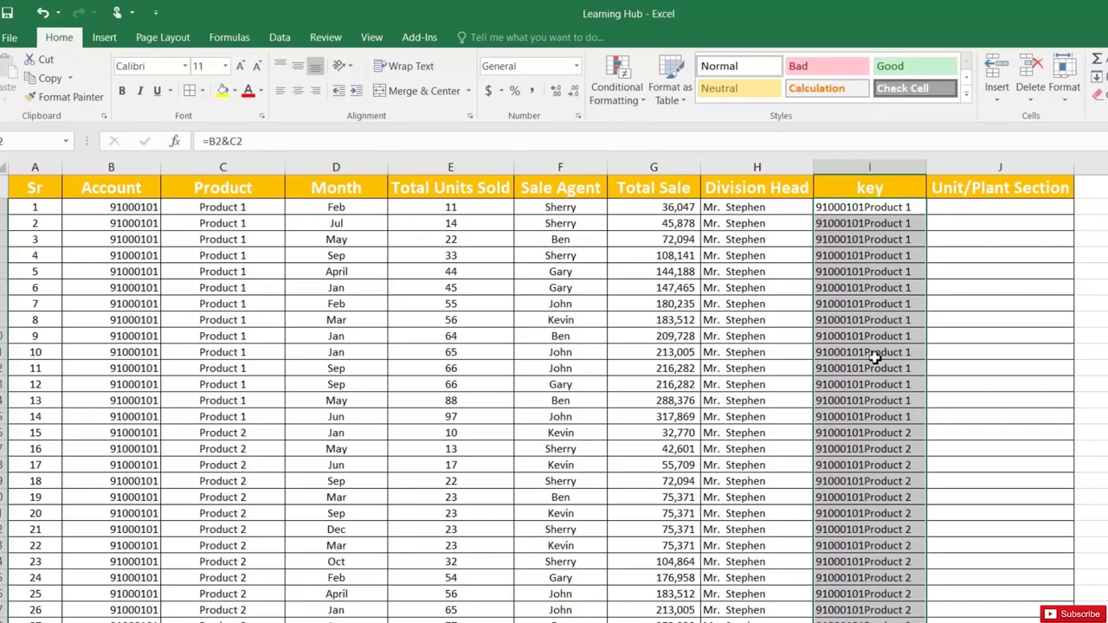
left_click(862, 447)
left_click(824, 408)
left_click(827, 396)
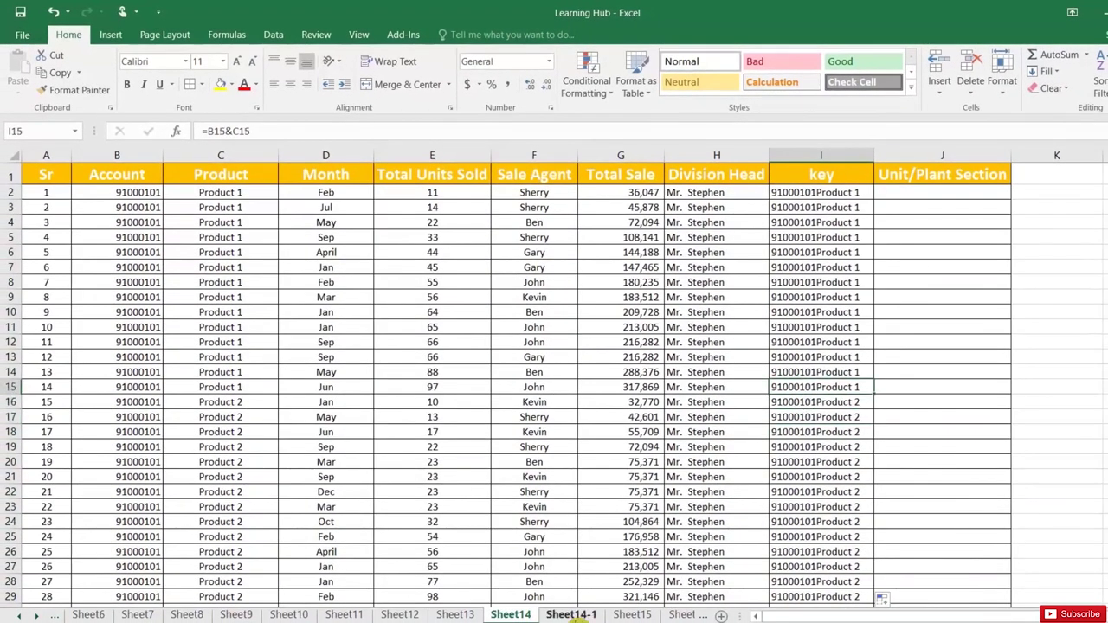
On Sheet14-1, insert a new column D before Unit/Plant Section headed 'key'
left_click(571, 615)
right_click(322, 154)
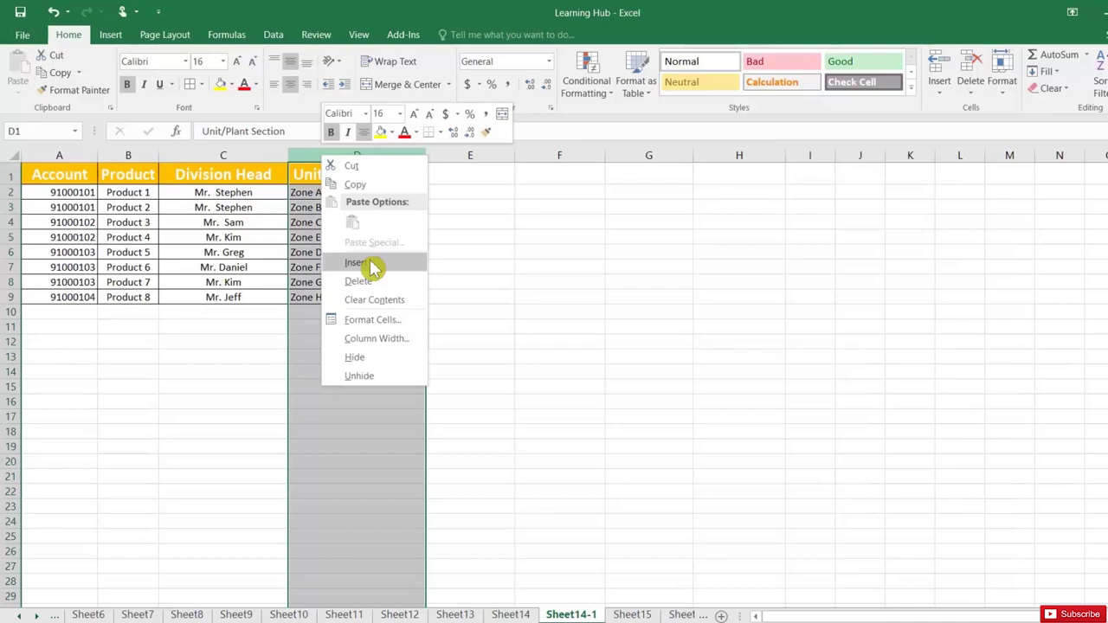
left_click(372, 268)
left_click(323, 174)
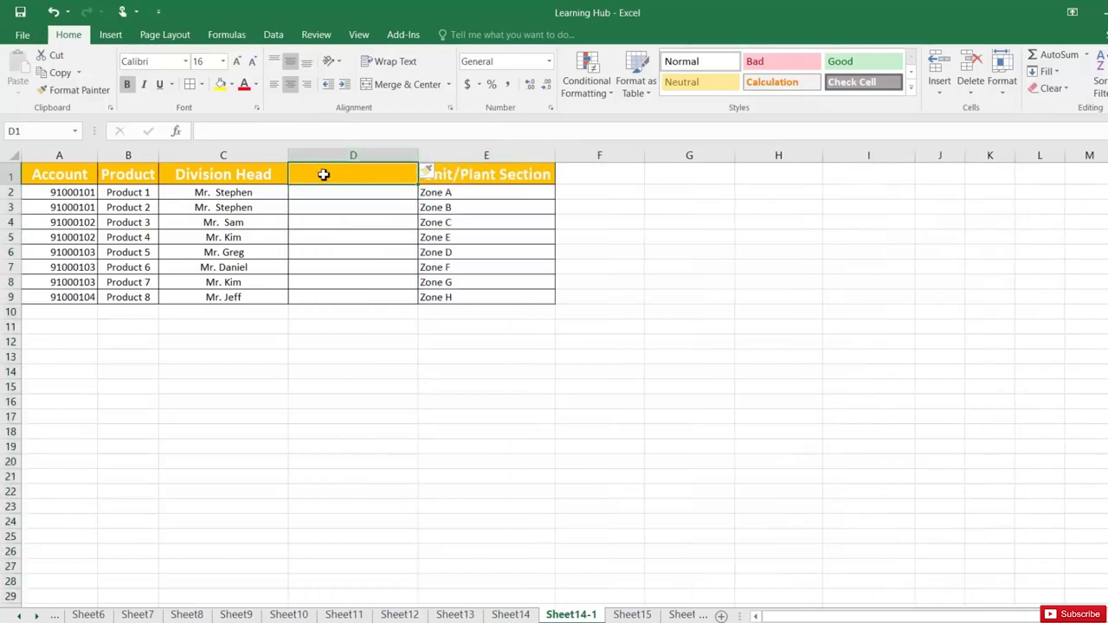
type("key")
key("Return")
Enter =A2&B2 in D2 and fill it down through row 9
type("=")
key("Left")
key("Left")
key("Left")
type("&")
key("Left")
key("Left")
key("Left")
key("Right")
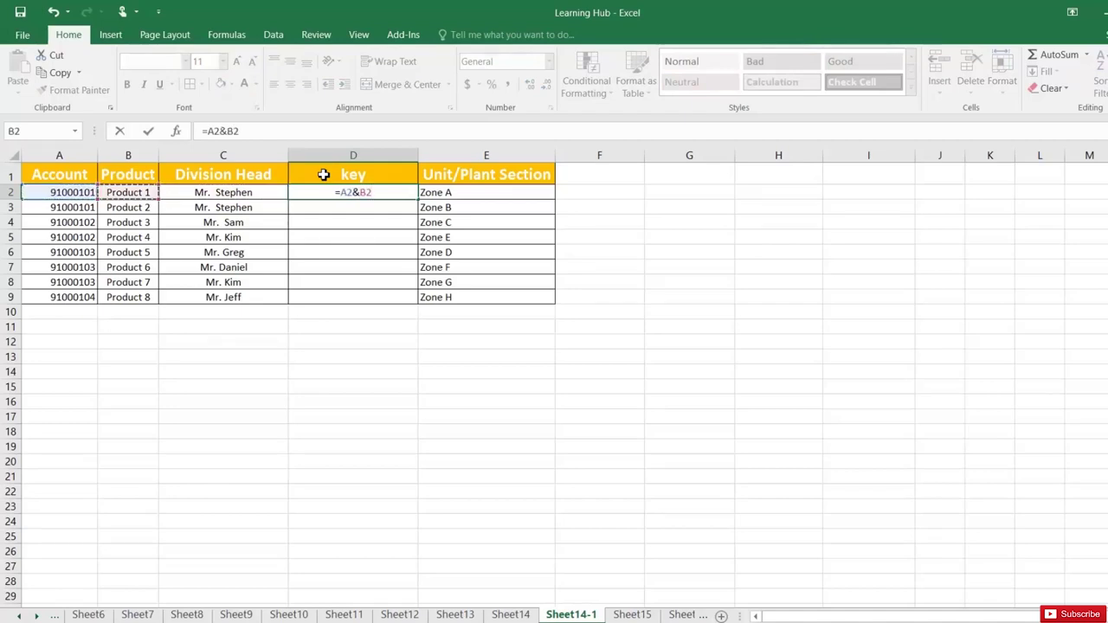
key("Return")
left_click(412, 196)
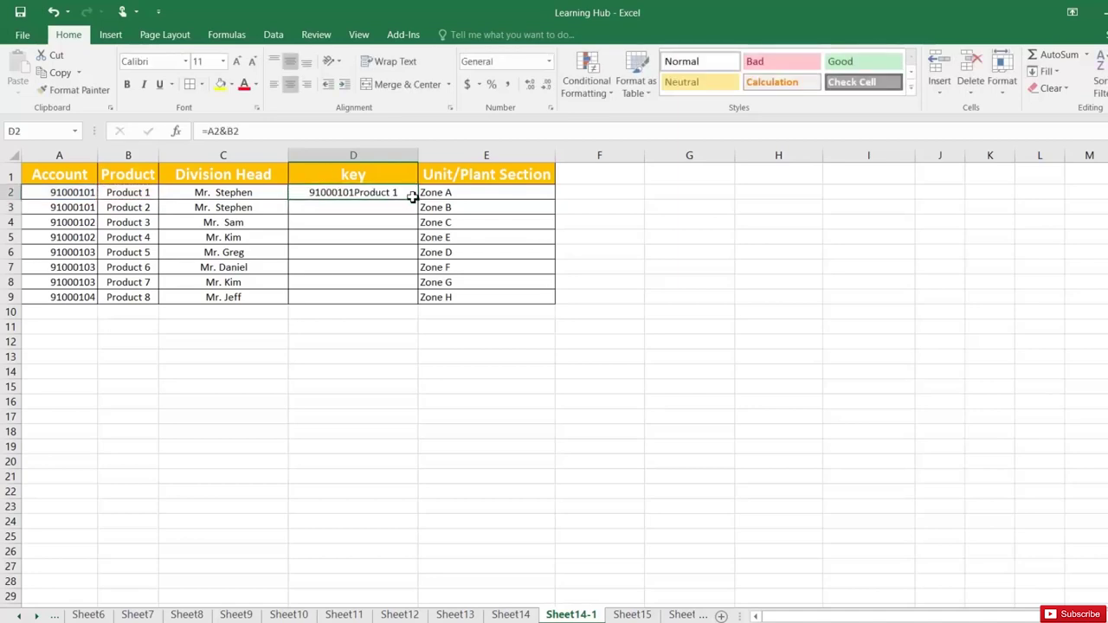
double_click(418, 200)
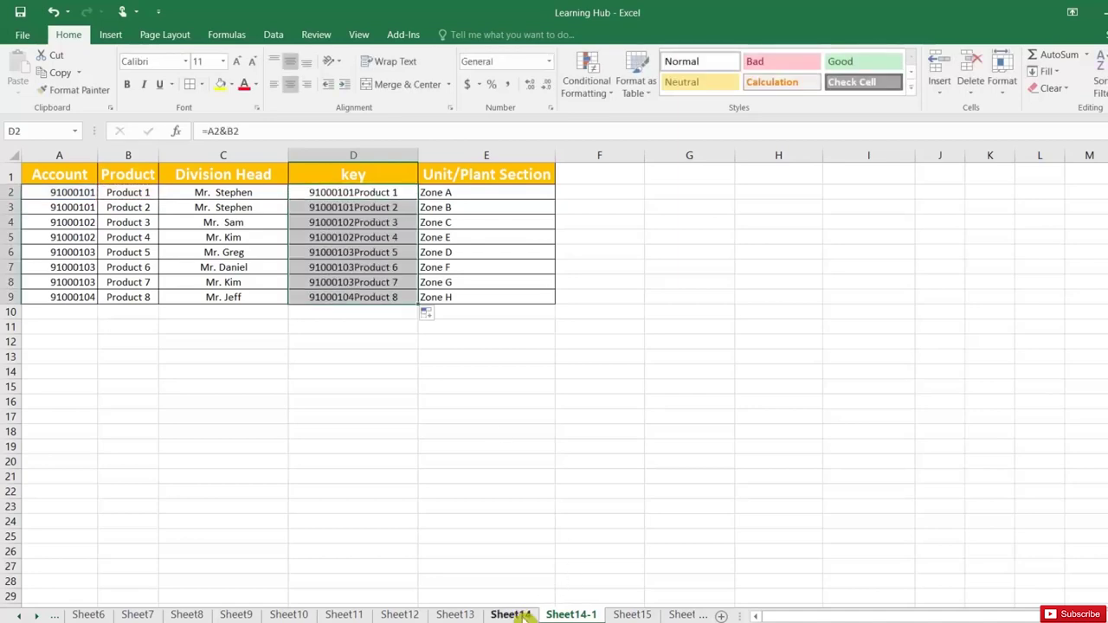
Enter =VLOOKUP(I2,'Sheet14-1'!D:E,2,0) in J2 and fill it down to return Zone A and Zone B values
left_click(511, 615)
left_click(923, 194)
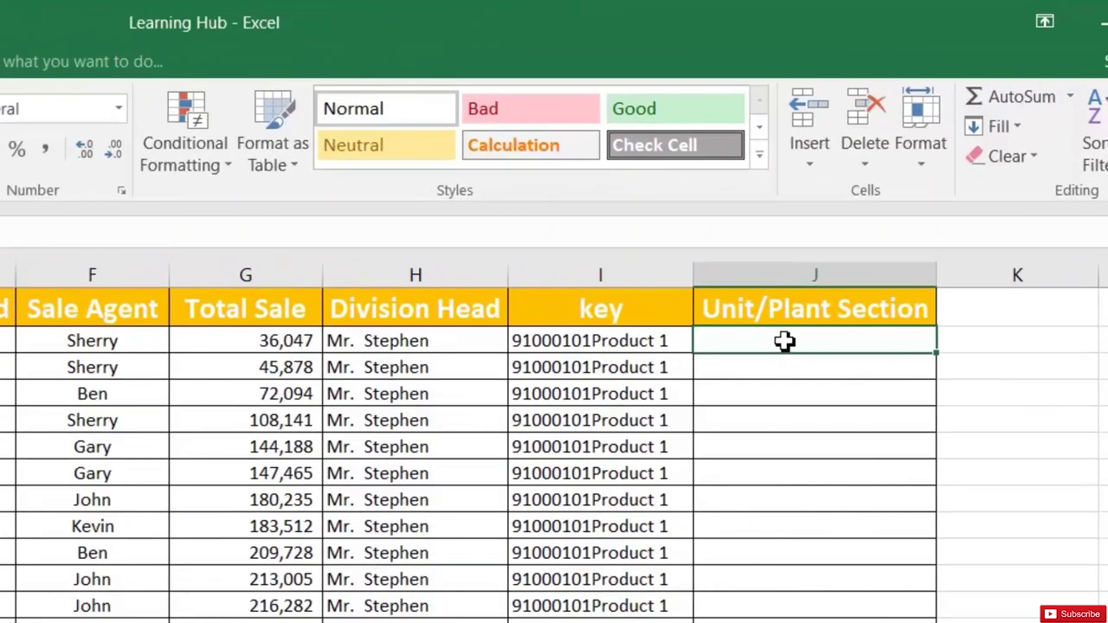
type("=vl")
key("Tab")
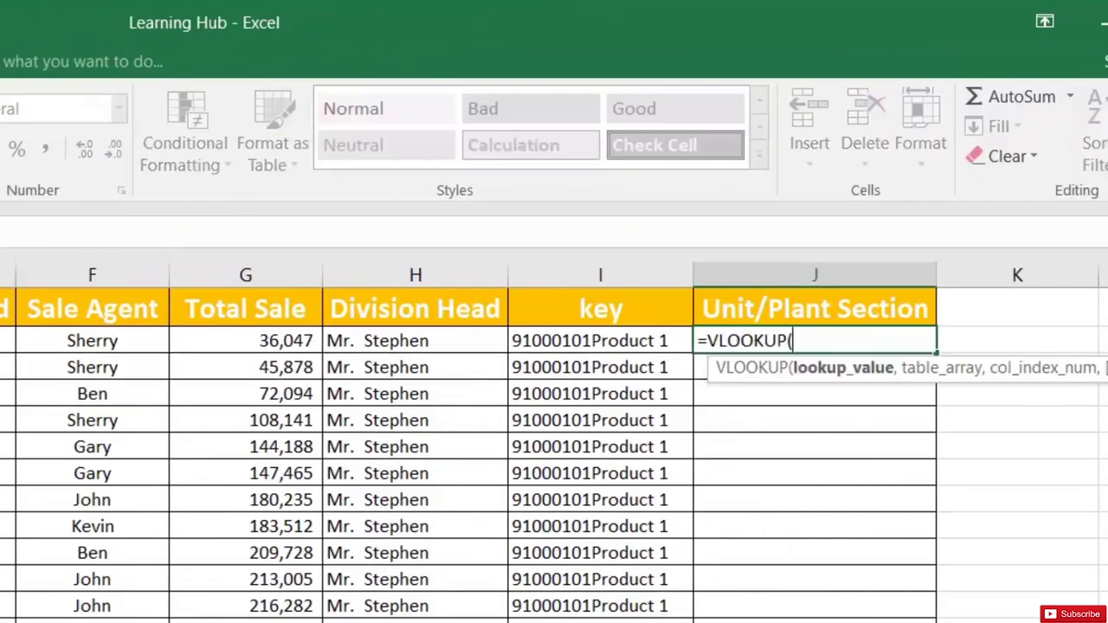
left_click(600, 340)
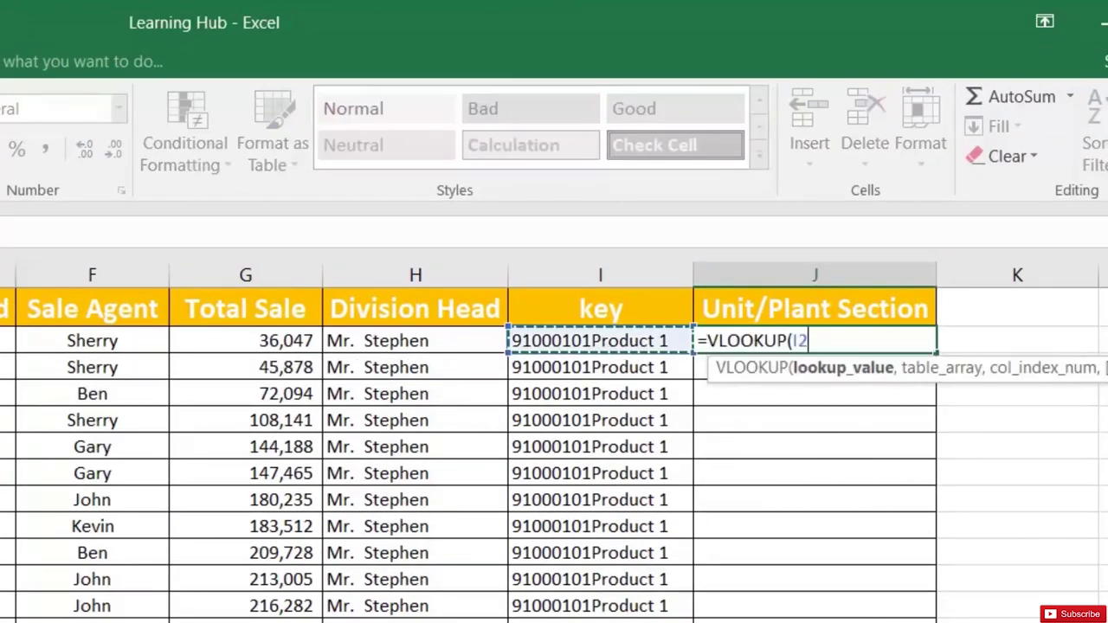
type(",")
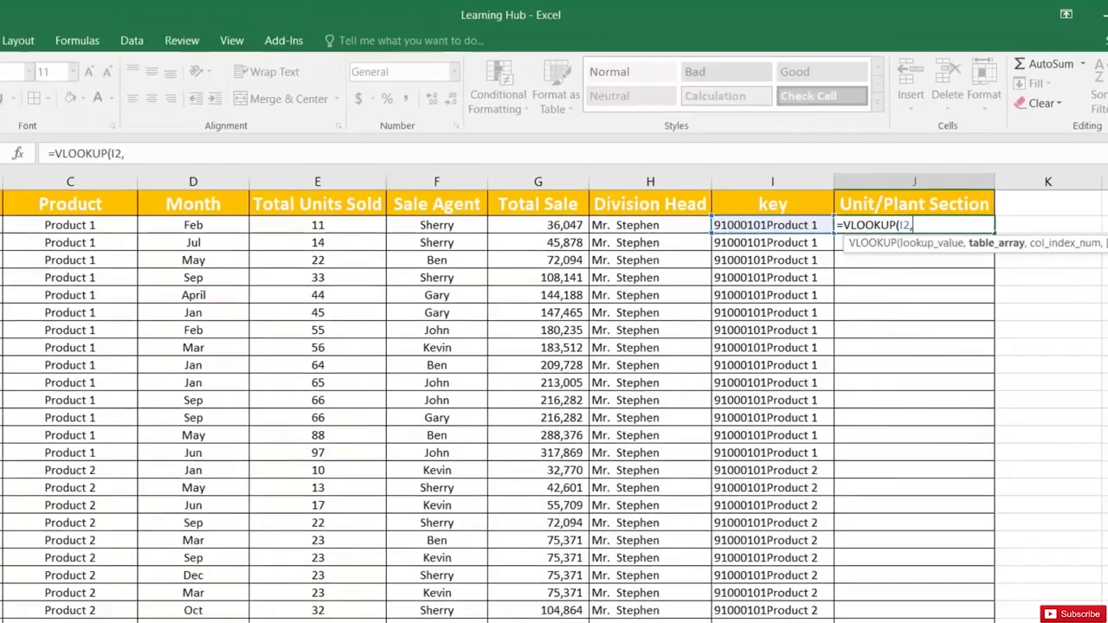
left_click(571, 614)
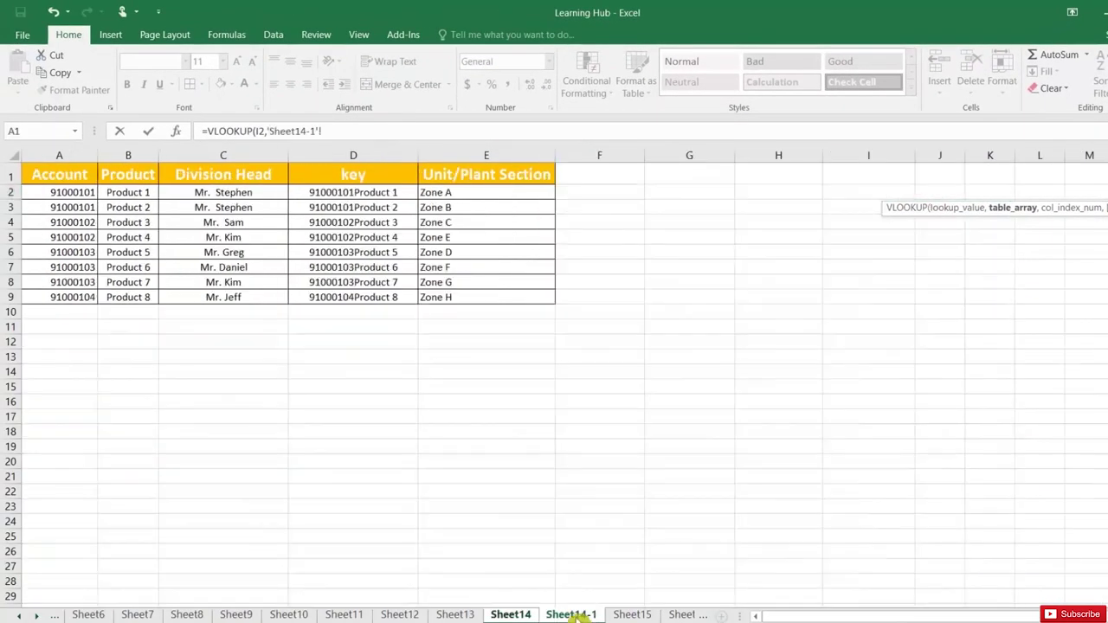
left_click_drag(353, 155, 466, 156)
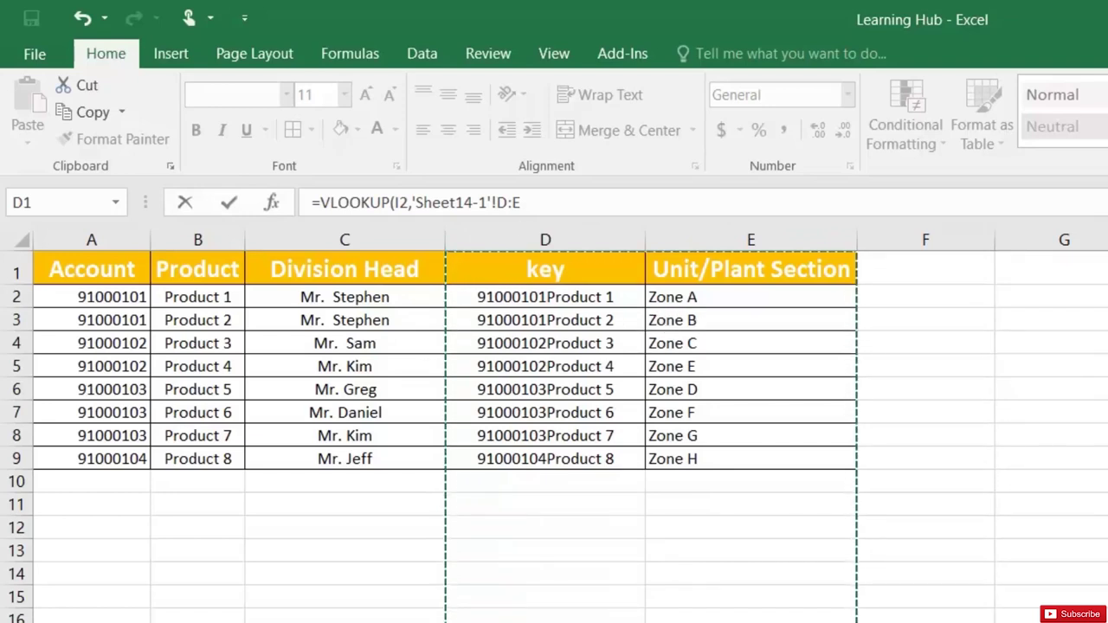
left_click(522, 203)
type(",2")
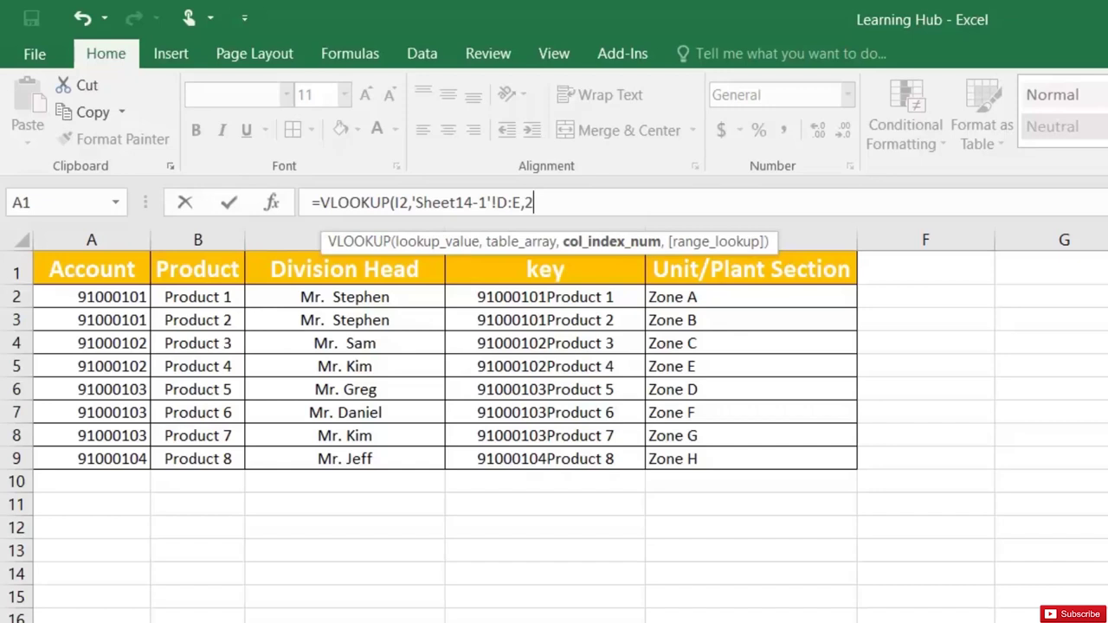
type(",0")
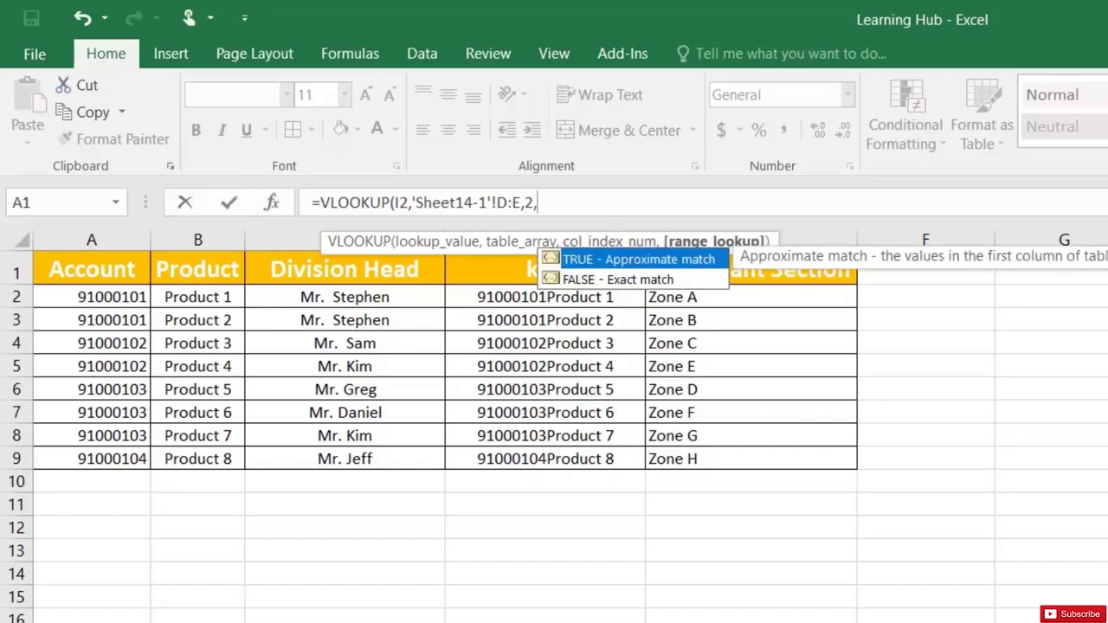
key("Return")
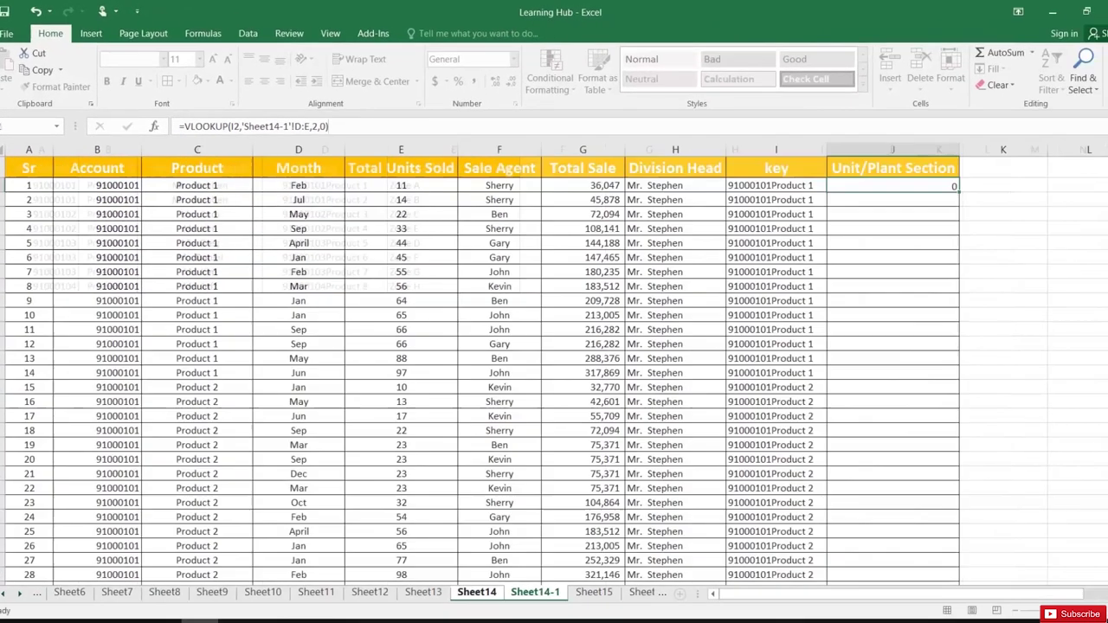
left_click(905, 188)
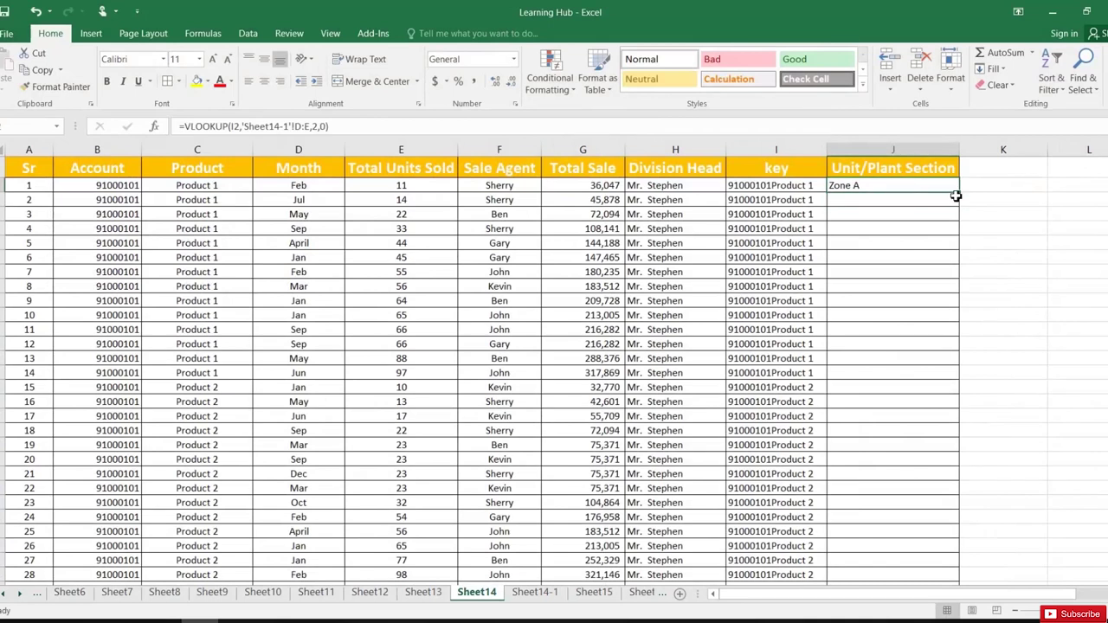
double_click(957, 193)
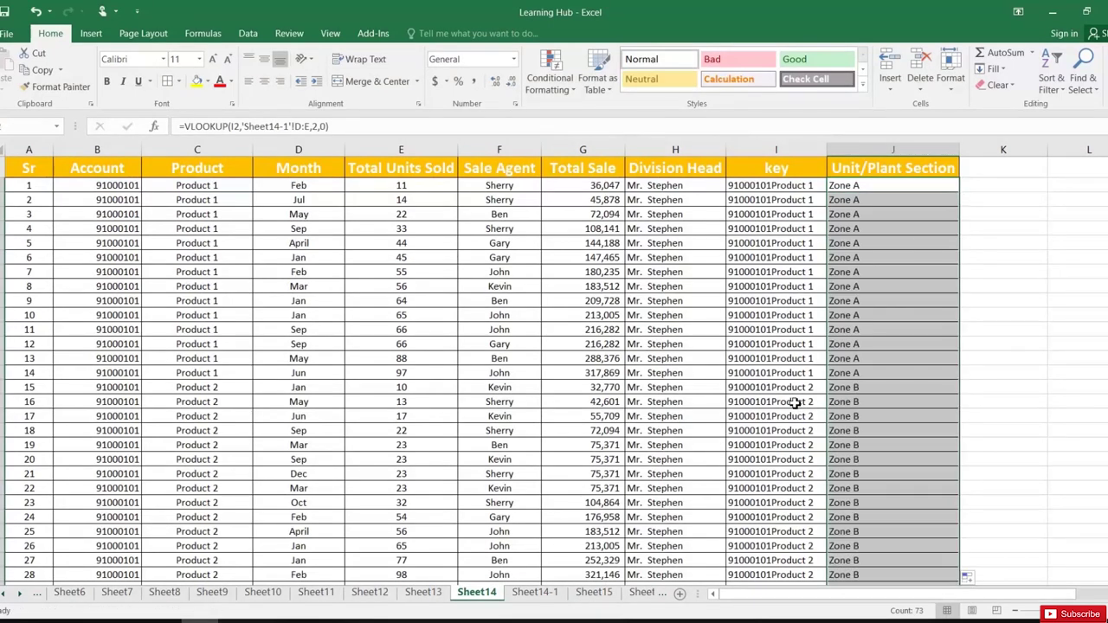
Check the key and lookup formulas, then select the Unit/Plant Section results down to the last row
left_click(793, 388)
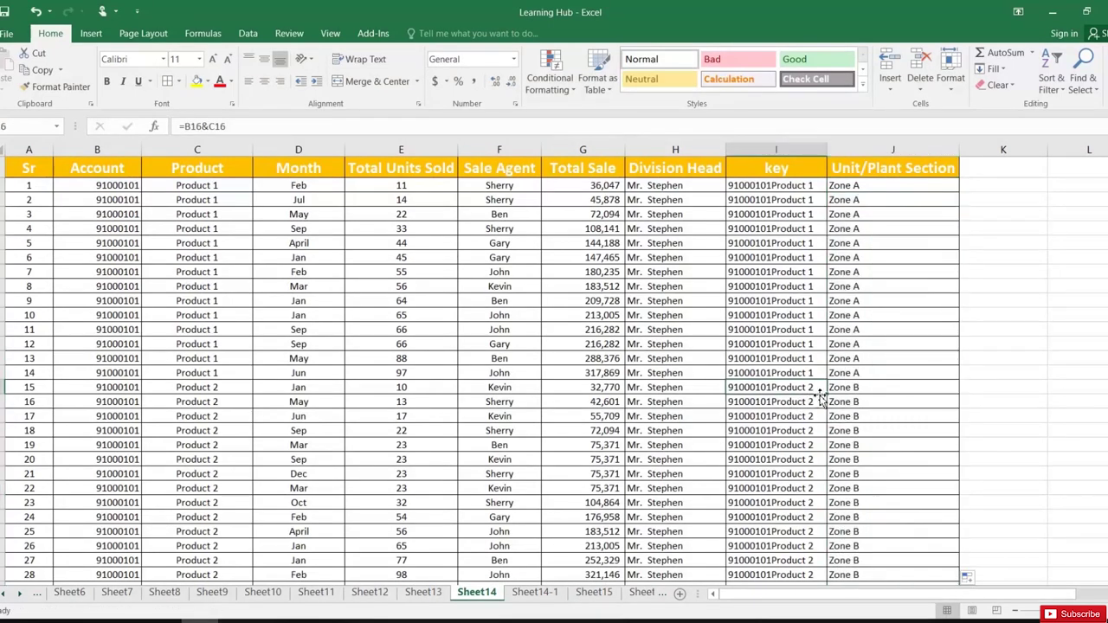
left_click(212, 397)
left_click(856, 389)
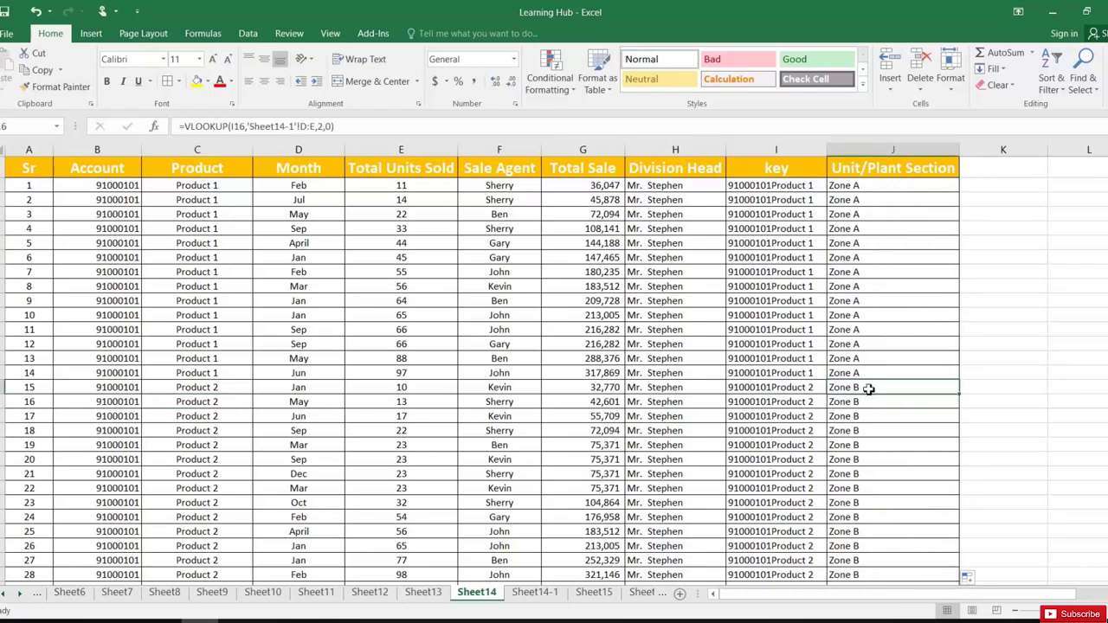
left_click(875, 187)
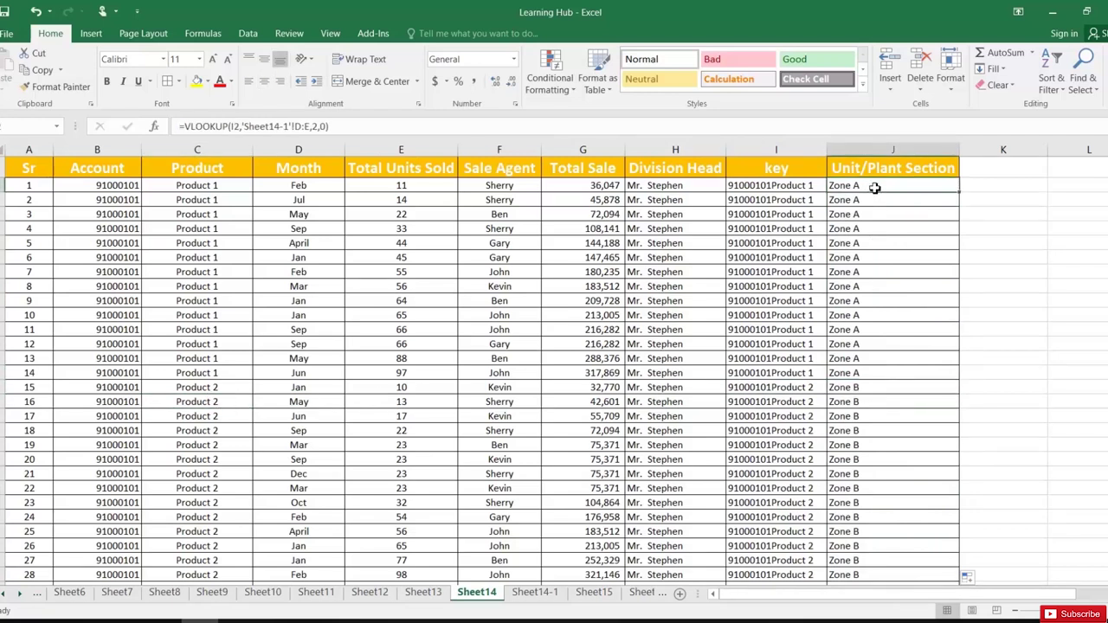
key("ctrl+shift+Down")
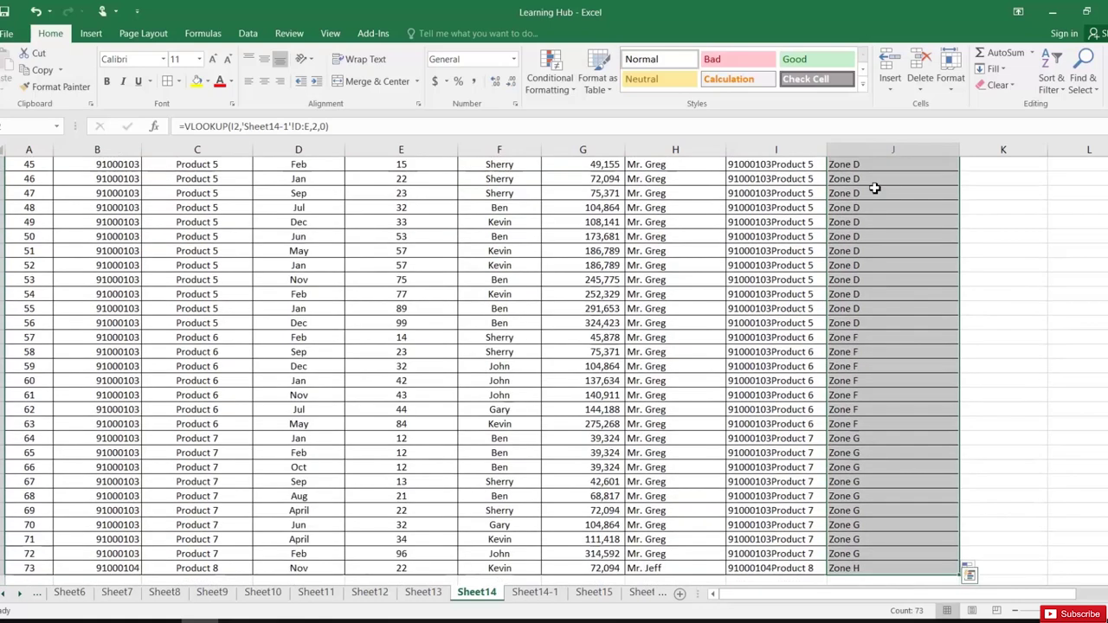
key("ctrl+q")
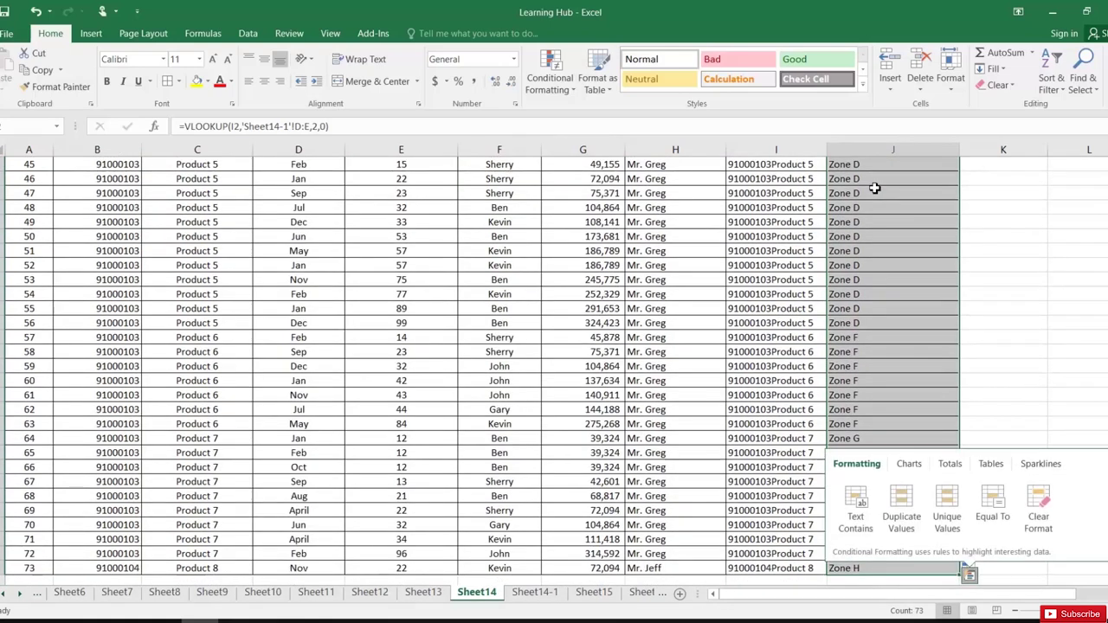
Replace the Unit/Plant Section lookup formulas with their plain Zone values
right_click(875, 187)
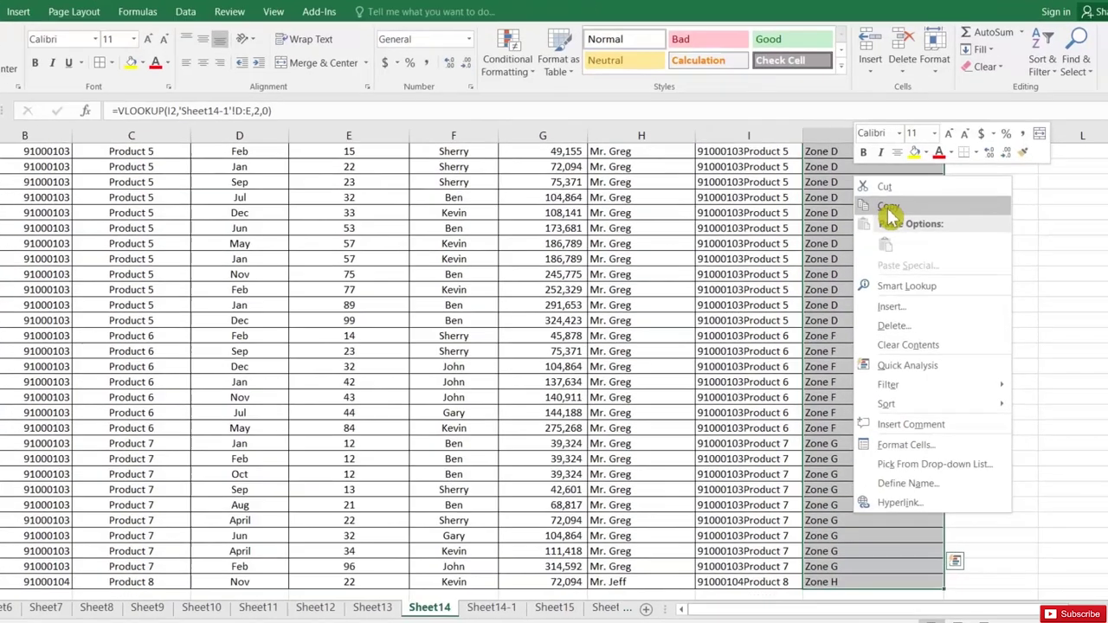
left_click(891, 193)
scroll(881, 260, "up", 15)
right_click(663, 82)
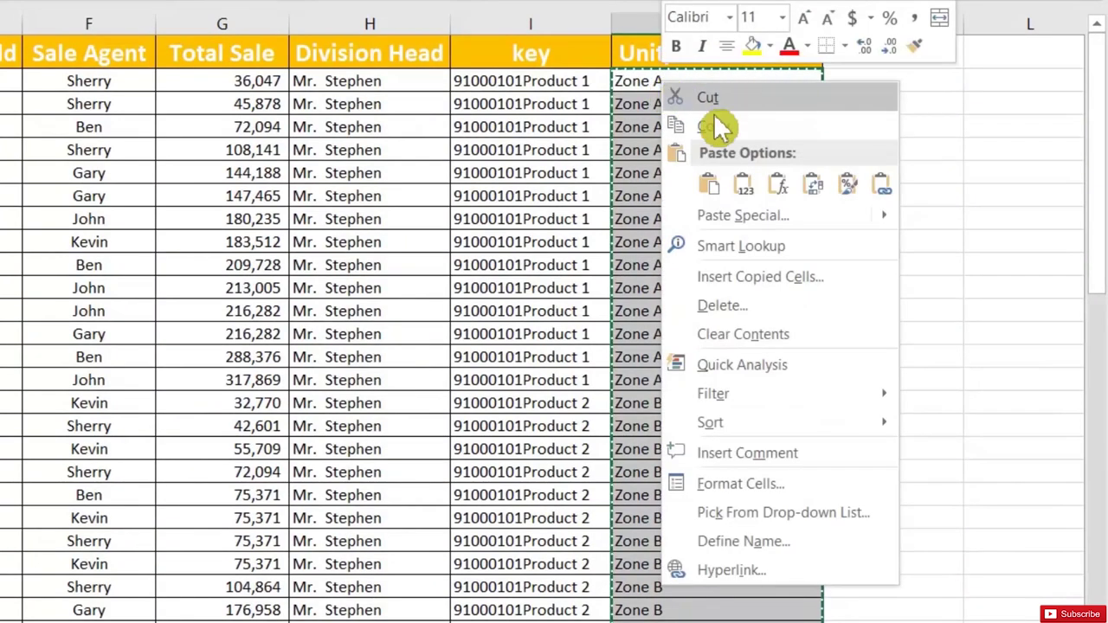
left_click(755, 193)
left_click(754, 190)
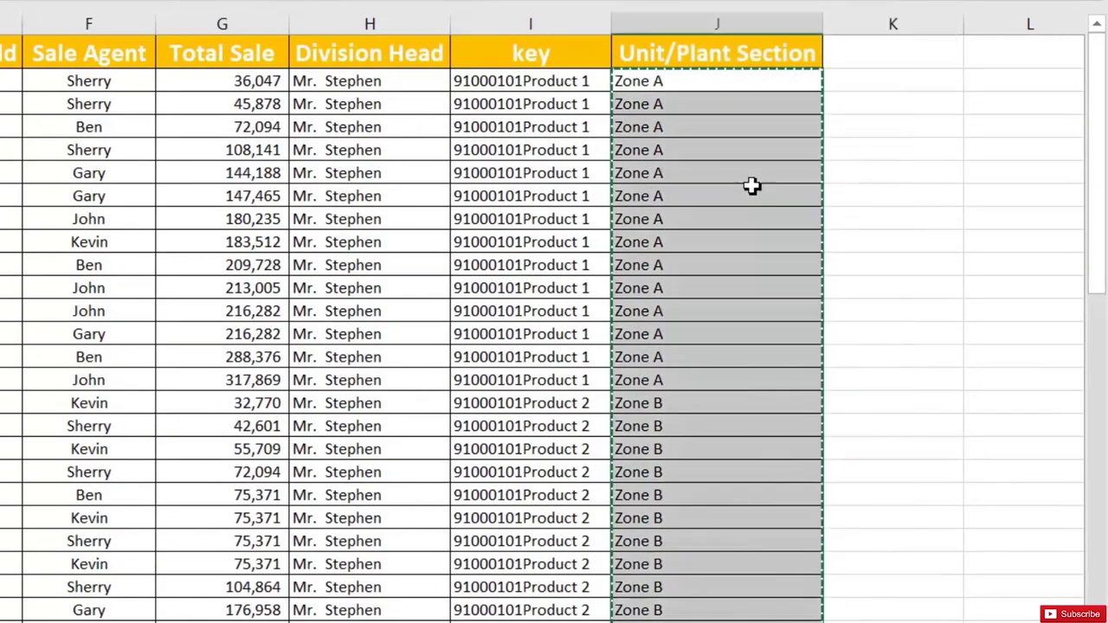
key("Escape")
left_click(694, 158)
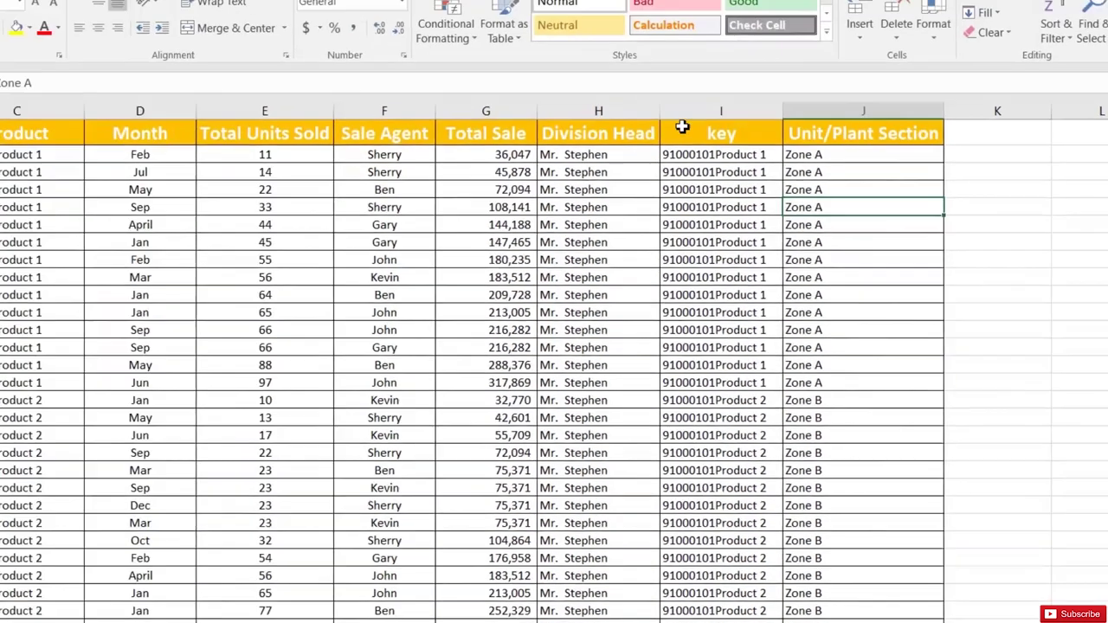
Delete the helper key columns from Sheet14 and from the Sheet14-1 lookup sheet
right_click(792, 153)
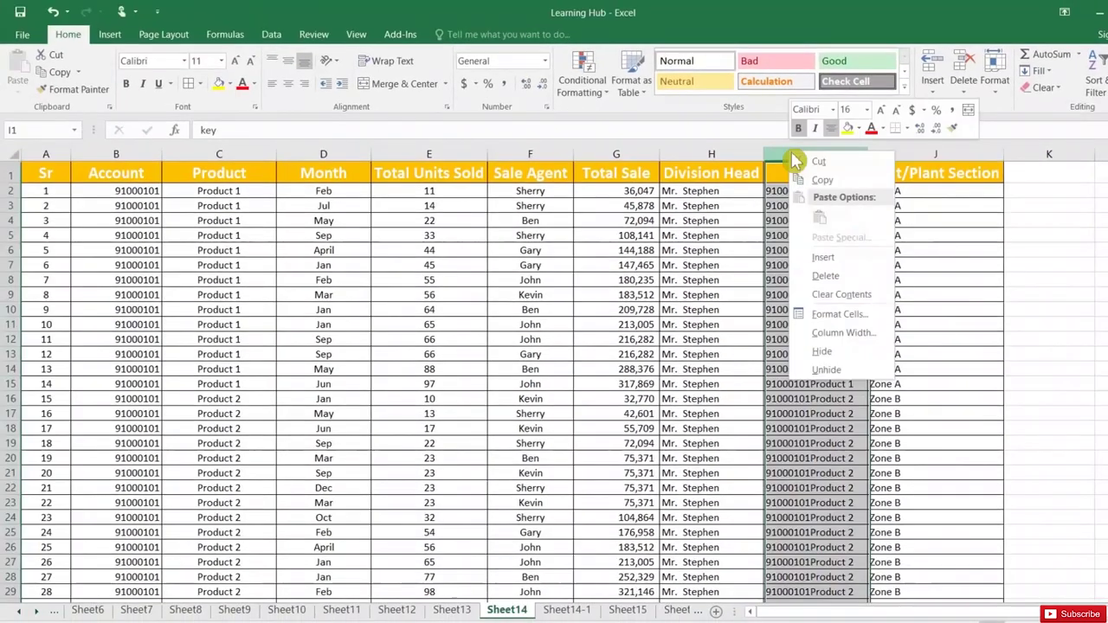
left_click(835, 275)
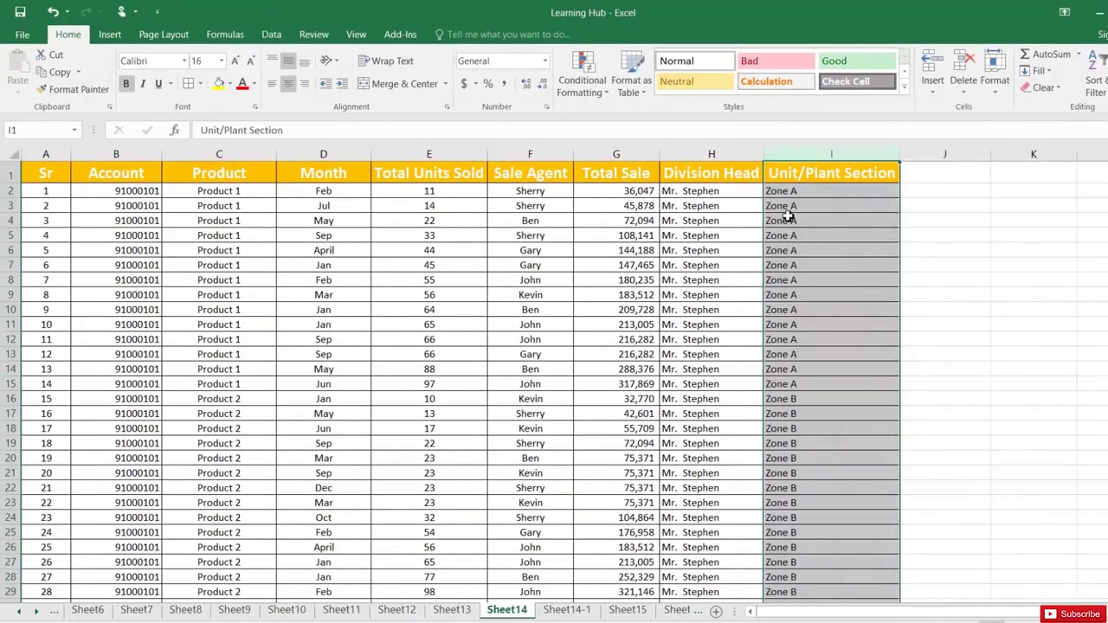
left_click(785, 192)
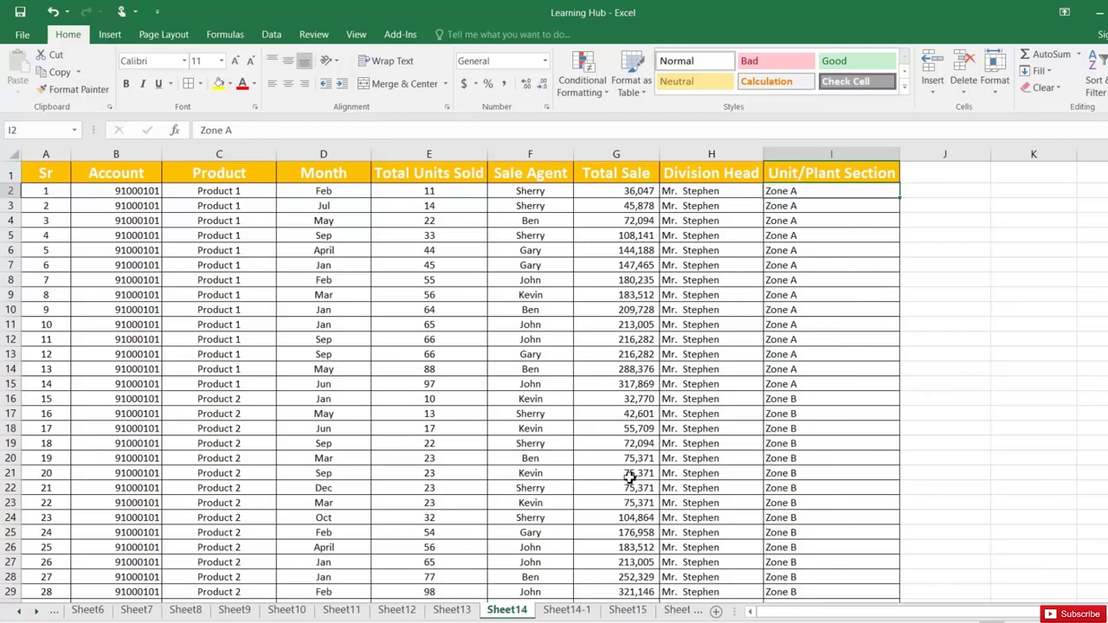
left_click(565, 608)
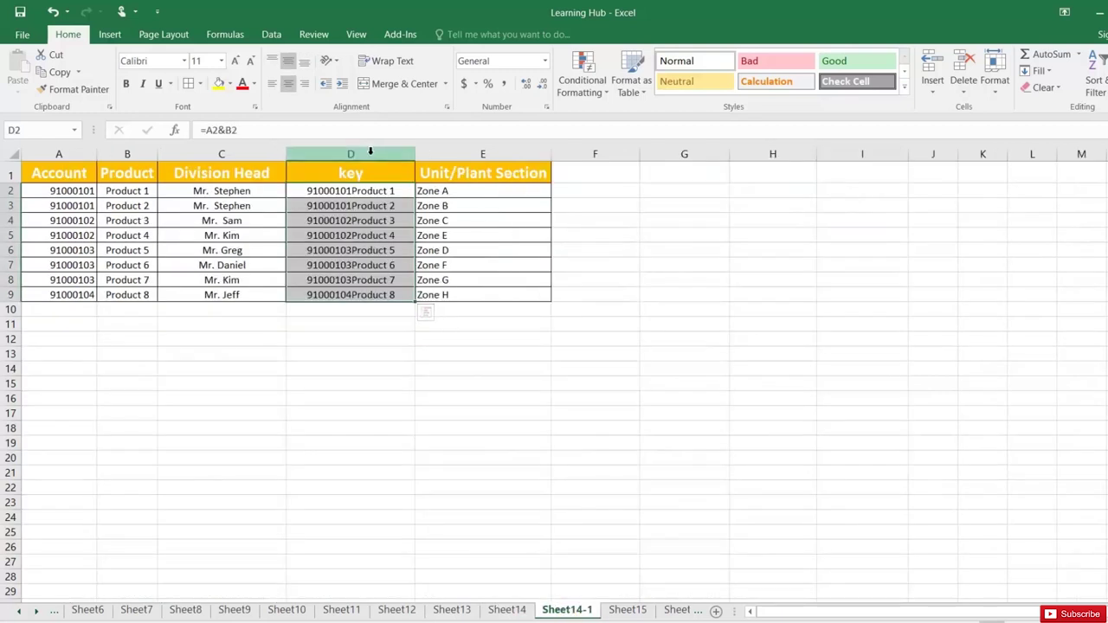
right_click(369, 154)
left_click(407, 276)
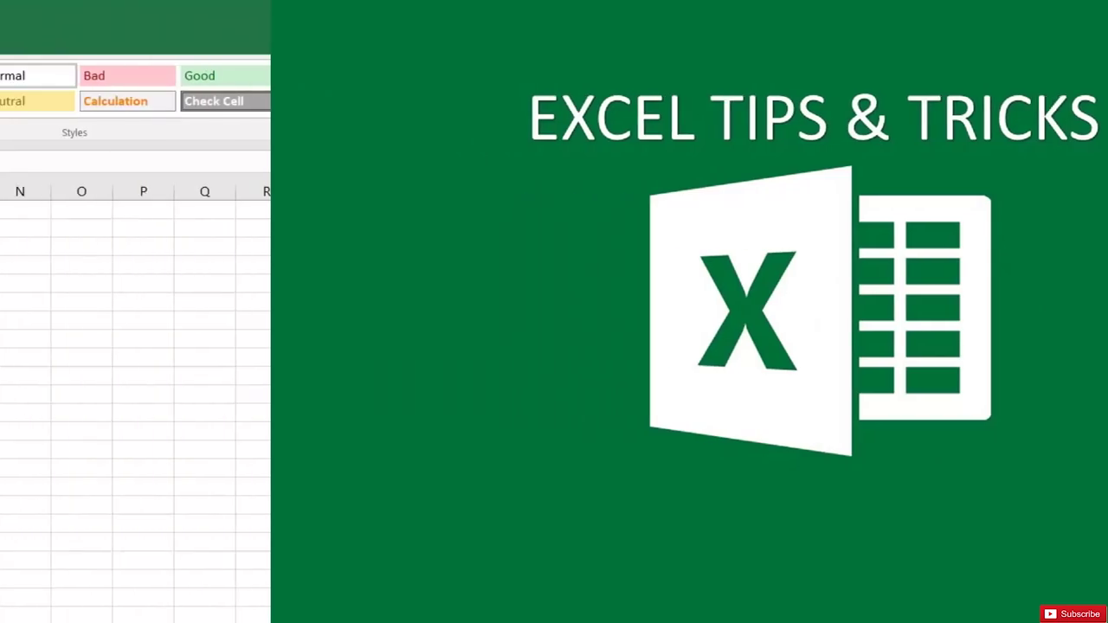
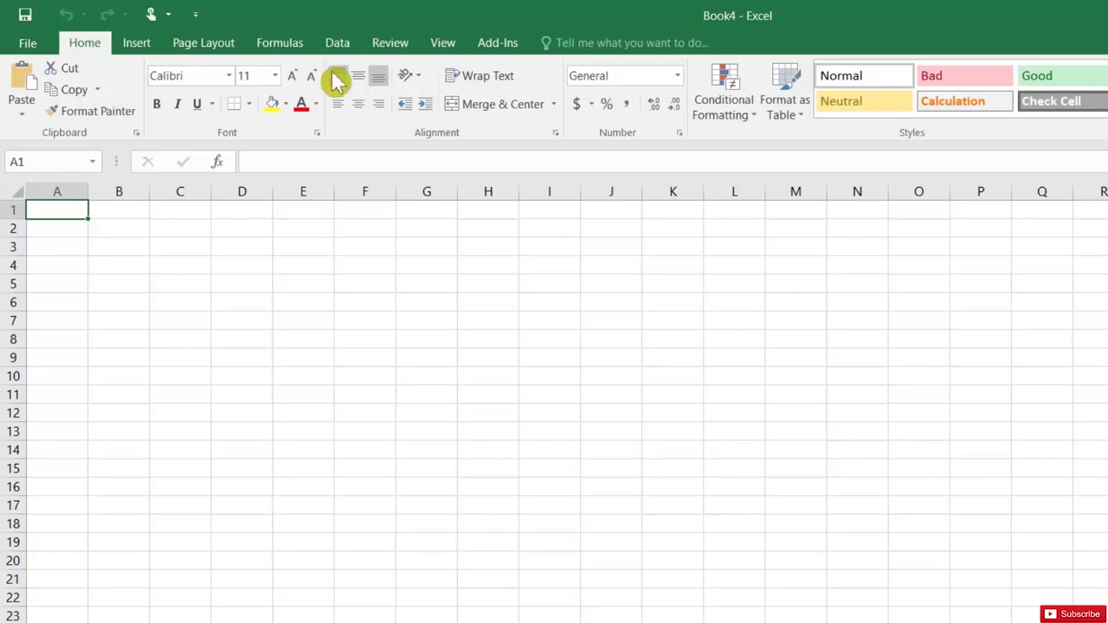
Open the From Other Sources list under New Query on the Data tab
left_click(345, 45)
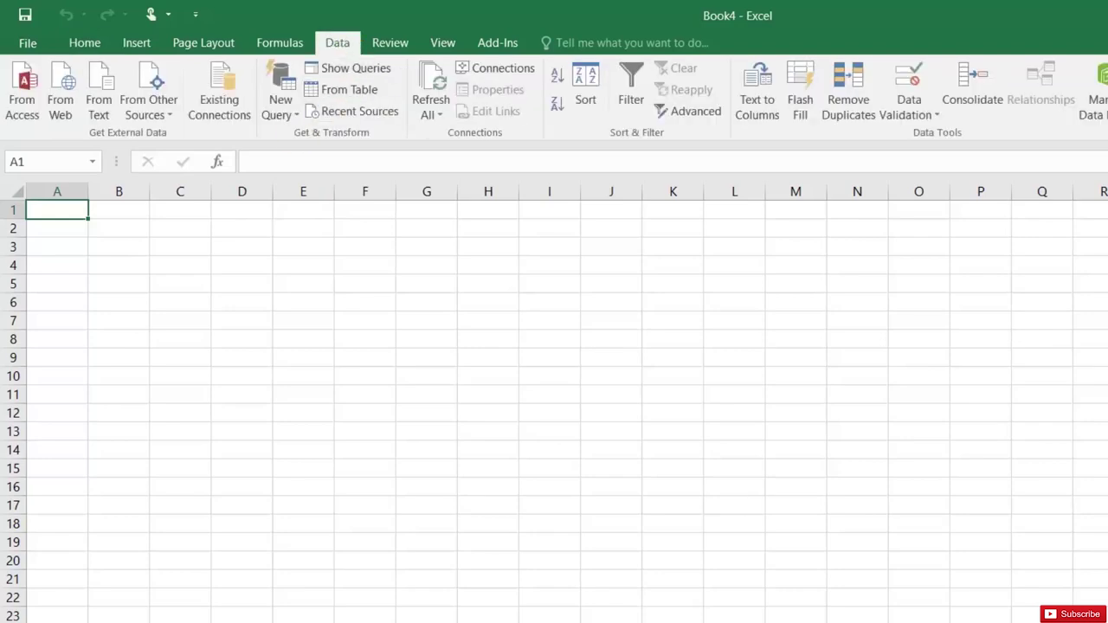
left_click(286, 127)
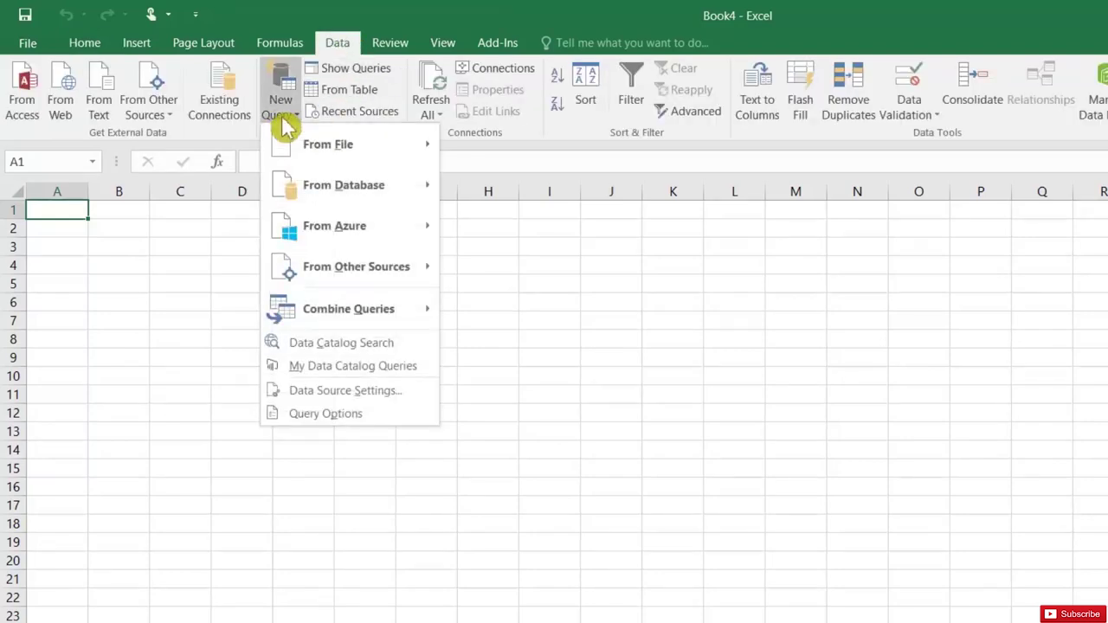
left_click(170, 119)
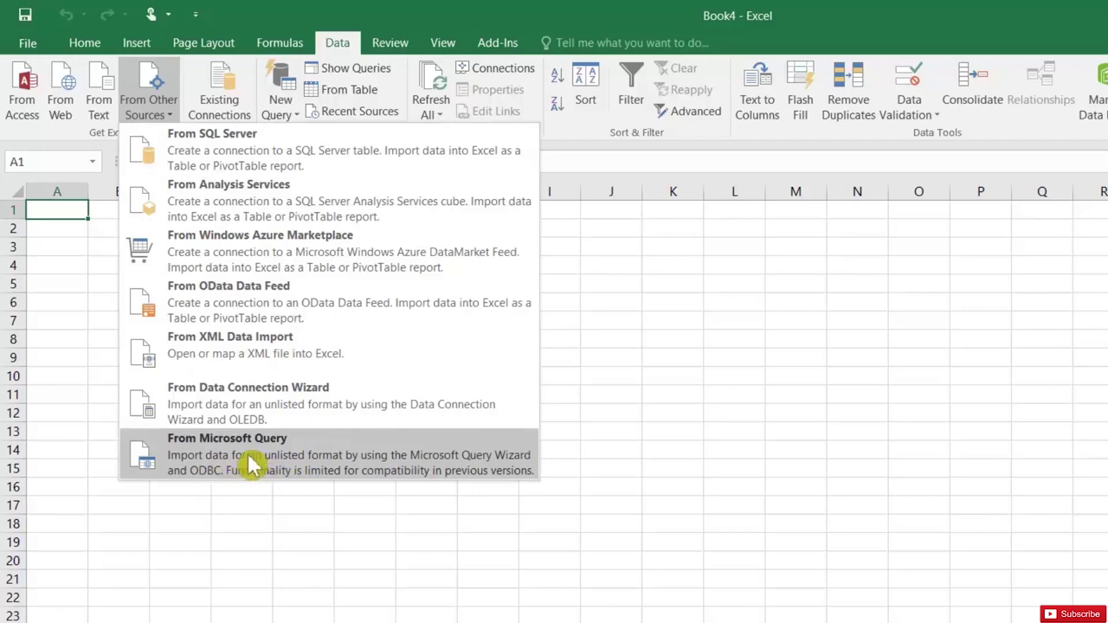
Start a Microsoft Query on the DATA source and add all PR table columns
left_click(269, 463)
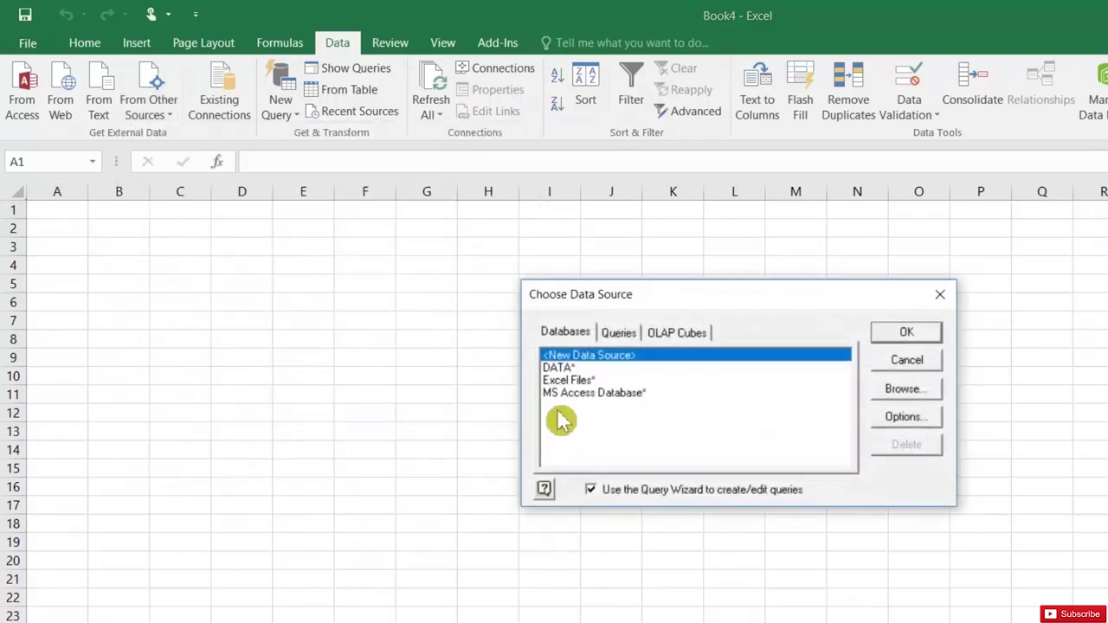
left_click(558, 368)
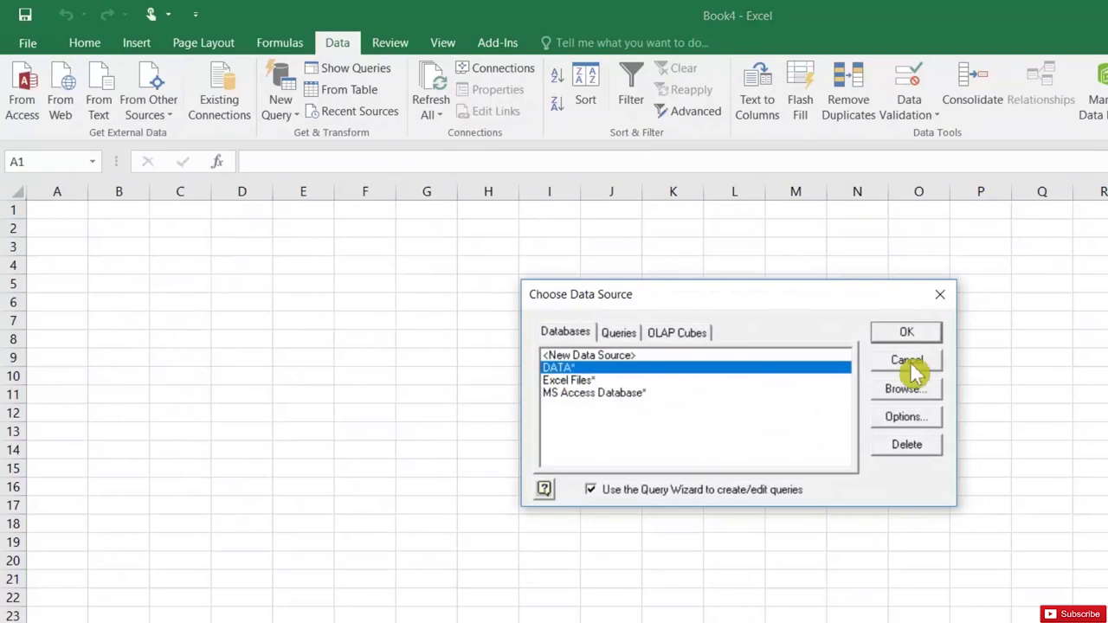
left_click(906, 336)
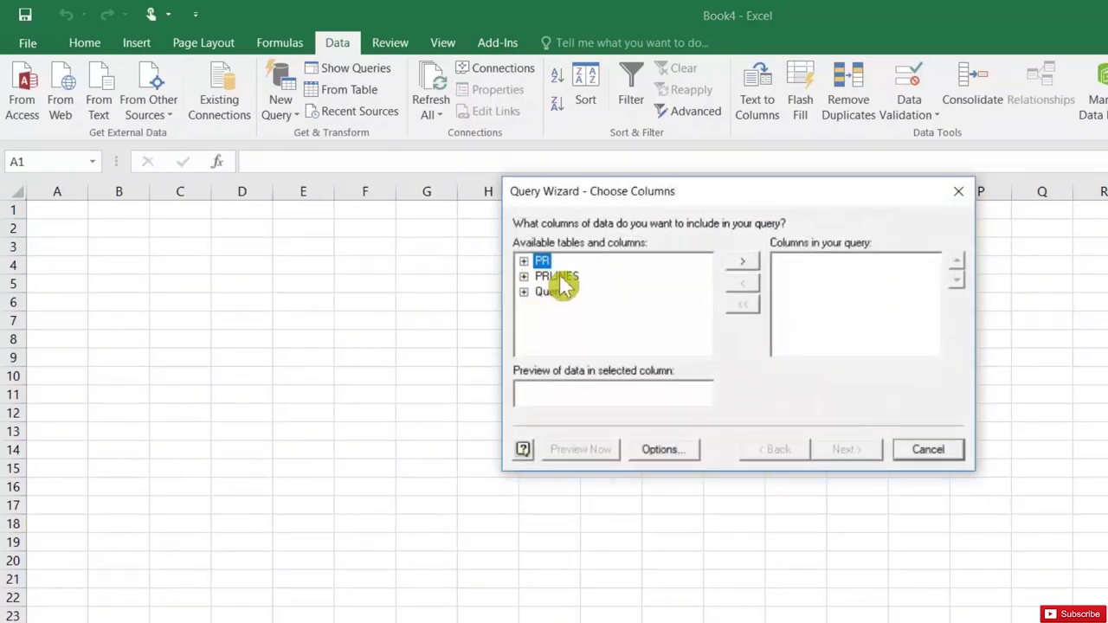
left_click(742, 262)
left_click(845, 455)
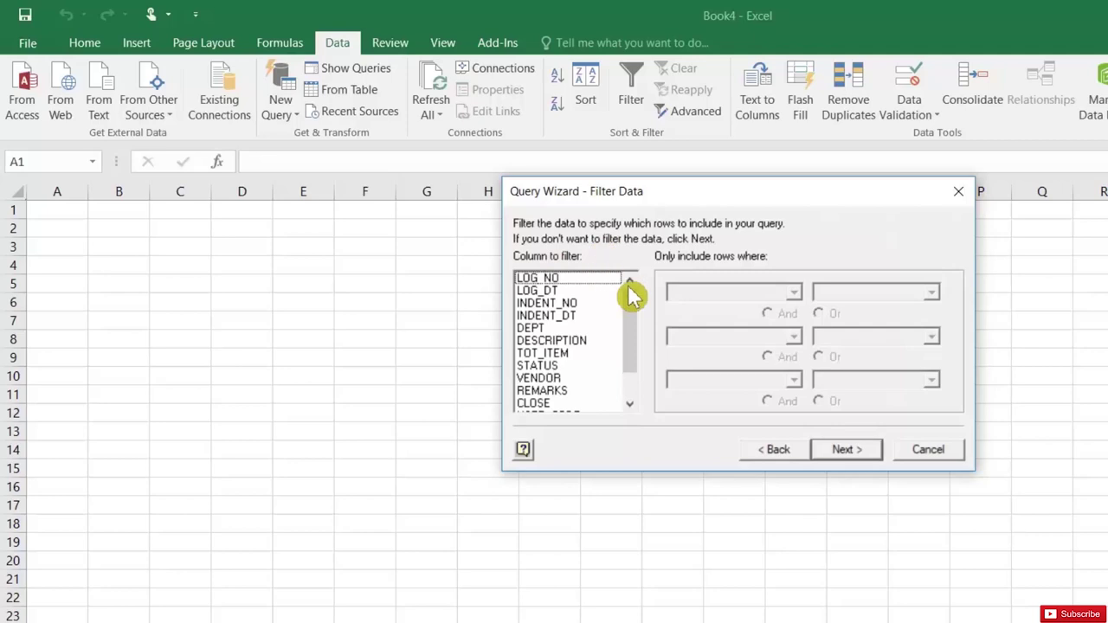
Filter LOG_DT to less than 2005-11-24, skip sorting and finish the query wizard
left_click(556, 292)
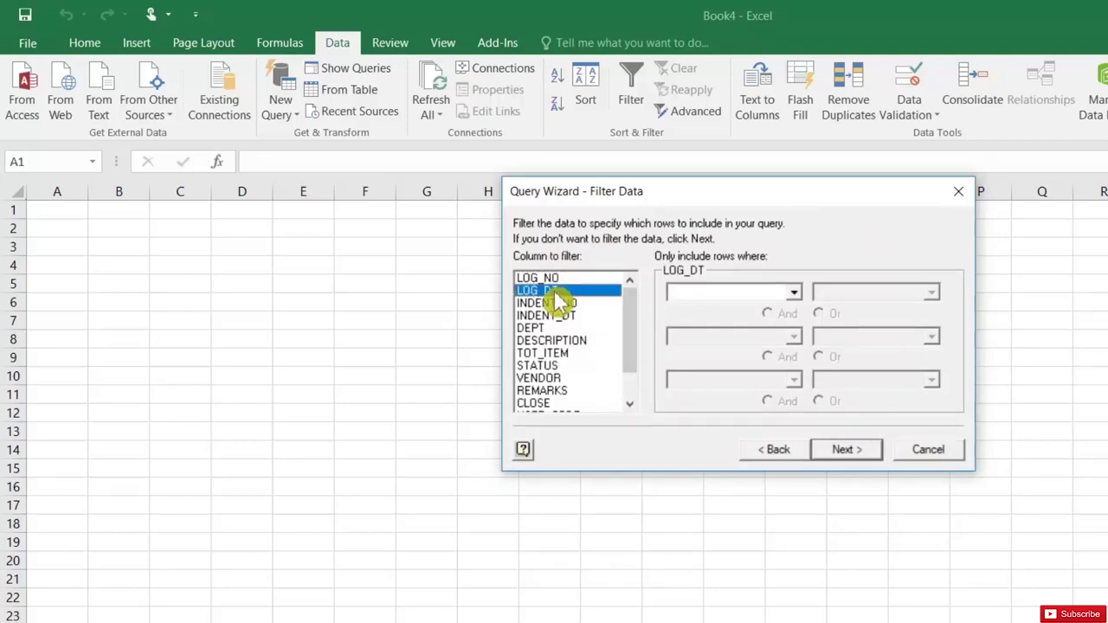
left_click(794, 293)
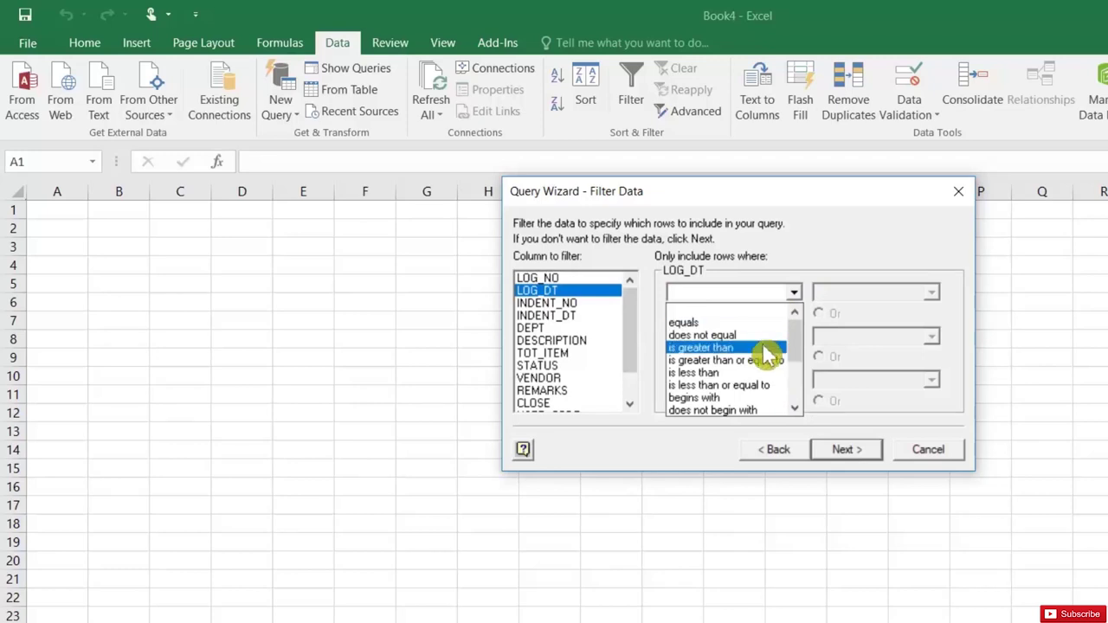
left_click(762, 372)
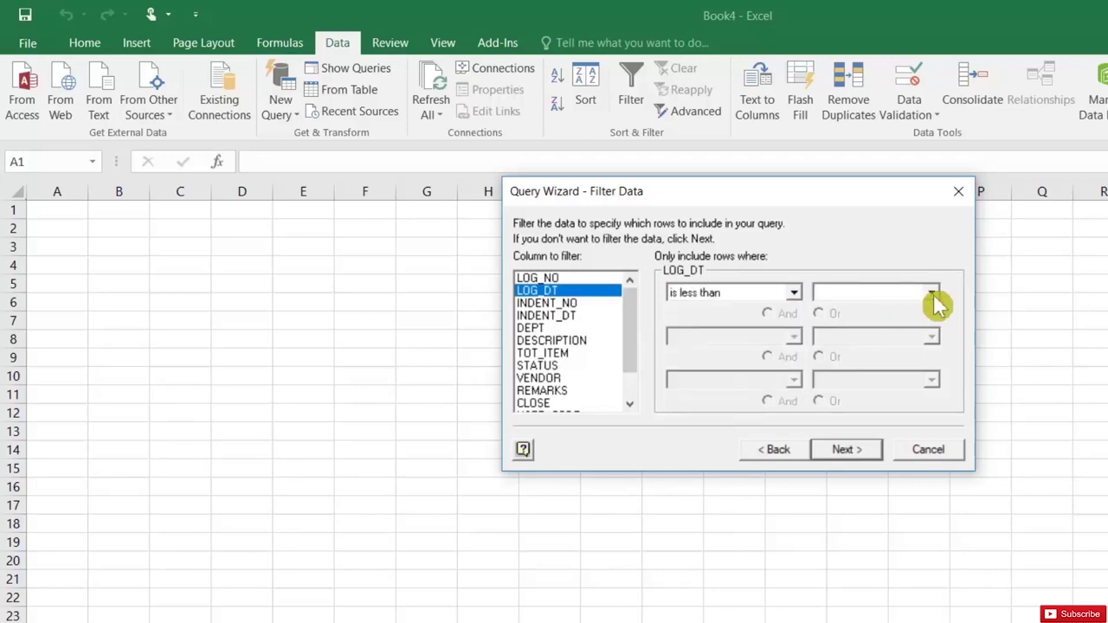
left_click(932, 295)
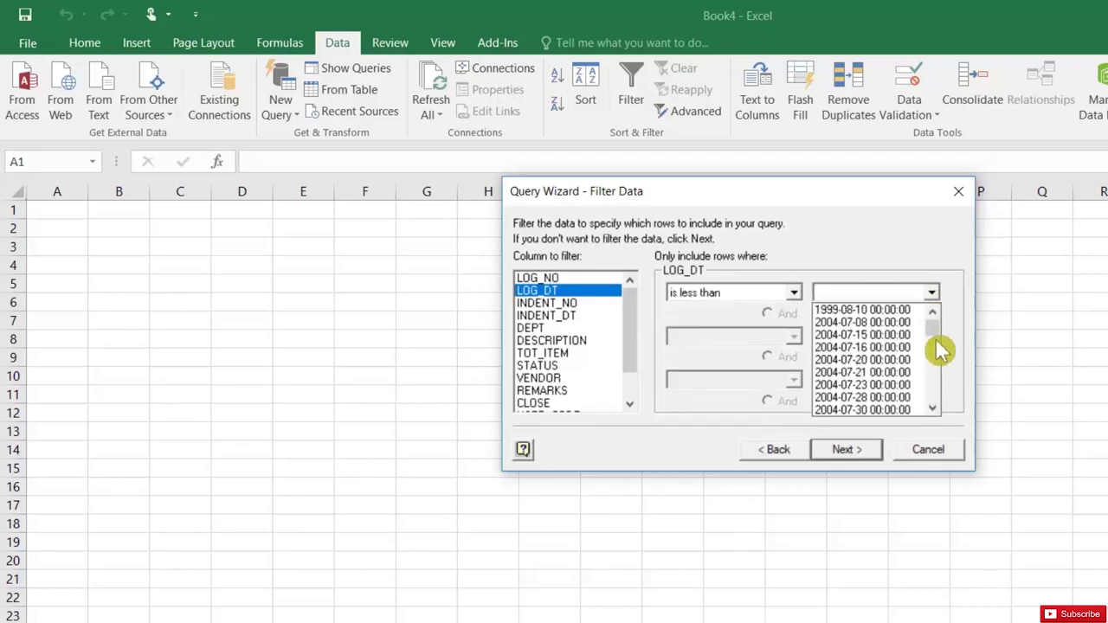
left_click_drag(939, 319, 944, 371)
left_click(865, 351)
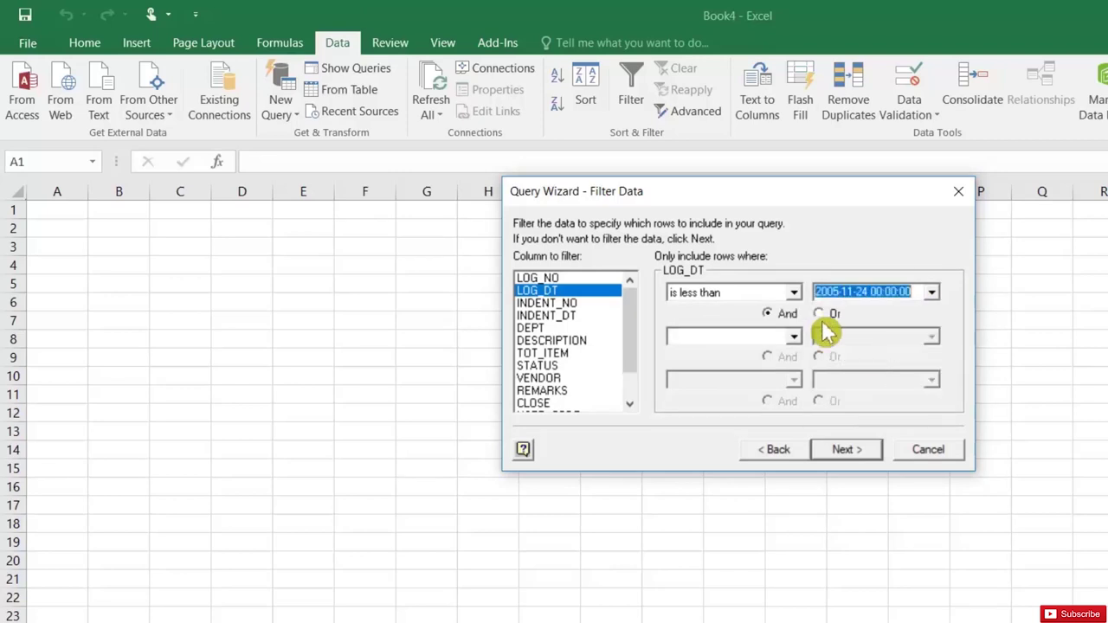
left_click(844, 451)
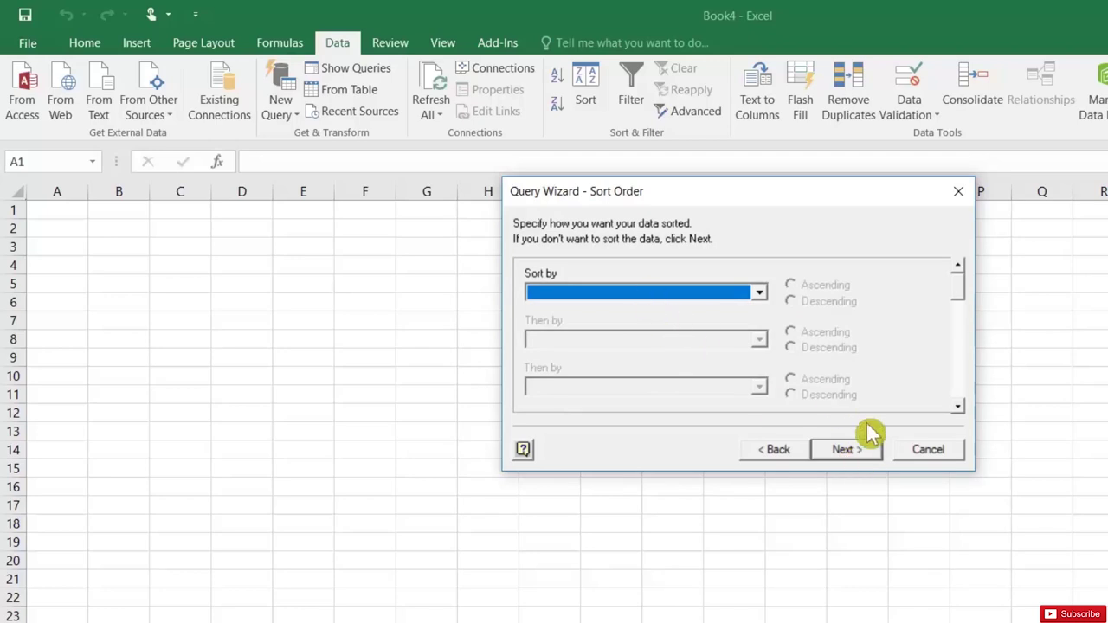
left_click(844, 450)
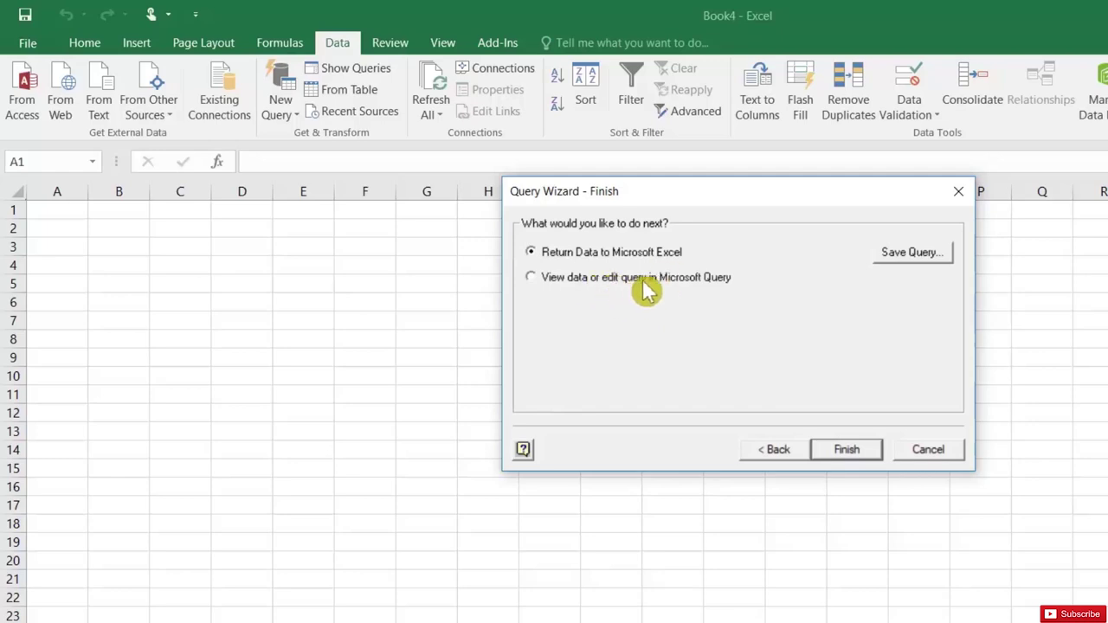
left_click(848, 454)
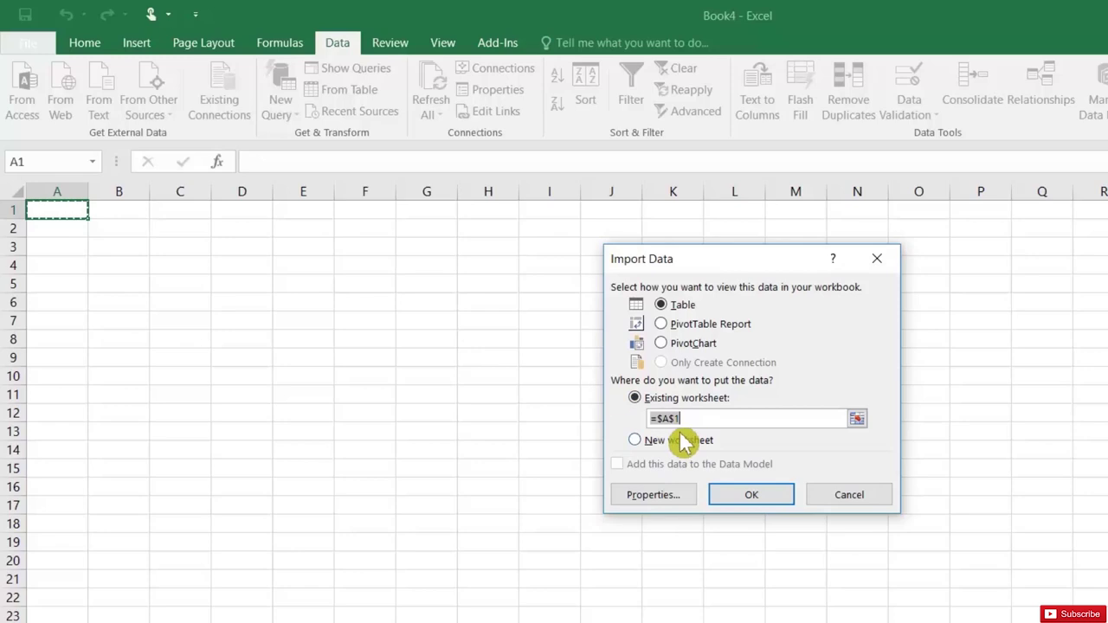
Import the query results as a Table at =Sheet1!$A$2
left_click(78, 213)
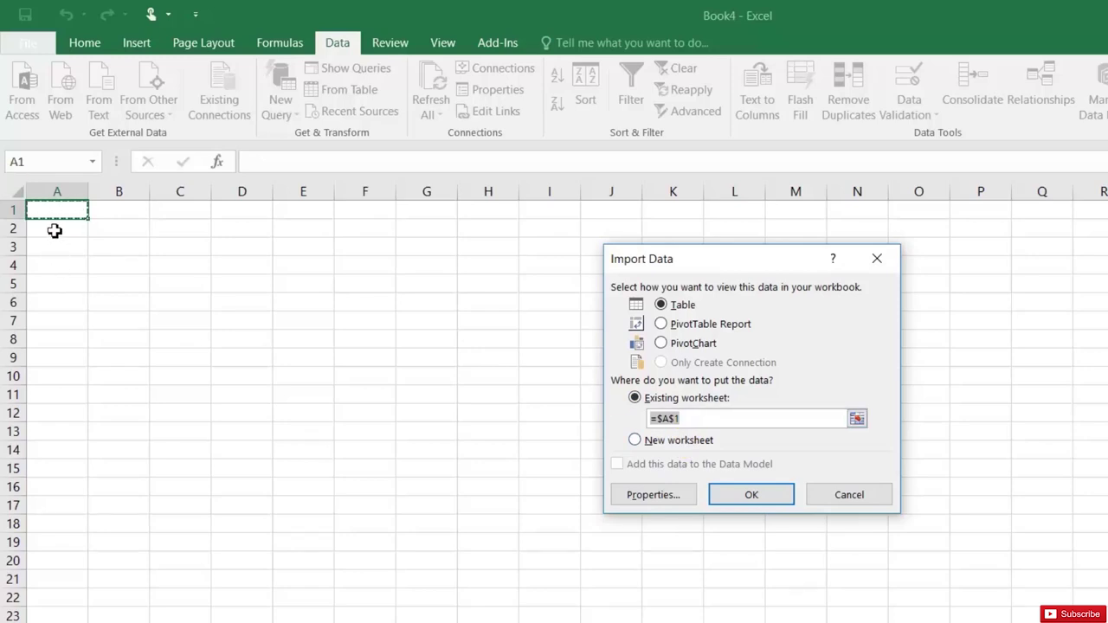
left_click(54, 231)
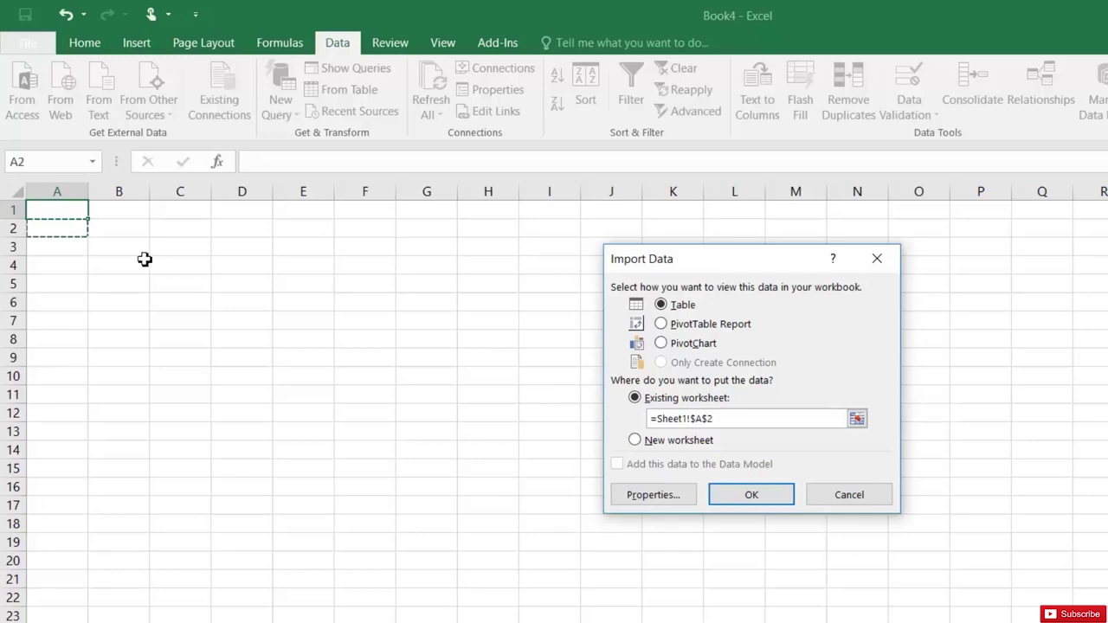
left_click(742, 495)
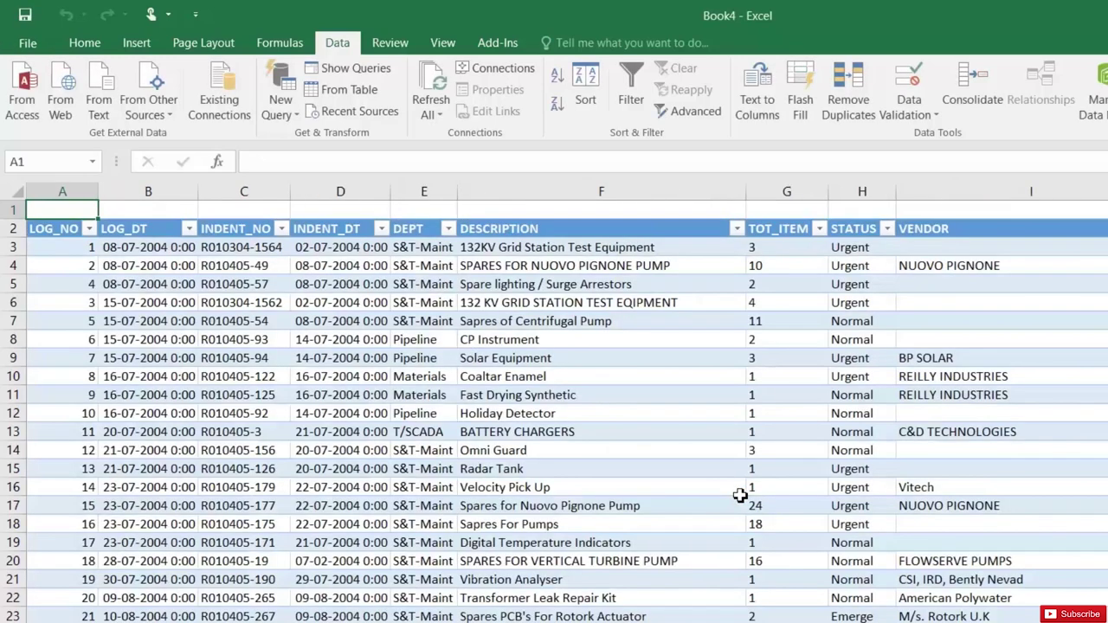
Scroll through the imported rows, checking LOG_DT dates and descriptions
left_click(254, 288)
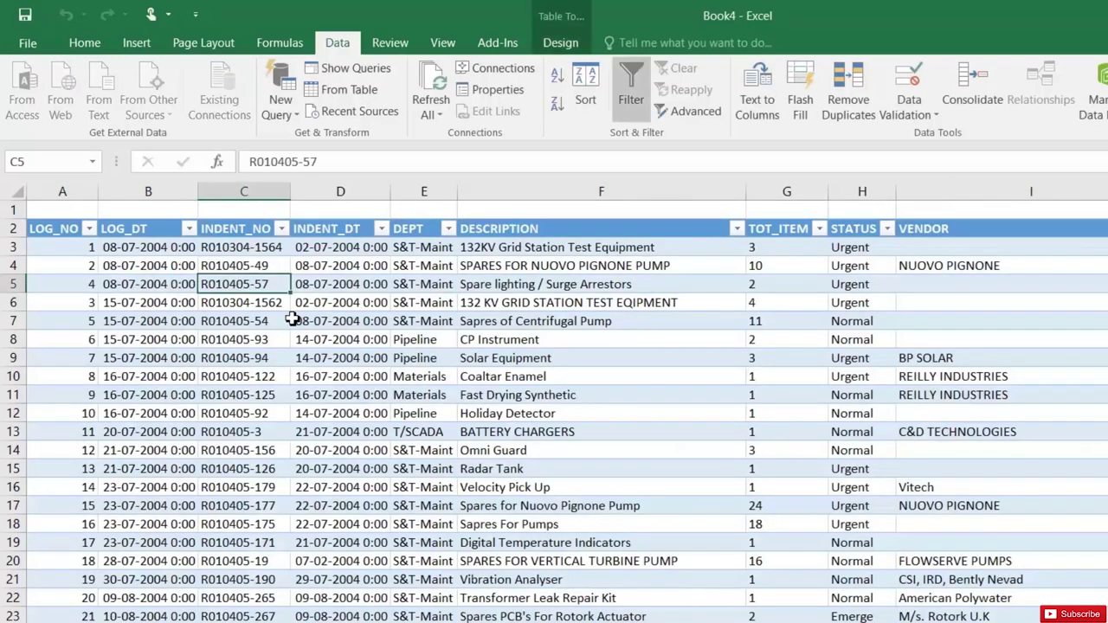
left_click(164, 291)
scroll(232, 420, "down", 4)
scroll(232, 420, "down", 12)
scroll(232, 420, "down", 3)
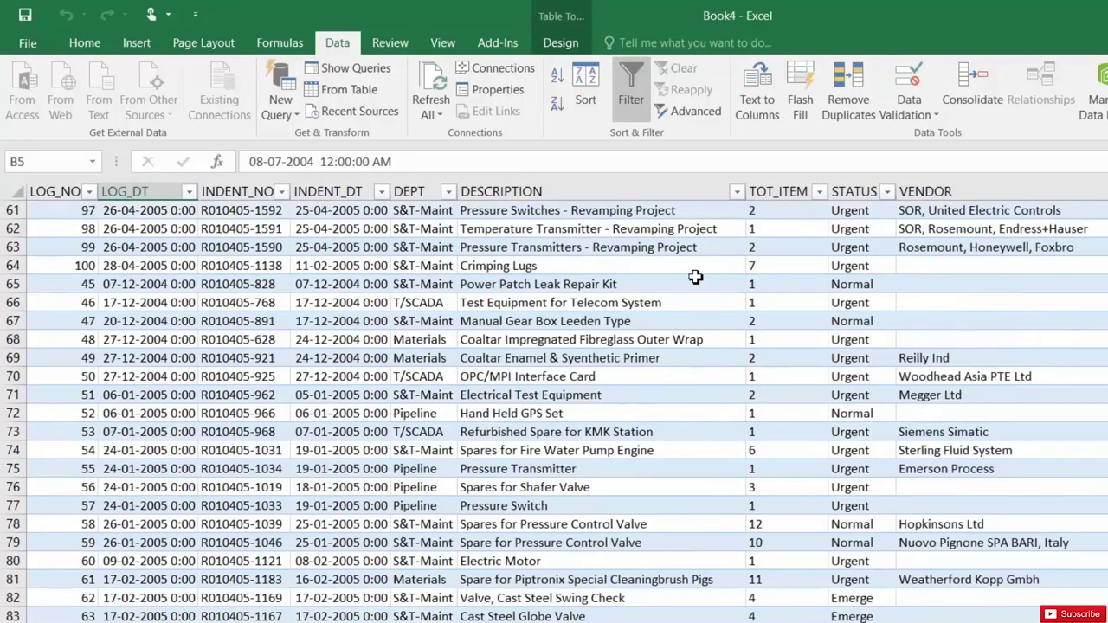
left_click(704, 266)
scroll(710, 263, "up", 9)
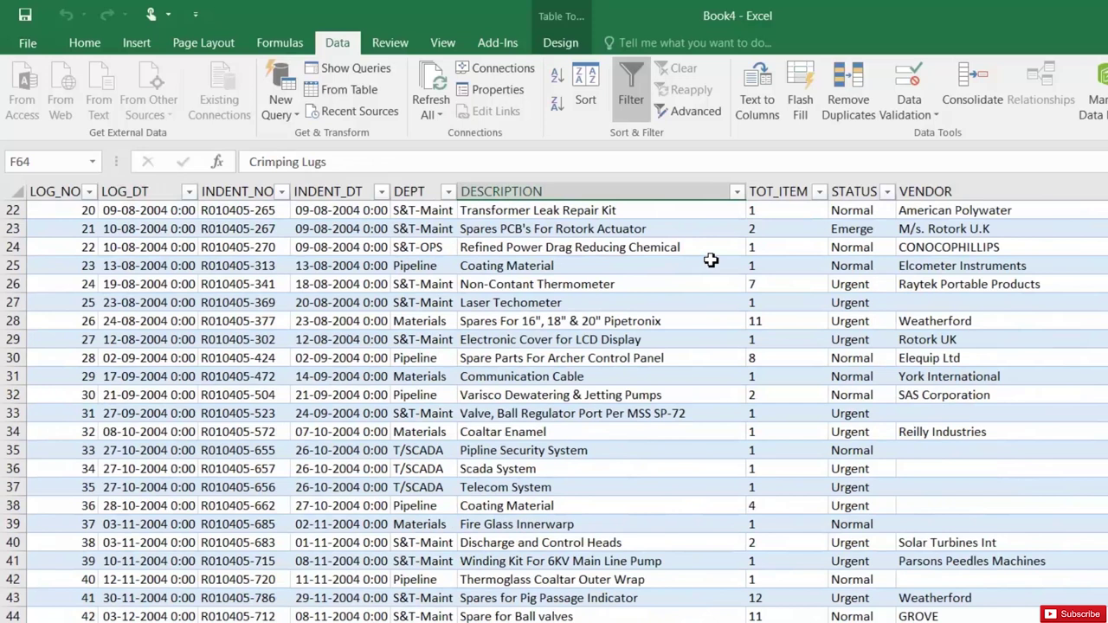
Move across the header row from LOG_NO to Site and check the LOG_DT filter
key("Down")
key("Down")
key("ctrl+Up")
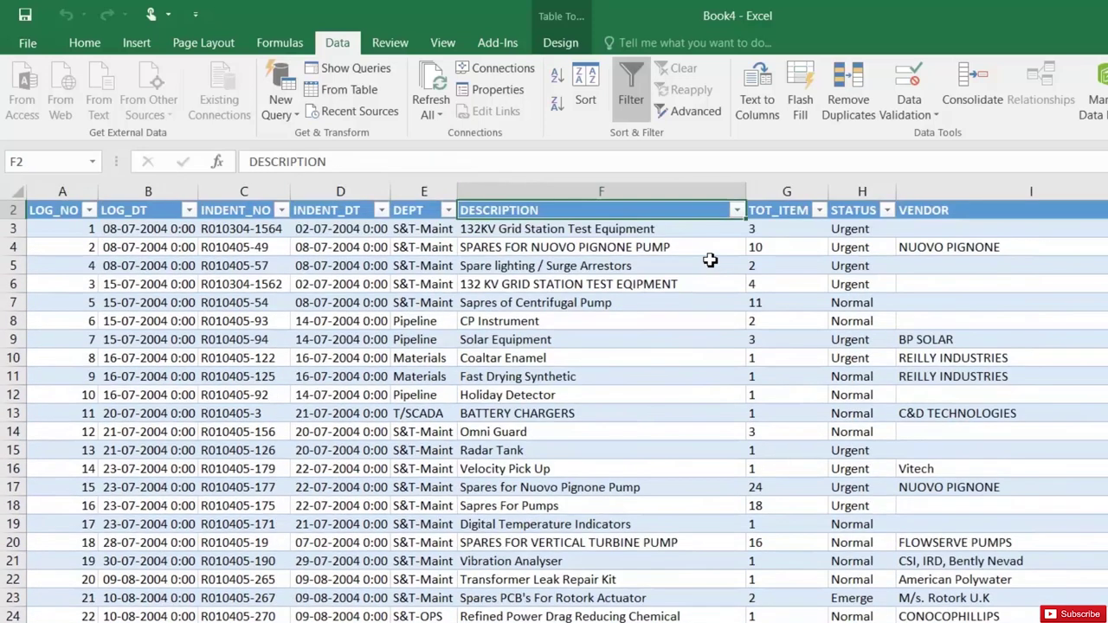
key("Right")
key("Right")
key("ctrl+Right")
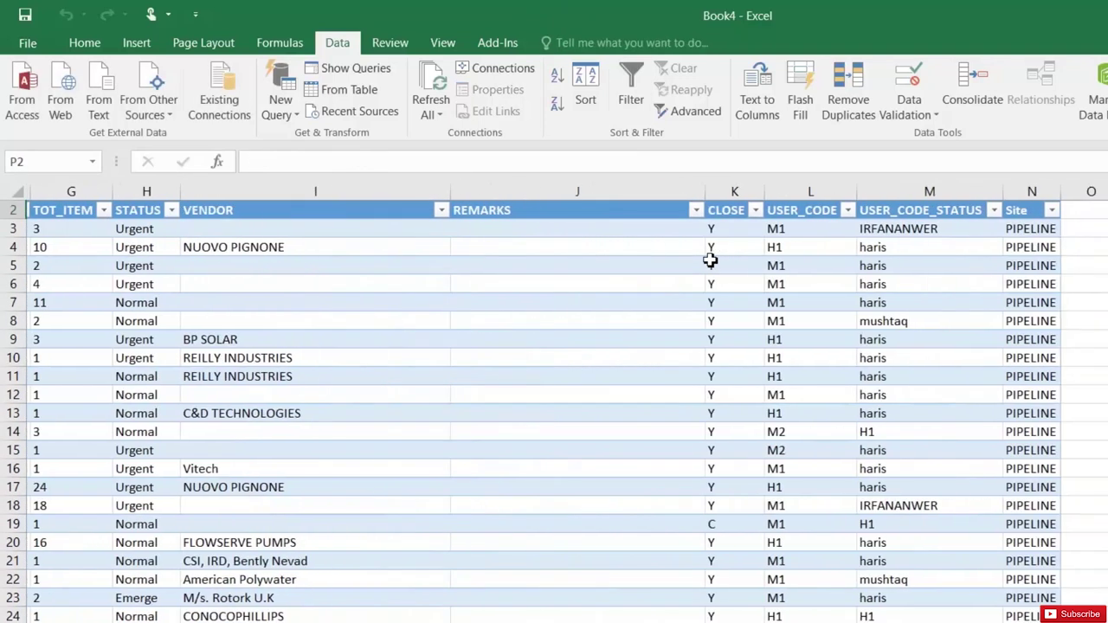
key("ctrl+Left")
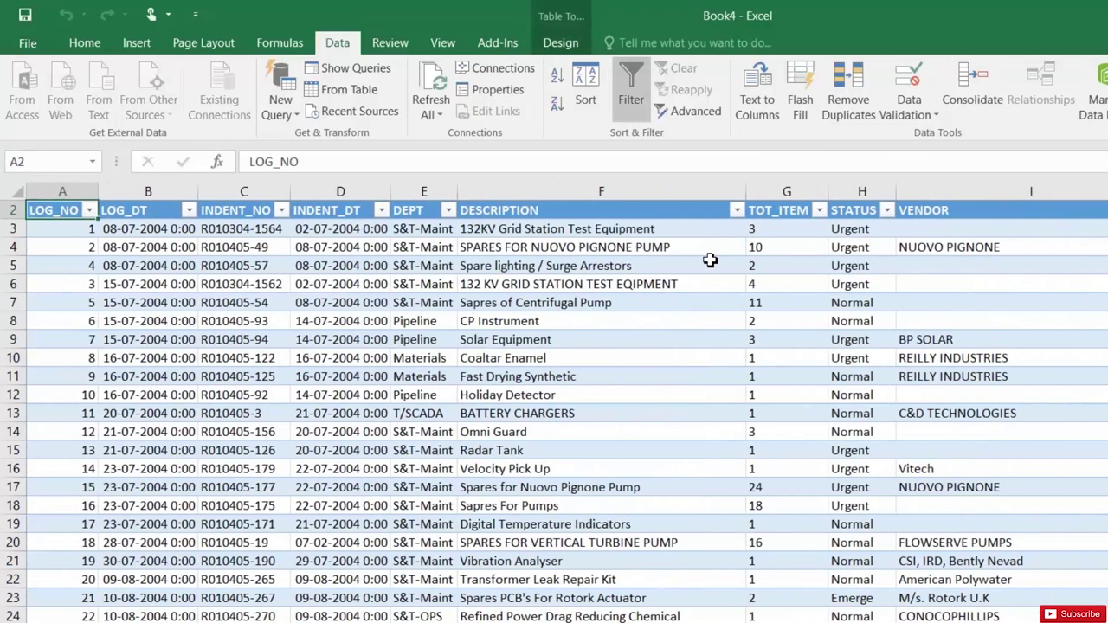
left_click(150, 340)
left_click(189, 210)
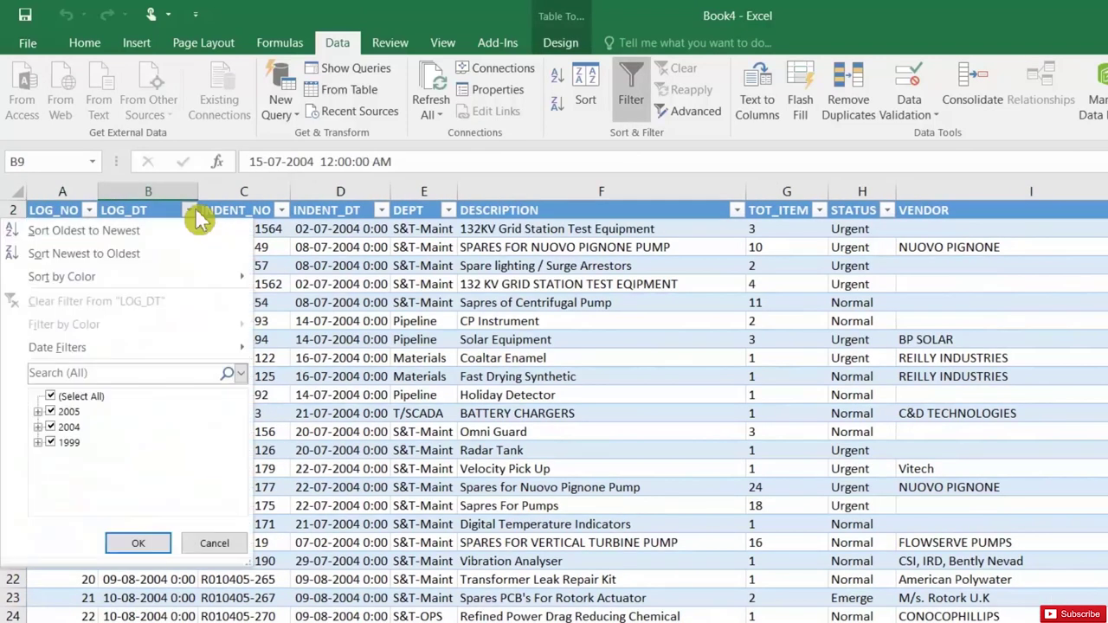
left_click(222, 544)
left_click(143, 284)
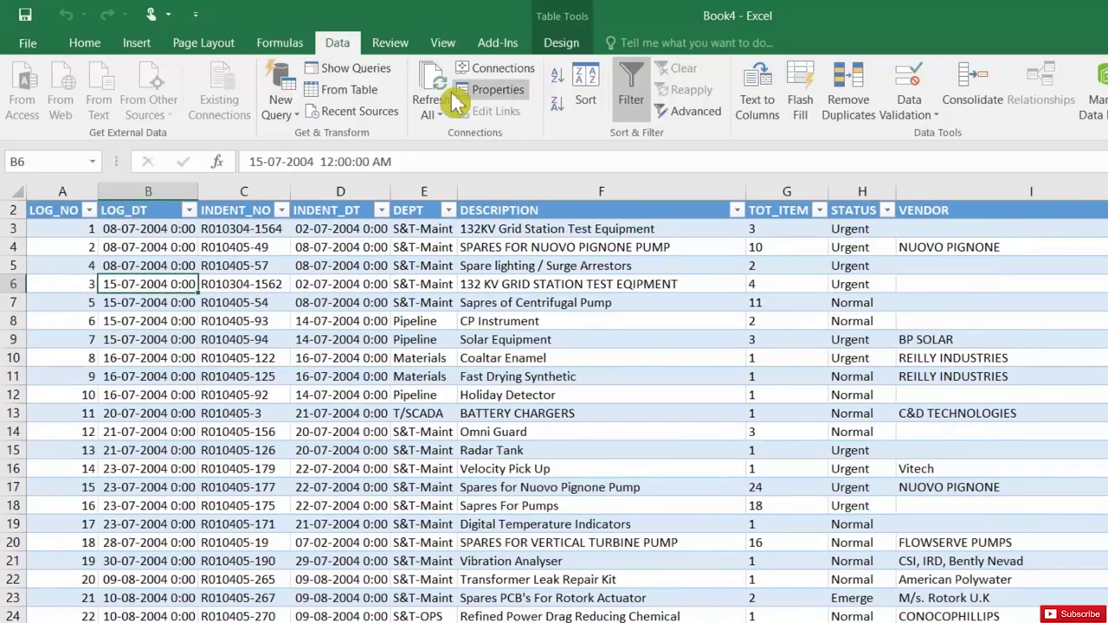
Change the query's WHERE cutoff year from 2005 to 2010 in Connection Properties
left_click(500, 69)
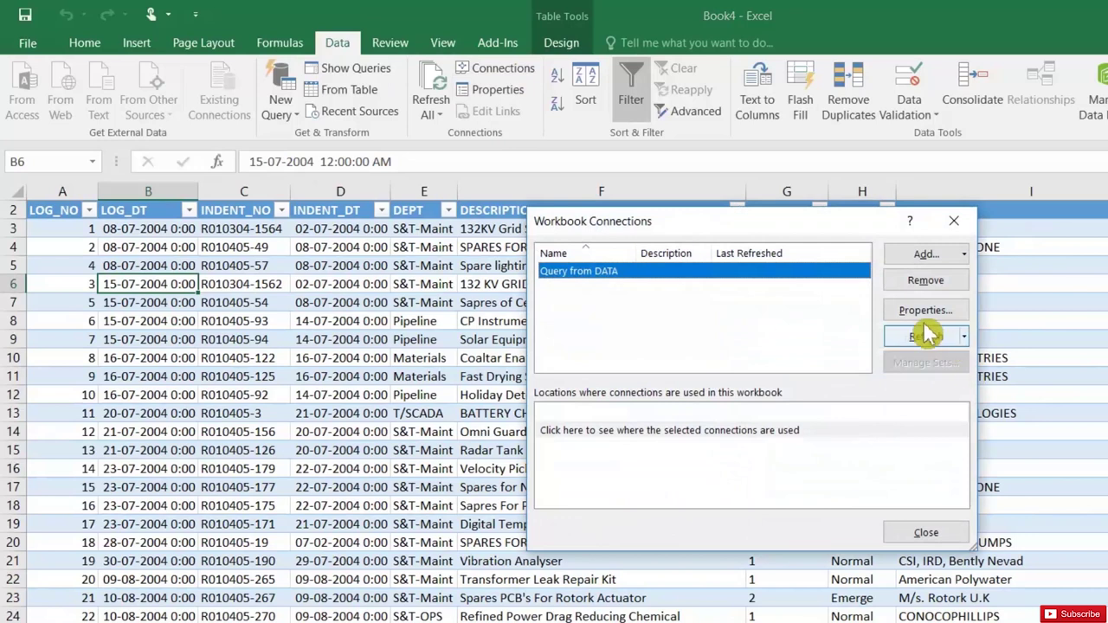
left_click(925, 310)
left_click(641, 242)
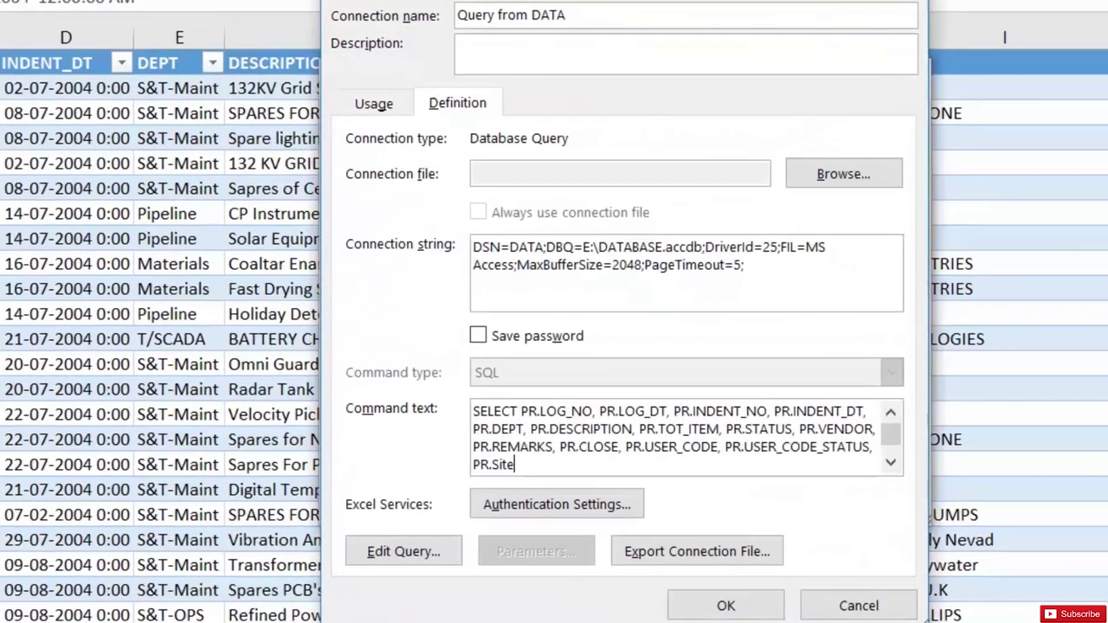
scroll(792, 485, "down", 2)
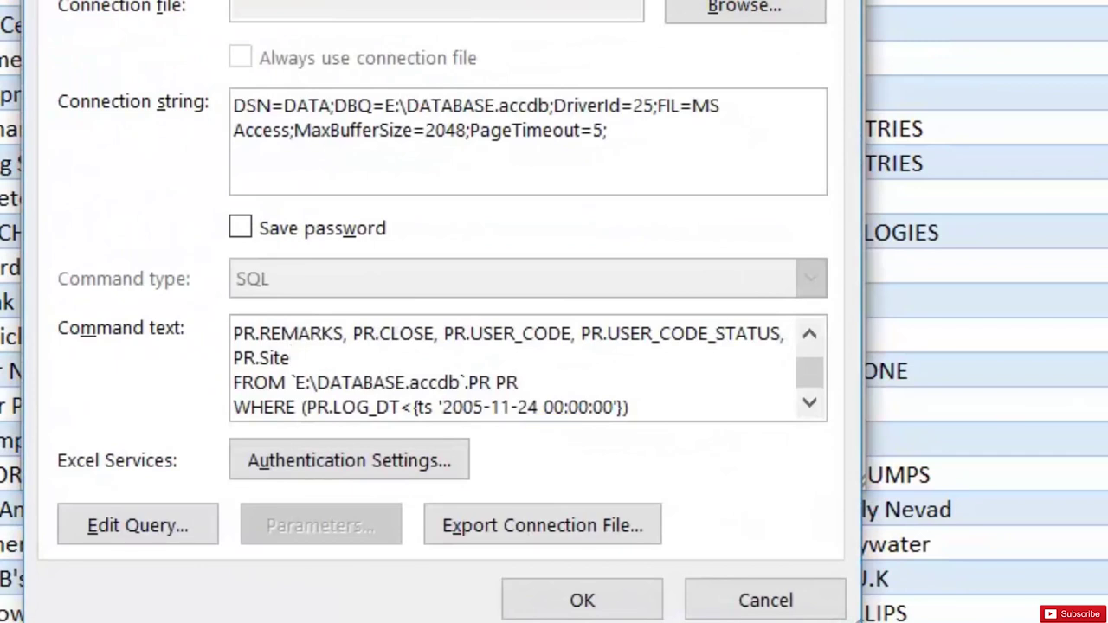
left_click(483, 407)
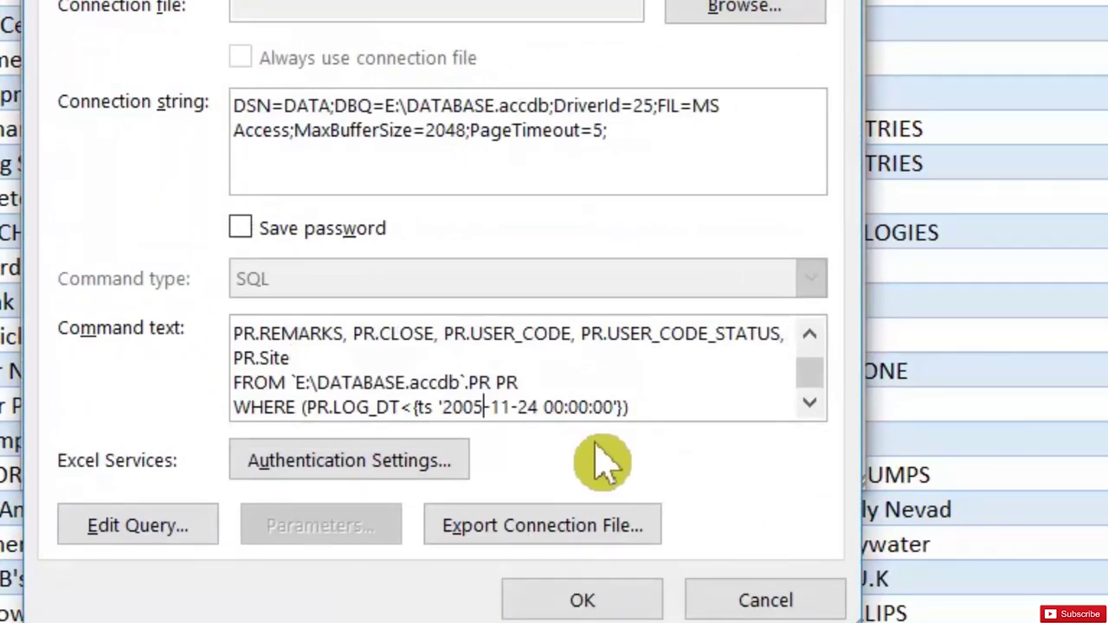
key("BackSpace")
key("BackSpace")
type("10")
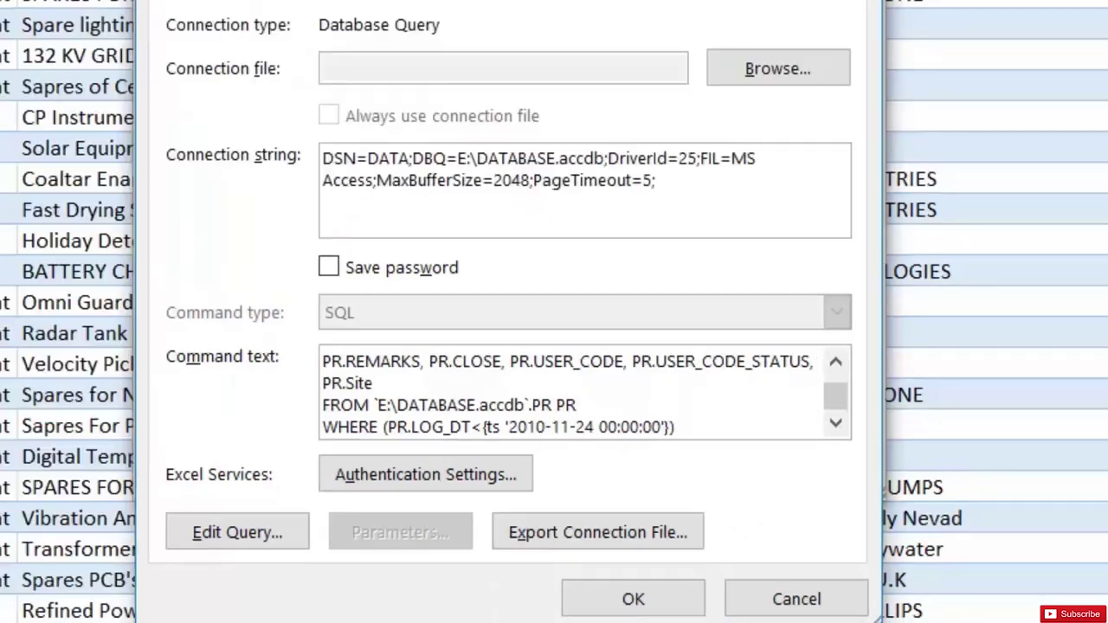
left_click(810, 596)
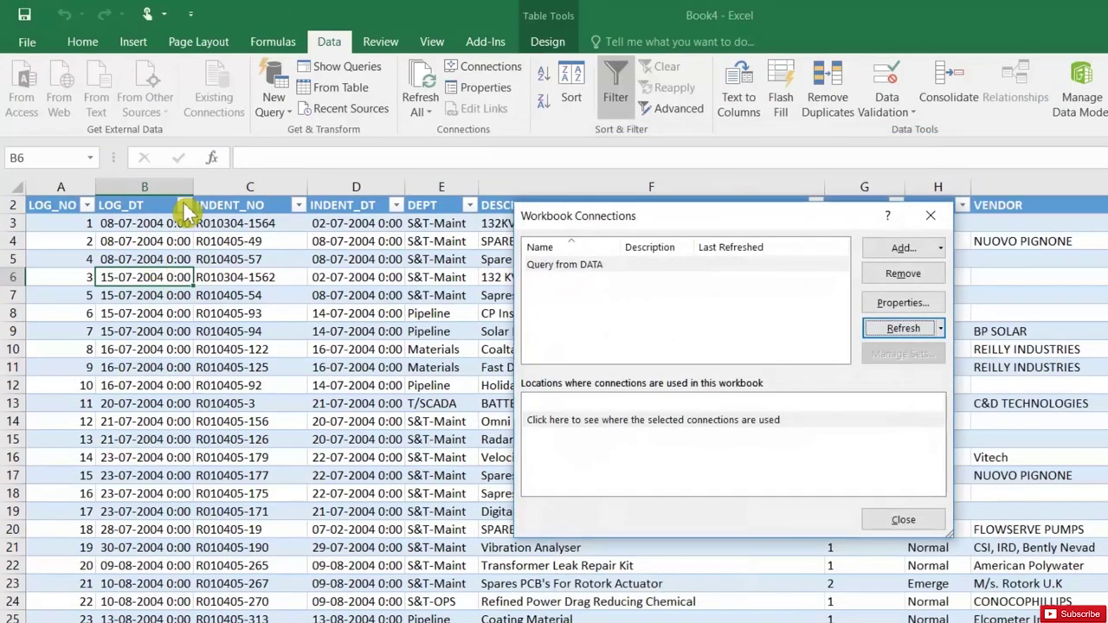
left_click(903, 520)
Sort the table by LOG_DT newest to oldest and review the STATUS values
left_click(129, 205)
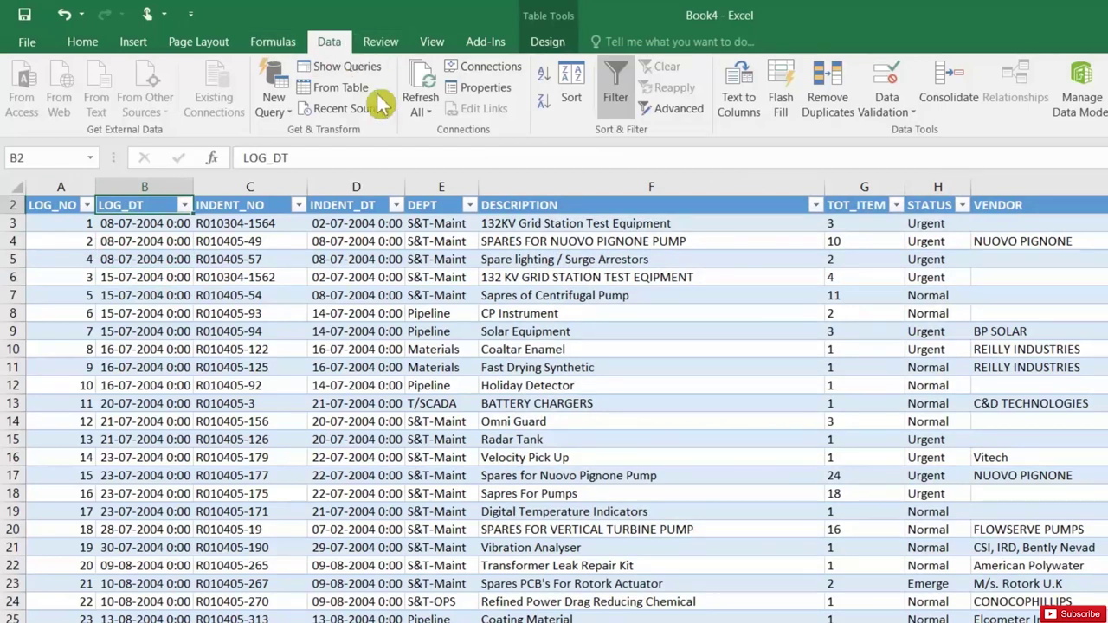
left_click(543, 101)
left_click(149, 258)
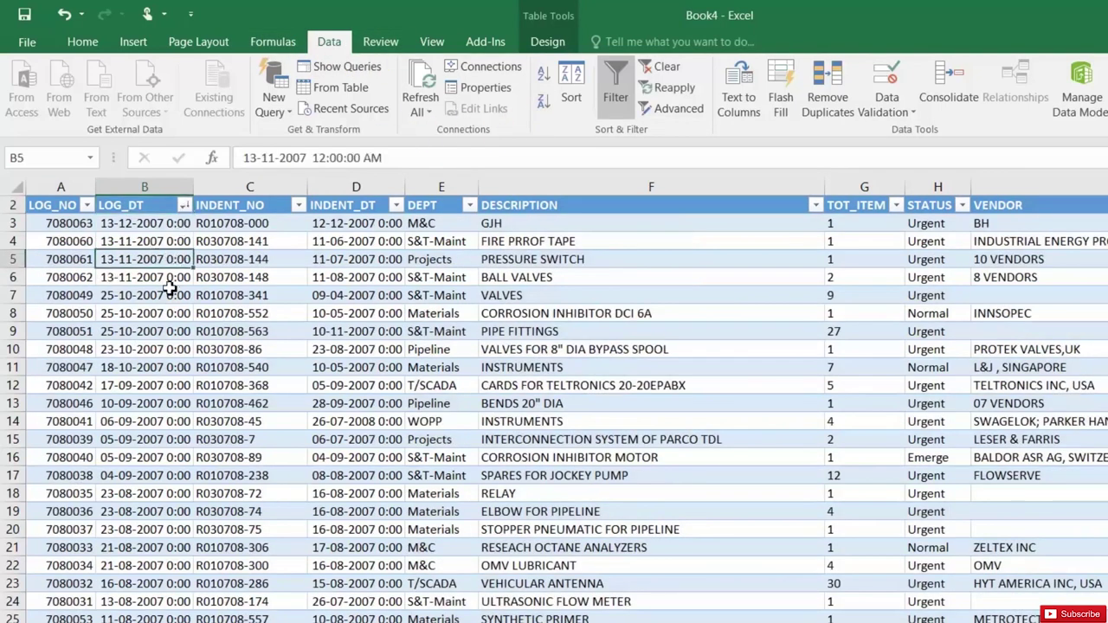
left_click(929, 297)
left_click(962, 206)
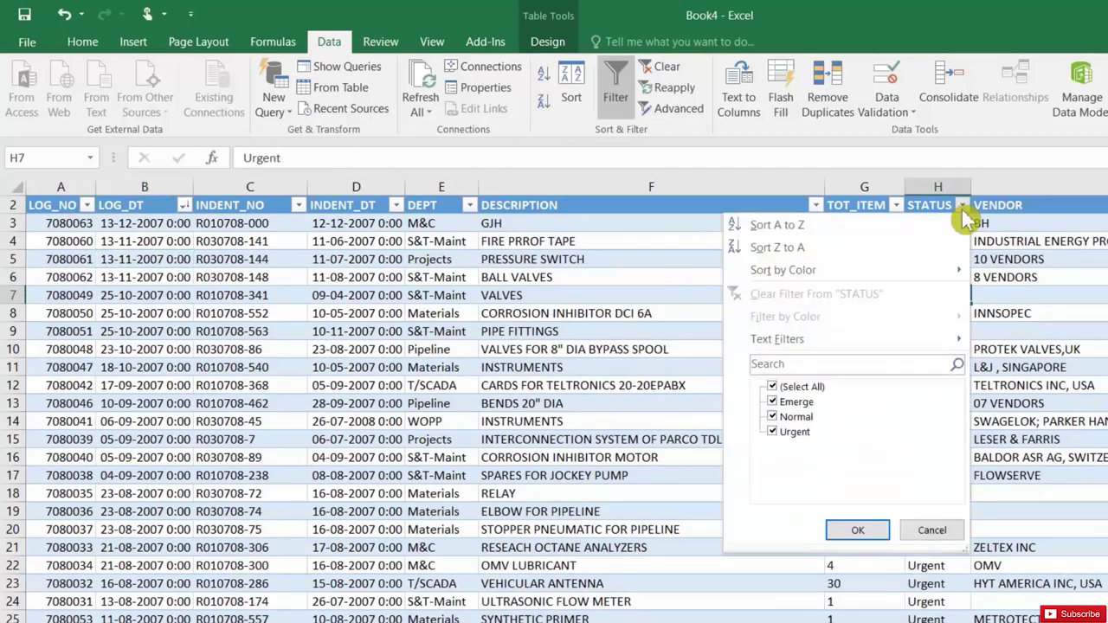
key("Escape")
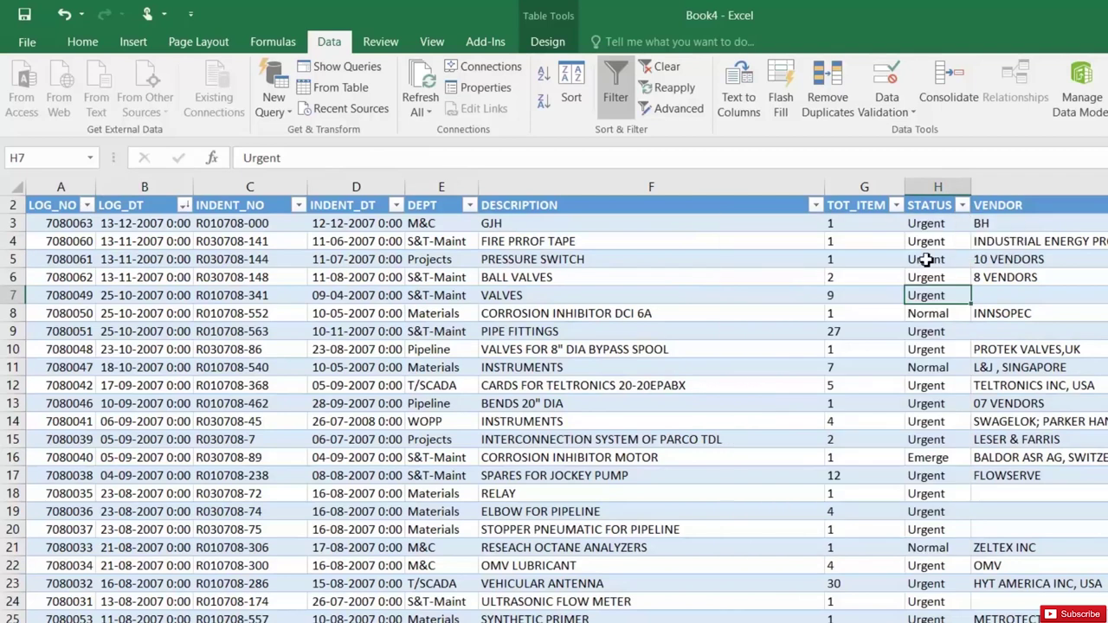
left_click(929, 258)
Add AND STATUS='URGENT' to the query and change the cutoff year to 2020
left_click(489, 69)
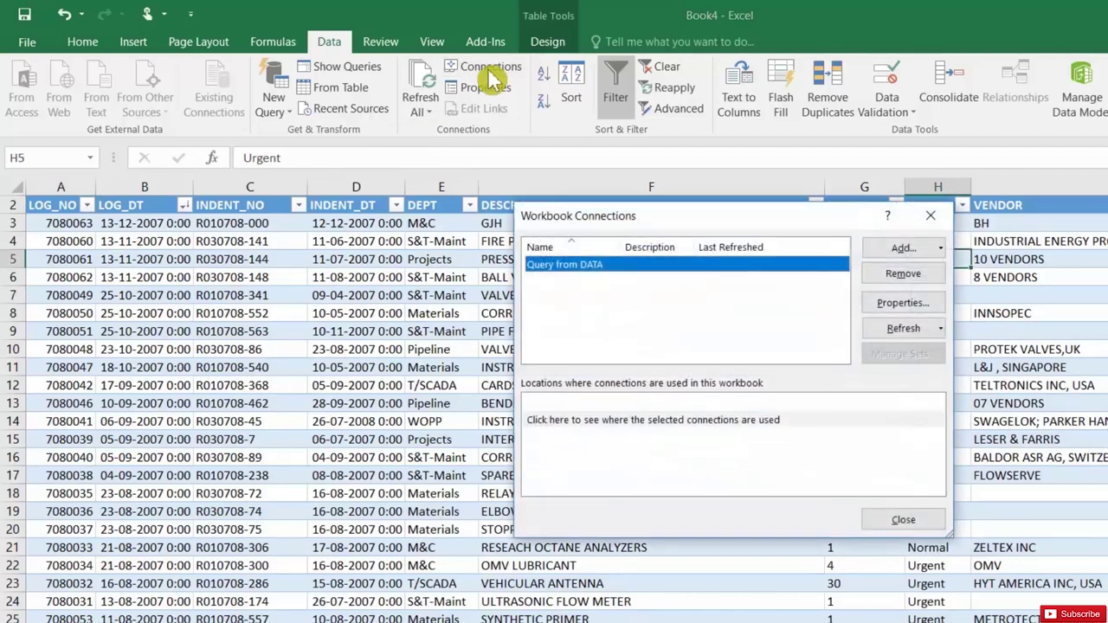
left_click(909, 307)
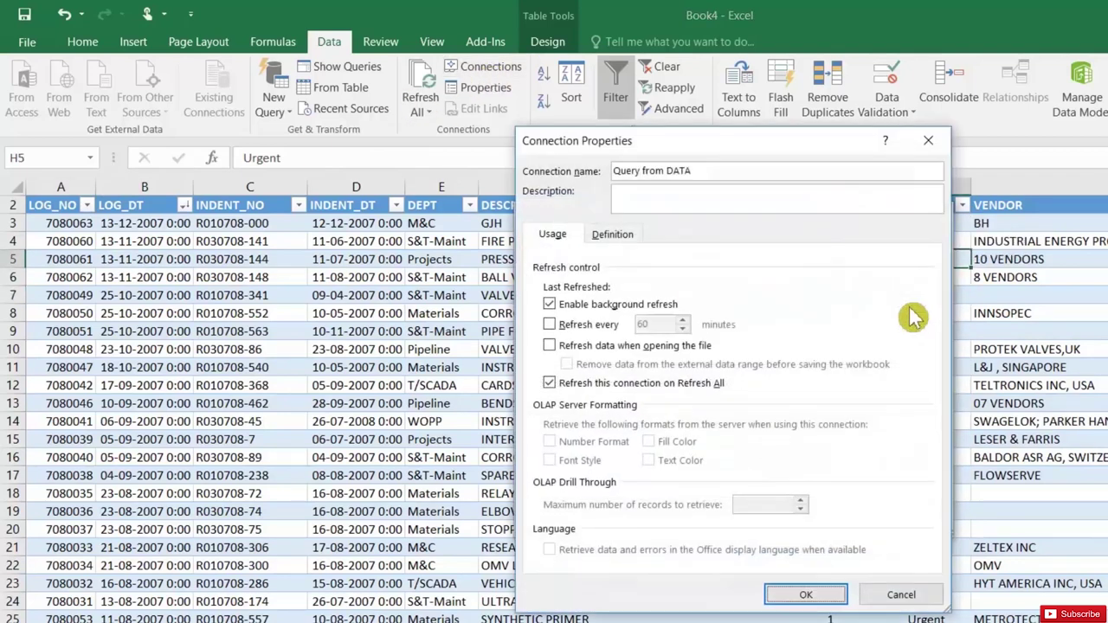
left_click(619, 234)
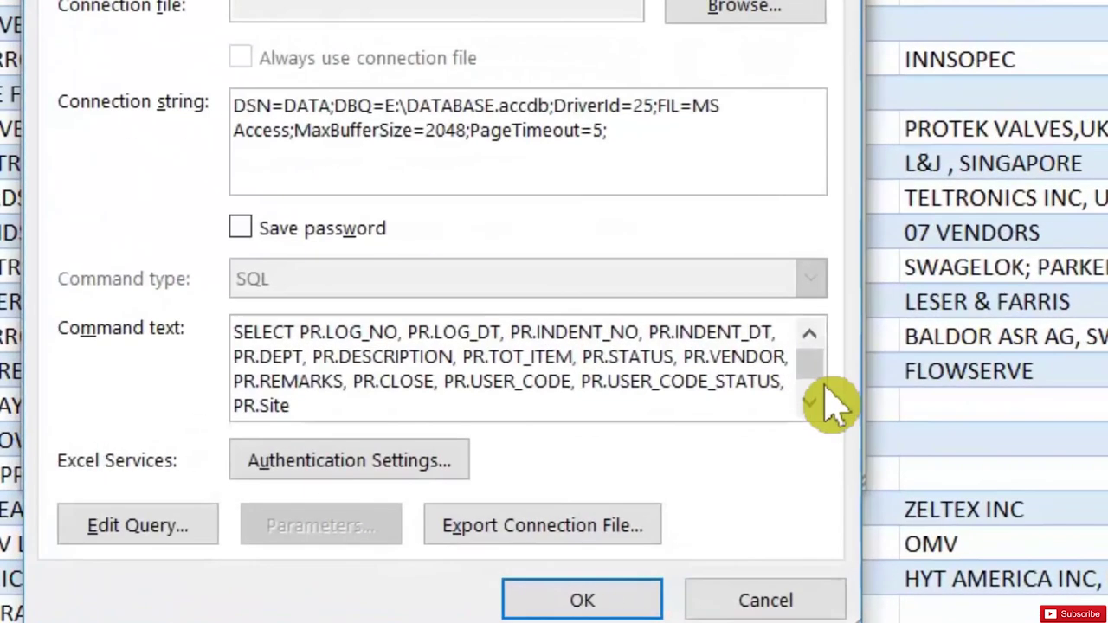
scroll(881, 440, "down", 1)
left_click(645, 407)
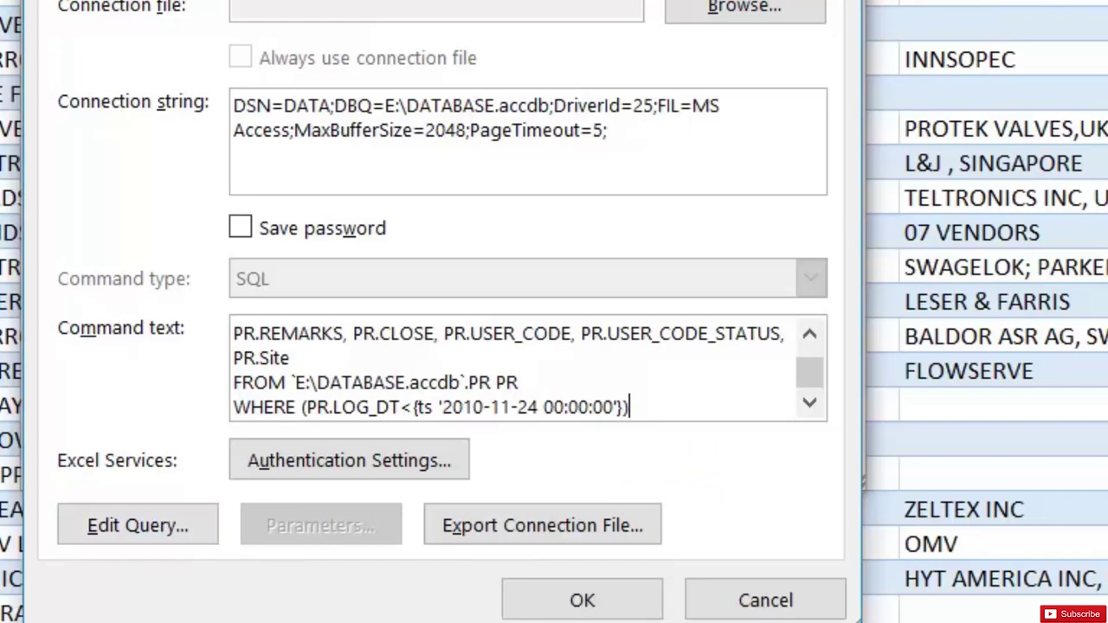
key("Return")
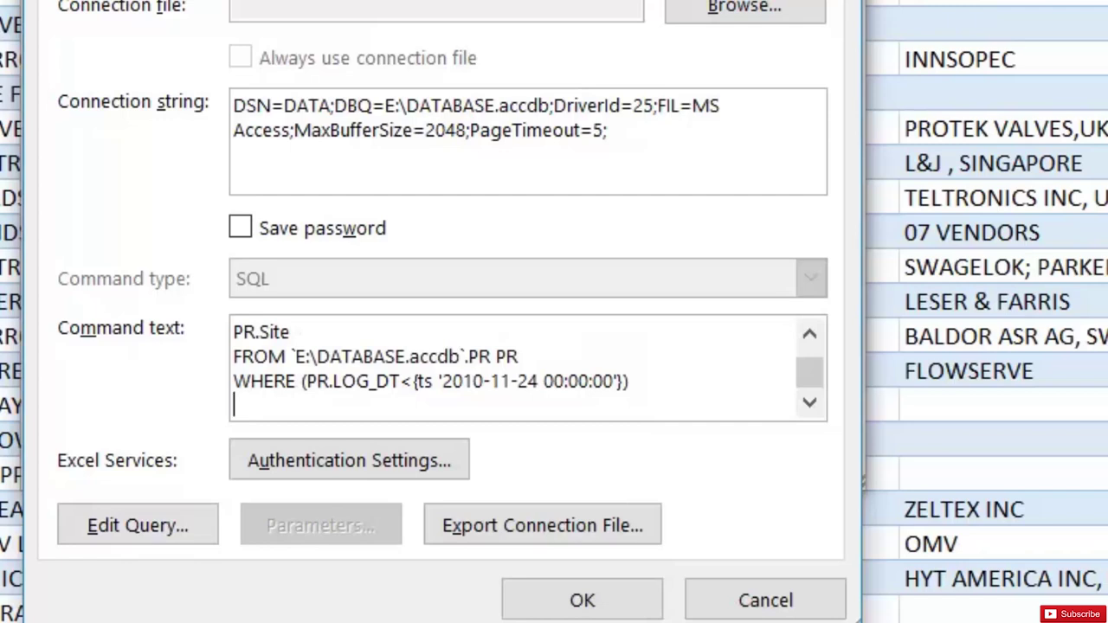
type("AND STATUS='")
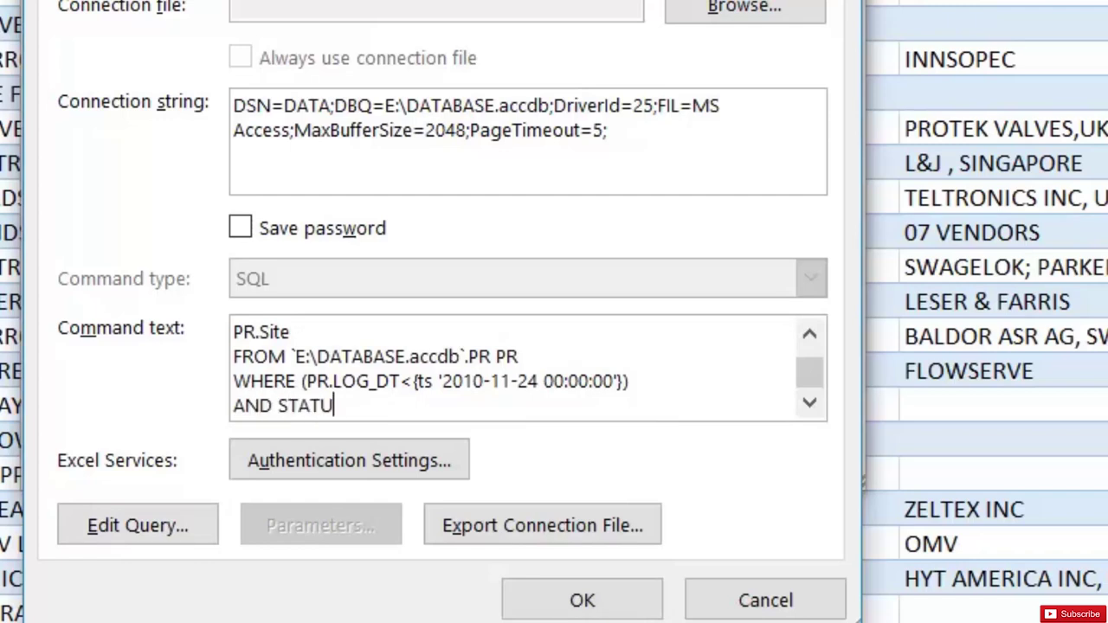
type("URGENT")
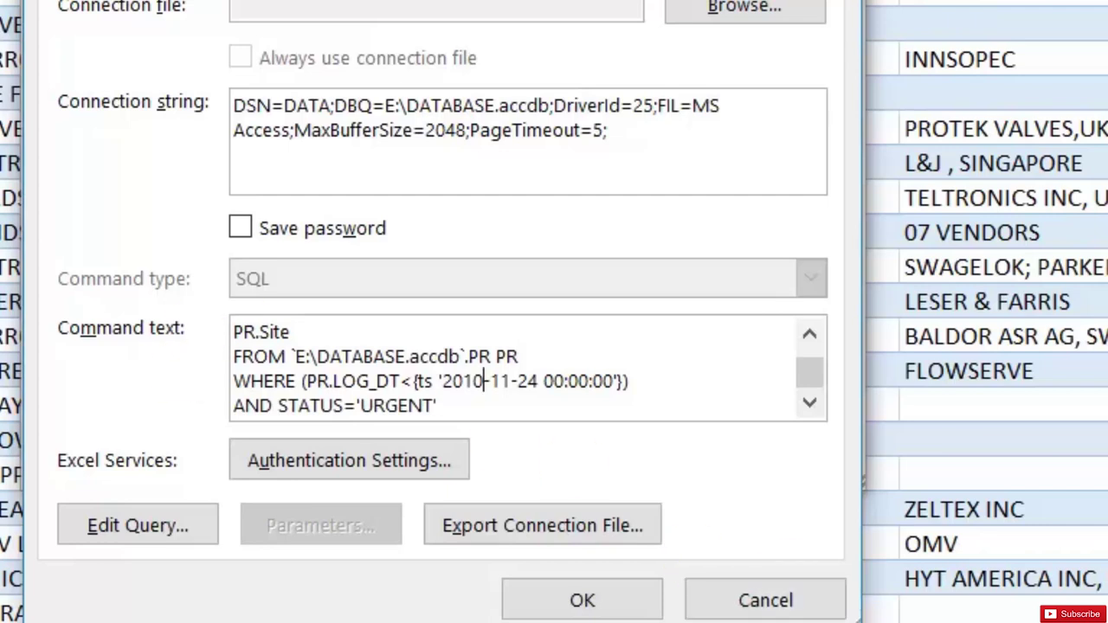
key("BackSpace")
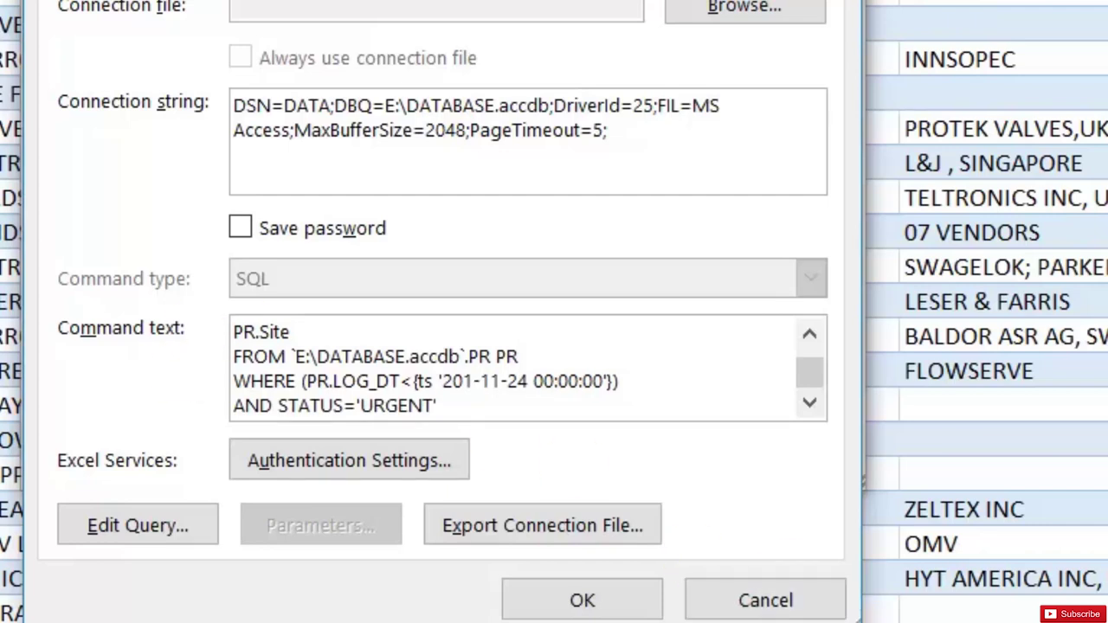
key("BackSpace")
type("20")
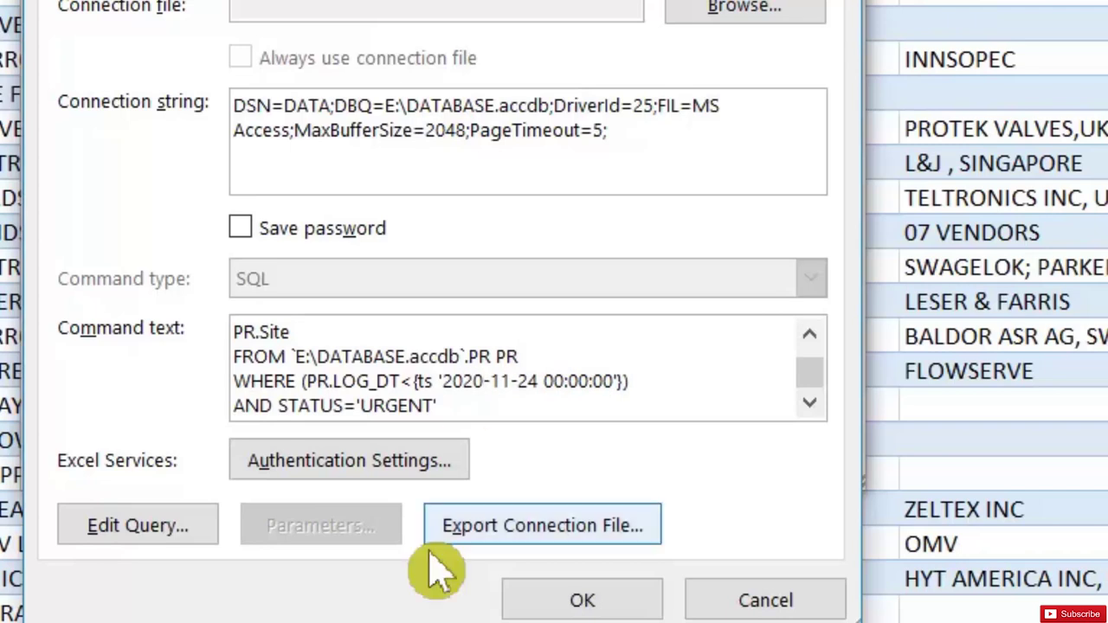
left_click(573, 611)
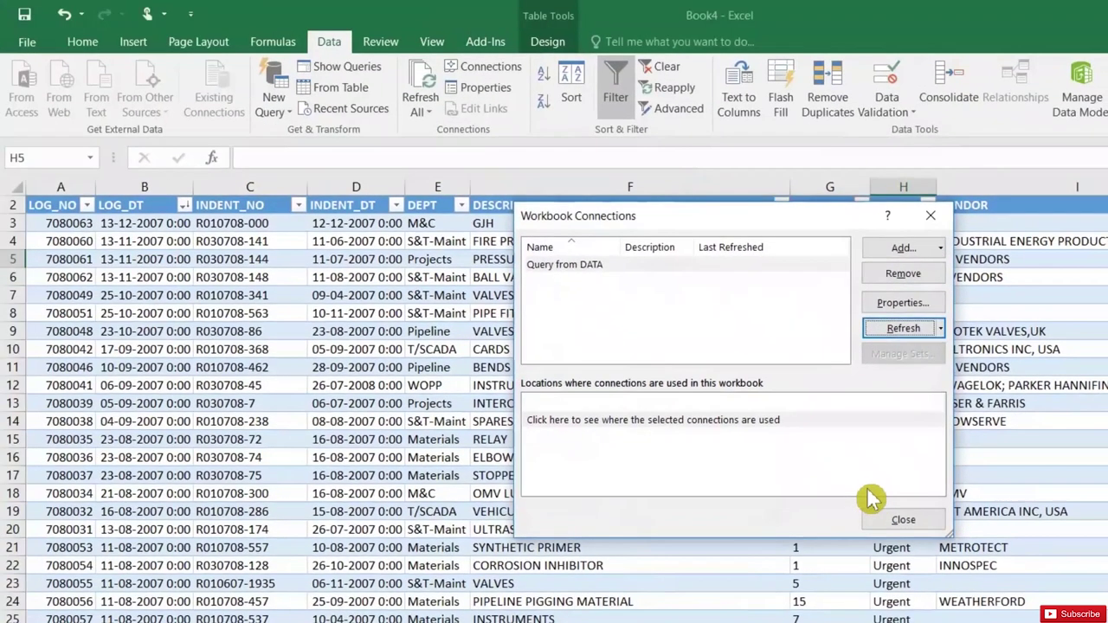
Refresh the table and confirm the STATUS and LOG_DT filters show only Urgent records
left_click(887, 521)
left_click(910, 296)
left_click(907, 222)
left_click(928, 206)
left_click(928, 206)
left_click(905, 259)
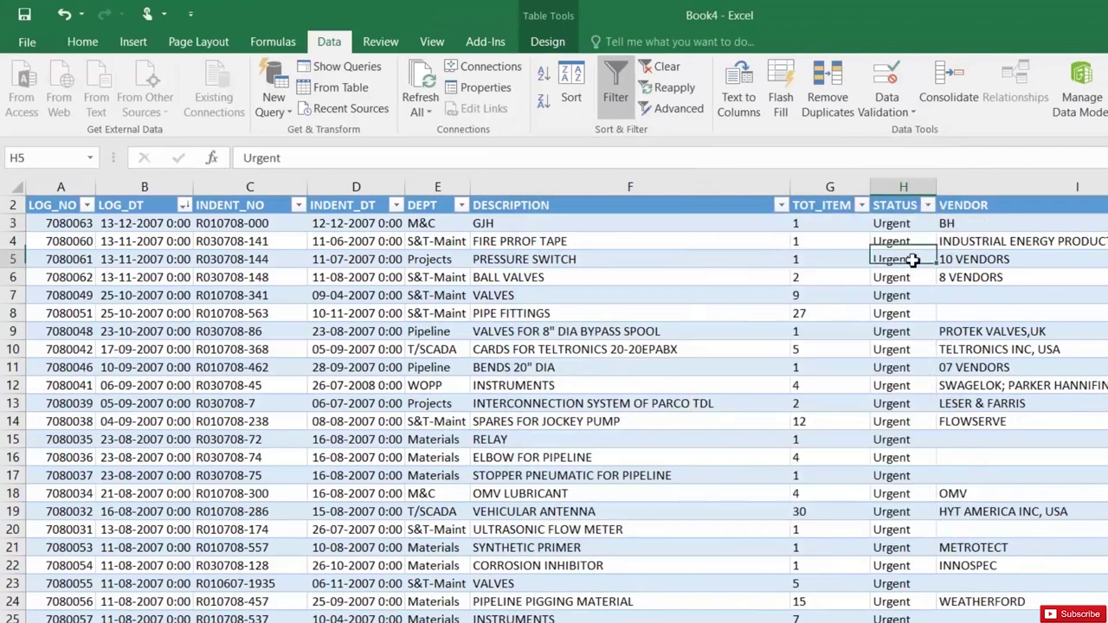
left_click(184, 206)
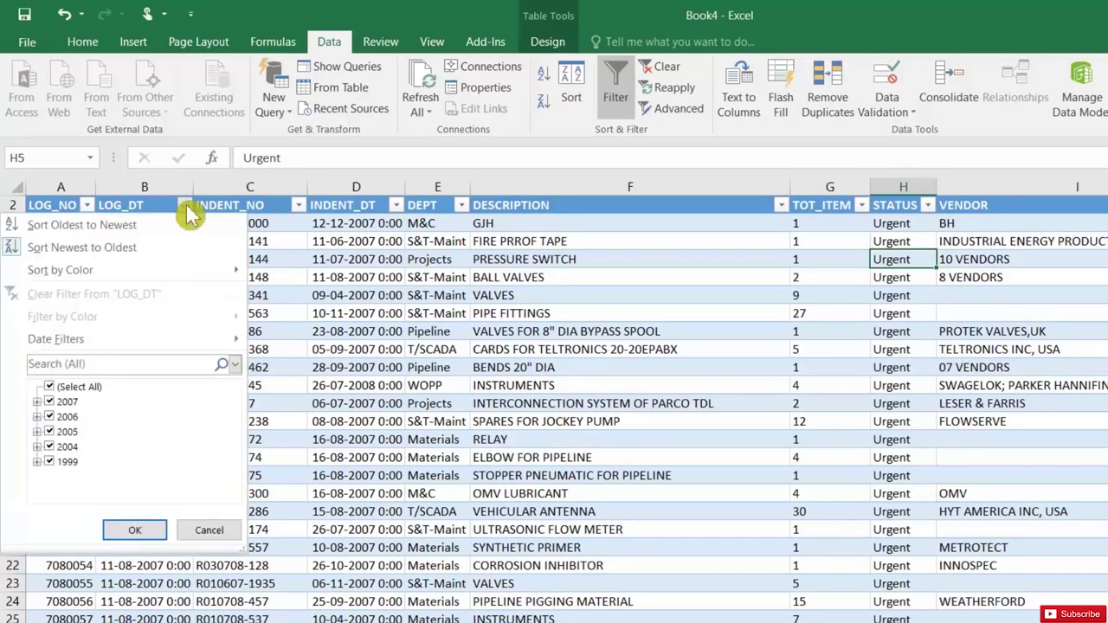
key("Escape")
left_click(161, 282)
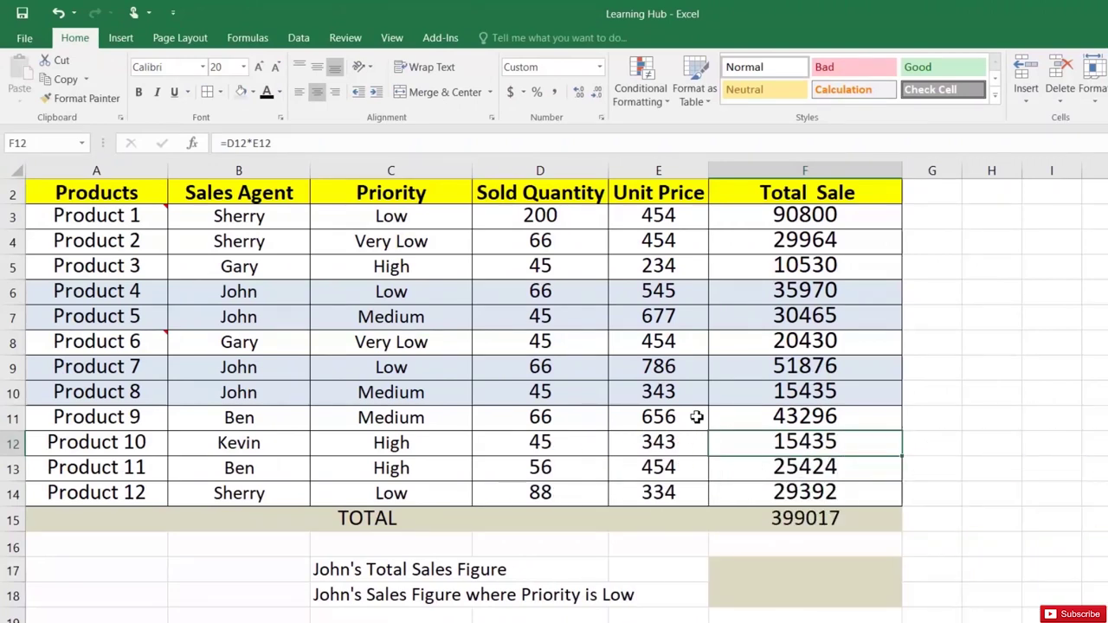
Review the sales table A2:F14 and the TOTAL formula in F15
left_click_drag(109, 188, 715, 490)
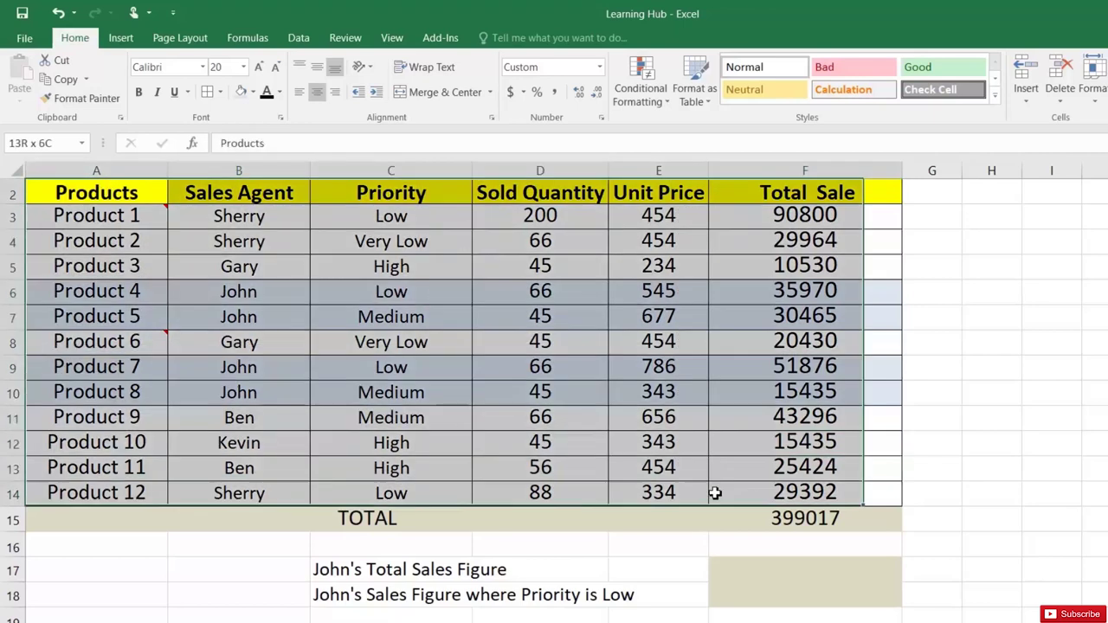
left_click(775, 528)
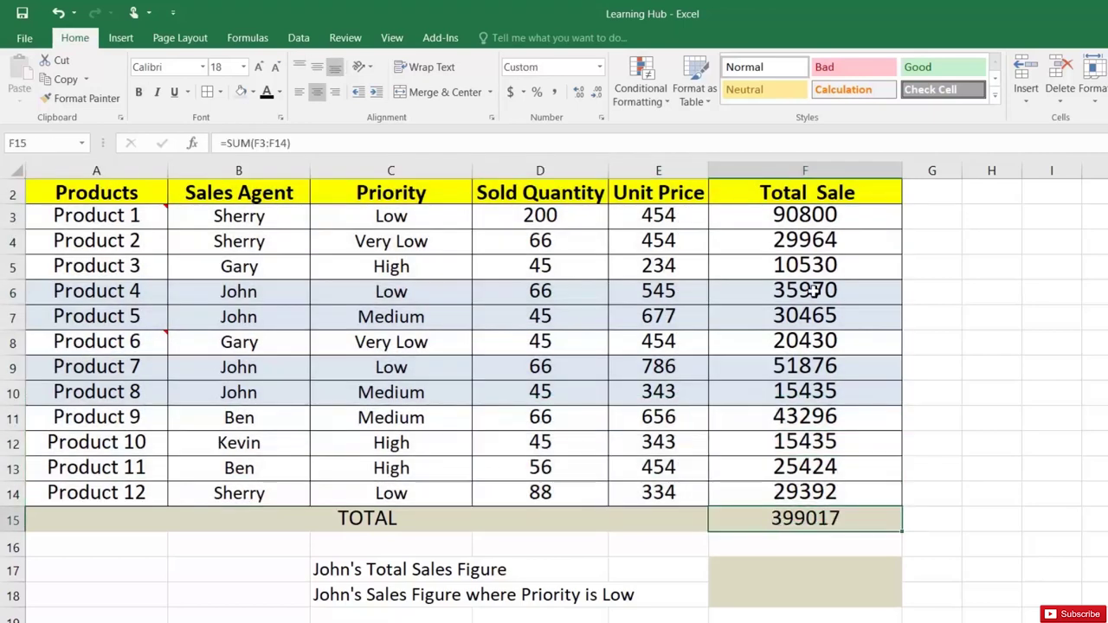
left_click_drag(802, 222, 838, 511)
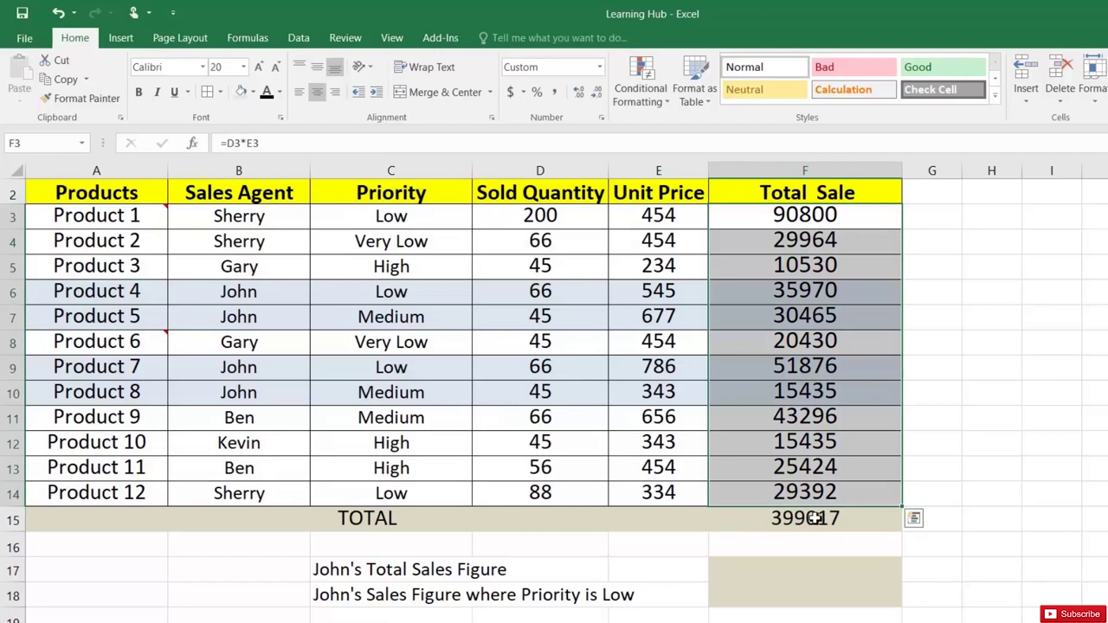
double_click(804, 518)
key("ctrl+Return")
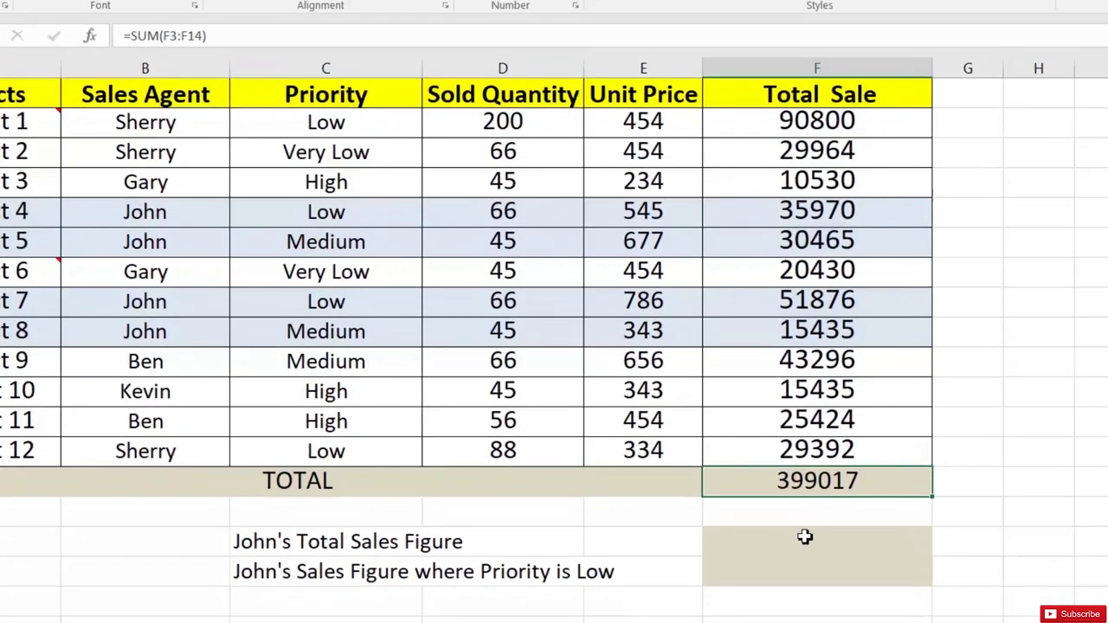
Enter =SUMIF(B3:B14,"John",F3:F14) for John's total, giving 133746
left_click(797, 538)
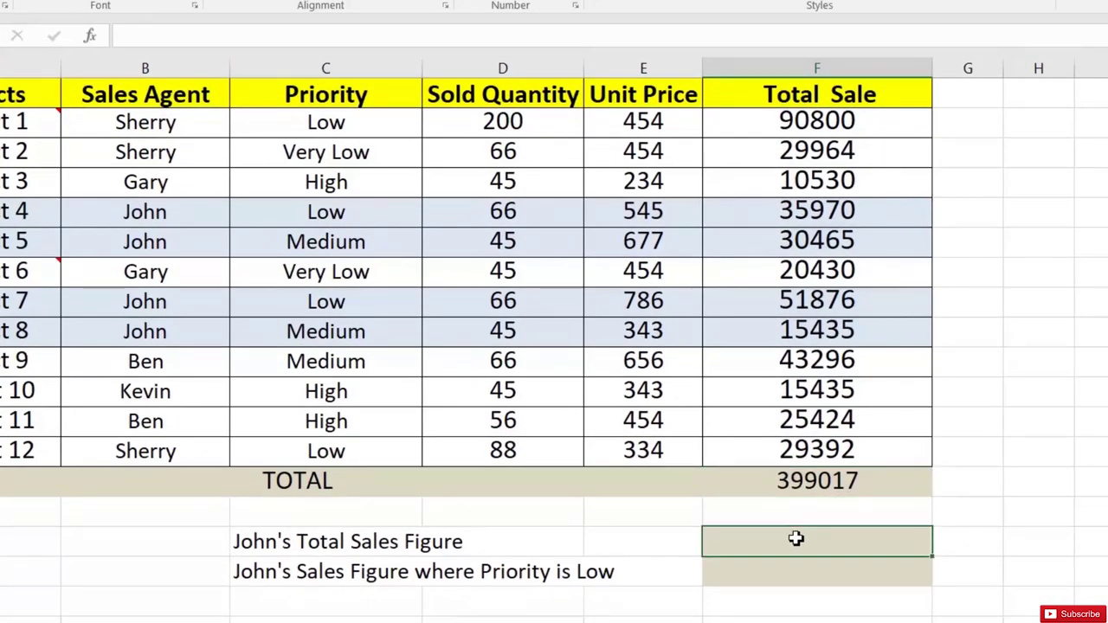
type("=su")
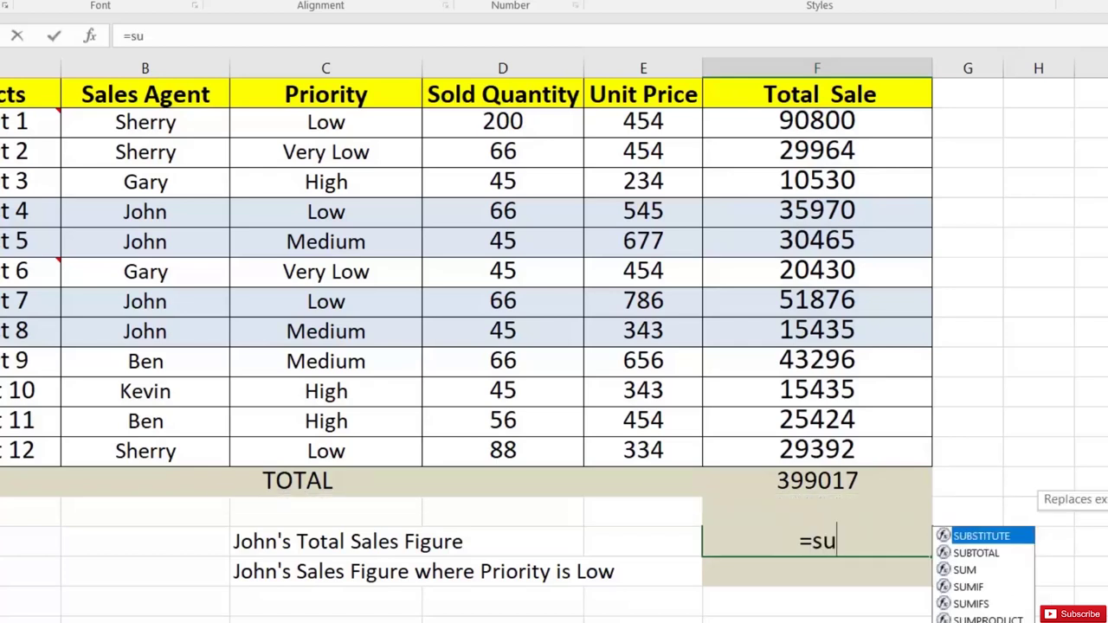
type("mif")
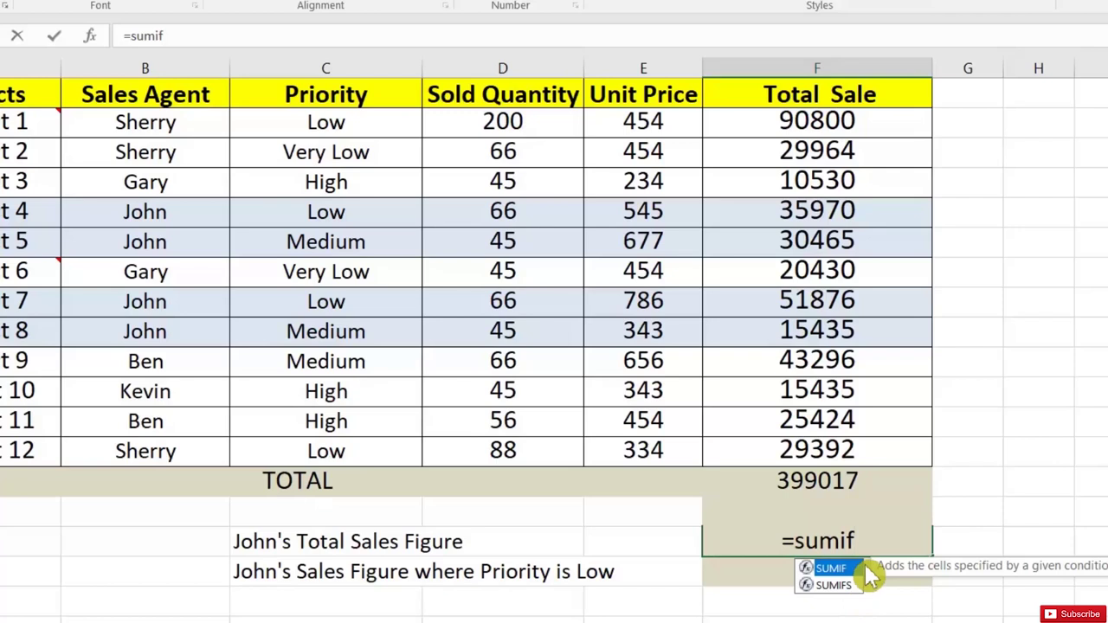
key("Tab")
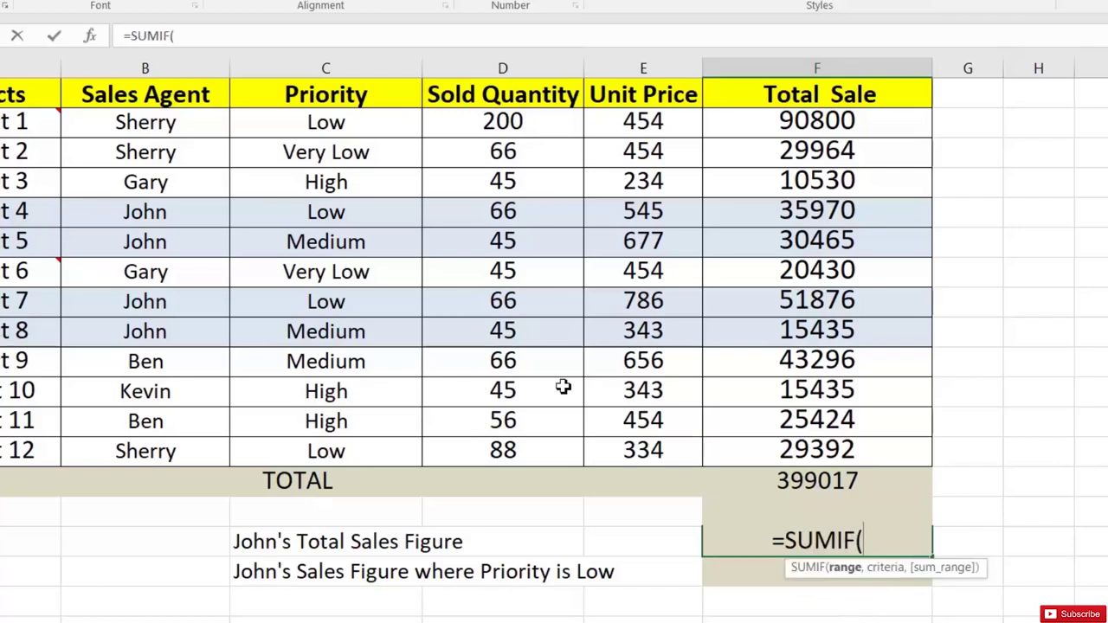
left_click_drag(157, 122, 165, 435)
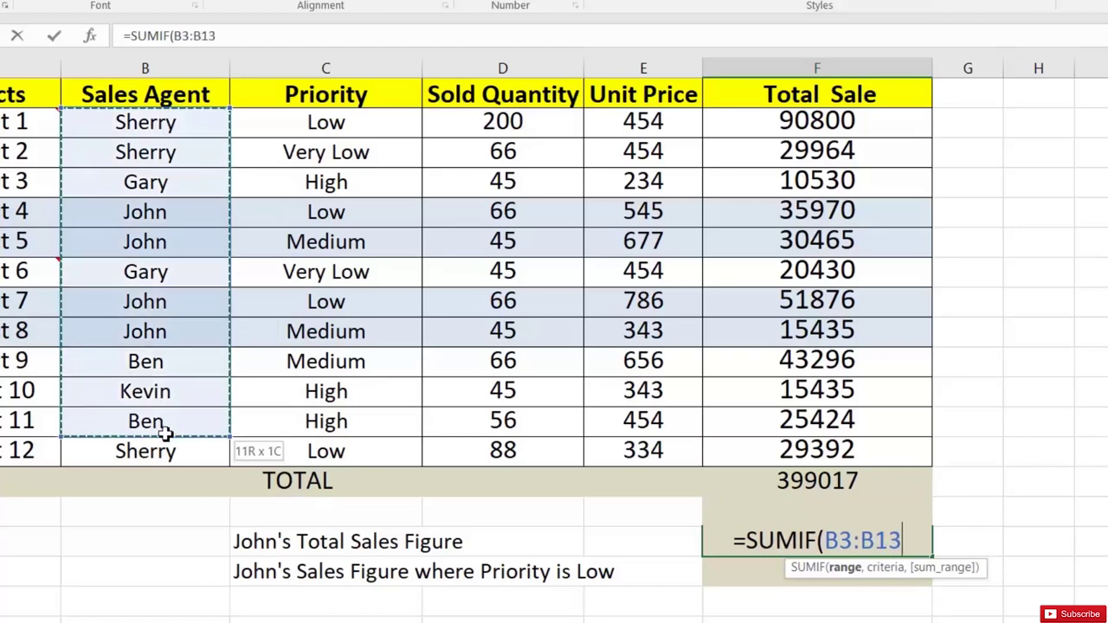
type(",\"")
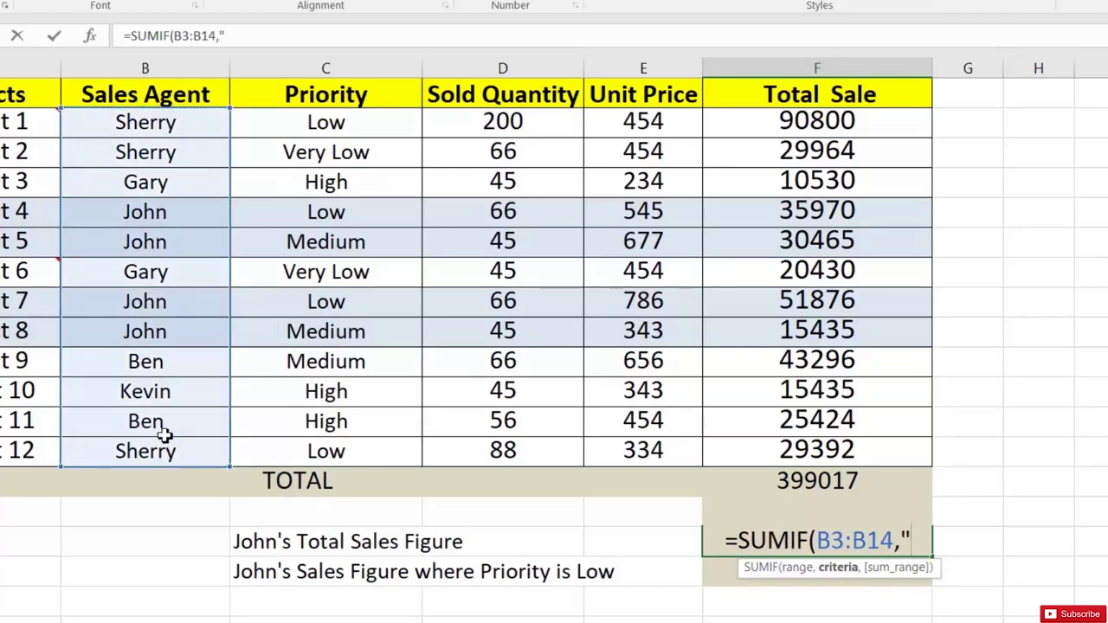
type("Joh")
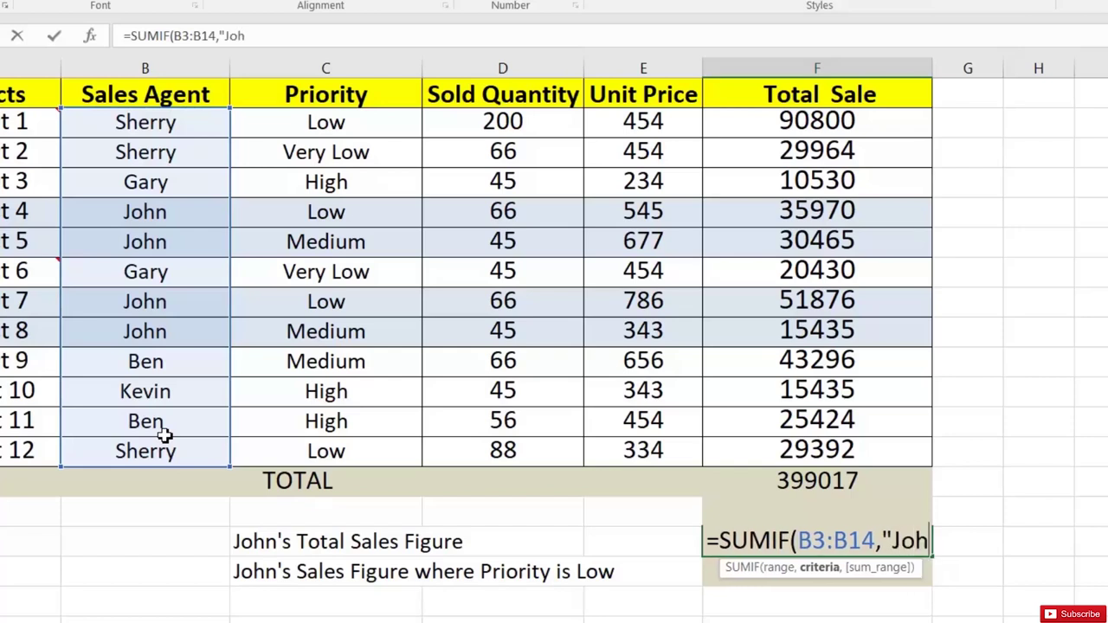
type("n\"")
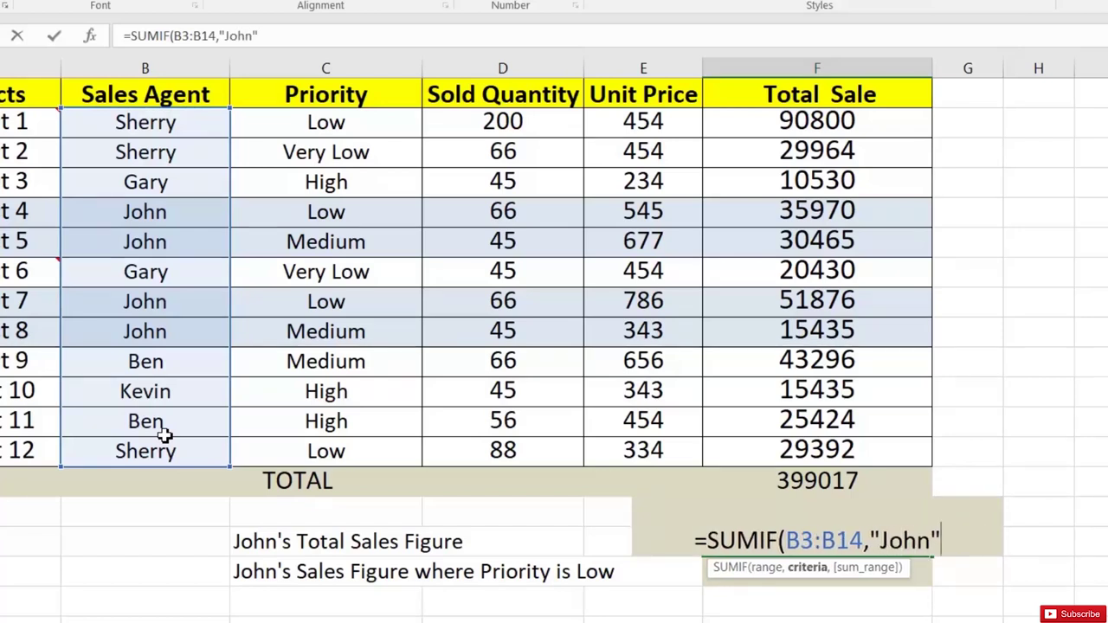
type(",")
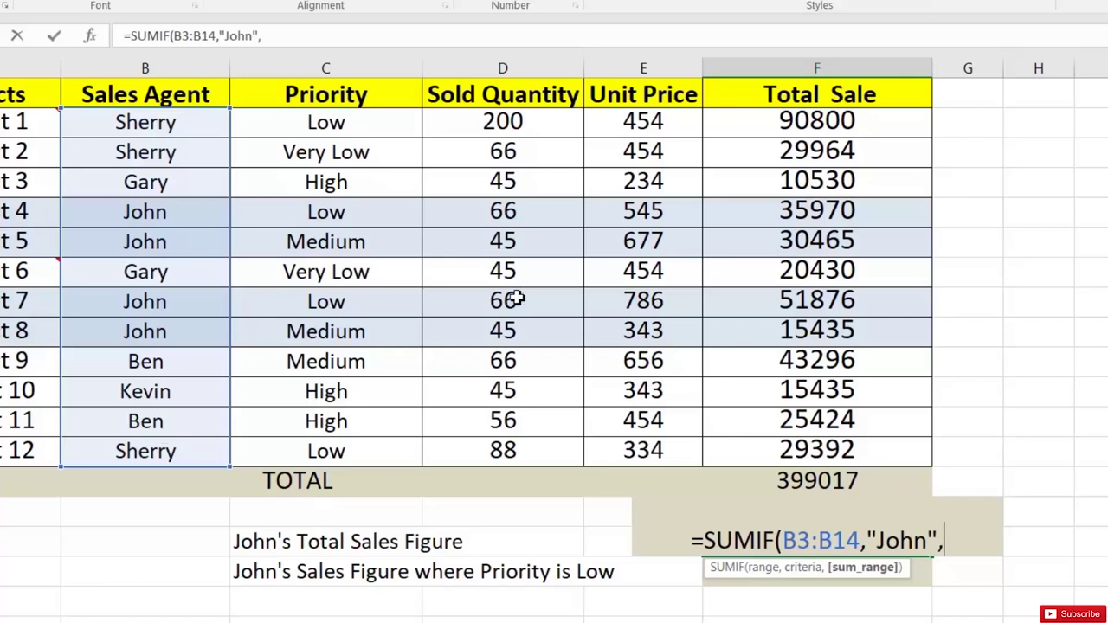
left_click(771, 130)
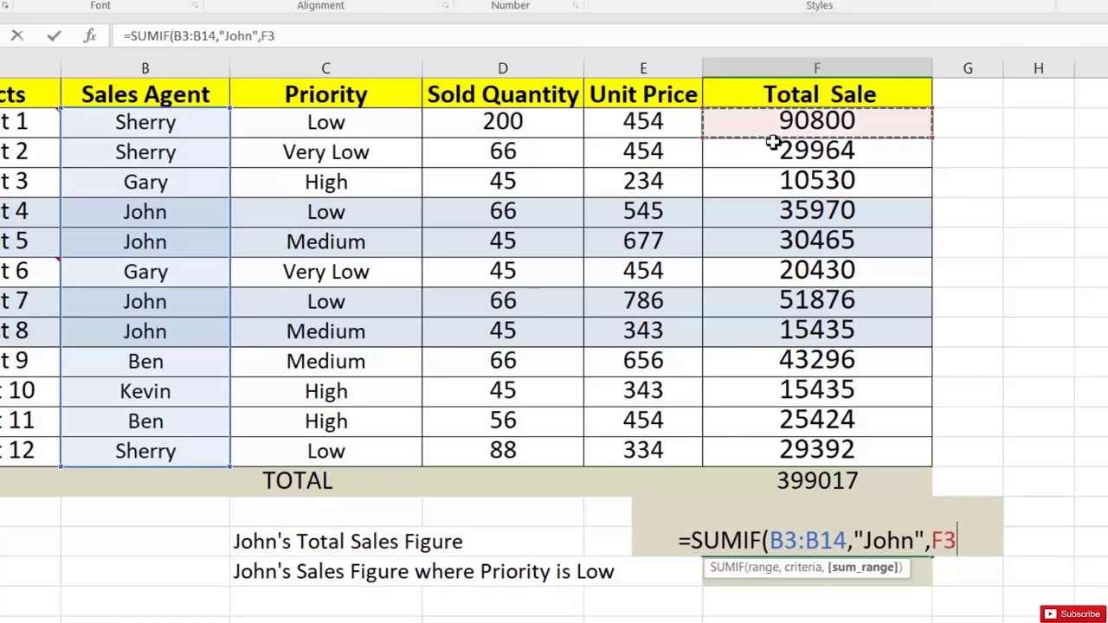
left_click_drag(773, 143, 790, 426)
type(")")
key("Return")
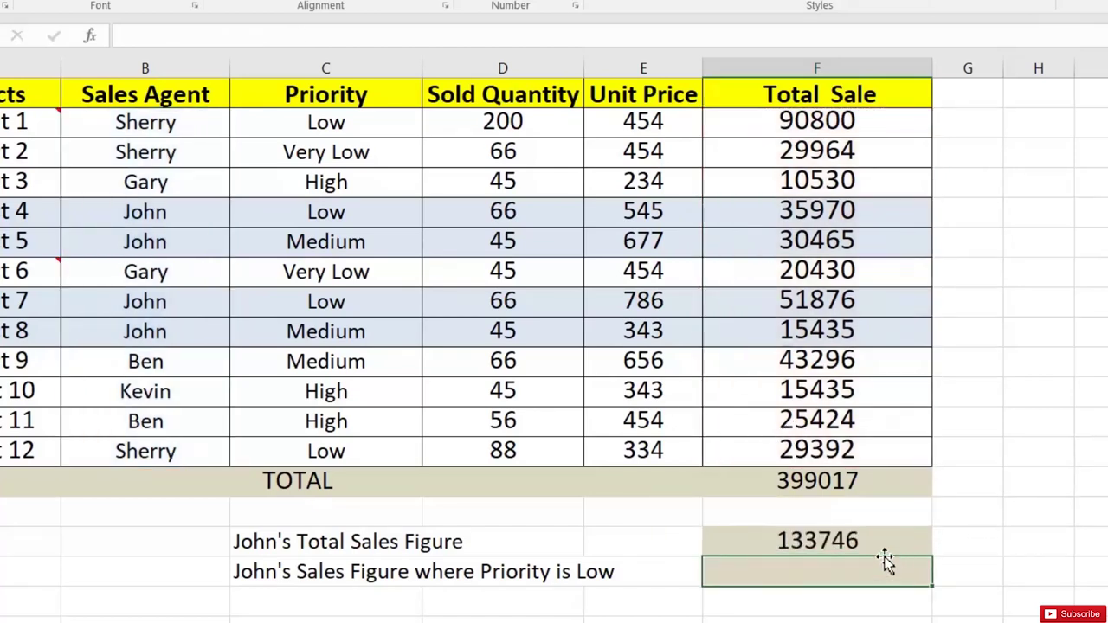
left_click(786, 540)
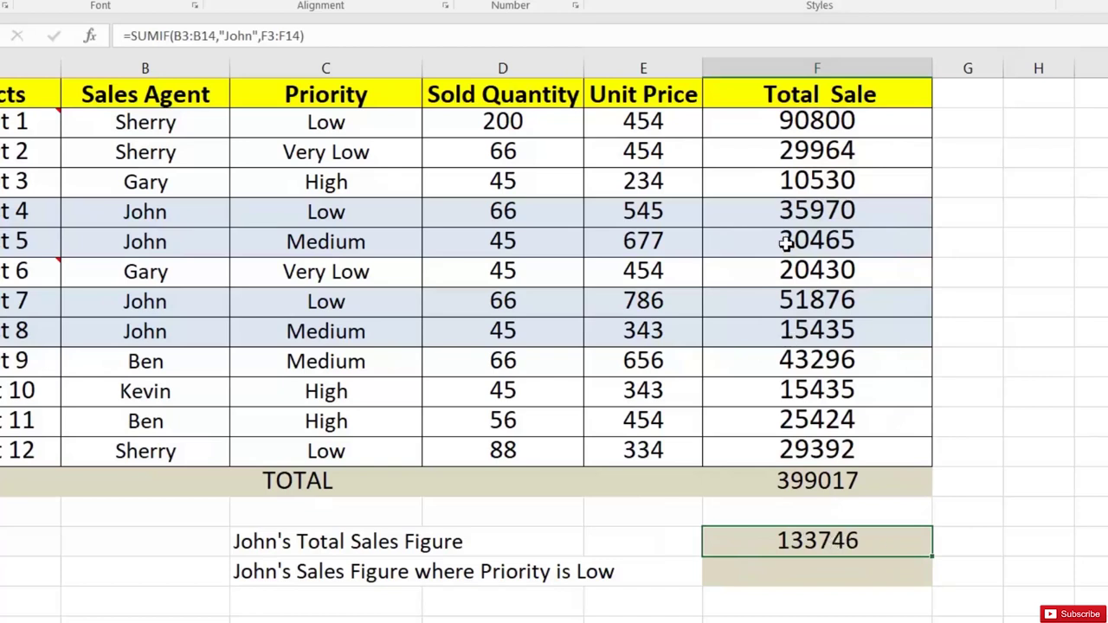
left_click_drag(791, 209, 805, 242)
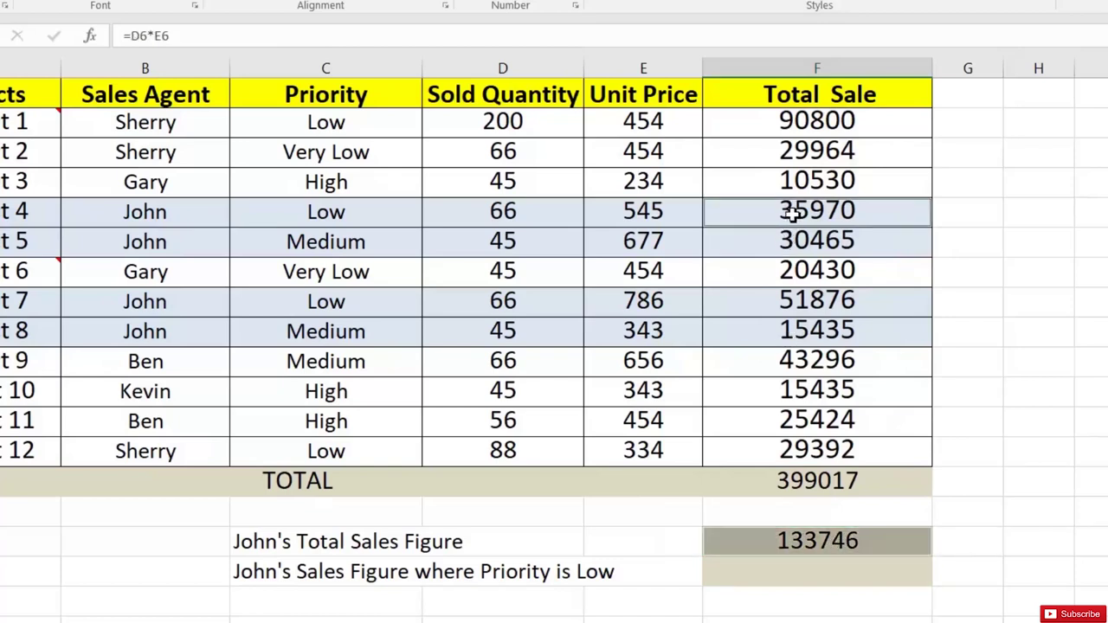
left_click_drag(811, 296, 812, 331, "ctrl")
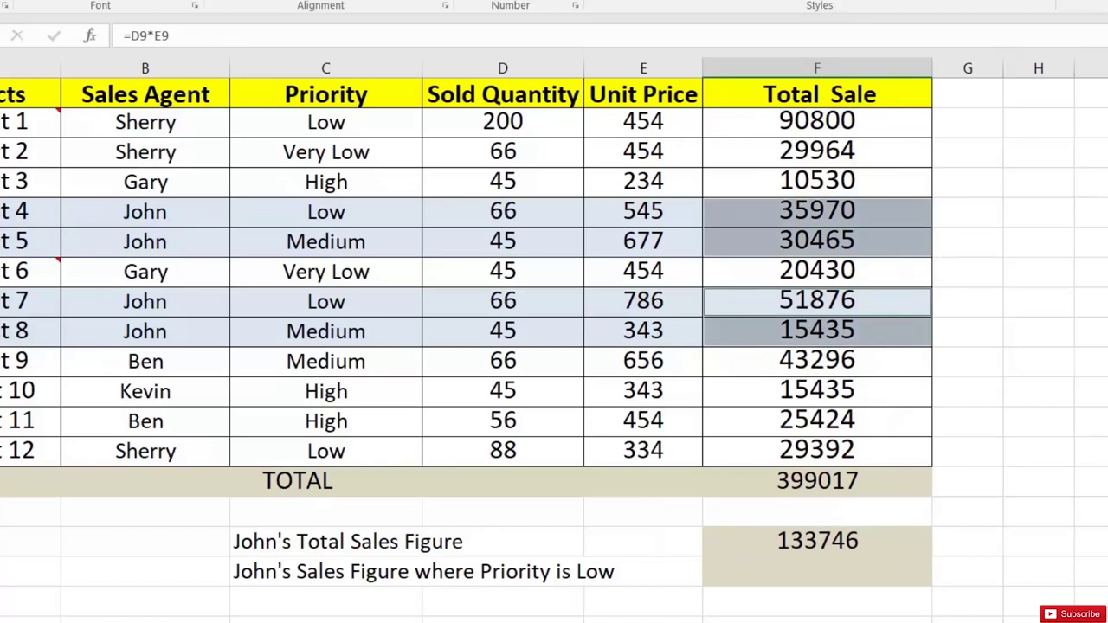
left_click(845, 538)
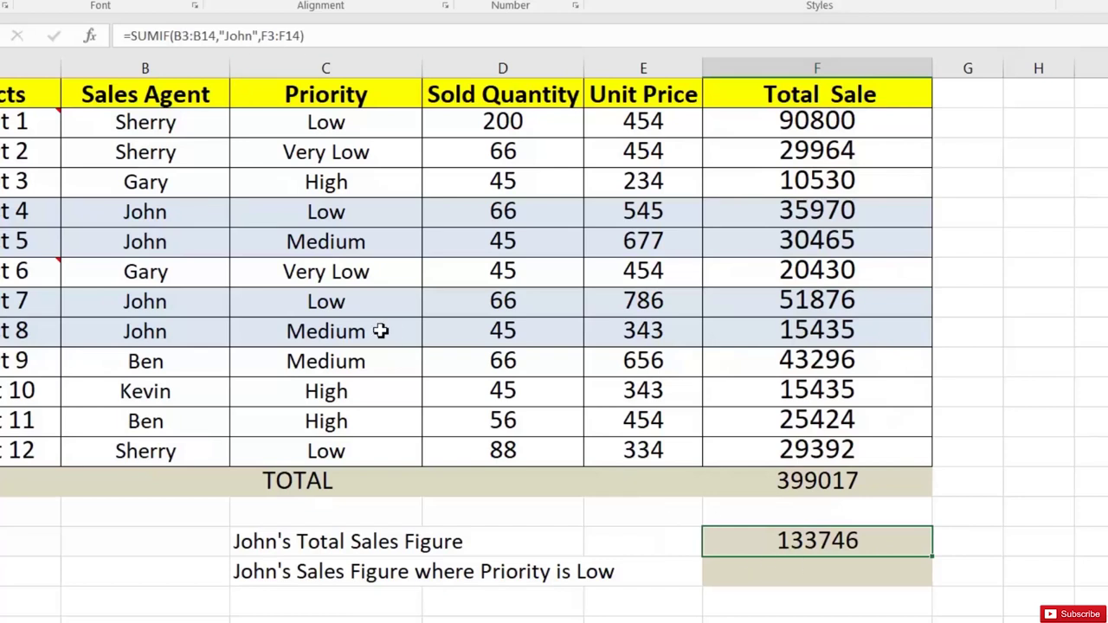
left_click(301, 215)
left_click(297, 302)
left_click(298, 216)
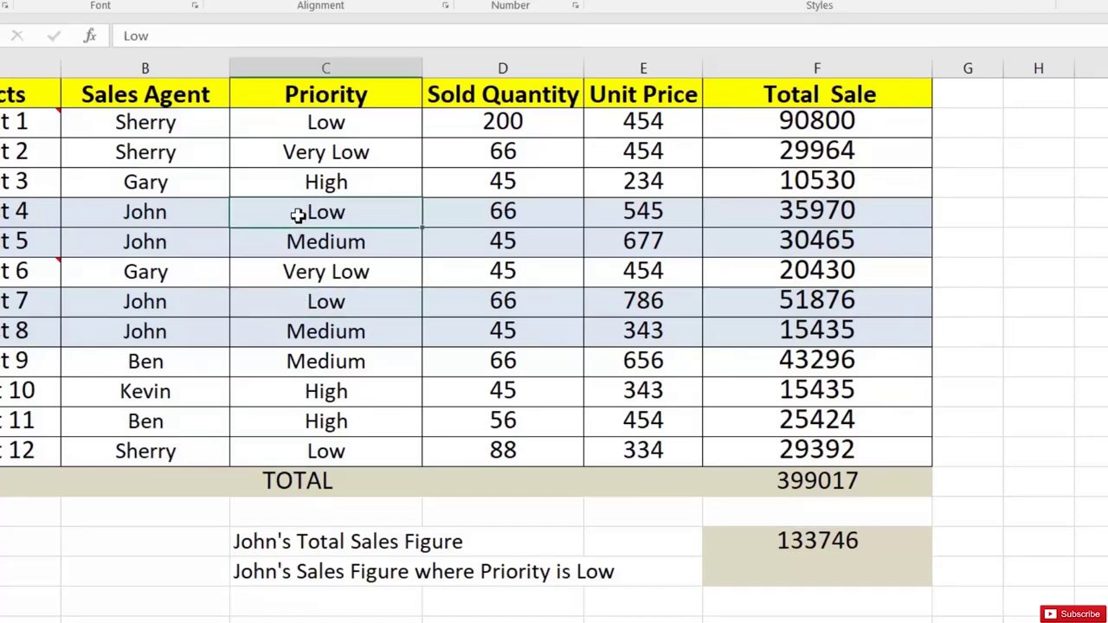
left_click(348, 305)
left_click(329, 217)
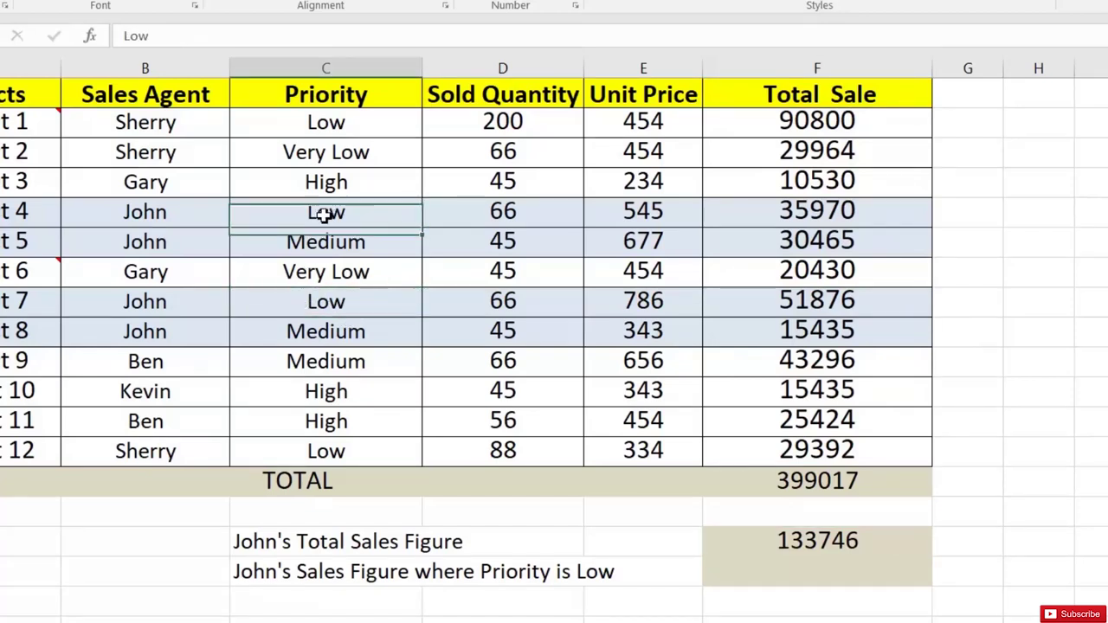
left_click(321, 309)
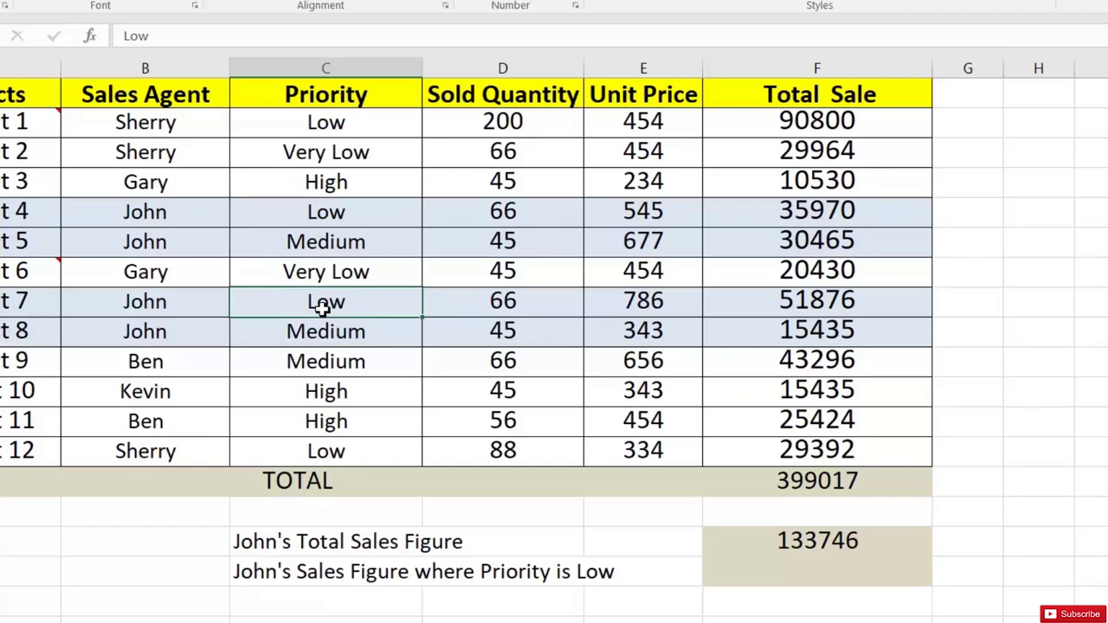
Start a SUMIFS in the low-priority cell with Total Sale F3:F14 as sum range
left_click(809, 568)
type("=")
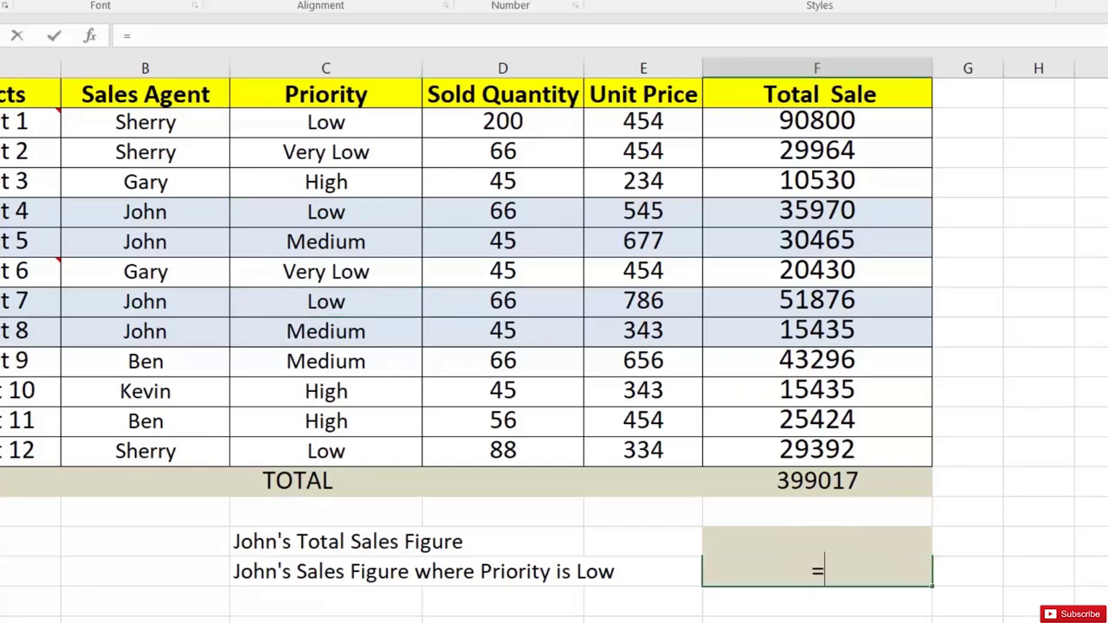
type("sum")
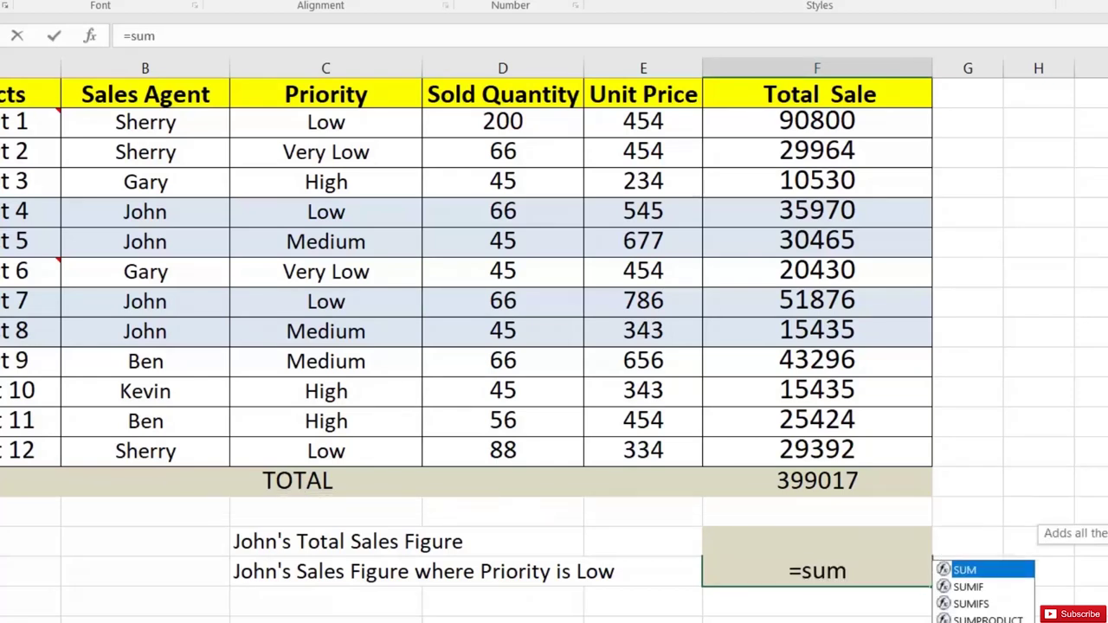
type("if")
key("Down")
key("Tab")
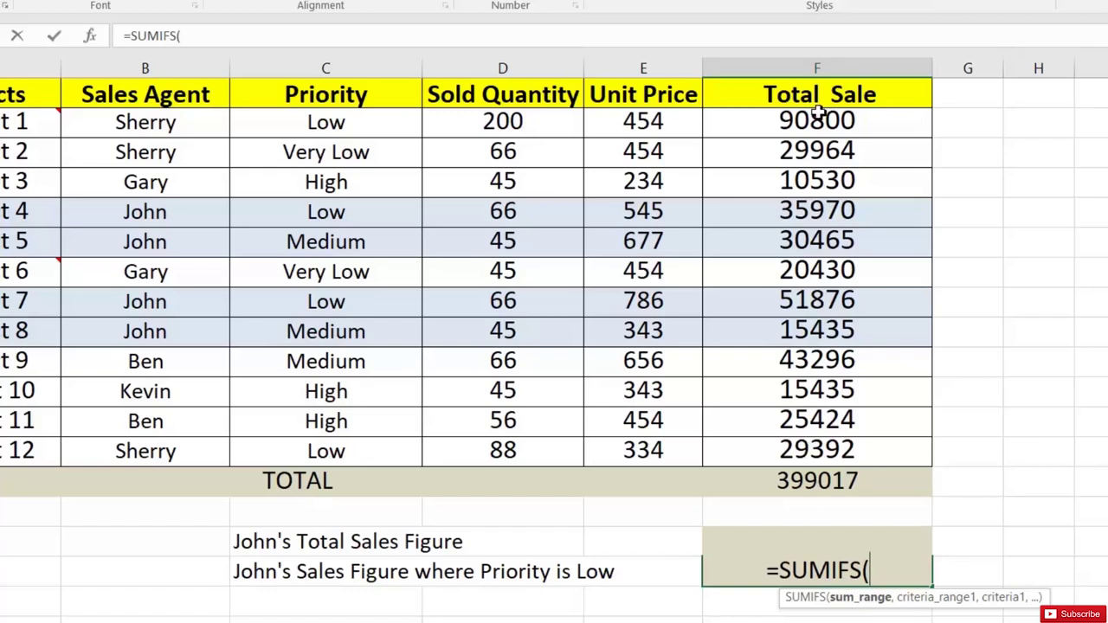
left_click_drag(812, 112, 817, 414)
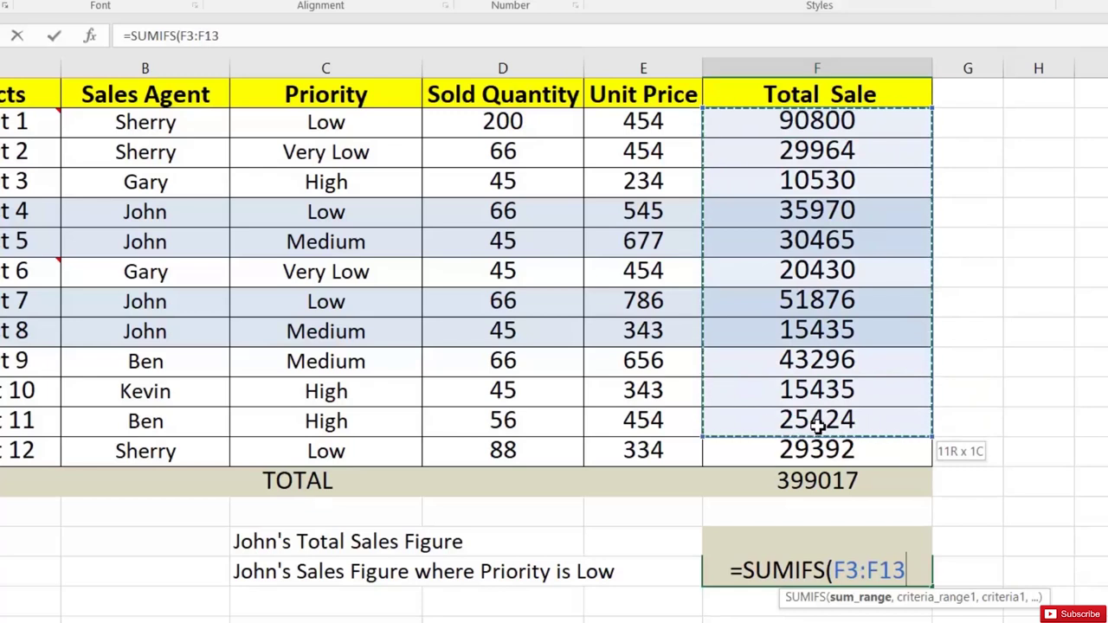
left_click_drag(817, 414, 819, 440)
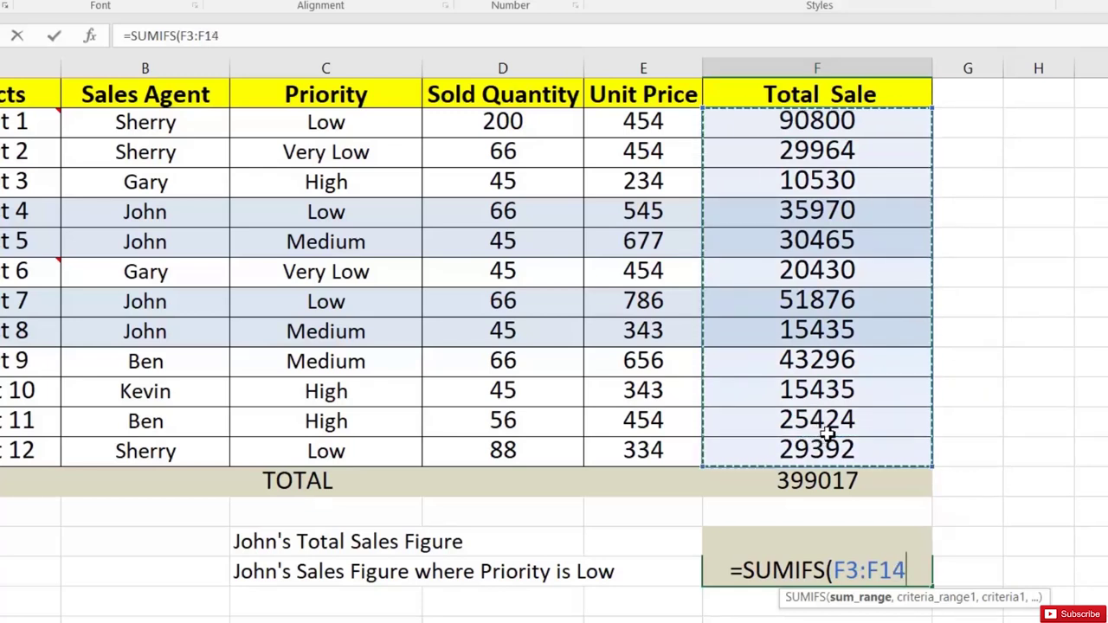
type(",")
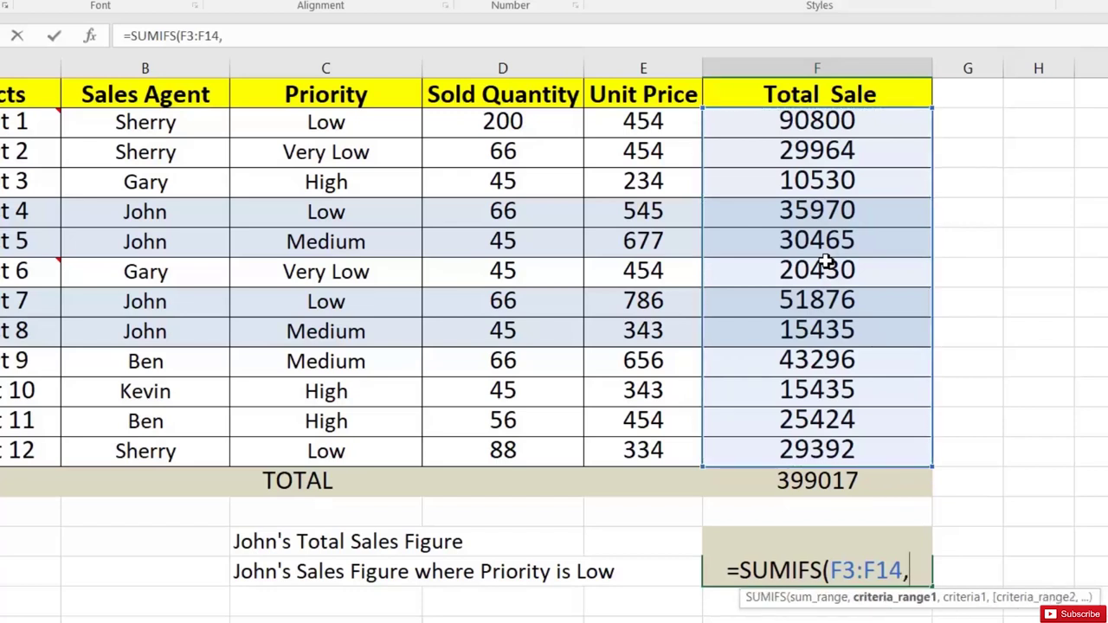
Add criteria agent "John" and Priority "Low", giving 87846, and verify against 35970 and 51876
left_click_drag(160, 139, 185, 450)
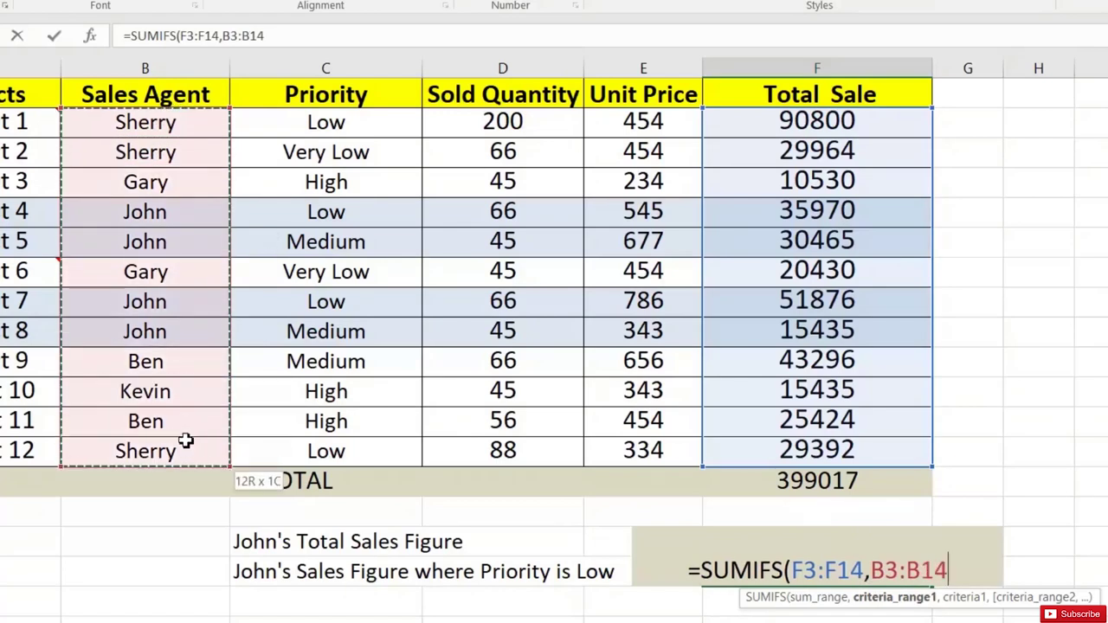
type(",")
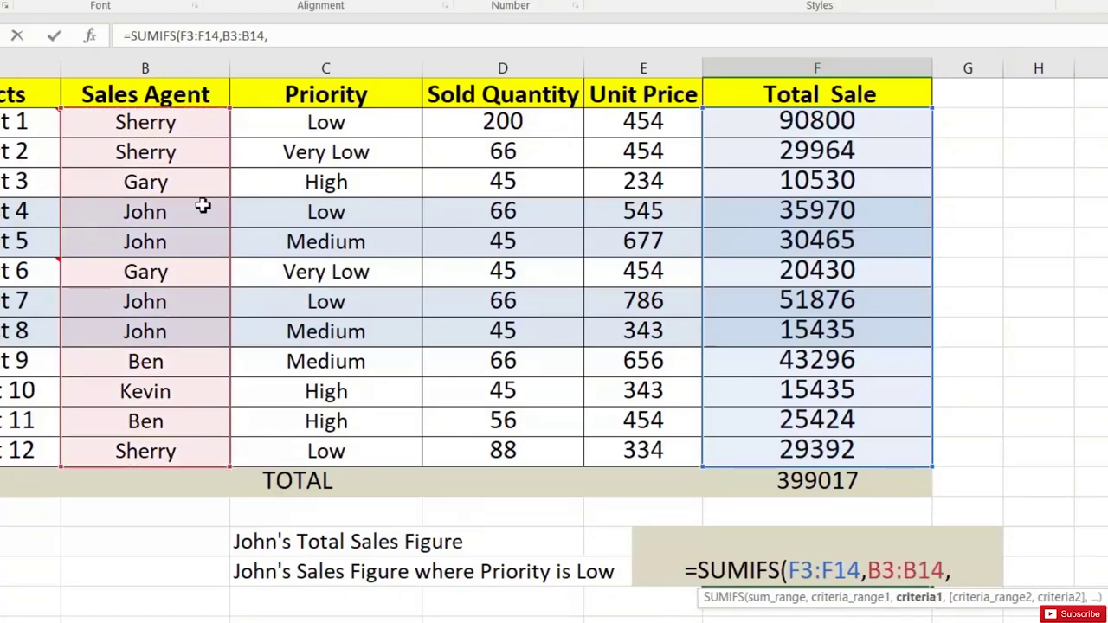
type("\"John\",")
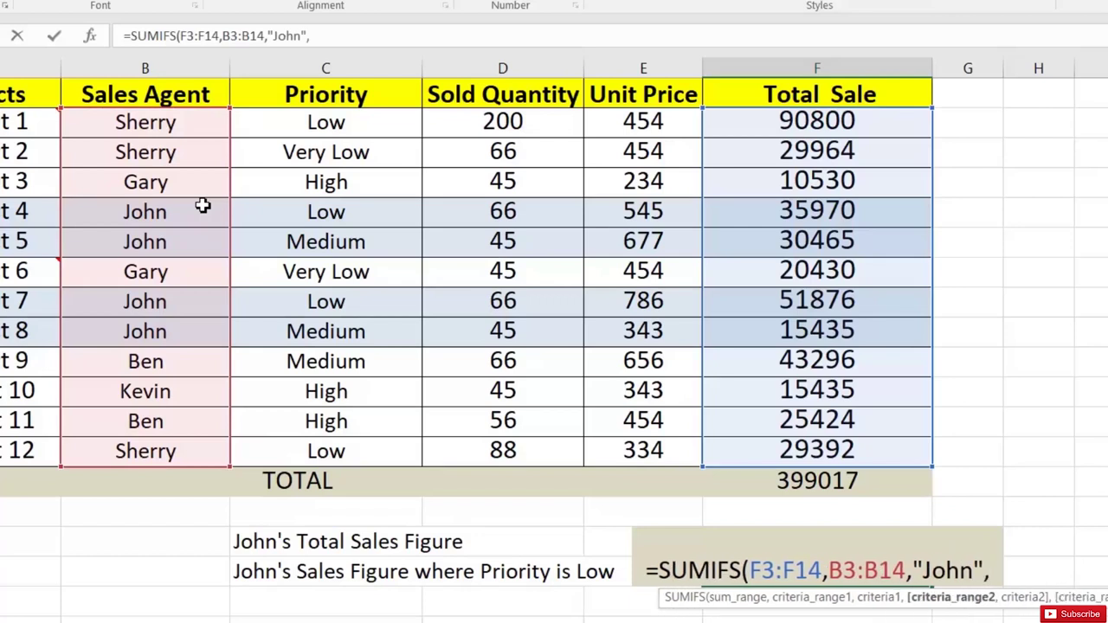
left_click_drag(302, 126, 299, 452)
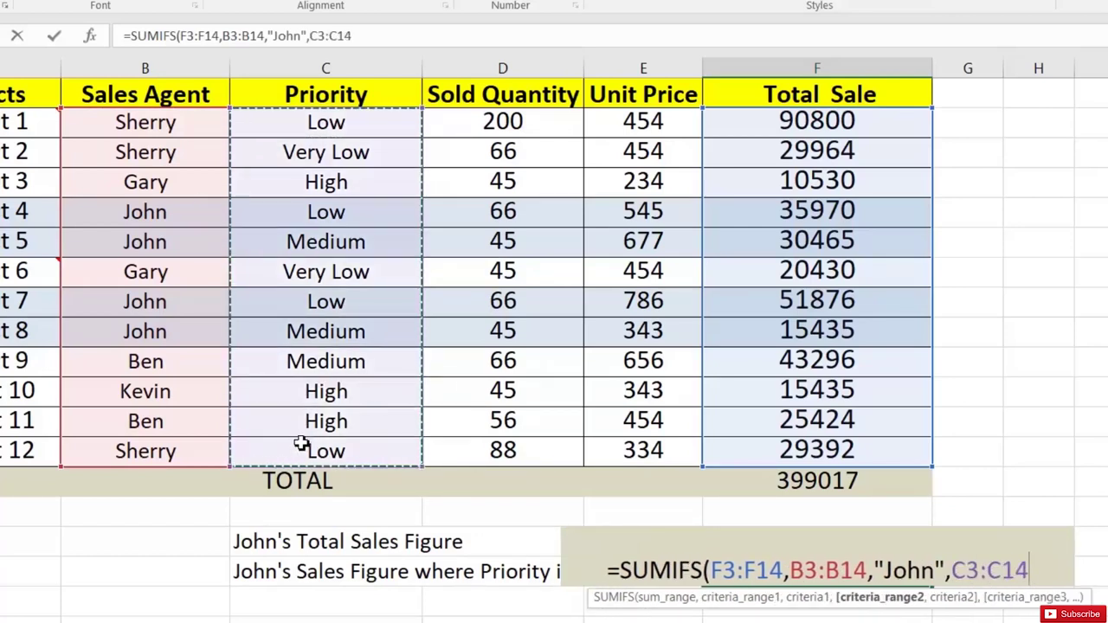
type("\"")
key("BackSpace")
type(",\"")
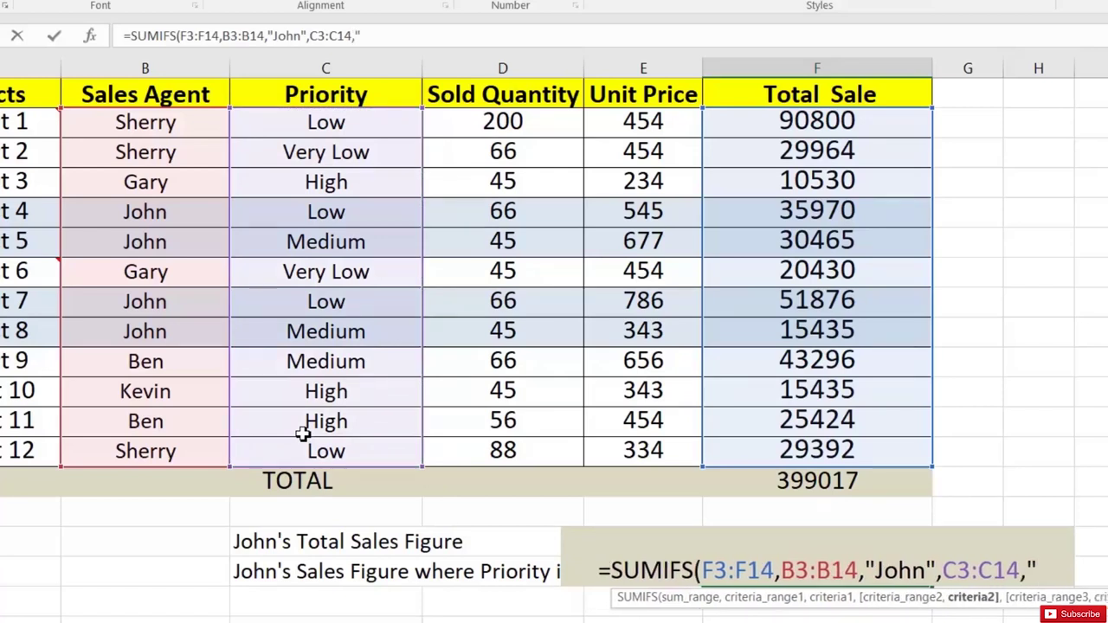
type("Low\"")
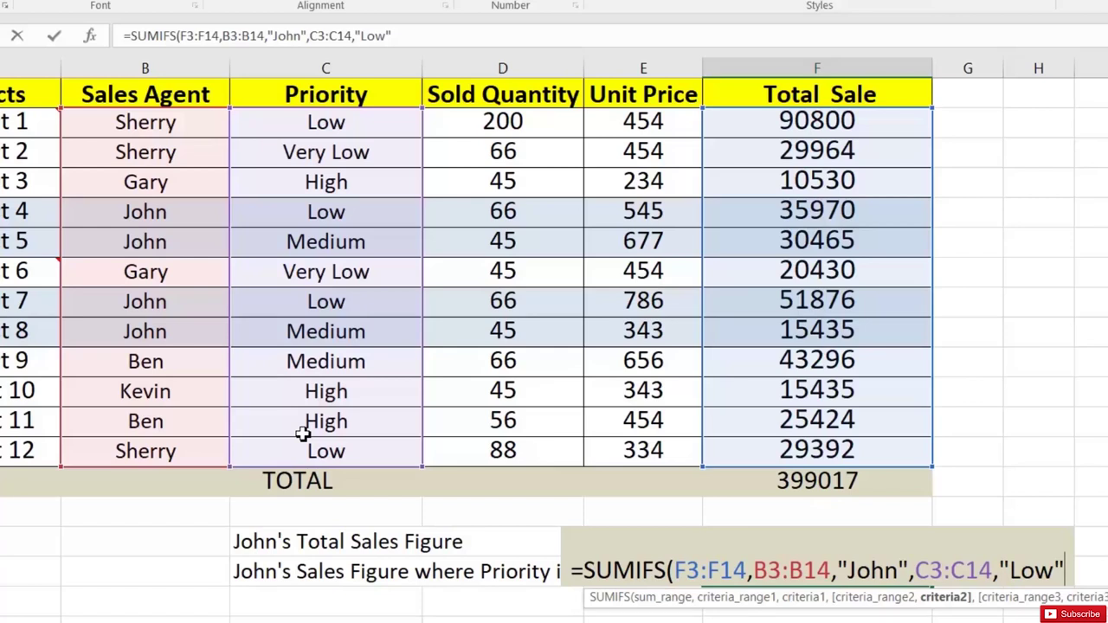
type(")")
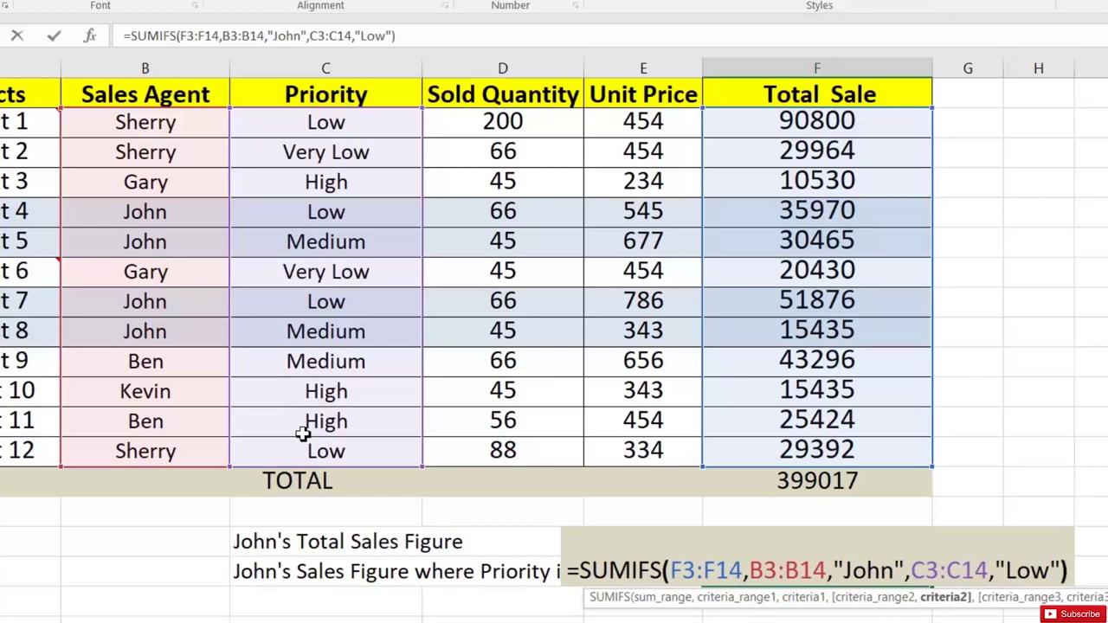
key("Return")
key("Up")
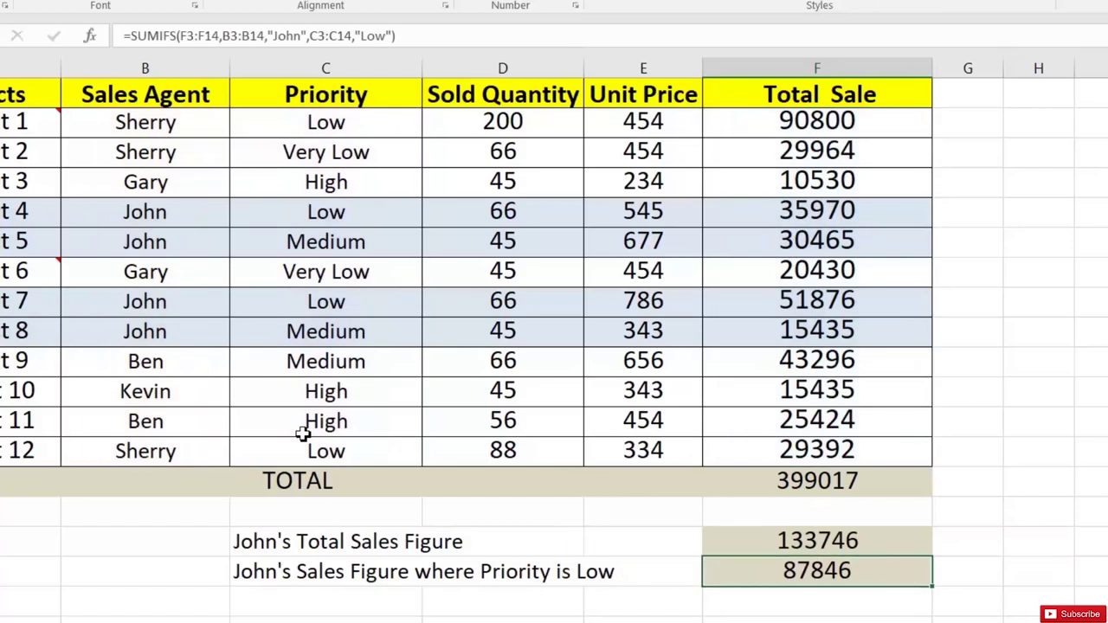
left_click(749, 218)
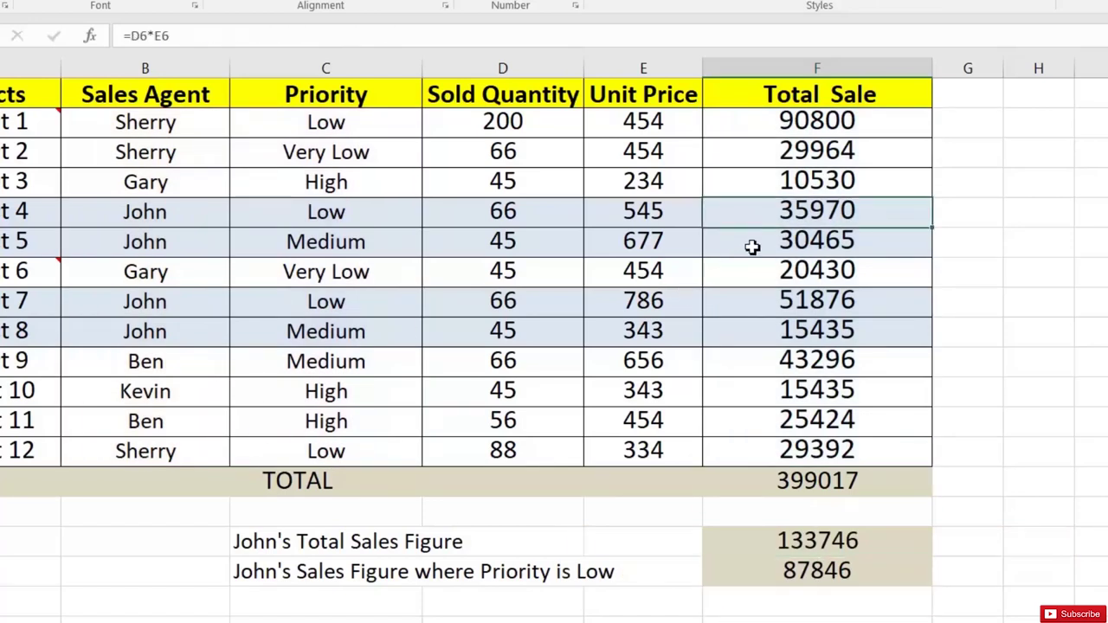
left_click(767, 302, "ctrl")
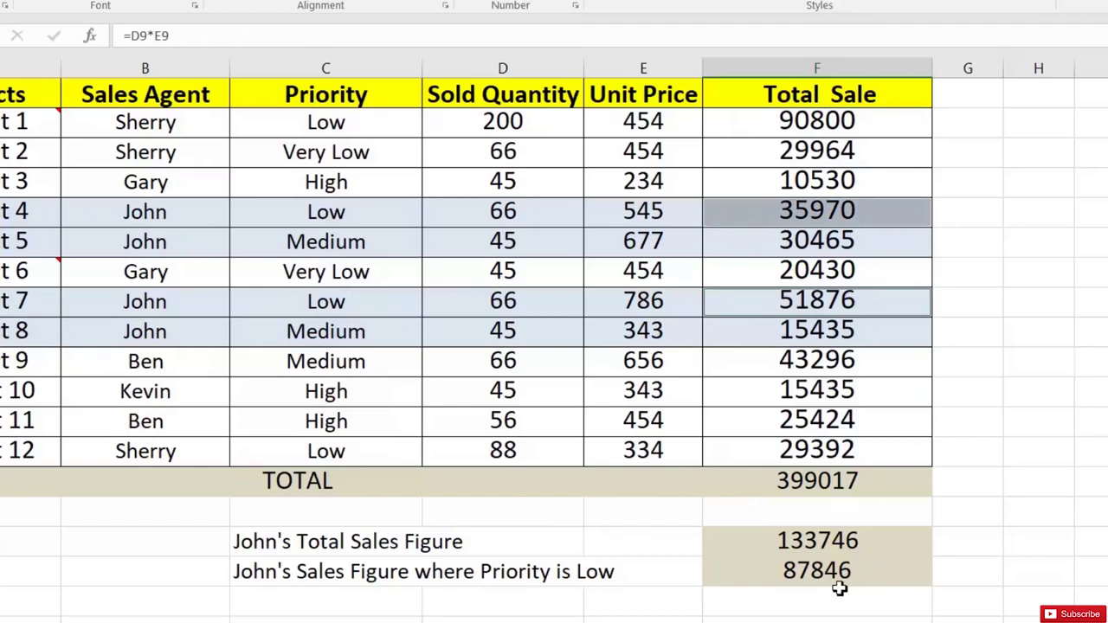
Check that the Data File table runs down to row 222491, then return to the top
left_click(799, 550)
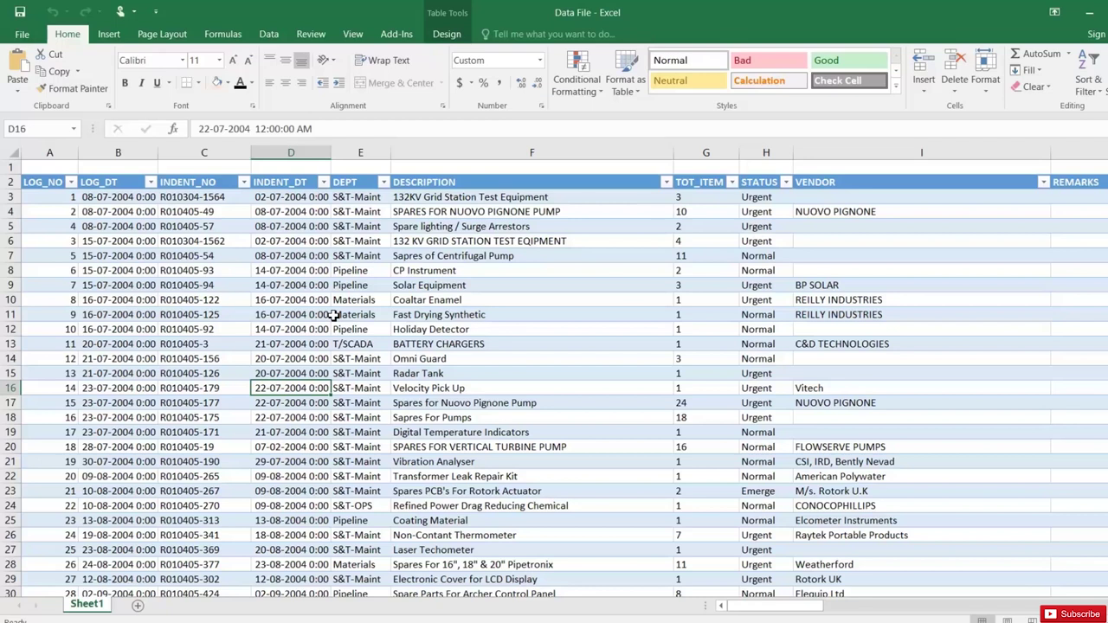
left_click(263, 226)
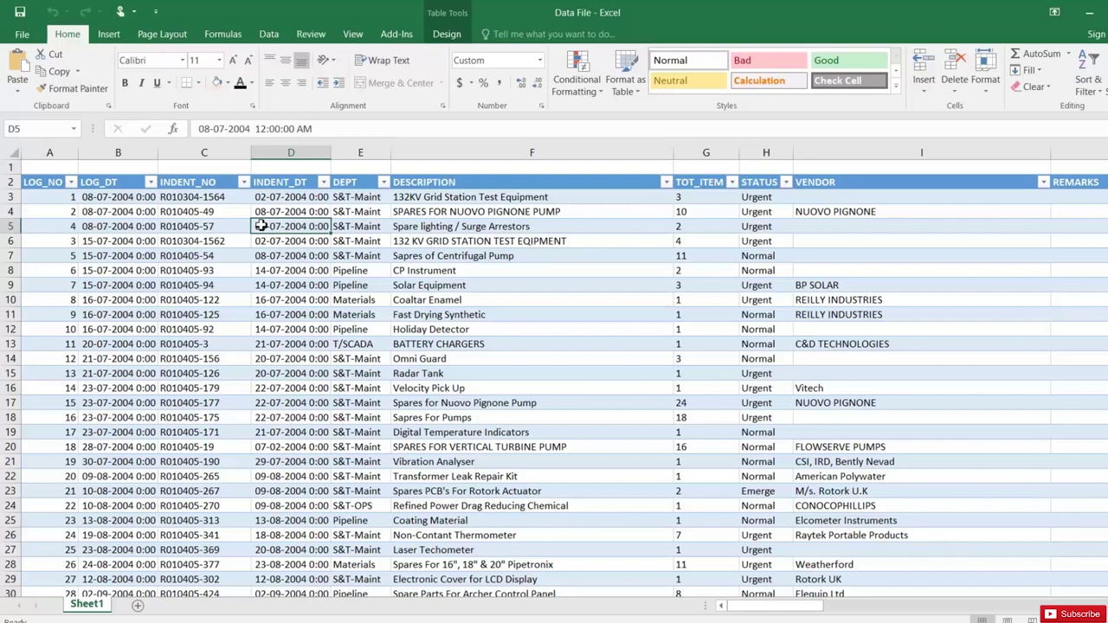
key("Left")
key("Left")
key("Left")
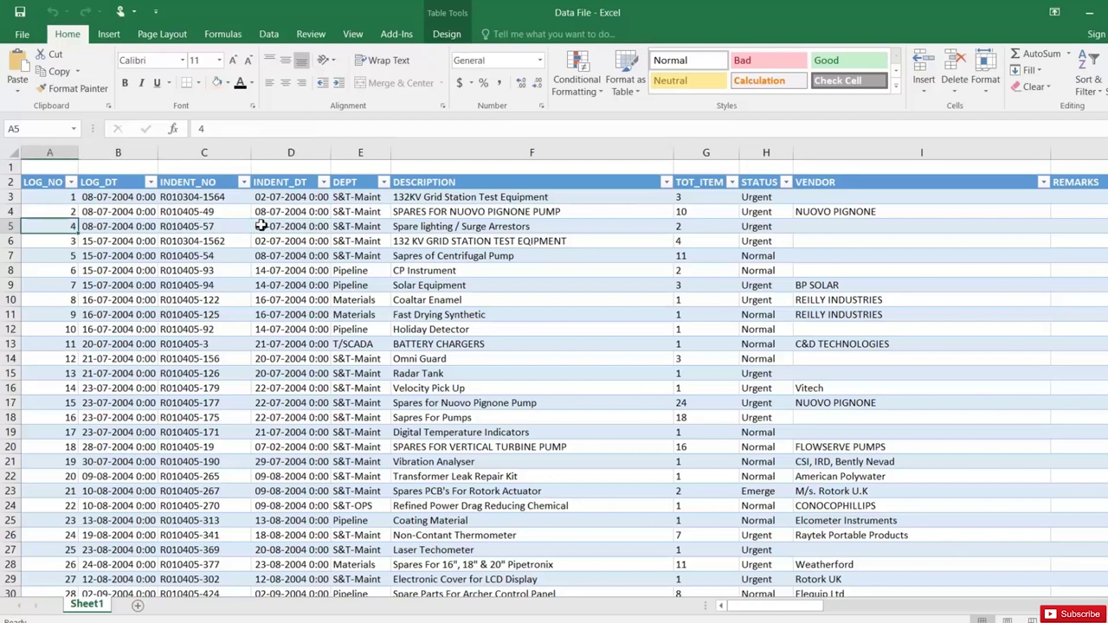
key("ctrl+Down")
key("ctrl+Up")
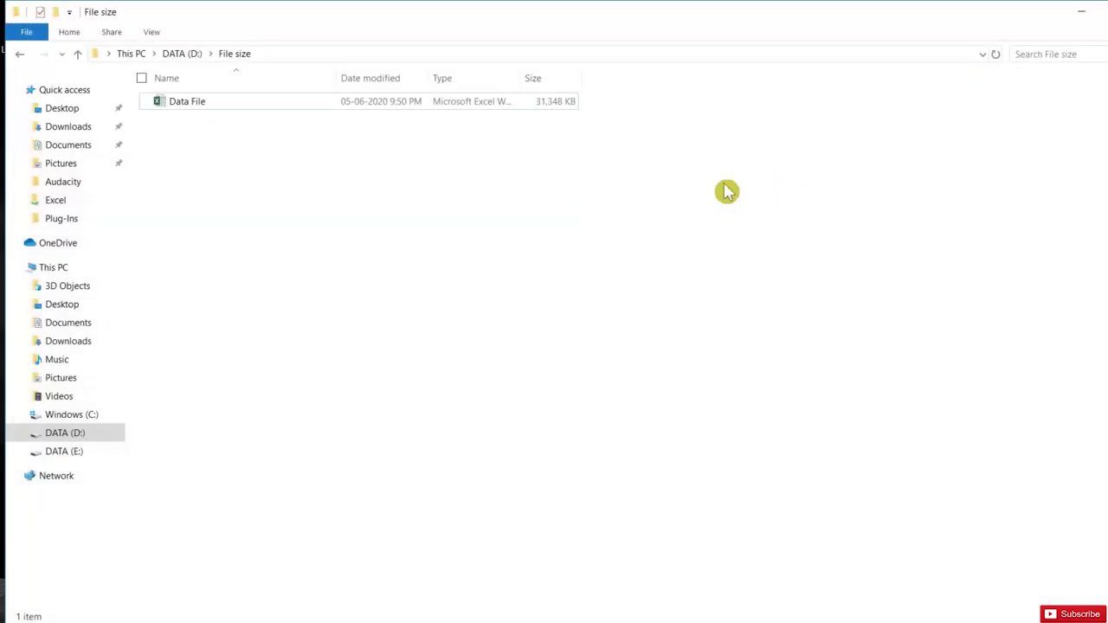
Check Data File's 30.6 MB size in Properties, then open it in Excel
right_click(235, 113)
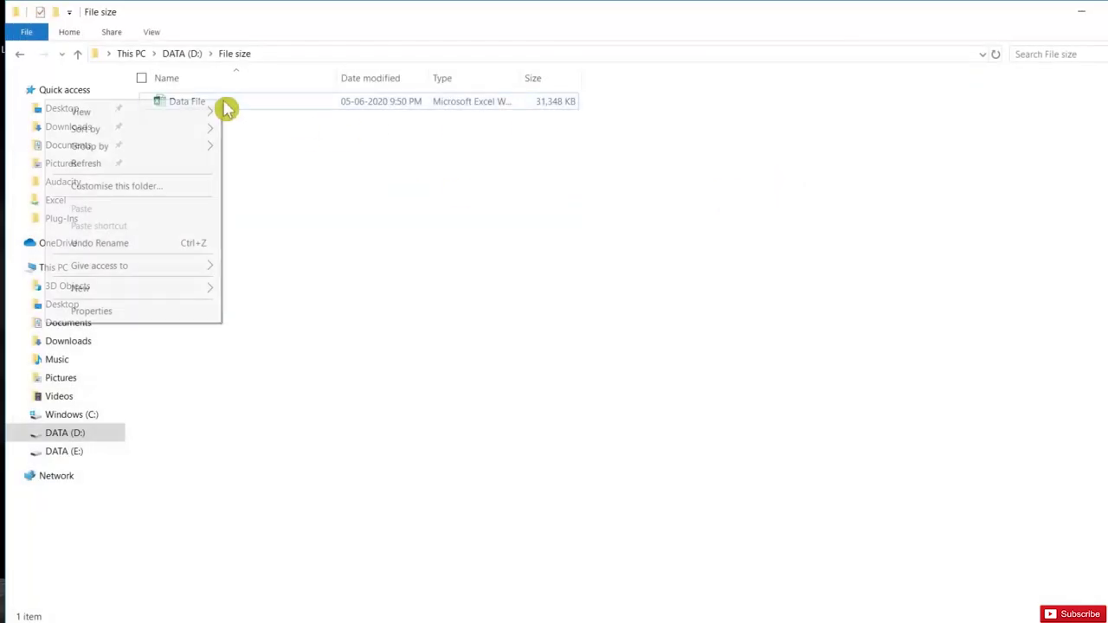
right_click(241, 107)
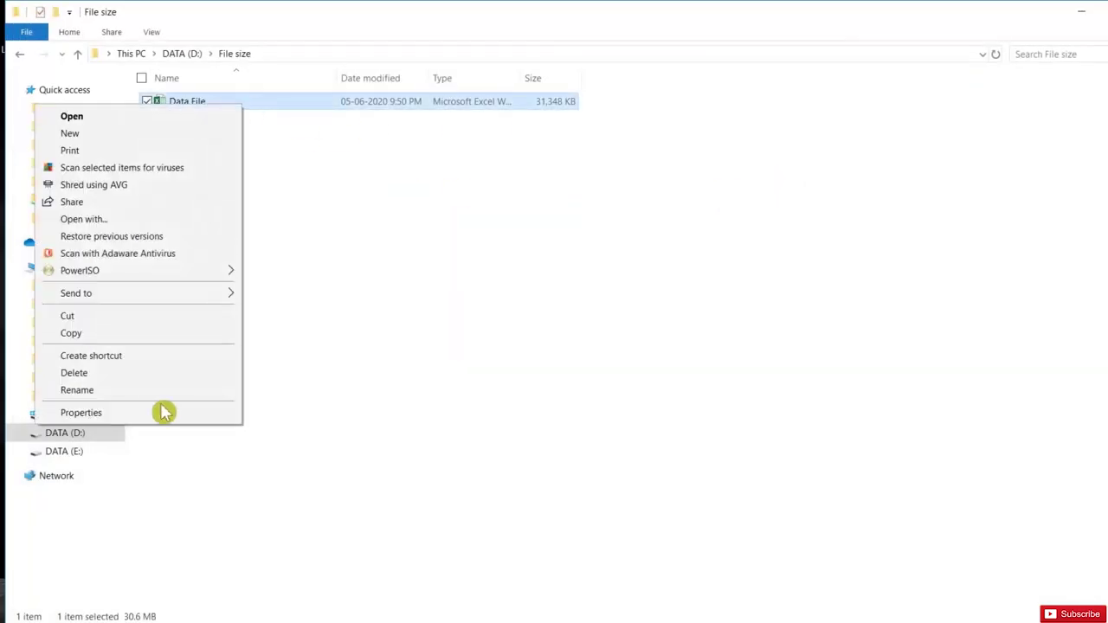
left_click(165, 412)
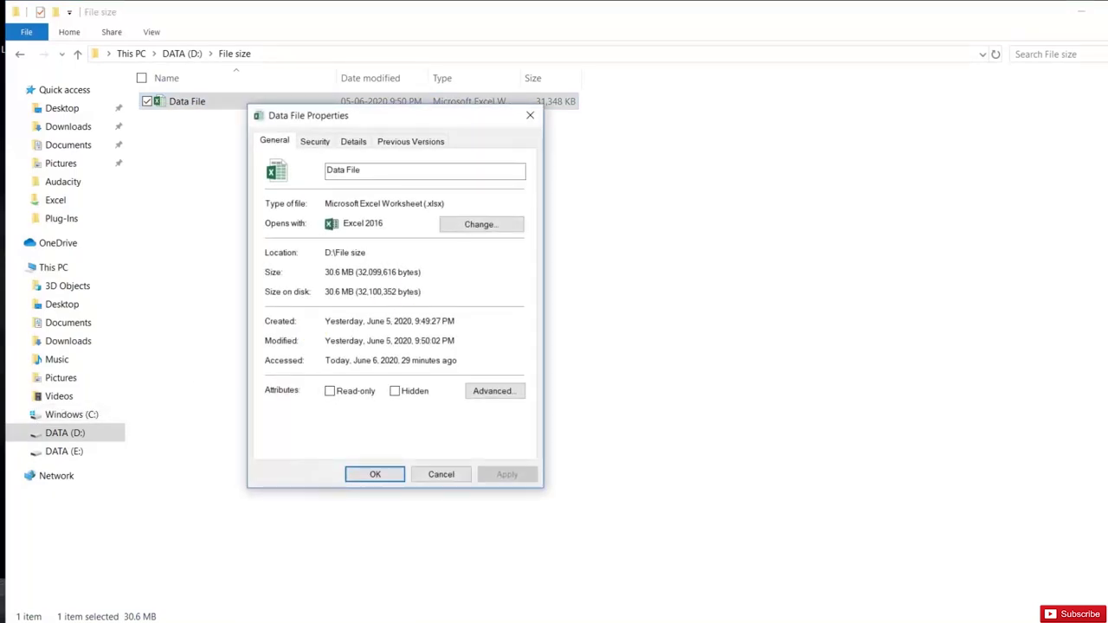
left_click(456, 475)
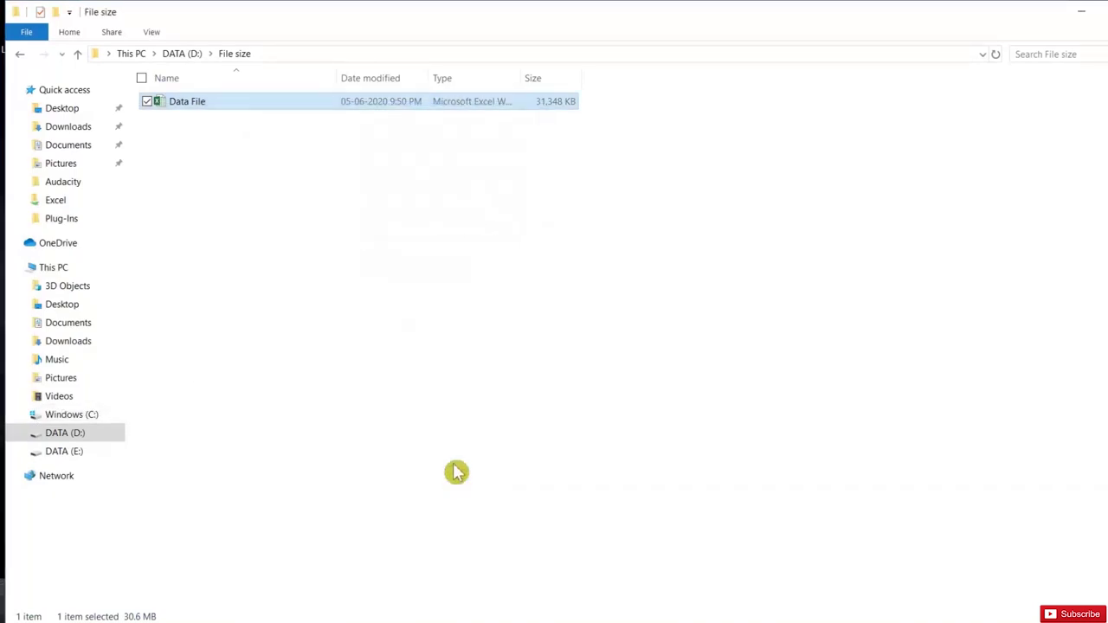
double_click(216, 106)
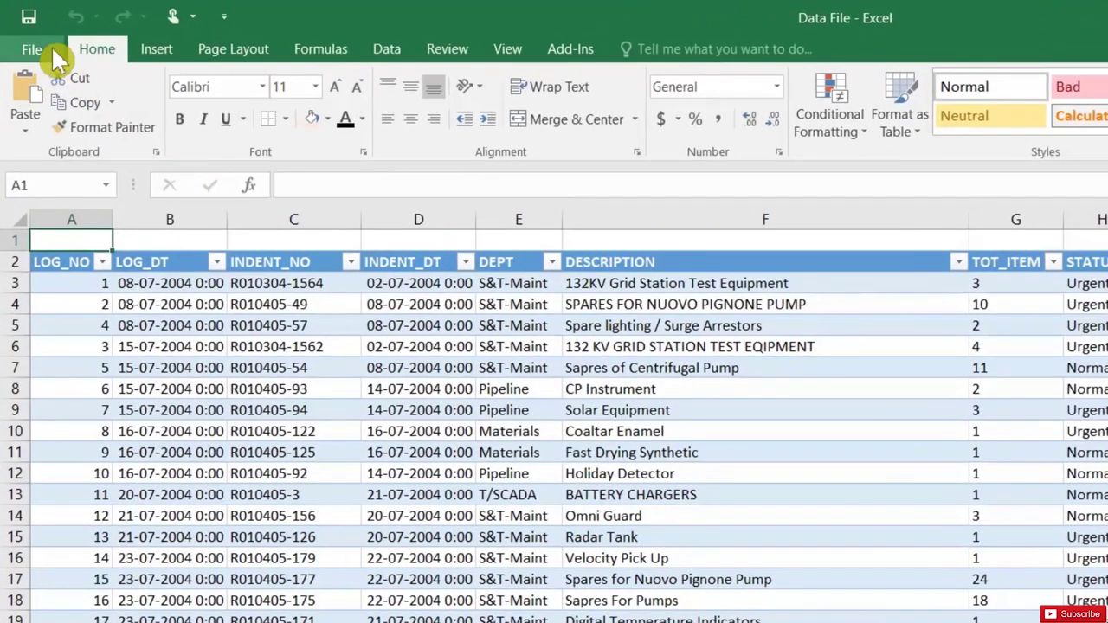
Save Data File as an Excel Binary Workbook in the File size folder, then close Excel
left_click(52, 52)
left_click(68, 255)
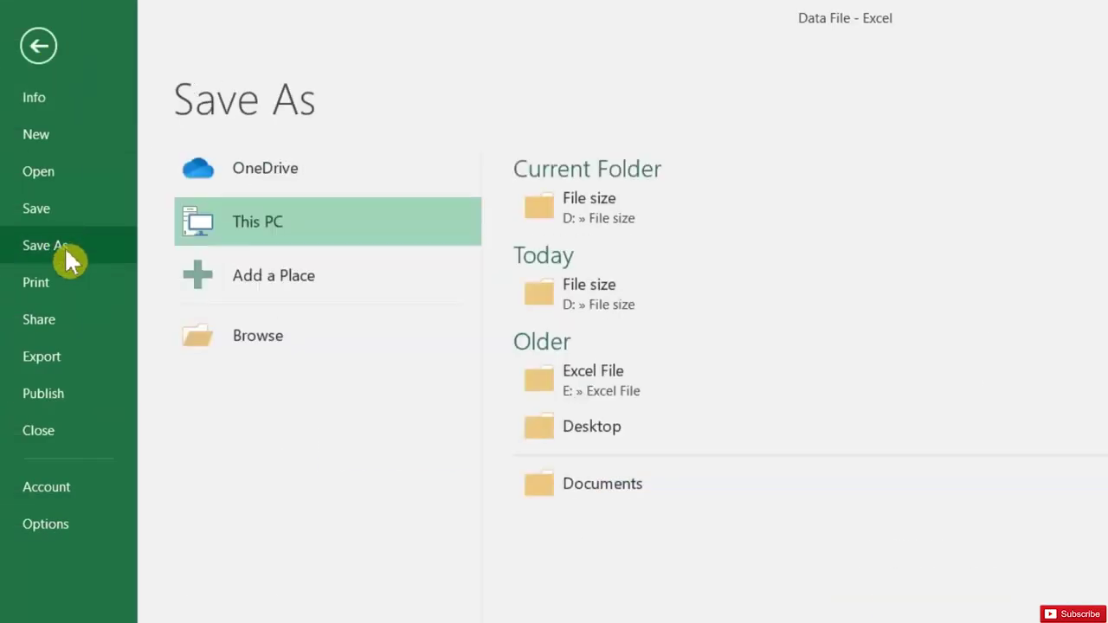
left_click(643, 222)
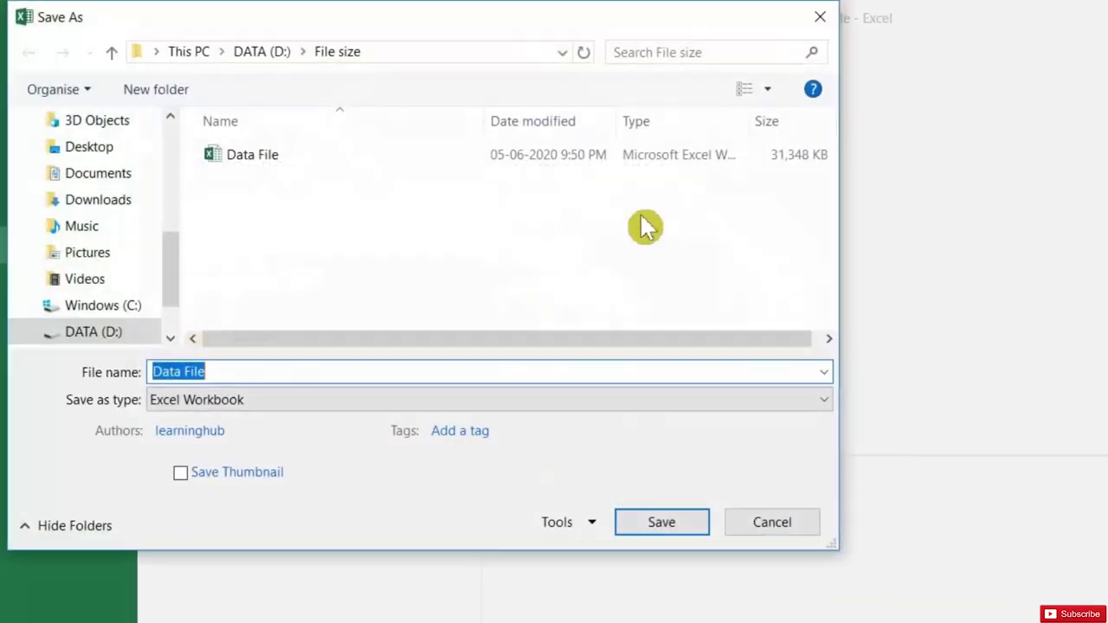
left_click(327, 410)
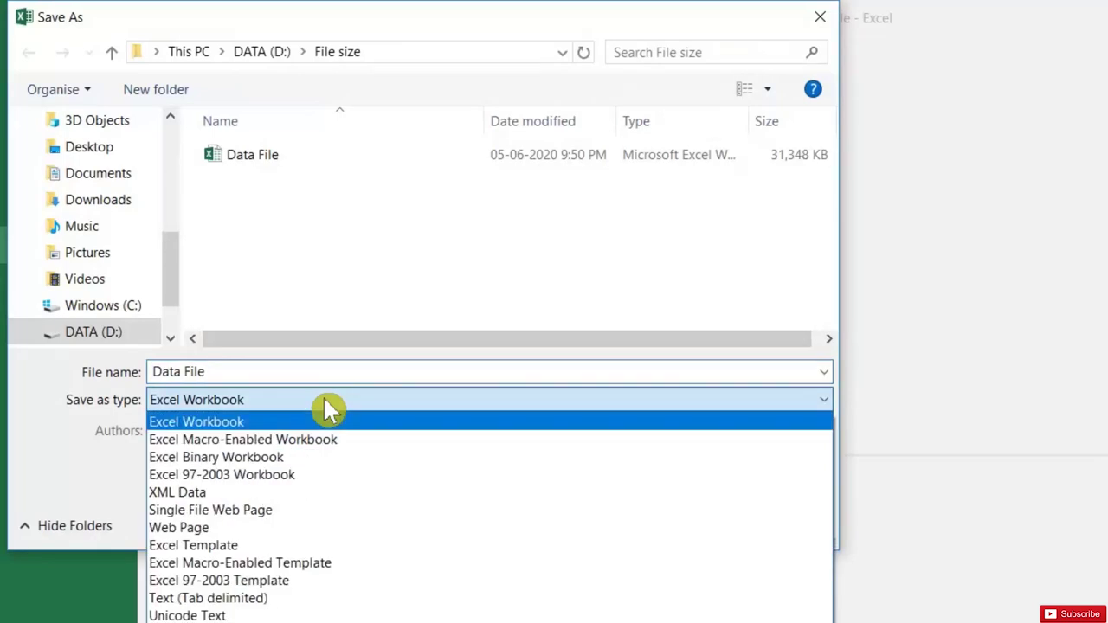
left_click(308, 461)
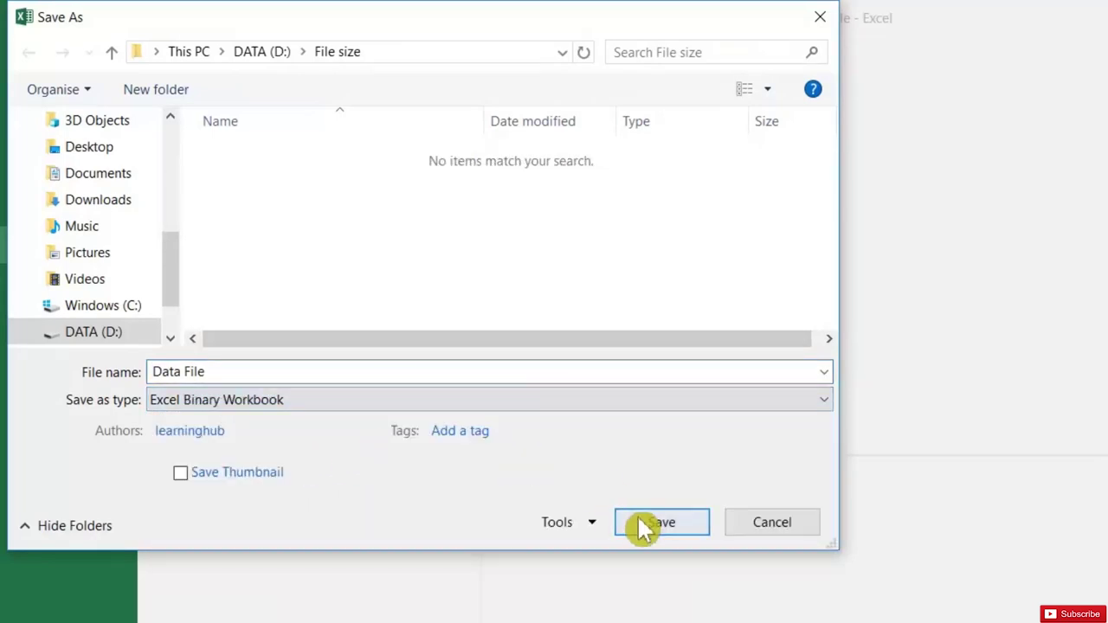
left_click(661, 523)
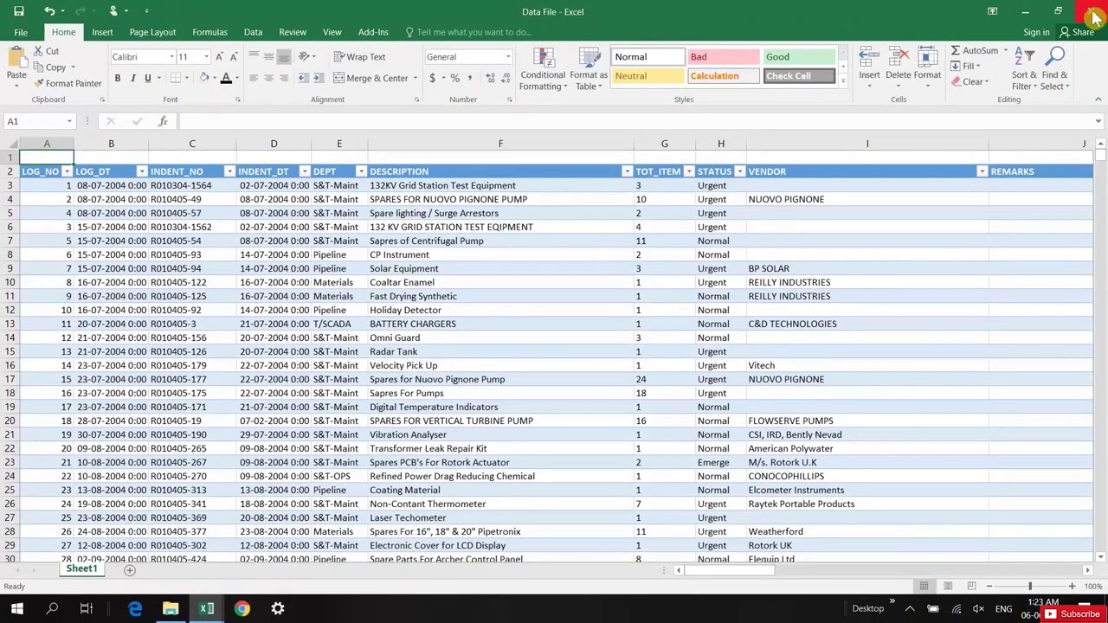
left_click(1086, 10)
mouse_move(338, 111)
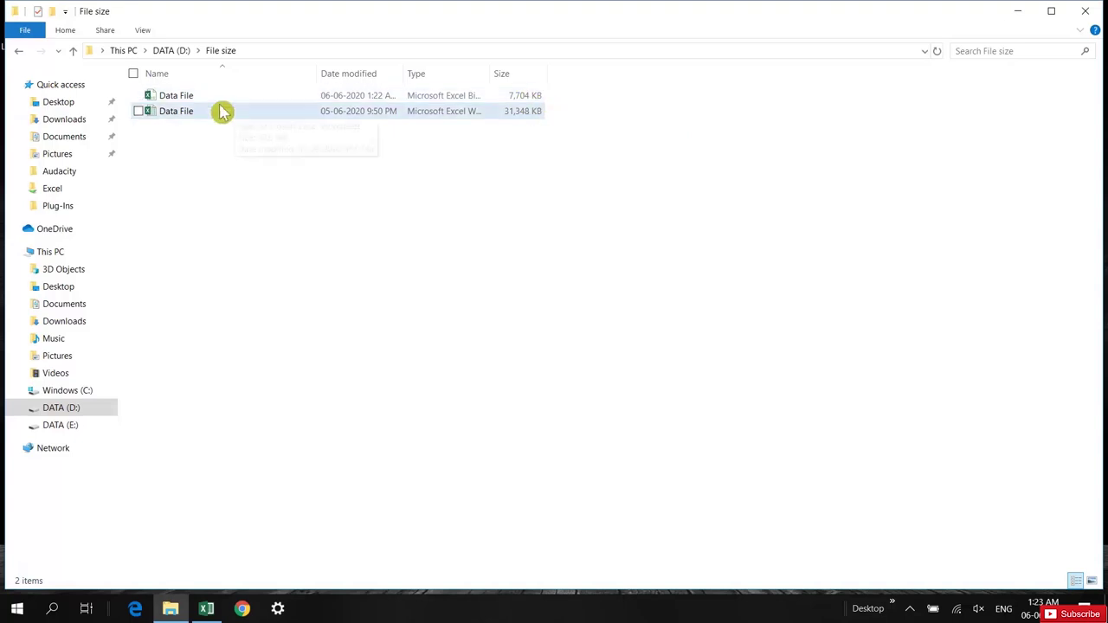
Check the new binary Data File's properties: 7.52 MB versus the original's 31,348 KB
right_click(184, 104)
left_click(130, 389)
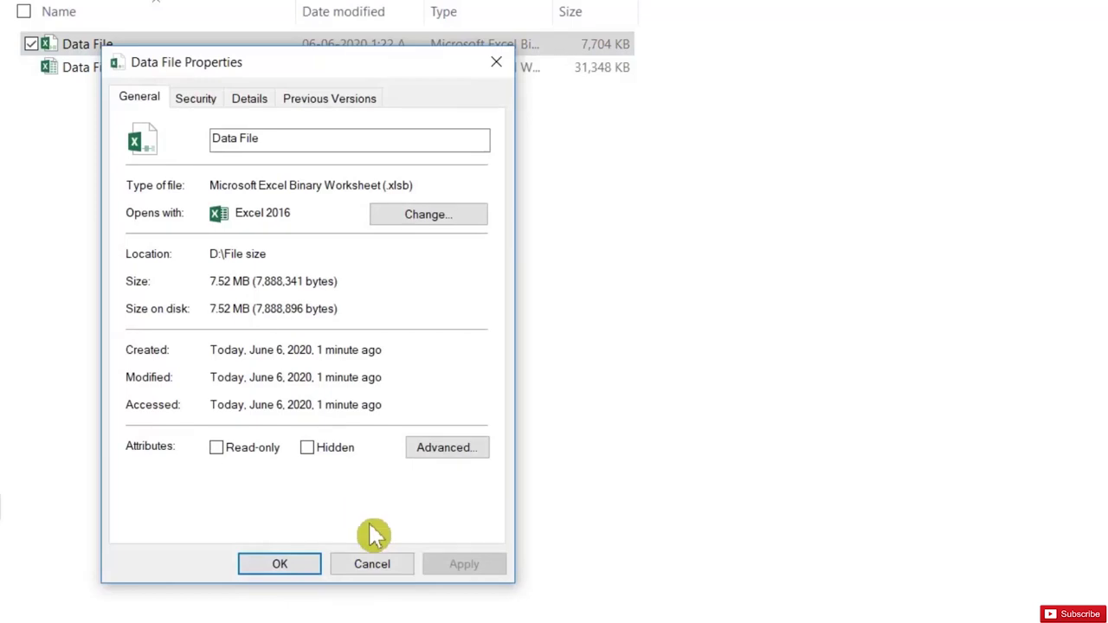
left_click(376, 565)
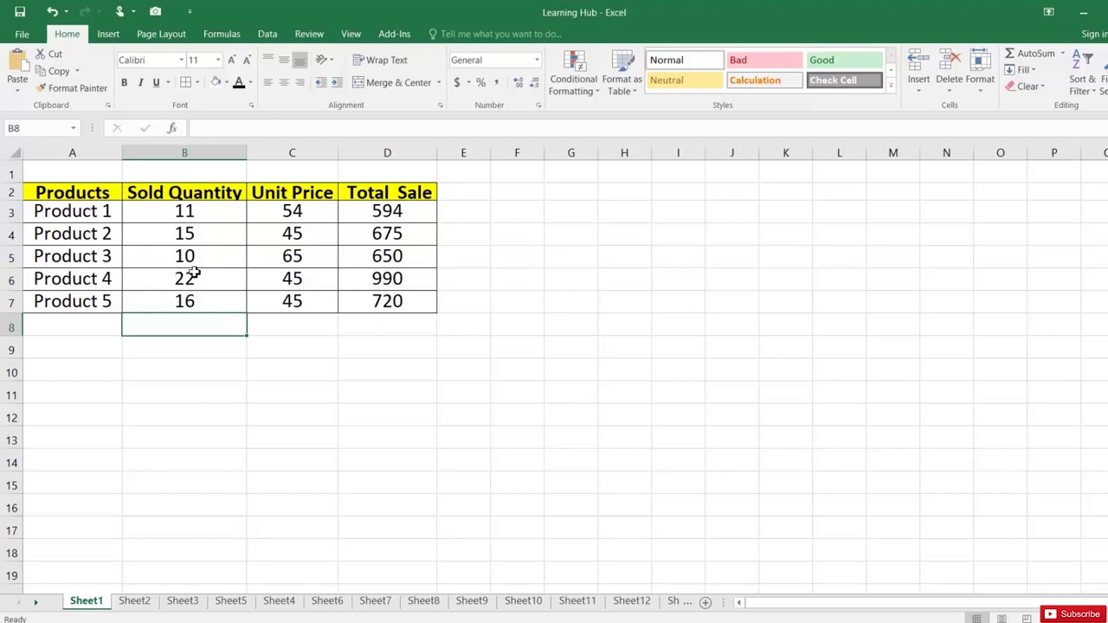
In Excel Options' Save settings, shorten the AutoRecover interval from 10 to 3 minutes
left_click(21, 34)
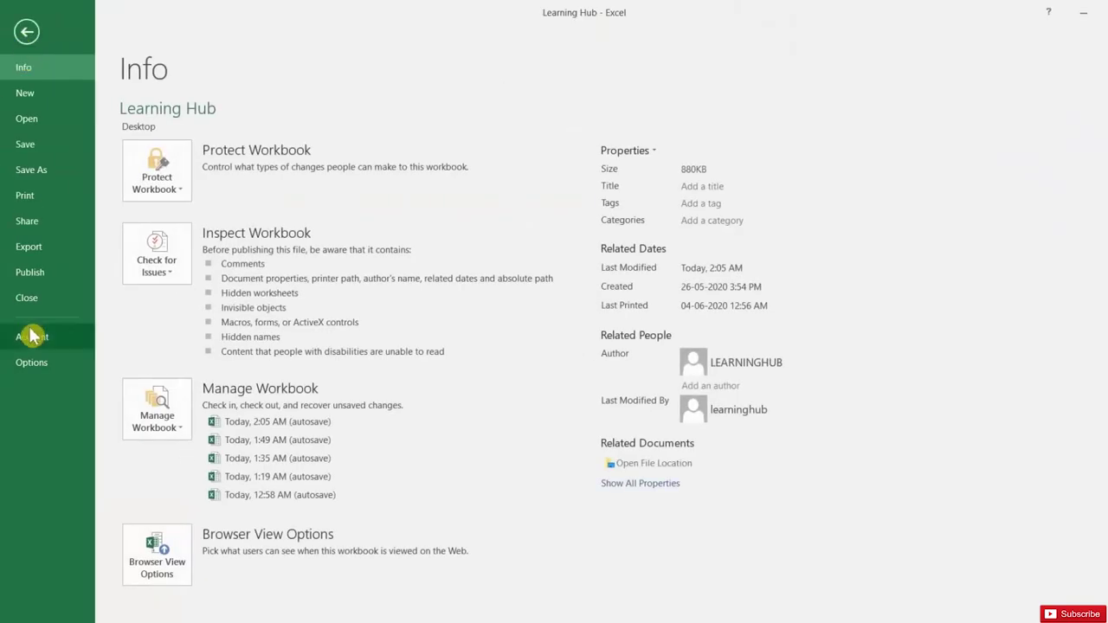
left_click(39, 364)
left_click(189, 108)
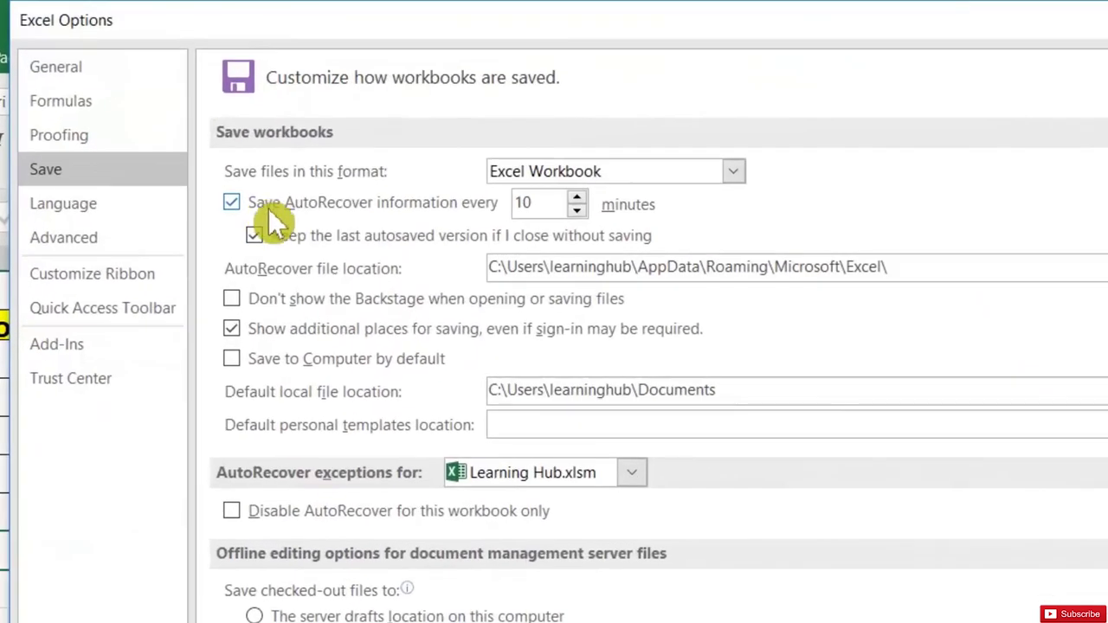
double_click(523, 203)
type("3")
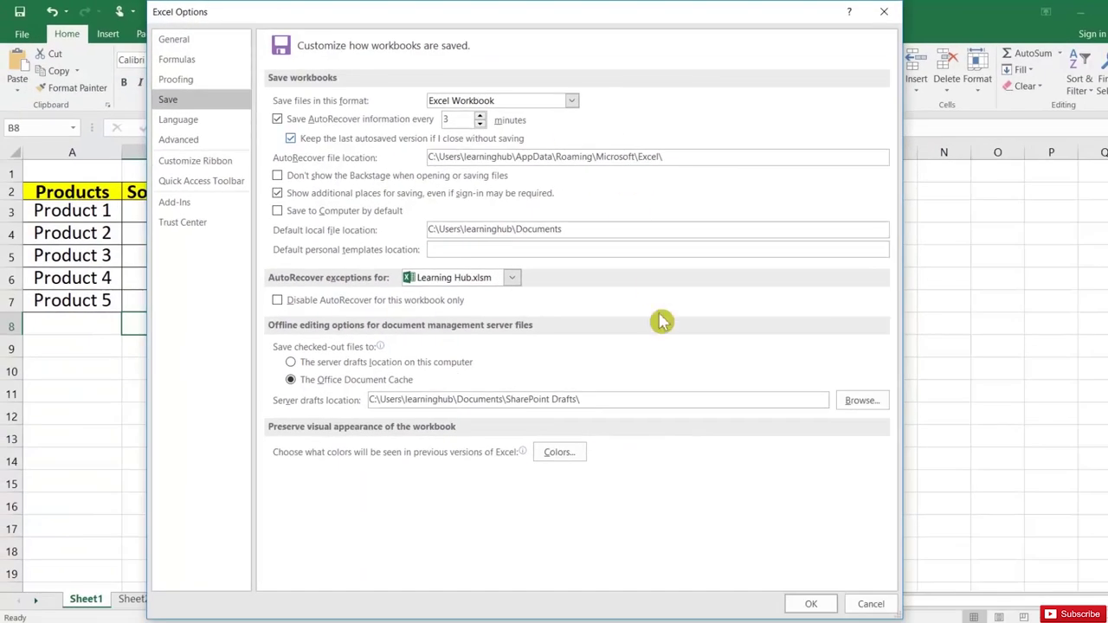
left_click(810, 604)
left_click(425, 328)
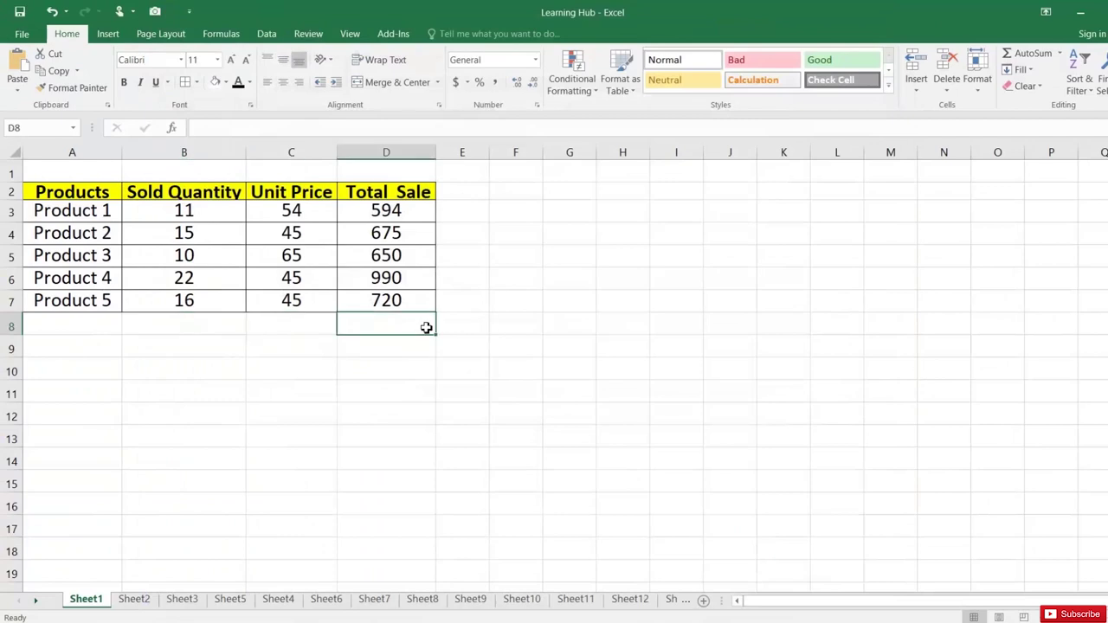